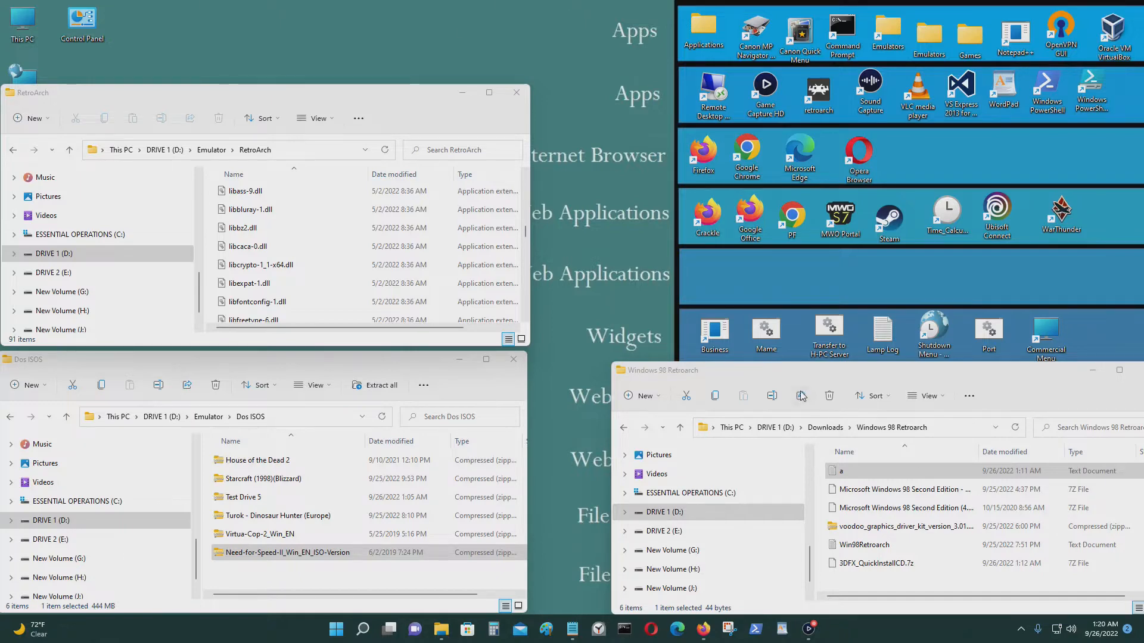
Centre the Win98Retroarch notes on screen and highlight the Windows 98 Full Retail heading.
{"action": "left_click", "coordinate": [572, 629]}
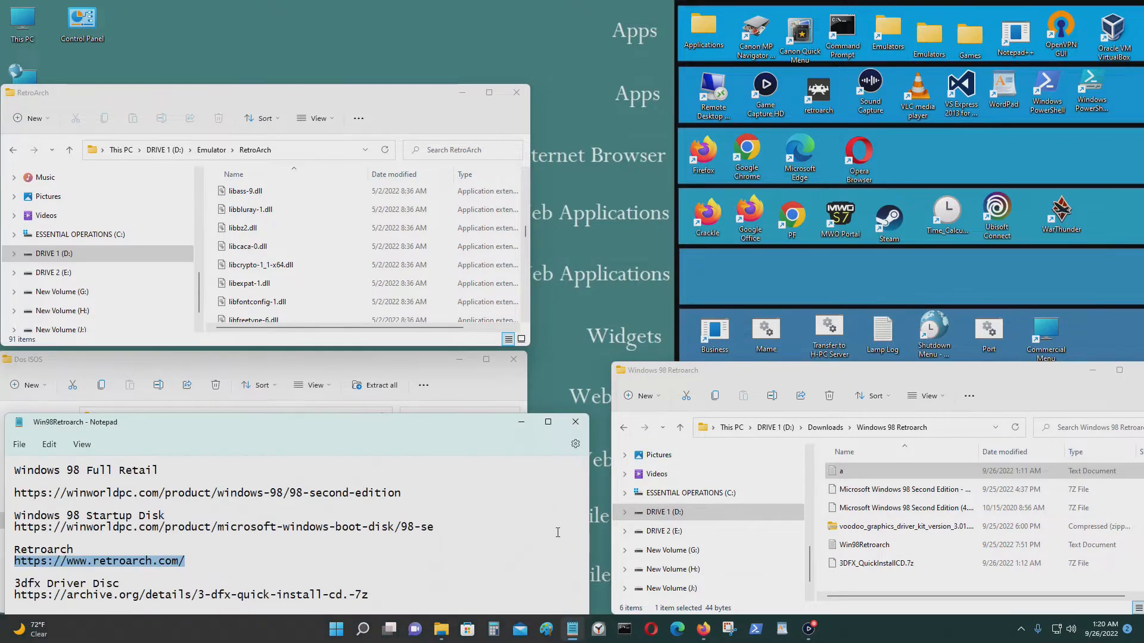
{"action": "left_click_drag", "start_coordinate": [482, 423], "coordinate": [635, 156]}
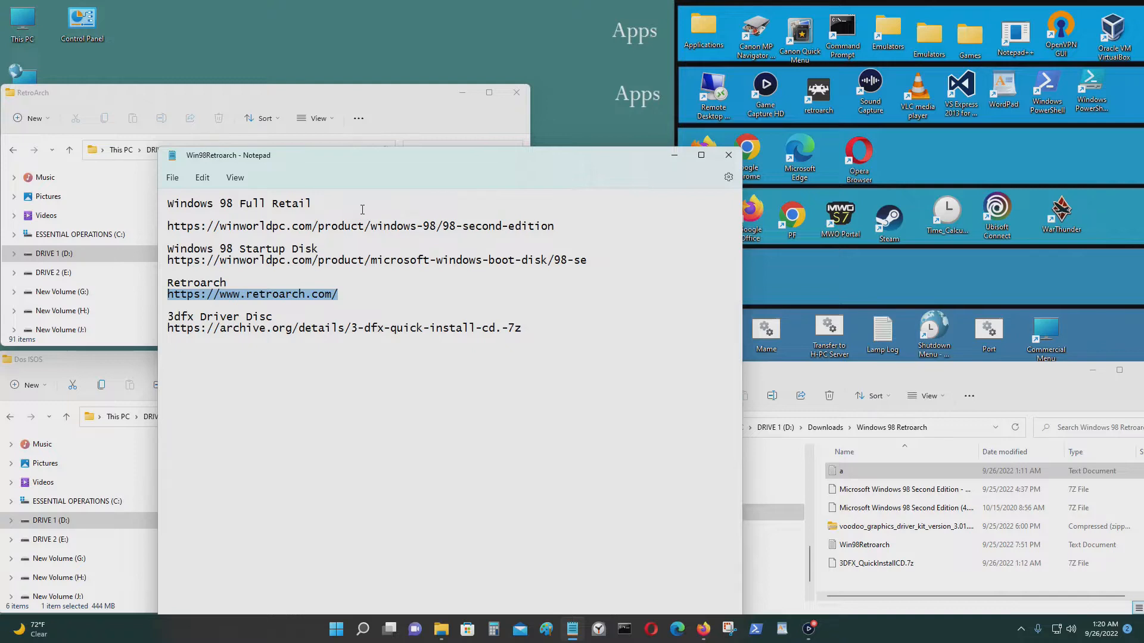
{"action": "left_click_drag", "start_coordinate": [365, 208], "coordinate": [168, 204]}
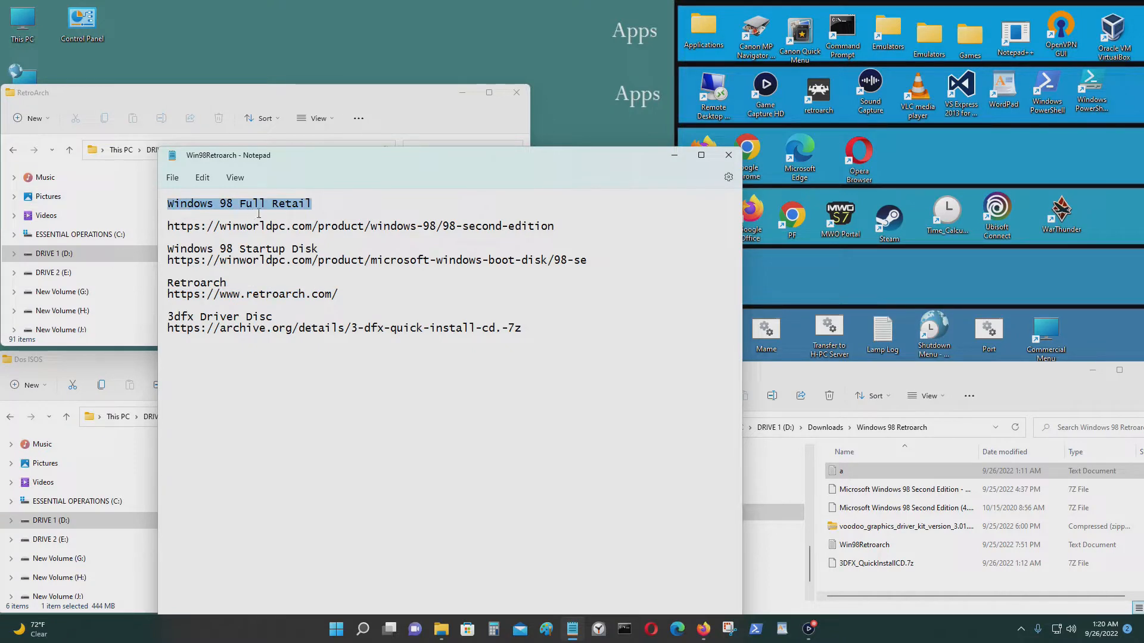
{"action": "left_click", "coordinate": [335, 203]}
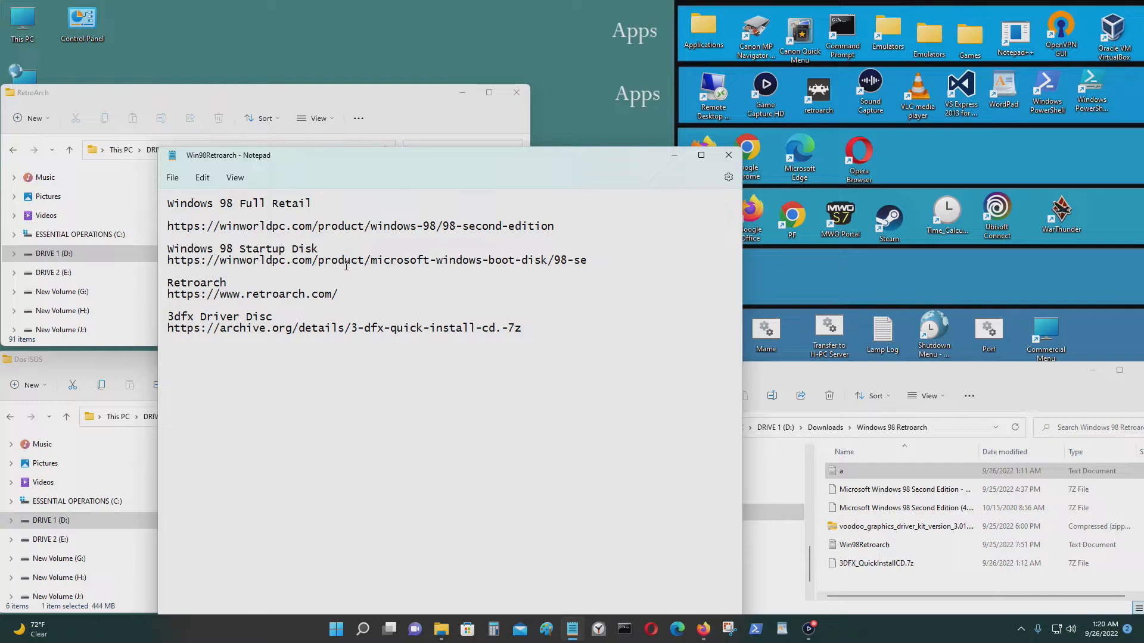
{"action": "left_click_drag", "start_coordinate": [352, 203], "coordinate": [160, 201]}
Highlight the Startup Disk, Retroarch and 3dfx Driver Disc headings, then minimize Notepad.
{"action": "left_click_drag", "start_coordinate": [344, 247], "coordinate": [139, 254]}
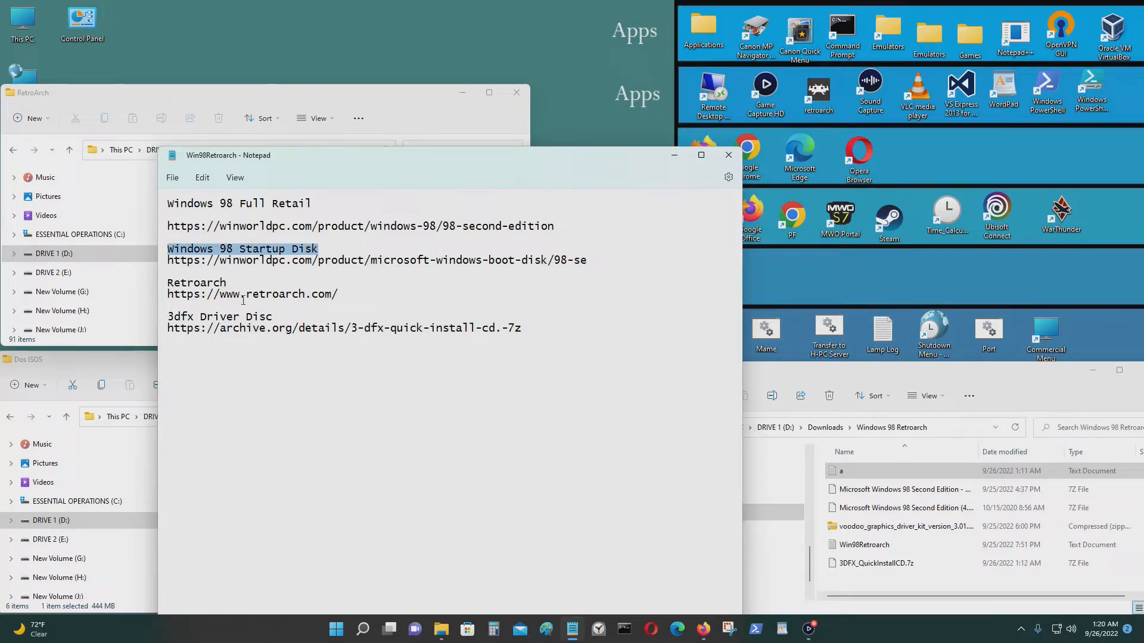
{"action": "left_click_drag", "start_coordinate": [245, 281], "coordinate": [159, 281]}
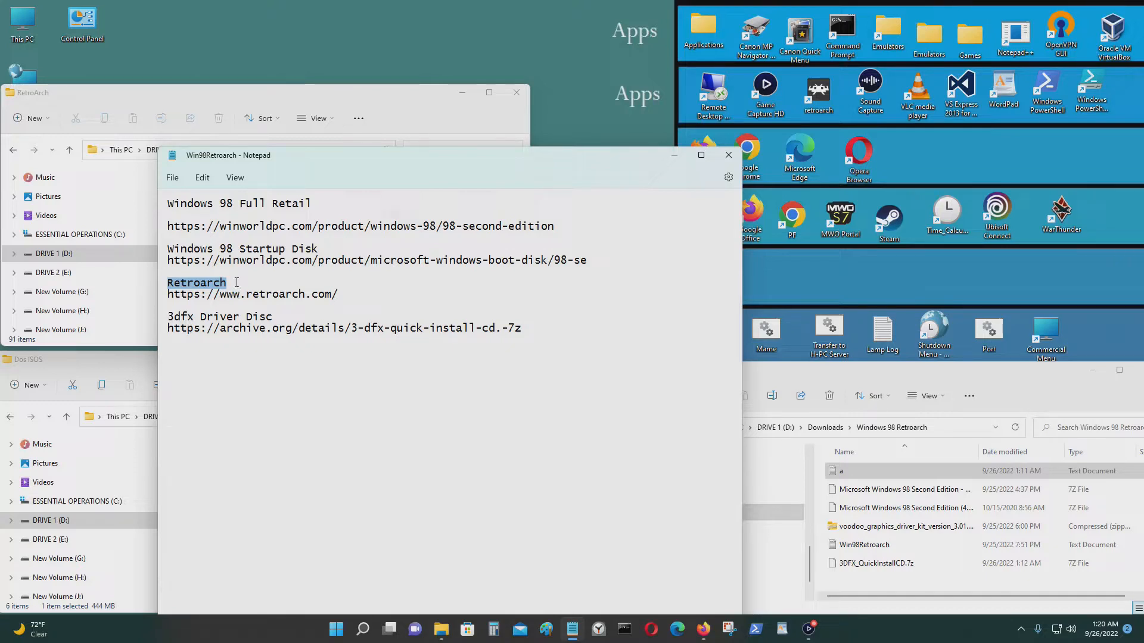
{"action": "left_click_drag", "start_coordinate": [280, 316], "coordinate": [134, 319]}
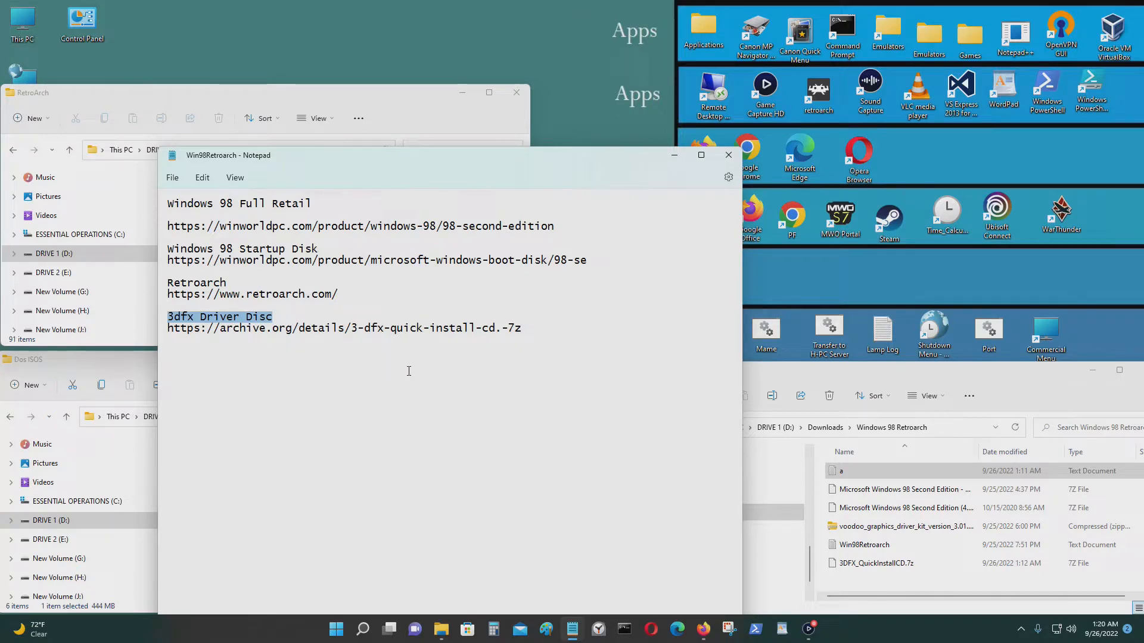
{"action": "left_click", "coordinate": [675, 156]}
Switch to the 3DFX Voodoo Quick Install CD tab and check its archive.org address.
{"action": "left_click", "coordinate": [703, 629]}
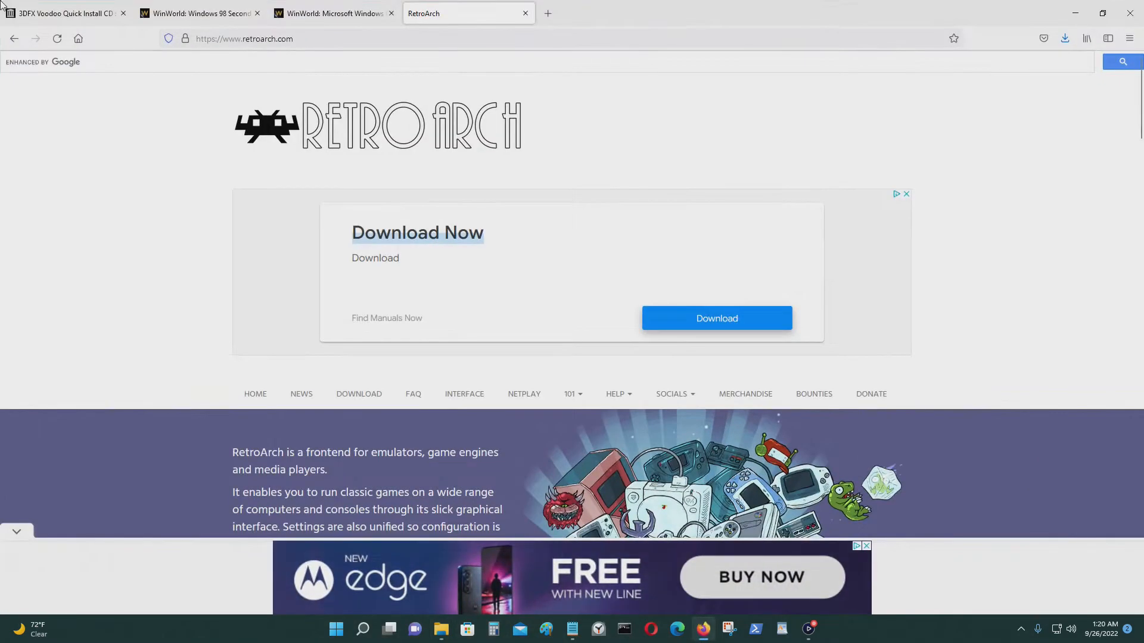
{"action": "left_click", "coordinate": [66, 13]}
{"action": "scroll", "coordinate": [432, 281], "scroll_direction": "up", "scroll_amount": 6}
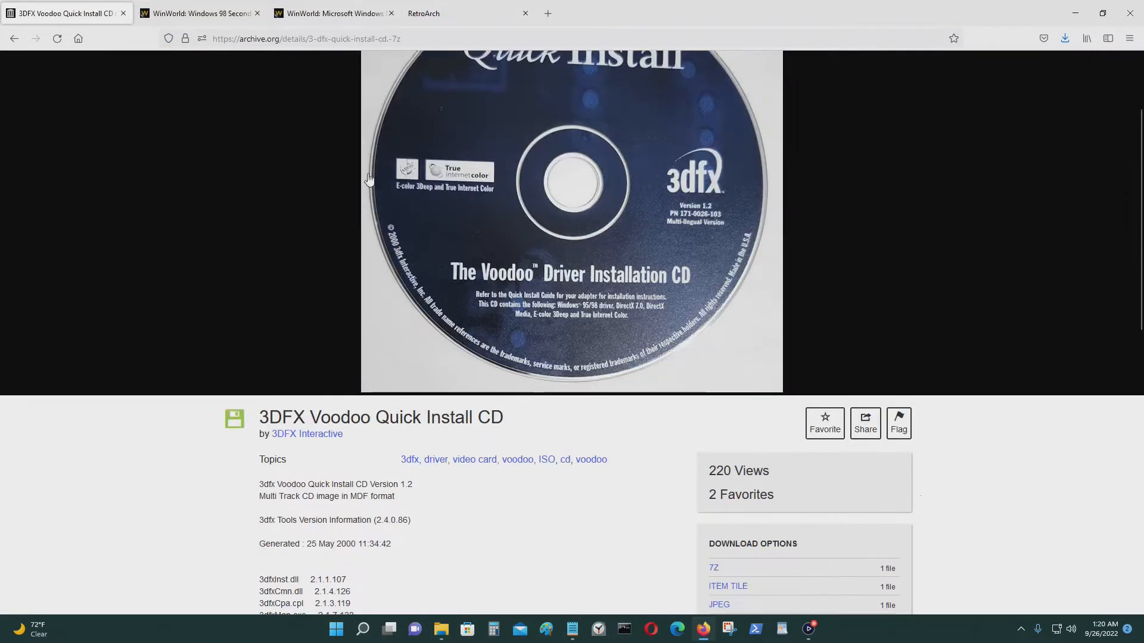
{"action": "left_click", "coordinate": [548, 39]}
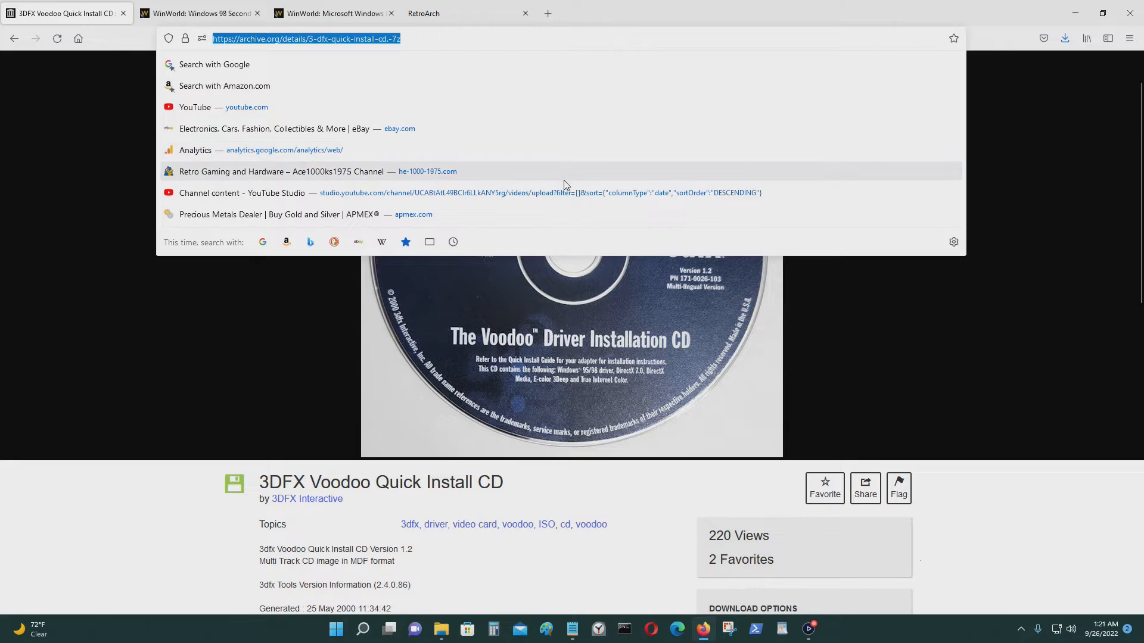
{"action": "left_click", "coordinate": [980, 494]}
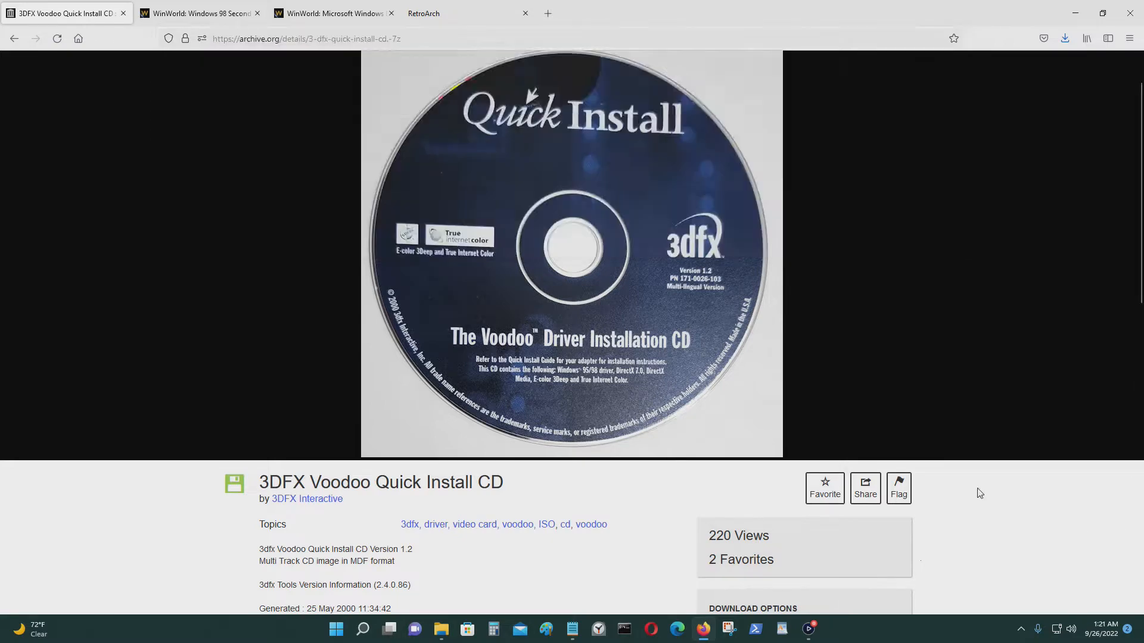
{"action": "scroll", "coordinate": [959, 497], "scroll_direction": "down", "scroll_amount": 4}
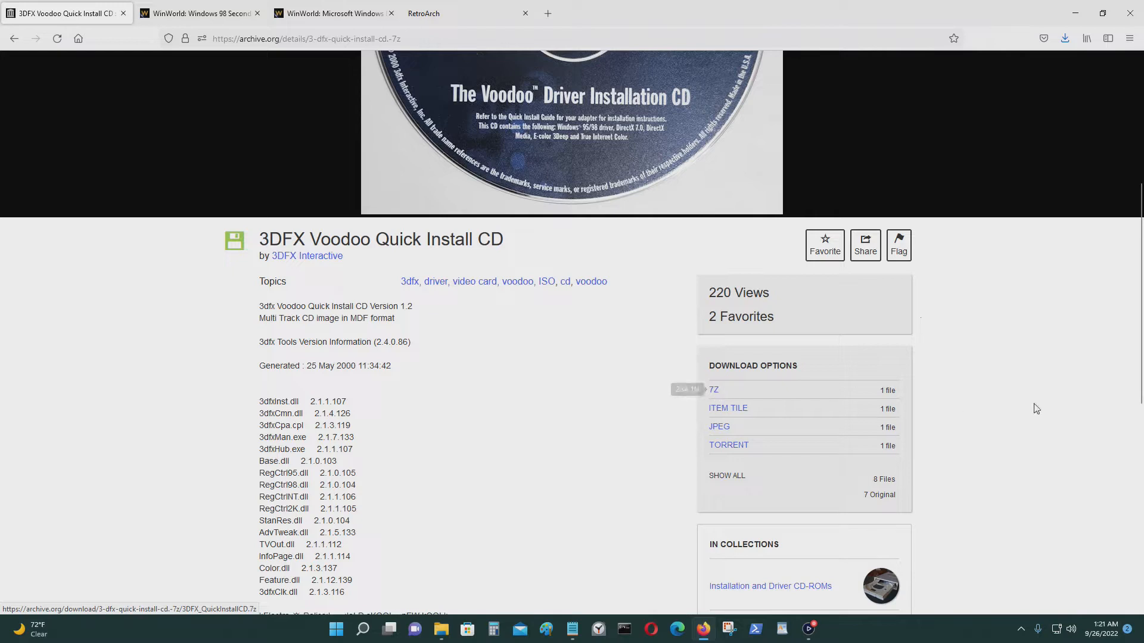
Search Google for 7zip in a new tab, then return to the Windows 98 Second Edition page.
{"action": "left_click", "coordinate": [551, 14]}
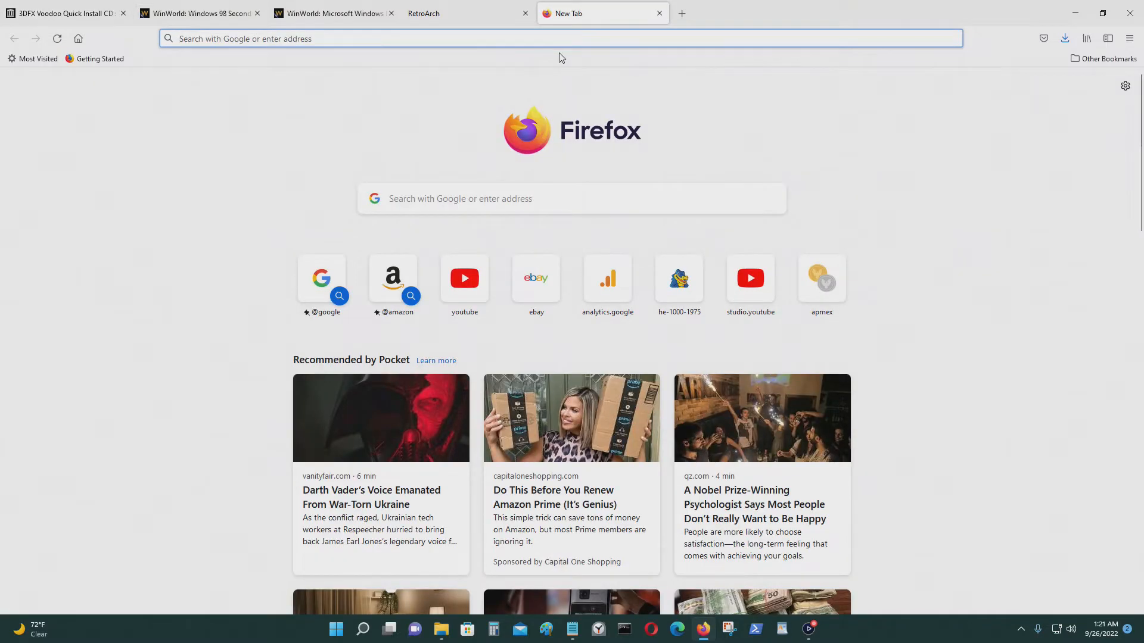
{"action": "type", "text": "www.google.com"}
{"action": "key", "text": "Return"}
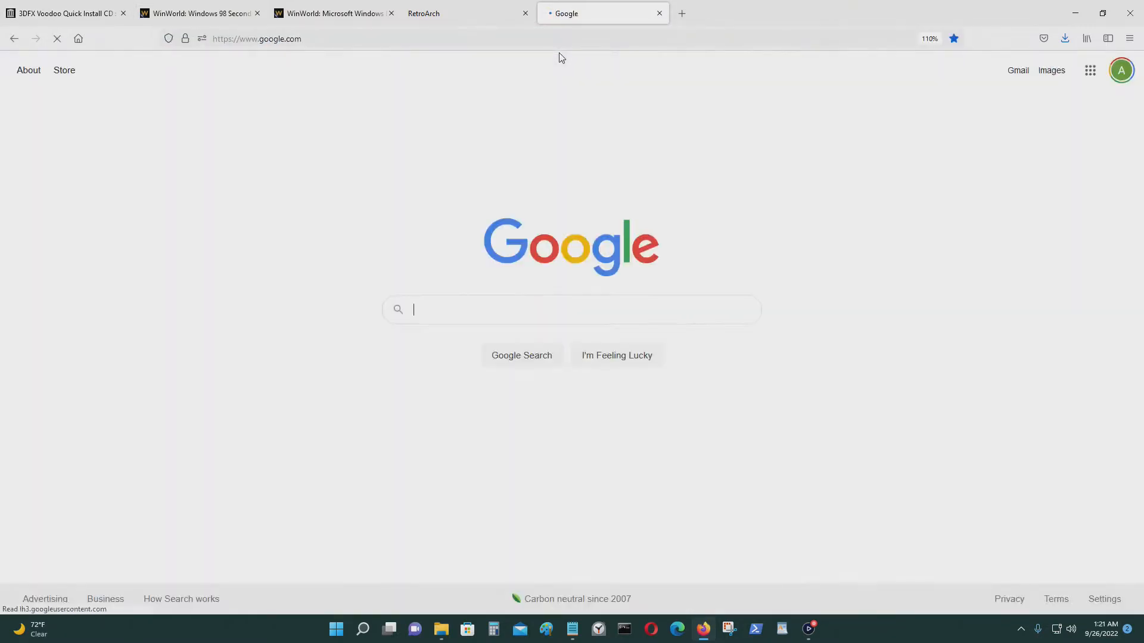
{"action": "type", "text": "7zip"}
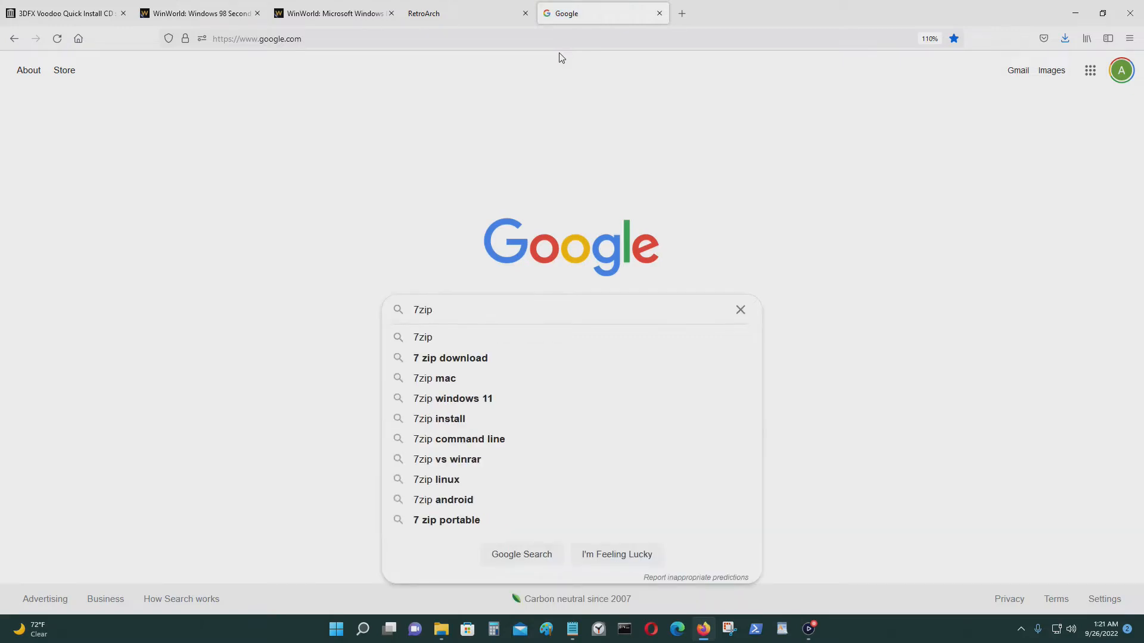
{"action": "key", "text": "Return"}
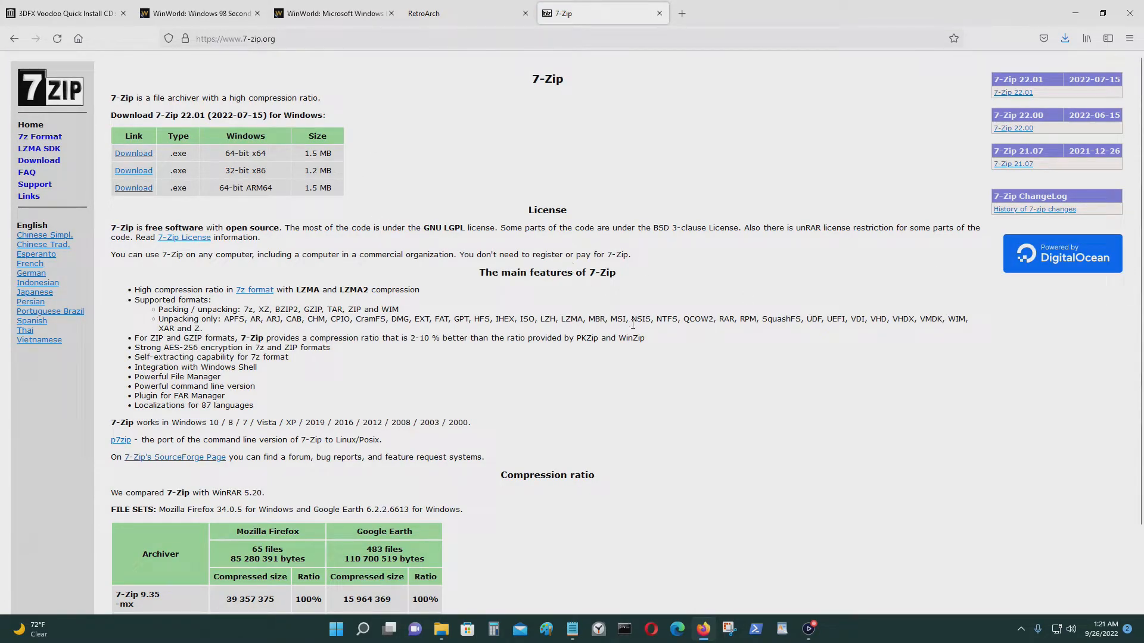
{"action": "left_click", "coordinate": [59, 13]}
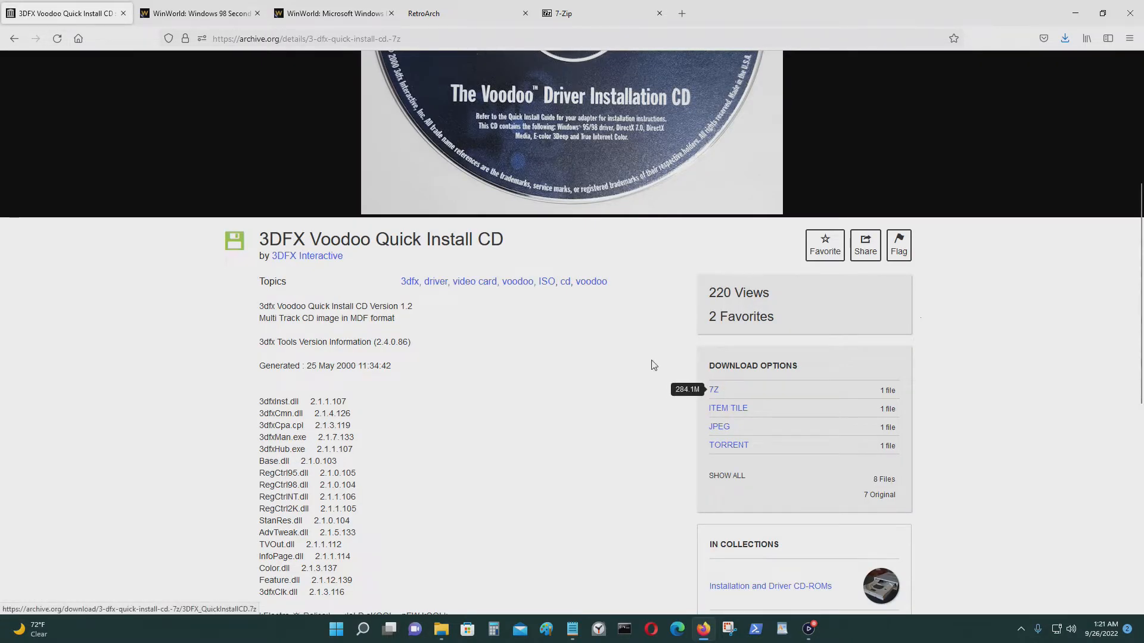
{"action": "left_click", "coordinate": [196, 13]}
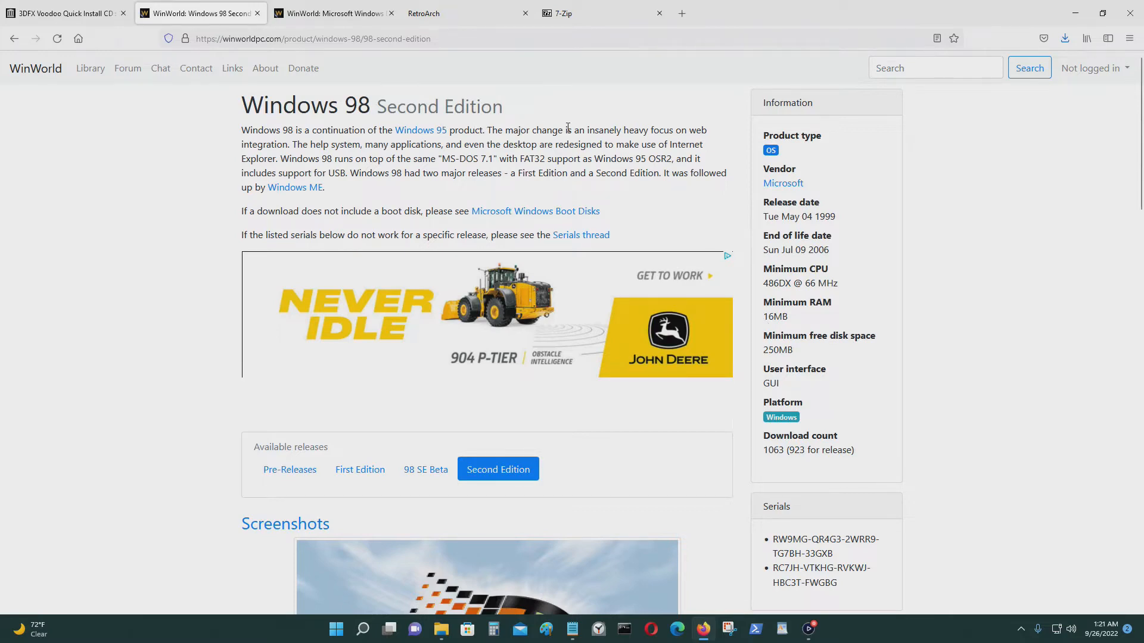
Review the Windows 98 SE downloads table and briefly compare it with the boot disk page.
{"action": "scroll", "coordinate": [568, 128], "scroll_direction": "down", "scroll_amount": 15}
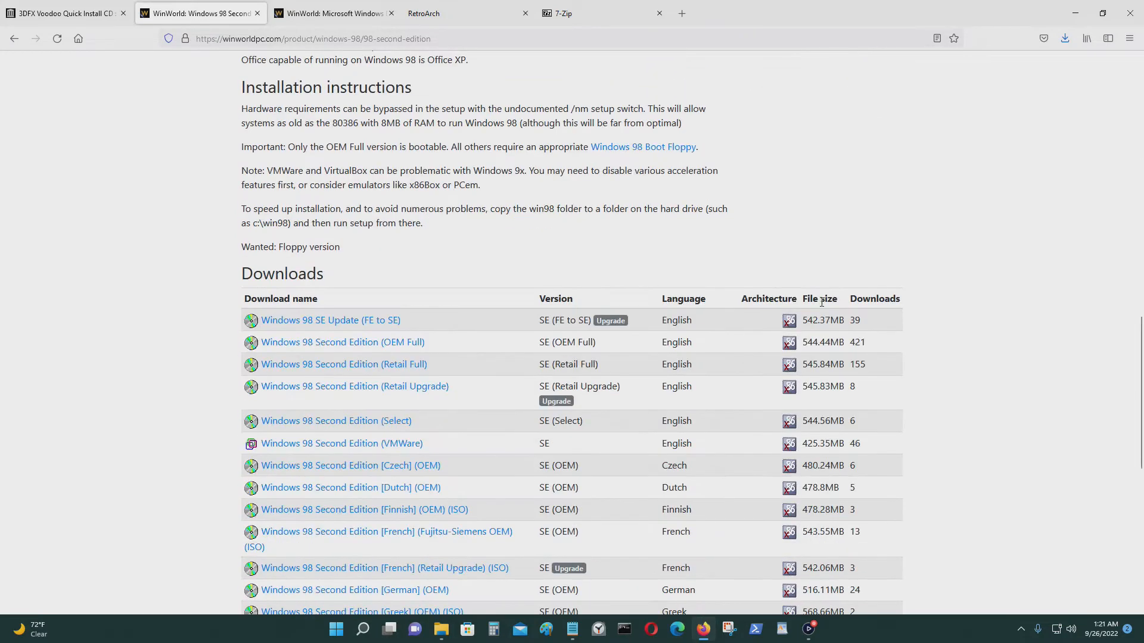
{"action": "scroll", "coordinate": [822, 303], "scroll_direction": "down", "scroll_amount": 3}
{"action": "scroll", "coordinate": [832, 316], "scroll_direction": "up", "scroll_amount": 2}
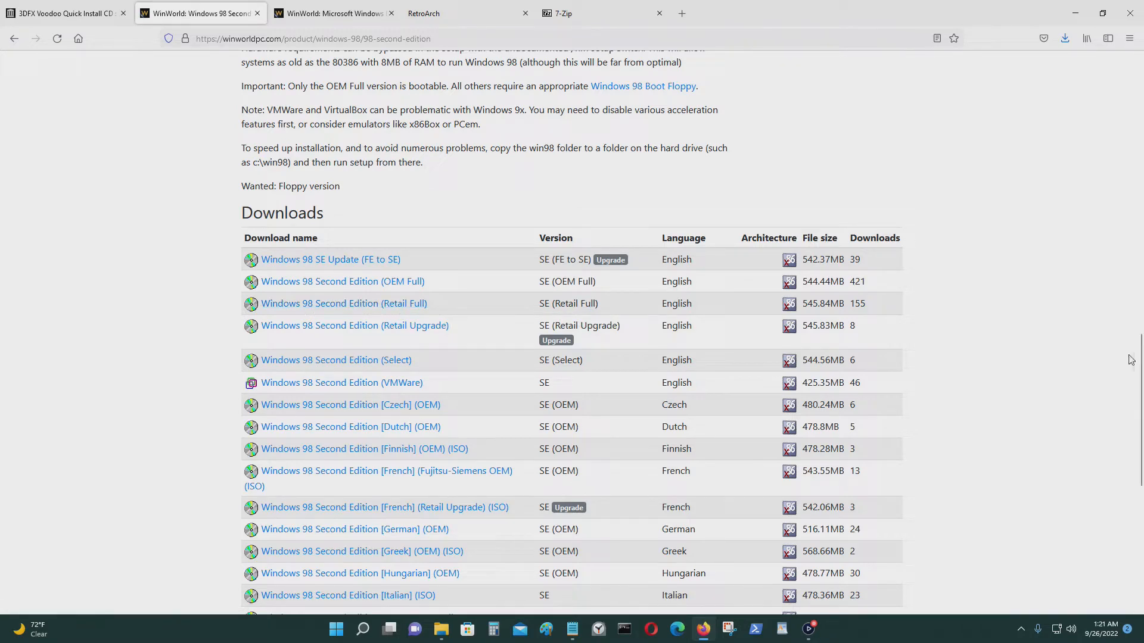
{"action": "left_click", "coordinate": [333, 13]}
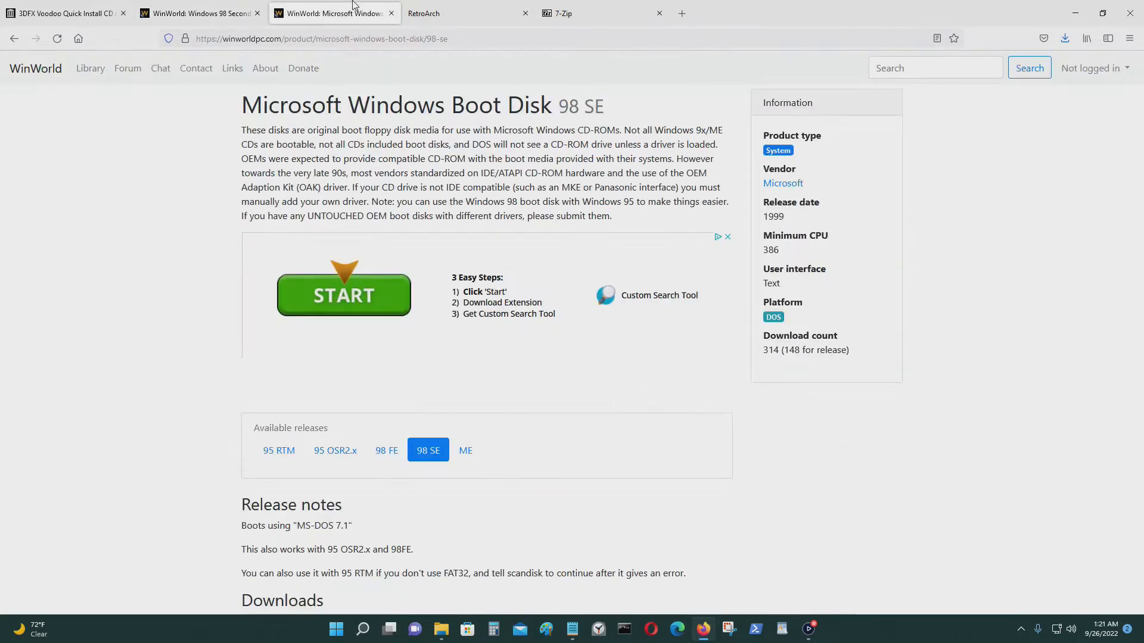
{"action": "scroll", "coordinate": [745, 206], "scroll_direction": "down", "scroll_amount": 4}
{"action": "scroll", "coordinate": [745, 206], "scroll_direction": "up", "scroll_amount": 4}
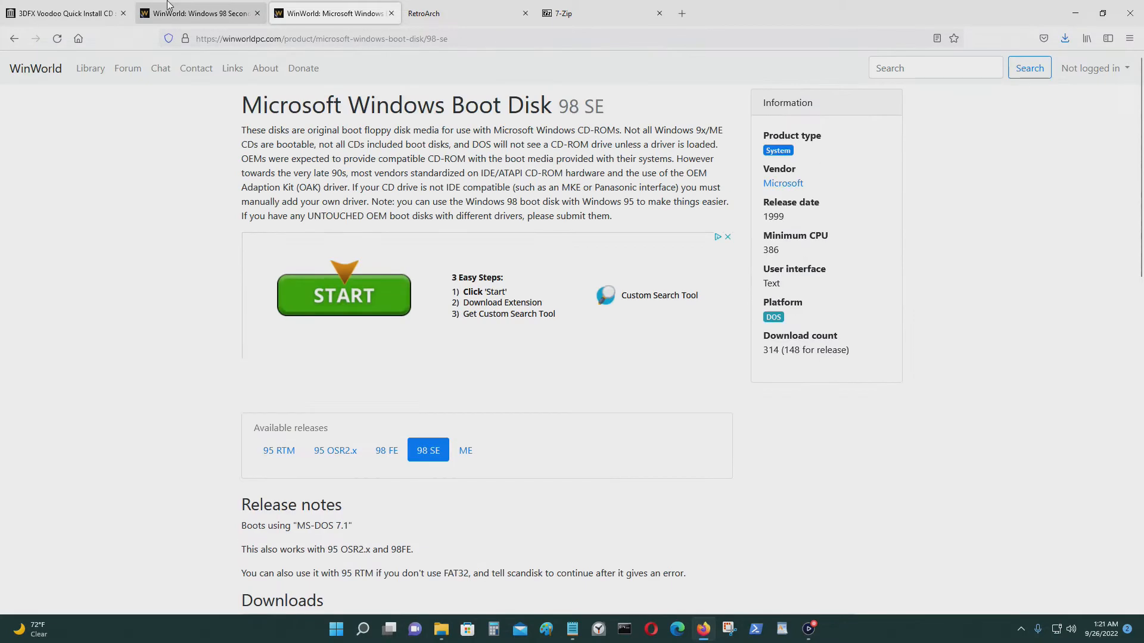
{"action": "key", "text": "ctrl+shift+Tab"}
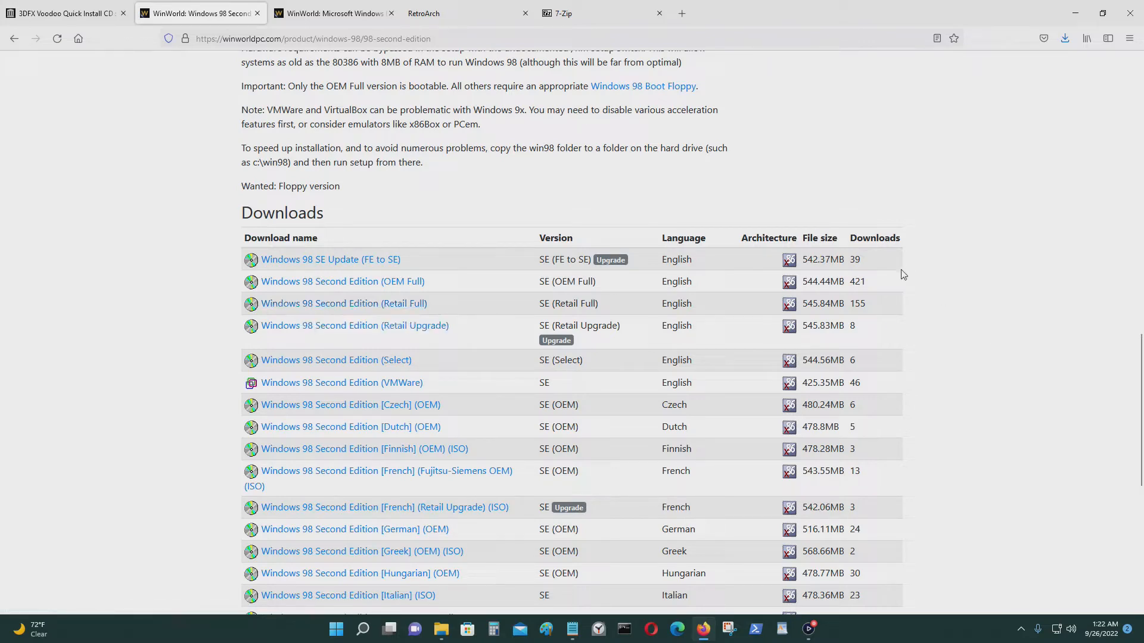
Scroll the Boot Disk 98 SE page to its English and Dutch 1.44 MB downloads.
{"action": "left_click", "coordinate": [341, 5]}
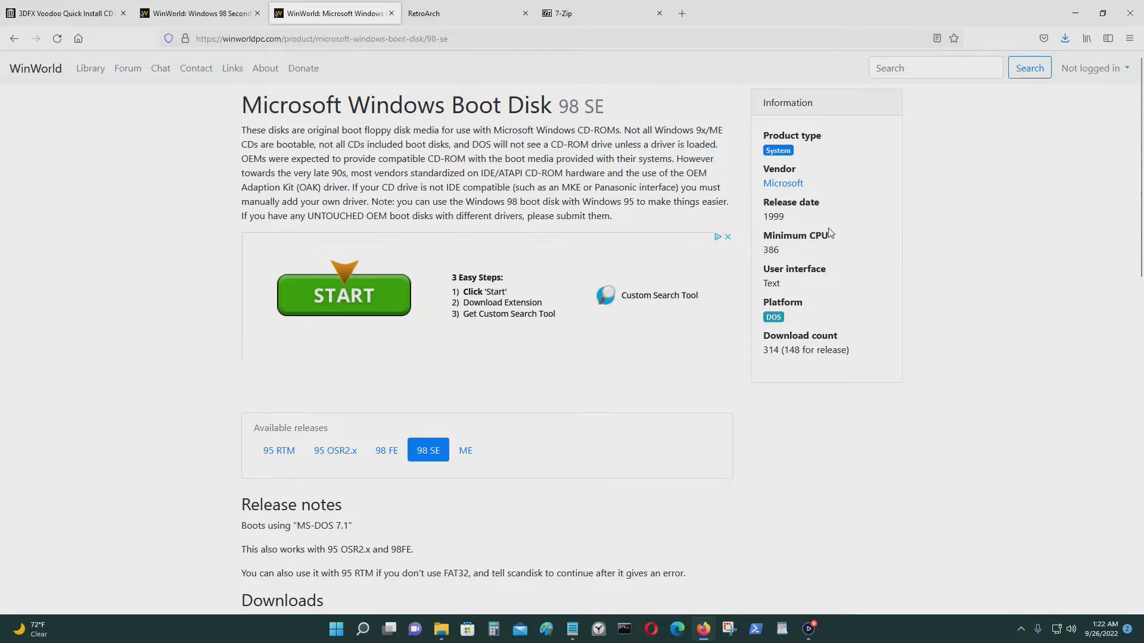
{"action": "scroll", "coordinate": [880, 246], "scroll_direction": "down", "scroll_amount": 2}
{"action": "scroll", "coordinate": [875, 250], "scroll_direction": "down", "scroll_amount": 6}
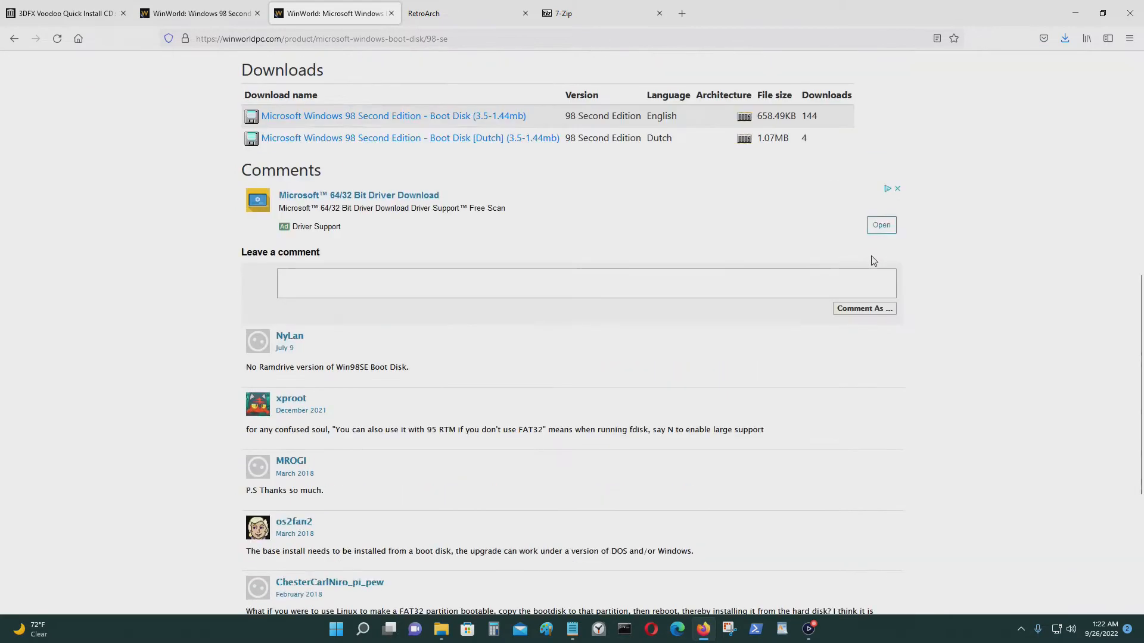
{"action": "scroll", "coordinate": [874, 260], "scroll_direction": "up", "scroll_amount": 2}
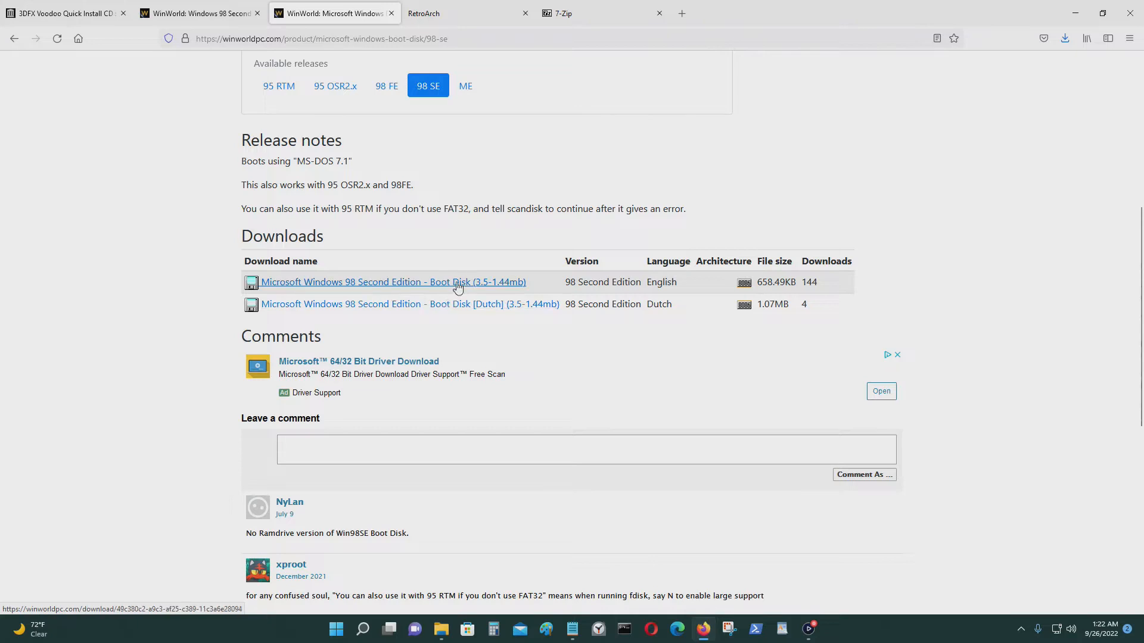
{"action": "scroll", "coordinate": [1096, 325], "scroll_direction": "up", "scroll_amount": 4}
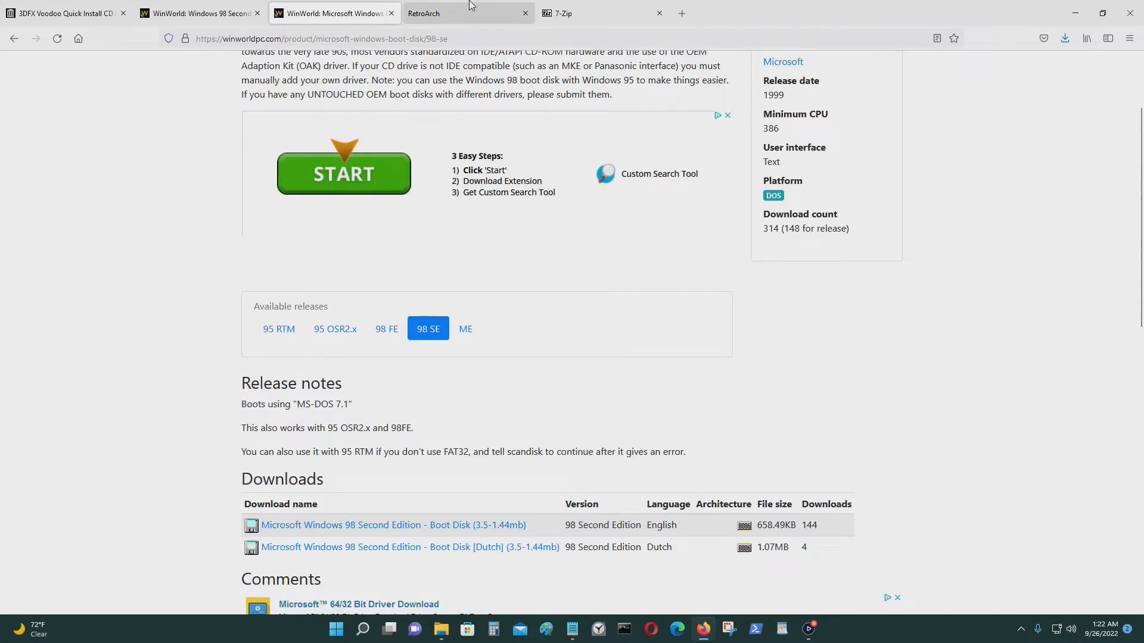
Open retroarch.com's download page, scroll to the Windows 11/10/8.1/8/7 links, then minimize Firefox.
{"action": "left_click", "coordinate": [440, 12]}
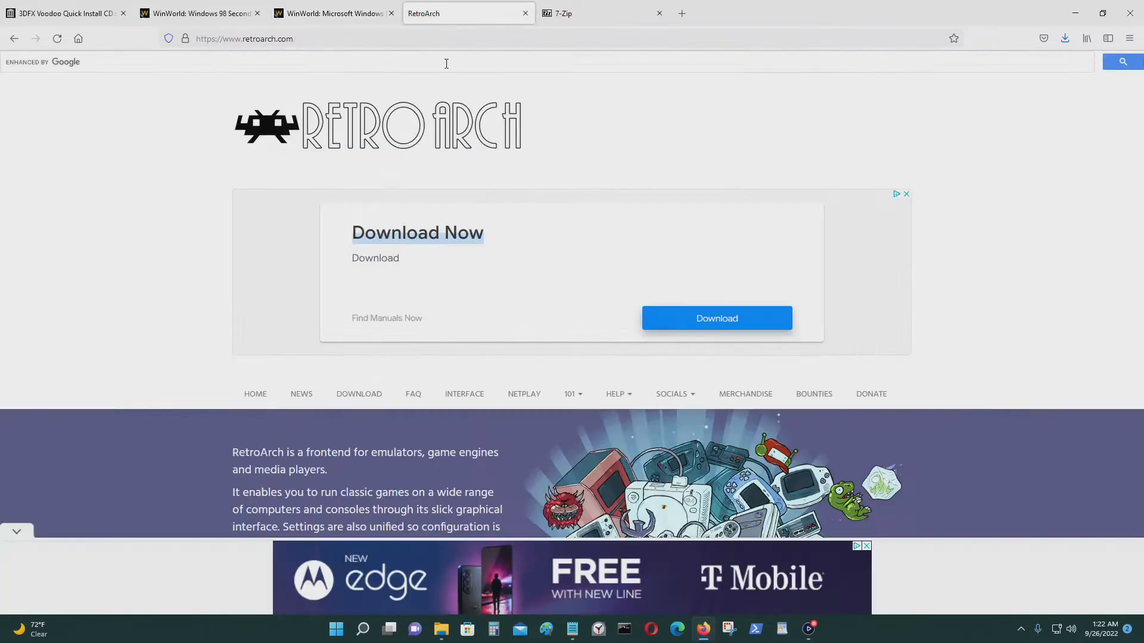
{"action": "scroll", "coordinate": [743, 293], "scroll_direction": "down", "scroll_amount": 3}
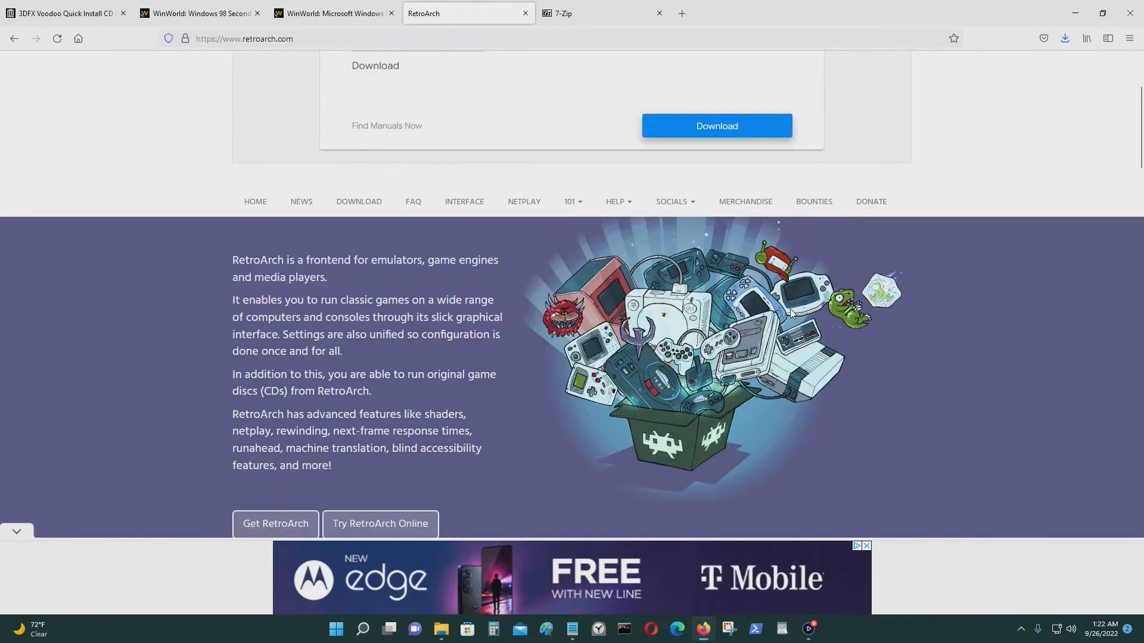
{"action": "left_click", "coordinate": [371, 215]}
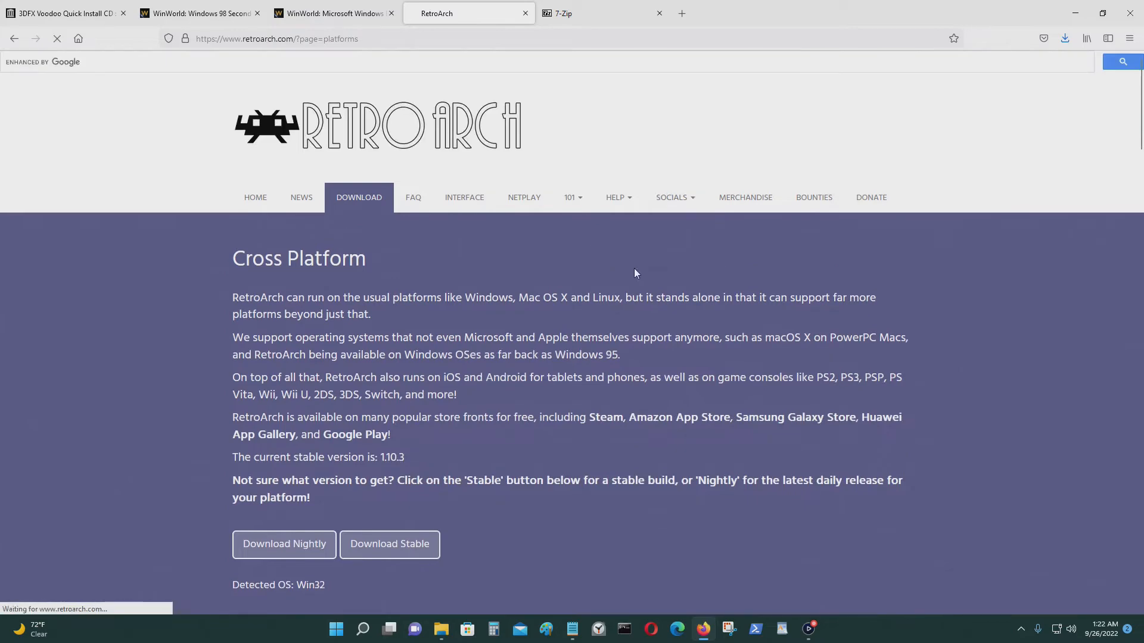
{"action": "scroll", "coordinate": [864, 295], "scroll_direction": "down", "scroll_amount": 6}
{"action": "scroll", "coordinate": [865, 294], "scroll_direction": "down", "scroll_amount": 2}
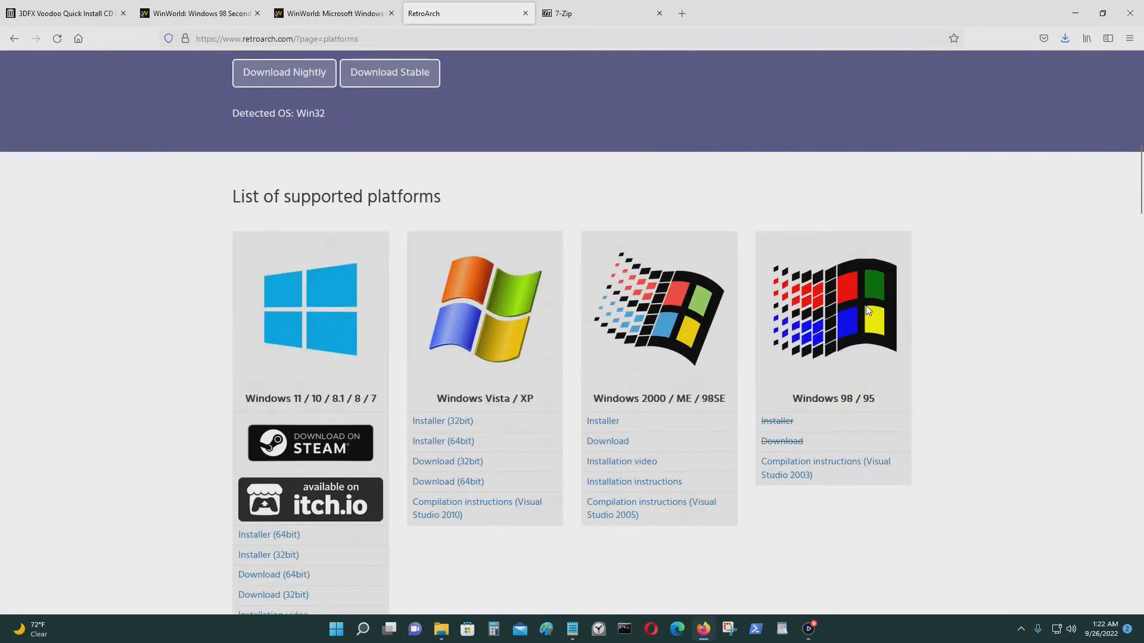
{"action": "scroll", "coordinate": [863, 302], "scroll_direction": "down", "scroll_amount": 3}
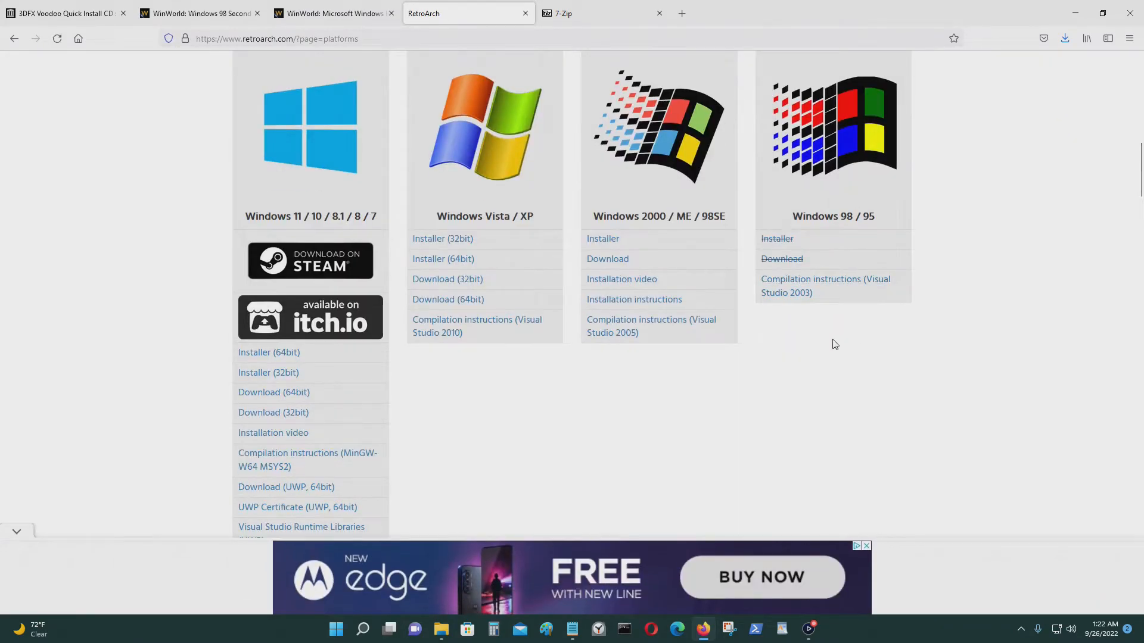
{"action": "scroll", "coordinate": [811, 351], "scroll_direction": "down", "scroll_amount": 1}
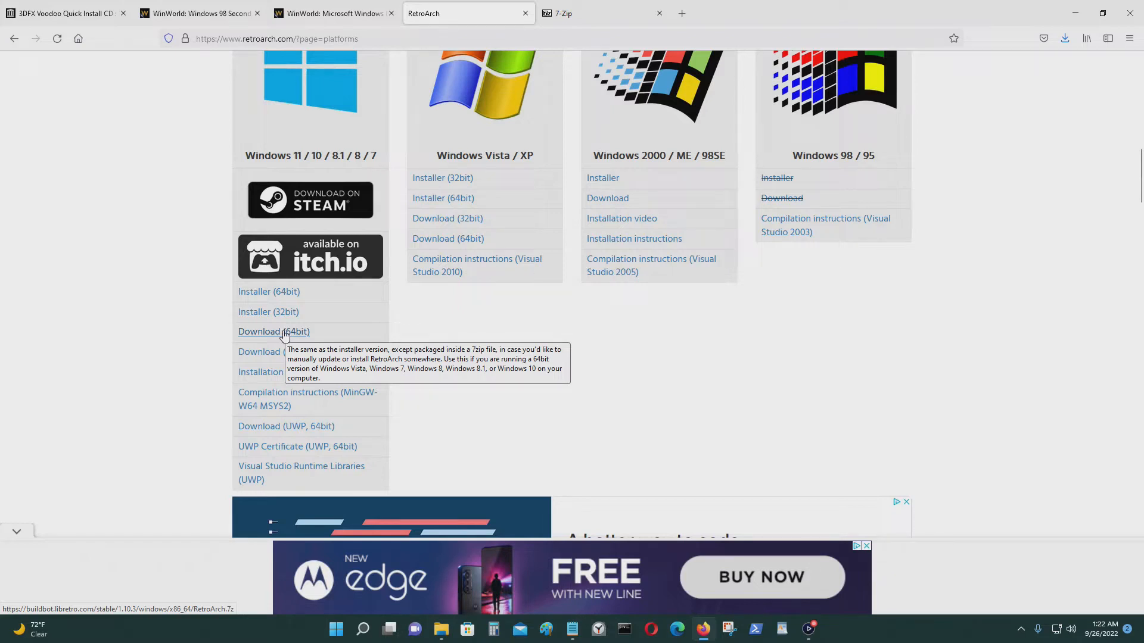
{"action": "left_click", "coordinate": [1066, 14]}
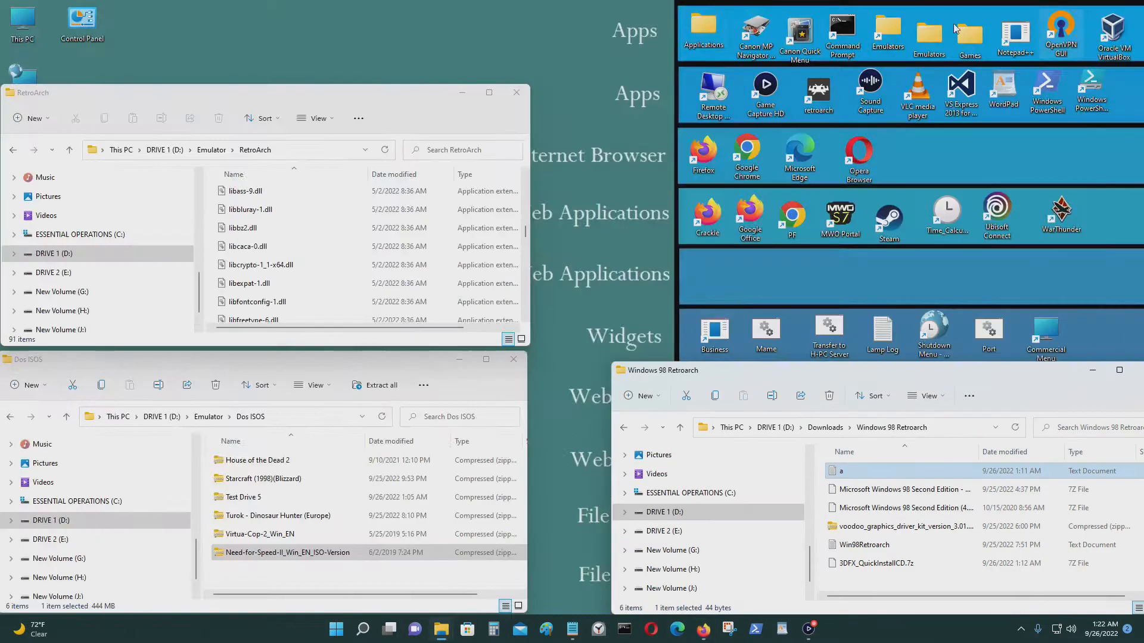
Open the RetroArch folder and arrange it beside the Windows 98 Retroarch Explorer window.
{"action": "left_click", "coordinate": [13, 149]}
{"action": "scroll", "coordinate": [262, 250], "scroll_direction": "down", "scroll_amount": 2}
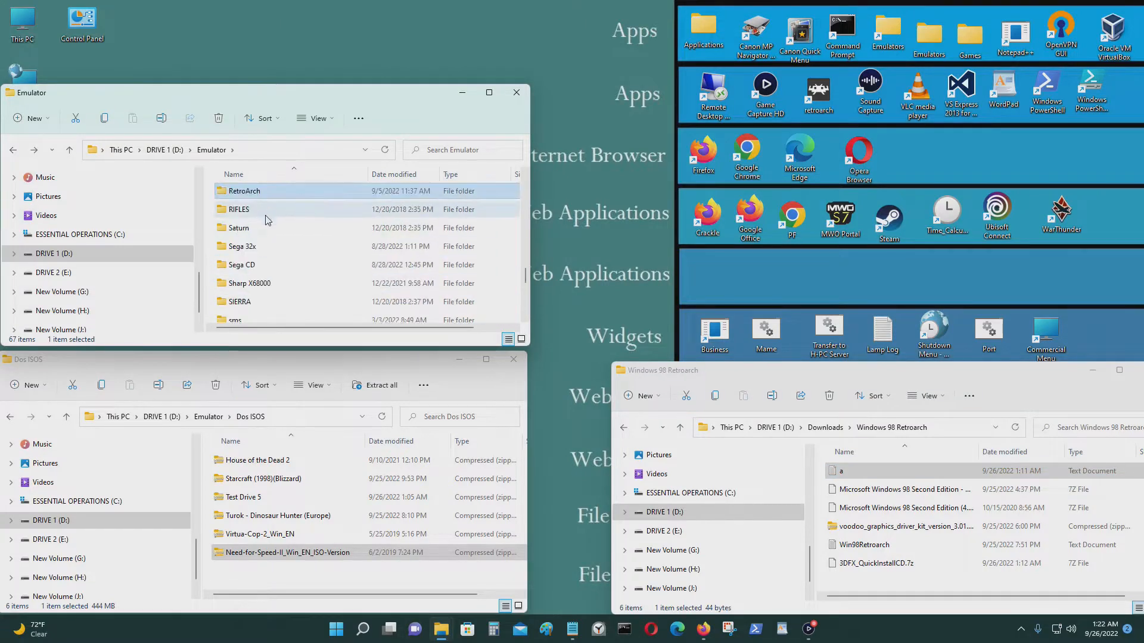
{"action": "double_click", "coordinate": [273, 189]}
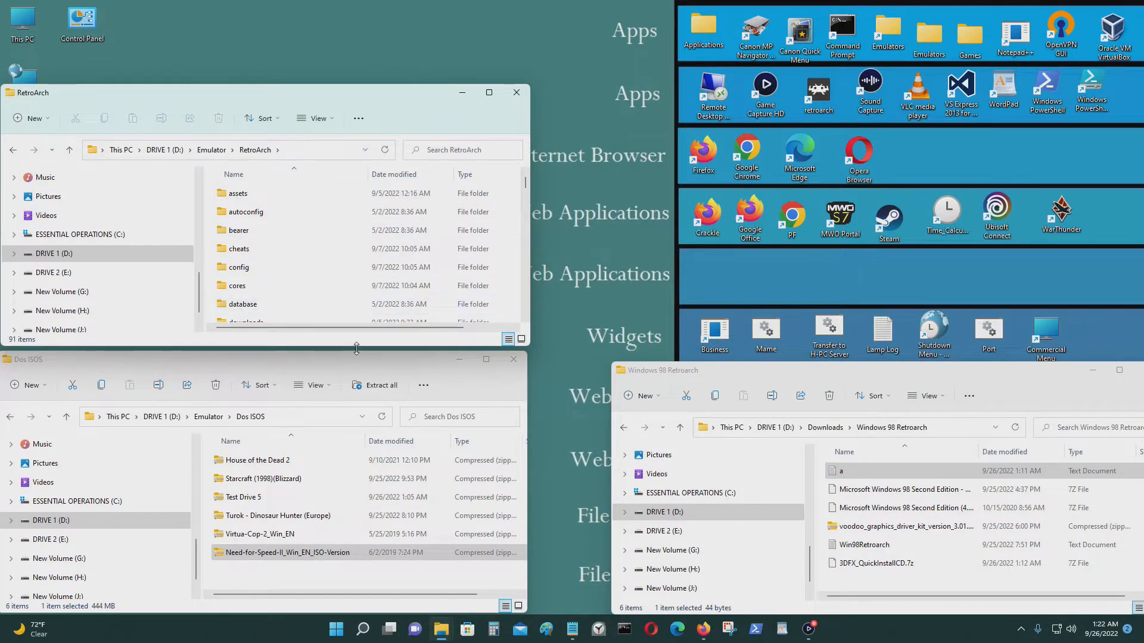
{"action": "left_click_drag", "start_coordinate": [370, 96], "coordinate": [376, 24]}
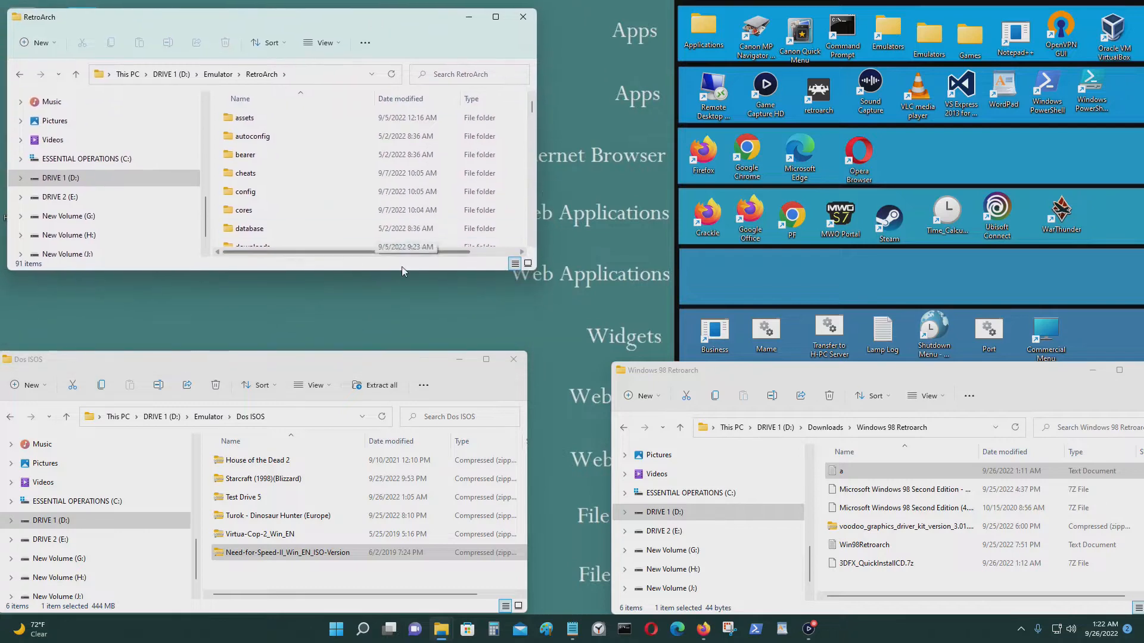
{"action": "left_click_drag", "start_coordinate": [402, 269], "coordinate": [410, 349]}
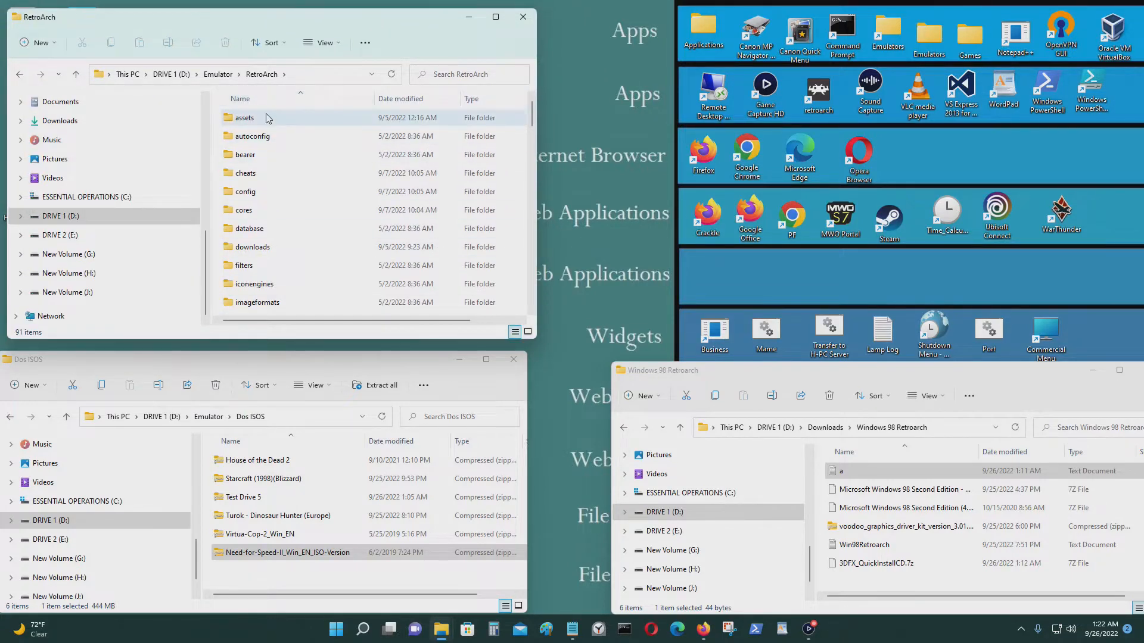
{"action": "left_click", "coordinate": [19, 75]}
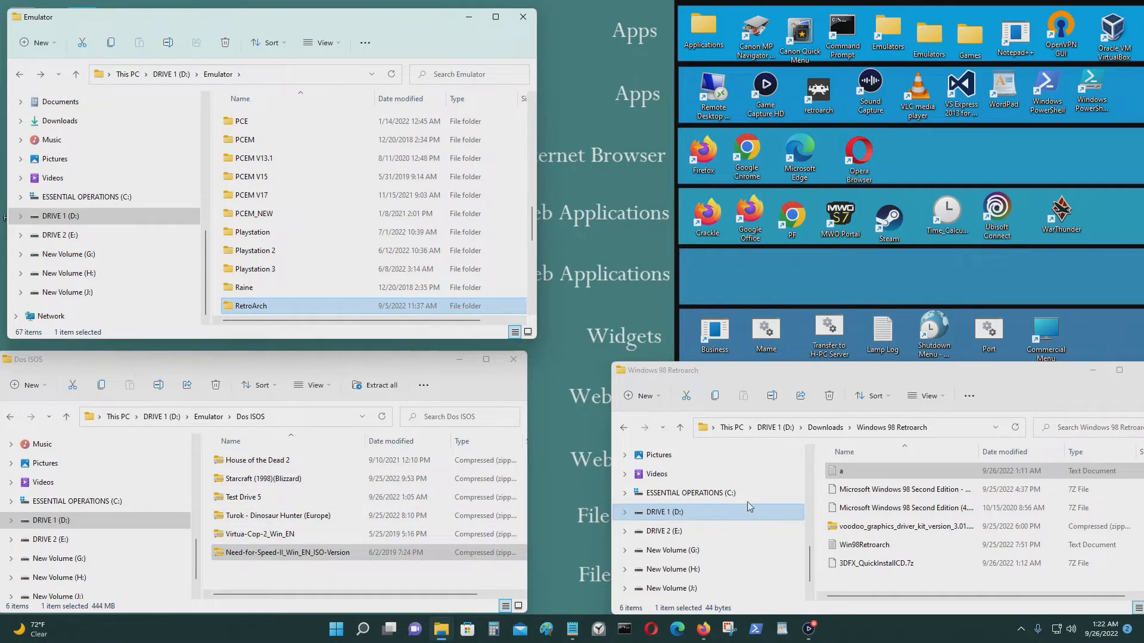
{"action": "left_click_drag", "start_coordinate": [857, 378], "coordinate": [830, 344]}
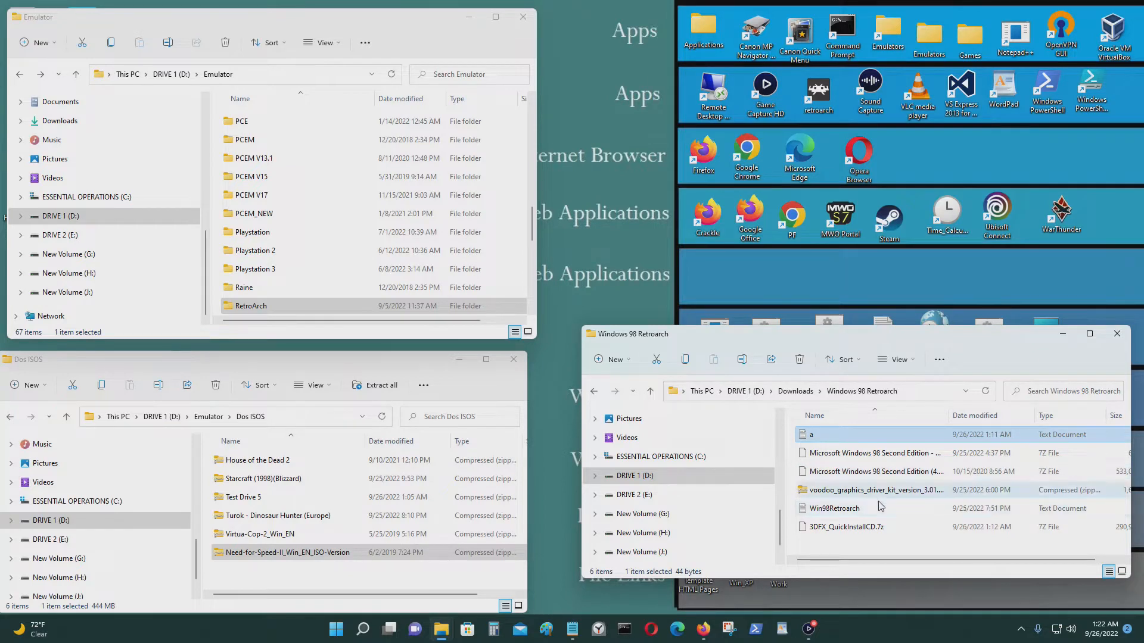
Select both Windows 98 Second Edition .7z archives and extract them here with 7-Zip.
{"action": "left_click", "coordinate": [897, 456]}
{"action": "left_click", "coordinate": [895, 474]}
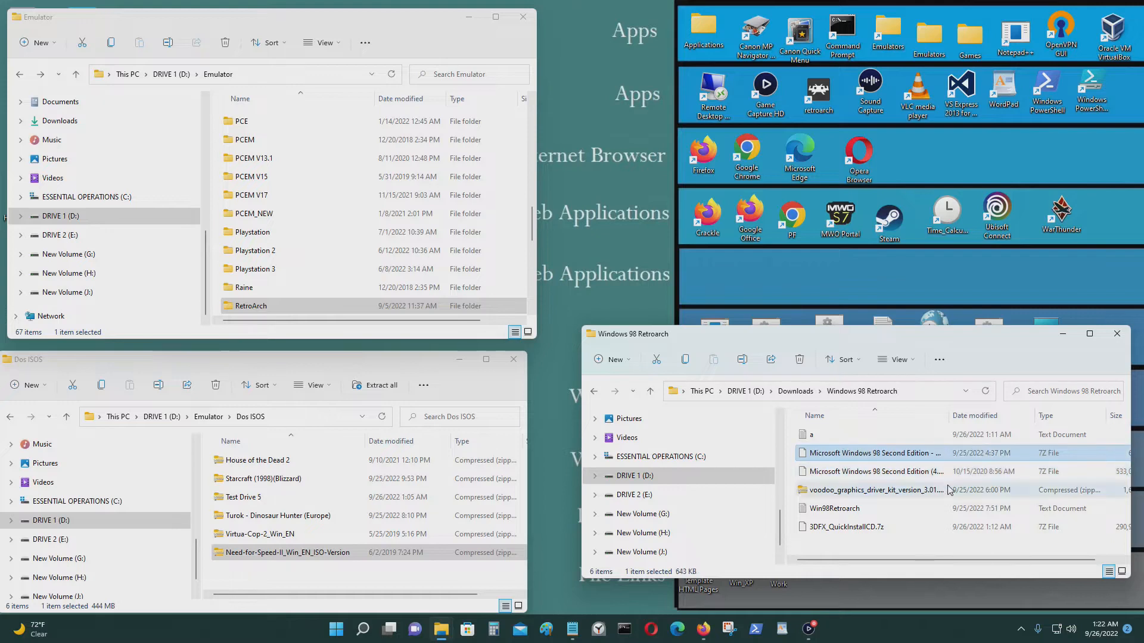
{"action": "left_click", "coordinate": [901, 458]}
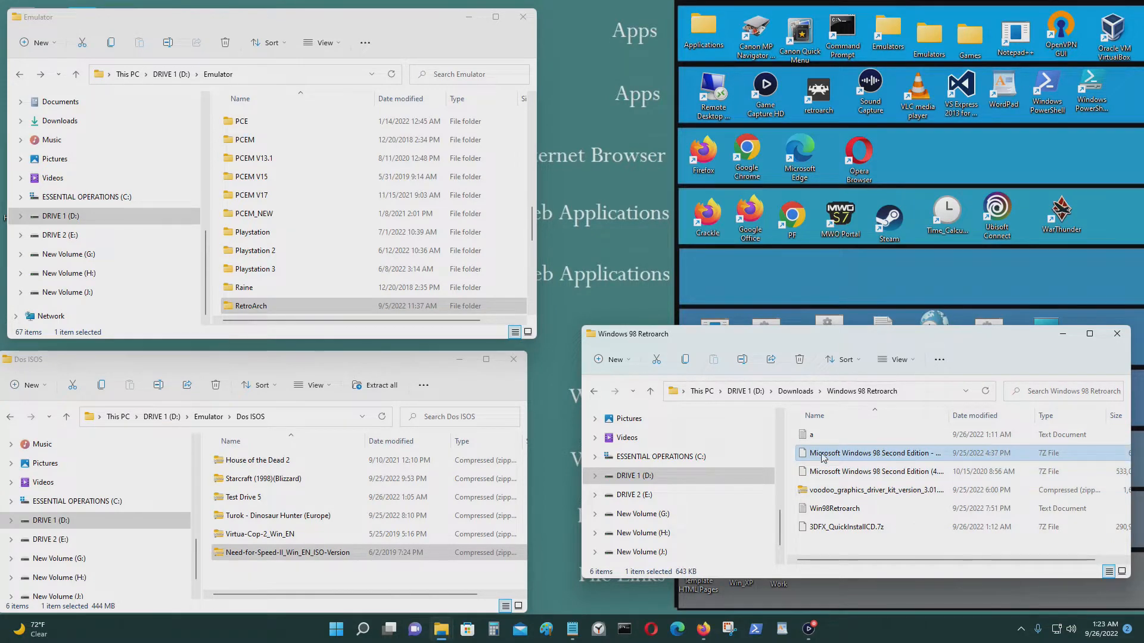
{"action": "left_click_drag", "start_coordinate": [794, 461], "coordinate": [807, 476]}
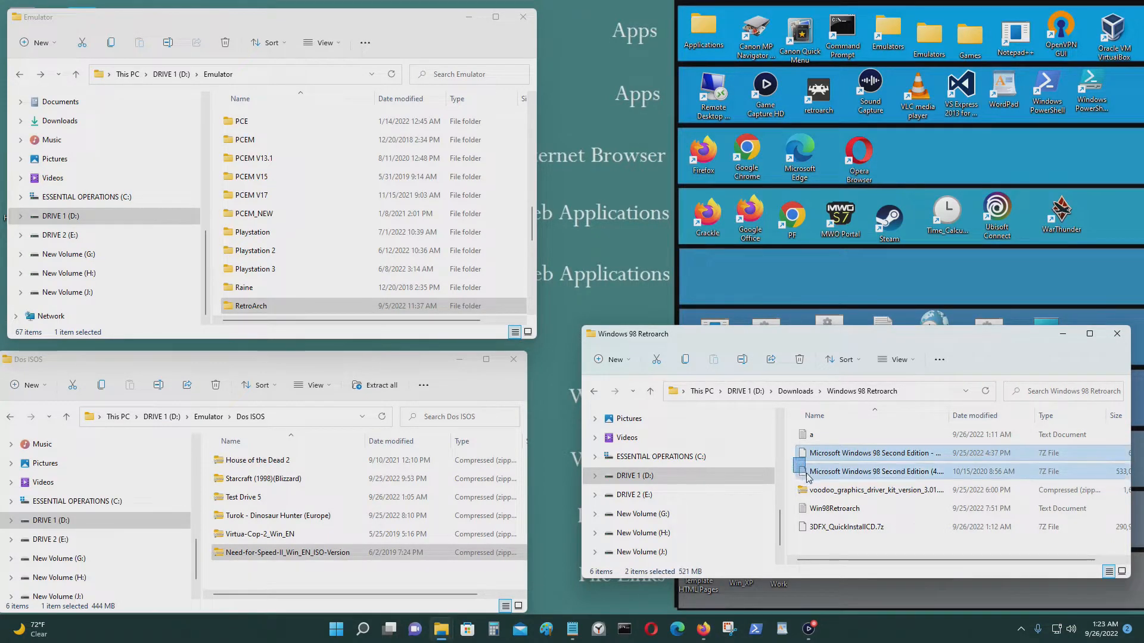
{"action": "left_click", "coordinate": [886, 460]}
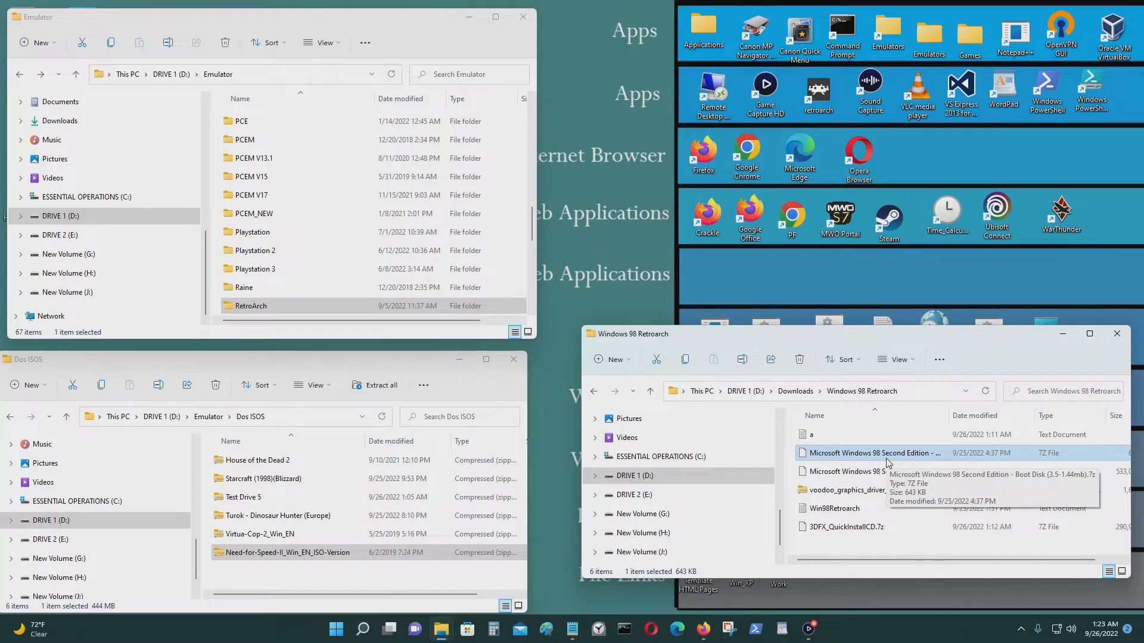
{"action": "left_click", "coordinate": [875, 472]}
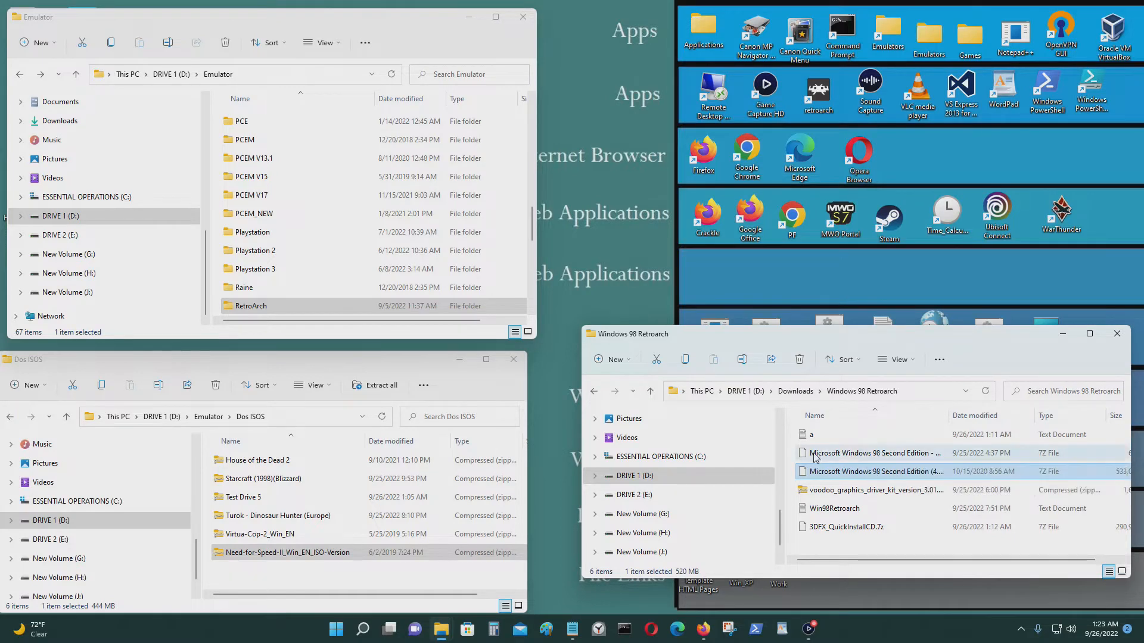
{"action": "left_click_drag", "start_coordinate": [793, 454], "coordinate": [819, 470]}
{"action": "right_click", "coordinate": [837, 472]}
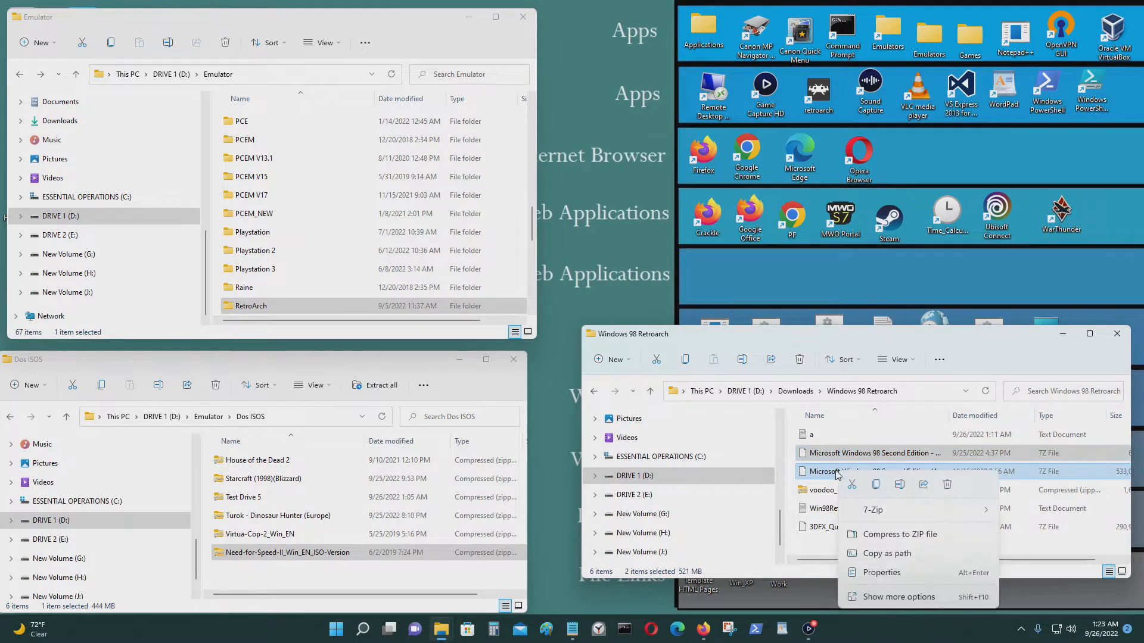
{"action": "left_click", "coordinate": [920, 511]}
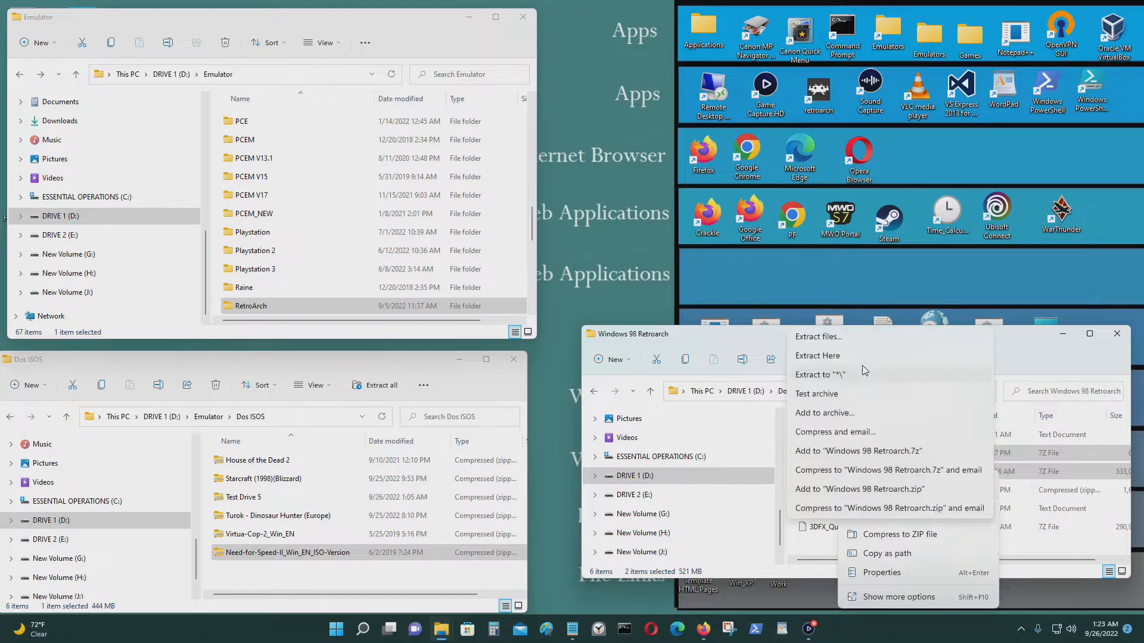
{"action": "left_click", "coordinate": [859, 357]}
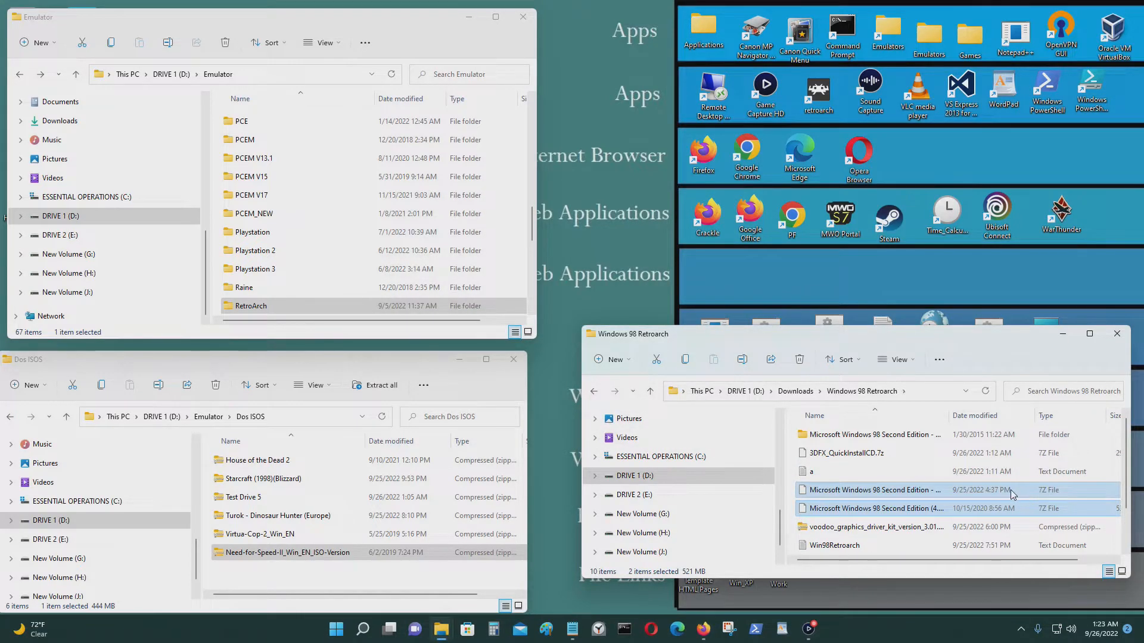
Enlarge the Windows 98 Retroarch window and open the extracted Boot Disk (3.5-1.44mb) folder.
{"action": "scroll", "coordinate": [1005, 502], "scroll_direction": "down", "scroll_amount": 1}
{"action": "scroll", "coordinate": [990, 511], "scroll_direction": "up", "scroll_amount": 1}
{"action": "left_click_drag", "start_coordinate": [900, 329], "coordinate": [871, 138]}
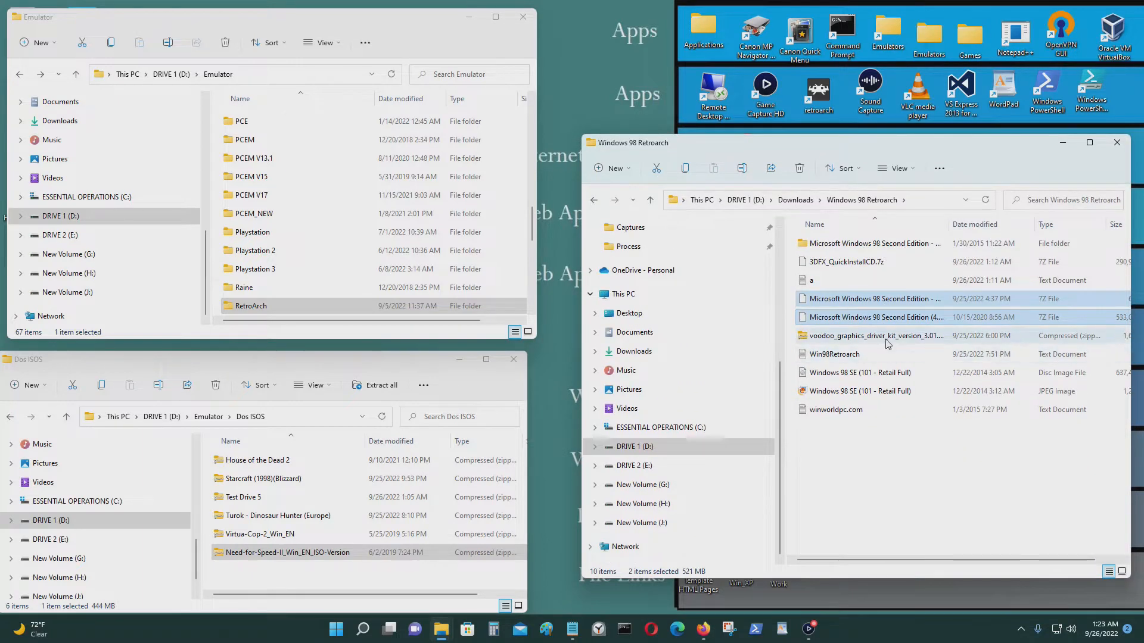
{"action": "left_click", "coordinate": [878, 301]}
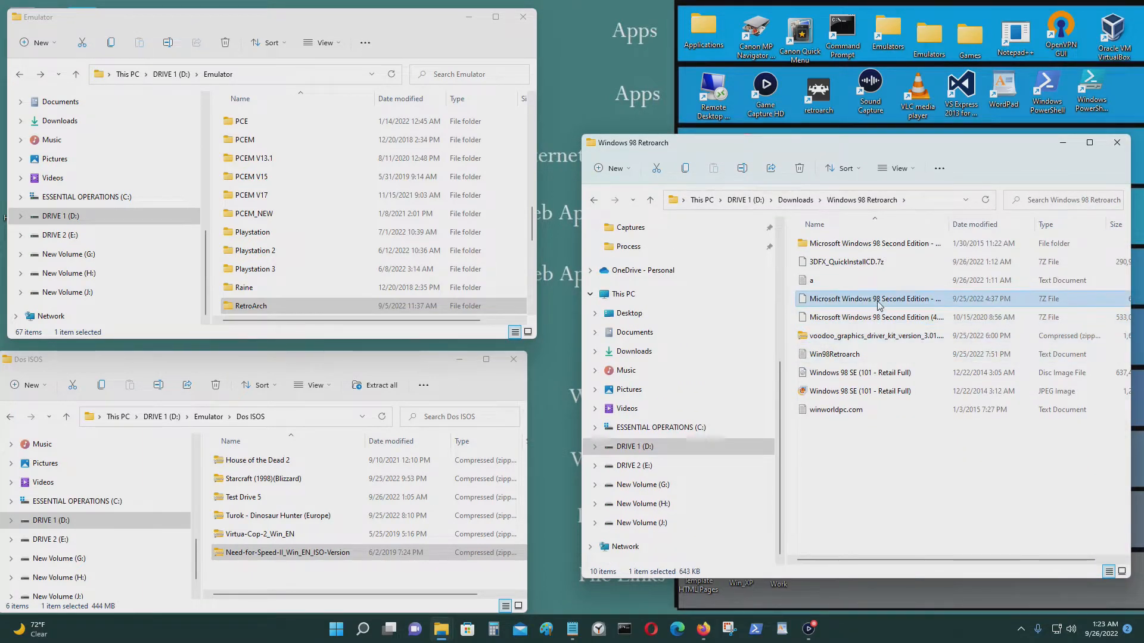
{"action": "left_click", "coordinate": [861, 246]}
{"action": "double_click", "coordinate": [853, 245]}
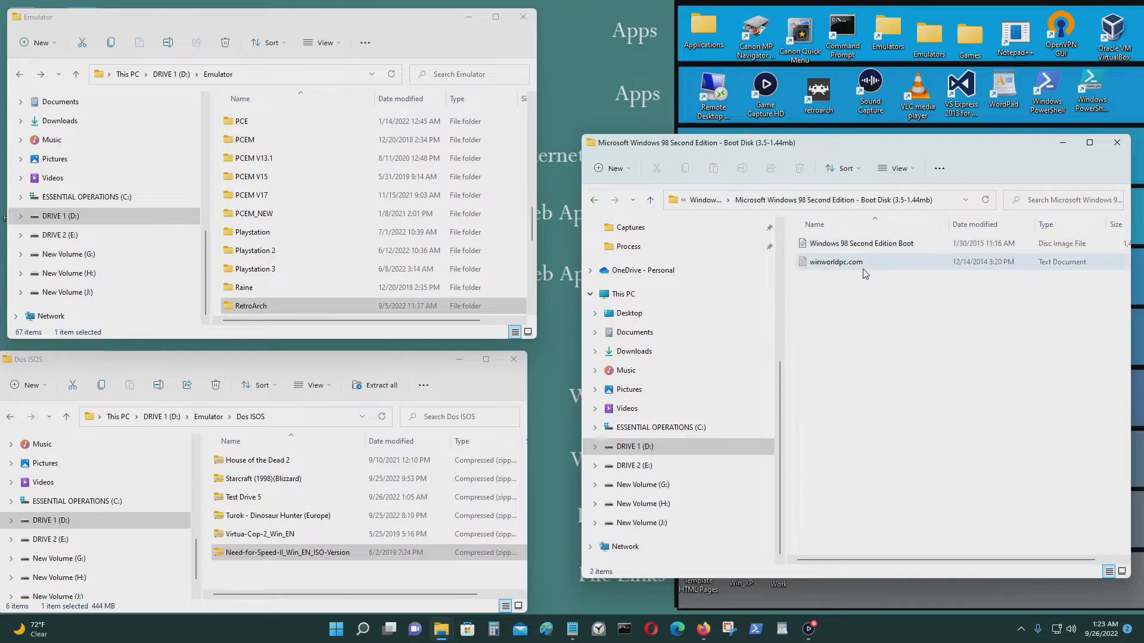
{"action": "left_click", "coordinate": [864, 249]}
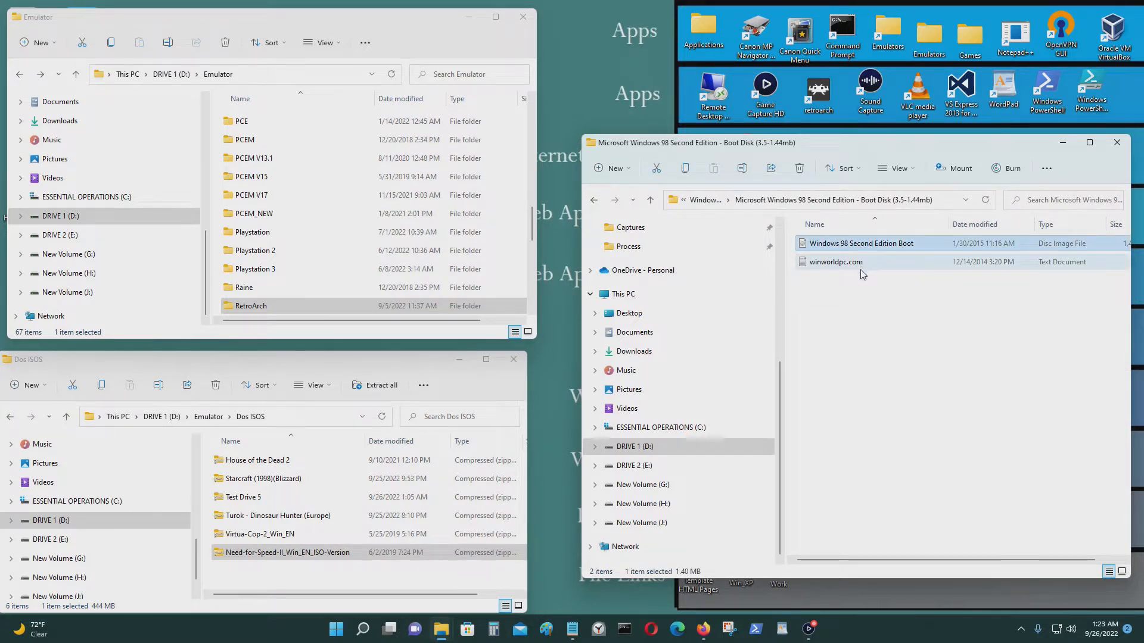
Send the Windows 98 Second Edition Boot image to a compressed zip, keeping the default name.
{"action": "right_click", "coordinate": [831, 248]}
{"action": "left_click", "coordinate": [925, 415]}
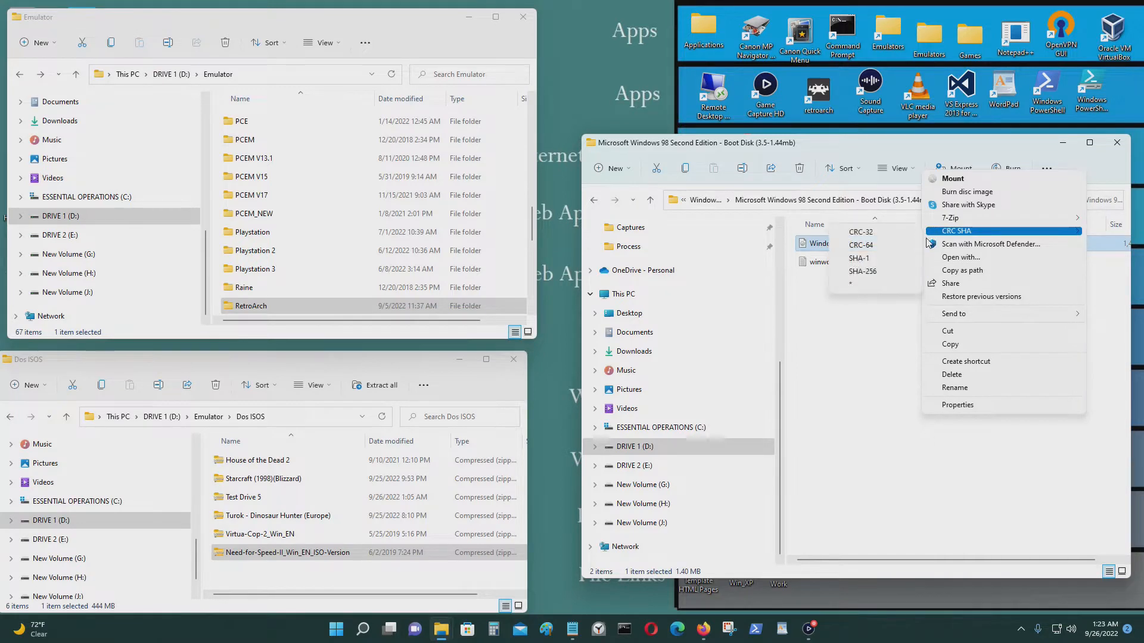
{"action": "mouse_move", "coordinate": [1022, 318]}
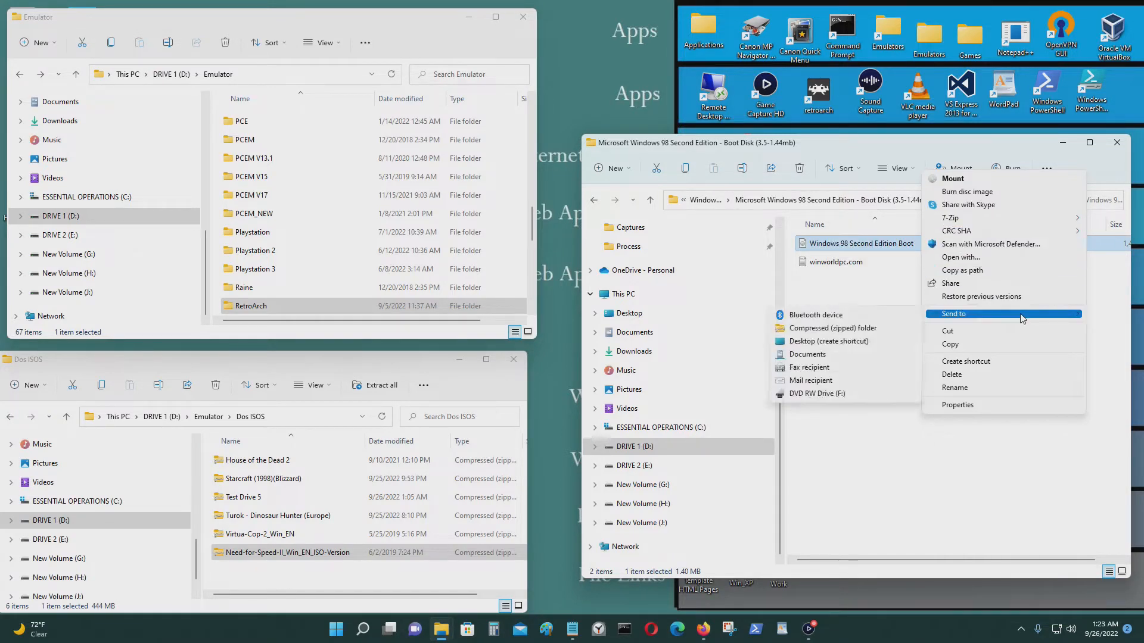
{"action": "left_click", "coordinate": [832, 329]}
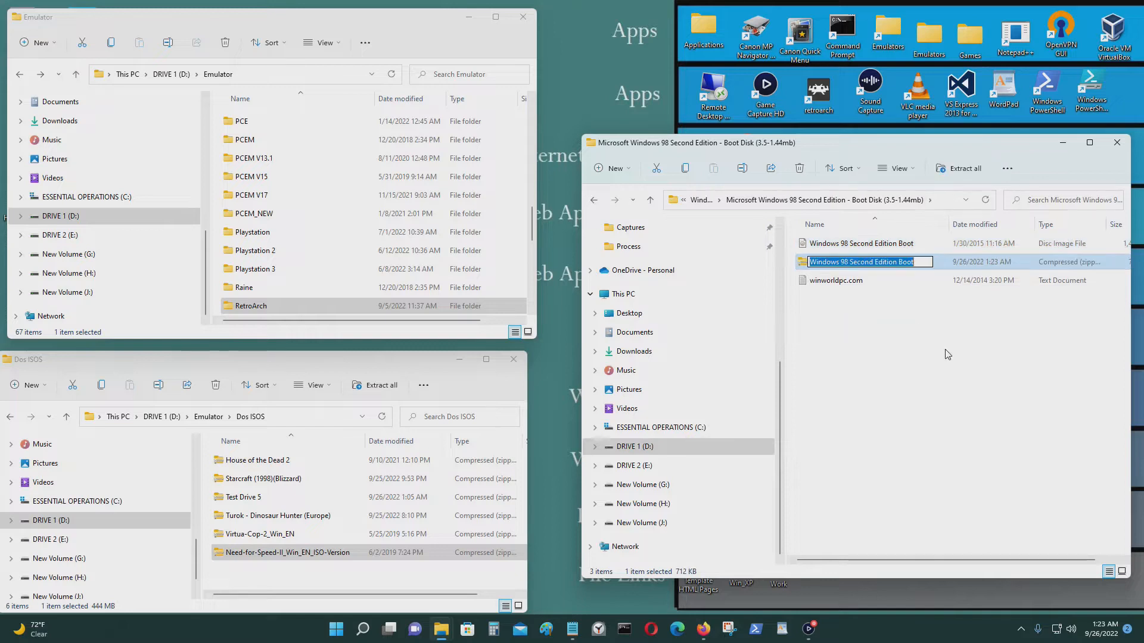
{"action": "left_click", "coordinate": [926, 343]}
{"action": "left_click", "coordinate": [867, 267]}
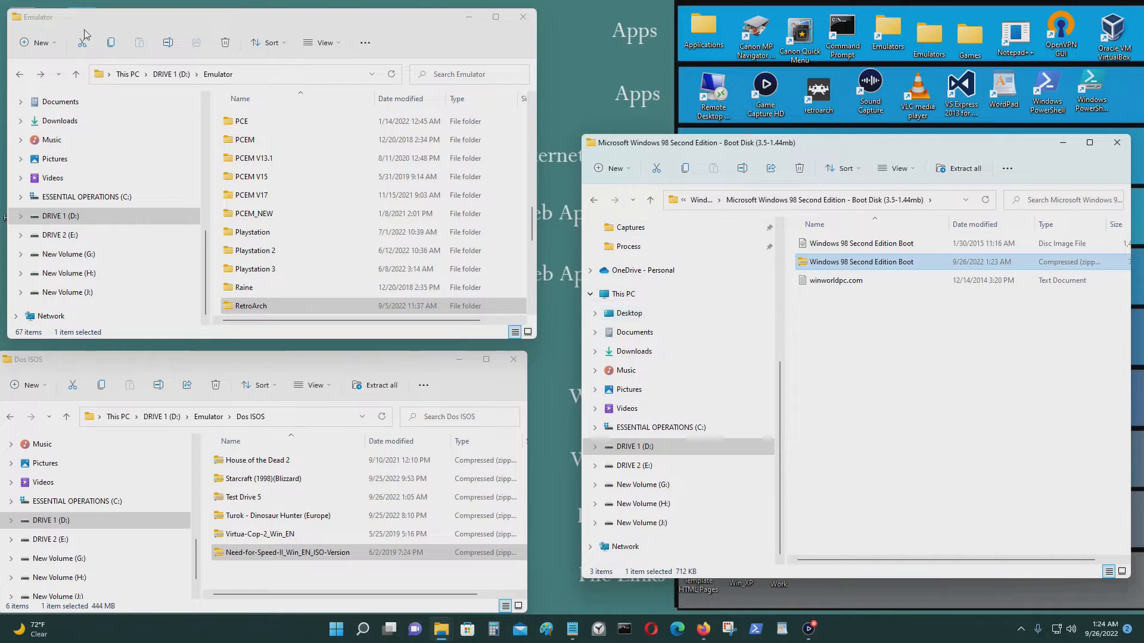
Open D:\Downloads in a new This PC window.
{"action": "left_click_drag", "start_coordinate": [95, 20], "coordinate": [76, 59]}
{"action": "double_click", "coordinate": [26, 28]}
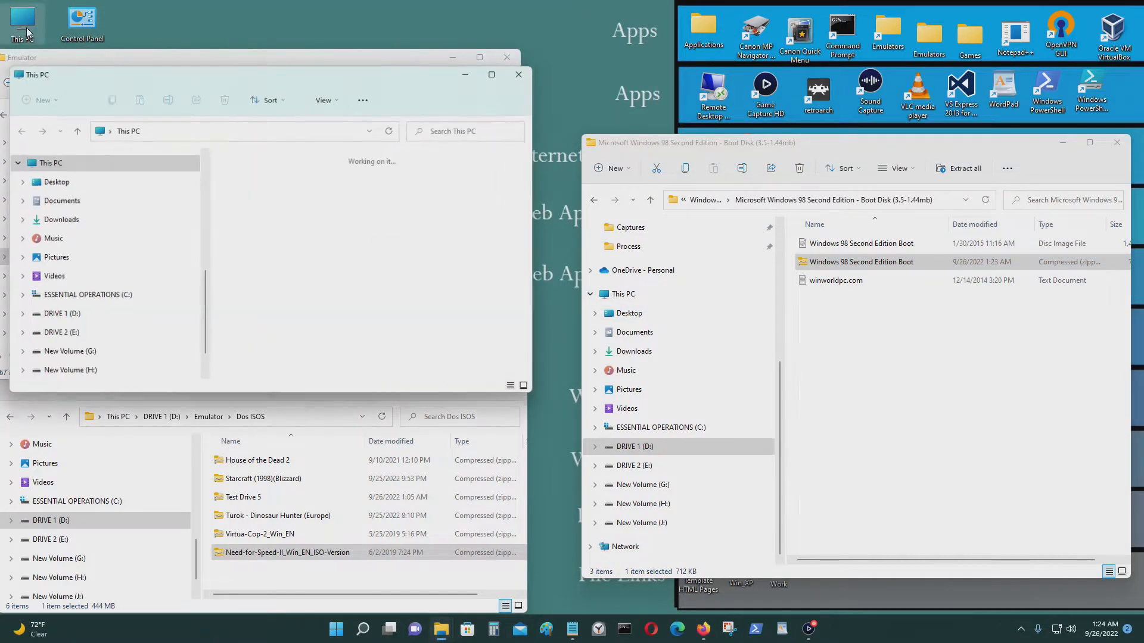
{"action": "double_click", "coordinate": [417, 295]}
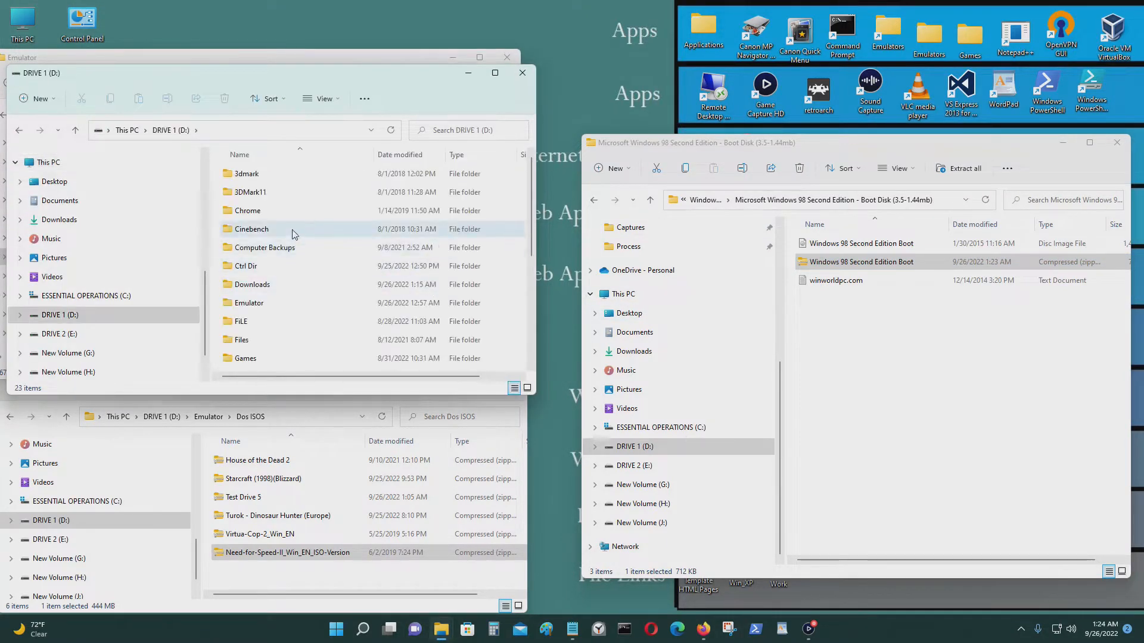
{"action": "double_click", "coordinate": [296, 290]}
{"action": "left_click", "coordinate": [301, 286]}
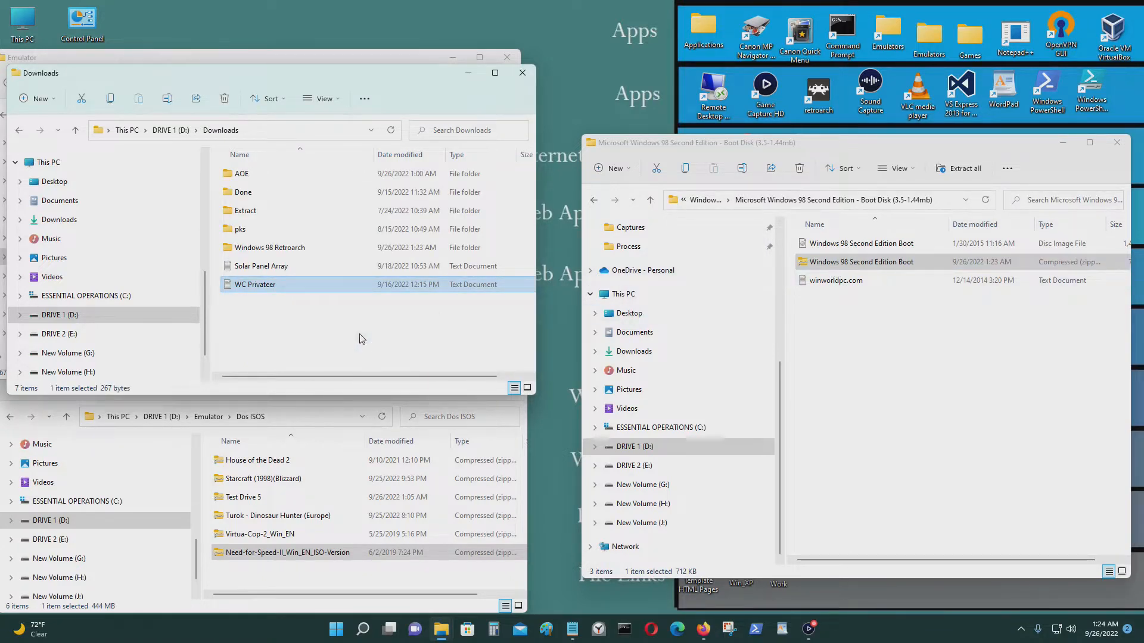
Move the Boot zip into Downloads, create an OS folder and drop the zip into it.
{"action": "left_click_drag", "start_coordinate": [861, 262], "coordinate": [291, 325]}
{"action": "left_click", "coordinate": [319, 345]}
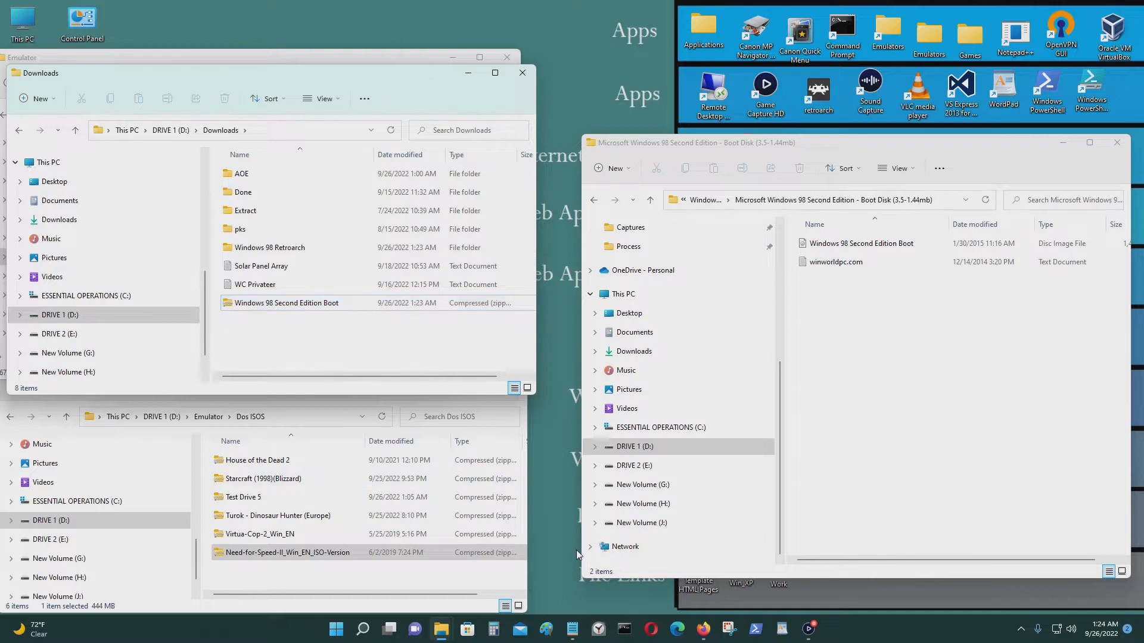
{"action": "key", "text": "ctrl+shift+n"}
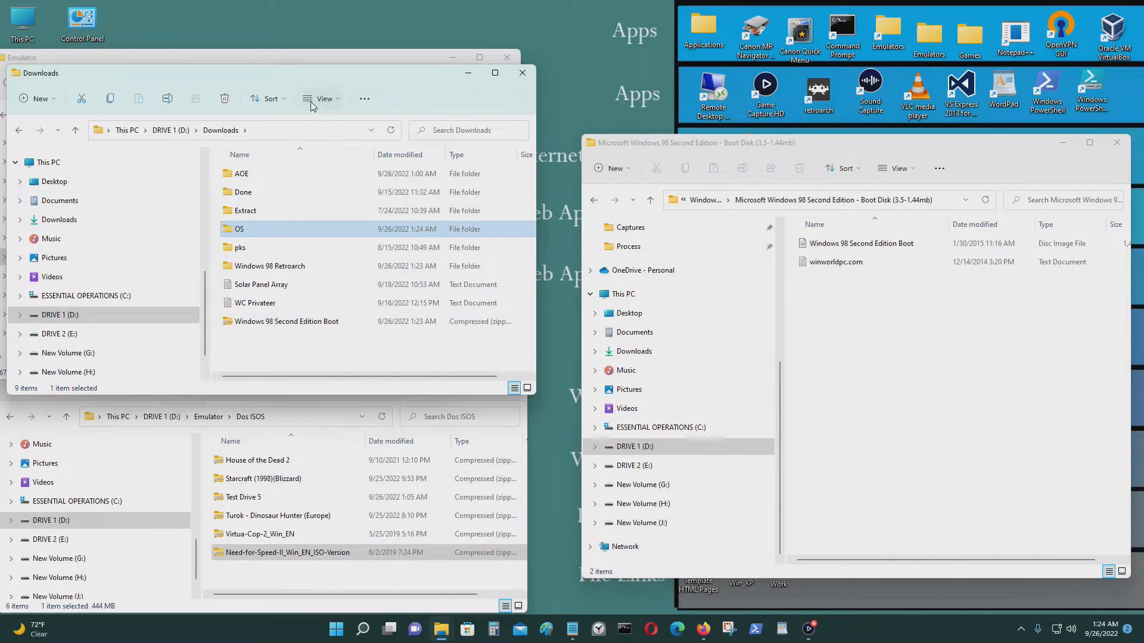
{"action": "left_click_drag", "start_coordinate": [277, 322], "coordinate": [287, 230]}
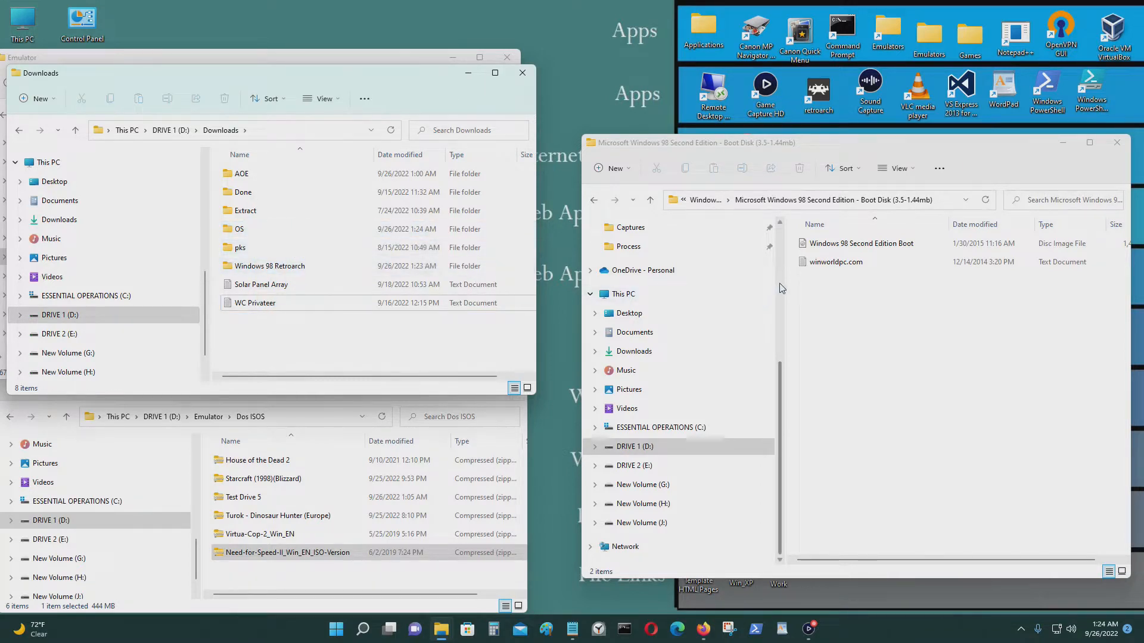
{"action": "left_click", "coordinate": [594, 201]}
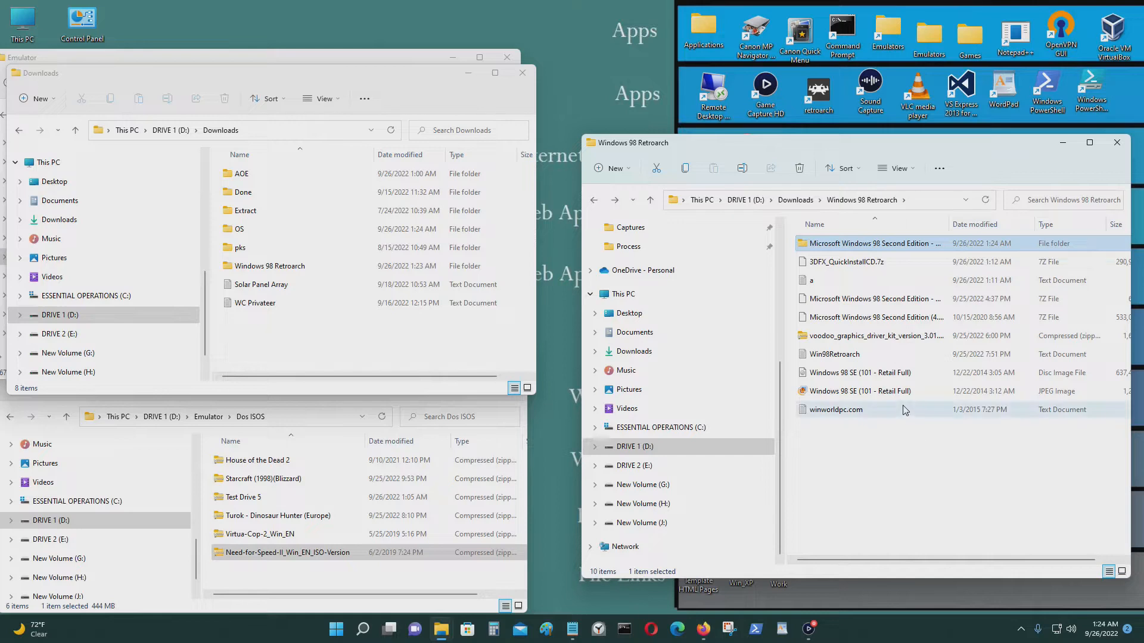
Move the Windows 98 SE (101 - Retail Full) disc image into the OS folder and open it.
{"action": "left_click", "coordinate": [865, 373]}
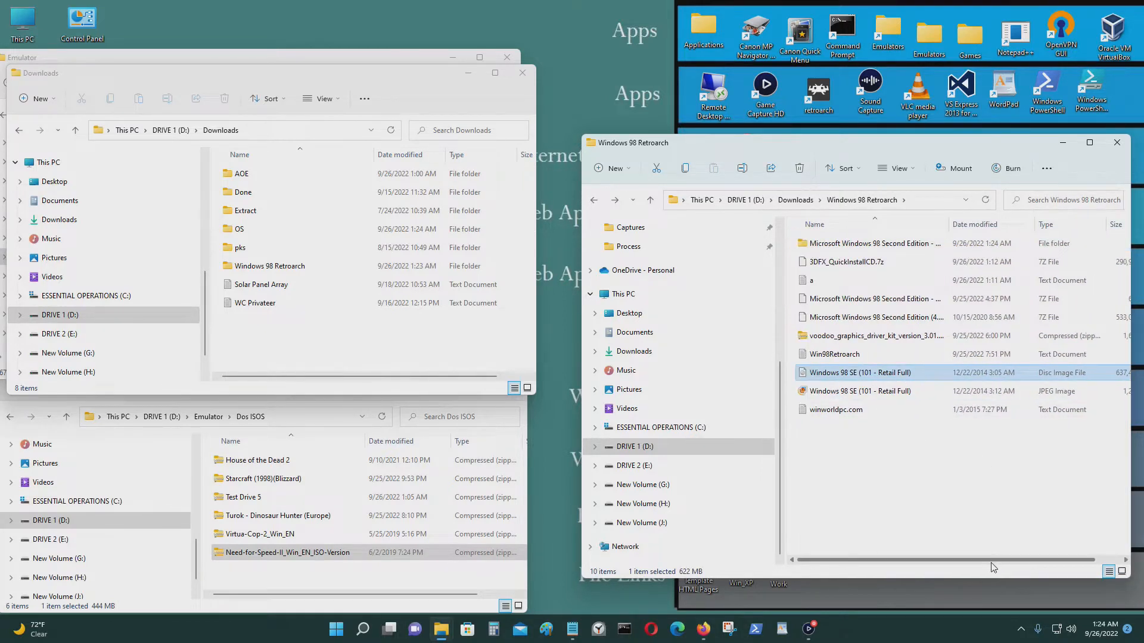
{"action": "left_click_drag", "start_coordinate": [821, 376], "coordinate": [329, 230]}
{"action": "double_click", "coordinate": [329, 230]}
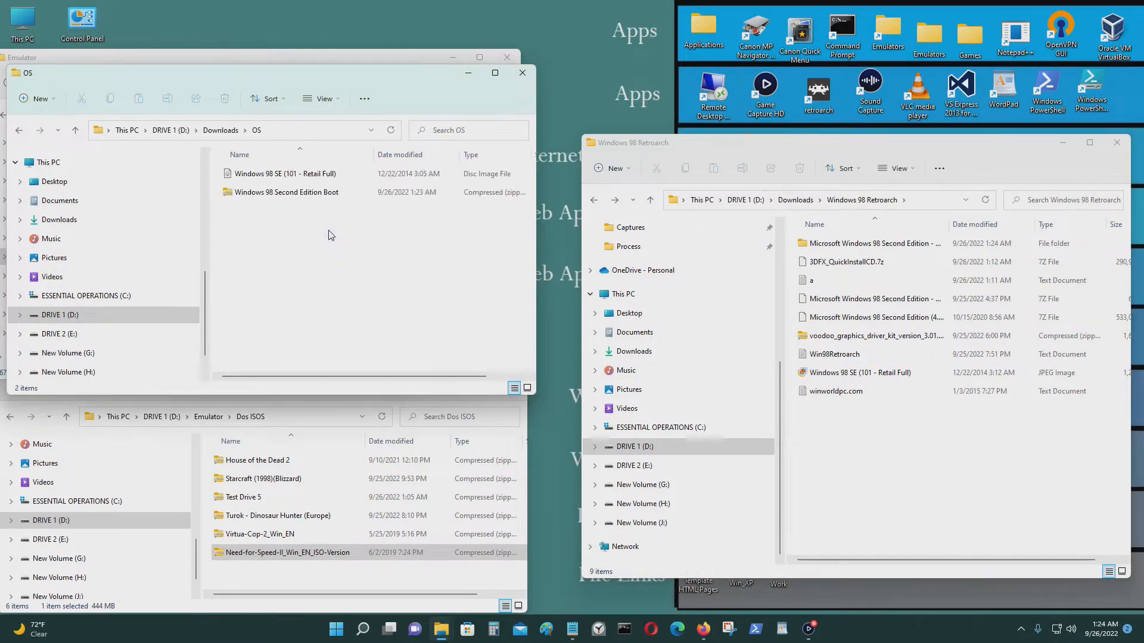
Send the disc image to a compressed zip in OS, accepting the default name.
{"action": "left_click", "coordinate": [283, 174]}
{"action": "right_click", "coordinate": [282, 175]}
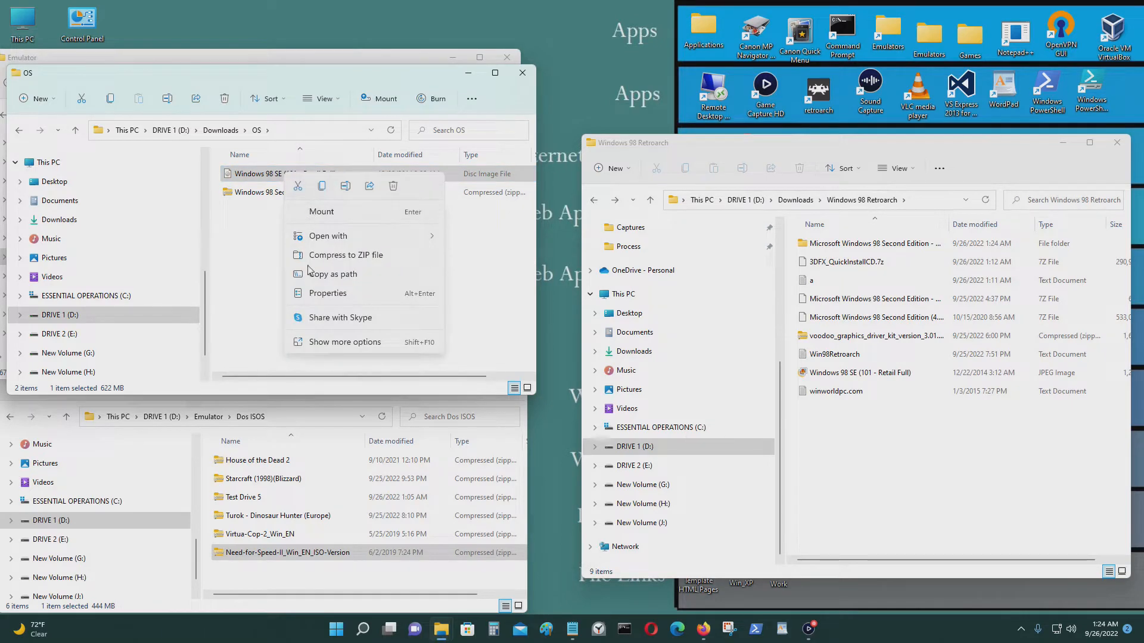
{"action": "left_click", "coordinate": [355, 346]}
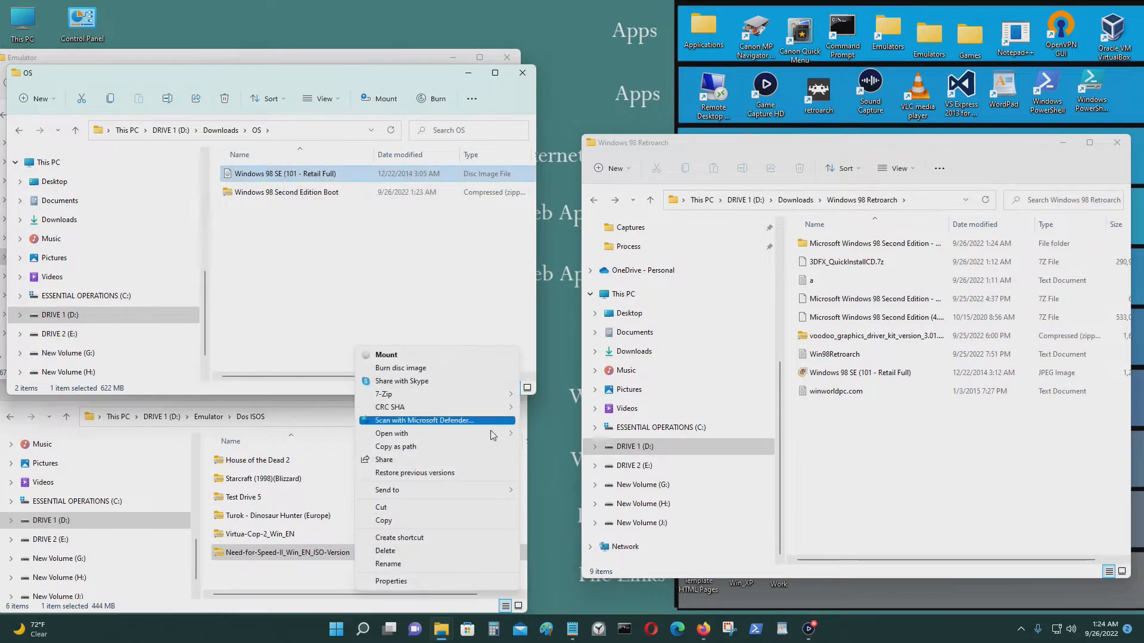
{"action": "mouse_move", "coordinate": [496, 434]}
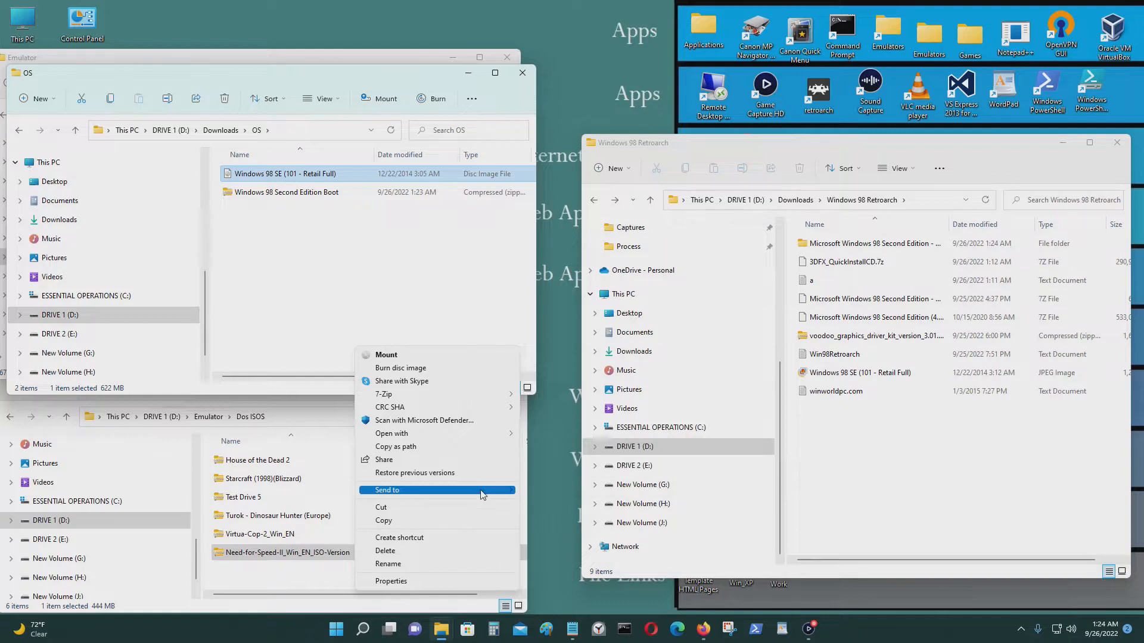
{"action": "mouse_move", "coordinate": [483, 490]}
{"action": "left_click", "coordinate": [600, 507]}
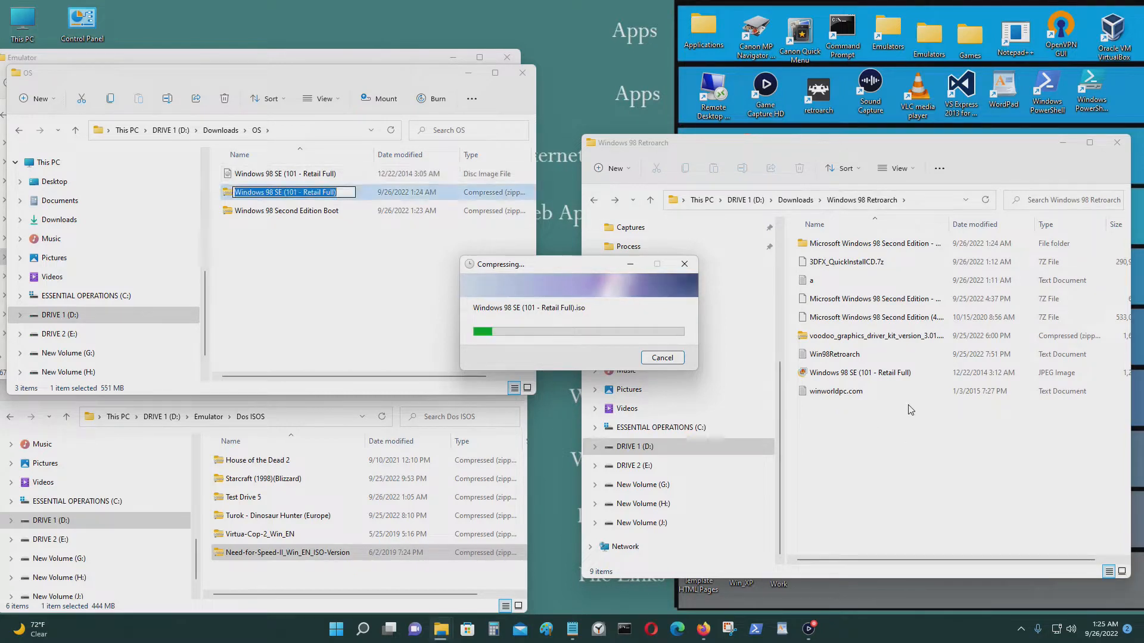
{"action": "left_click", "coordinate": [404, 273]}
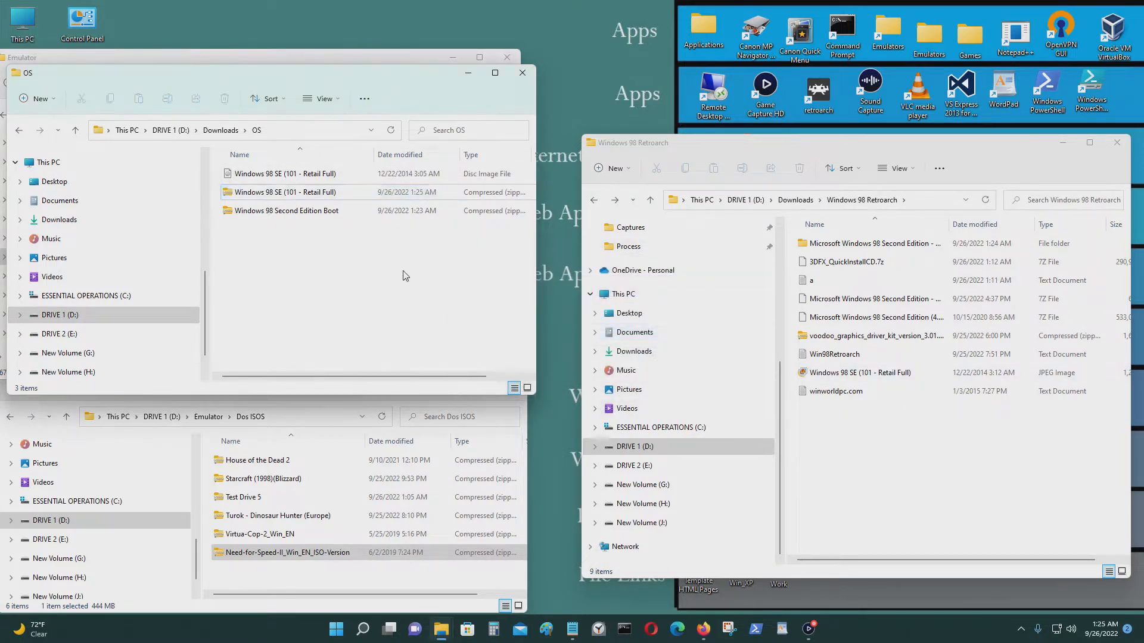
Delete the original Windows 98 SE disc image from the OS folder.
{"action": "left_click", "coordinate": [326, 176]}
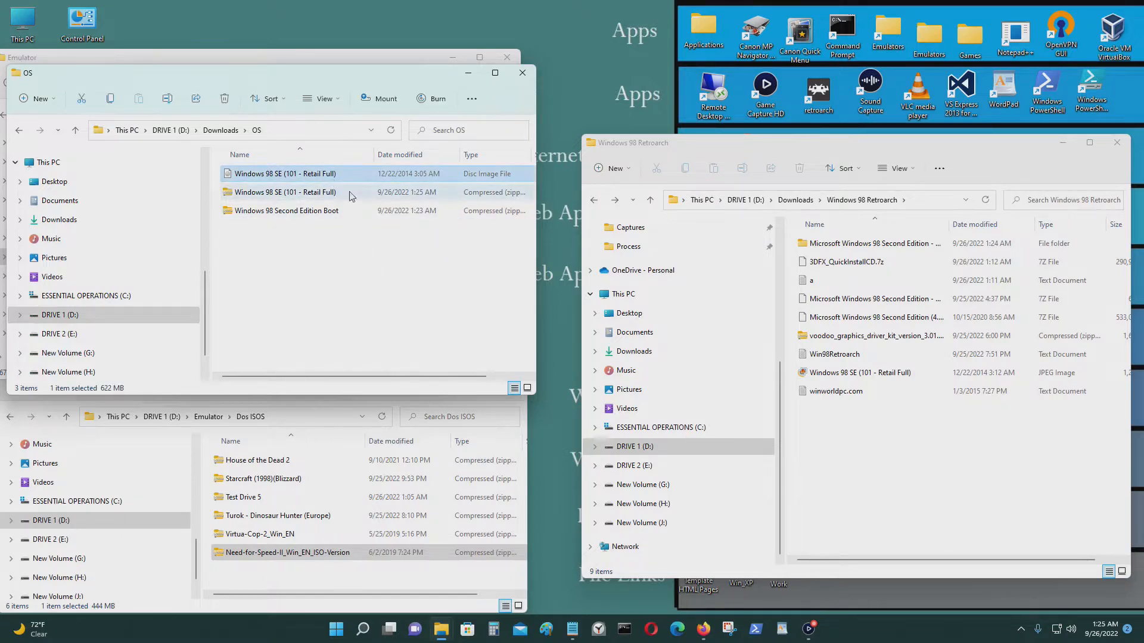
{"action": "key", "text": "Delete"}
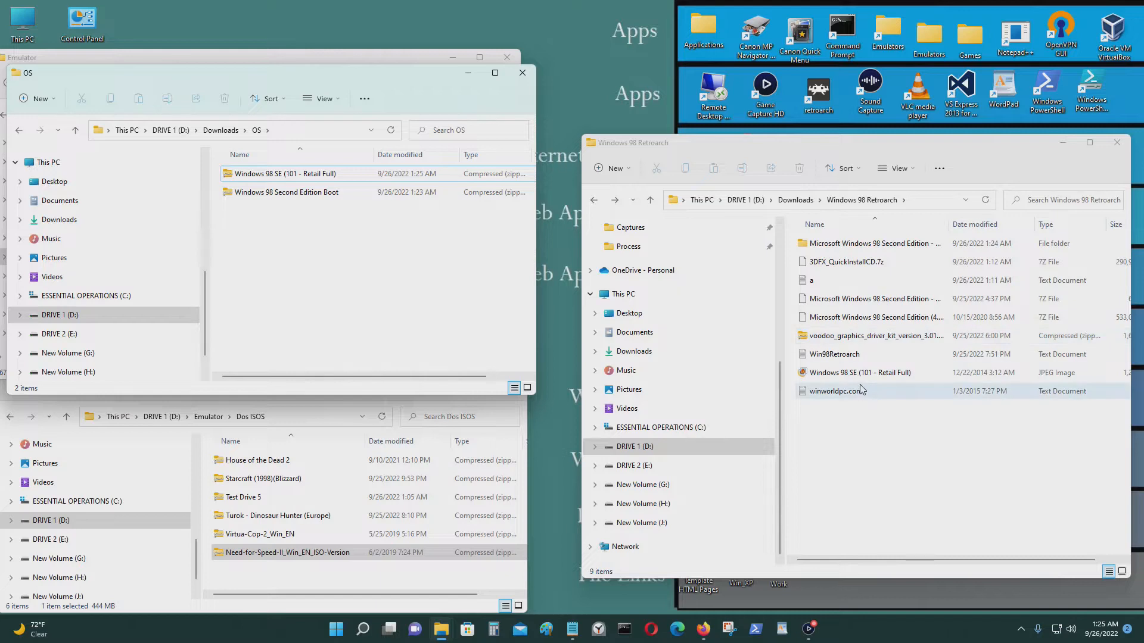
{"action": "double_click", "coordinate": [865, 243]}
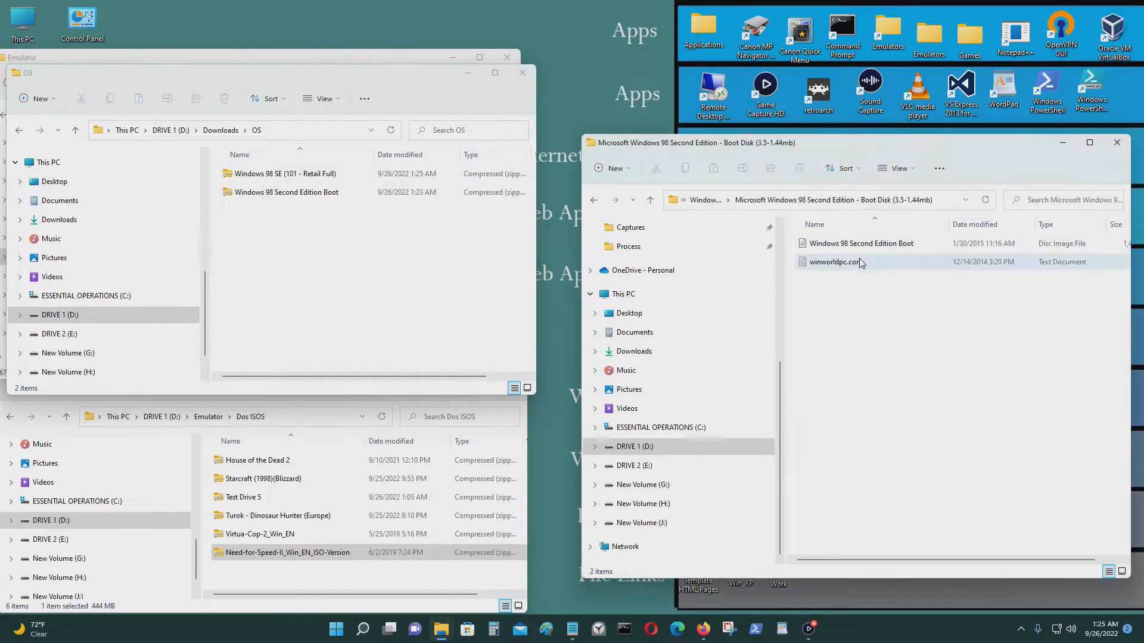
{"action": "left_click", "coordinate": [594, 201]}
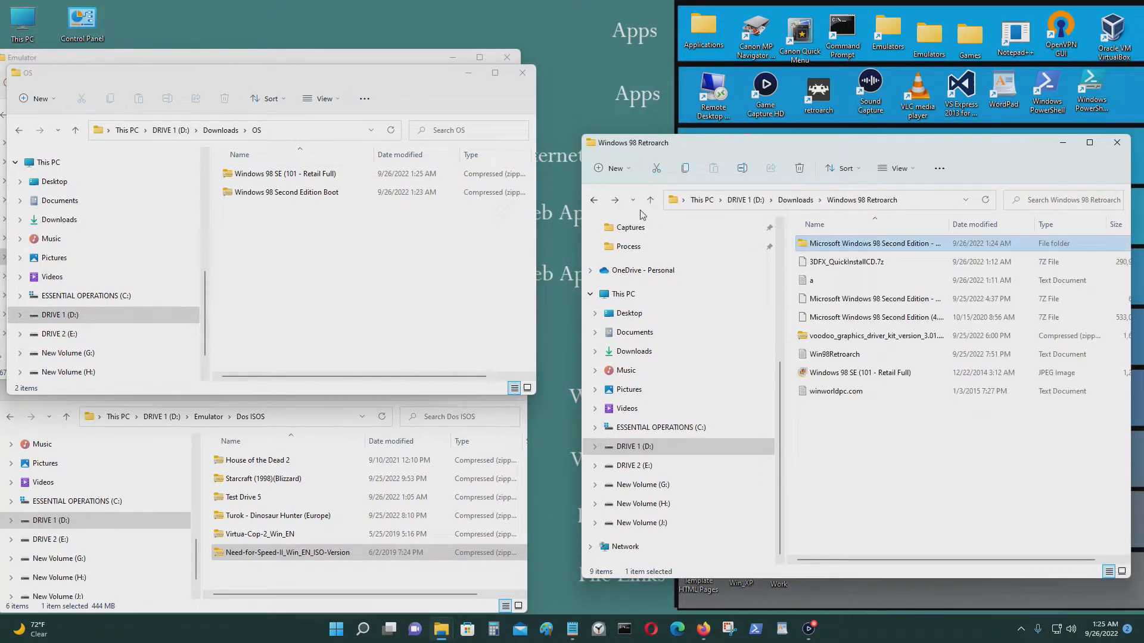
Delete the extracted Windows 98 boot disk folder from Windows 98 Retroarch.
{"action": "right_click", "coordinate": [842, 253]}
{"action": "left_click", "coordinate": [903, 433]}
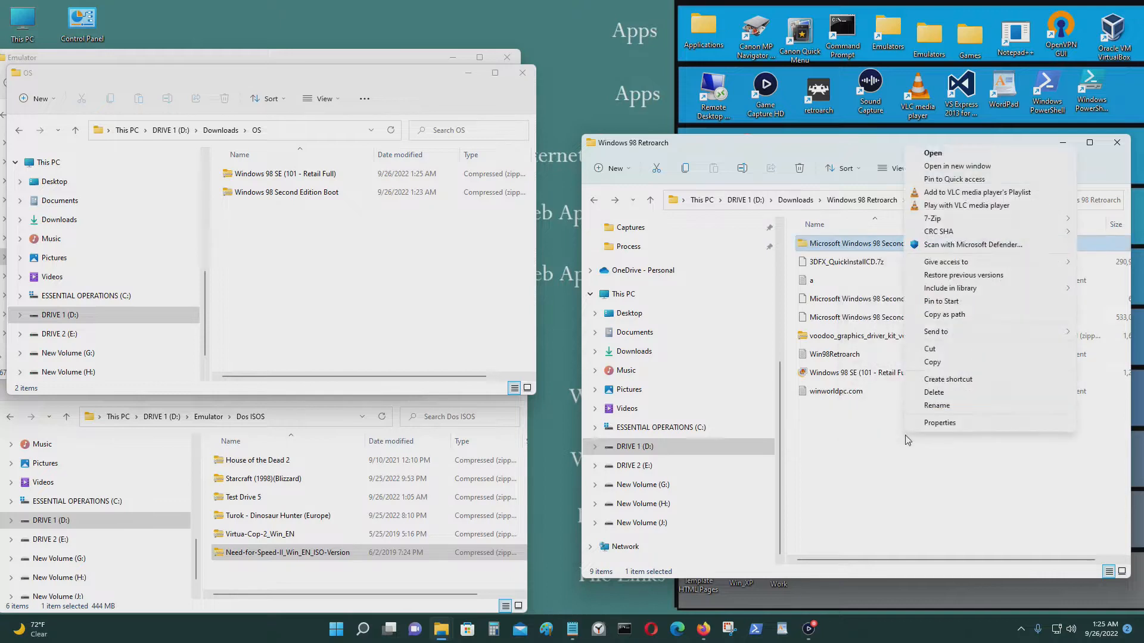
{"action": "left_click", "coordinate": [950, 393]}
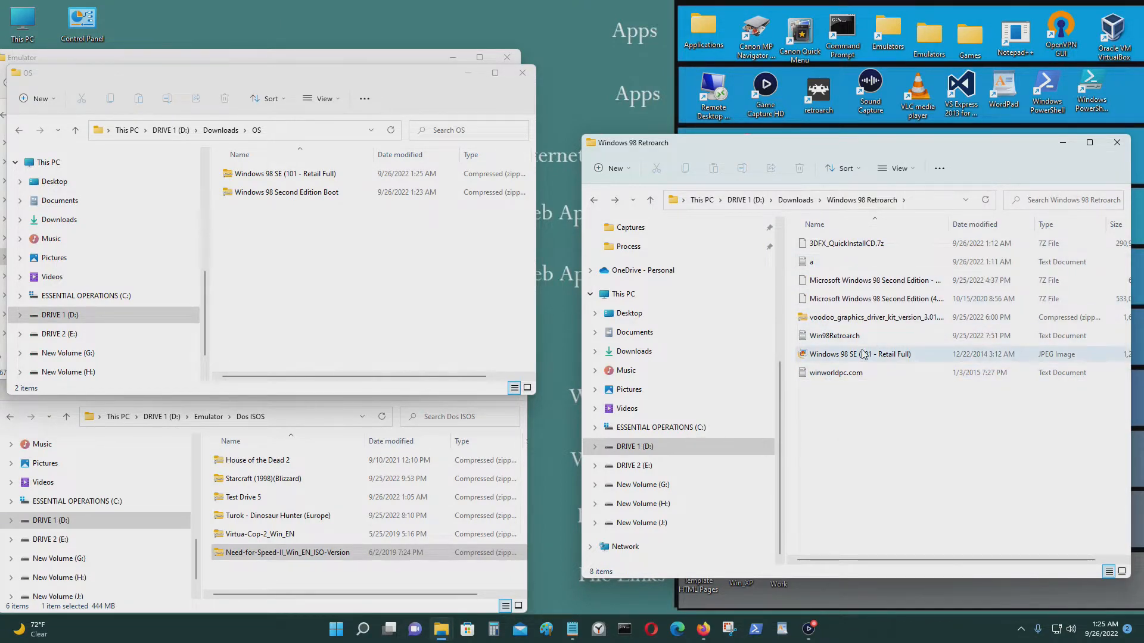
{"action": "left_click", "coordinate": [901, 245]}
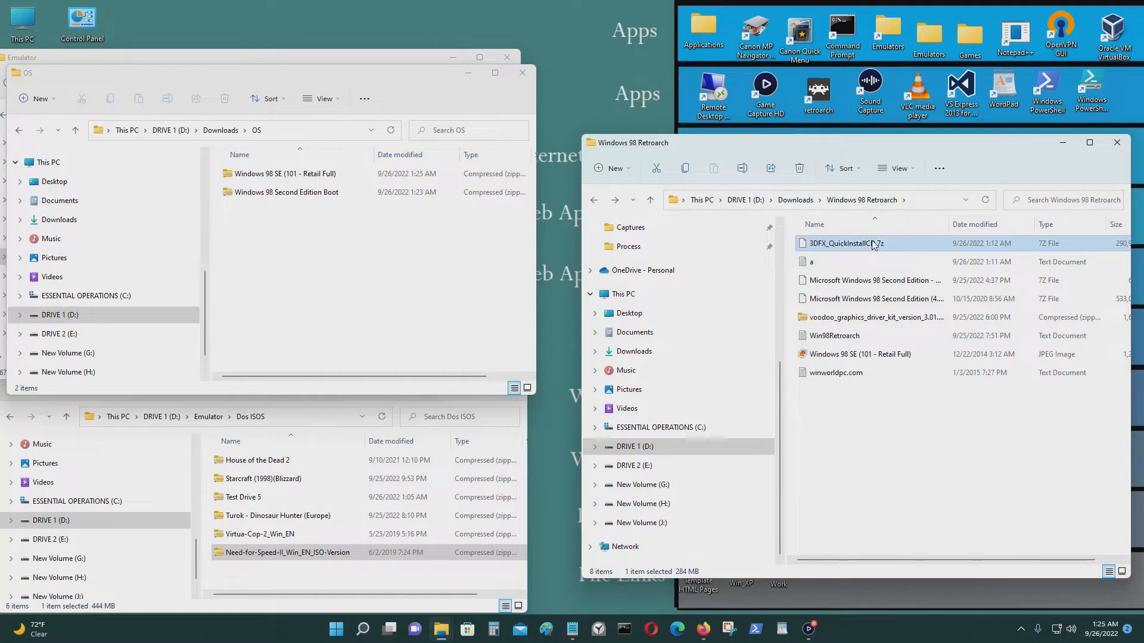
Extract 3DFX_QuickInstallCD.7z into Windows 98 Retroarch with 7-Zip's Extract Here.
{"action": "right_click", "coordinate": [874, 245]}
{"action": "left_click", "coordinate": [934, 387]}
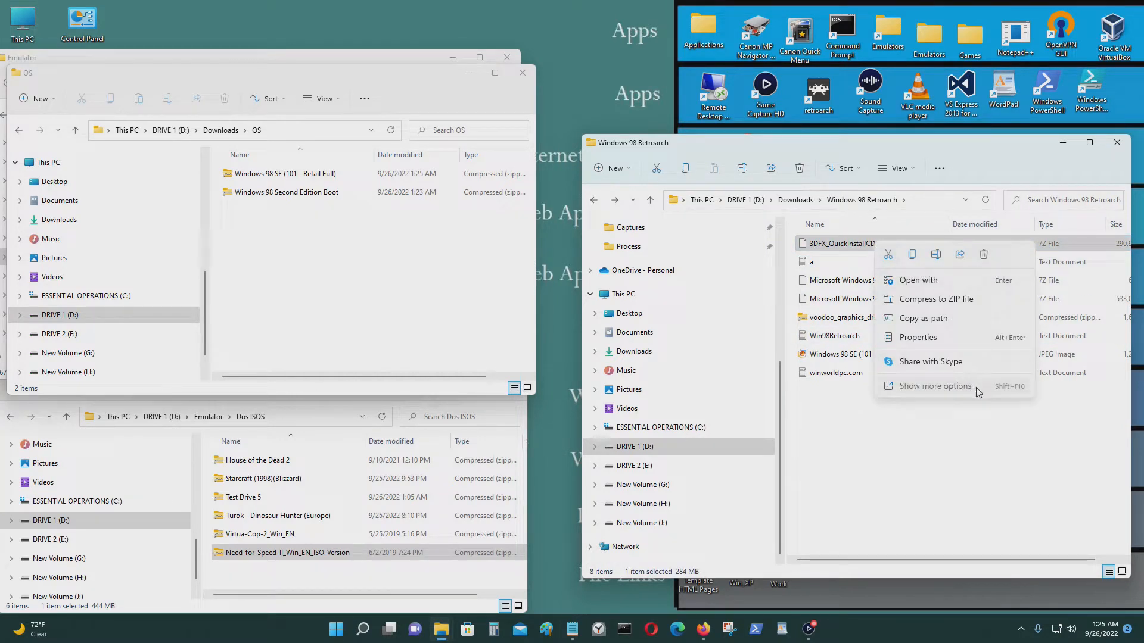
{"action": "mouse_move", "coordinate": [1044, 428]}
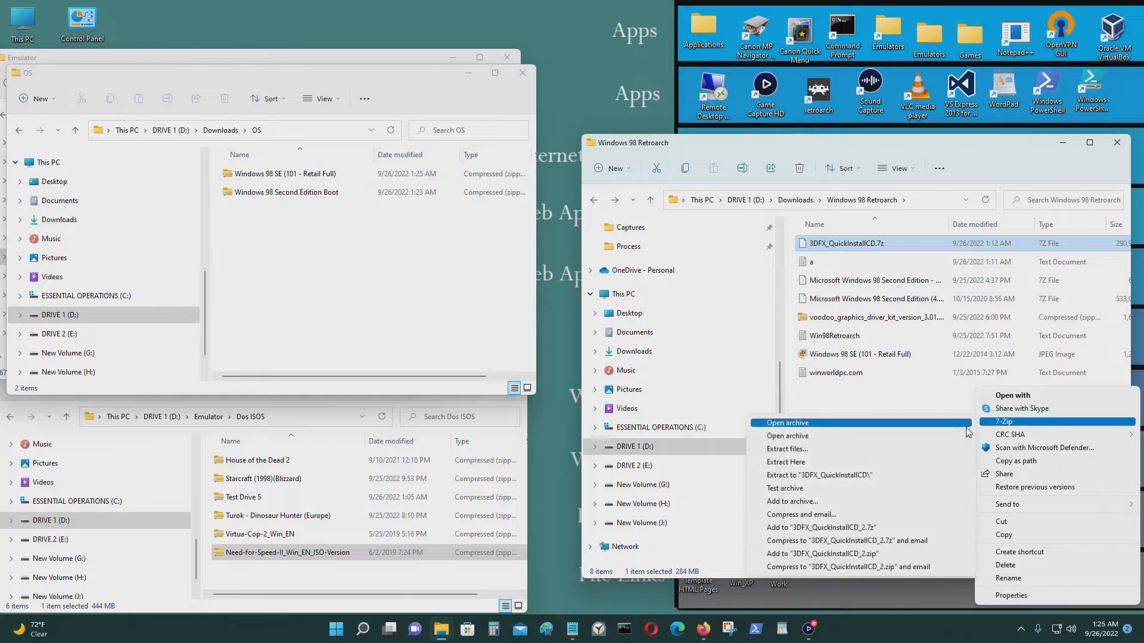
{"action": "left_click", "coordinate": [883, 464]}
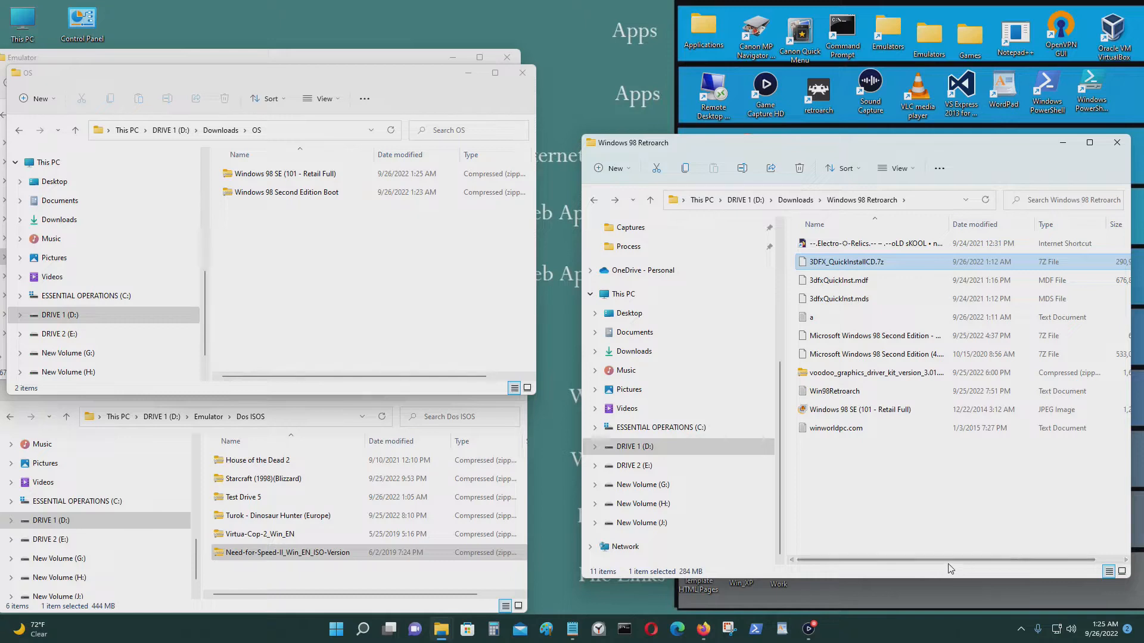
Widen and reposition the Windows 98 Retroarch window to show file sizes, selecting 3dfxQuickInst.mdf.
{"action": "left_click_drag", "start_coordinate": [965, 561], "coordinate": [933, 549]}
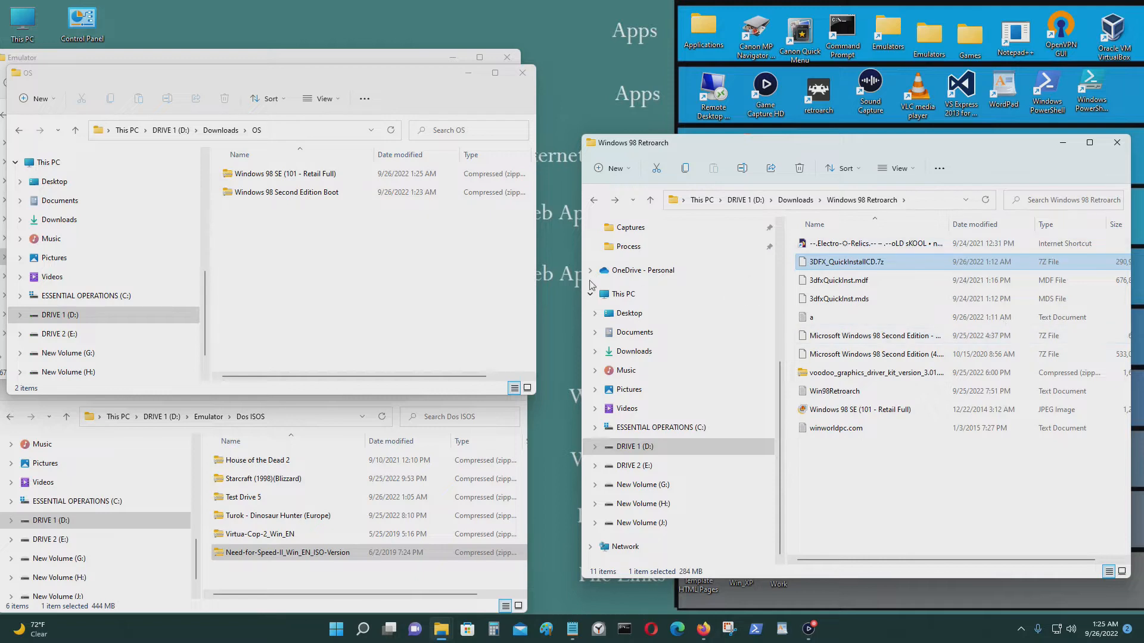
{"action": "left_click_drag", "start_coordinate": [580, 282], "coordinate": [524, 285]}
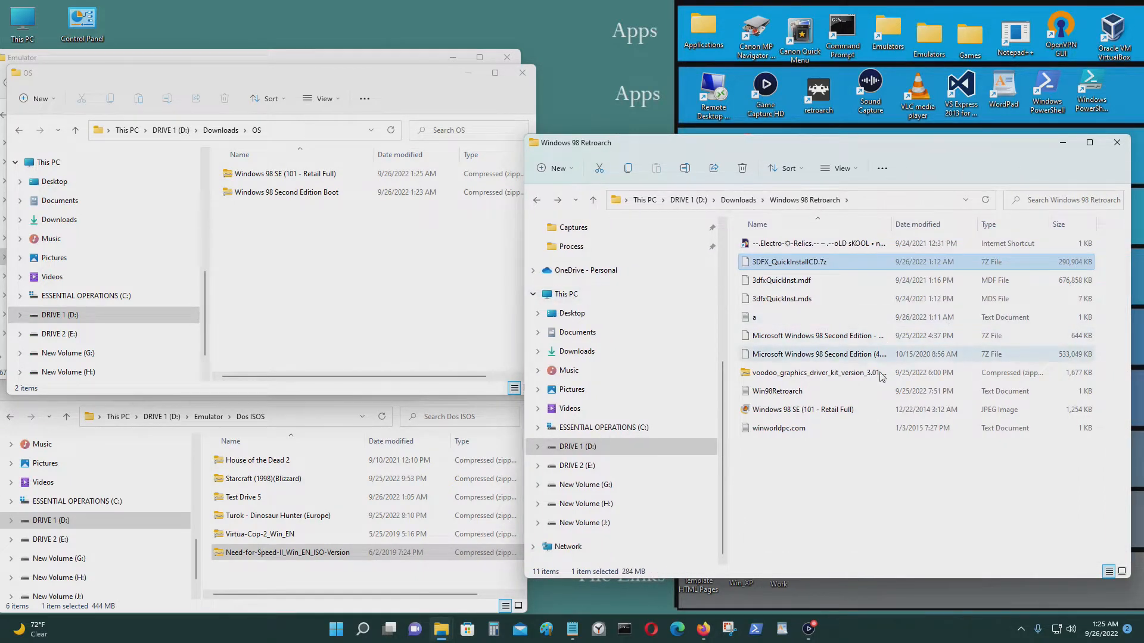
{"action": "left_click_drag", "start_coordinate": [841, 141], "coordinate": [862, 131]}
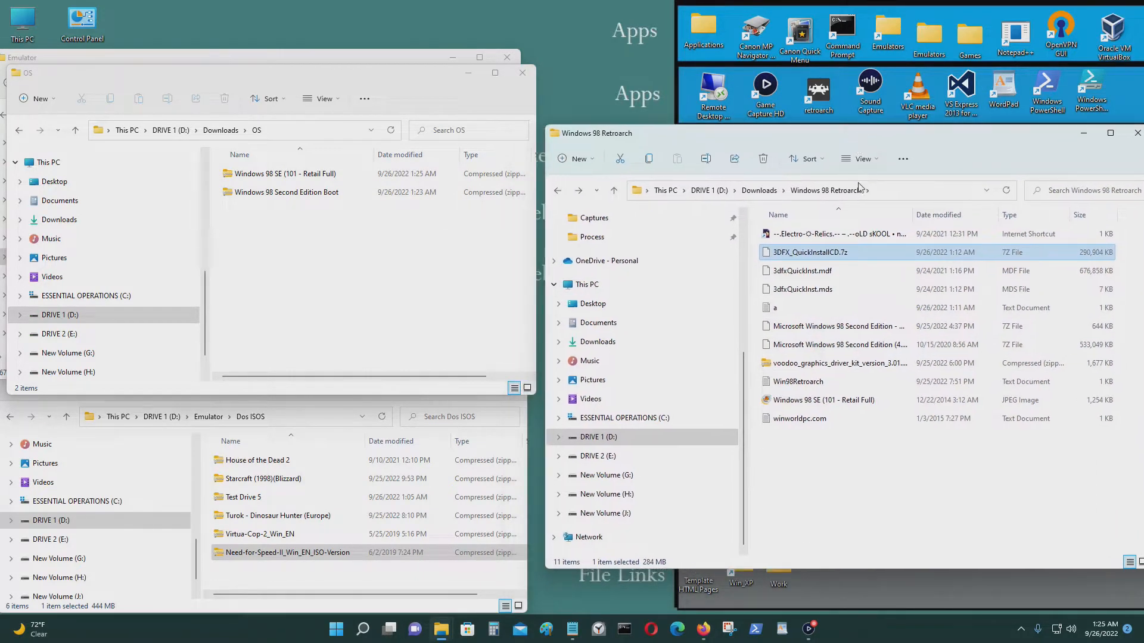
{"action": "left_click", "coordinate": [842, 274]}
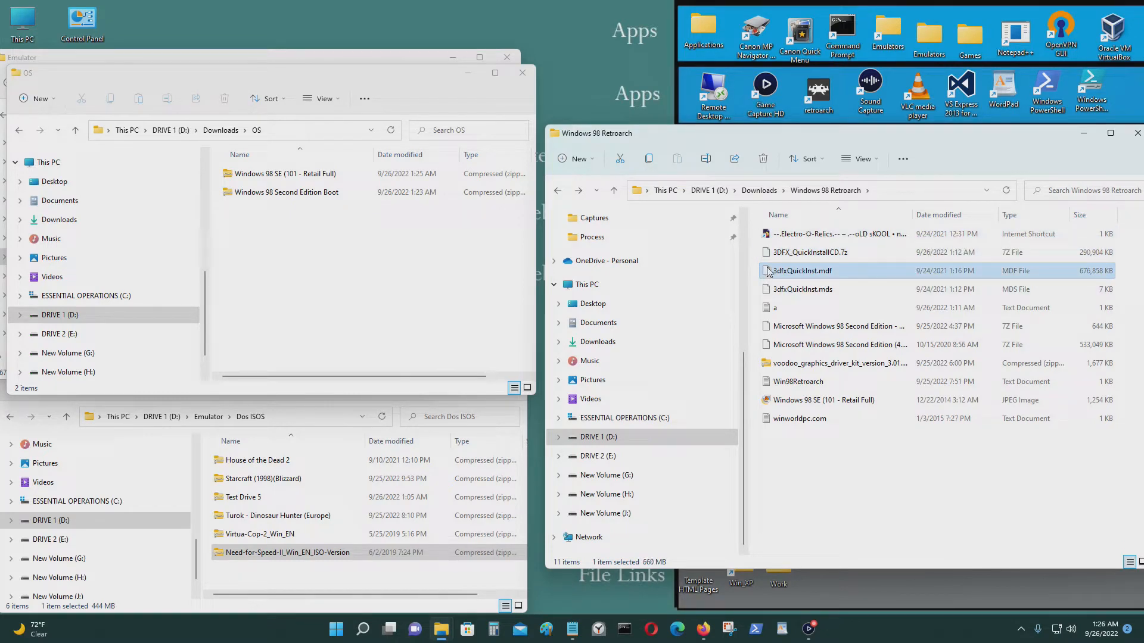
Move both 3dfxQuickInst files into the OS folder and zip them into a 3dfxQuickInst archive.
{"action": "left_click", "coordinate": [790, 291], "text": "shift"}
{"action": "left_click_drag", "start_coordinate": [789, 290], "coordinate": [269, 213]}
{"action": "right_click", "coordinate": [275, 234]}
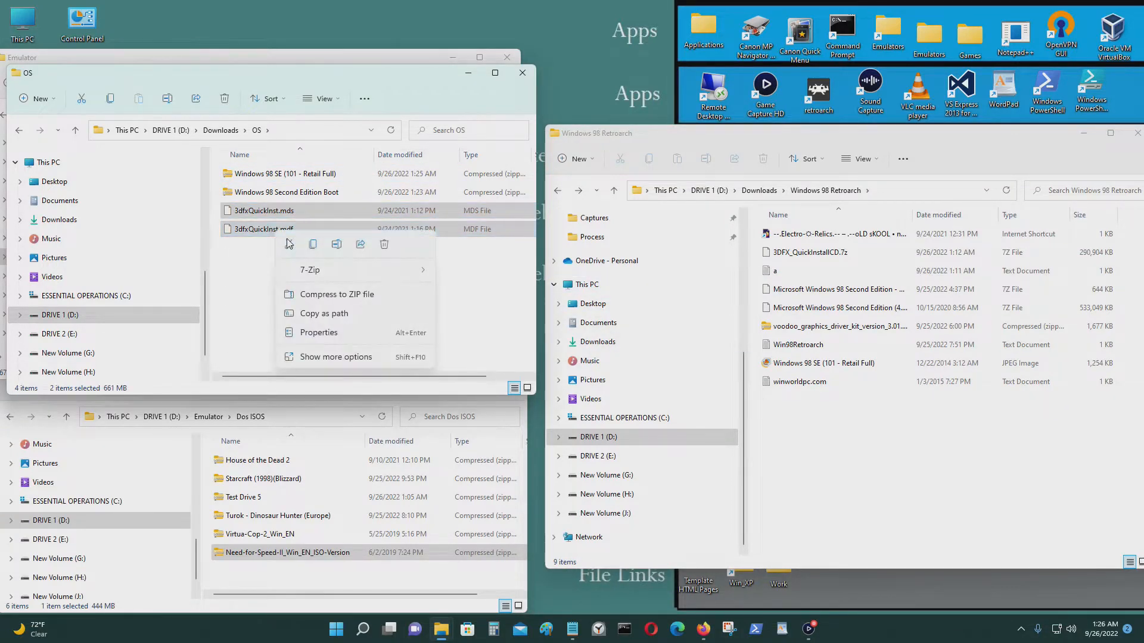
{"action": "left_click", "coordinate": [365, 357]}
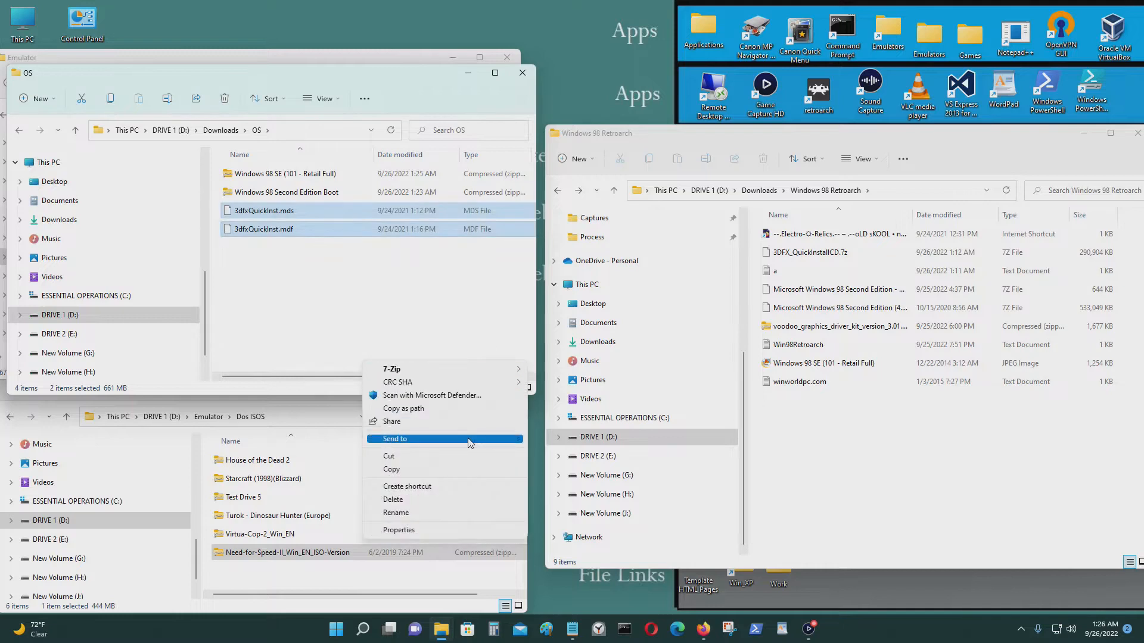
{"action": "mouse_move", "coordinate": [465, 439]}
{"action": "left_click", "coordinate": [596, 454]}
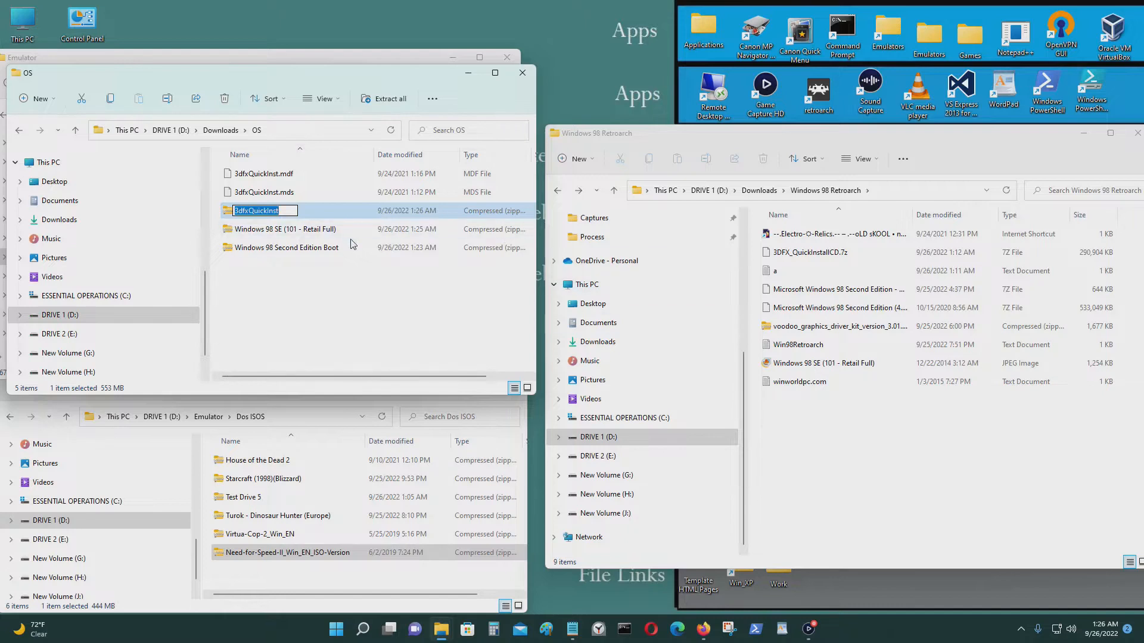
{"action": "left_click", "coordinate": [364, 221]}
Delete the original 3dfxQuickInst.mdf and .mds files so only the archive remains.
{"action": "left_click", "coordinate": [360, 212]}
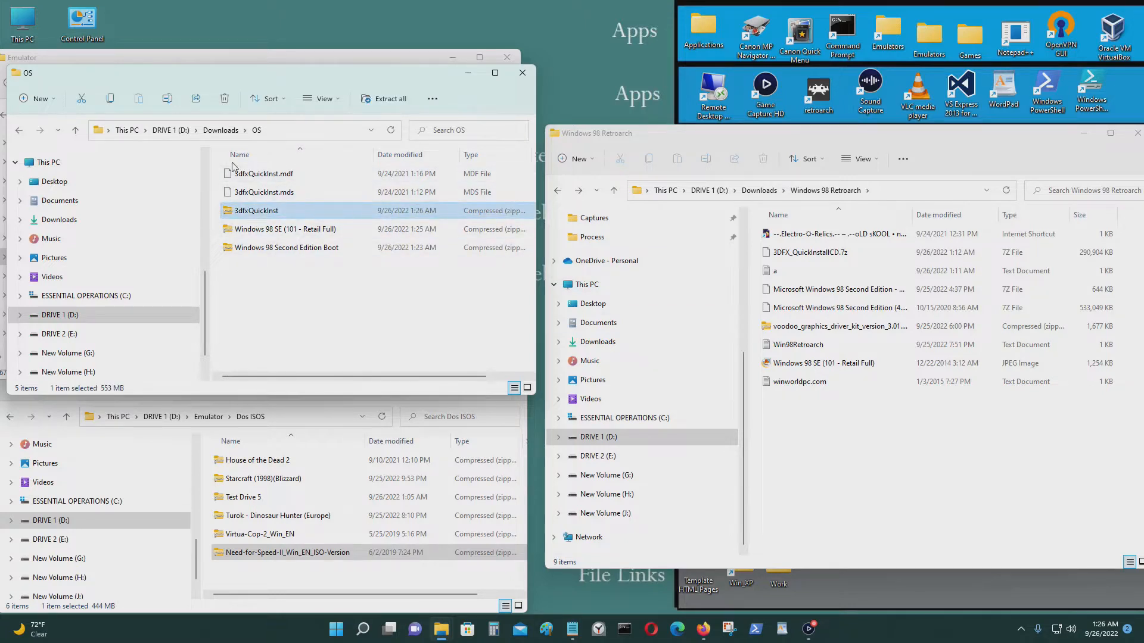
{"action": "left_click_drag", "start_coordinate": [217, 172], "coordinate": [228, 195]}
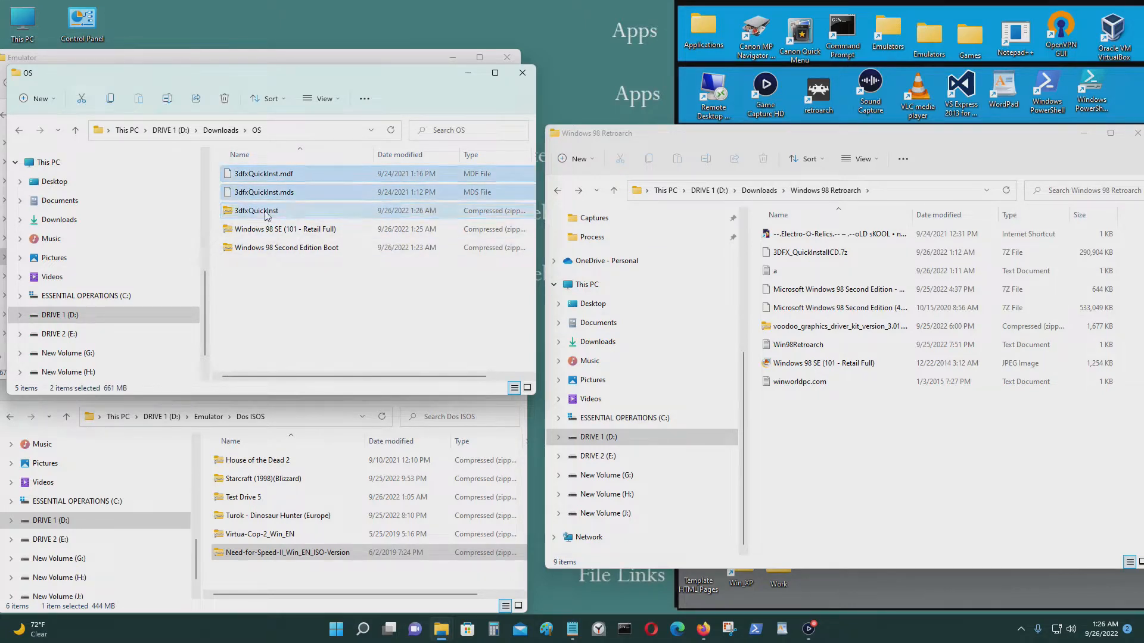
{"action": "key", "text": "Delete"}
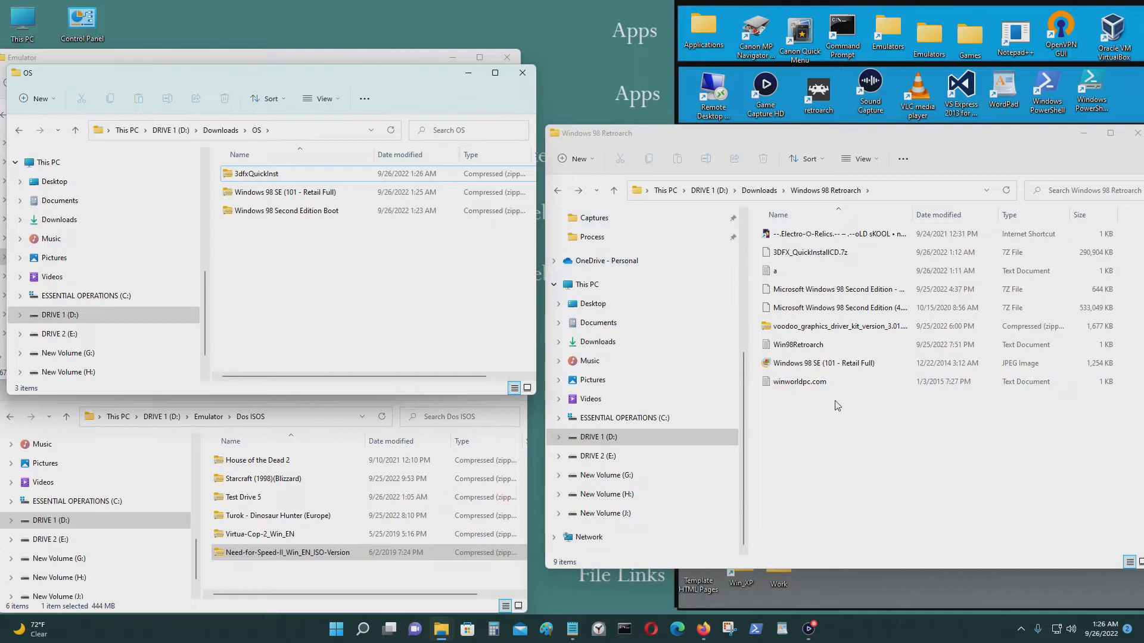
{"action": "left_click", "coordinate": [841, 426]}
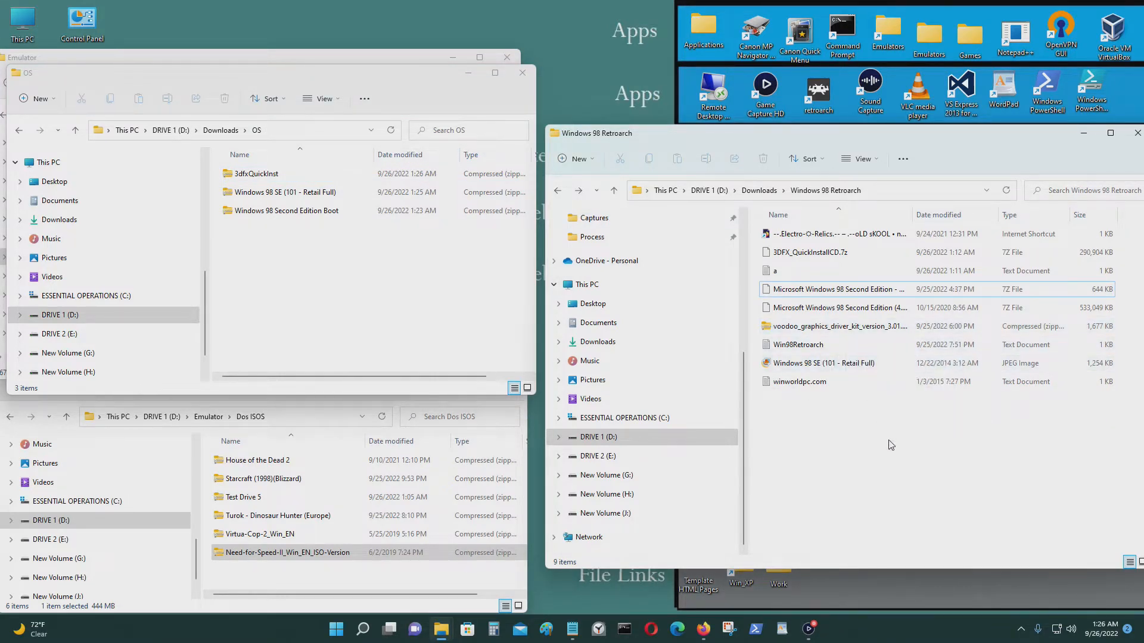
Open Emulator's RetroArch folder and launch retroarch.exe, reaching the version 1.10.3 Main Menu.
{"action": "left_click_drag", "start_coordinate": [888, 440], "coordinate": [855, 400]}
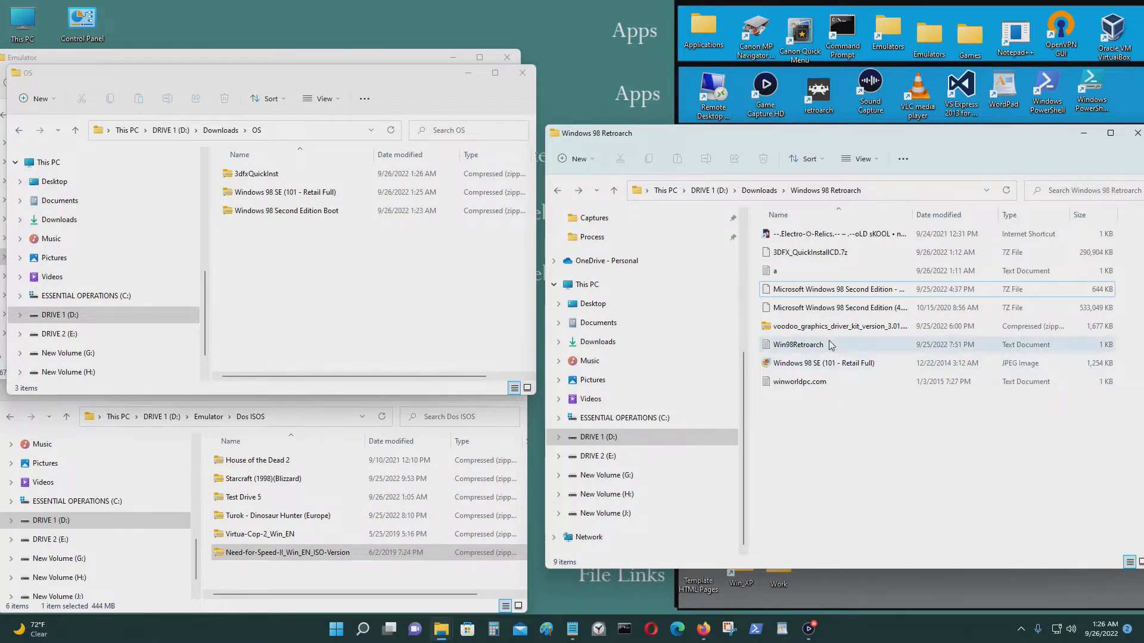
{"action": "left_click", "coordinate": [1085, 137]}
{"action": "left_click_drag", "start_coordinate": [387, 74], "coordinate": [914, 291]}
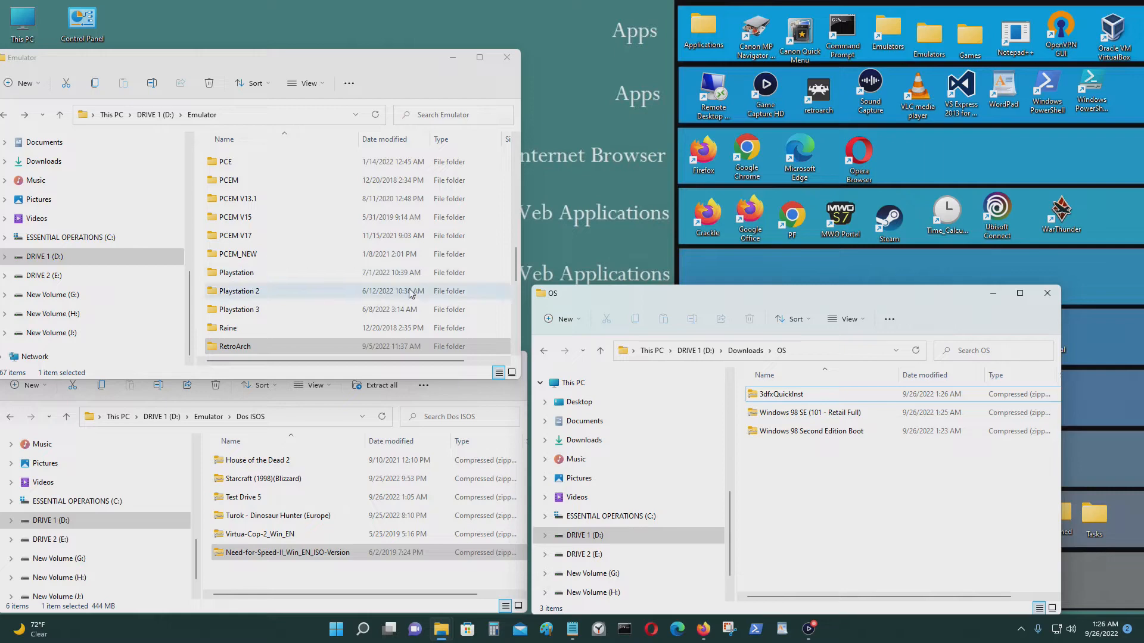
{"action": "double_click", "coordinate": [321, 347]}
{"action": "scroll", "coordinate": [320, 304], "scroll_direction": "down", "scroll_amount": 12}
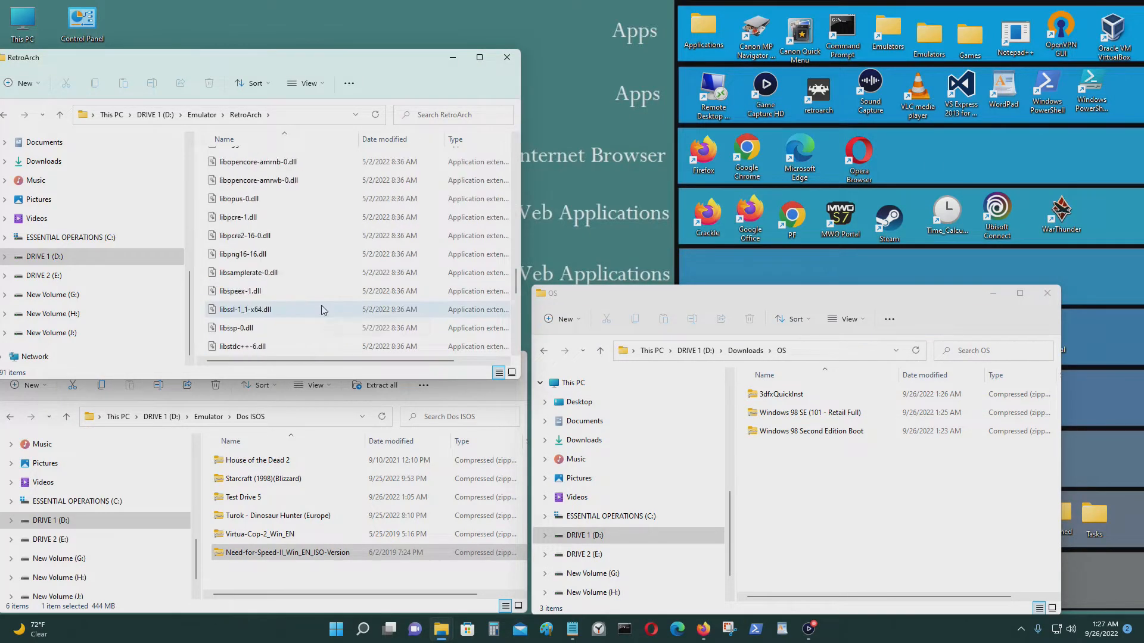
{"action": "scroll", "coordinate": [321, 307], "scroll_direction": "down", "scroll_amount": 7}
{"action": "double_click", "coordinate": [285, 260]}
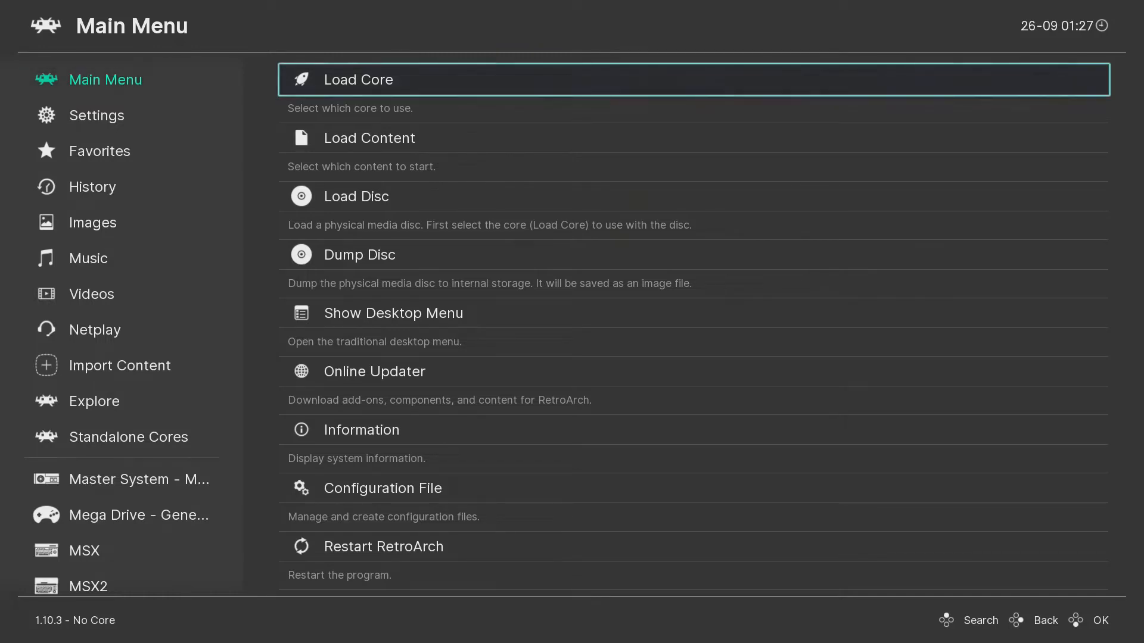
Download and install the DOS (DOSBox-Pure) core from Load Core's Core Downloader.
{"action": "key", "text": "Return"}
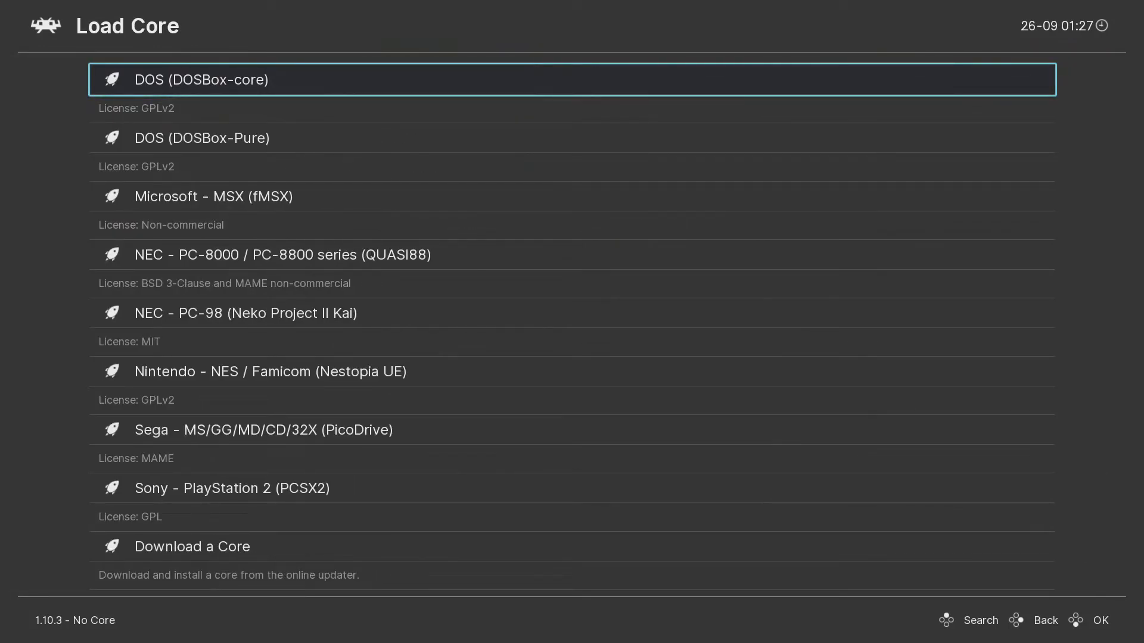
{"action": "key", "text": "Down"}
{"action": "key", "text": "Up"}
{"action": "key", "text": "Up"}
{"action": "key", "text": "Up"}
{"action": "key", "text": "Up"}
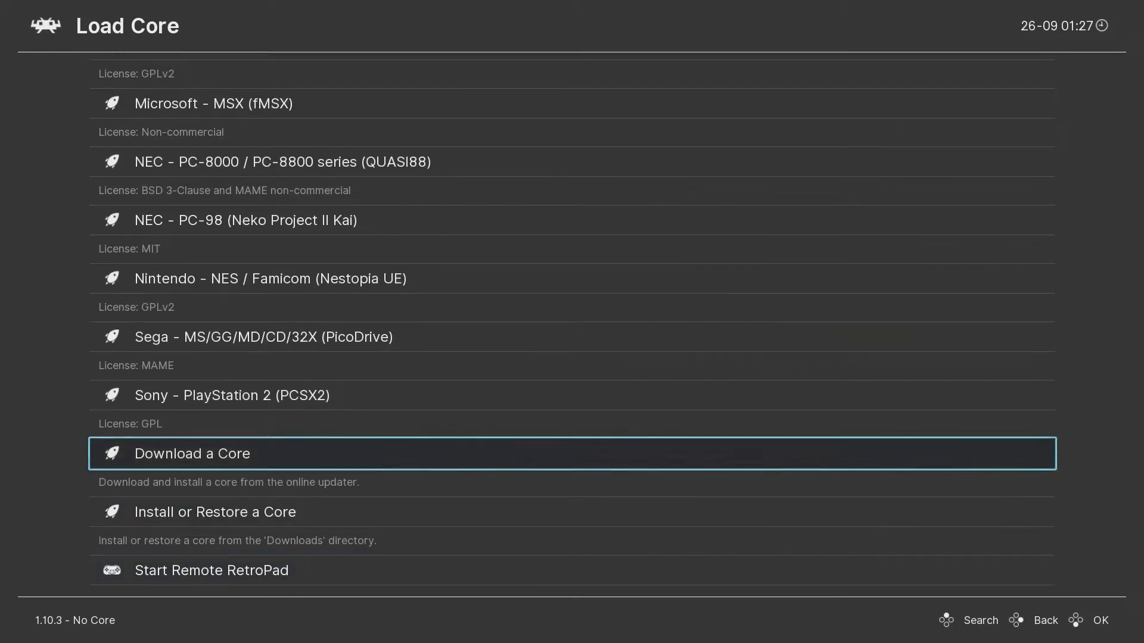
{"action": "key", "text": "Return"}
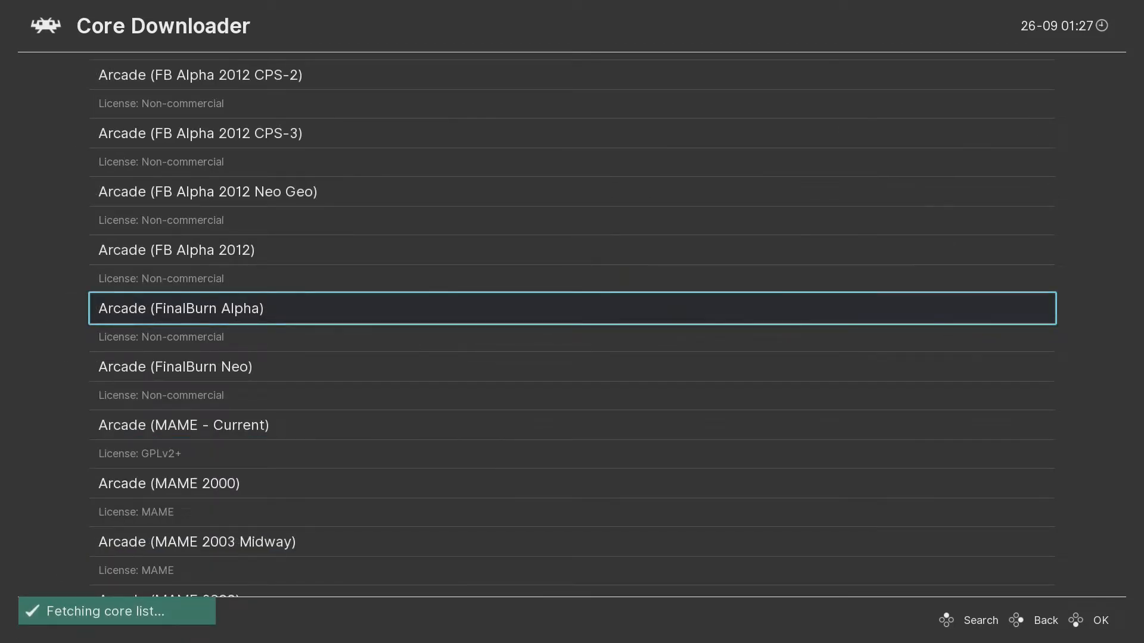
{"action": "key", "text": "Down"}
{"action": "key", "text": "Down"}
{"action": "key", "text": "Down"}
{"action": "key", "text": "Down"}
{"action": "key", "text": "Down"}
{"action": "key", "text": "Down"}
{"action": "key", "text": "Down"}
{"action": "key", "text": "Down"}
{"action": "key", "text": "Down"}
{"action": "key", "text": "Down"}
{"action": "key", "text": "Down"}
{"action": "key", "text": "Down"}
{"action": "key", "text": "Down"}
{"action": "key", "text": "Down"}
{"action": "key", "text": "Down"}
{"action": "key", "text": "Down"}
{"action": "key", "text": "Down"}
{"action": "key", "text": "Down"}
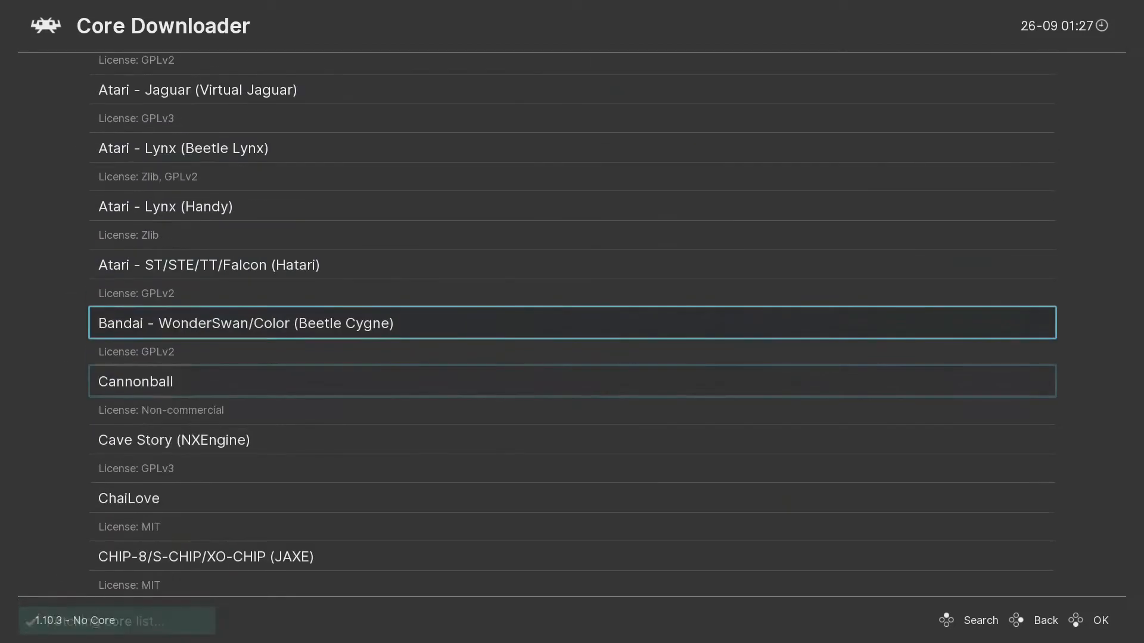
{"action": "key", "text": "Down"}
{"action": "key", "text": "Down"}
{"action": "key", "text": "Down"}
{"action": "key", "text": "Down"}
{"action": "key", "text": "Down"}
{"action": "key", "text": "Down"}
{"action": "key", "text": "Down"}
{"action": "key", "text": "Down"}
{"action": "key", "text": "Down"}
{"action": "key", "text": "Down"}
{"action": "key", "text": "Down"}
{"action": "key", "text": "Down"}
{"action": "key", "text": "Down"}
{"action": "key", "text": "Down"}
{"action": "key", "text": "Down"}
{"action": "key", "text": "Down"}
{"action": "key", "text": "Down"}
{"action": "key", "text": "Down"}
{"action": "key", "text": "Down"}
{"action": "key", "text": "Down"}
{"action": "key", "text": "Down"}
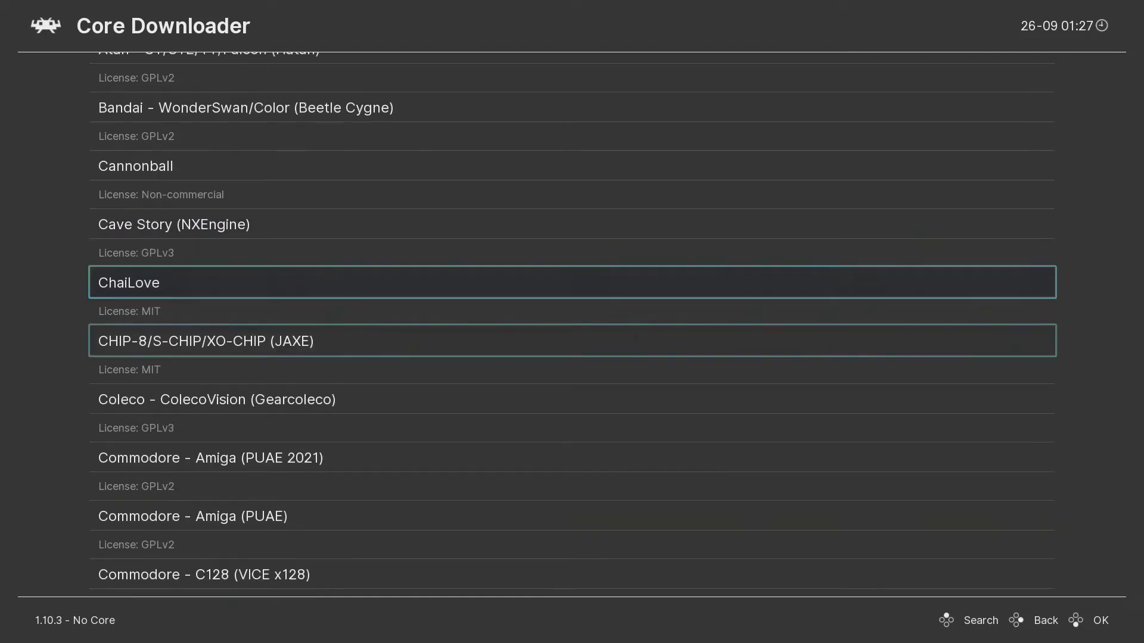
{"action": "key", "text": "Down"}
{"action": "key", "text": "Down"}
{"action": "key", "text": "Down"}
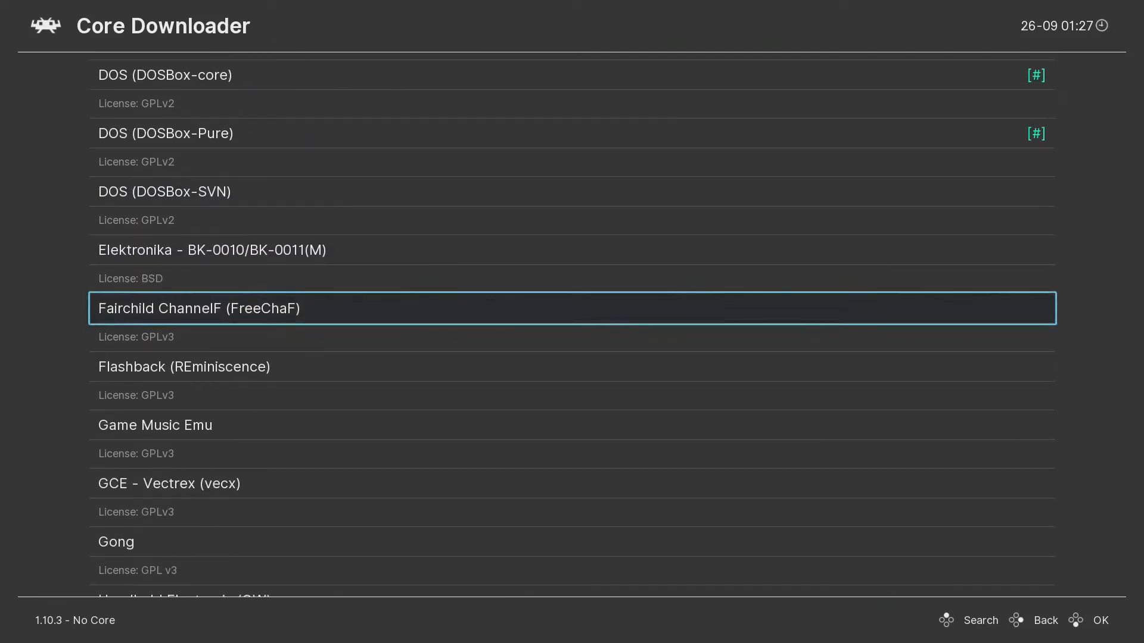
{"action": "key", "text": "Up"}
{"action": "key", "text": "Up"}
{"action": "key", "text": "Up"}
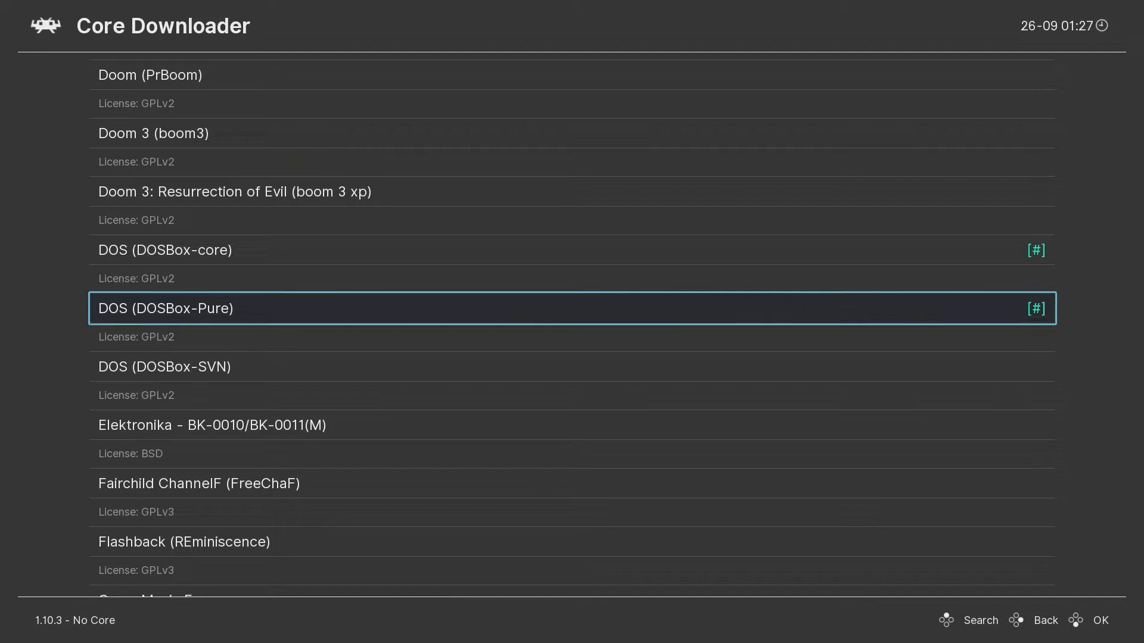
{"action": "key", "text": "Return"}
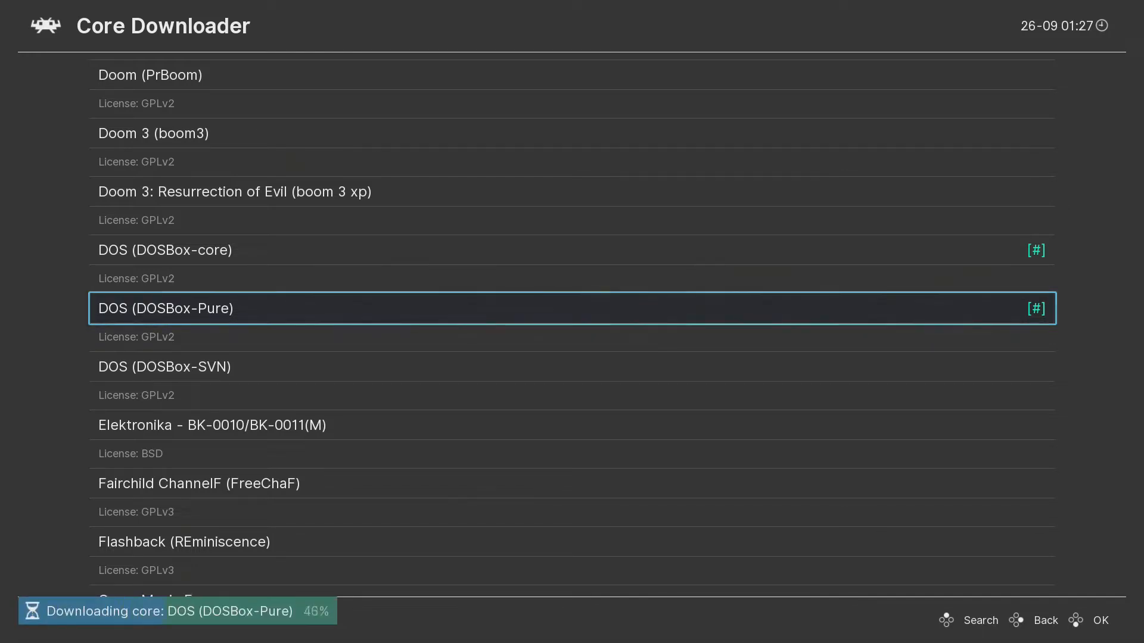
Leave the Core Downloader and return to the Main Menu.
{"action": "key", "text": "Up"}
{"action": "key", "text": "Up"}
{"action": "key", "text": "Up"}
{"action": "key", "text": "Up"}
{"action": "key", "text": "Up"}
{"action": "key", "text": "Up"}
{"action": "key", "text": "Up"}
{"action": "key", "text": "Up"}
{"action": "key", "text": "Up"}
{"action": "key", "text": "Up"}
{"action": "key", "text": "Up"}
{"action": "key", "text": "Up"}
{"action": "key", "text": "Up"}
{"action": "key", "text": "Up"}
{"action": "key", "text": "Up"}
{"action": "key", "text": "Up"}
{"action": "key", "text": "Up"}
{"action": "key", "text": "Up"}
{"action": "key", "text": "Up"}
{"action": "key", "text": "Up"}
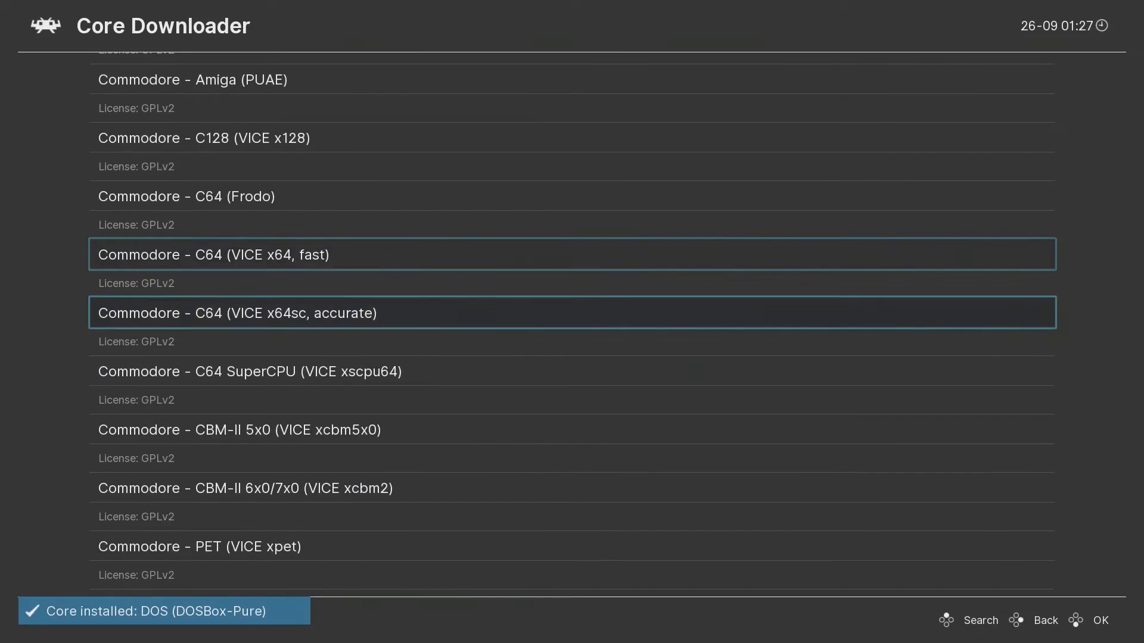
{"action": "key", "text": "Up"}
{"action": "key", "text": "Up"}
{"action": "key", "text": "Up"}
{"action": "key", "text": "Up"}
{"action": "key", "text": "Up"}
{"action": "key", "text": "Up"}
{"action": "key", "text": "Up"}
{"action": "key", "text": "Up"}
{"action": "key", "text": "Up"}
{"action": "key", "text": "Up"}
{"action": "key", "text": "Up"}
{"action": "key", "text": "Up"}
{"action": "key", "text": "Up"}
{"action": "key", "text": "Up"}
{"action": "key", "text": "Up"}
{"action": "key", "text": "Up"}
{"action": "key", "text": "Up"}
{"action": "key", "text": "Up"}
{"action": "key", "text": "Up"}
{"action": "key", "text": "Up"}
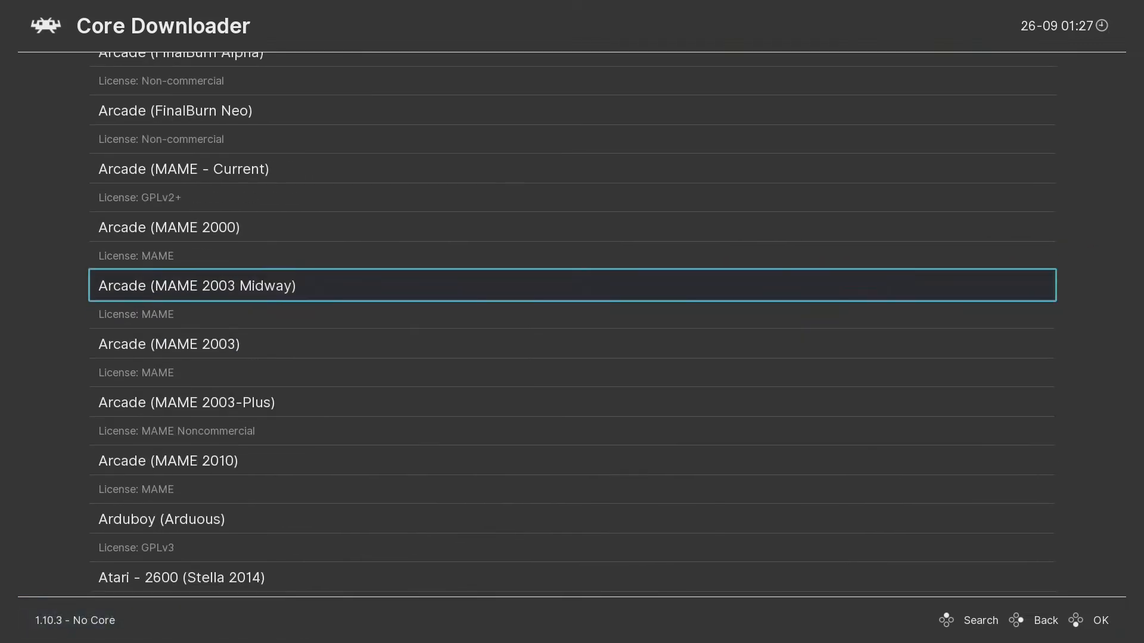
{"action": "key", "text": "Up"}
{"action": "key", "text": "Up"}
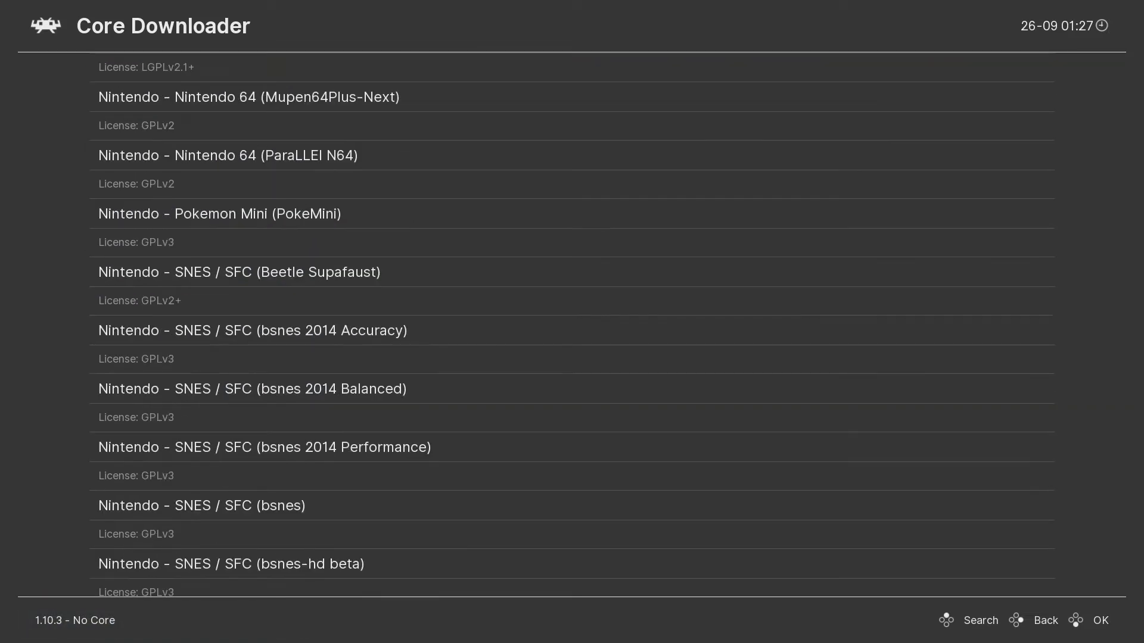
{"action": "key", "text": "BackSpace"}
{"action": "key", "text": "BackSpace"}
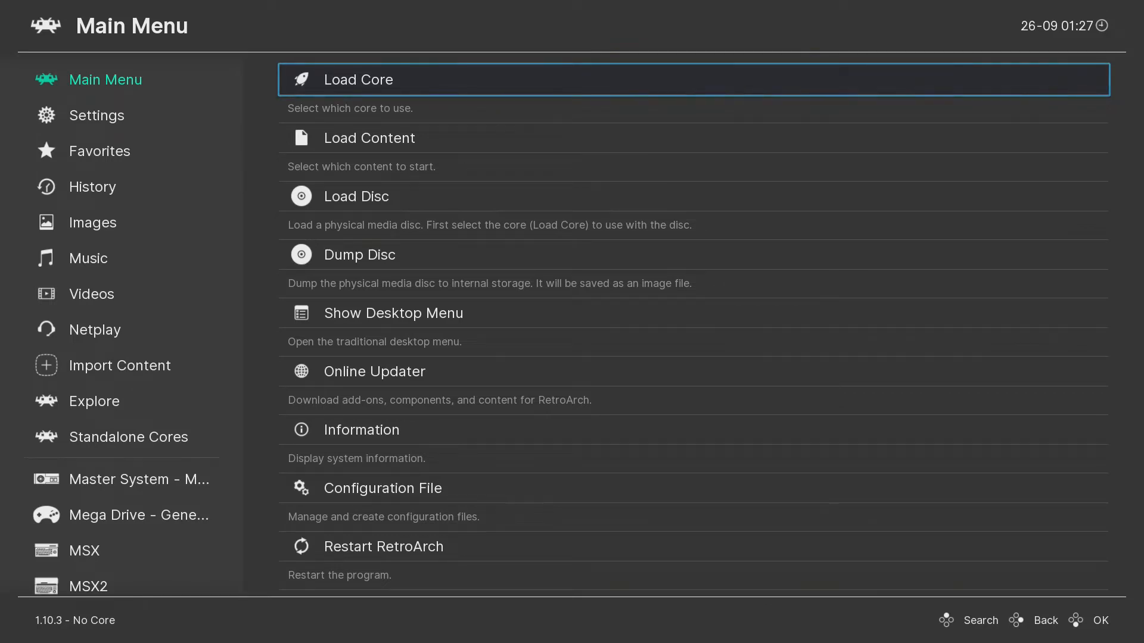
Load the DOS (DOSBox-core) core and start it at the Z:\> prompt.
{"action": "key", "text": "Down"}
{"action": "key", "text": "Up"}
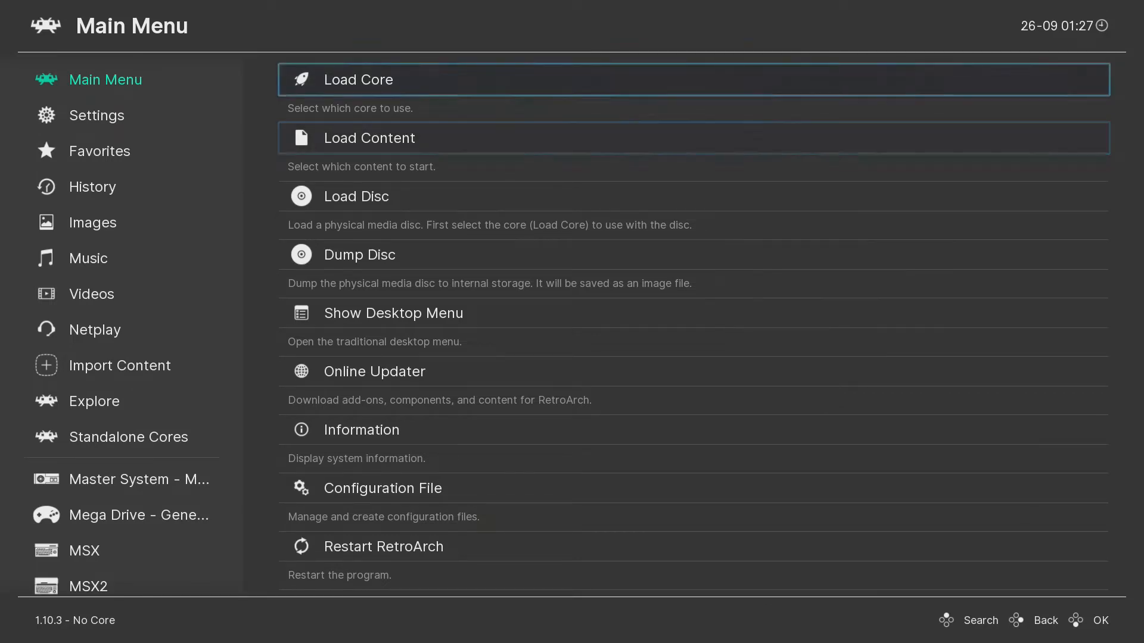
{"action": "key", "text": "Return"}
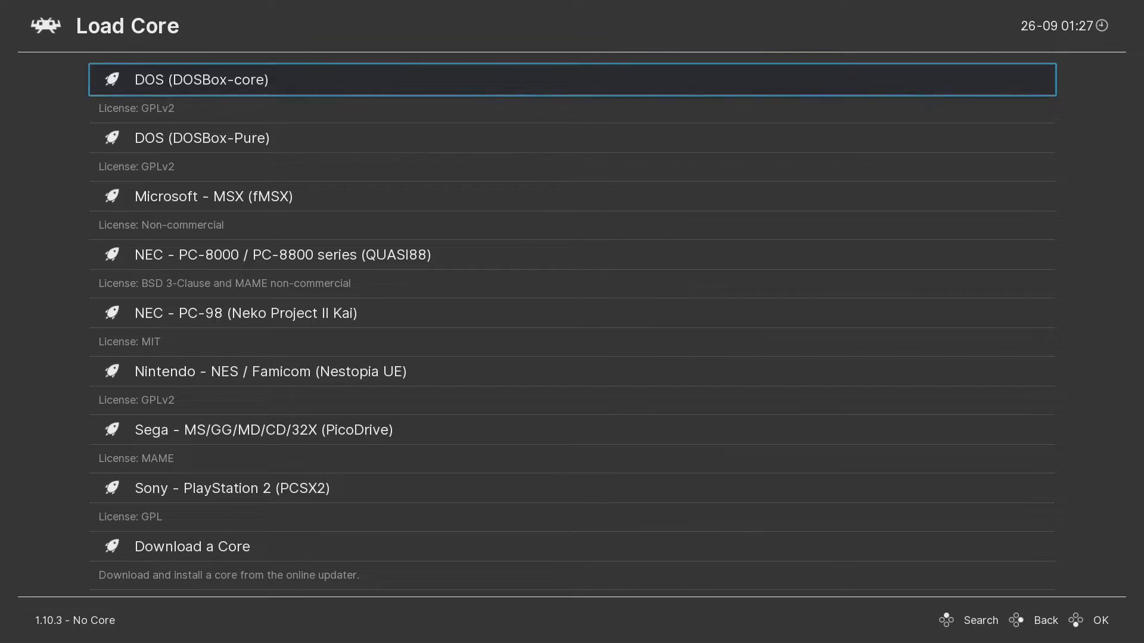
{"action": "key", "text": "Return"}
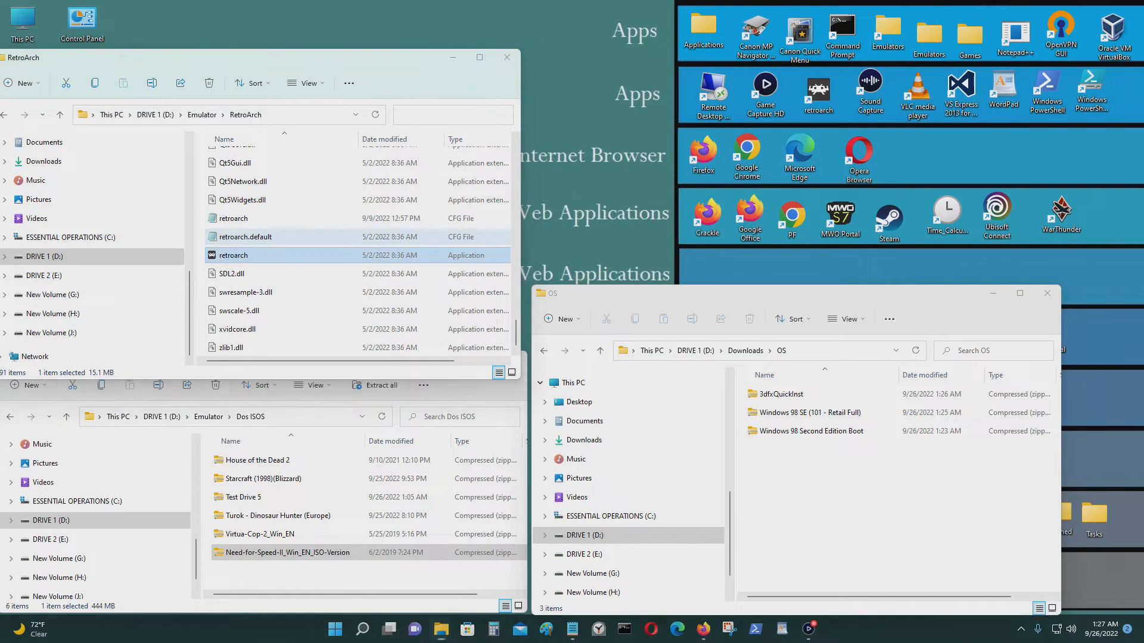
{"action": "key", "text": "Return"}
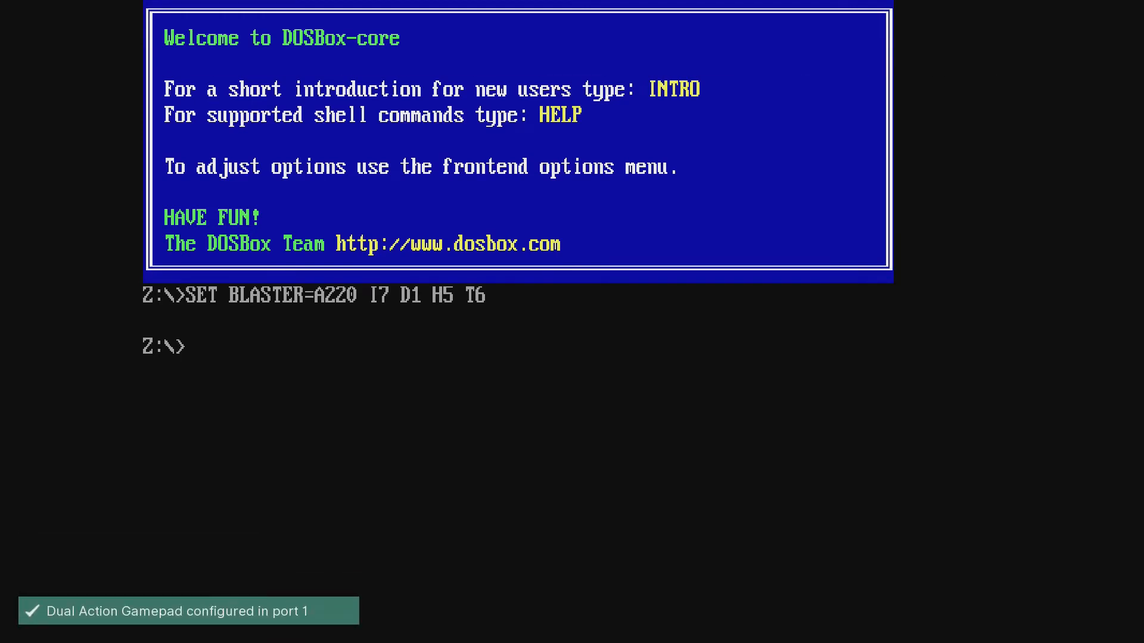
Bring up the Quick Menu over the running DOS session, then back out to the Main Menu.
{"action": "key", "text": "F1"}
{"action": "key", "text": "Down"}
{"action": "key", "text": "Down"}
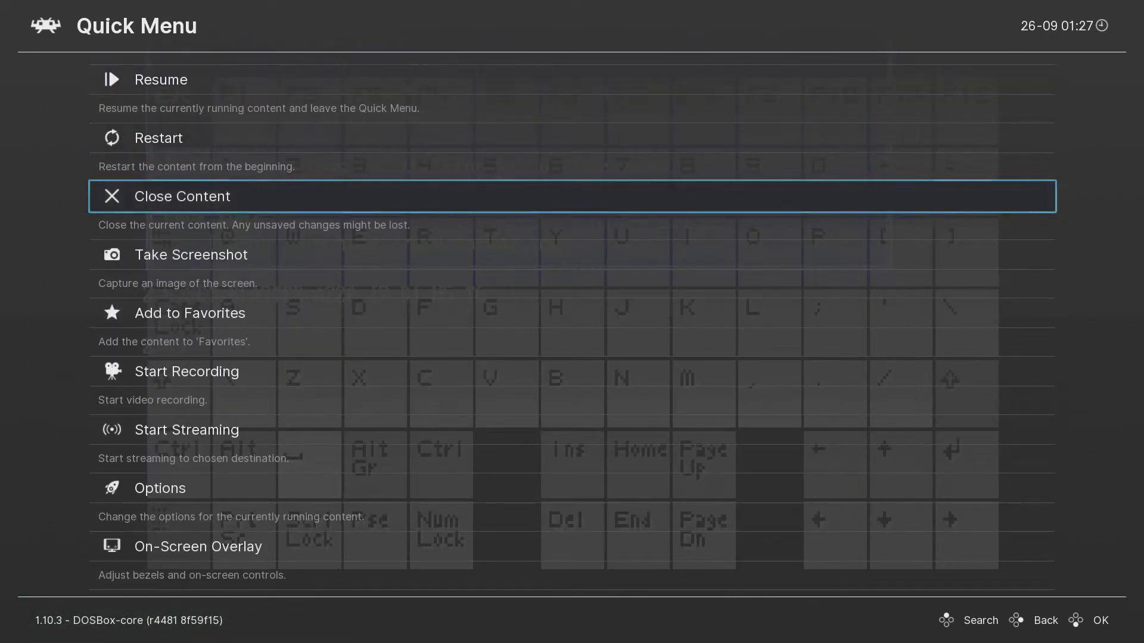
{"action": "key", "text": "Up"}
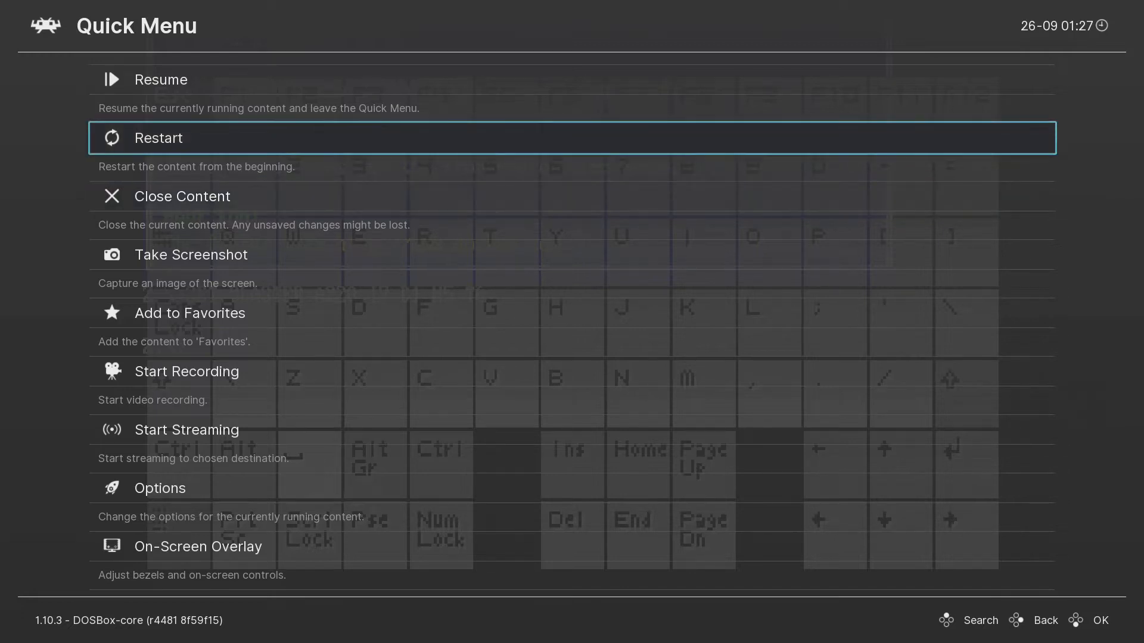
{"action": "key", "text": "BackSpace"}
Browse Load Content to D:\Downloads\OS and look through its zip files.
{"action": "key", "text": "Down"}
{"action": "key", "text": "Down"}
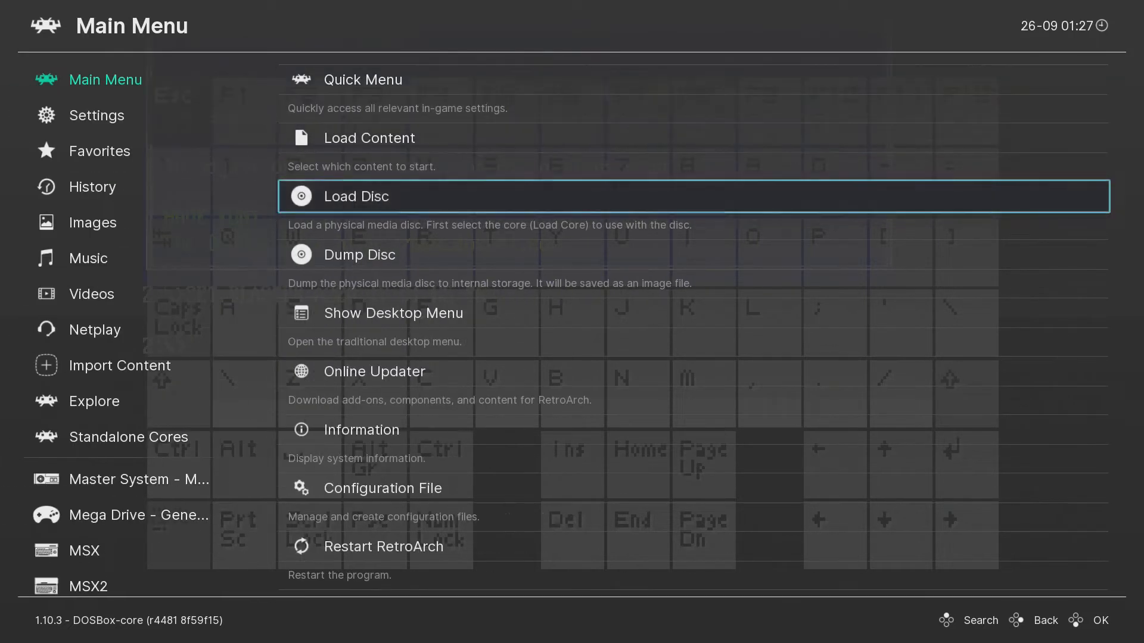
{"action": "key", "text": "Up"}
{"action": "key", "text": "Return"}
{"action": "key", "text": "Down"}
{"action": "key", "text": "Down"}
{"action": "key", "text": "Down"}
{"action": "key", "text": "Down"}
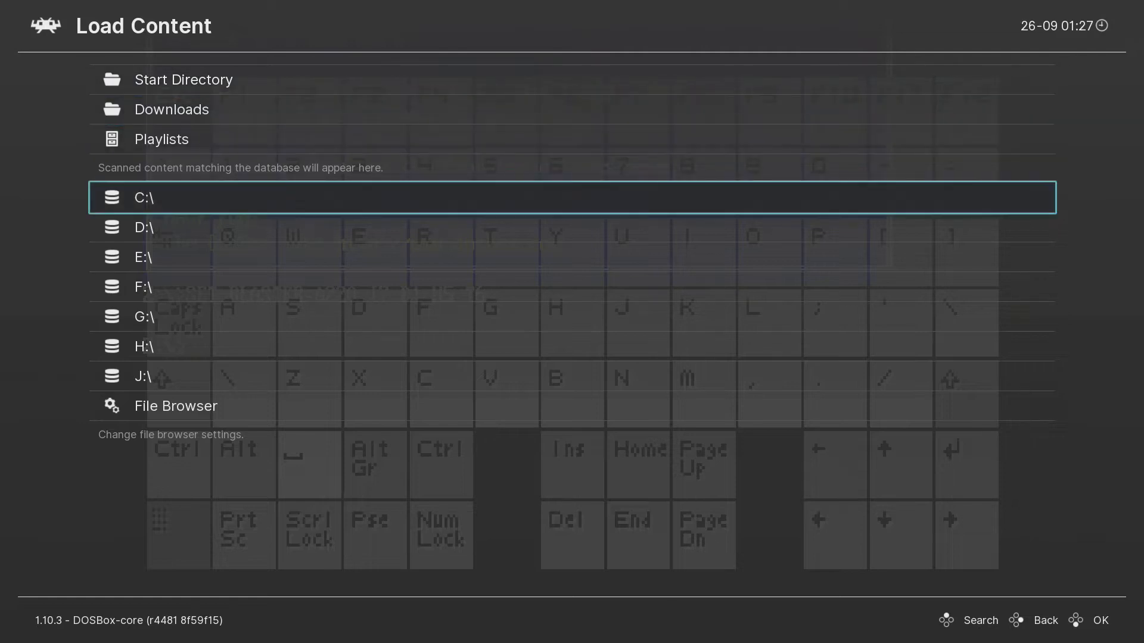
{"action": "key", "text": "Return"}
{"action": "key", "text": "Down"}
{"action": "key", "text": "Down"}
{"action": "key", "text": "Down"}
{"action": "key", "text": "Down"}
{"action": "key", "text": "Down"}
{"action": "key", "text": "Down"}
{"action": "key", "text": "Down"}
{"action": "key", "text": "Down"}
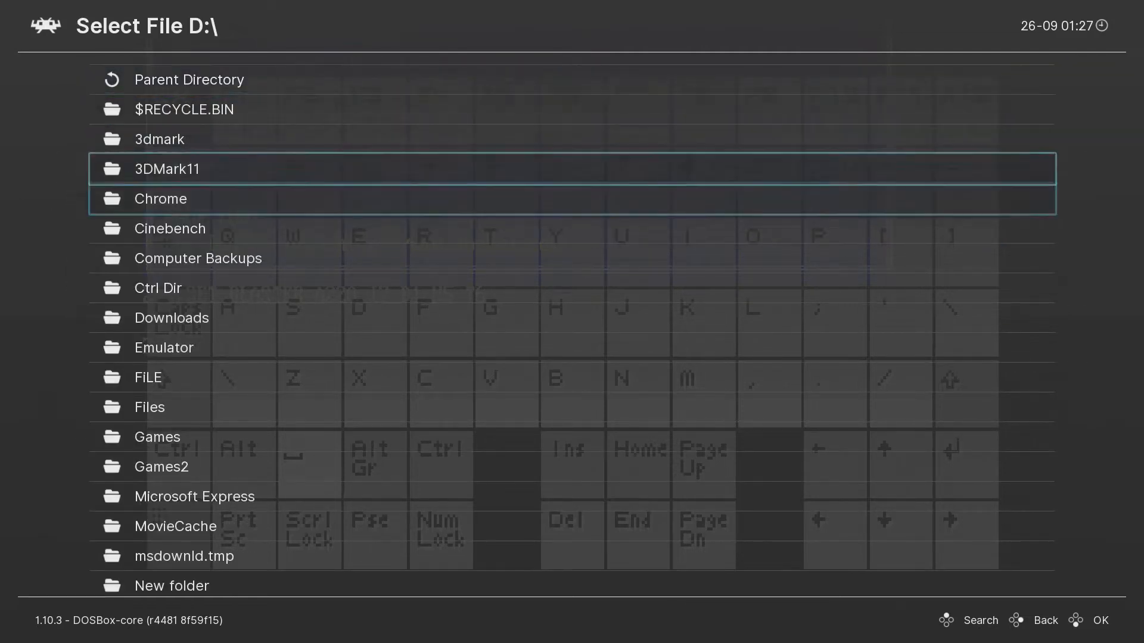
{"action": "key", "text": "Return"}
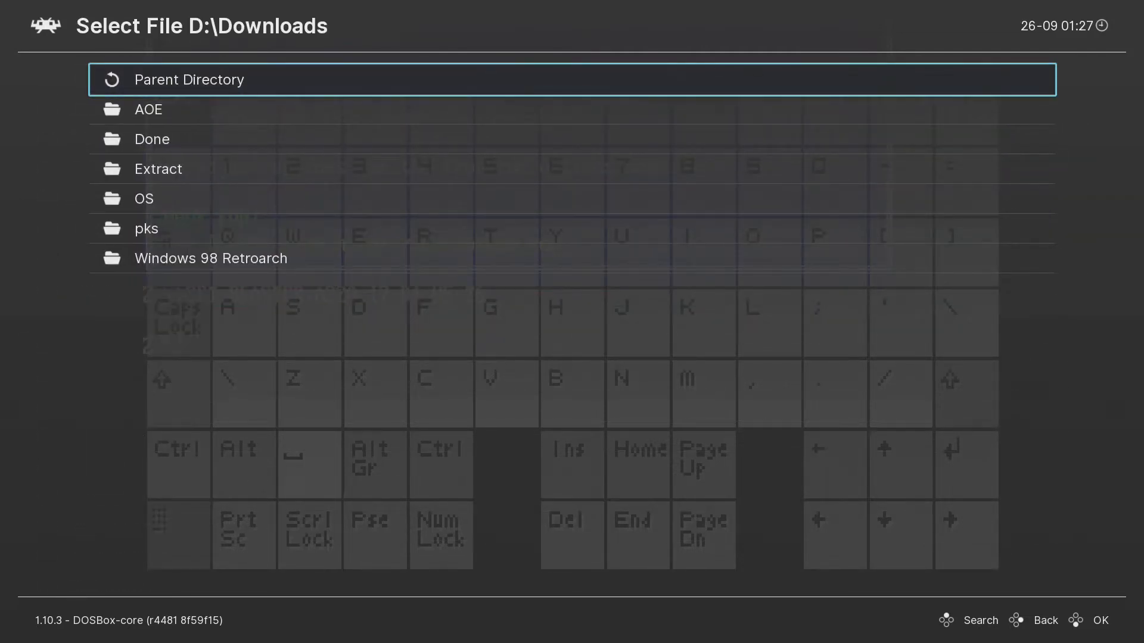
{"action": "key", "text": "Down"}
{"action": "key", "text": "Down"}
{"action": "key", "text": "Down"}
{"action": "key", "text": "Down"}
{"action": "key", "text": "Return"}
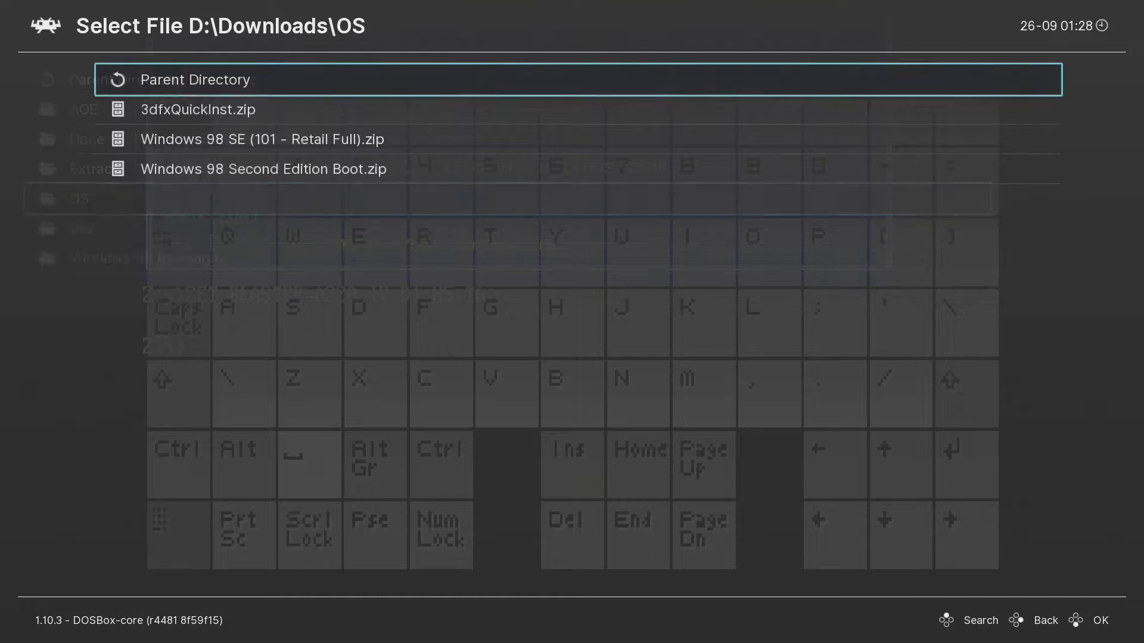
{"action": "key", "text": "Down"}
{"action": "key", "text": "Down"}
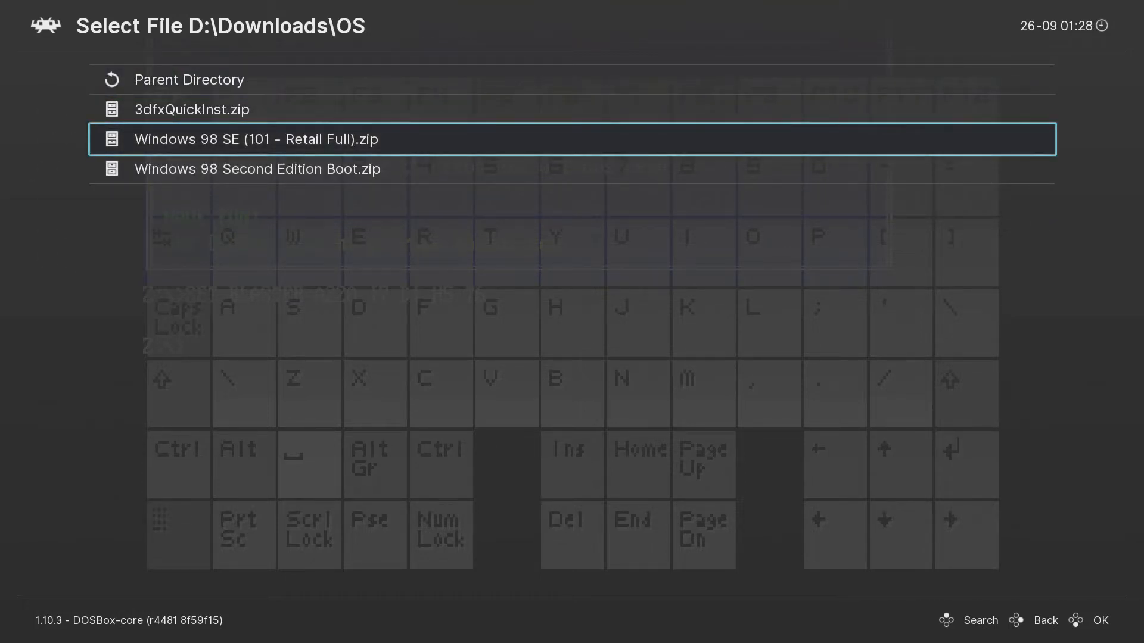
{"action": "key", "text": "Down"}
{"action": "key", "text": "Up"}
{"action": "key", "text": "Up"}
{"action": "key", "text": "Up"}
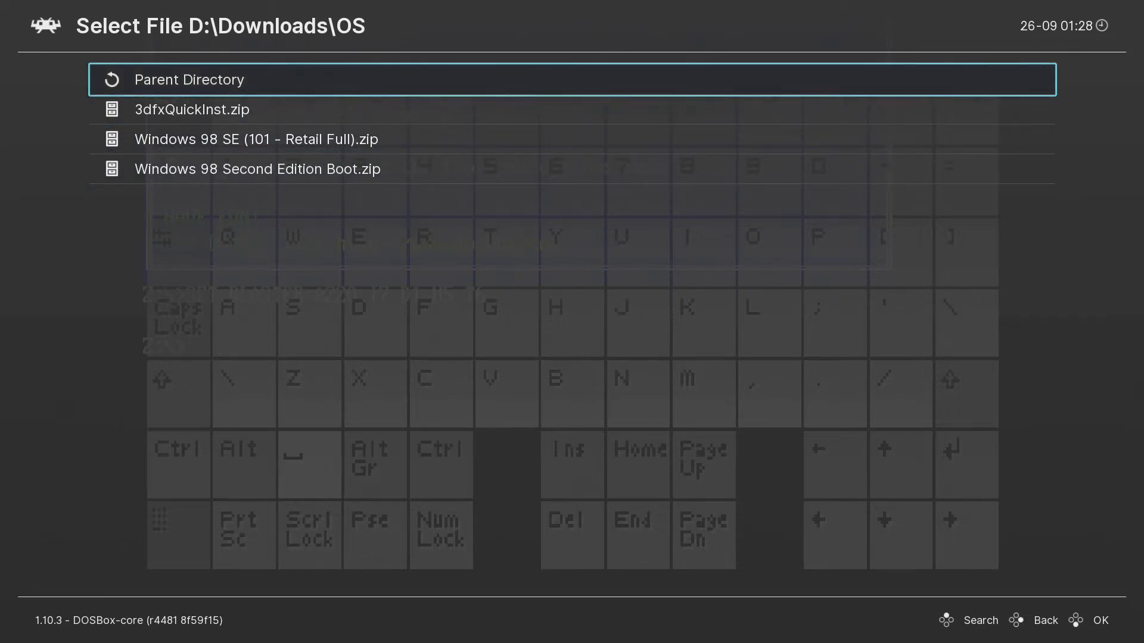
Toggle the menu off and back on, then view the info for 3dfxQuickInst.zip.
{"action": "key", "text": "F1"}
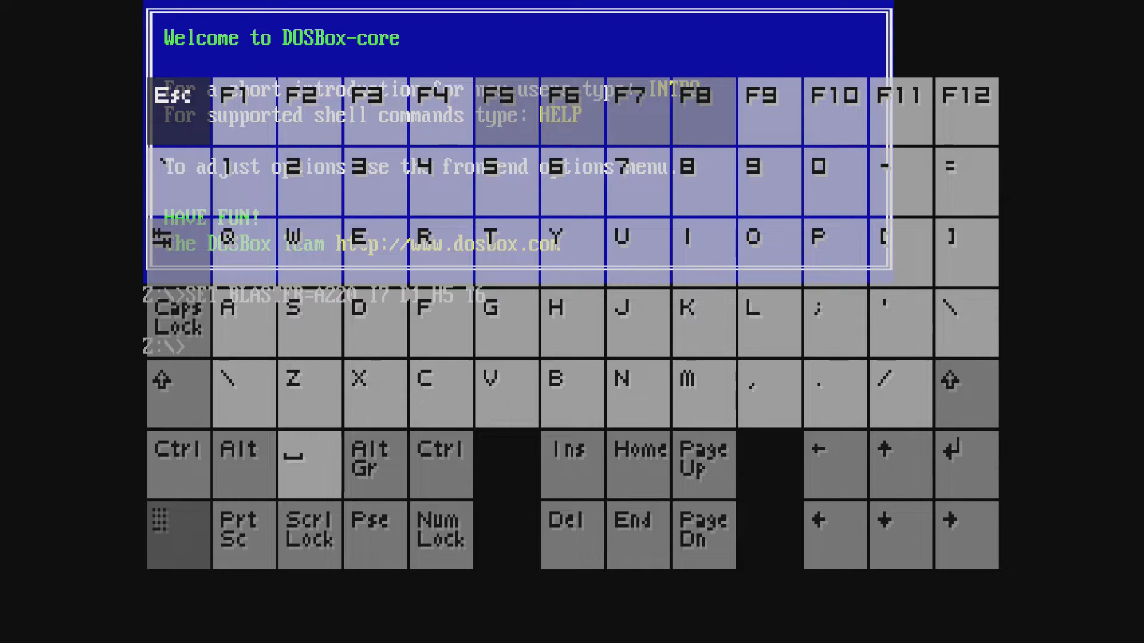
{"action": "key", "text": "F1"}
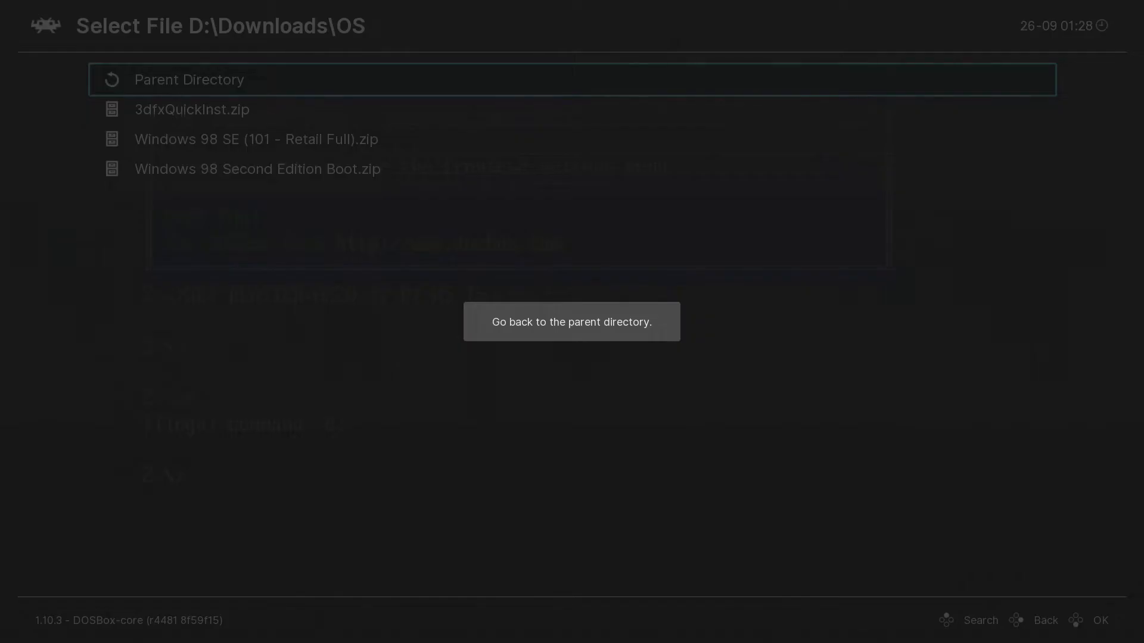
{"action": "key", "text": "BackSpace"}
{"action": "key", "text": "Down"}
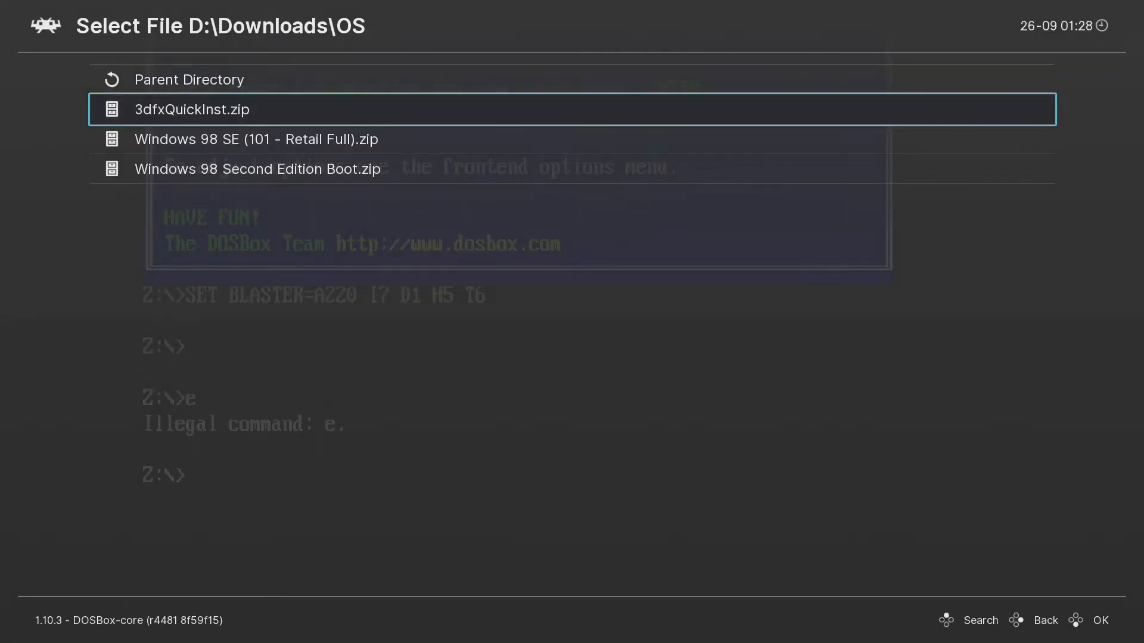
{"action": "key", "text": "Shift_R"}
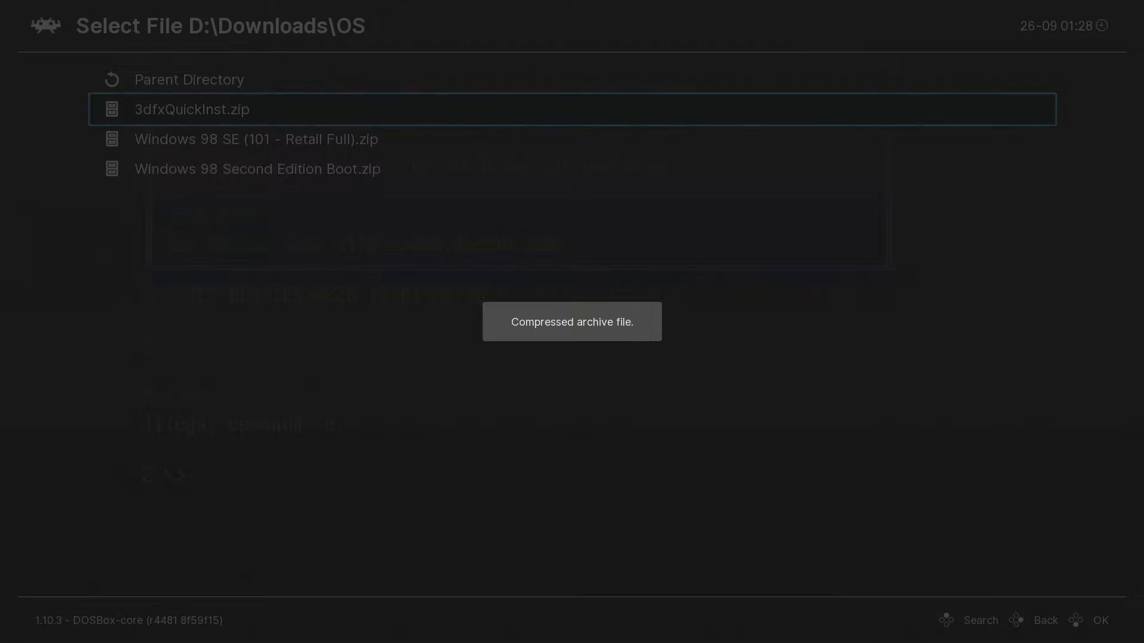
{"action": "key", "text": "BackSpace"}
{"action": "key", "text": "BackSpace"}
Back out of the content file browser to the Main Menu.
{"action": "key", "text": "Up"}
{"action": "key", "text": "Up"}
{"action": "key", "text": "Up"}
{"action": "key", "text": "BackSpace"}
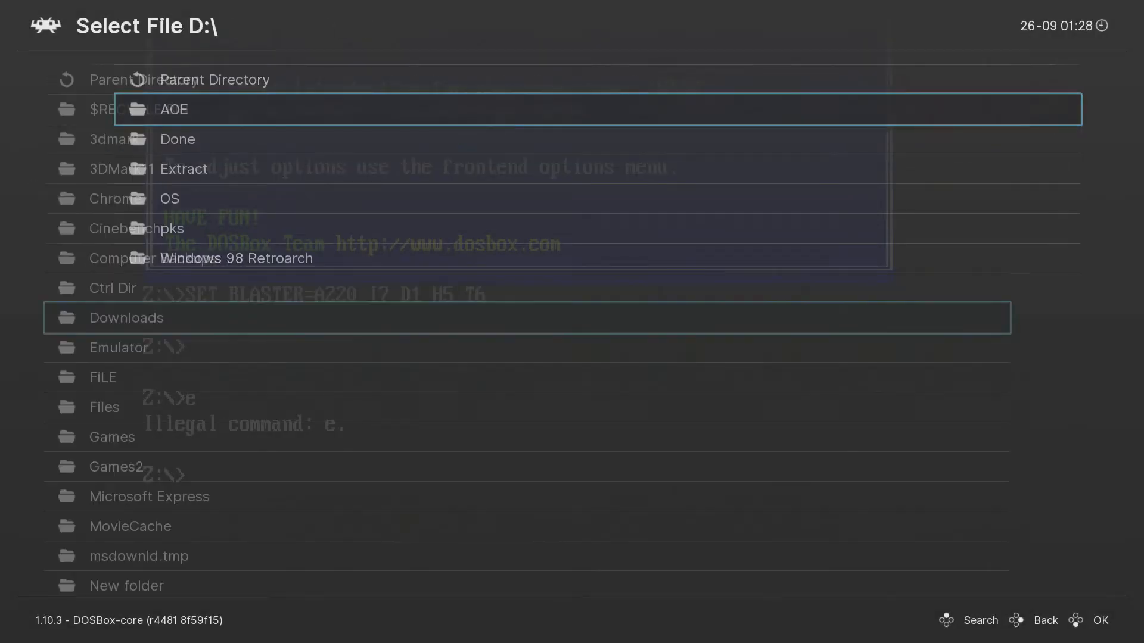
{"action": "key", "text": "Up"}
{"action": "key", "text": "Up"}
{"action": "key", "text": "Up"}
{"action": "key", "text": "Up"}
{"action": "key", "text": "Up"}
{"action": "key", "text": "Up"}
{"action": "key", "text": "Up"}
{"action": "key", "text": "Up"}
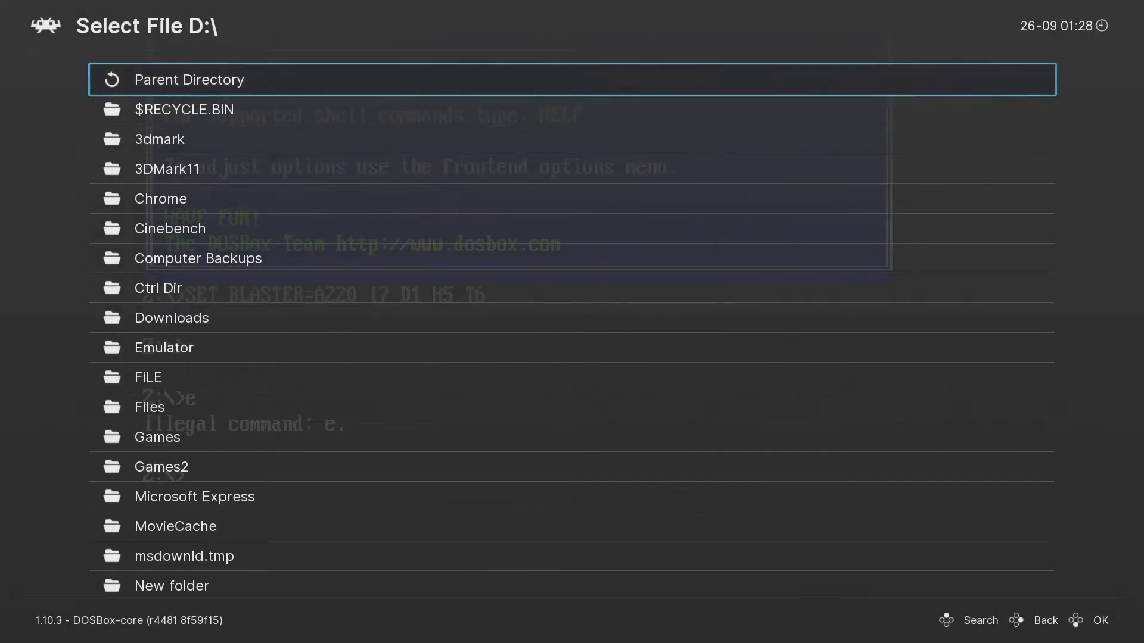
{"action": "key", "text": "BackSpace"}
{"action": "key", "text": "BackSpace"}
Select Quit RetroArch and confirm, returning to the Windows desktop.
{"action": "key", "text": "Left"}
{"action": "key", "text": "Up"}
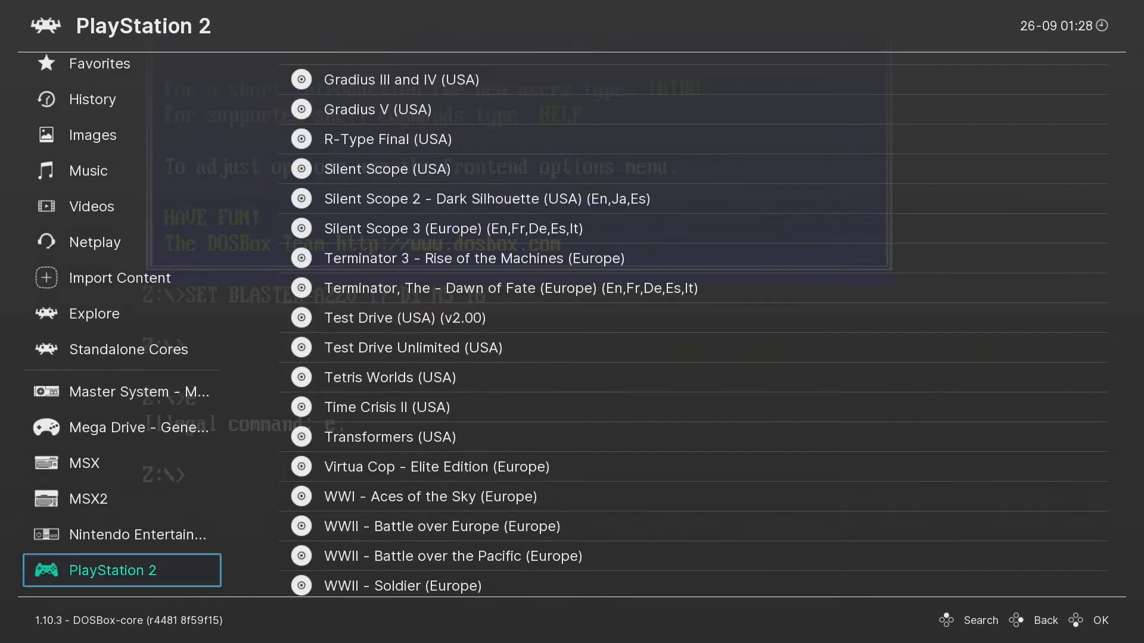
{"action": "key", "text": "Down"}
{"action": "key", "text": "Right"}
{"action": "key", "text": "Up"}
{"action": "key", "text": "Return"}
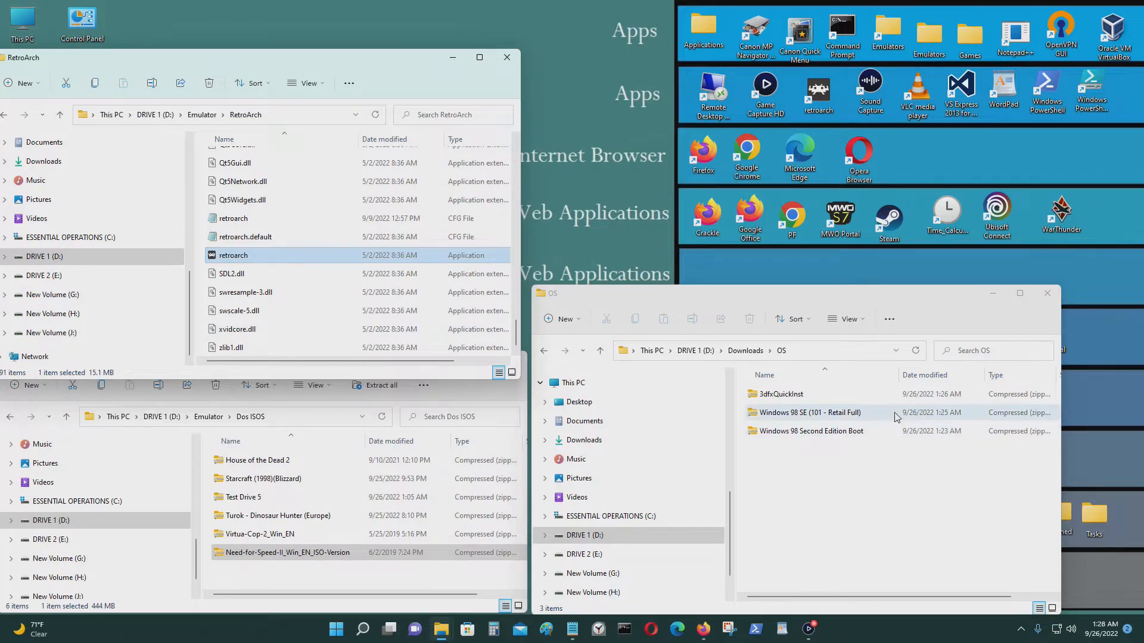
Open the Windows 98 SE (101 - Retail Full) zip to show its contents.
{"action": "left_click", "coordinate": [869, 417]}
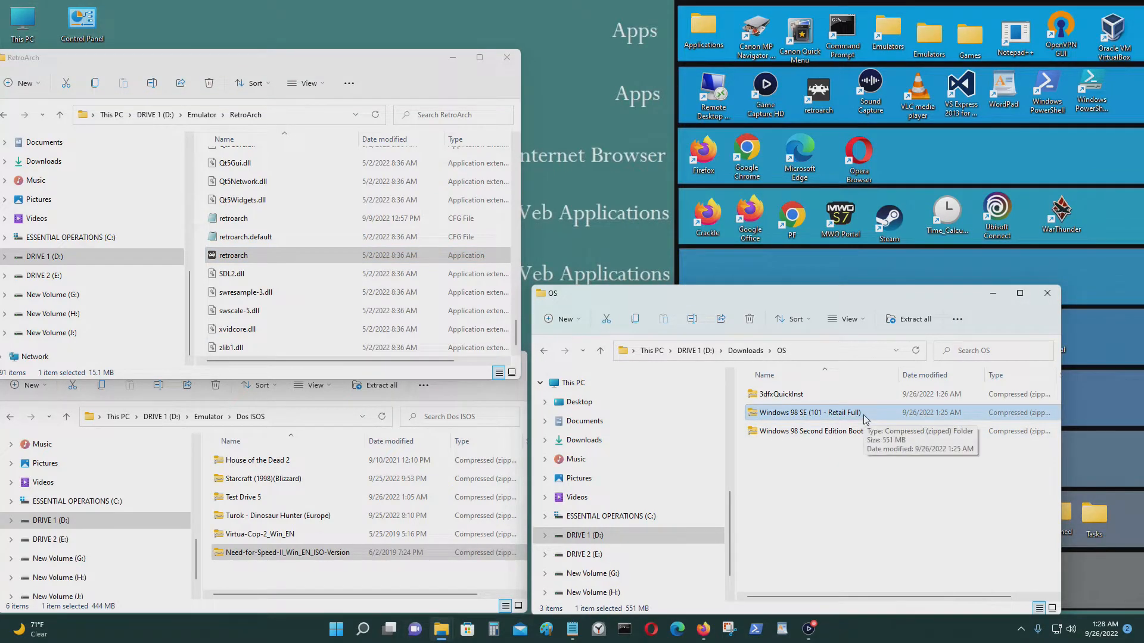
{"action": "double_click", "coordinate": [863, 415]}
{"action": "left_click_drag", "start_coordinate": [799, 300], "coordinate": [861, 285]}
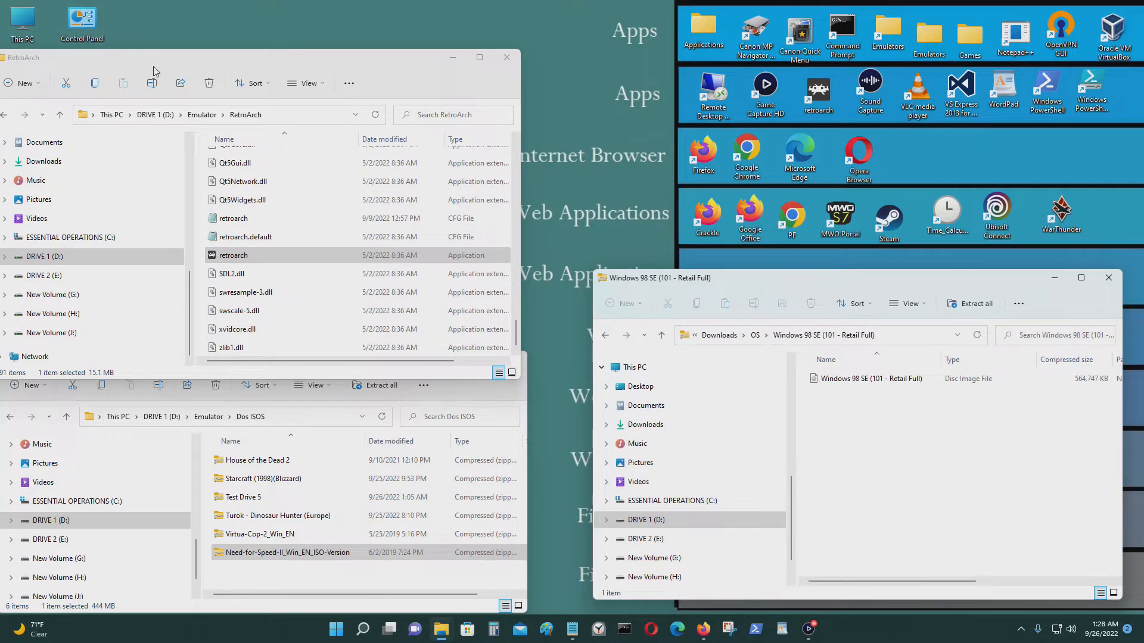
Open This PC > DRIVE 1 (D:) > Downloads in a separate window.
{"action": "double_click", "coordinate": [20, 22]}
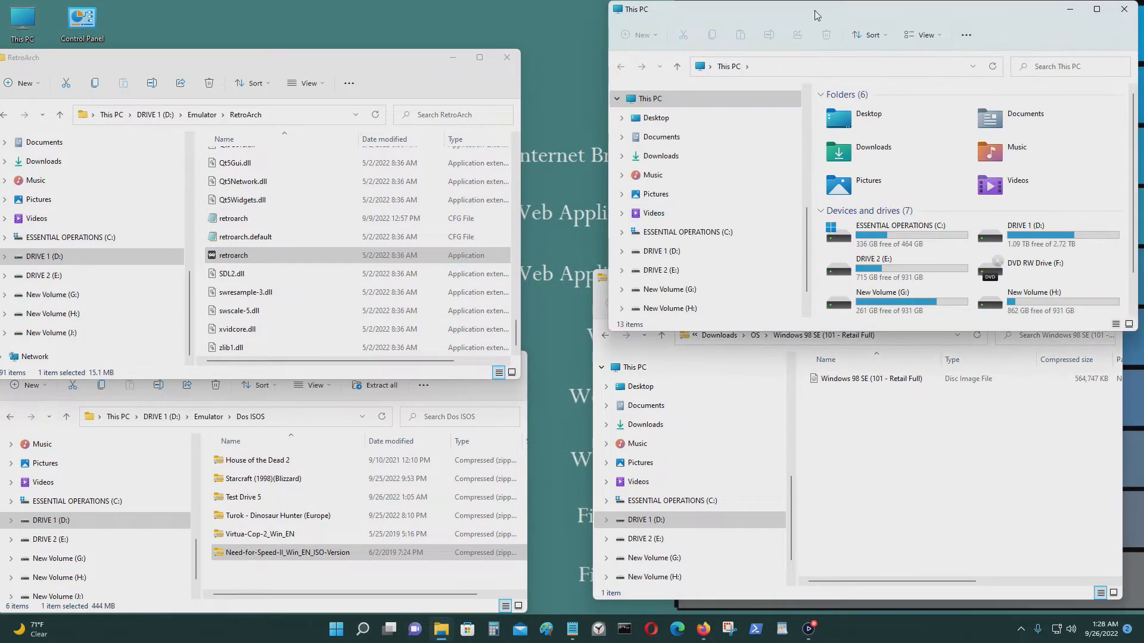
{"action": "left_click_drag", "start_coordinate": [813, 10], "coordinate": [357, 51]}
{"action": "double_click", "coordinate": [443, 277]}
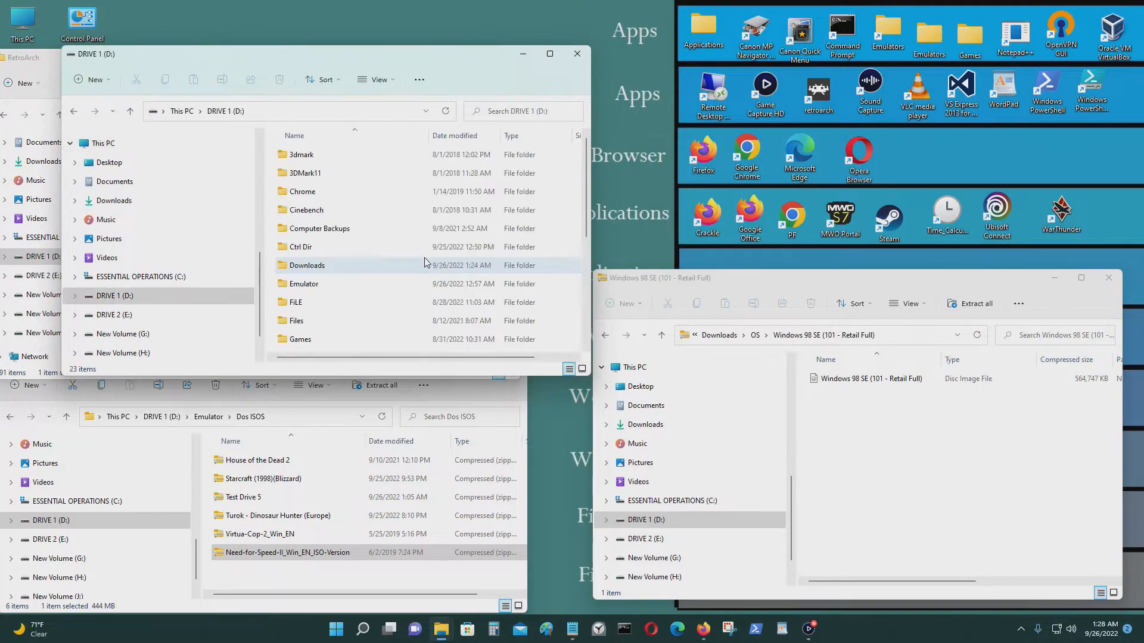
{"action": "double_click", "coordinate": [338, 285]}
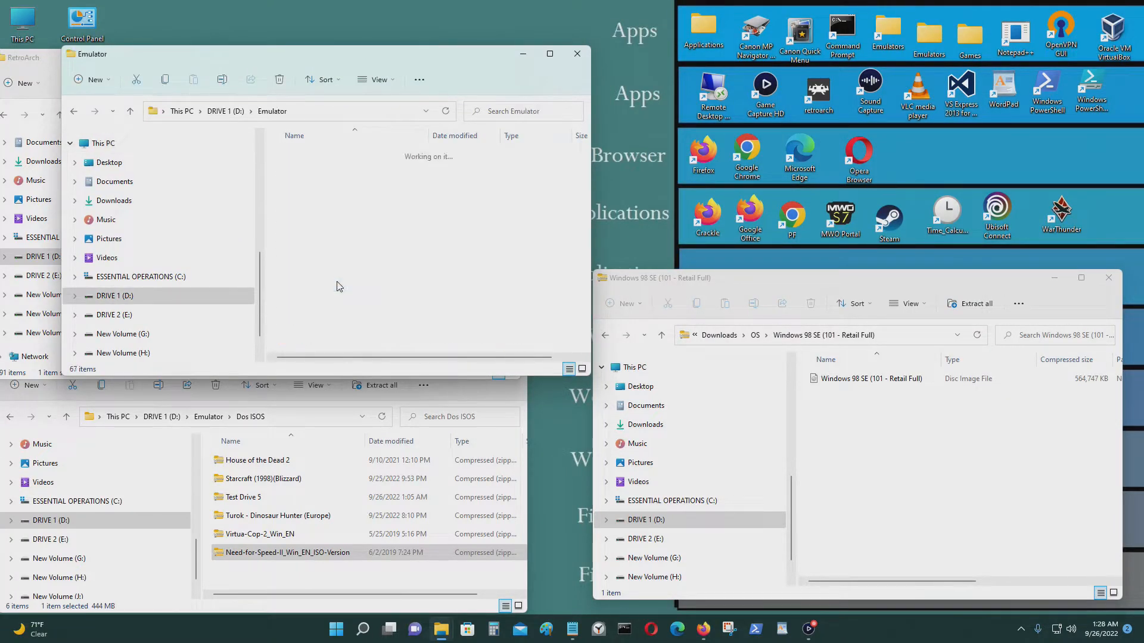
{"action": "key", "text": "alt+Left"}
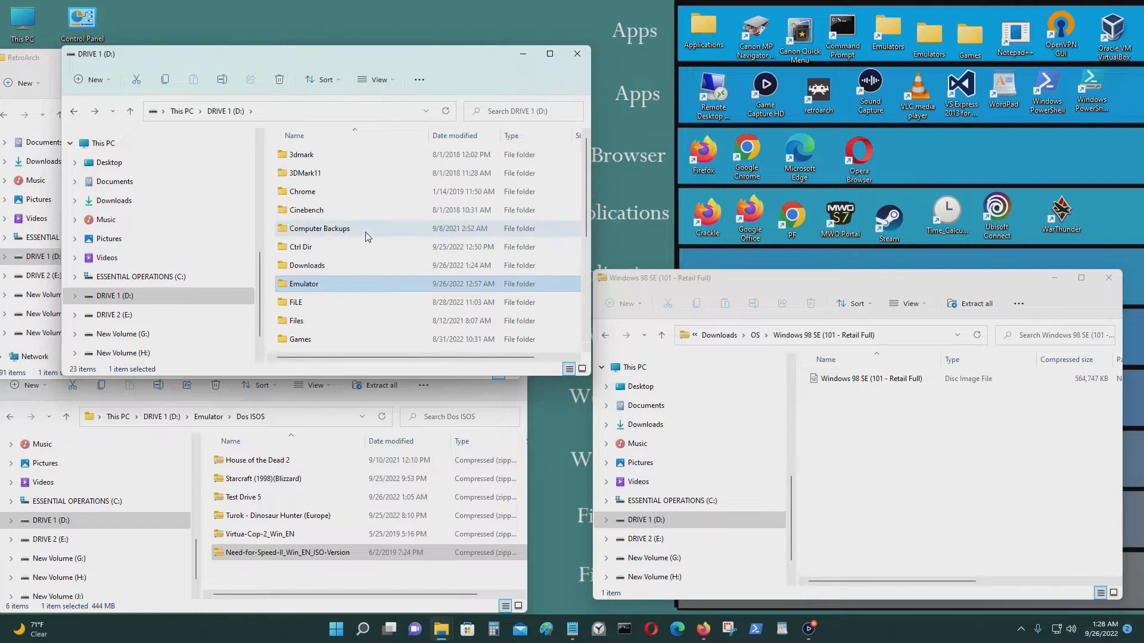
{"action": "double_click", "coordinate": [347, 266]}
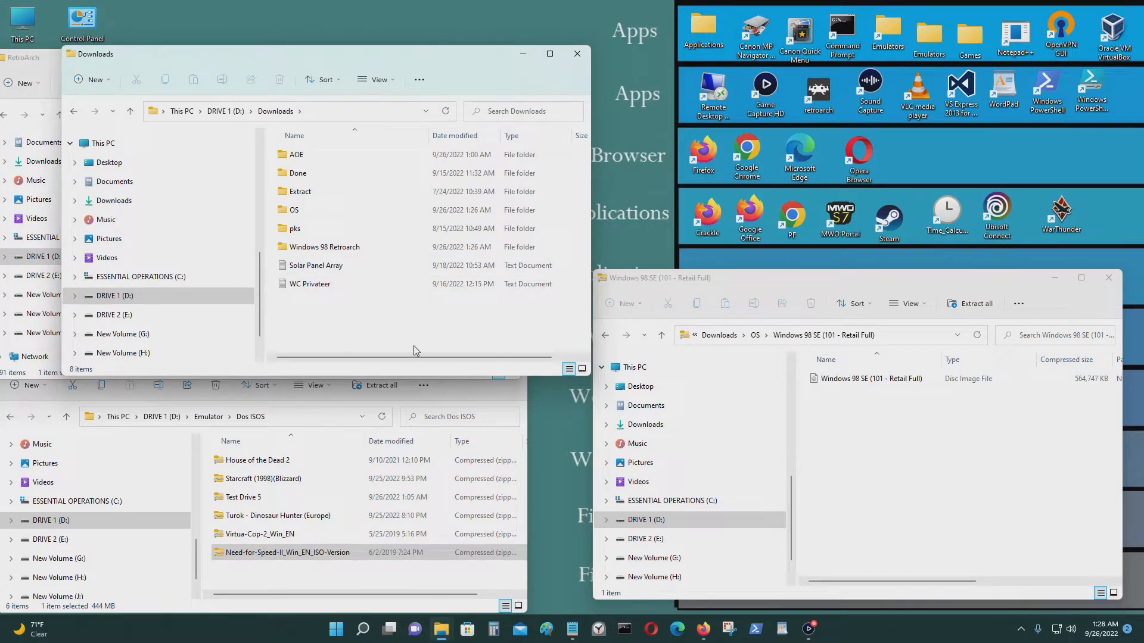
Create an OS2 folder in Downloads and paste the Windows 98 SE disc image into it.
{"action": "key", "text": "ctrl+shift+n"}
{"action": "type", "text": "OS2"}
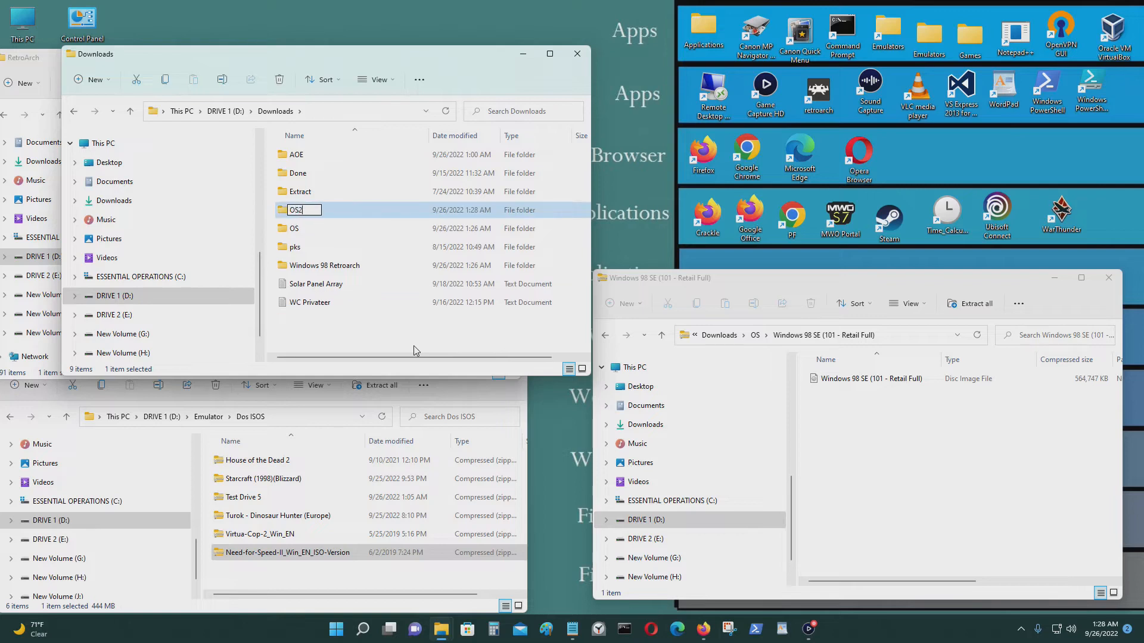
{"action": "key", "text": "Return"}
{"action": "double_click", "coordinate": [331, 229]}
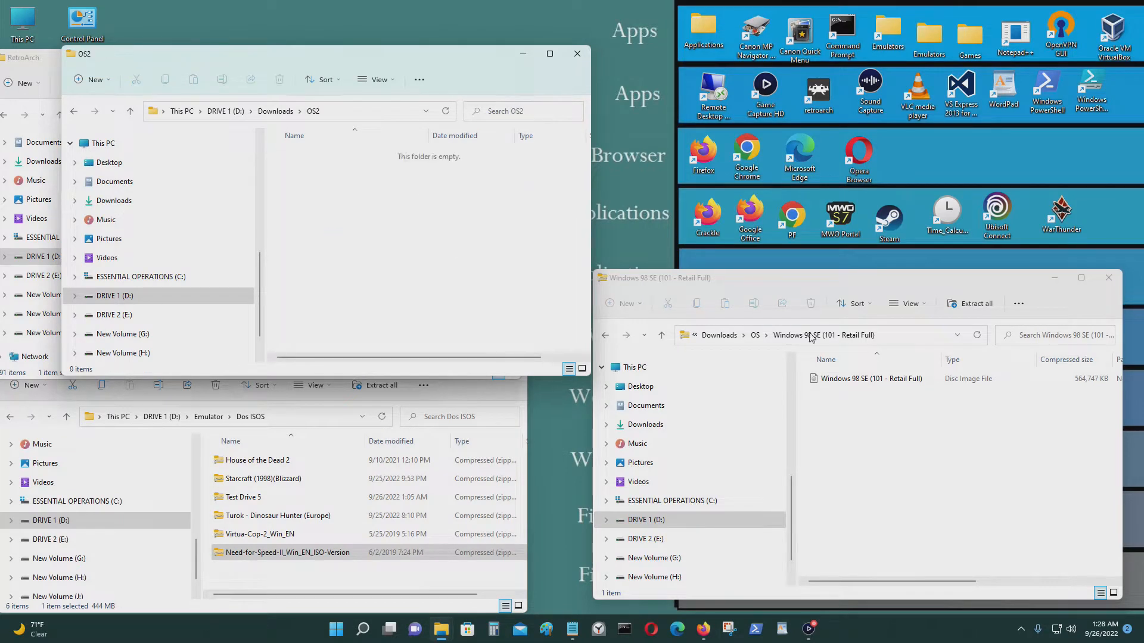
{"action": "left_click", "coordinate": [870, 378]}
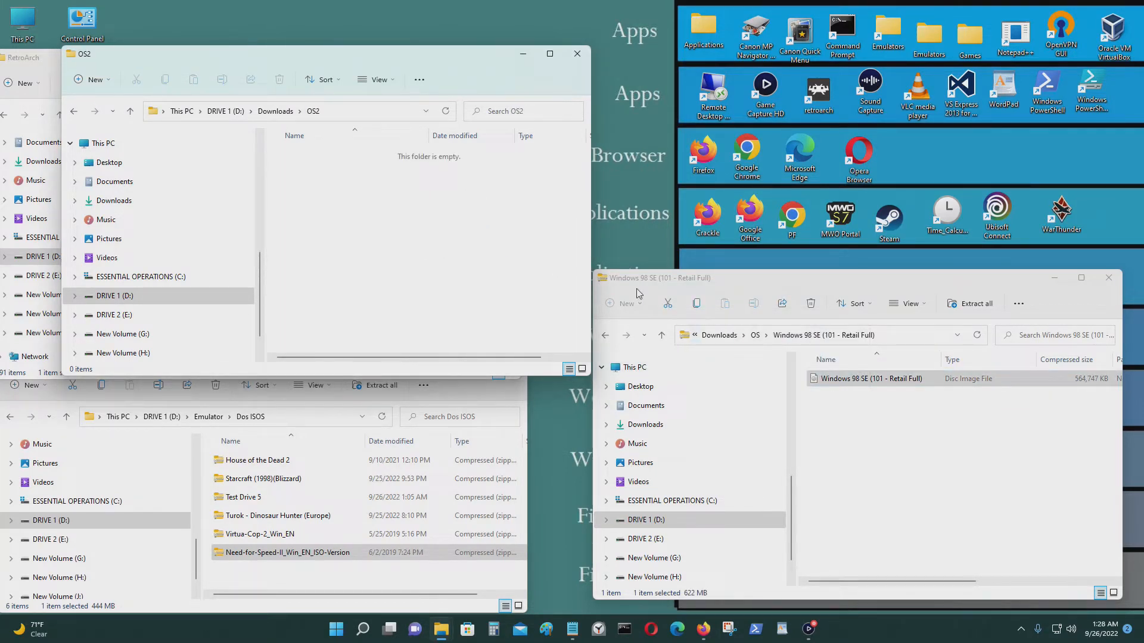
{"action": "key", "text": "ctrl+v"}
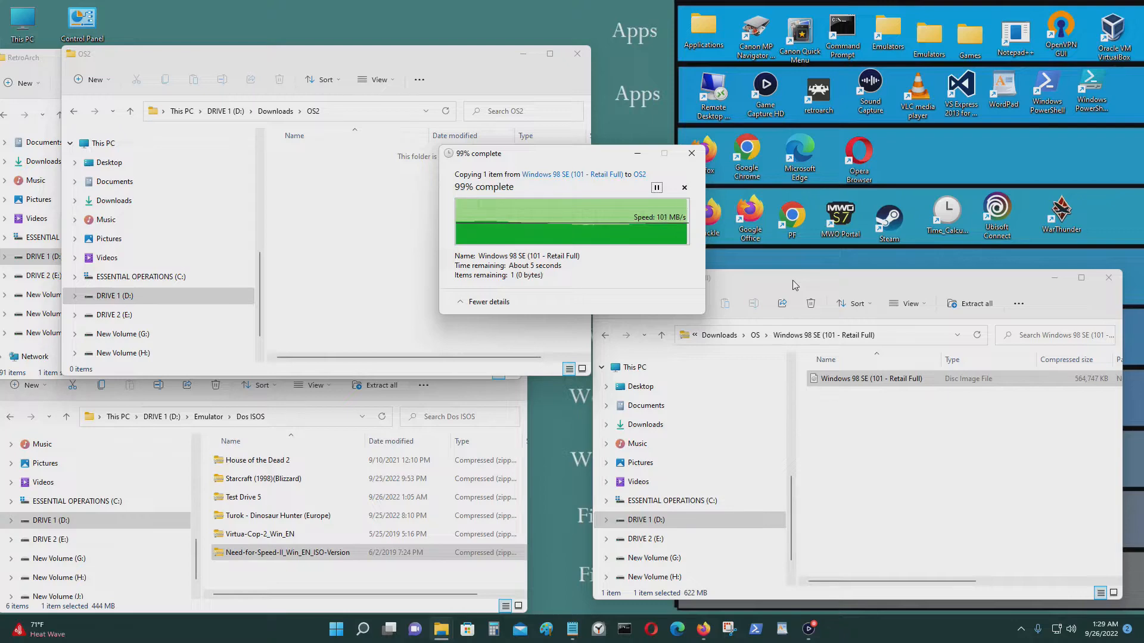
Copy the Windows 98 Second Edition Boot disc image from its zip into OS2.
{"action": "left_click", "coordinate": [605, 334]}
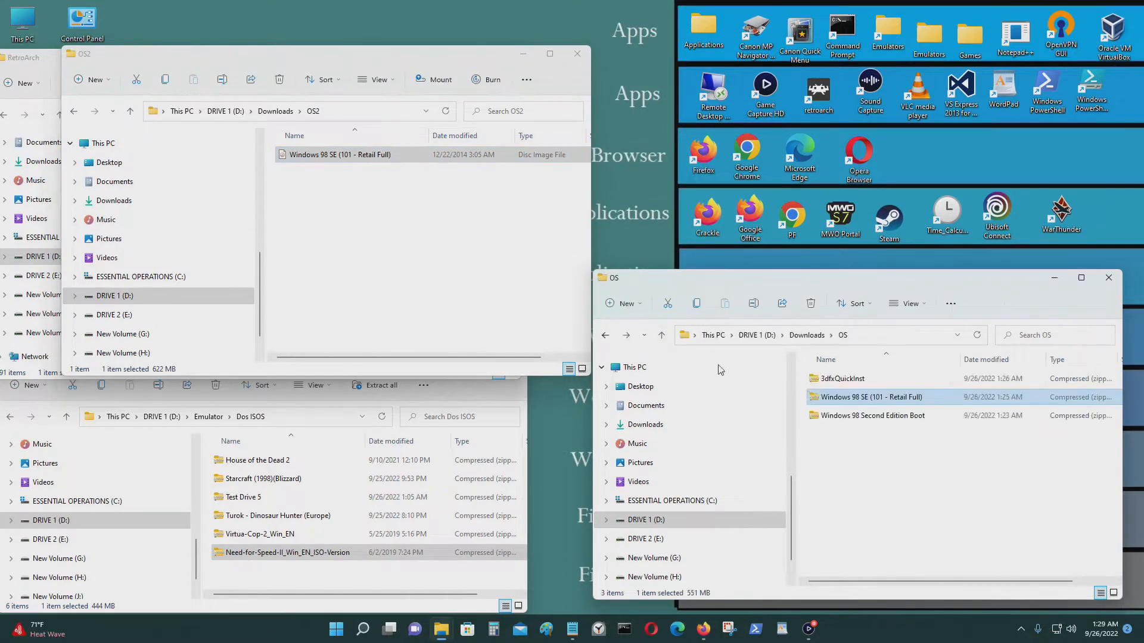
{"action": "double_click", "coordinate": [855, 416]}
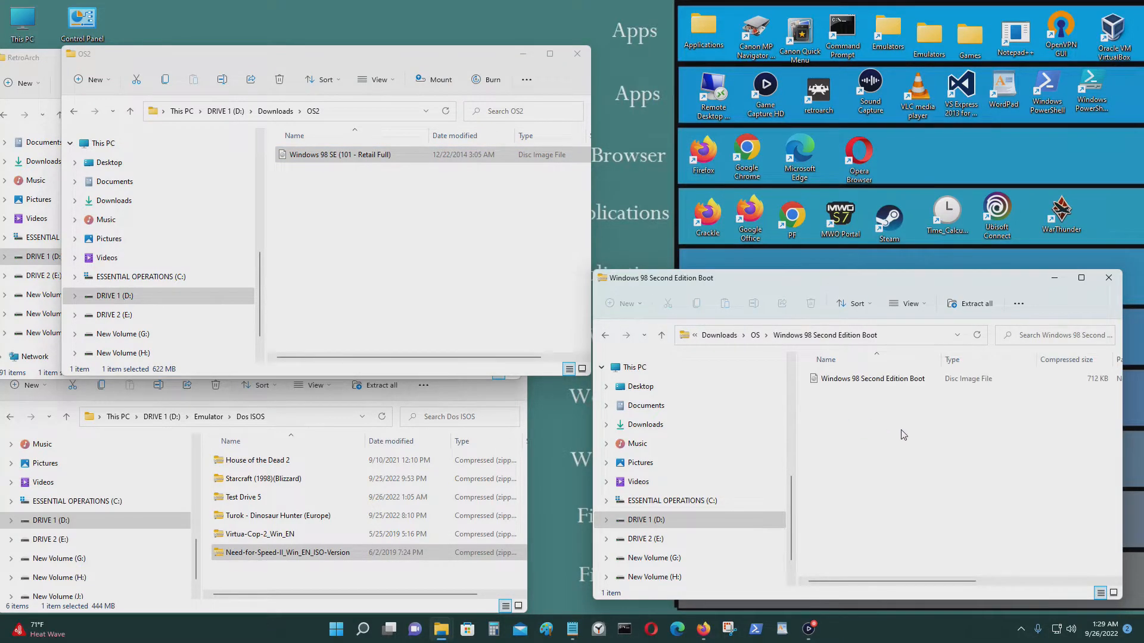
{"action": "left_click_drag", "start_coordinate": [840, 379], "coordinate": [447, 273]}
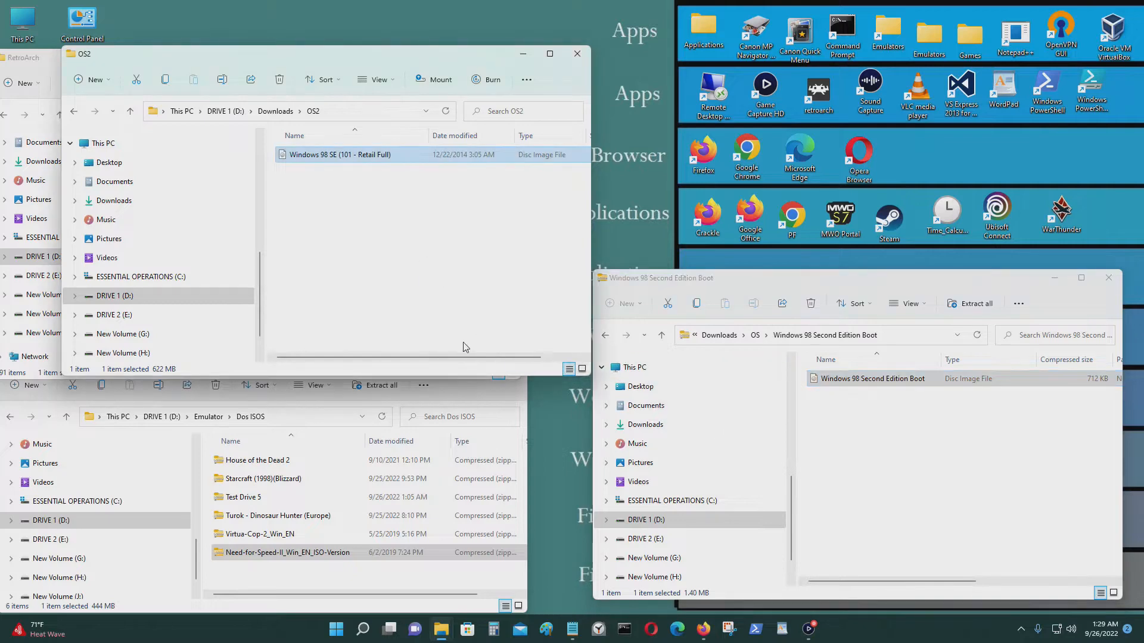
{"action": "left_click", "coordinate": [1103, 278]}
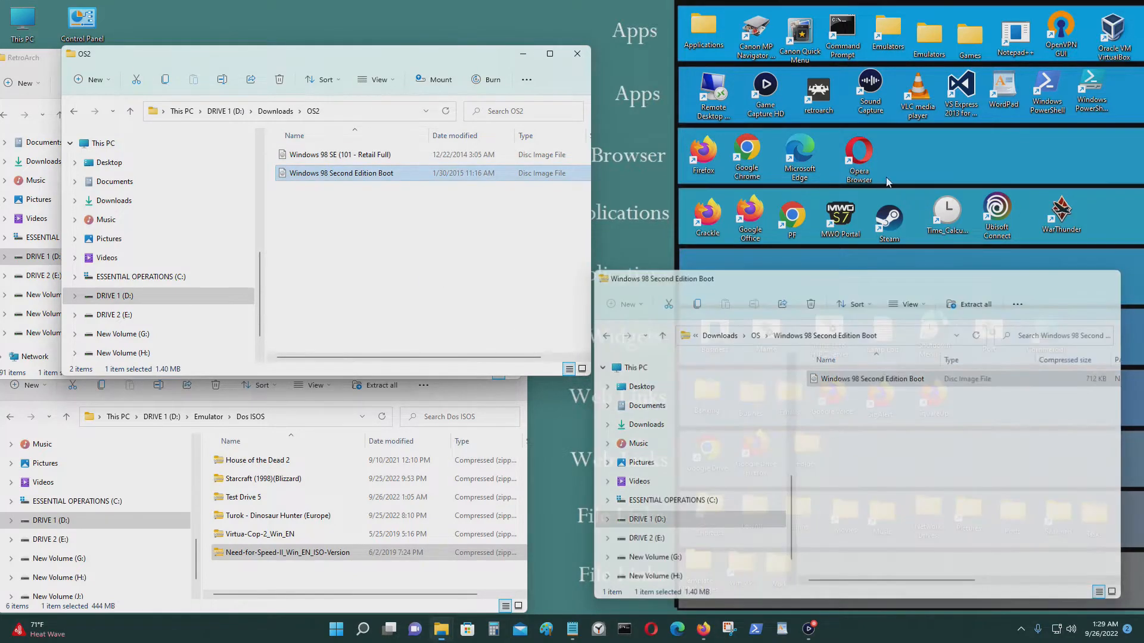
Compress both disc images in OS2 into a Windows 98 Second Edition Boot zip.
{"action": "left_click_drag", "start_coordinate": [434, 222], "coordinate": [326, 152]}
{"action": "right_click", "coordinate": [332, 180]}
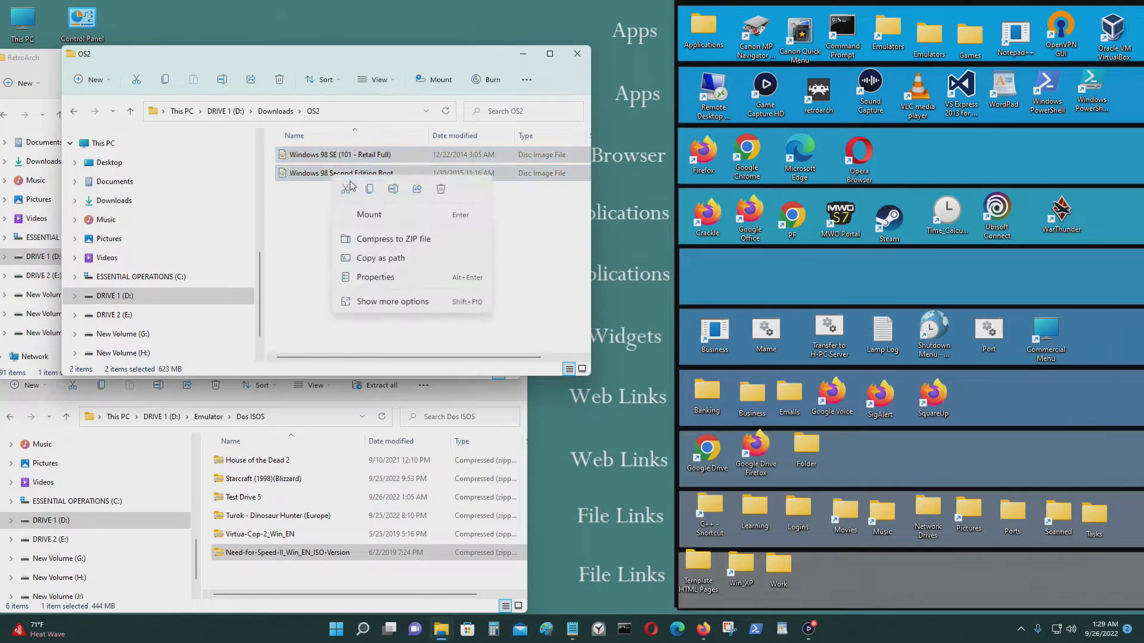
{"action": "left_click", "coordinate": [432, 303]}
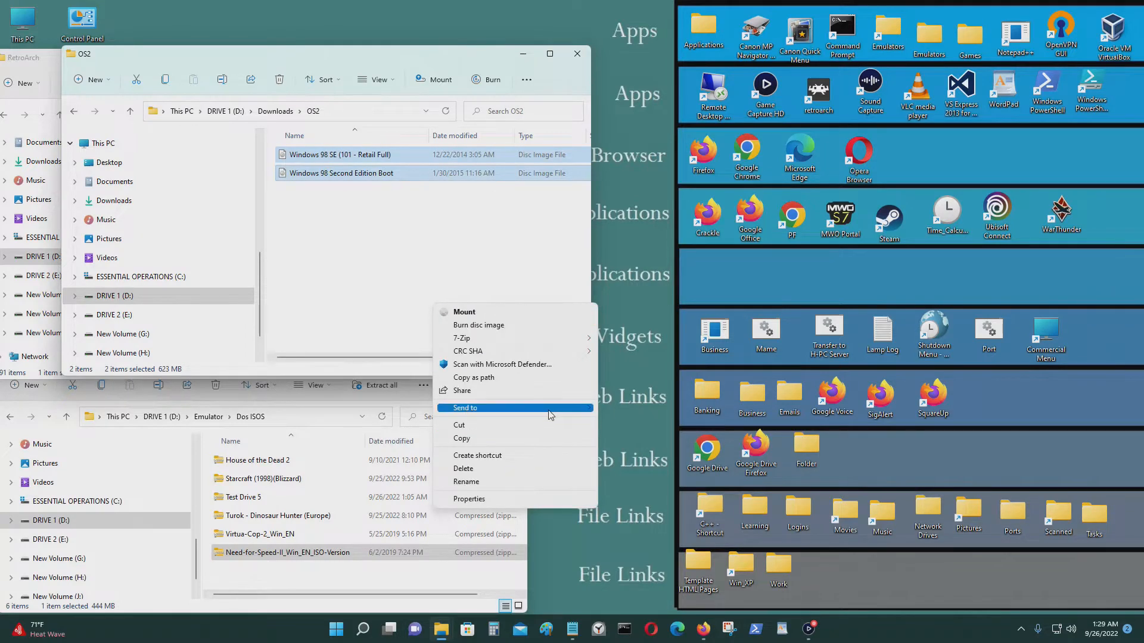
{"action": "mouse_move", "coordinate": [551, 408]}
{"action": "left_click", "coordinate": [684, 421]}
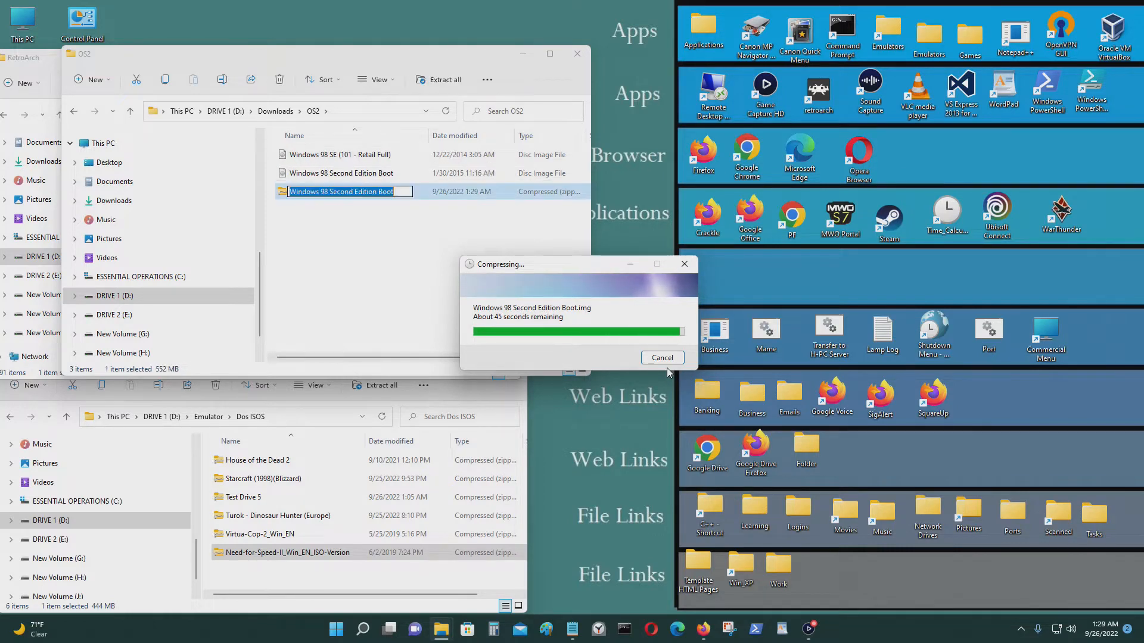
{"action": "left_click", "coordinate": [505, 249]}
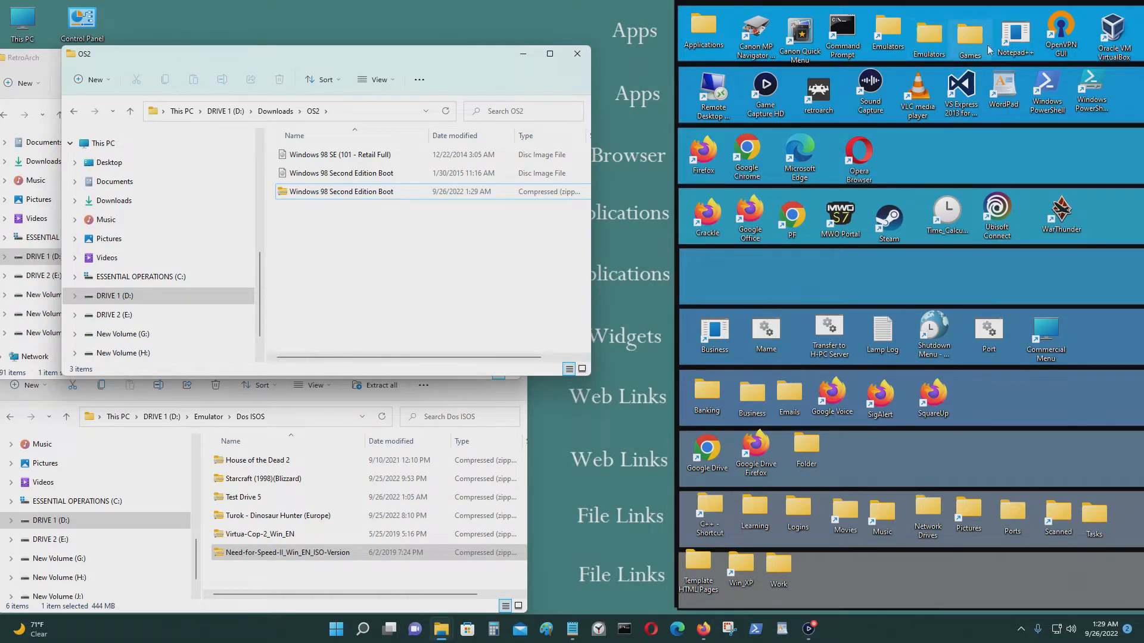
Open the Emulators folder and scroll down to the retroarch shortcut.
{"action": "double_click", "coordinate": [929, 37]}
{"action": "scroll", "coordinate": [463, 289], "scroll_direction": "down", "scroll_amount": 2}
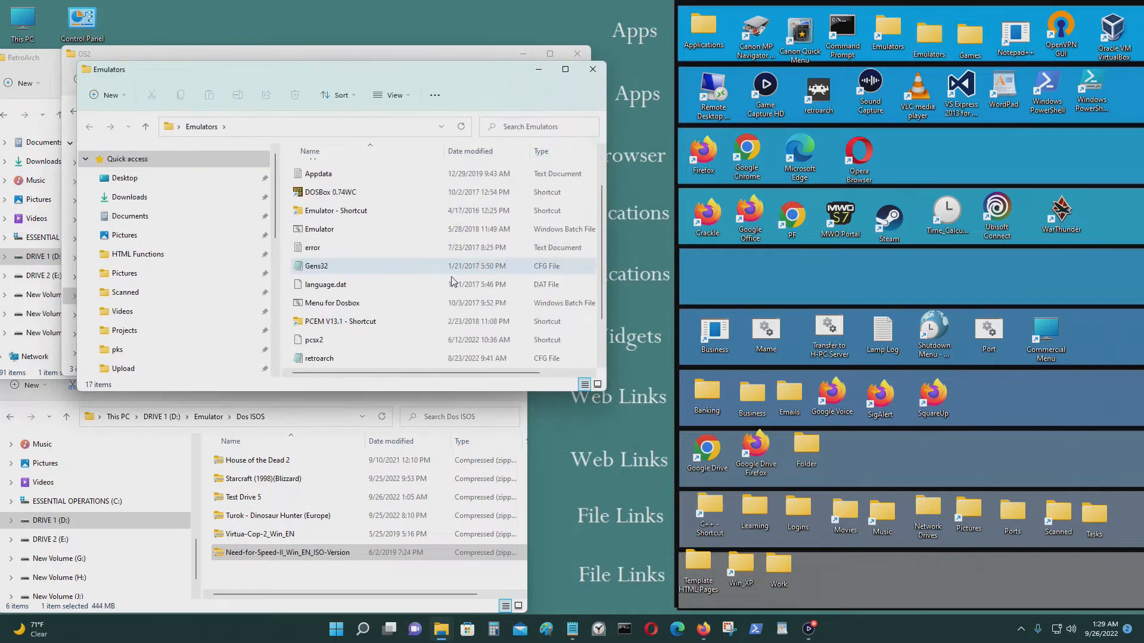
{"action": "scroll", "coordinate": [463, 289], "scroll_direction": "down", "scroll_amount": 1}
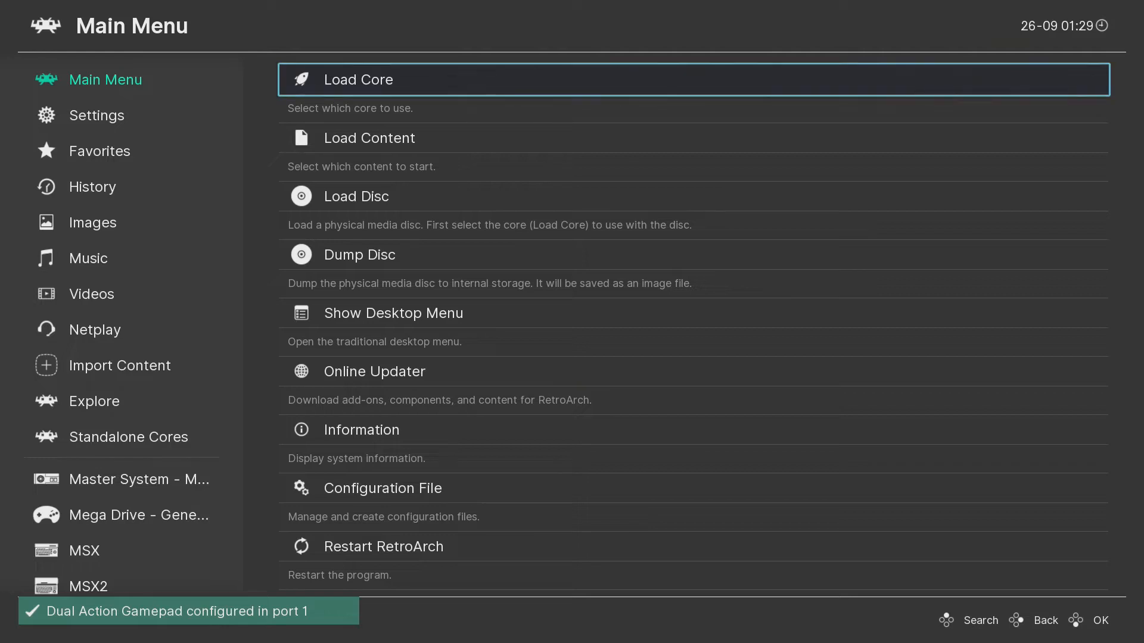
Pick DOS (DOSBox-core) under Load Core so the Main Menu offers Start Core.
{"action": "key", "text": "Down"}
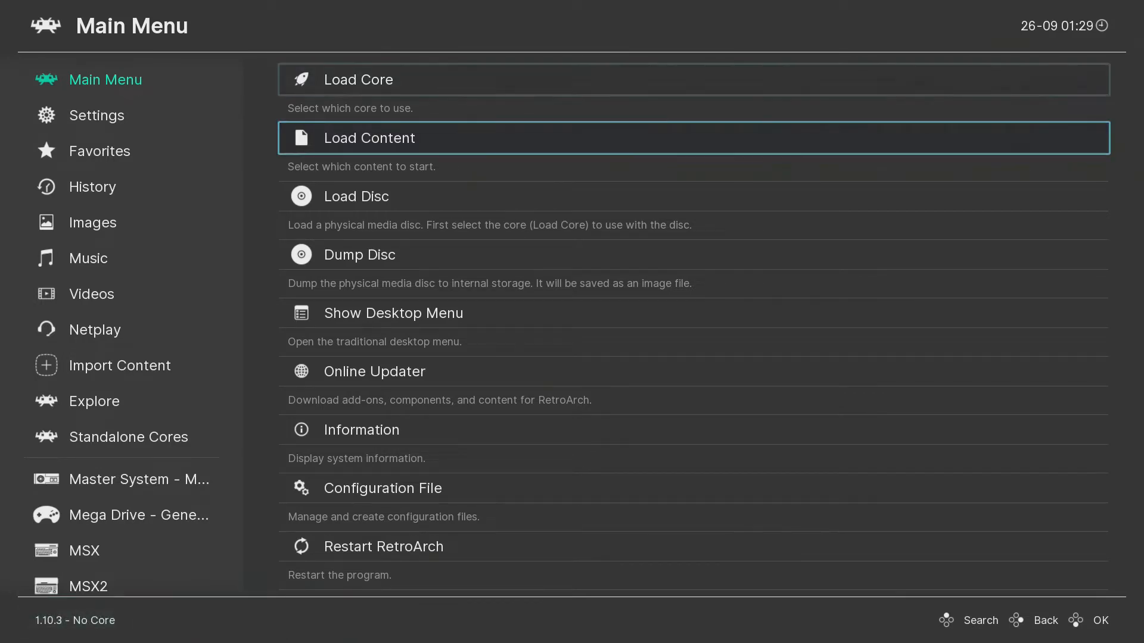
{"action": "key", "text": "Up"}
{"action": "key", "text": "Return"}
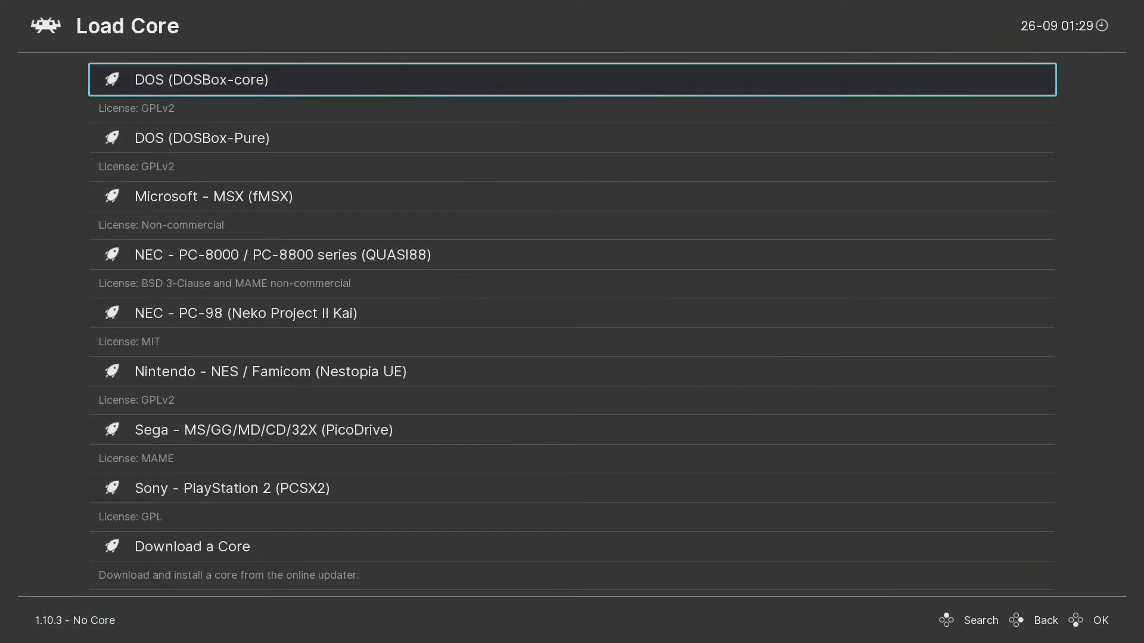
{"action": "key", "text": "Return"}
{"action": "key", "text": "Down"}
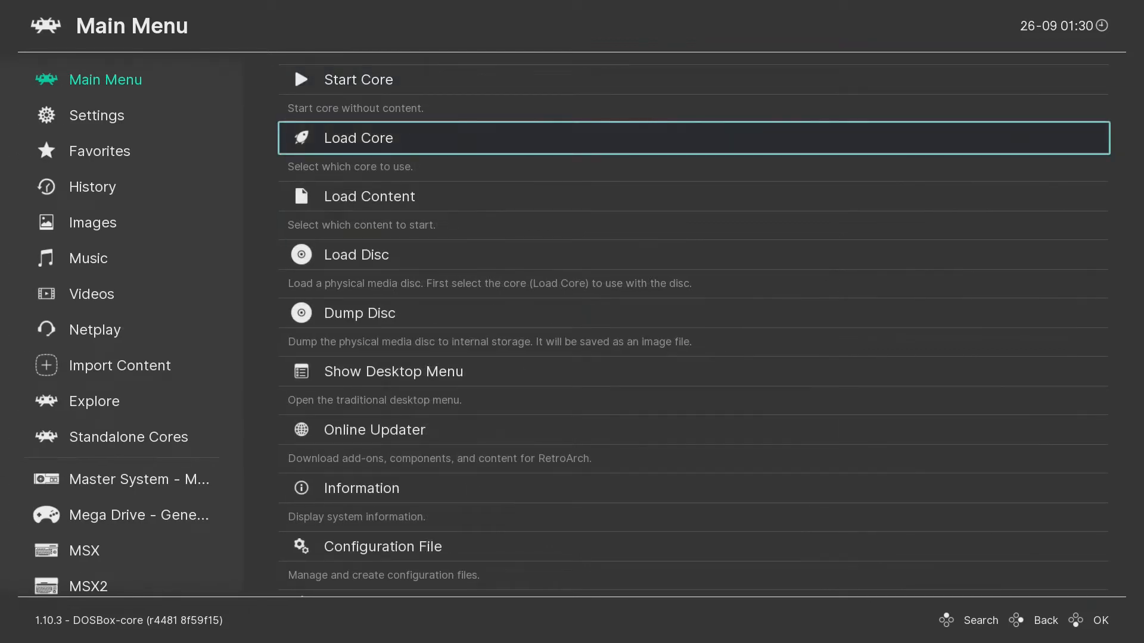
{"action": "key", "text": "Up"}
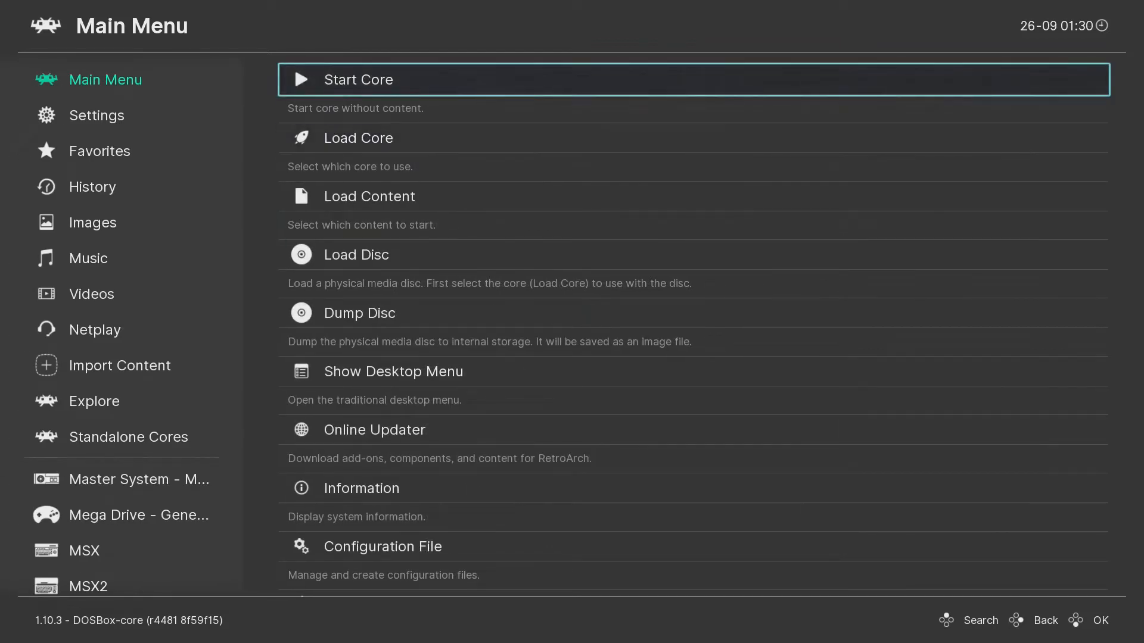
{"action": "key", "text": "Down"}
{"action": "key", "text": "Return"}
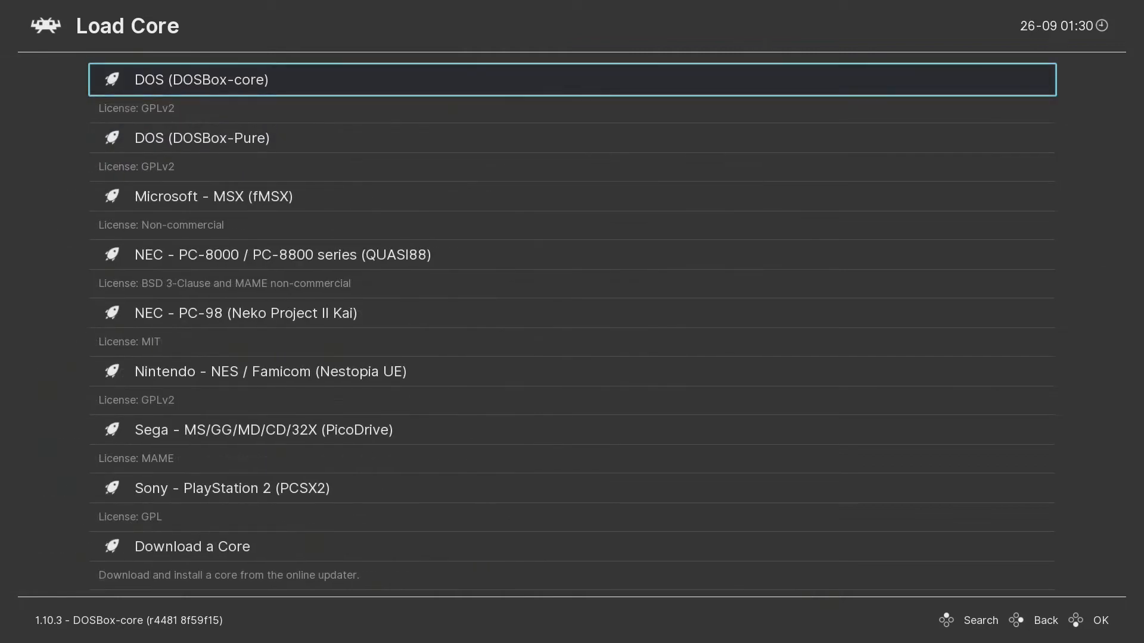
{"action": "key", "text": "BackSpace"}
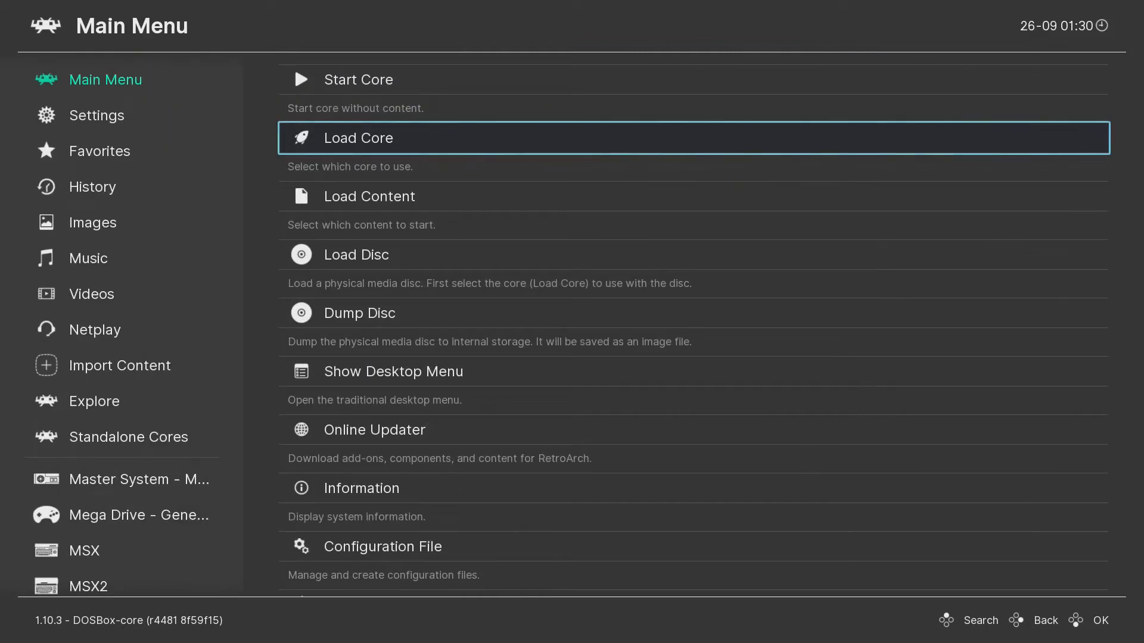
{"action": "key", "text": "Down"}
Browse Load Content to D:\Downloads\OS2 and select Windows 98 Second Edition Boot.zip.
{"action": "key", "text": "Return"}
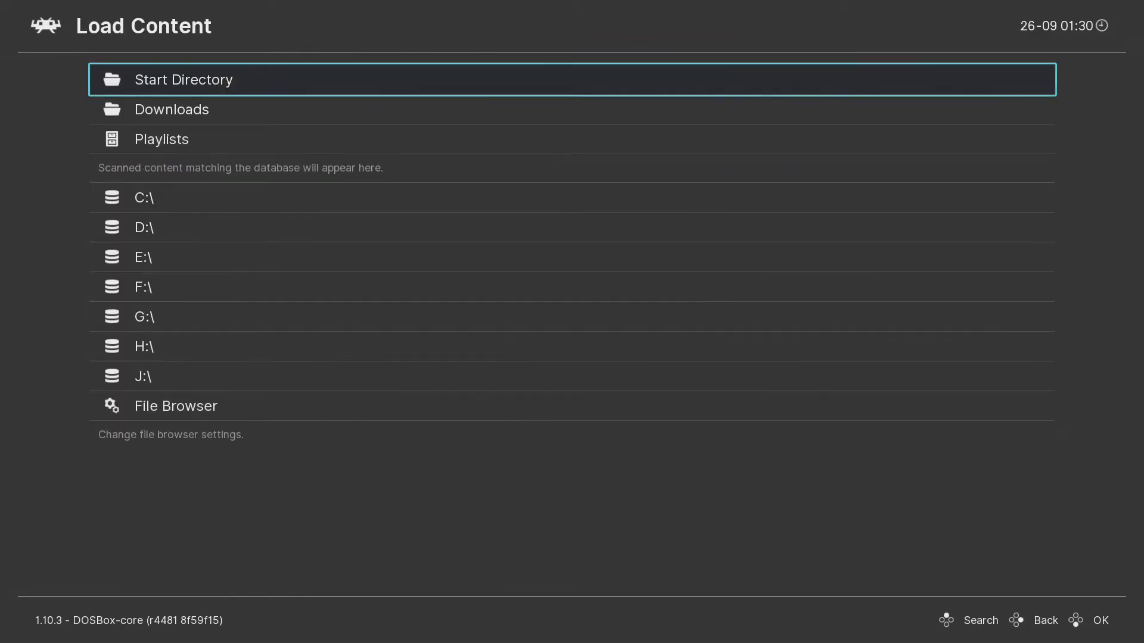
{"action": "key", "text": "Down"}
{"action": "key", "text": "Down"}
{"action": "key", "text": "Down"}
{"action": "key", "text": "Down"}
{"action": "key", "text": "Return"}
{"action": "key", "text": "Down"}
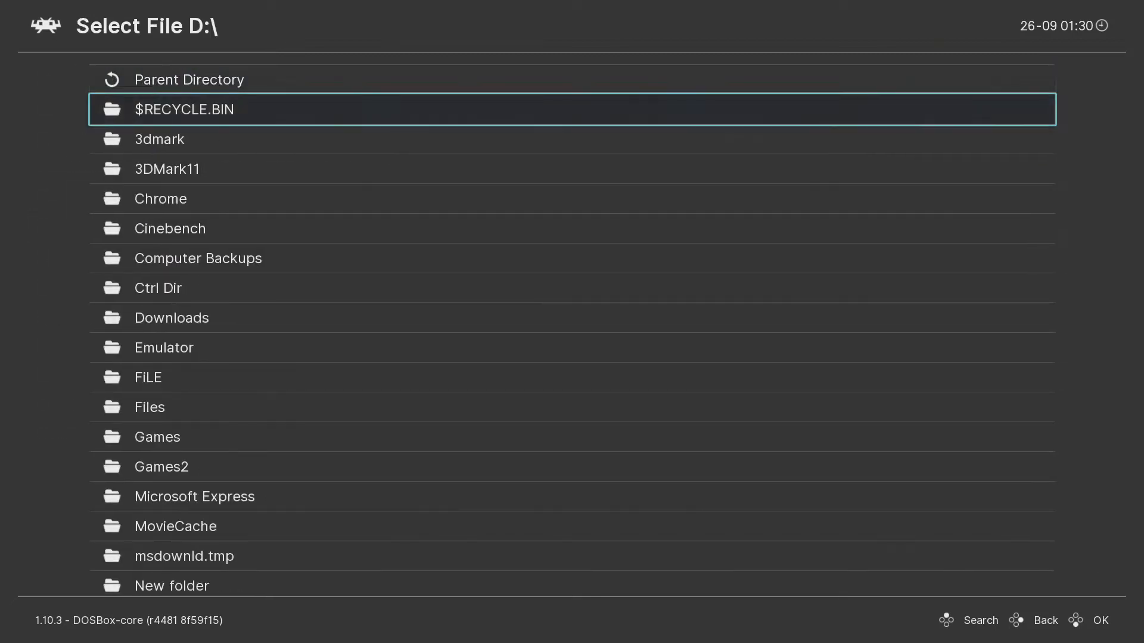
{"action": "key", "text": "Down"}
{"action": "key", "text": "Down"}
{"action": "key", "text": "Down"}
{"action": "key", "text": "Down"}
{"action": "key", "text": "Down"}
{"action": "key", "text": "Down"}
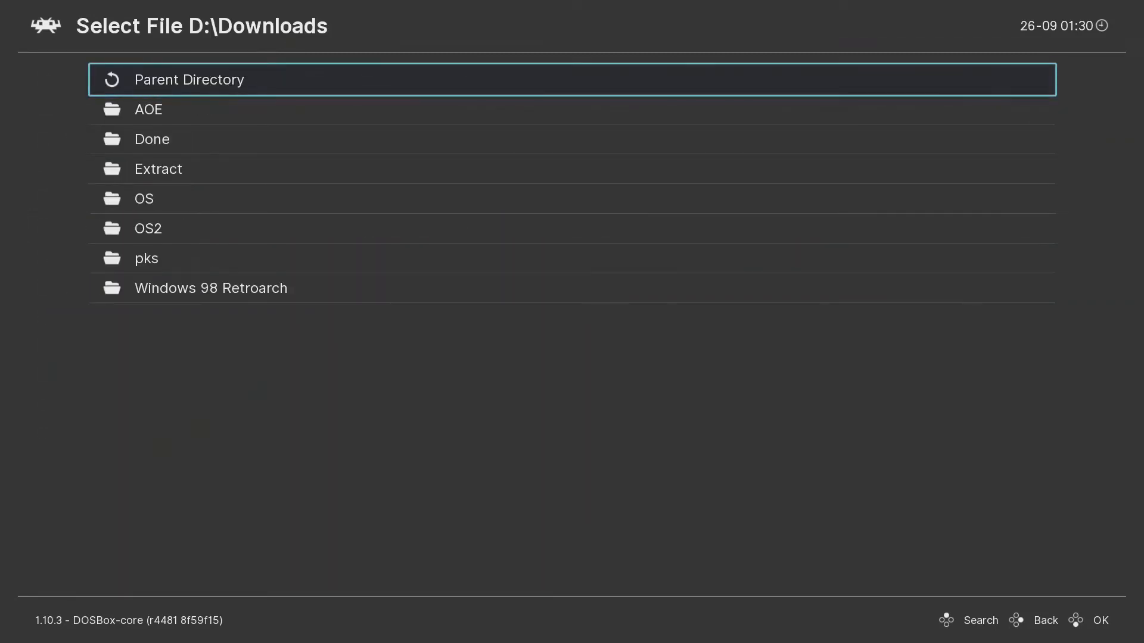
{"action": "key", "text": "Down"}
{"action": "key", "text": "Down"}
{"action": "key", "text": "Down"}
{"action": "key", "text": "Down"}
{"action": "key", "text": "Down"}
{"action": "key", "text": "Return"}
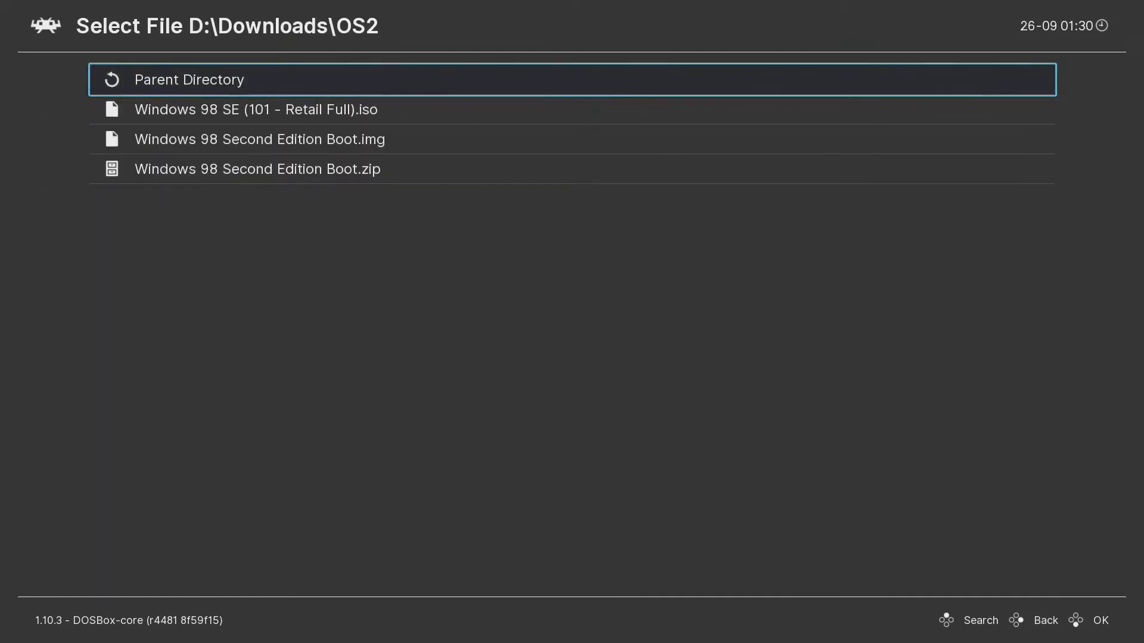
{"action": "key", "text": "Down"}
{"action": "key", "text": "Down"}
{"action": "key", "text": "Down"}
Load the whole archive and run it with the DOS (DOSBox-Pure) core.
{"action": "key", "text": "Return"}
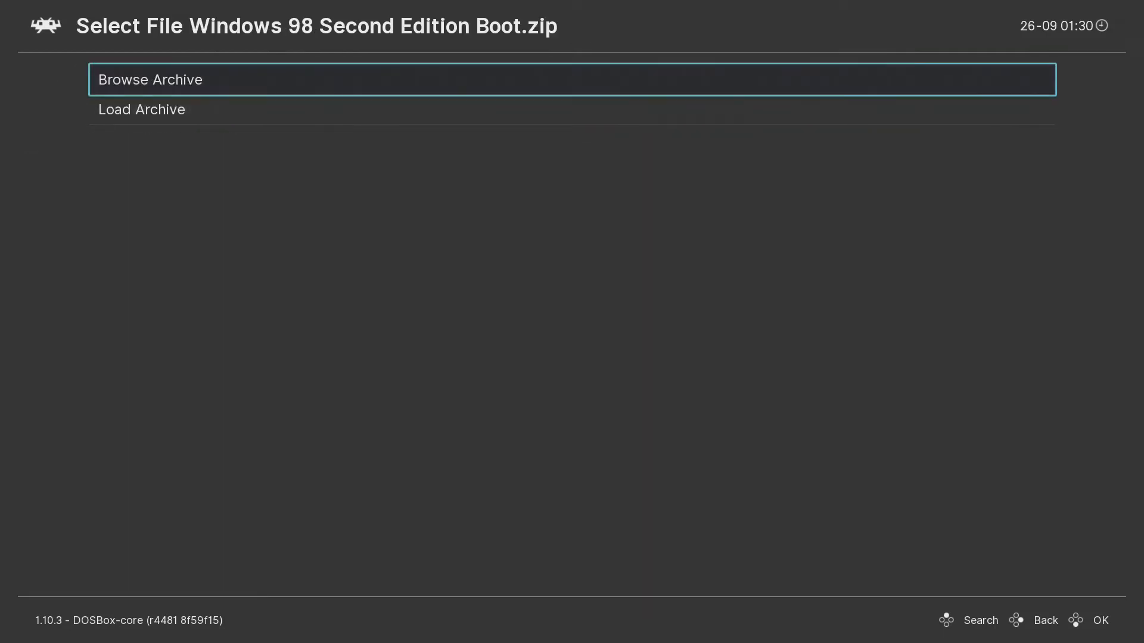
{"action": "key", "text": "Down"}
{"action": "key", "text": "Return"}
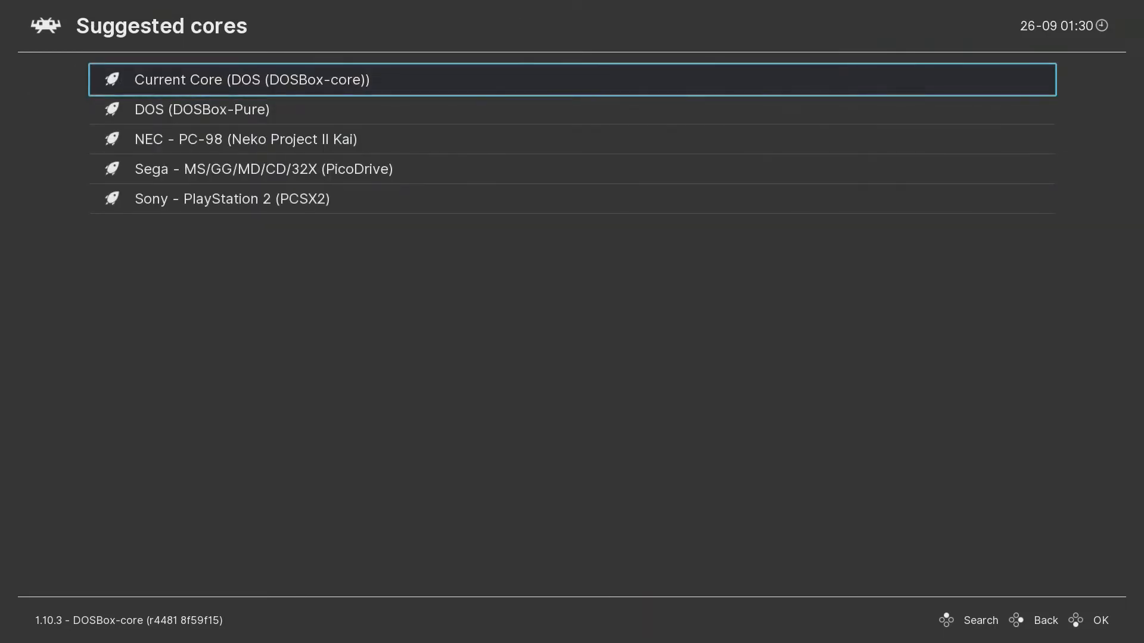
{"action": "key", "text": "Down"}
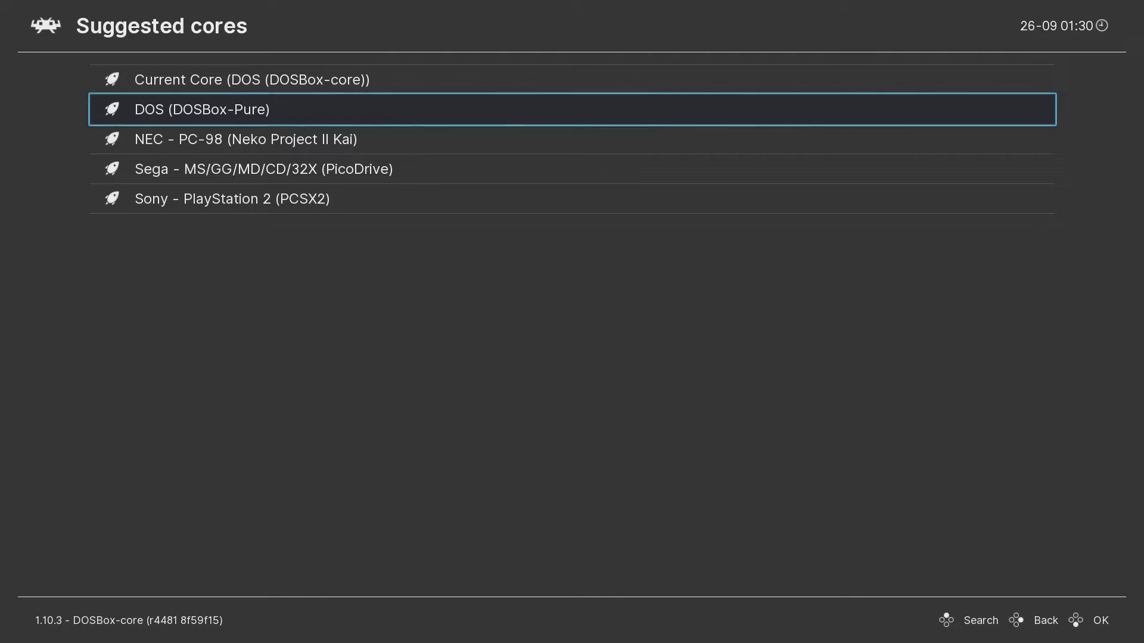
{"action": "key", "text": "Return"}
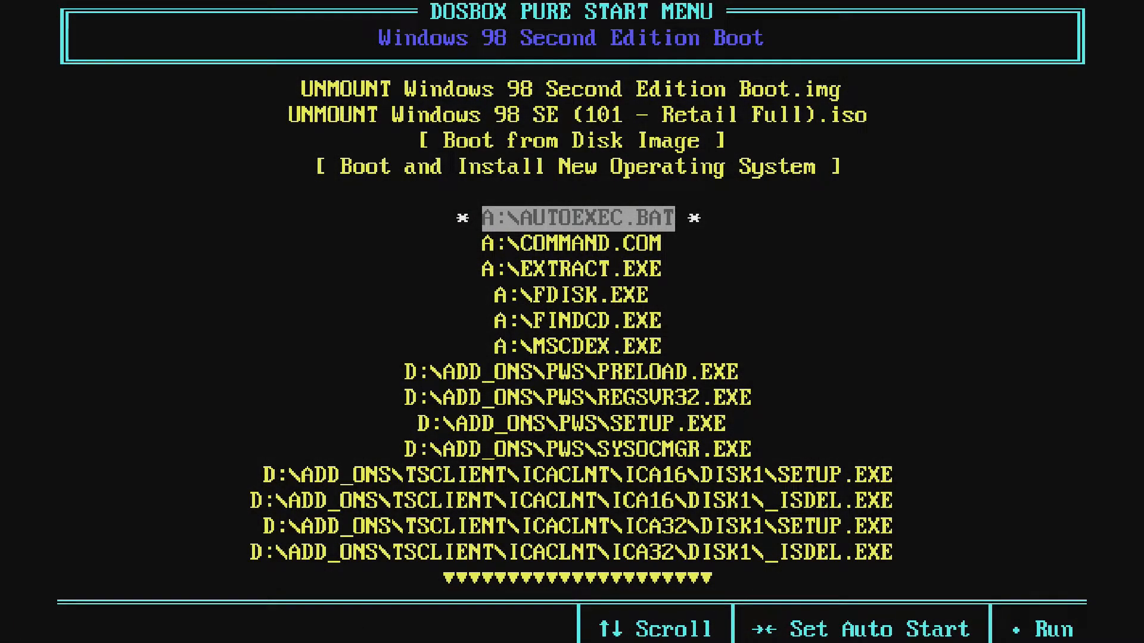
Choose Boot and Install New Operating System with a 4 GB hard disk image.
{"action": "key", "text": "Up"}
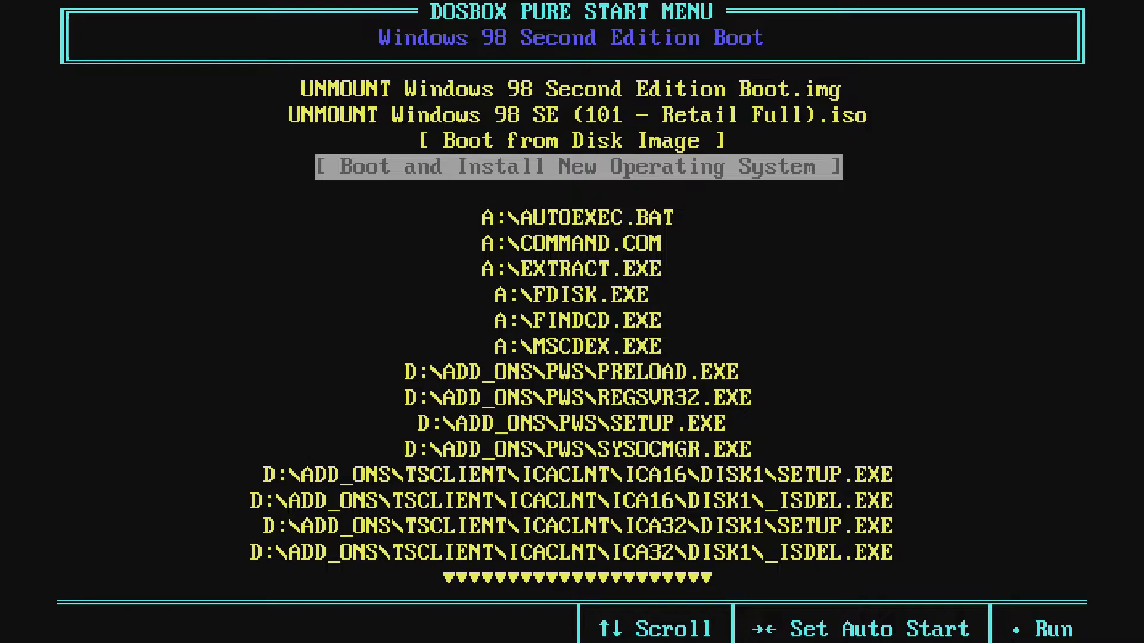
{"action": "key", "text": "Return"}
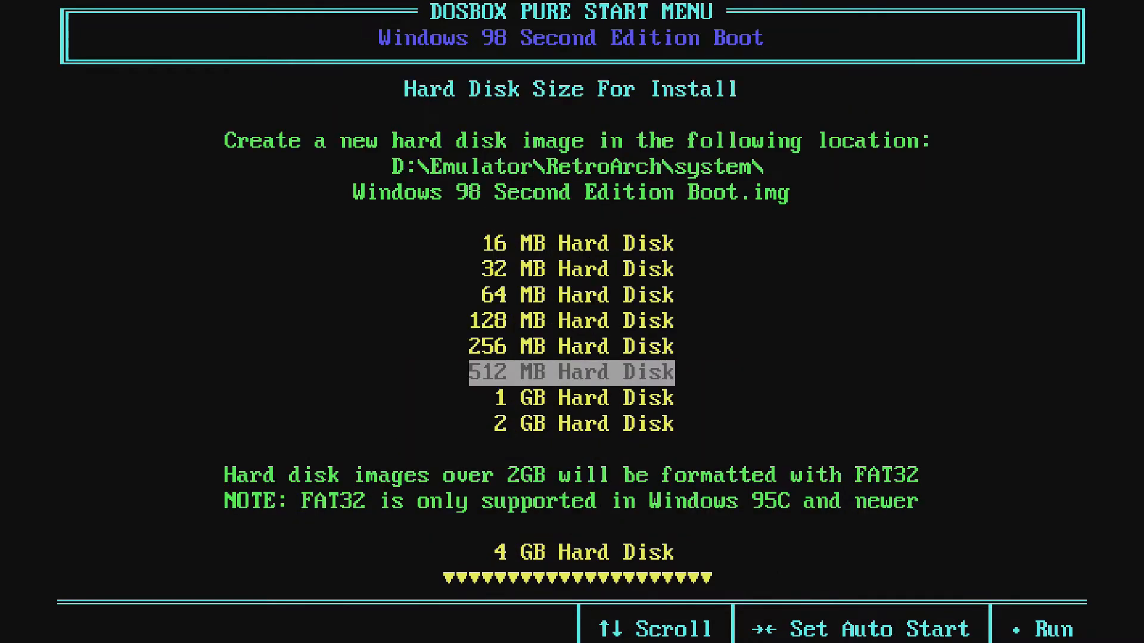
{"action": "key", "text": "Down"}
{"action": "key", "text": "Down"}
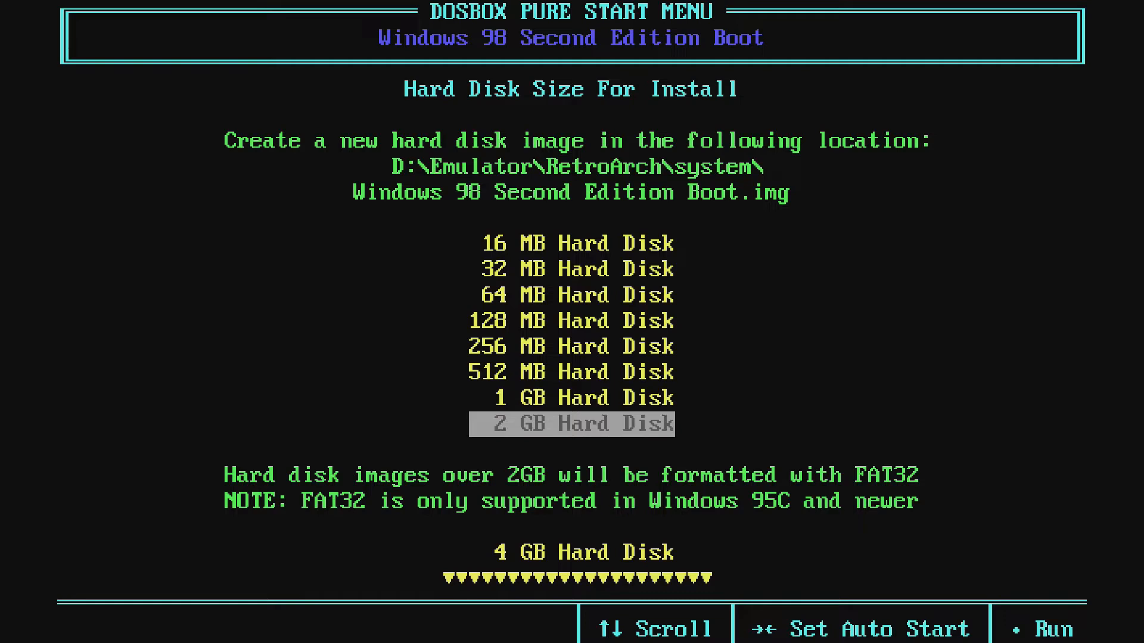
{"action": "key", "text": "Down"}
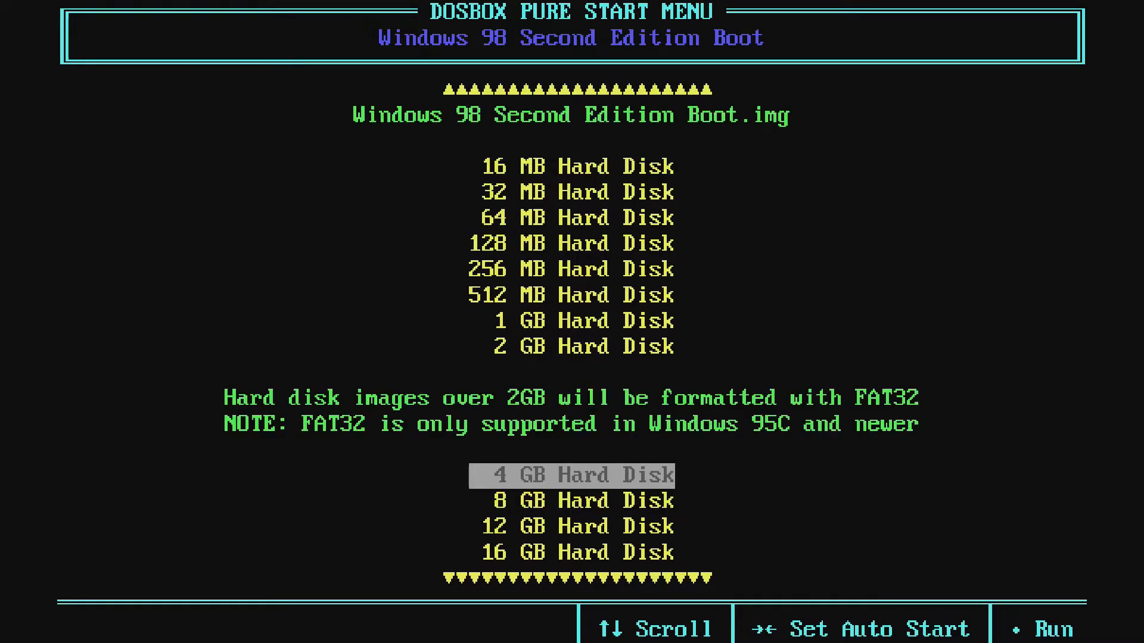
{"action": "key", "text": "Up"}
{"action": "key", "text": "Down"}
{"action": "key", "text": "Down"}
{"action": "key", "text": "Down"}
{"action": "key", "text": "Down"}
{"action": "key", "text": "Down"}
{"action": "key", "text": "Down"}
{"action": "key", "text": "Down"}
{"action": "key", "text": "Down"}
{"action": "key", "text": "Down"}
{"action": "key", "text": "Down"}
{"action": "key", "text": "Down"}
{"action": "key", "text": "Down"}
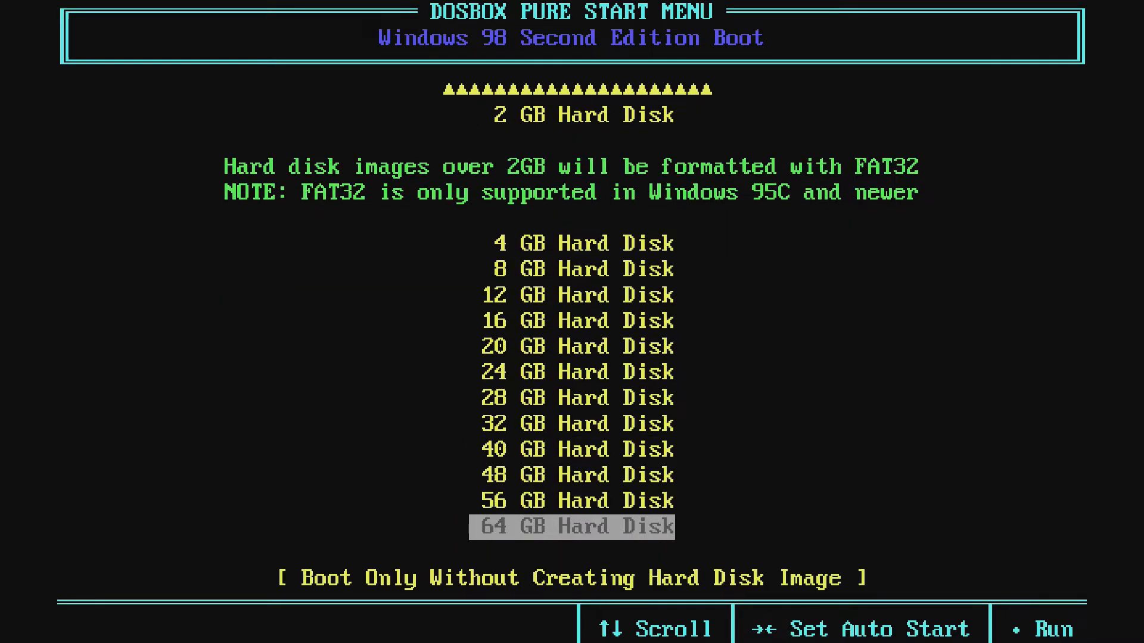
{"action": "key", "text": "Up"}
{"action": "key", "text": "Up"}
{"action": "key", "text": "Up"}
{"action": "key", "text": "Up"}
{"action": "key", "text": "Up"}
{"action": "key", "text": "Up"}
{"action": "key", "text": "Up"}
{"action": "key", "text": "Up"}
{"action": "key", "text": "Up"}
{"action": "key", "text": "Up"}
{"action": "key", "text": "Up"}
{"action": "key", "text": "Up"}
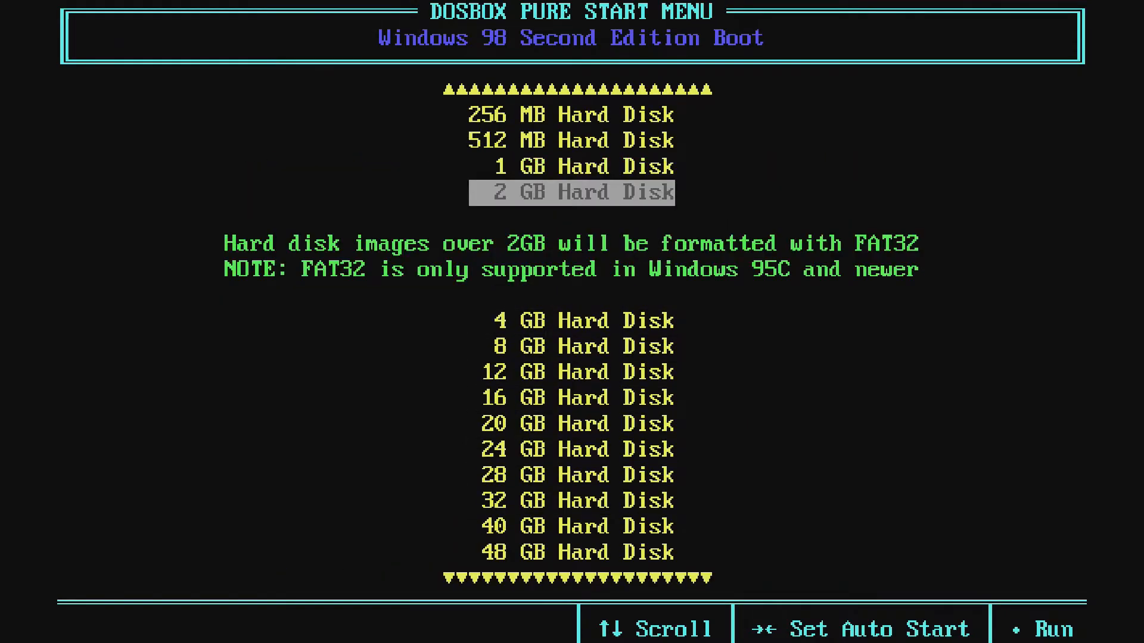
{"action": "key", "text": "Down"}
{"action": "key", "text": "Down"}
{"action": "key", "text": "Up"}
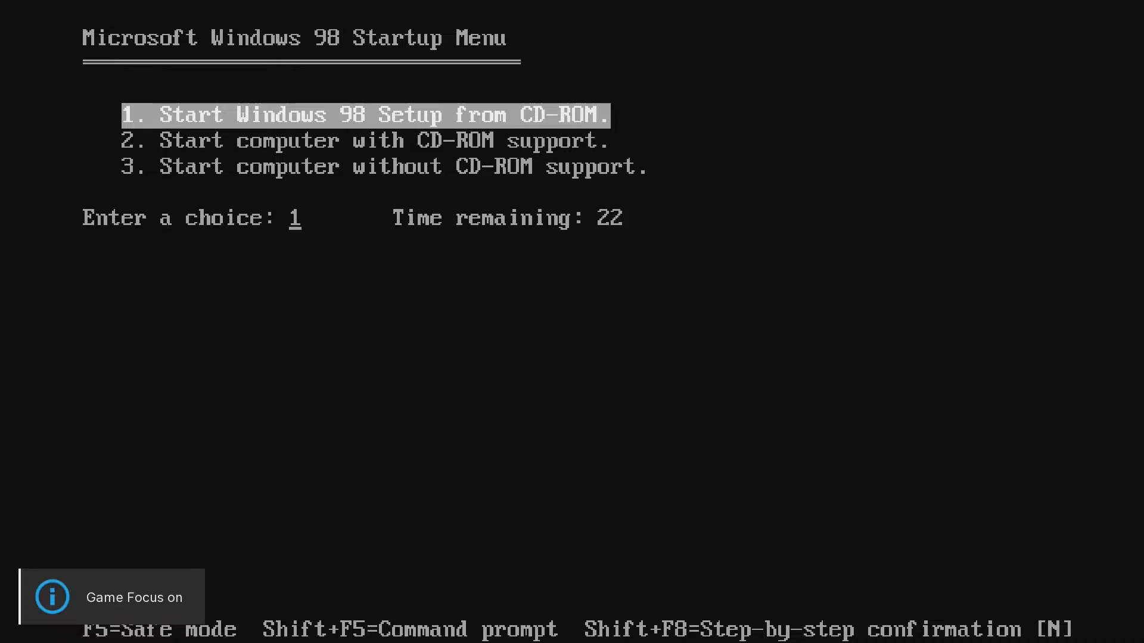
Choose '1. Start Windows 98 Setup from CD-ROM' from the boot menu.
{"action": "key", "text": "Down"}
{"action": "key", "text": "Up"}
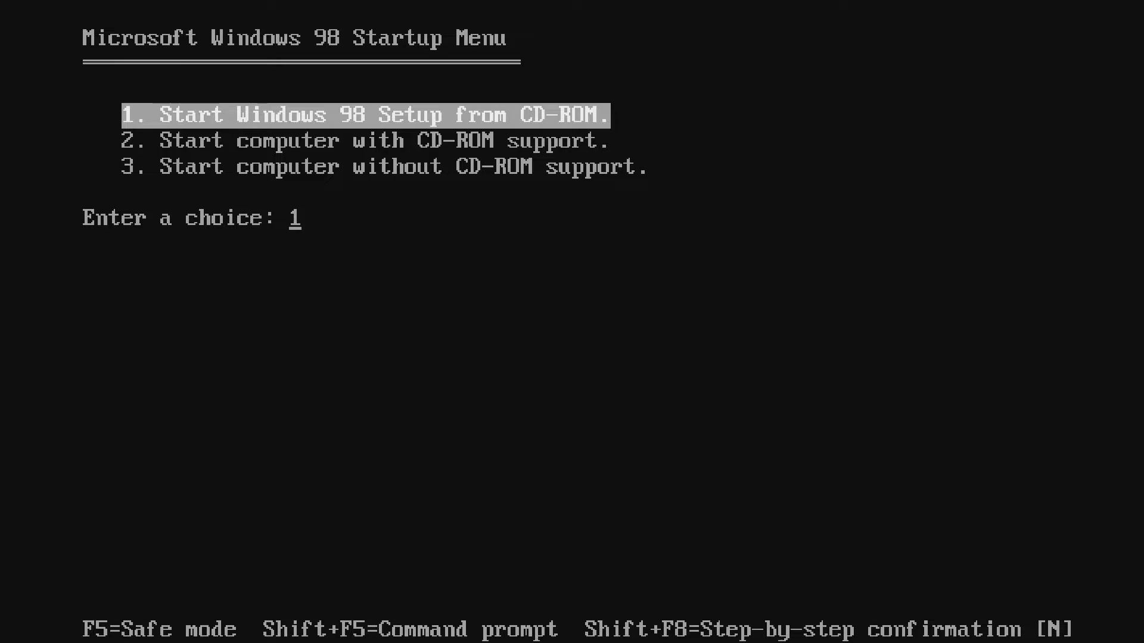
{"action": "key", "text": "Return"}
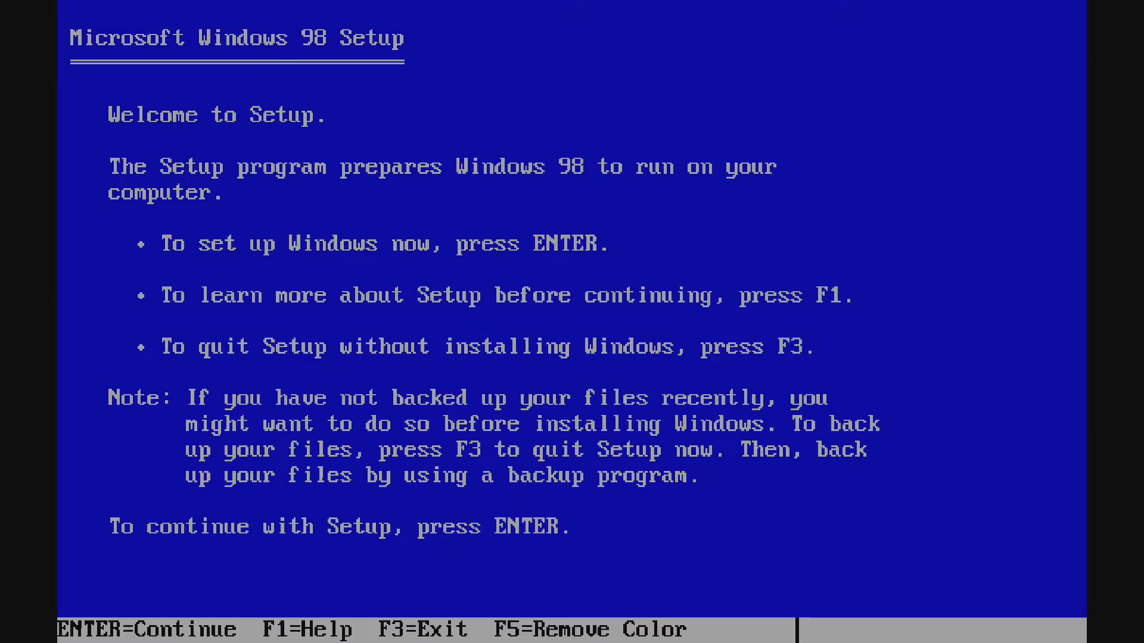
Let Setup run its ScanDisk check of drives C and D, then exit ScanDisk.
{"action": "key", "text": "Return"}
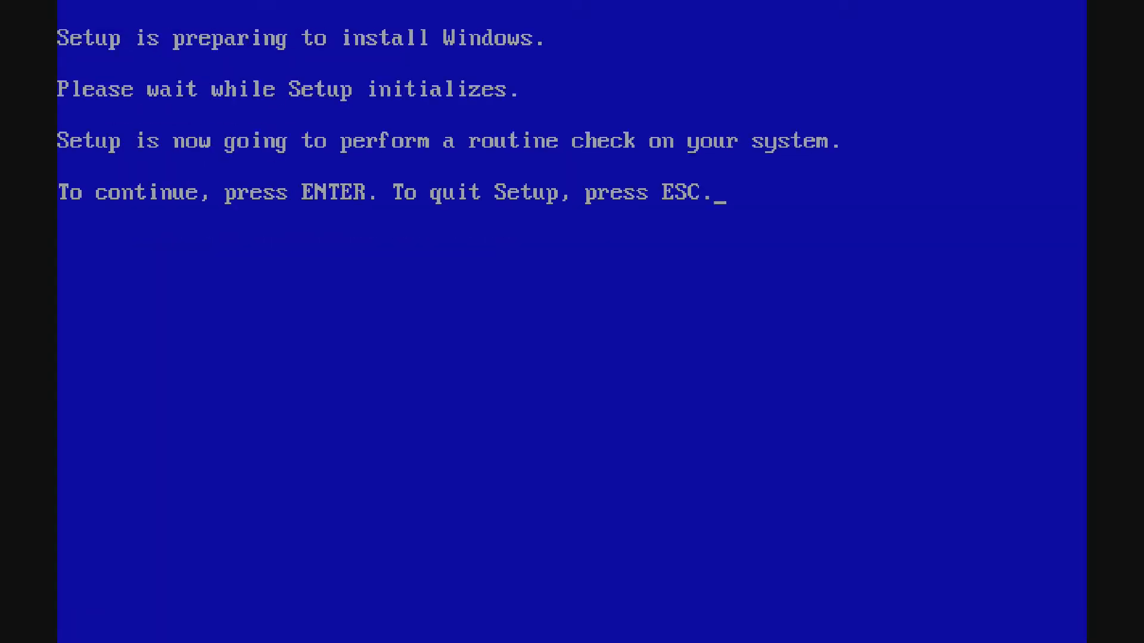
{"action": "key", "text": "Return"}
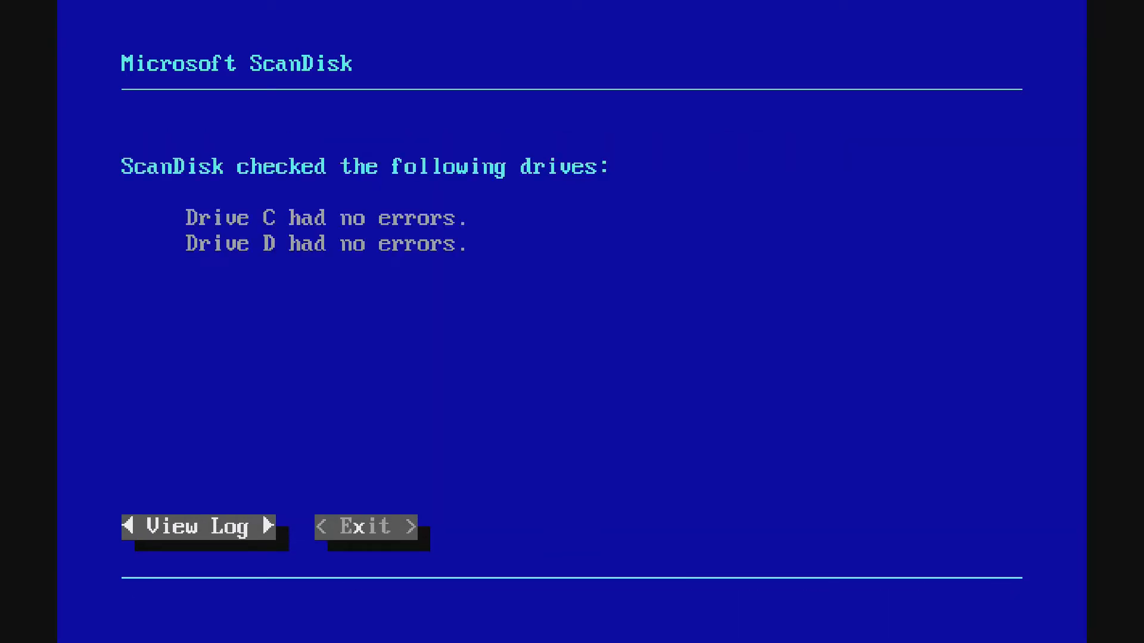
{"action": "key", "text": "Tab"}
{"action": "key", "text": "Return"}
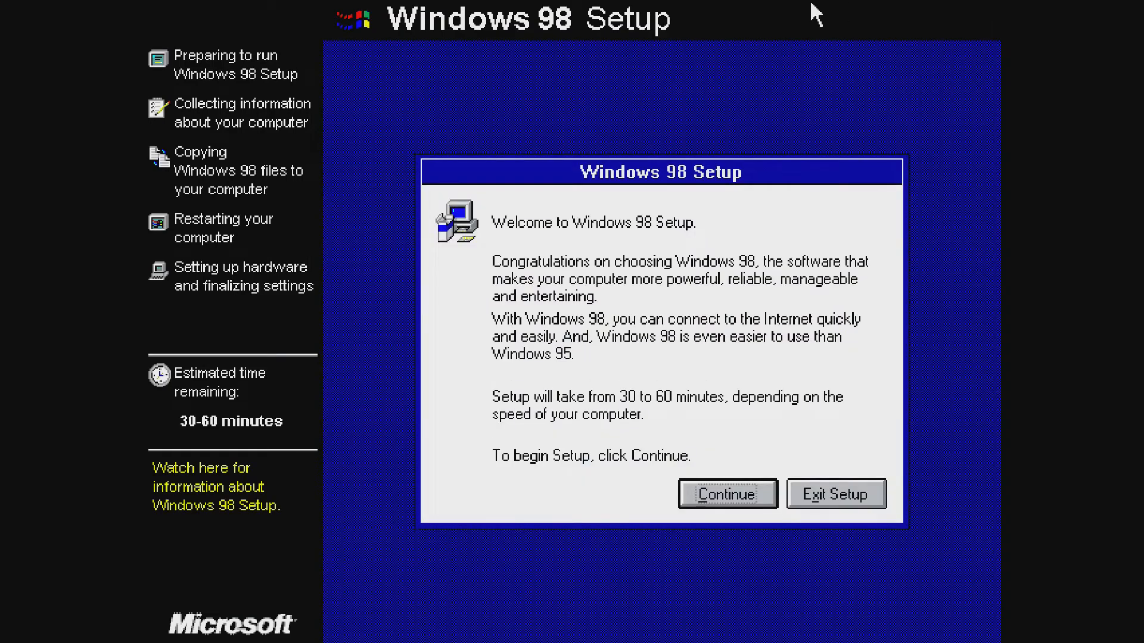
Continue into Windows 98 Setup and accept the licence agreement.
{"action": "left_click", "coordinate": [728, 497]}
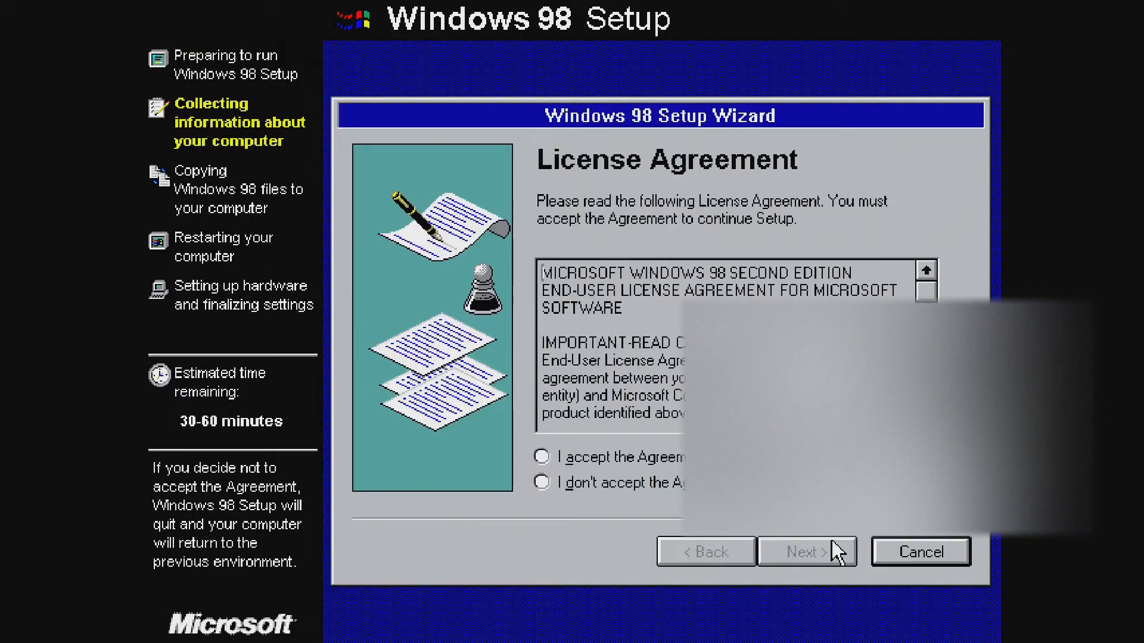
{"action": "left_click", "coordinate": [560, 458]}
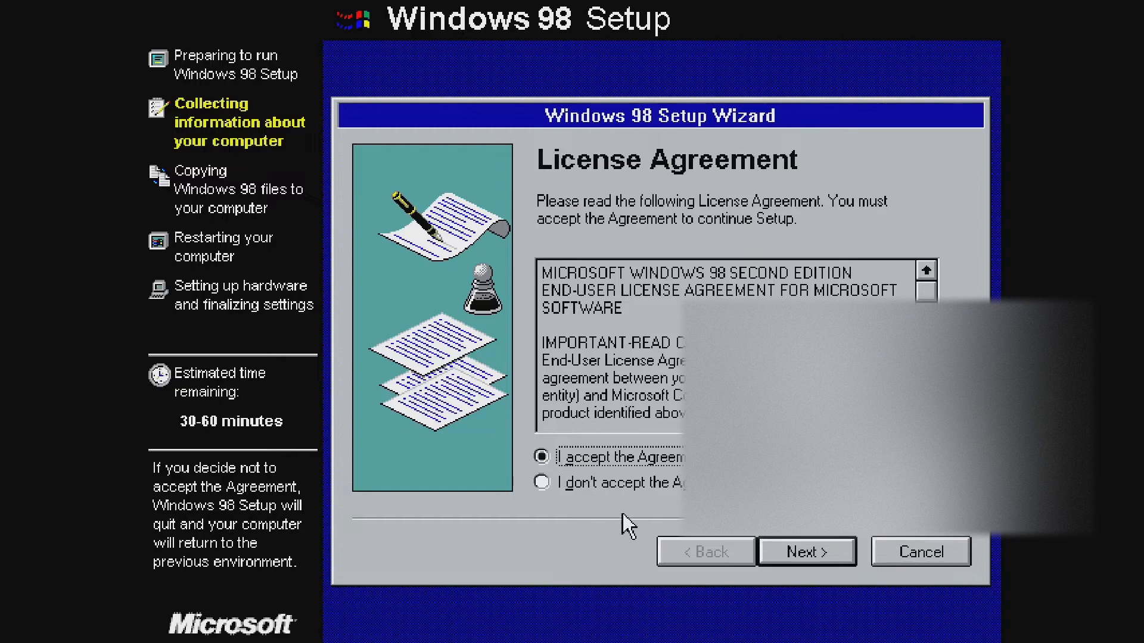
{"action": "left_click", "coordinate": [841, 559]}
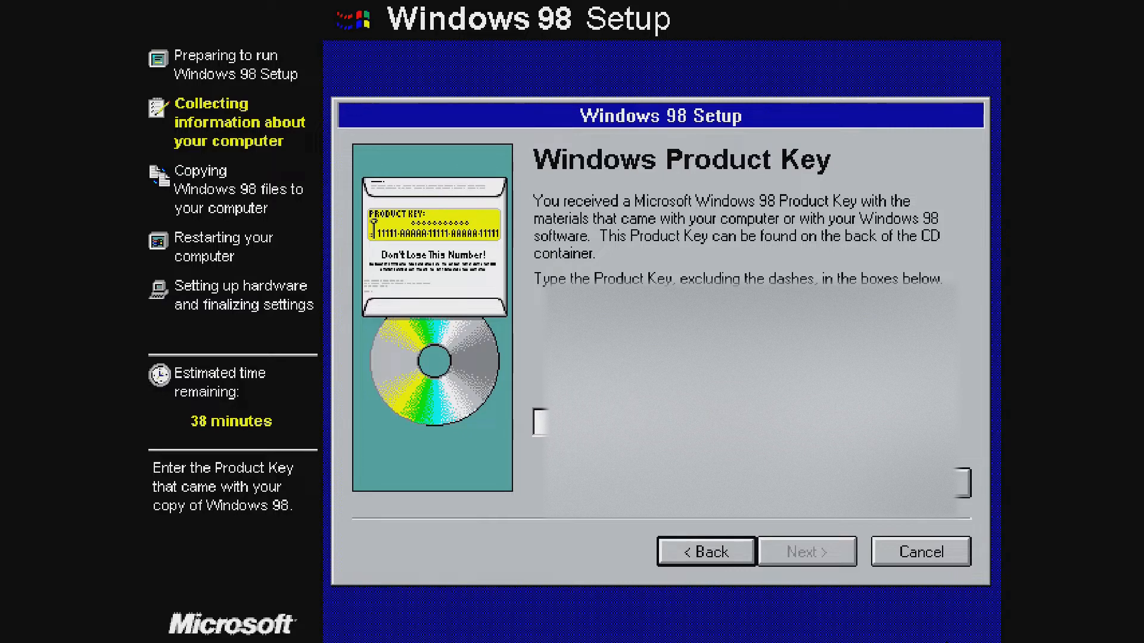
Enter the Windows 98 product key and submit it.
{"action": "type", "text": "F"}
{"action": "type", "text": "*"}
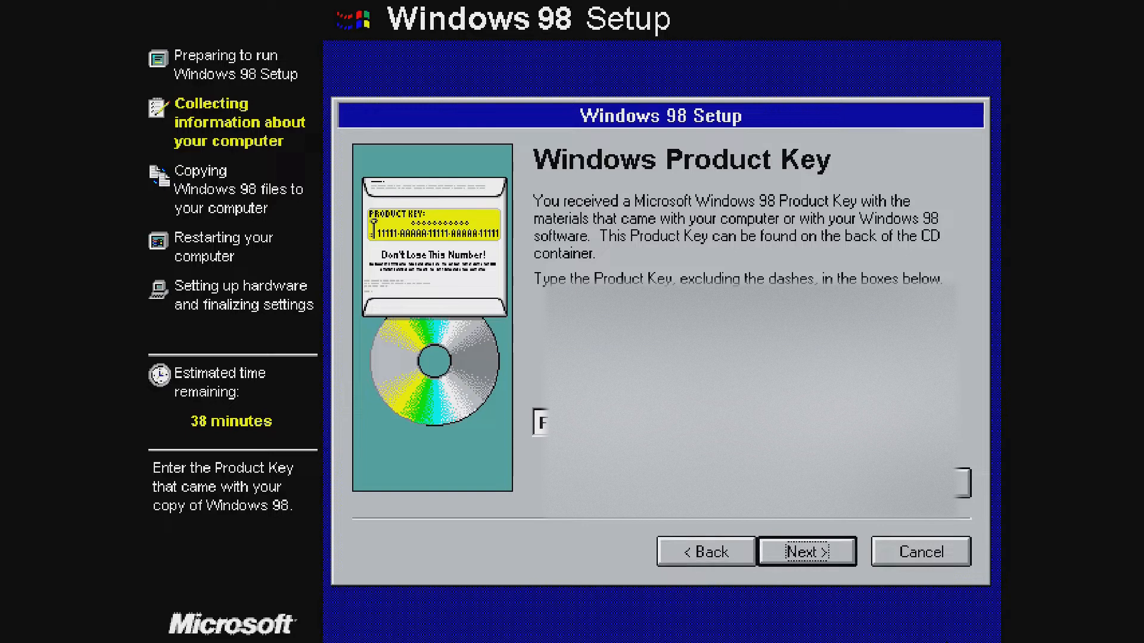
{"action": "left_click", "coordinate": [803, 556]}
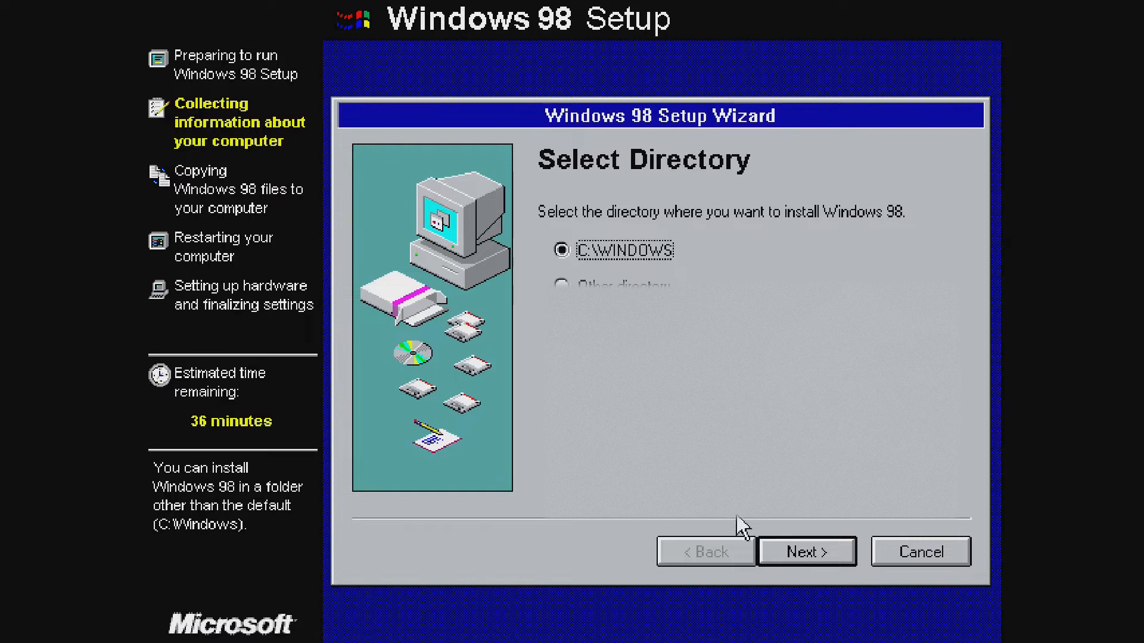
Keep the C:\WINDOWS folder and Typical setup, then enter the user's name and company.
{"action": "left_click", "coordinate": [833, 552]}
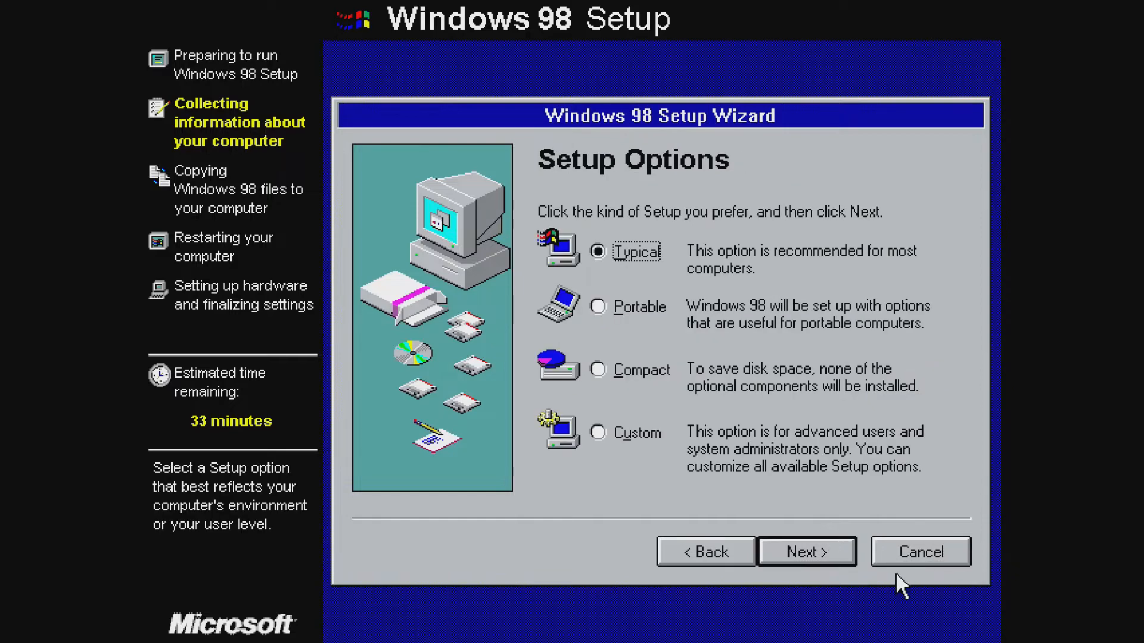
{"action": "left_click", "coordinate": [817, 558]}
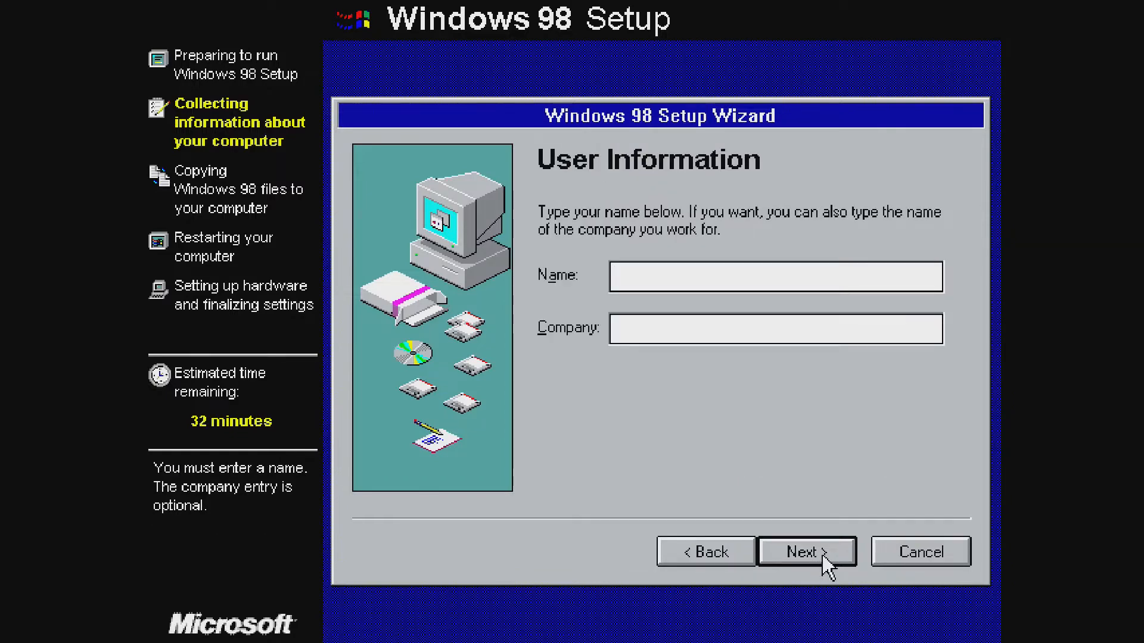
{"action": "type", "text": "Ace1000ks1975"}
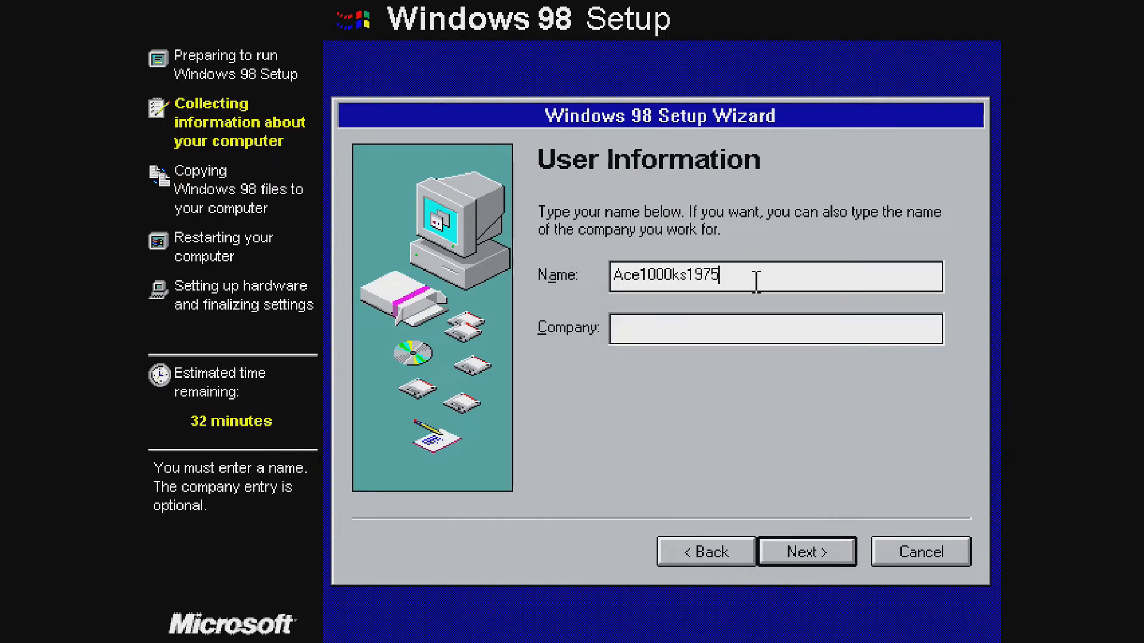
{"action": "left_click", "coordinate": [739, 327]}
{"action": "type", "text": "Ace1"}
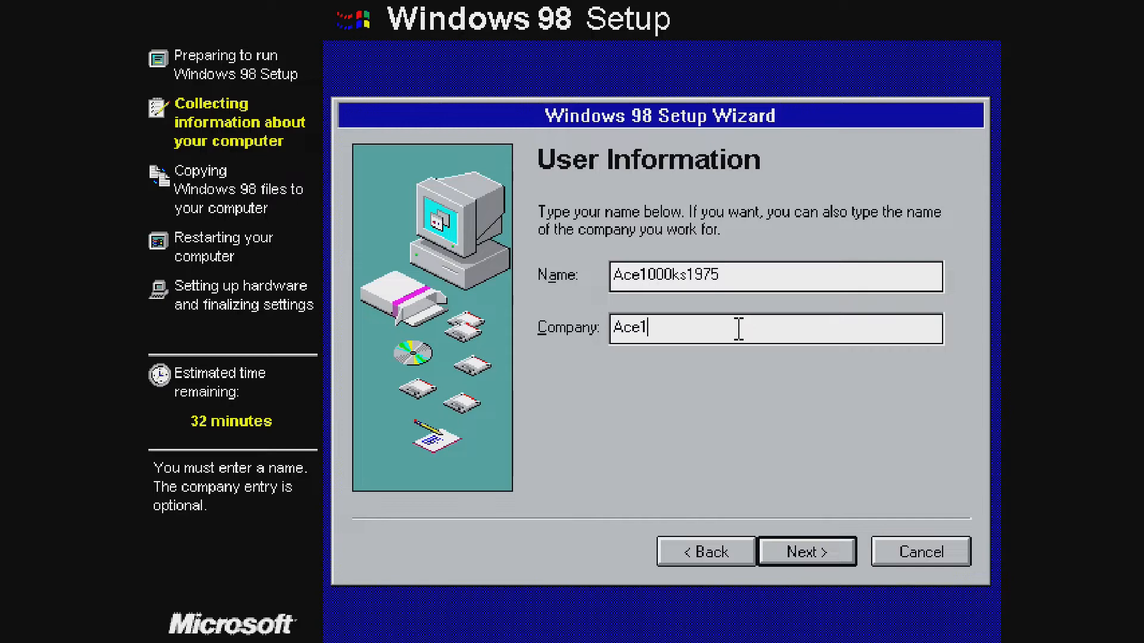
{"action": "type", "text": "000ks"}
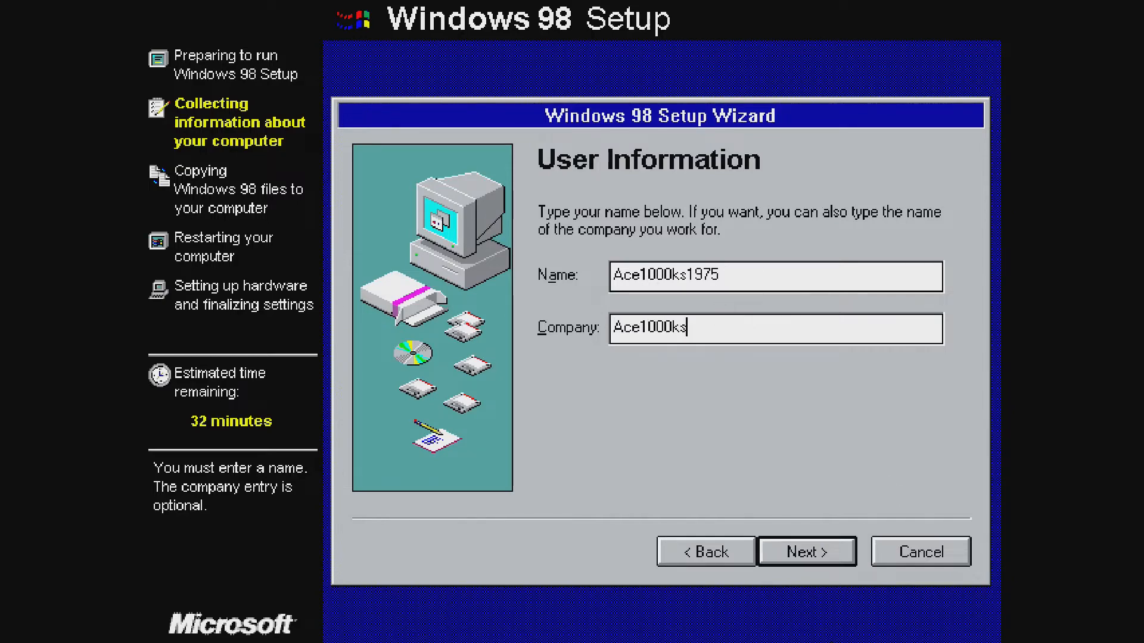
{"action": "left_click", "coordinate": [801, 553]}
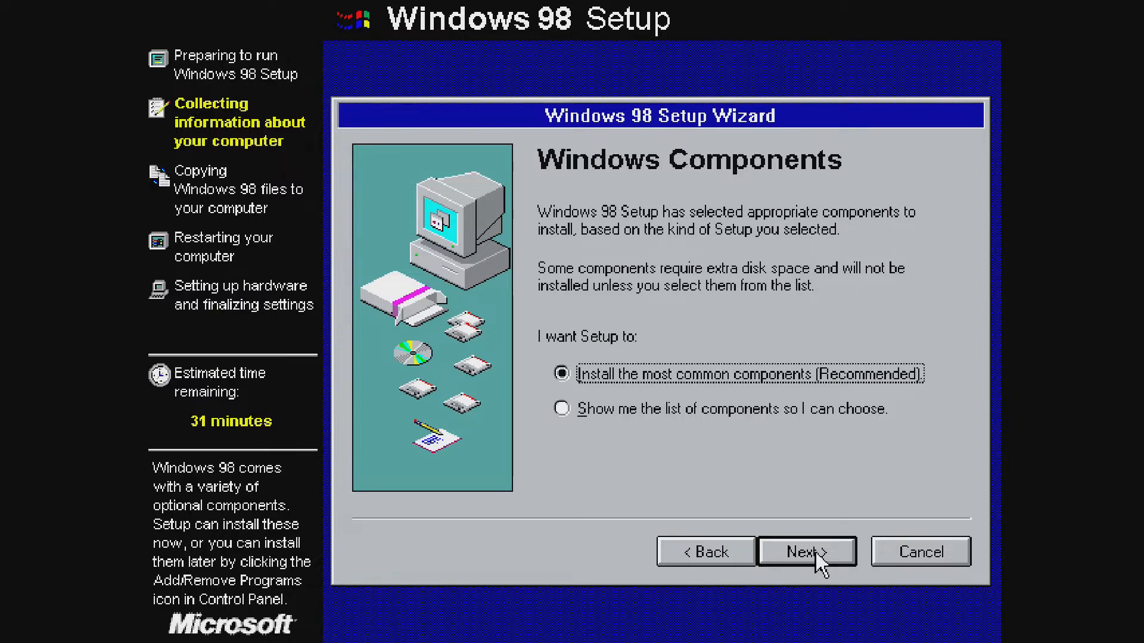
Accept the common components, suggested computer identification and United States location.
{"action": "left_click", "coordinate": [811, 554]}
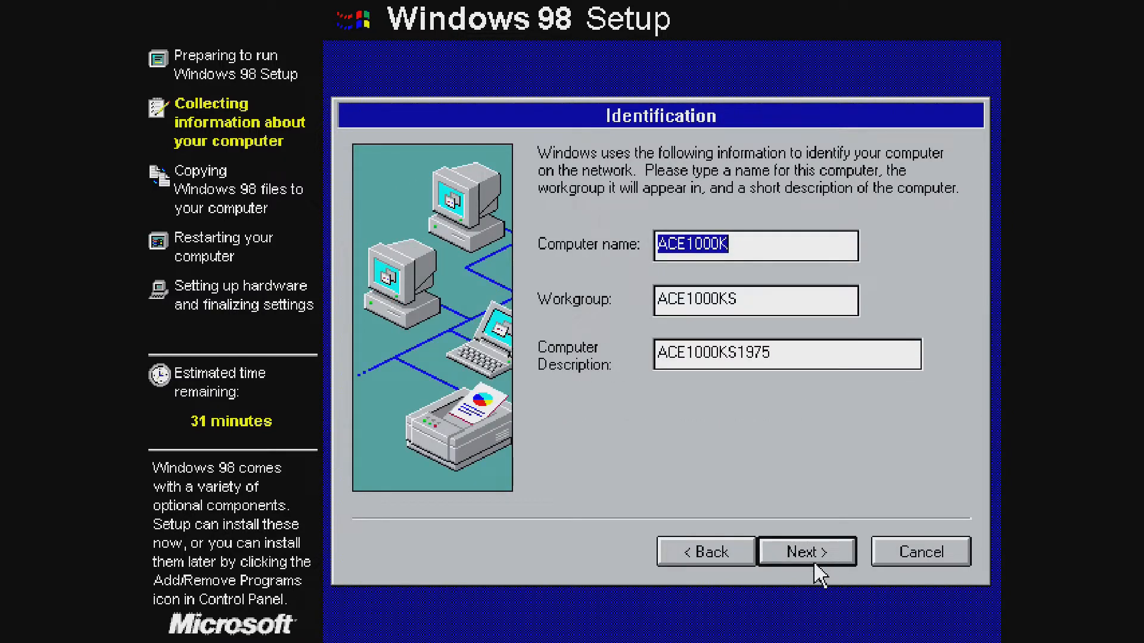
{"action": "left_click", "coordinate": [819, 565]}
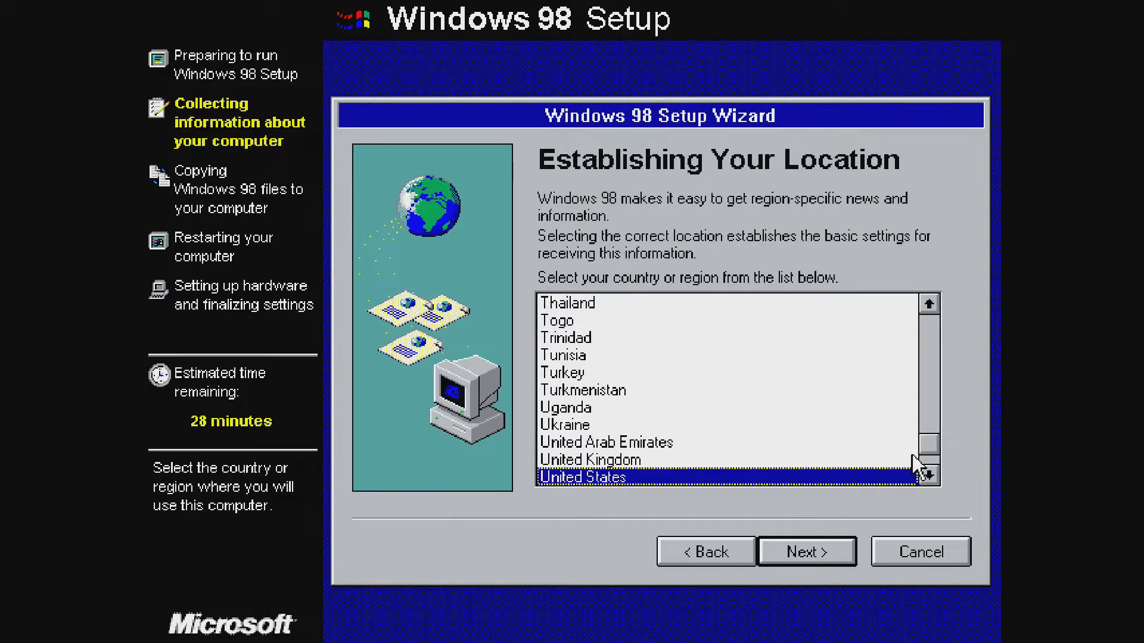
{"action": "left_click", "coordinate": [929, 477]}
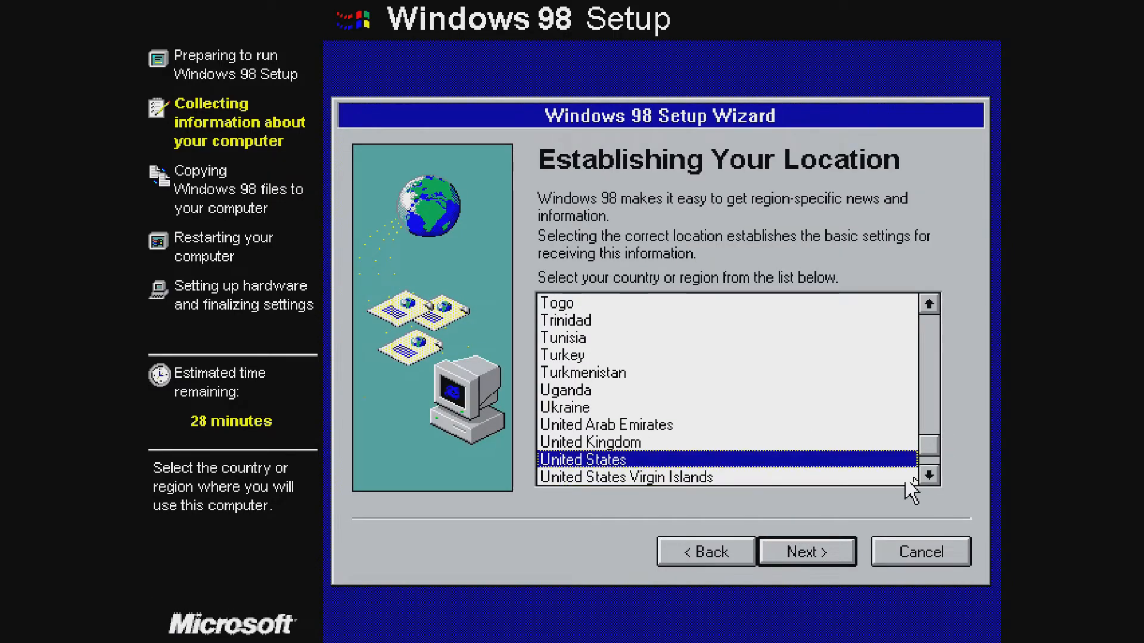
{"action": "left_click", "coordinate": [777, 573]}
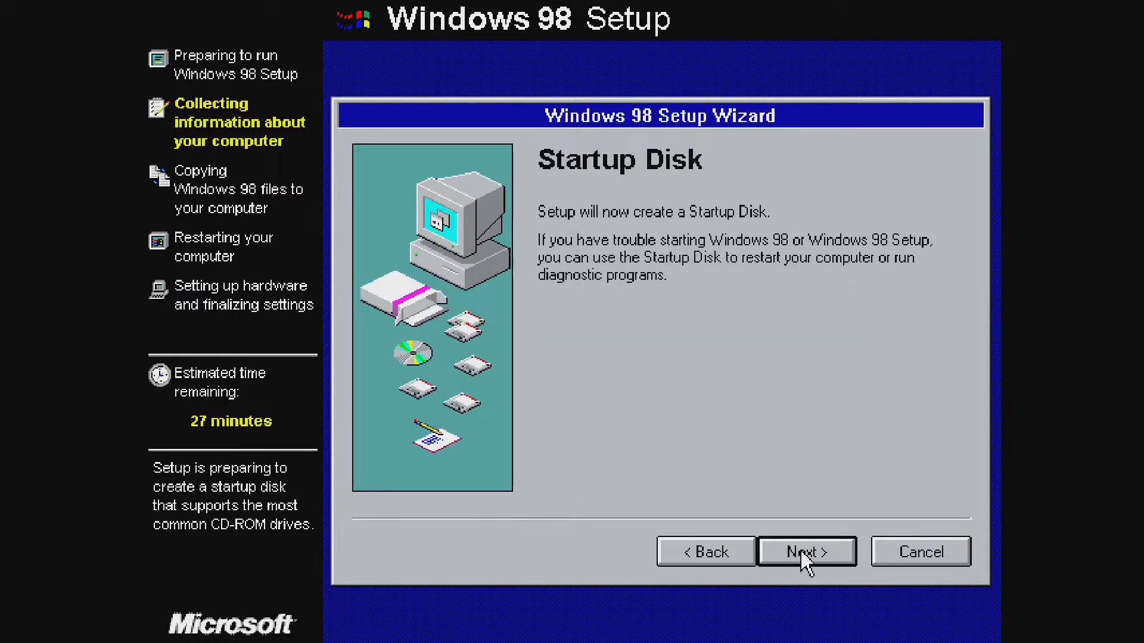
Skip creating a Windows 98 startup disk and dismiss the disk notice.
{"action": "left_click", "coordinate": [909, 544]}
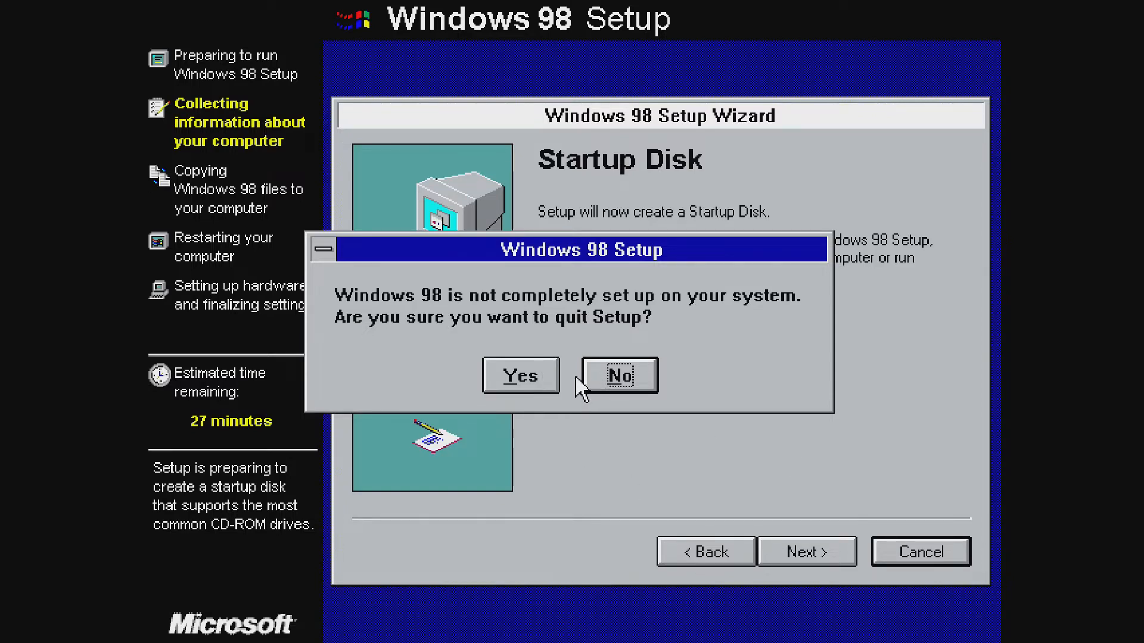
{"action": "left_click", "coordinate": [624, 370]}
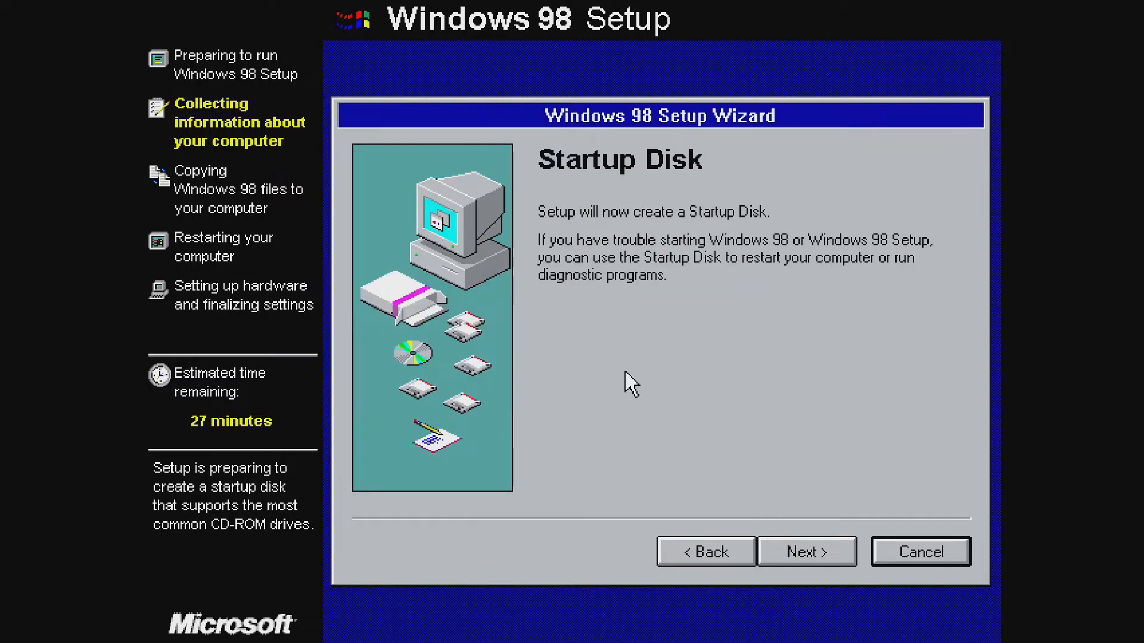
{"action": "left_click", "coordinate": [802, 548]}
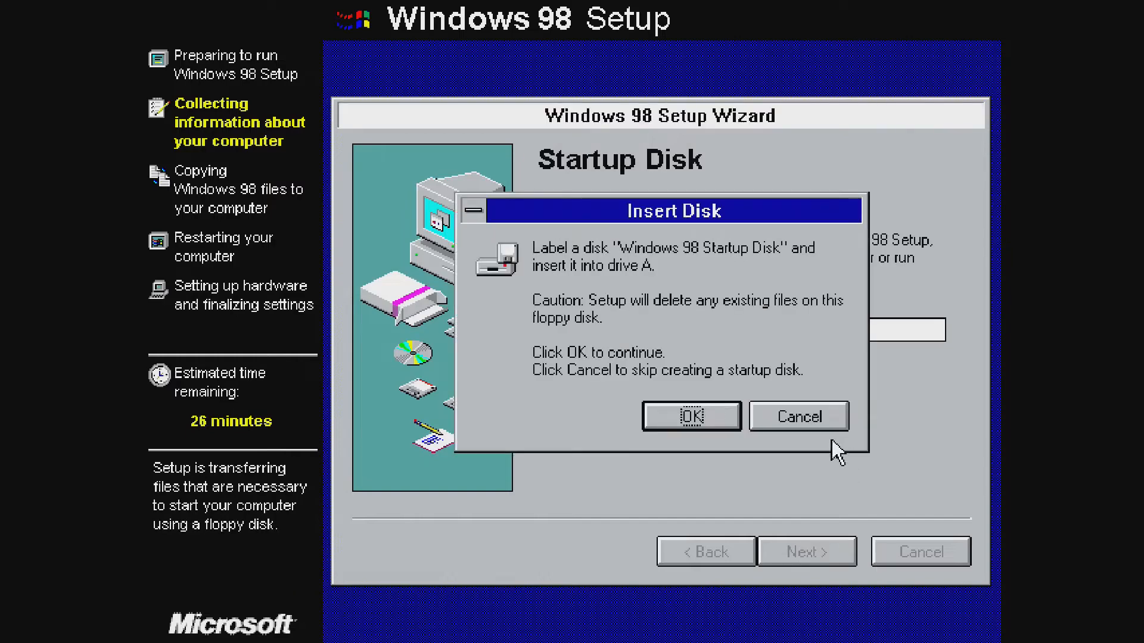
{"action": "left_click", "coordinate": [798, 419]}
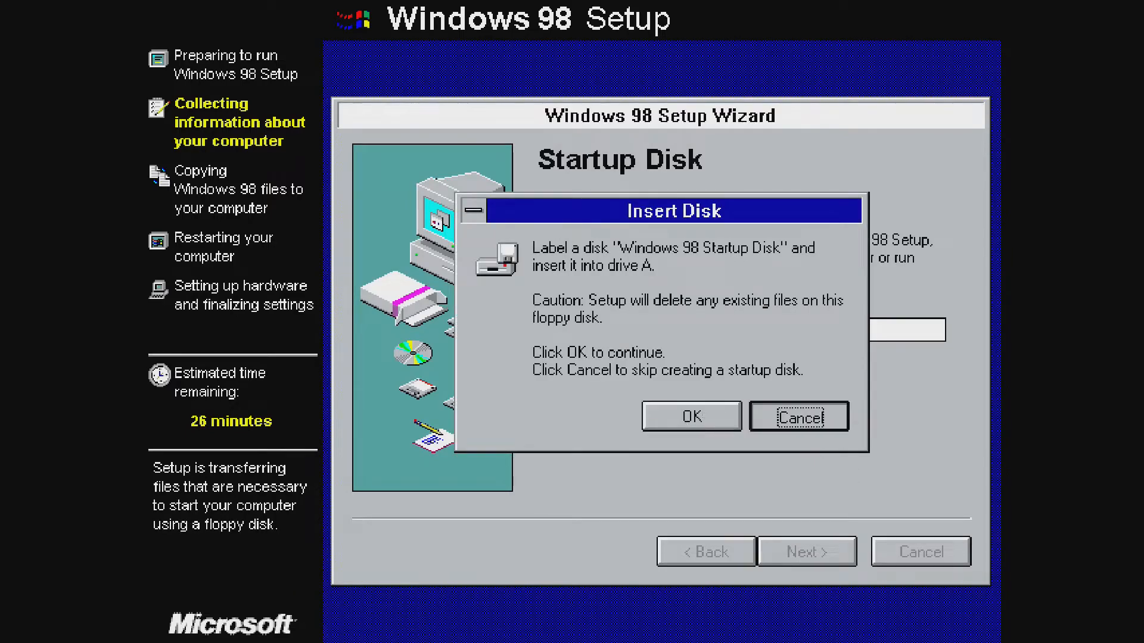
{"action": "left_click", "coordinate": [569, 364]}
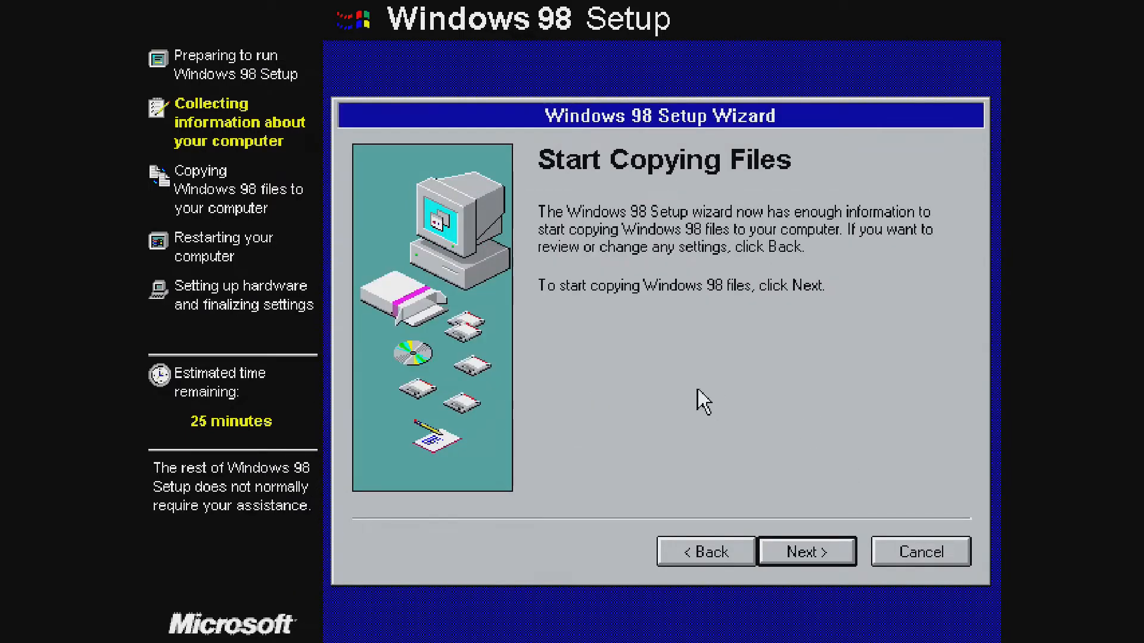
Start copying the Windows 98 files and agree to restart the computer immediately.
{"action": "left_click", "coordinate": [796, 563]}
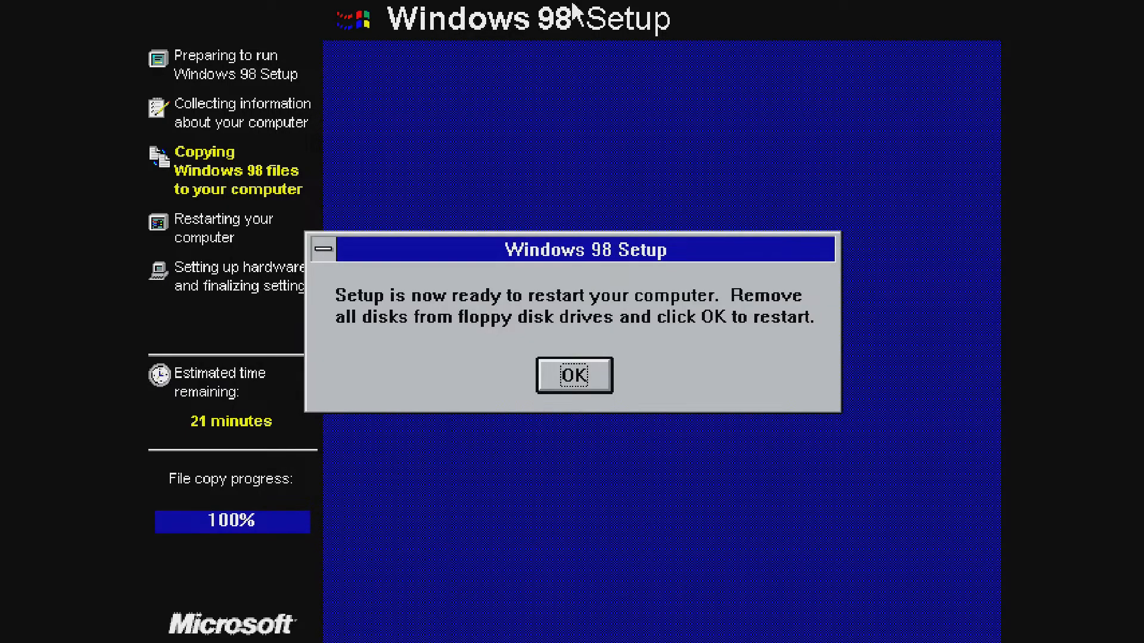
{"action": "left_click", "coordinate": [589, 387]}
{"action": "left_click", "coordinate": [603, 390]}
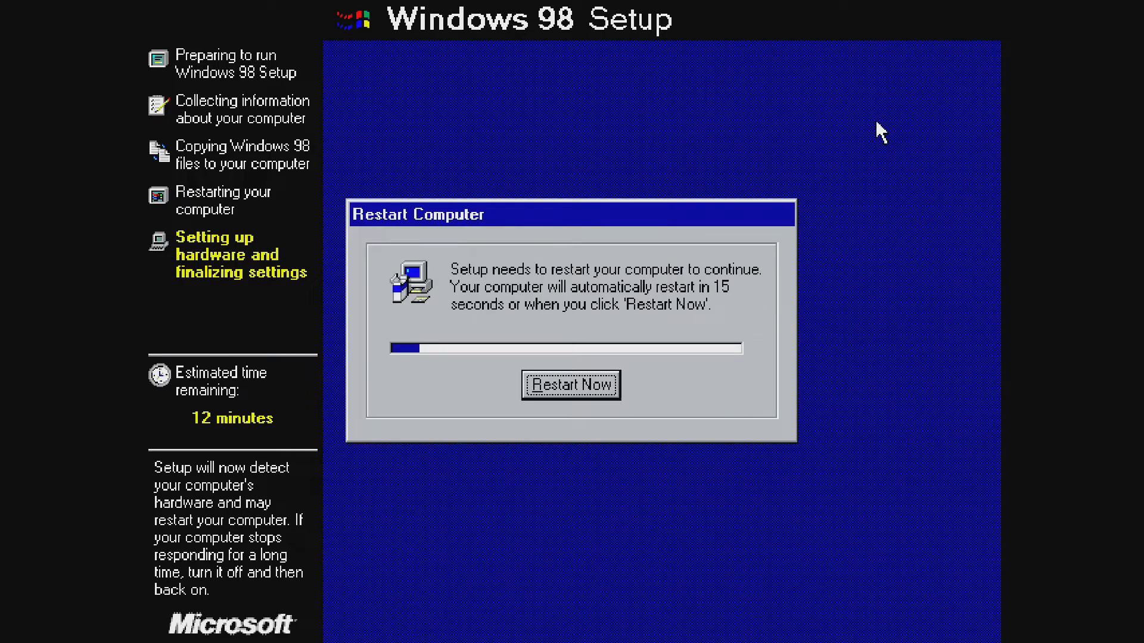
Restart now from the Restart Computer dialog without waiting for the countdown.
{"action": "left_click", "coordinate": [595, 387]}
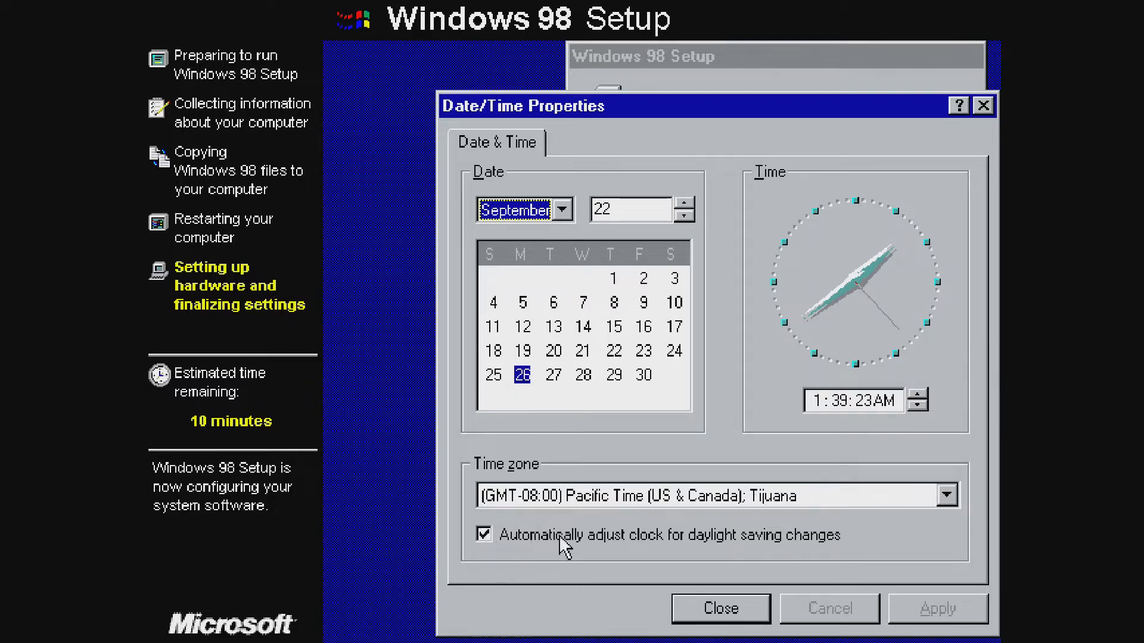
Keep Pacific Time with automatic daylight-saving adjustment on, apply it and close Date/Time Properties.
{"action": "left_click", "coordinate": [497, 537]}
{"action": "left_click", "coordinate": [493, 535]}
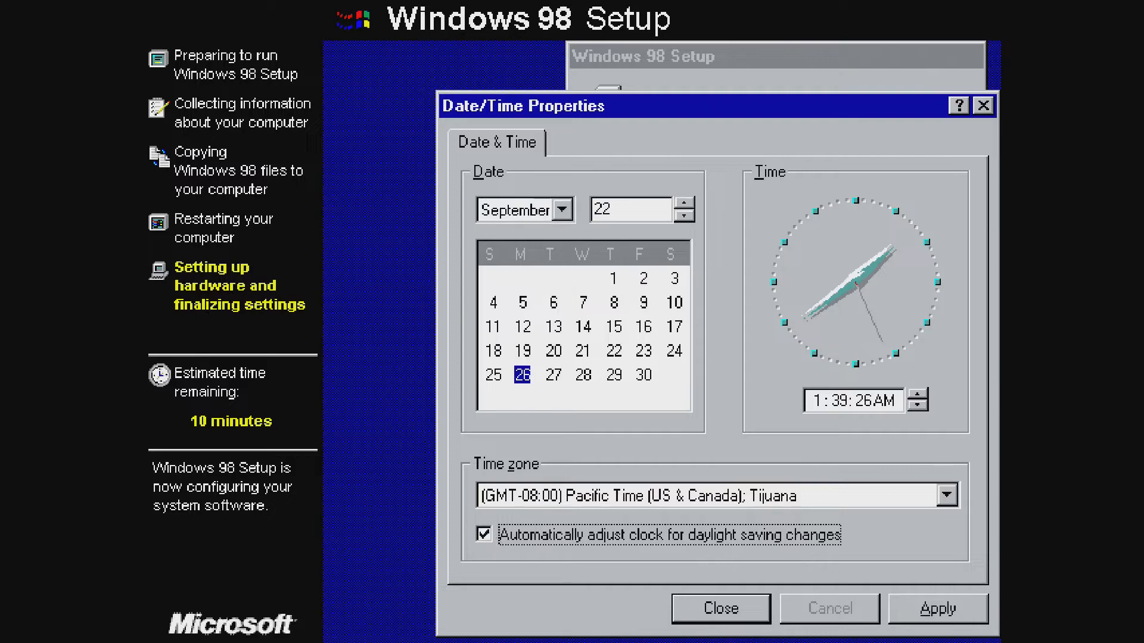
{"action": "left_click", "coordinate": [939, 607]}
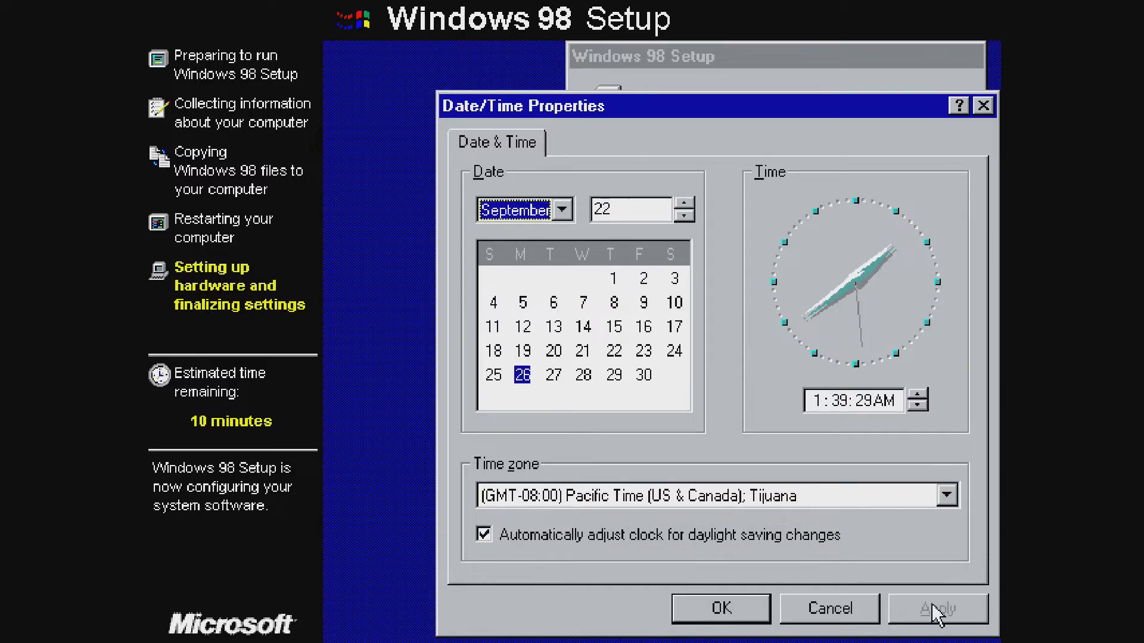
{"action": "left_click", "coordinate": [718, 609]}
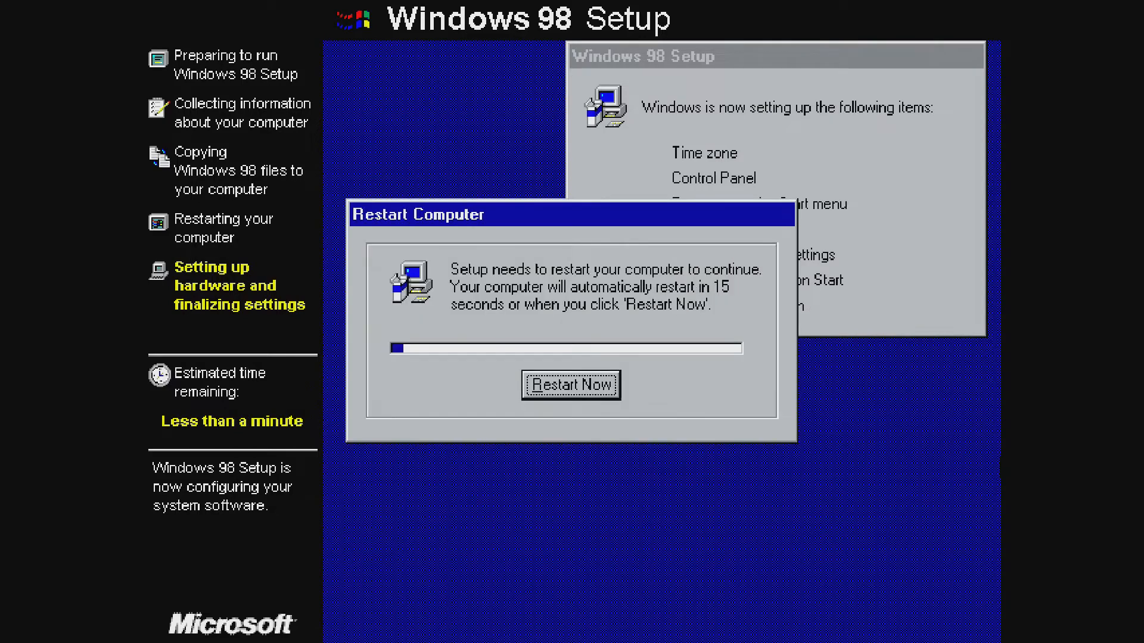
Once Setup finishes configuring items, choose Restart Now in the Restart Computer prompt.
{"action": "left_click", "coordinate": [604, 384]}
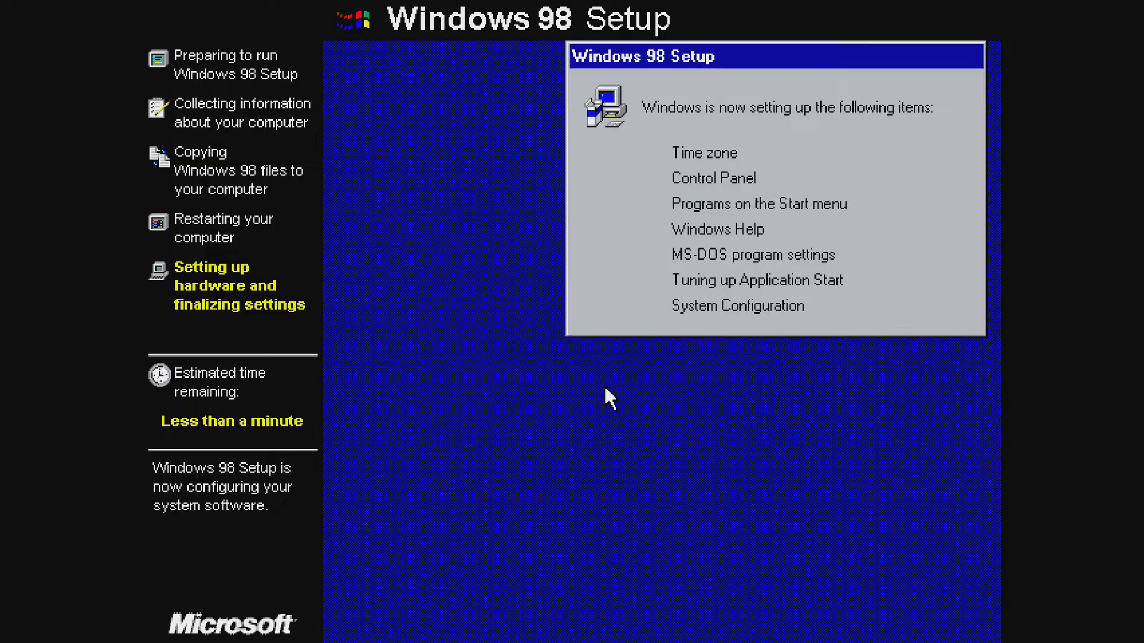
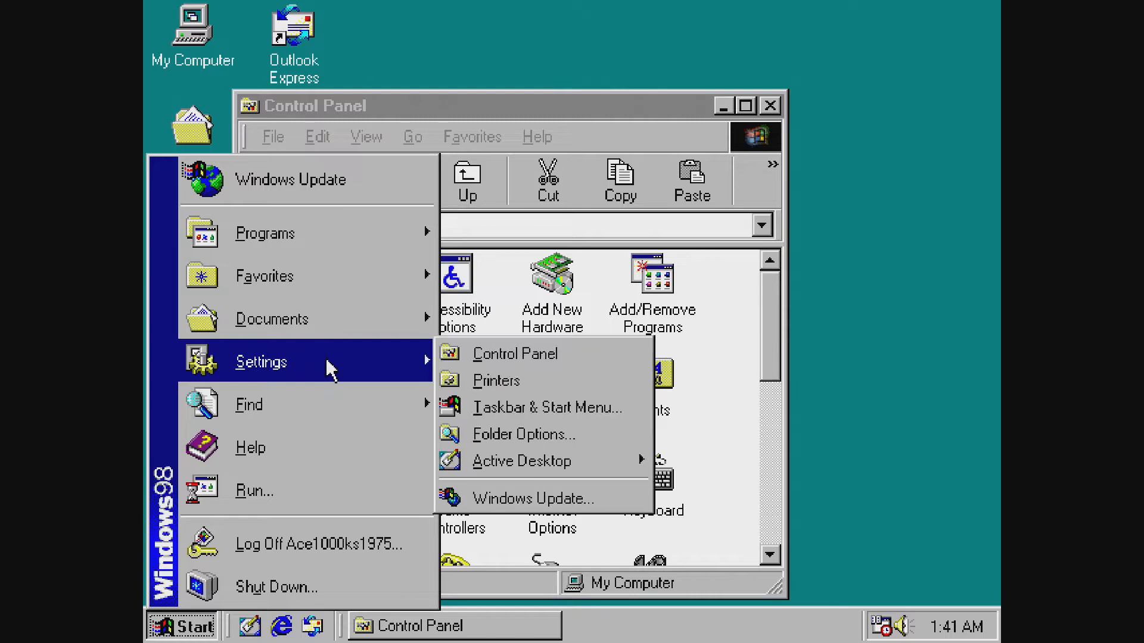
Open the Display settings' Settings tab from a maximized Control Panel.
{"action": "left_click", "coordinate": [471, 357]}
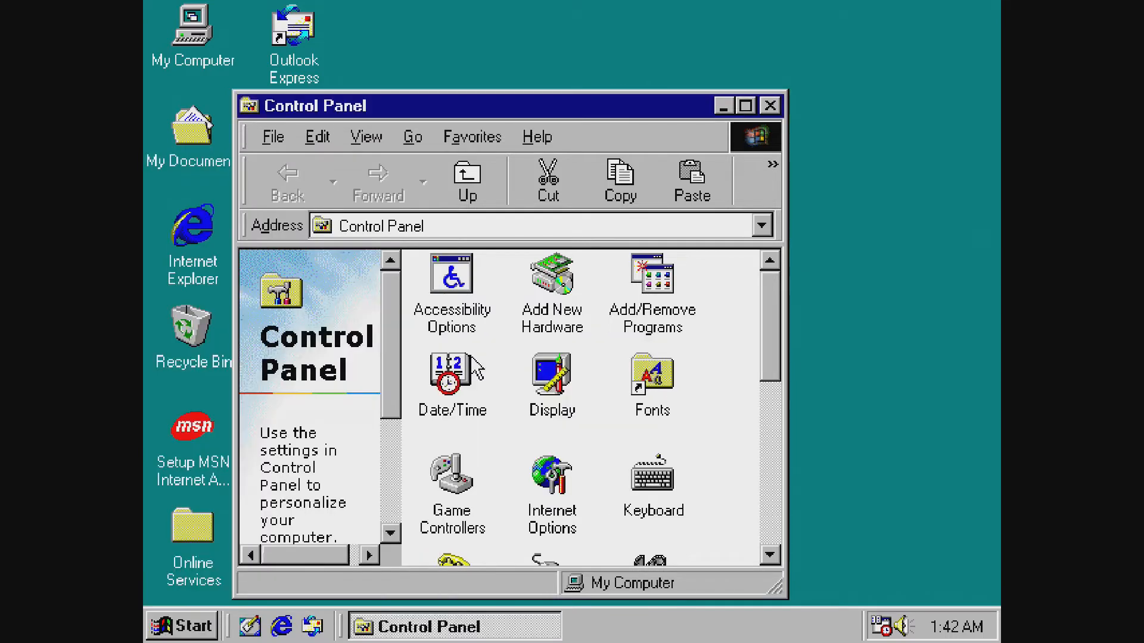
{"action": "left_click", "coordinate": [749, 106]}
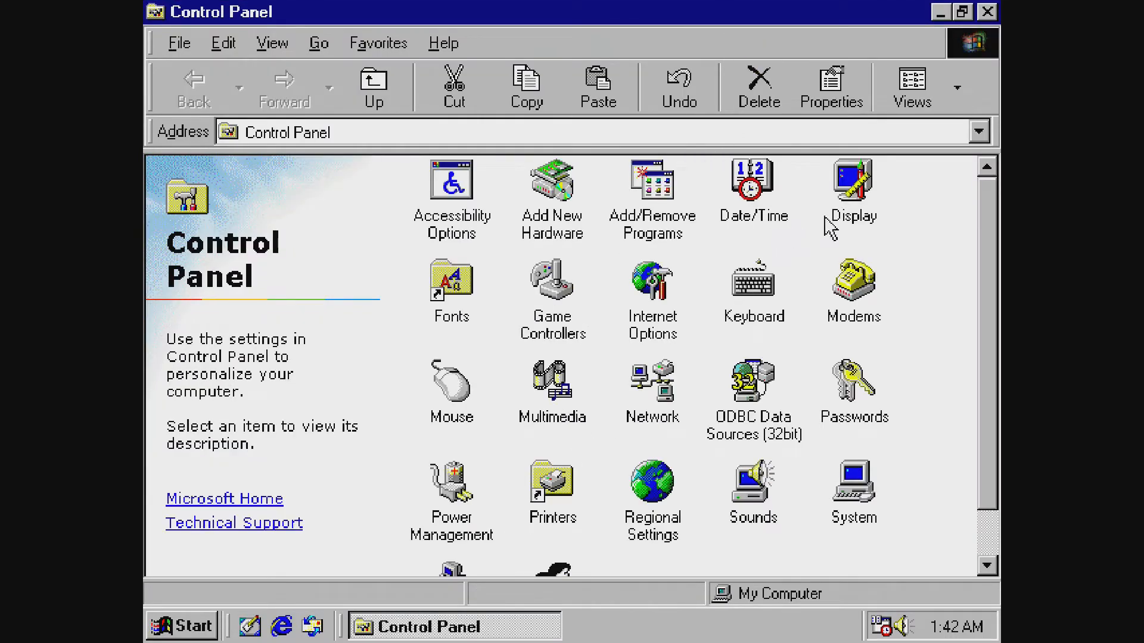
{"action": "double_click", "coordinate": [851, 212]}
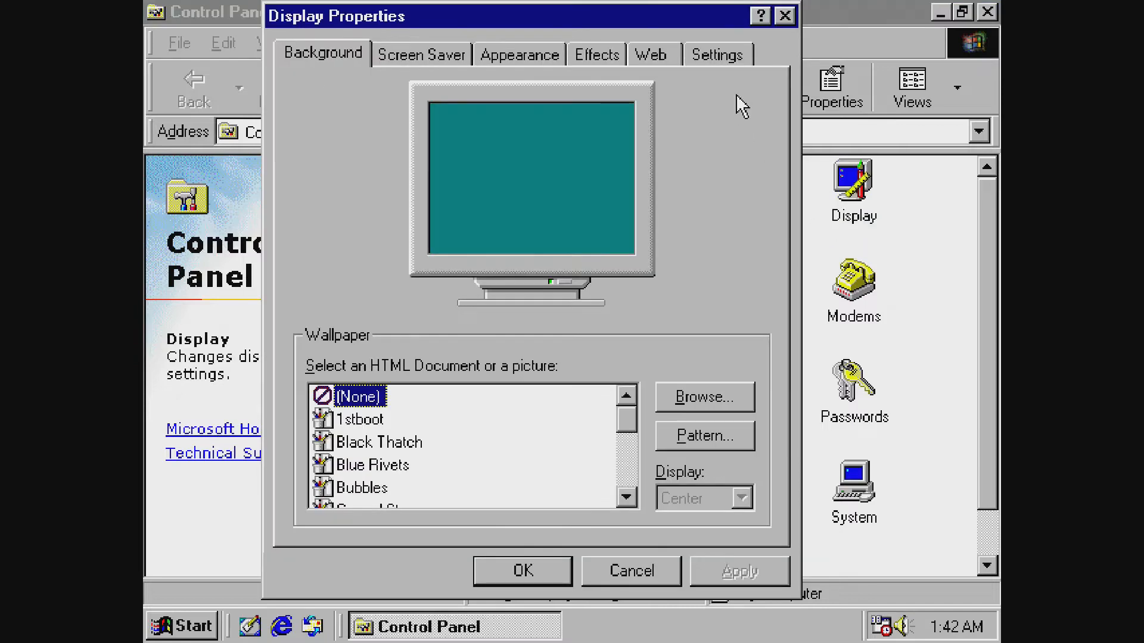
{"action": "left_click", "coordinate": [738, 52]}
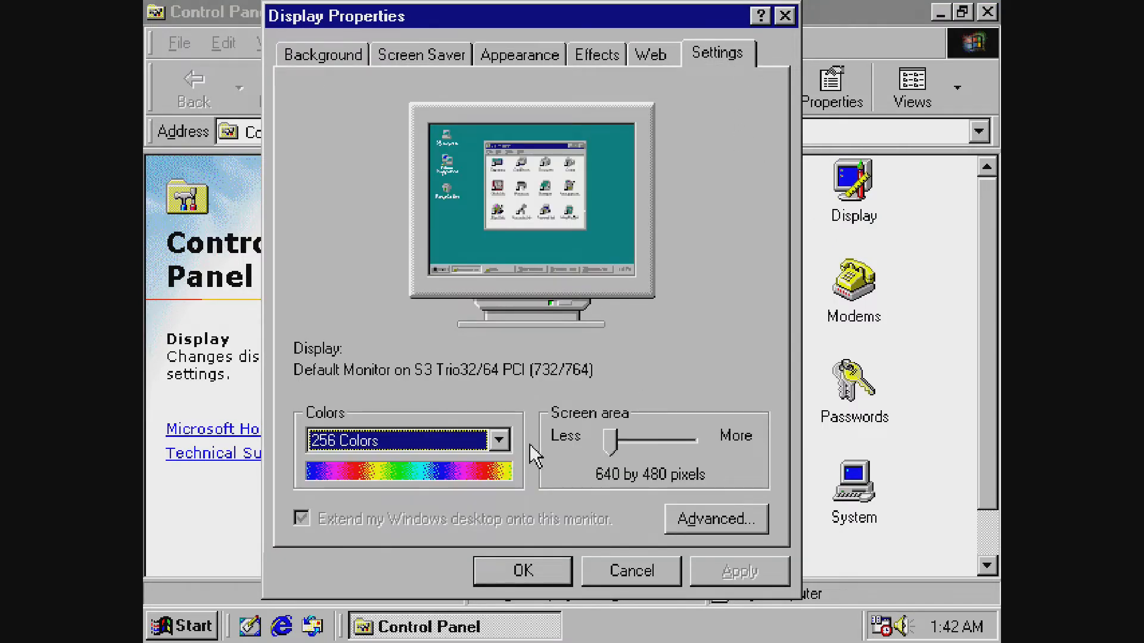
Set 1024 by 768 at High Color (16 bit), apply, and accept the restart warning.
{"action": "left_click", "coordinate": [633, 441]}
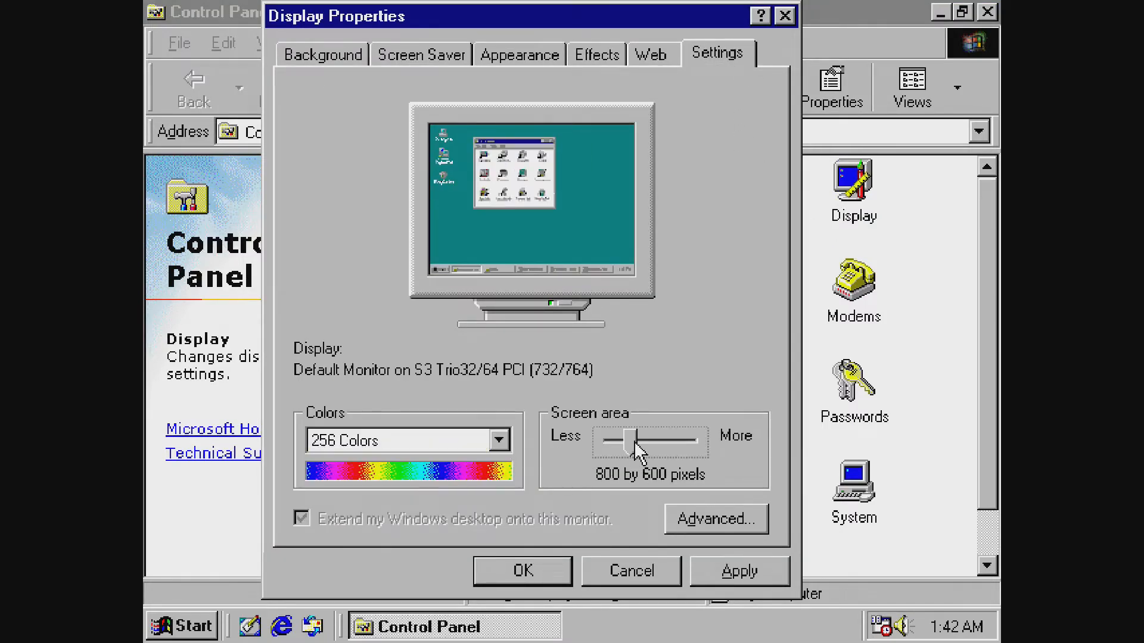
{"action": "left_click", "coordinate": [640, 442]}
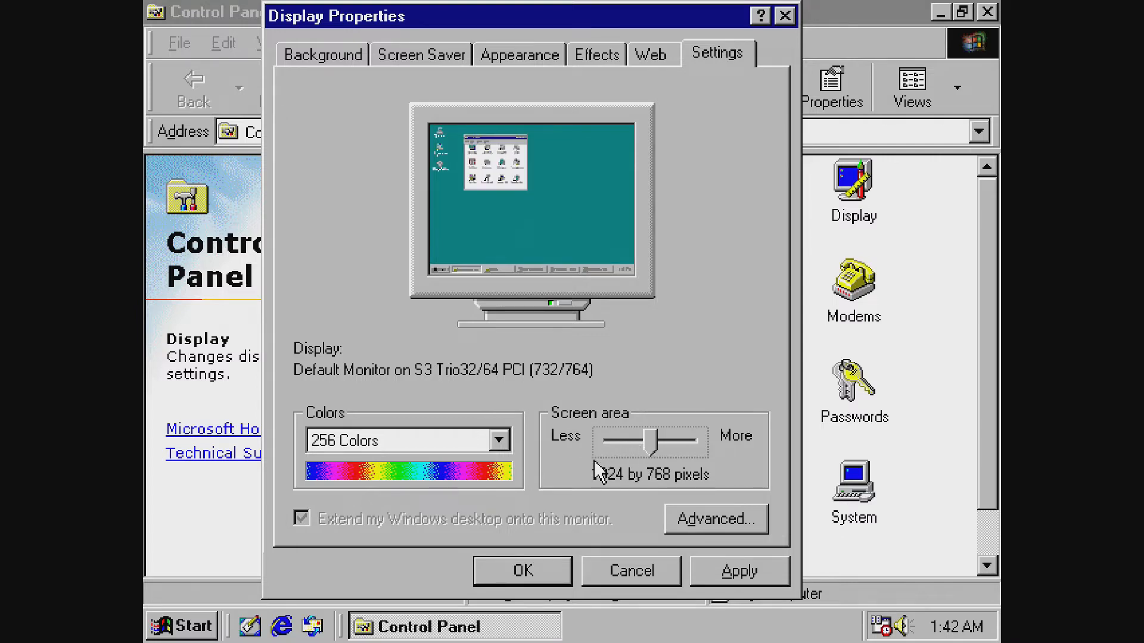
{"action": "left_click", "coordinate": [507, 442]}
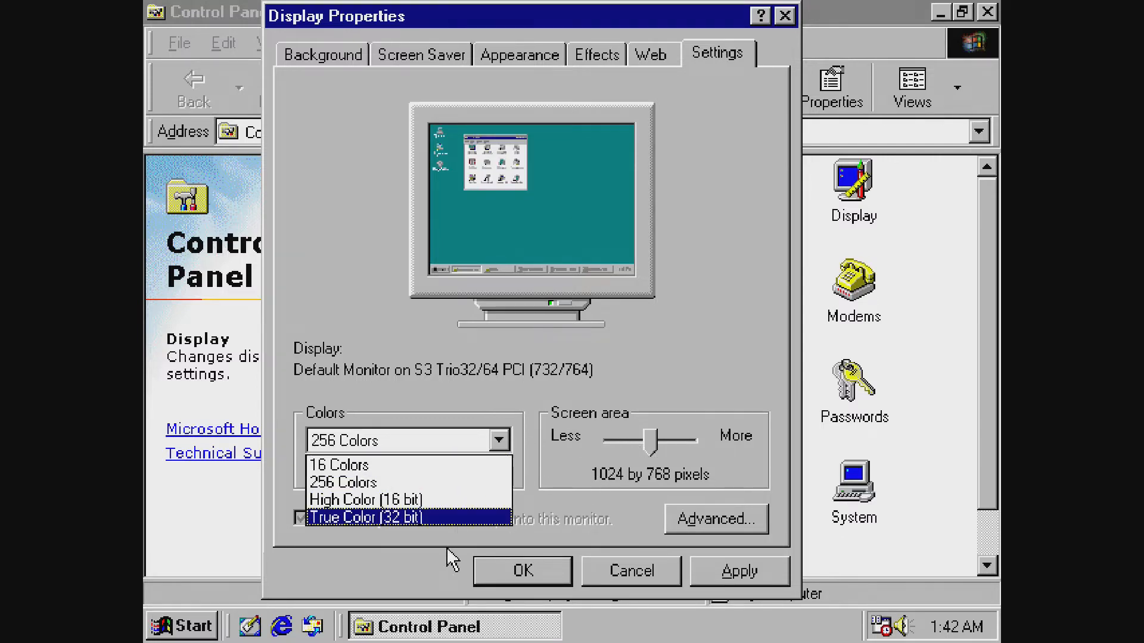
{"action": "left_click", "coordinate": [456, 503]}
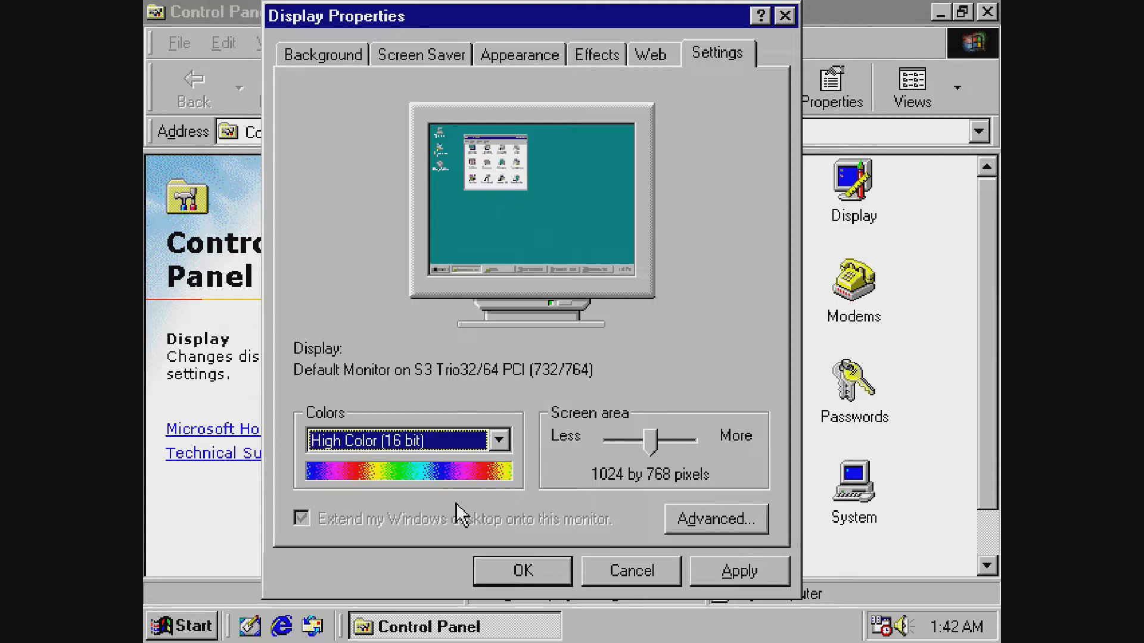
{"action": "left_click", "coordinate": [498, 440]}
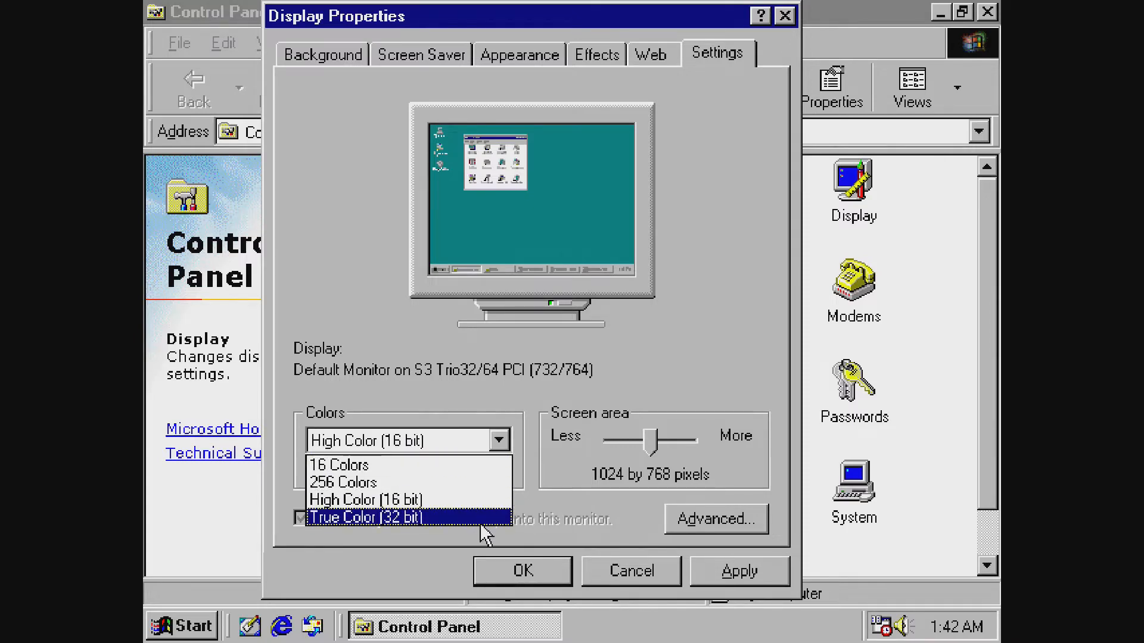
{"action": "left_click", "coordinate": [485, 516]}
{"action": "left_click", "coordinate": [646, 446]}
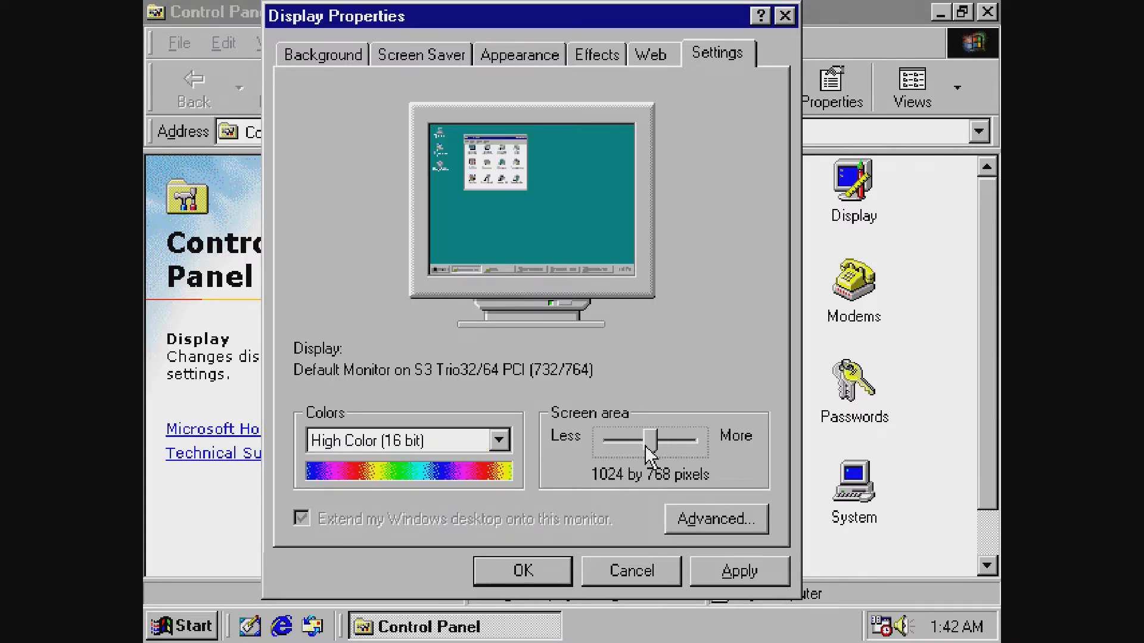
{"action": "left_click", "coordinate": [499, 440]}
{"action": "left_click", "coordinate": [503, 496]}
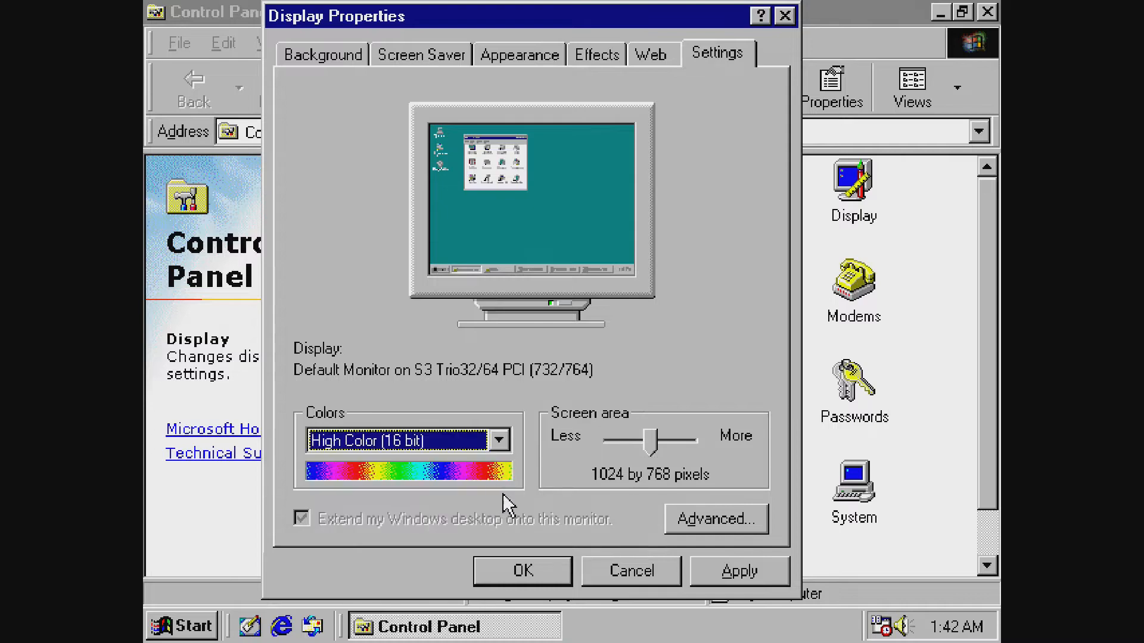
{"action": "left_click", "coordinate": [739, 572]}
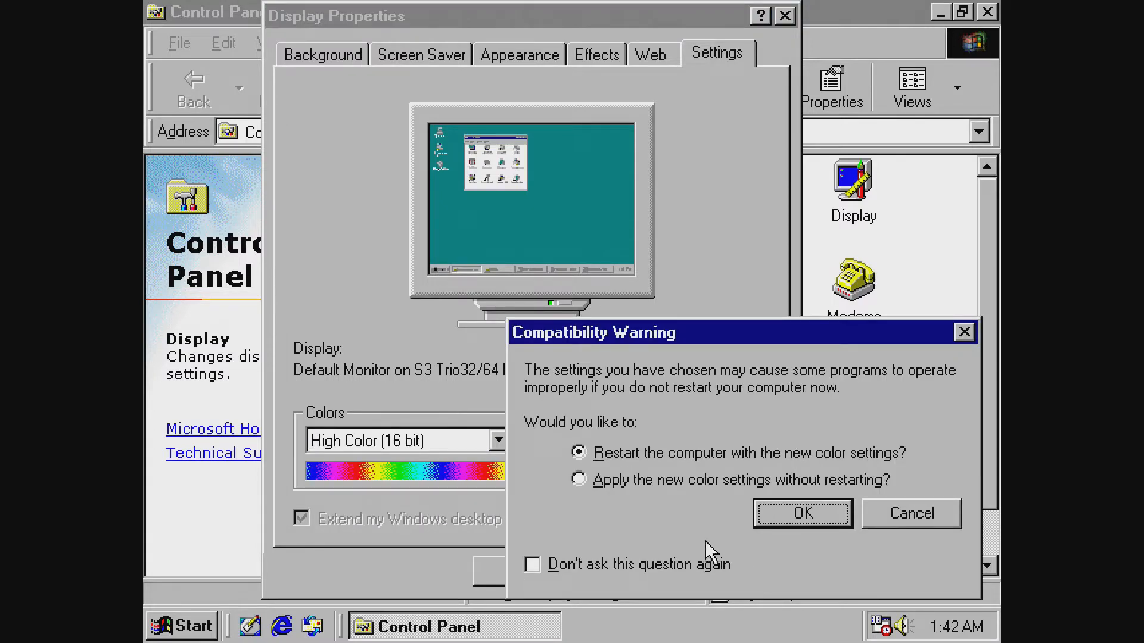
{"action": "left_click", "coordinate": [755, 514]}
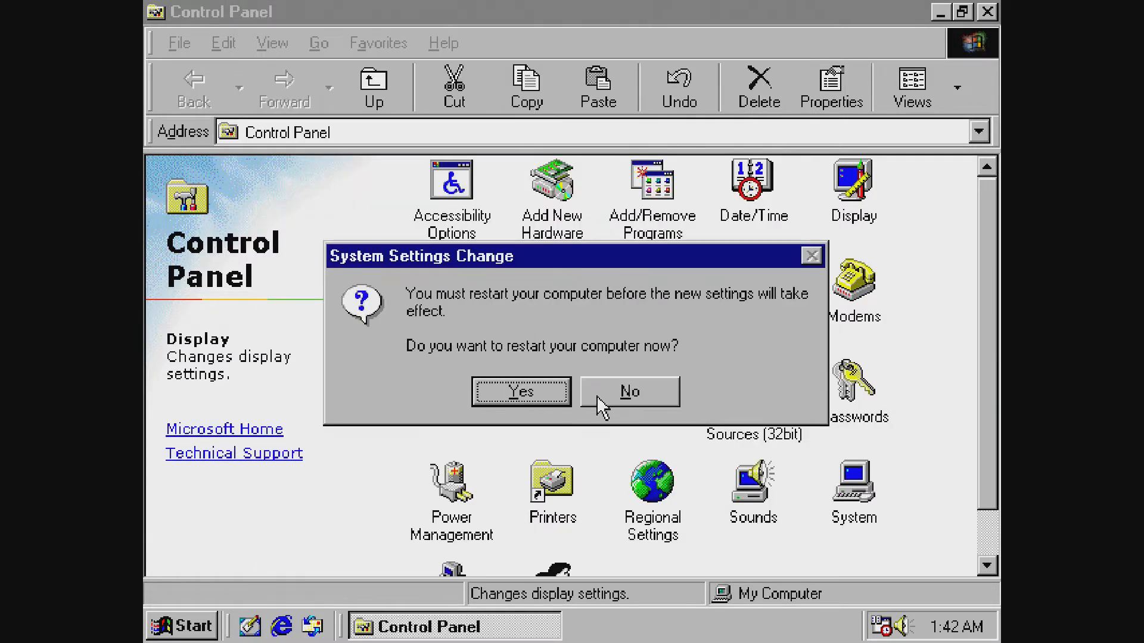
Confirm the Windows 98 restart with Yes and close the maximized Control Panel.
{"action": "left_click", "coordinate": [521, 391]}
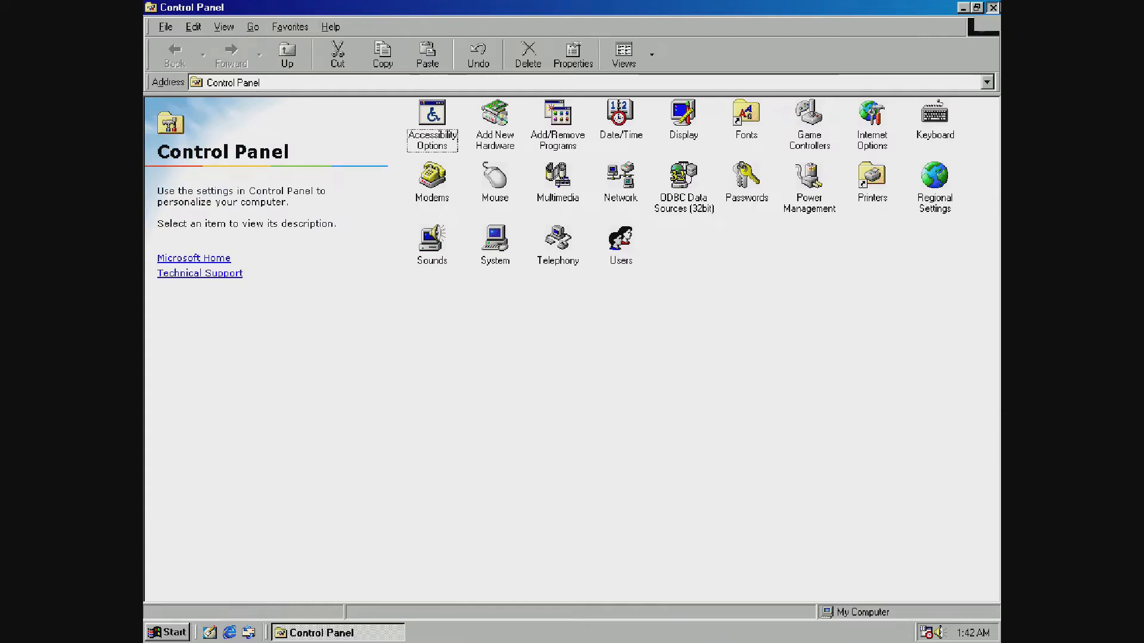
{"action": "left_click", "coordinate": [998, 4]}
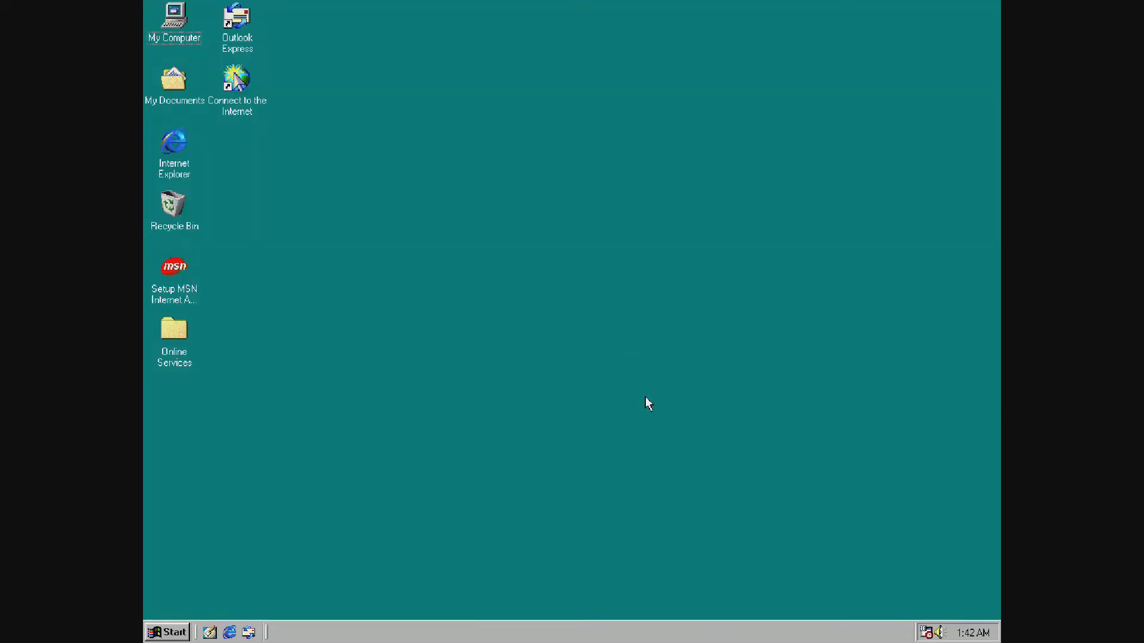
Turn off Game Focus and reach DOSBox-Pure's System Options through Quick Menu > Options.
{"action": "key", "text": "Scroll_Lock"}
{"action": "key", "text": "F1"}
{"action": "key", "text": "Down"}
{"action": "key", "text": "Down"}
{"action": "key", "text": "Down"}
{"action": "key", "text": "Down"}
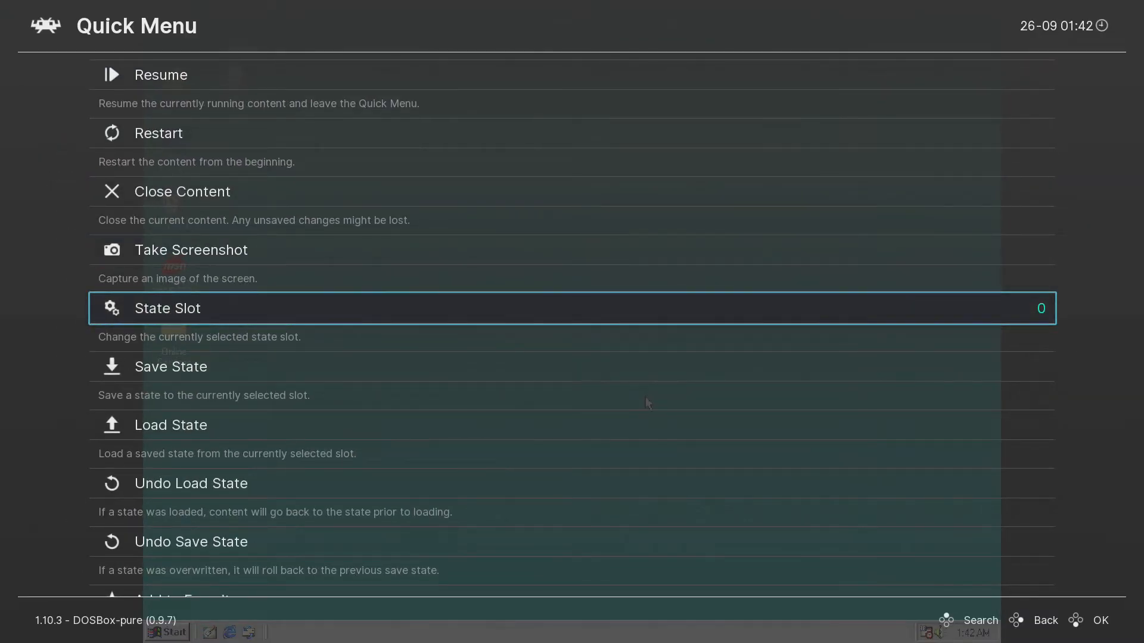
{"action": "key", "text": "Down"}
{"action": "key", "text": "Down"}
{"action": "key", "text": "Down"}
{"action": "key", "text": "Down"}
{"action": "key", "text": "Down"}
{"action": "key", "text": "Down"}
{"action": "key", "text": "Down"}
{"action": "key", "text": "Down"}
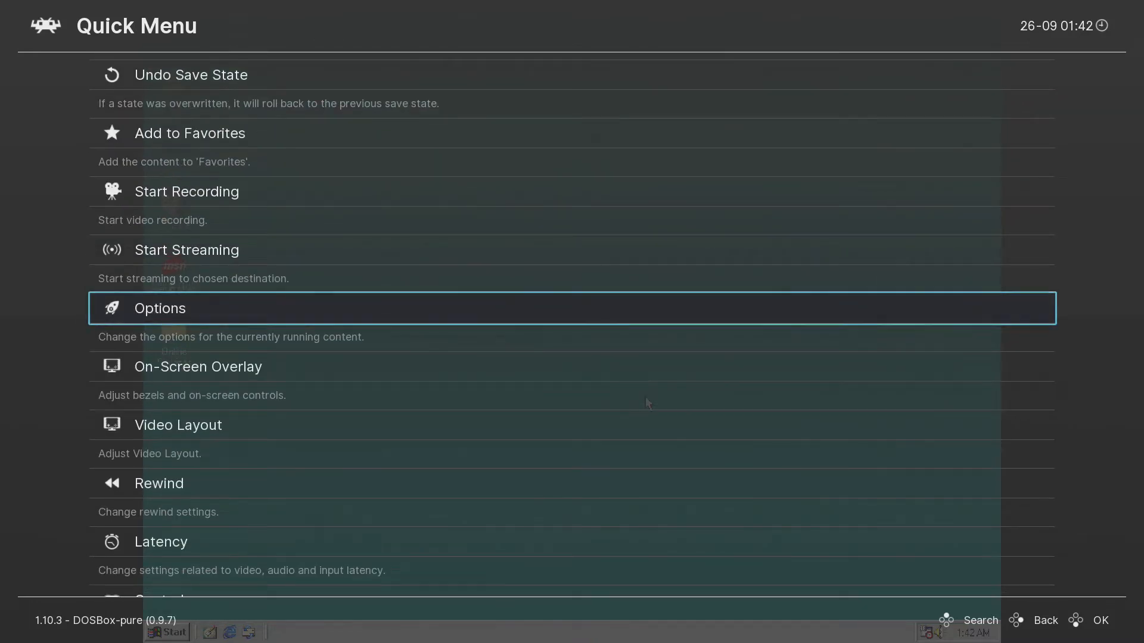
{"action": "key", "text": "Return"}
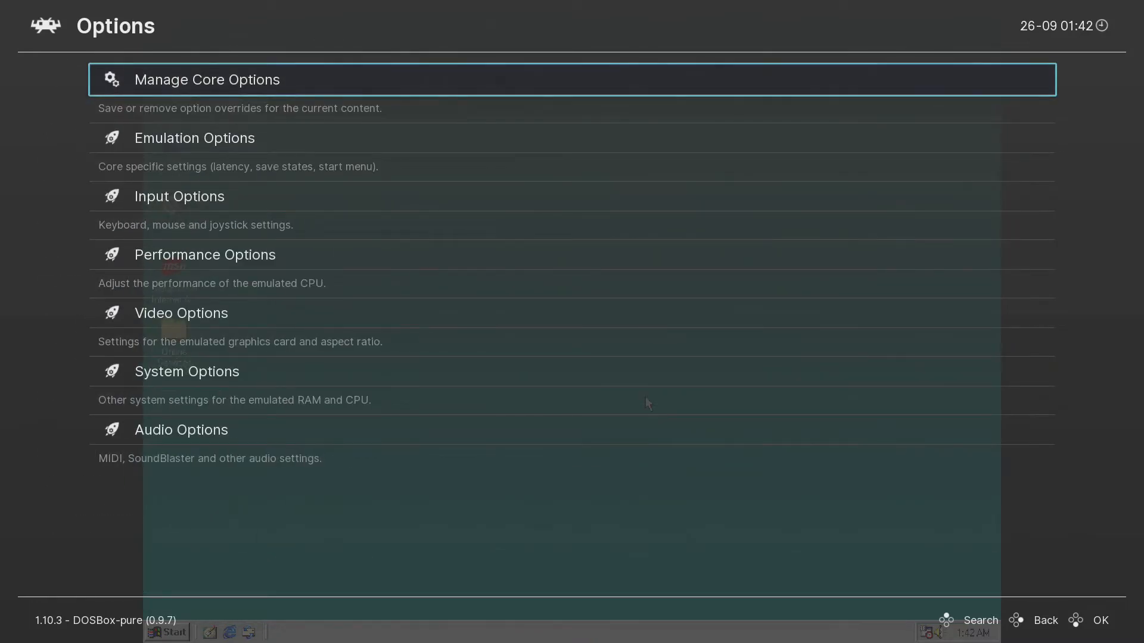
{"action": "key", "text": "Down"}
{"action": "key", "text": "Down"}
{"action": "key", "text": "Down"}
{"action": "key", "text": "Down"}
{"action": "key", "text": "Down"}
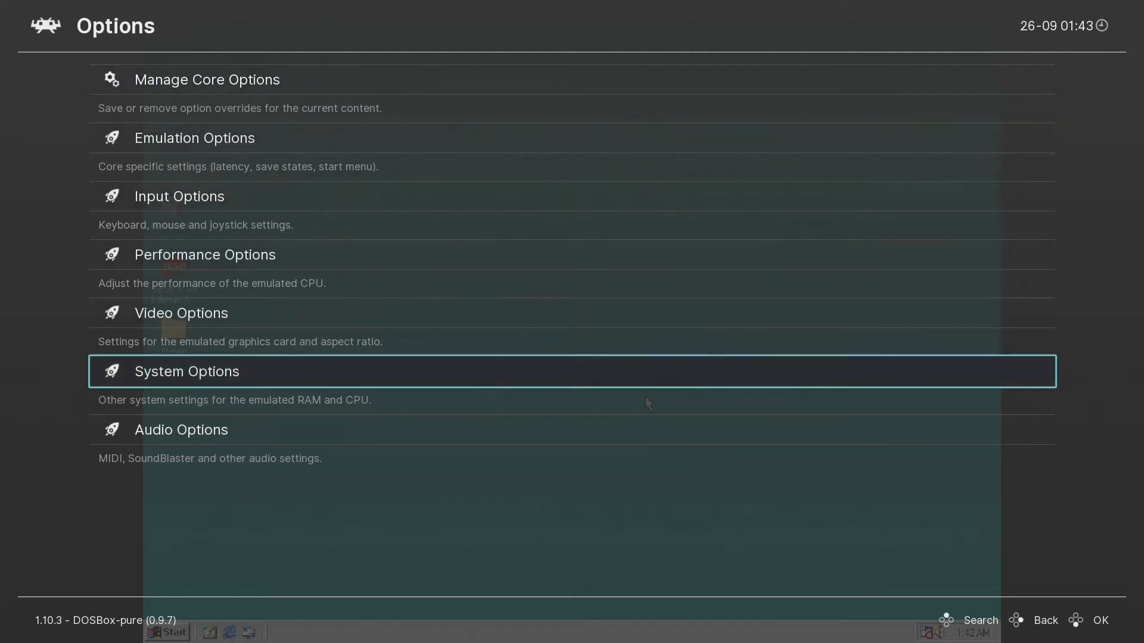
{"action": "key", "text": "Return"}
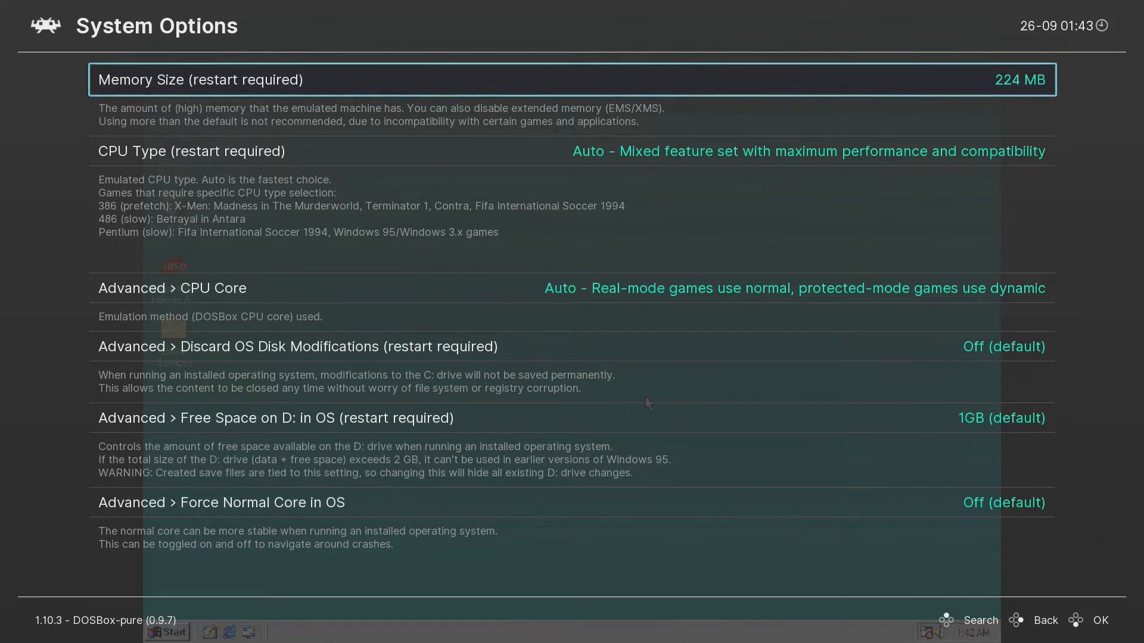
Set DOSBox-Pure Memory Size to 128 MB.
{"action": "key", "text": "Left"}
{"action": "key", "text": "Left"}
{"action": "key", "text": "Right"}
{"action": "key", "text": "Down"}
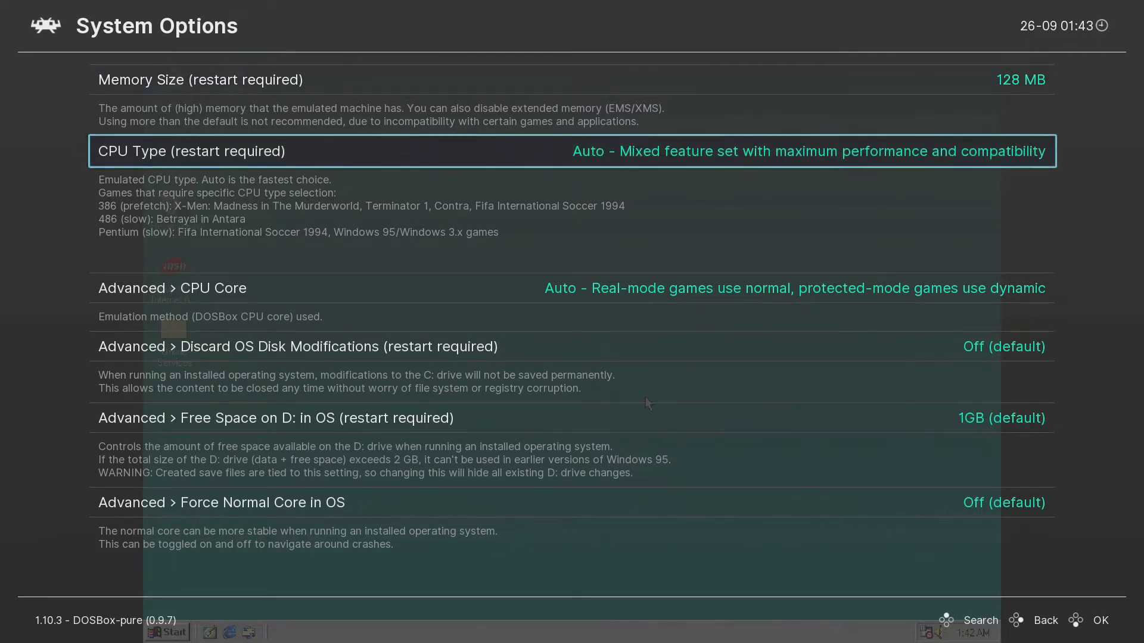
{"action": "key", "text": "Down"}
{"action": "key", "text": "Down"}
{"action": "key", "text": "Up"}
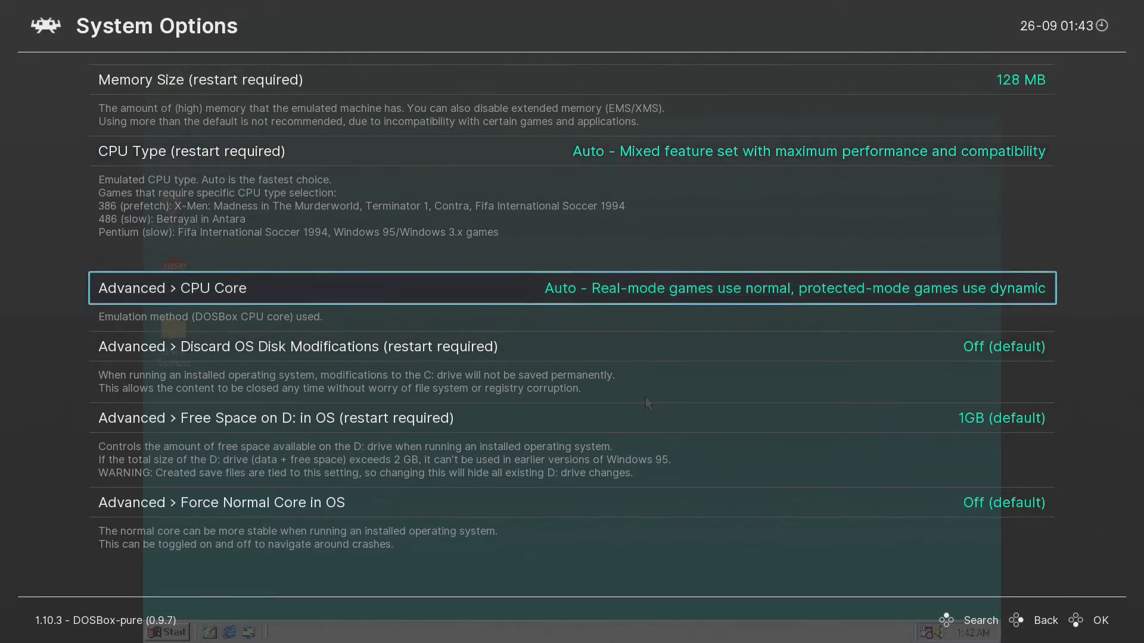
Set Free Space on D: to 4GB and return to the options categories.
{"action": "key", "text": "Down"}
{"action": "key", "text": "Down"}
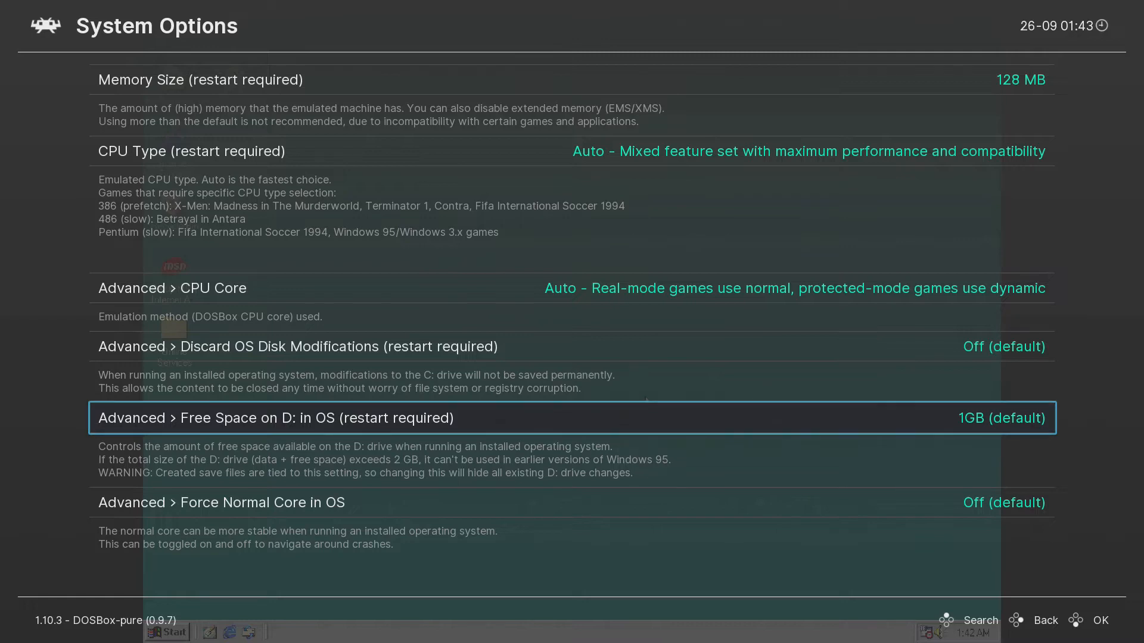
{"action": "key", "text": "Down"}
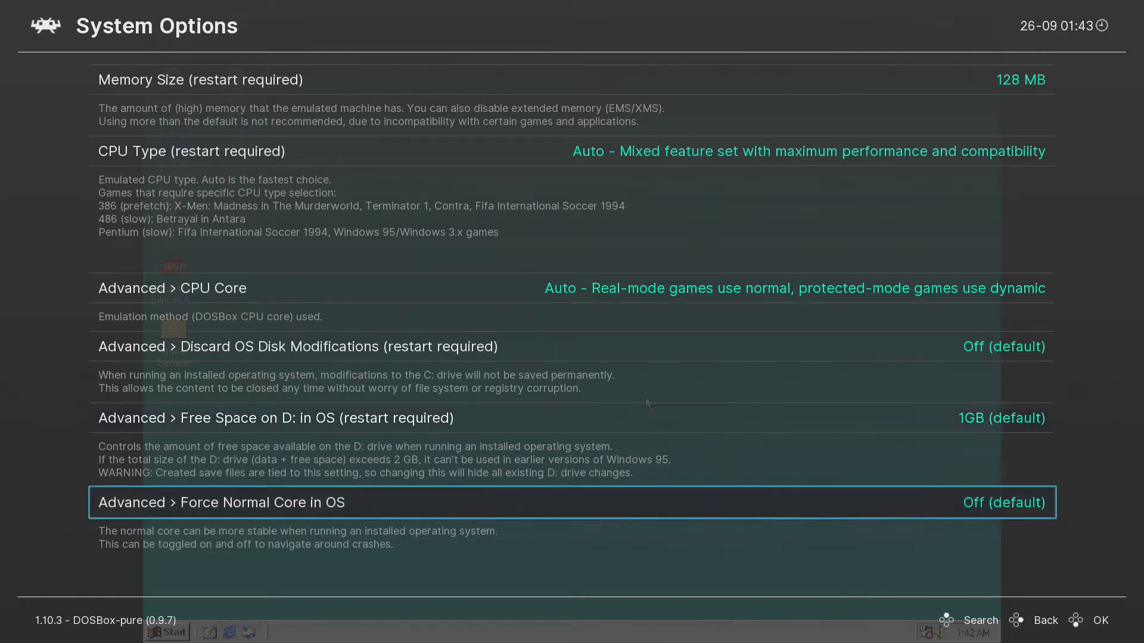
{"action": "key", "text": "Up"}
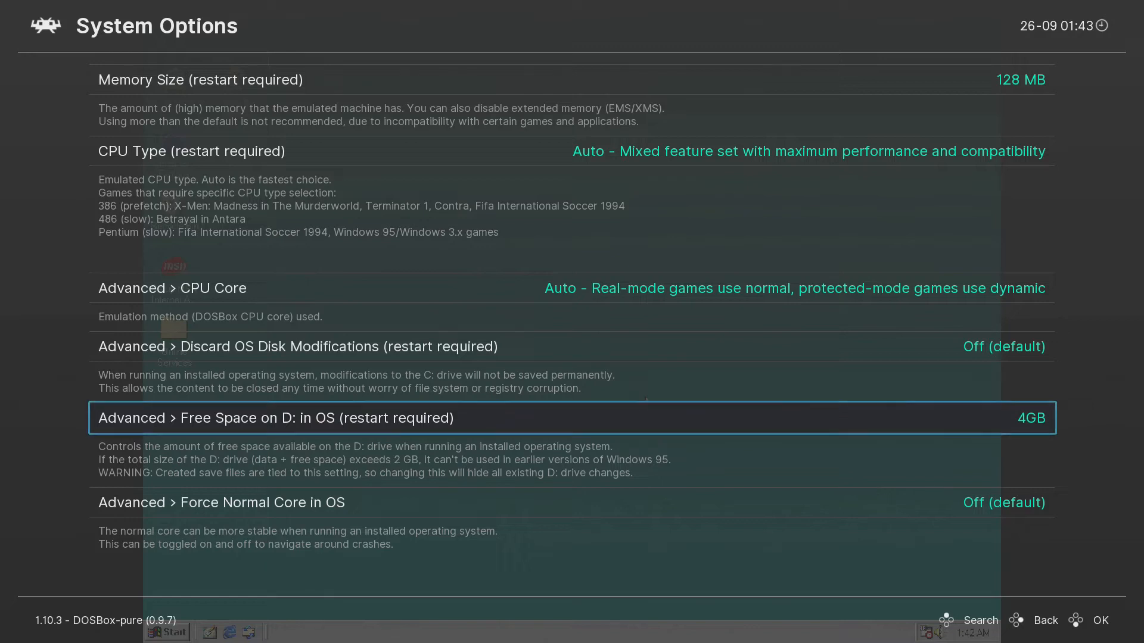
{"action": "key", "text": "Right"}
{"action": "key", "text": "Right"}
{"action": "key", "text": "Left"}
{"action": "key", "text": "Left"}
{"action": "key", "text": "Down"}
{"action": "key", "text": "Down"}
{"action": "key", "text": "Up"}
{"action": "key", "text": "BackSpace"}
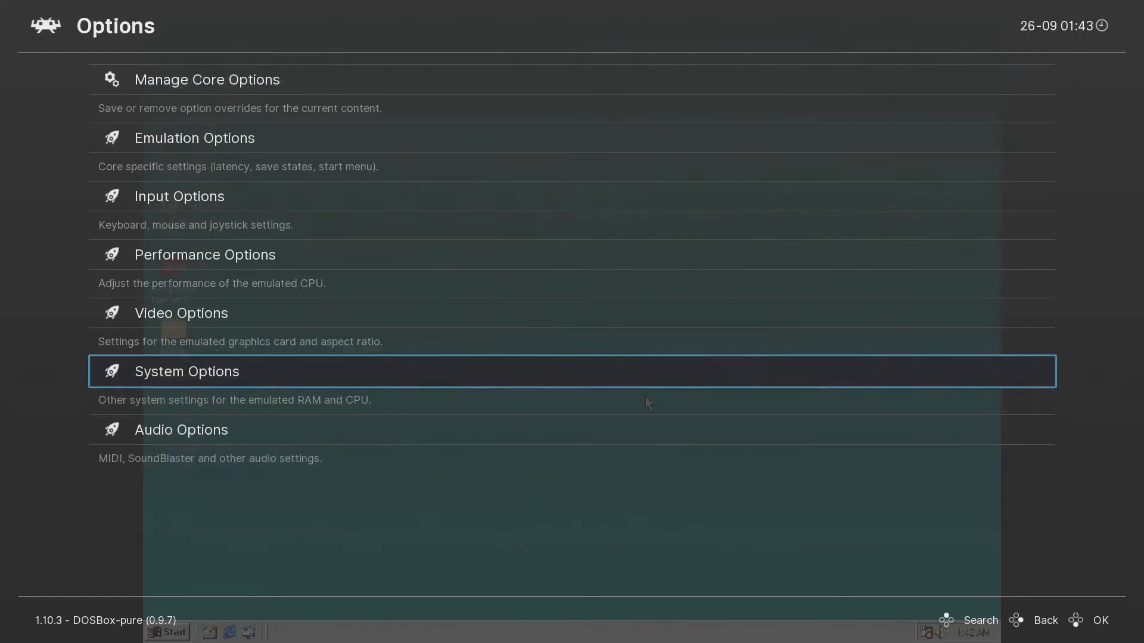
{"action": "key", "text": "Up"}
{"action": "key", "text": "Up"}
{"action": "key", "text": "Up"}
{"action": "key", "text": "Up"}
{"action": "key", "text": "Up"}
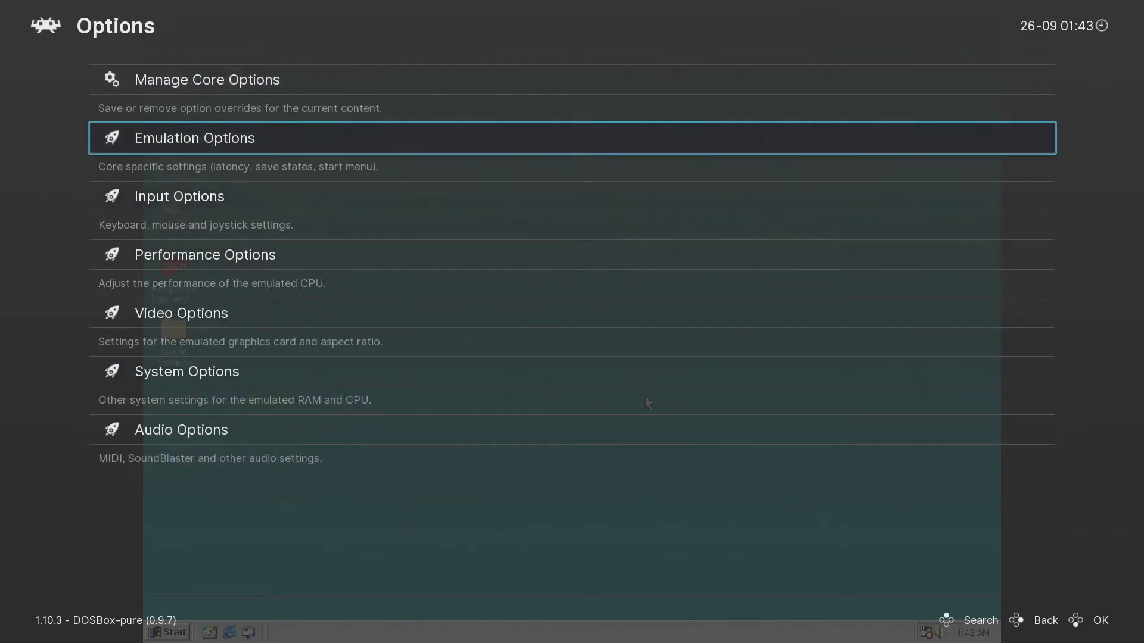
In Video Options, cycle Emulated Graphics Chip and leave it on SVGA.
{"action": "key", "text": "Down"}
{"action": "key", "text": "Down"}
{"action": "key", "text": "Down"}
{"action": "key", "text": "Down"}
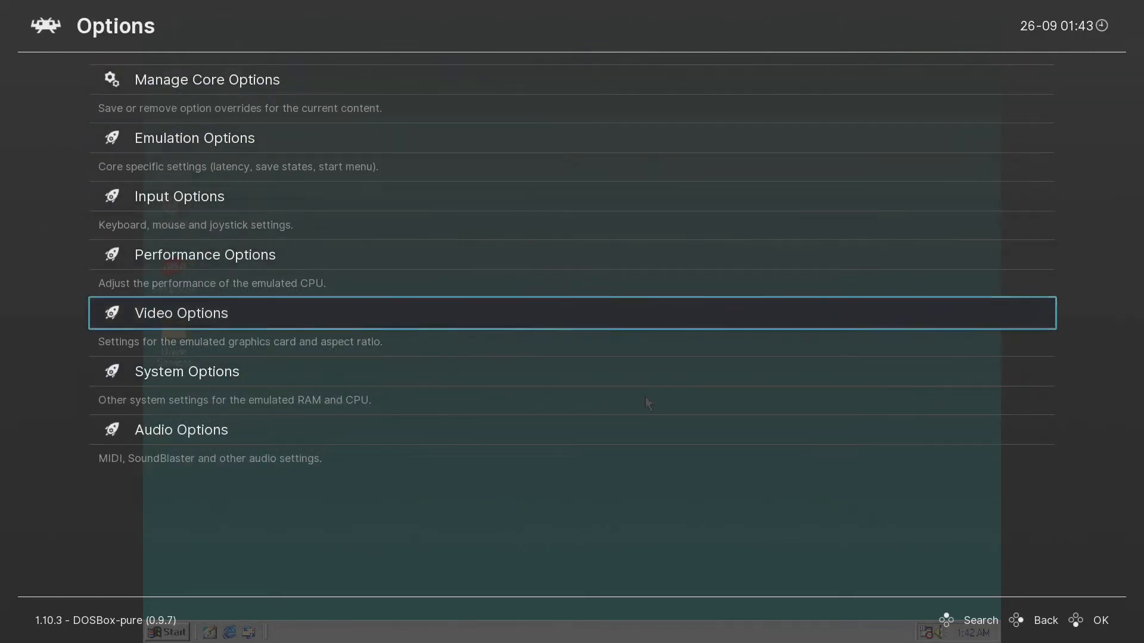
{"action": "key", "text": "Return"}
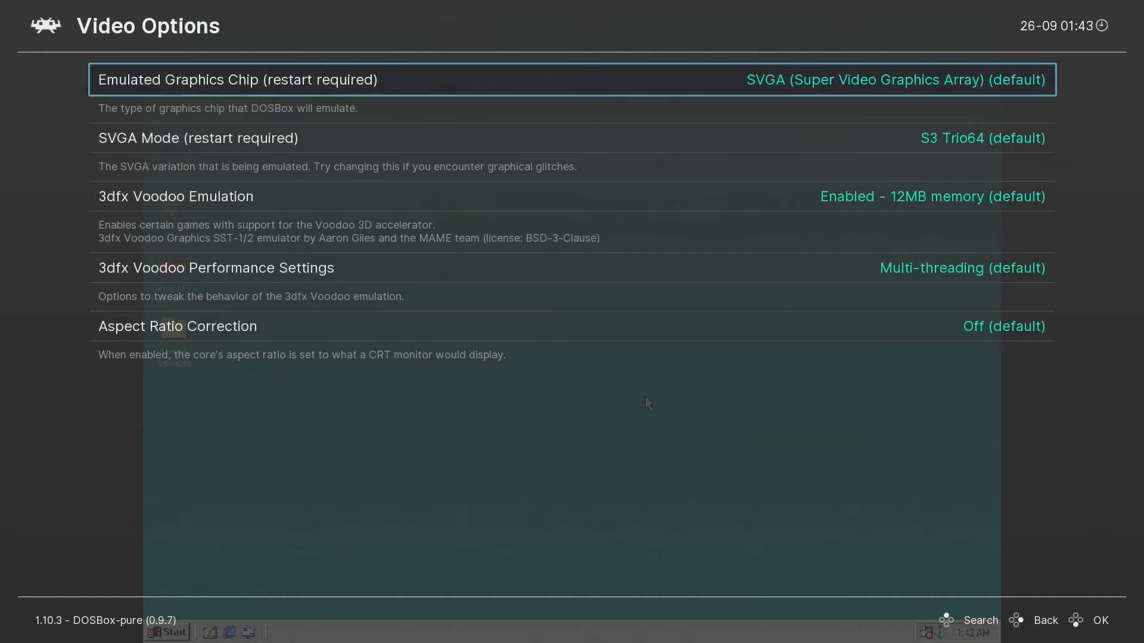
{"action": "key", "text": "Left"}
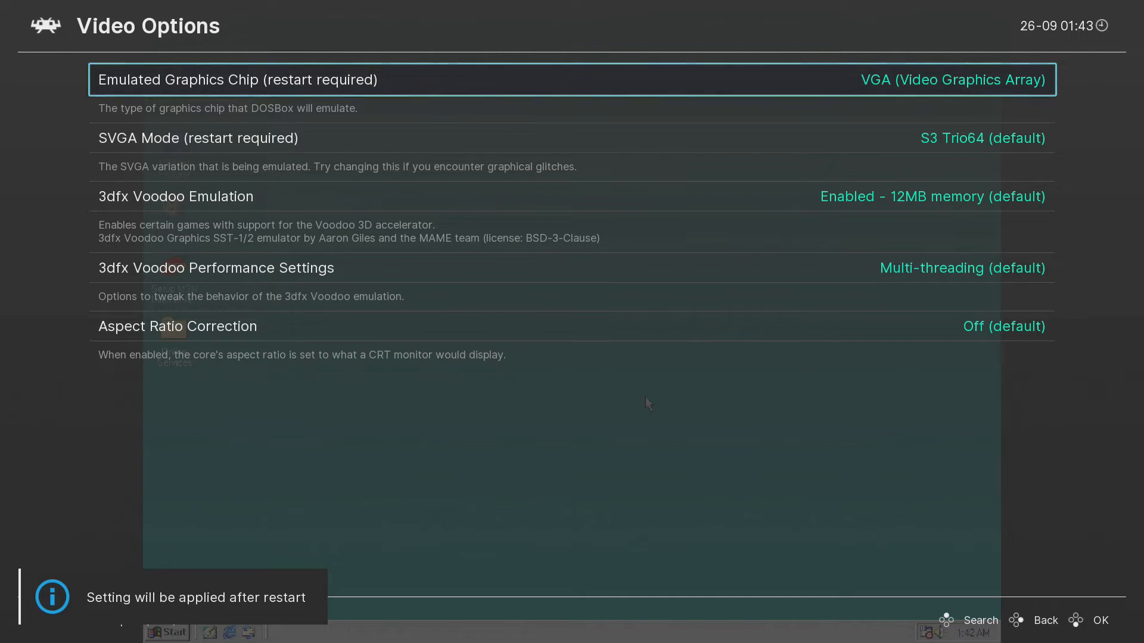
{"action": "key", "text": "Left"}
{"action": "key", "text": "Left"}
{"action": "key", "text": "Left"}
{"action": "key", "text": "Left"}
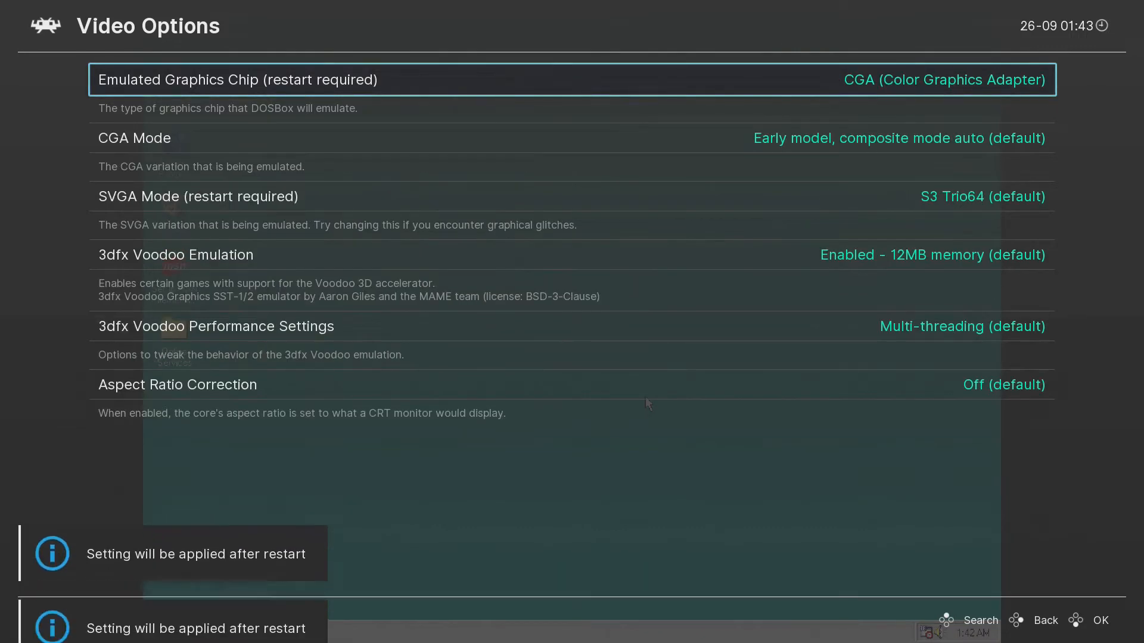
{"action": "key", "text": "Left"}
{"action": "key", "text": "Left"}
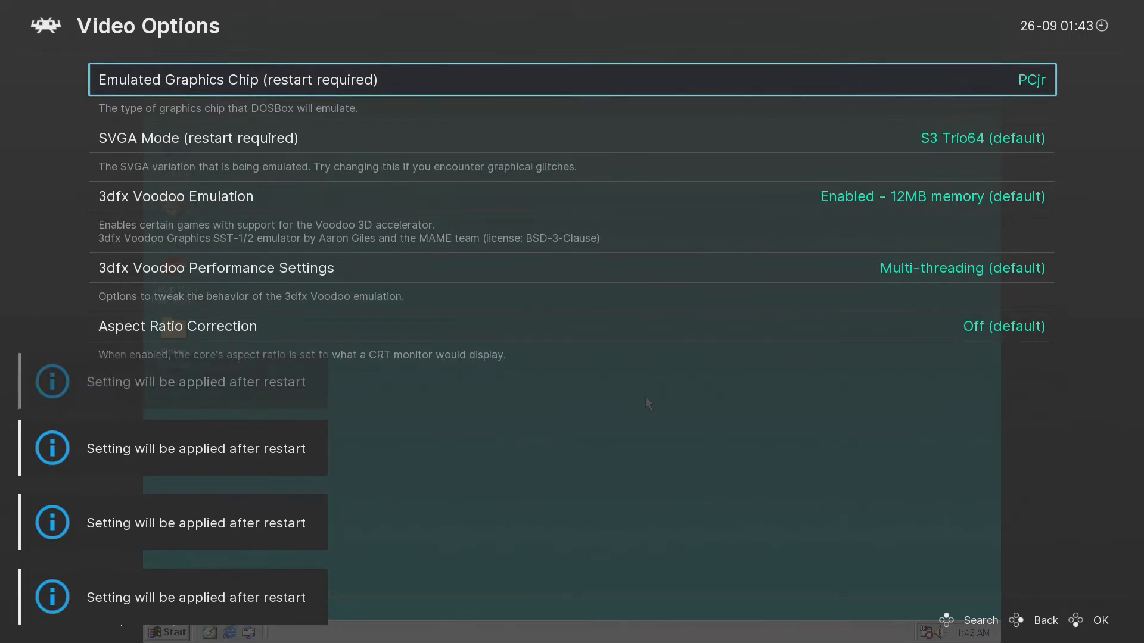
{"action": "key", "text": "Left"}
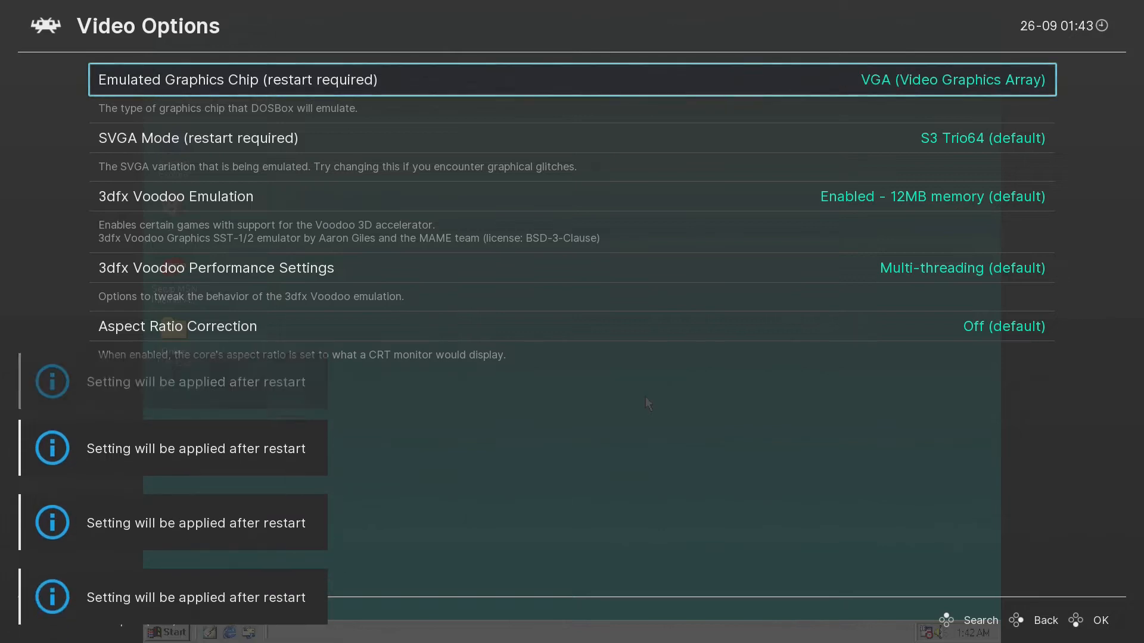
{"action": "key", "text": "Right"}
{"action": "key", "text": "Down"}
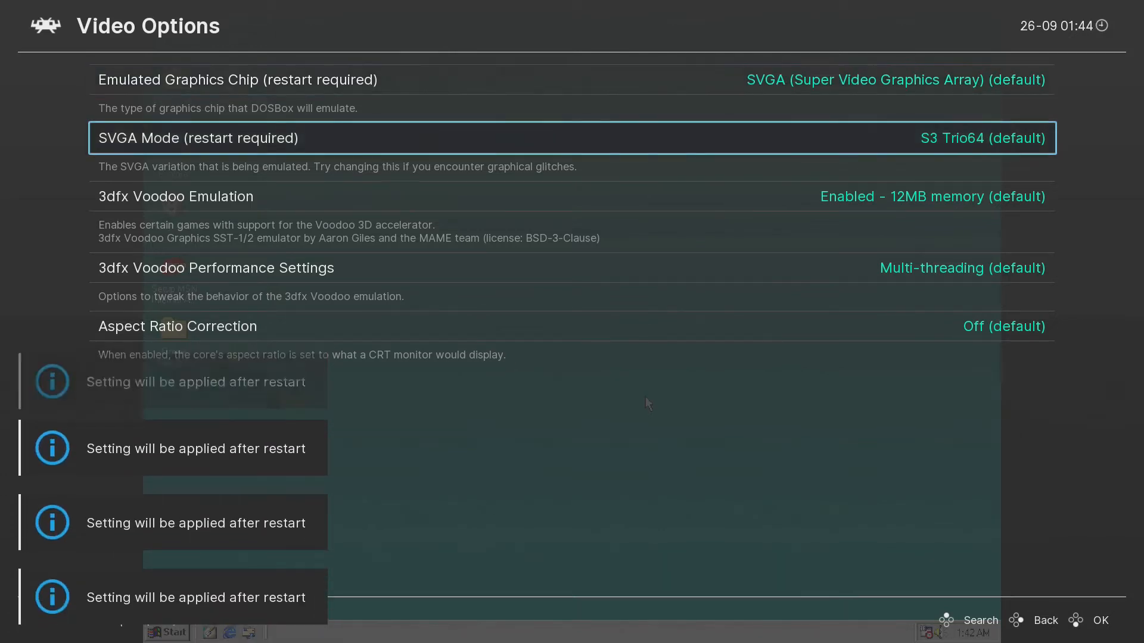
Cycle SVGA Mode variants and return it to the S3 Trio64 default.
{"action": "key", "text": "Right"}
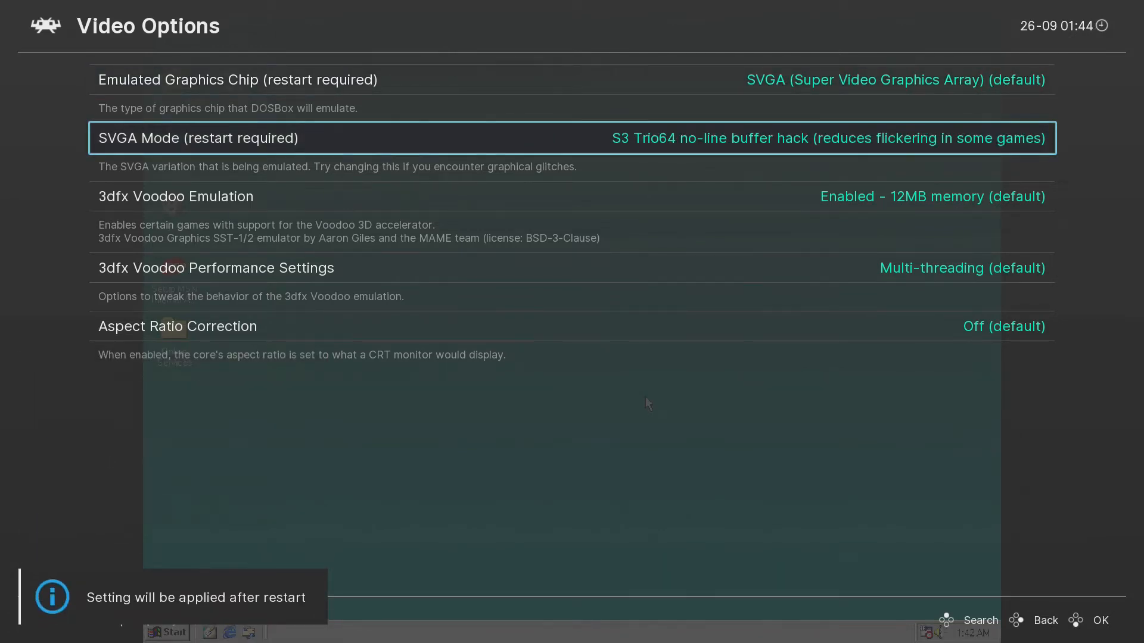
{"action": "key", "text": "Left"}
{"action": "key", "text": "Left"}
{"action": "key", "text": "Left"}
{"action": "key", "text": "Left"}
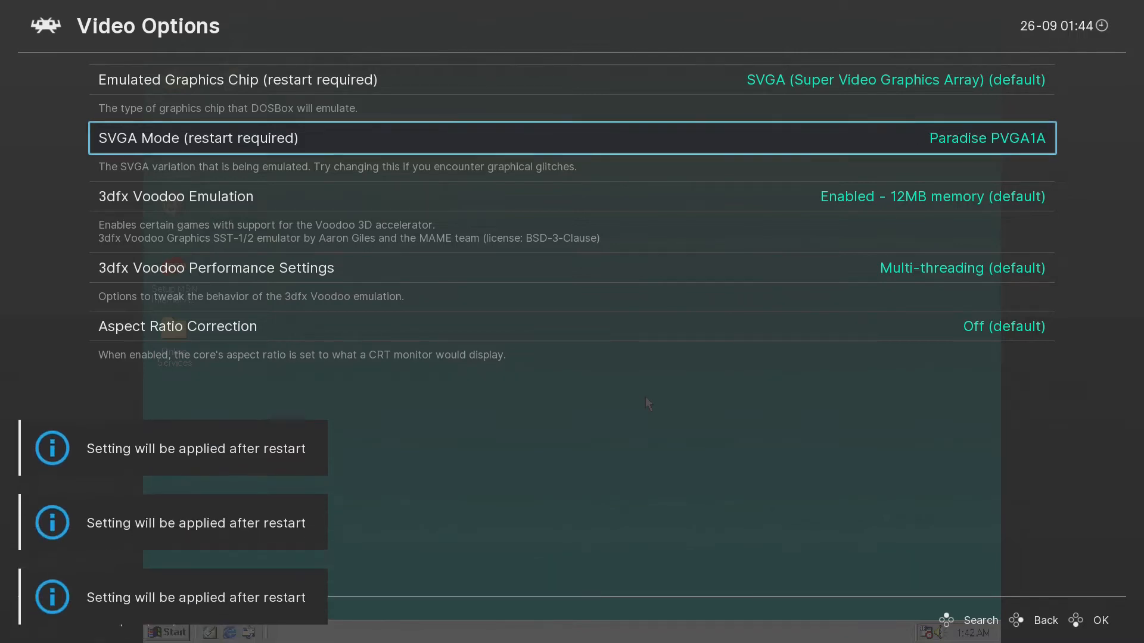
{"action": "key", "text": "Left"}
{"action": "key", "text": "Left"}
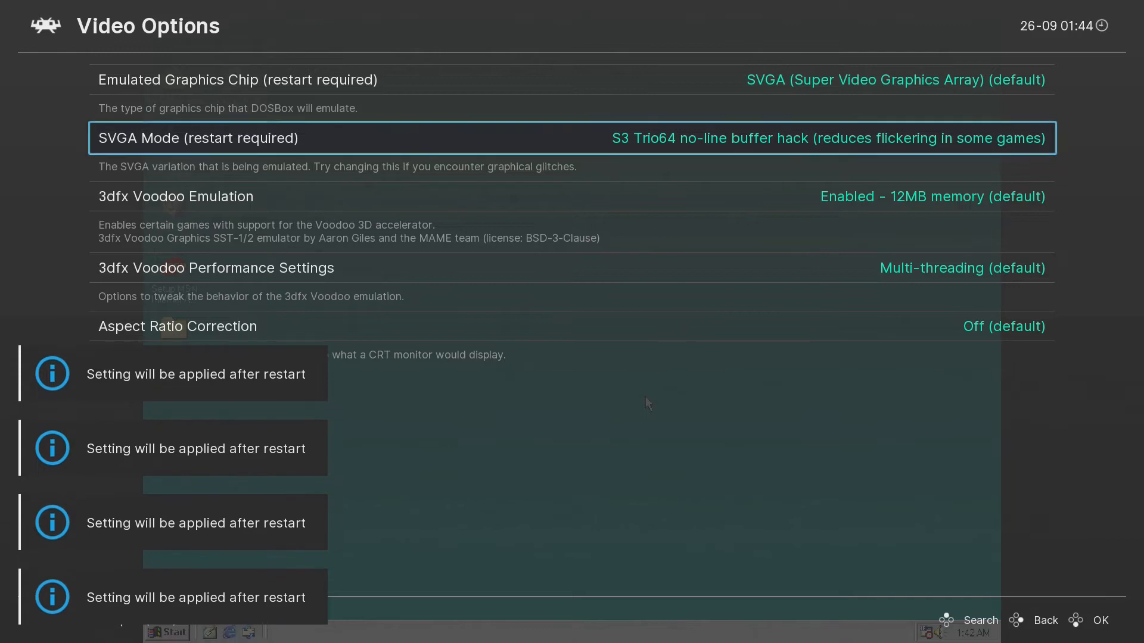
{"action": "key", "text": "Right"}
{"action": "key", "text": "Right"}
{"action": "key", "text": "Right"}
{"action": "key", "text": "Right"}
{"action": "key", "text": "Right"}
{"action": "key", "text": "Right"}
{"action": "key", "text": "Left"}
{"action": "key", "text": "Down"}
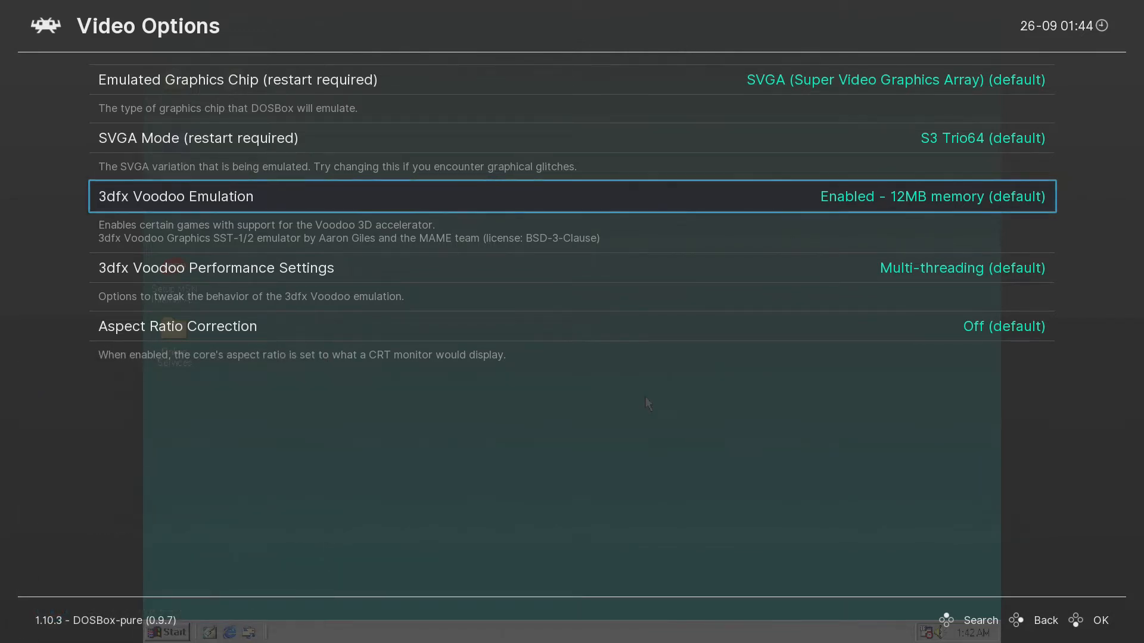
Try changing 12MB Voodoo memory and Aspect Ratio Correction, keep both unchanged, and back out.
{"action": "key", "text": "Down"}
{"action": "key", "text": "Up"}
{"action": "key", "text": "Left"}
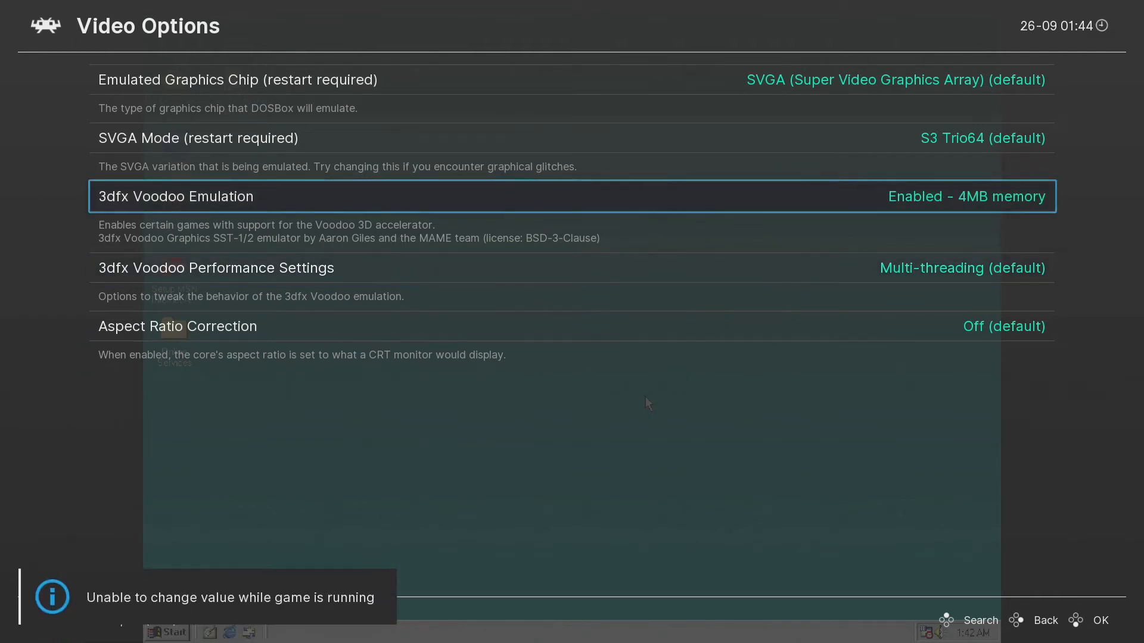
{"action": "key", "text": "Right"}
{"action": "key", "text": "Down"}
{"action": "key", "text": "Down"}
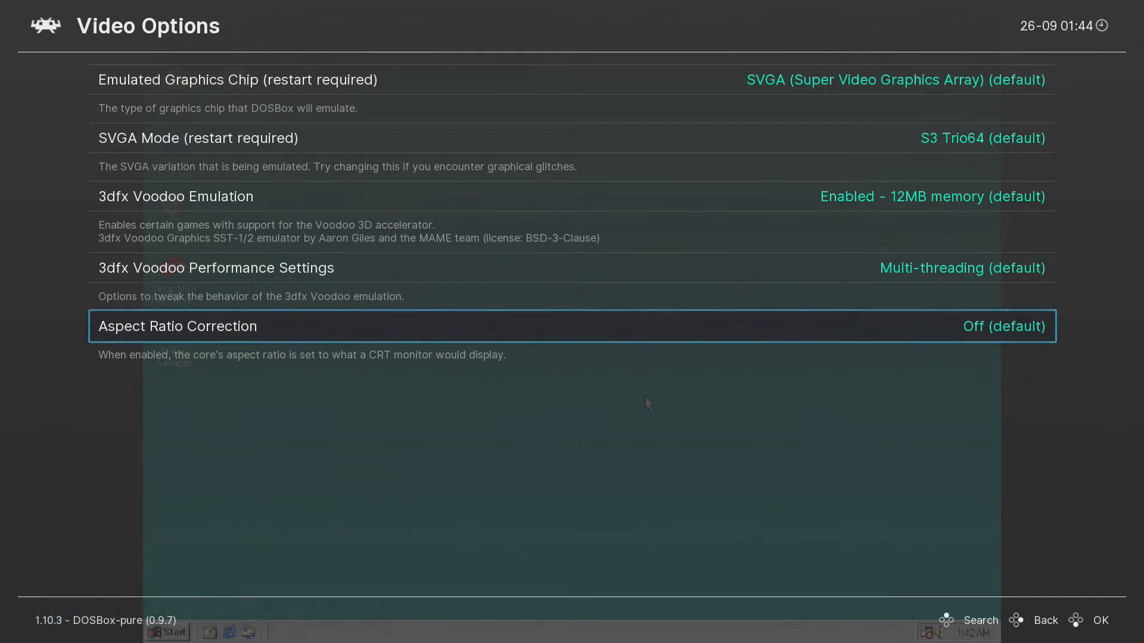
{"action": "key", "text": "Right"}
{"action": "key", "text": "Left"}
{"action": "key", "text": "Return"}
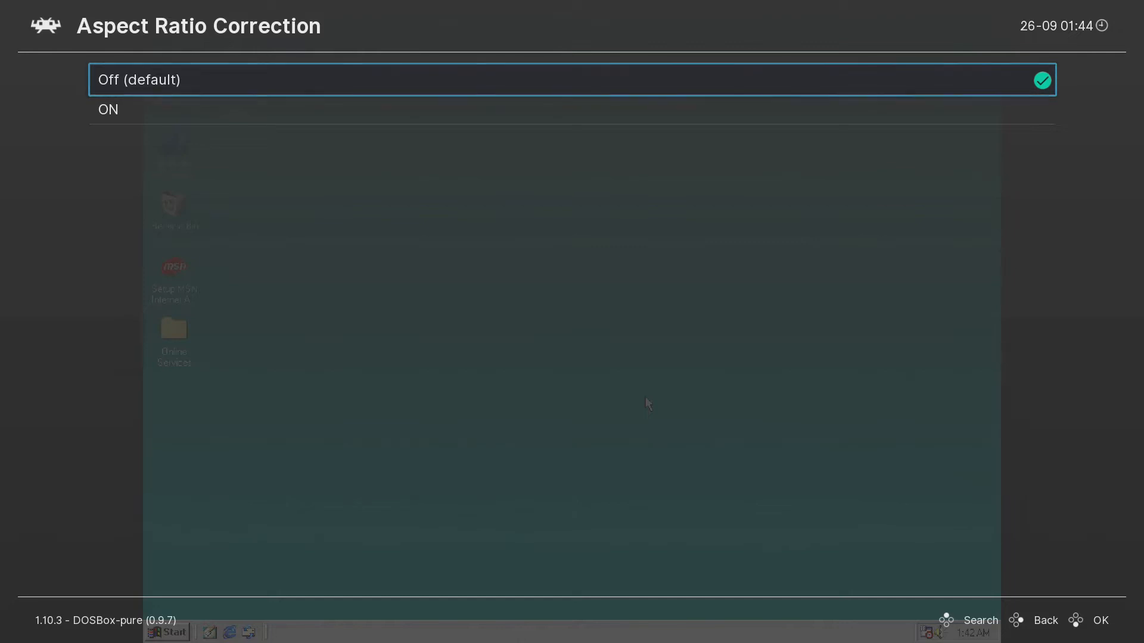
{"action": "key", "text": "BackSpace"}
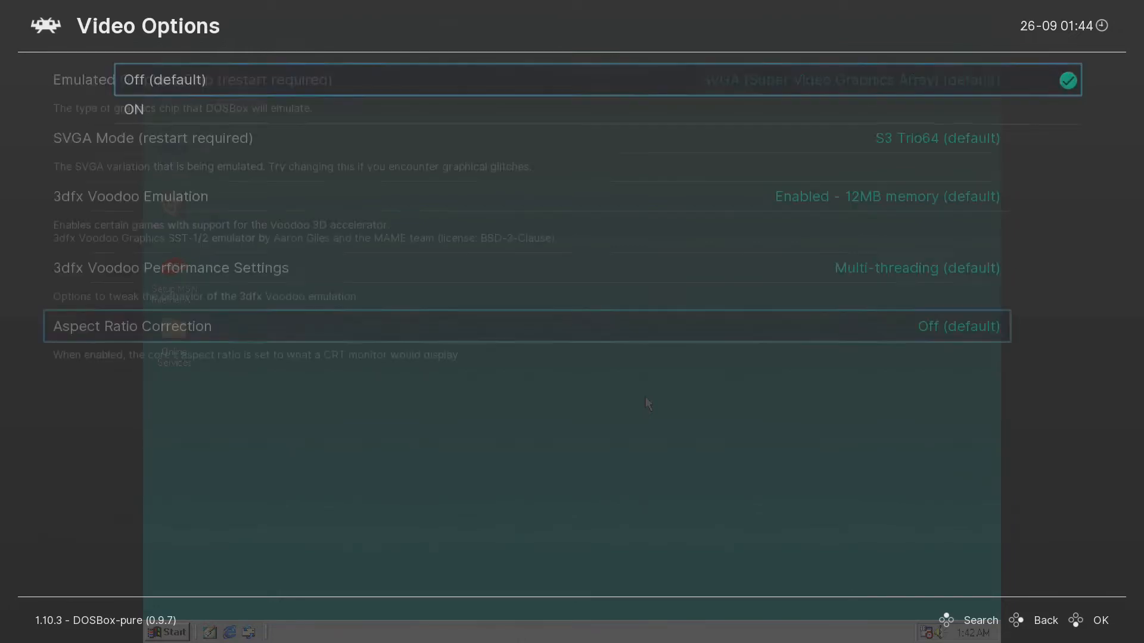
{"action": "key", "text": "BackSpace"}
{"action": "key", "text": "BackSpace"}
{"action": "key", "text": "BackSpace"}
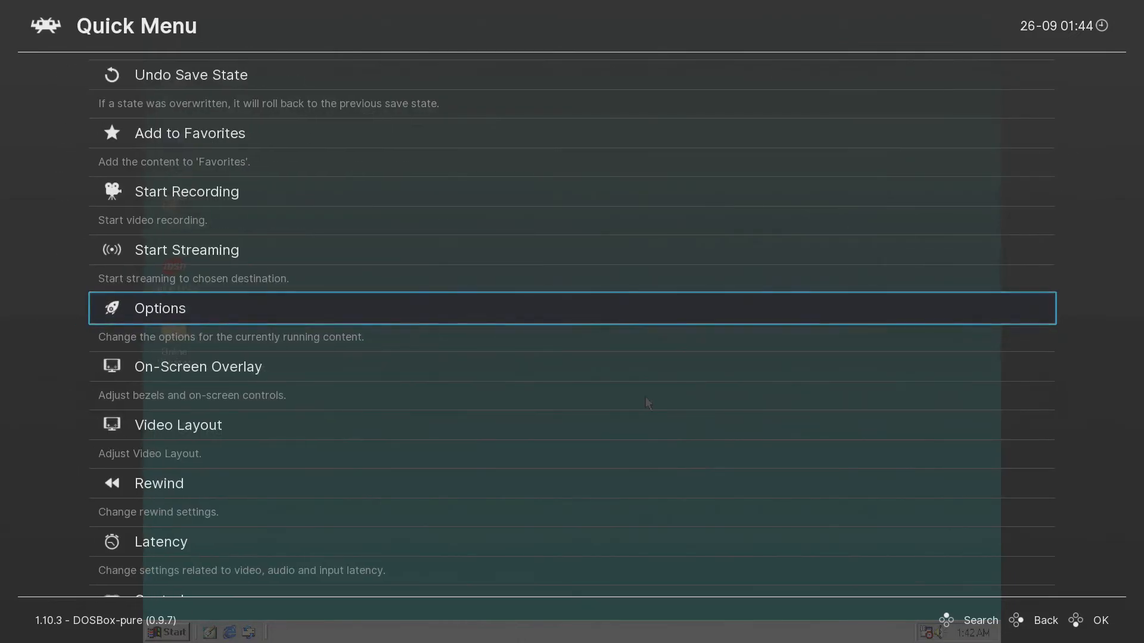
Turn Integer Scale ON in Settings > Video > Scaling, checking the result on the desktop.
{"action": "key", "text": "Left"}
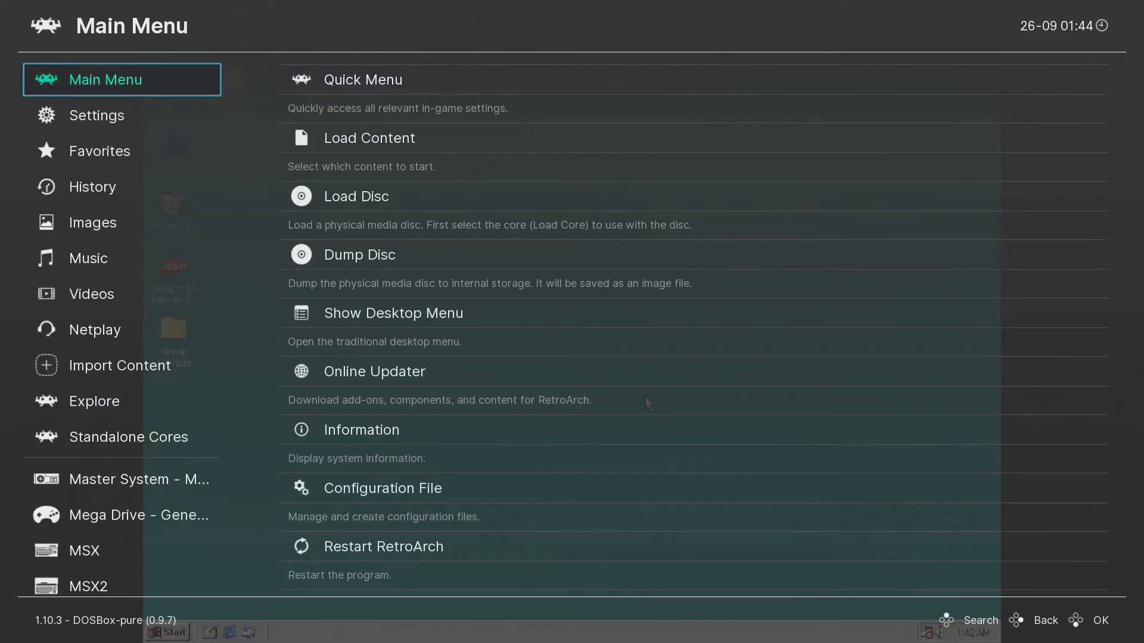
{"action": "key", "text": "Down"}
{"action": "key", "text": "Down"}
{"action": "key", "text": "Return"}
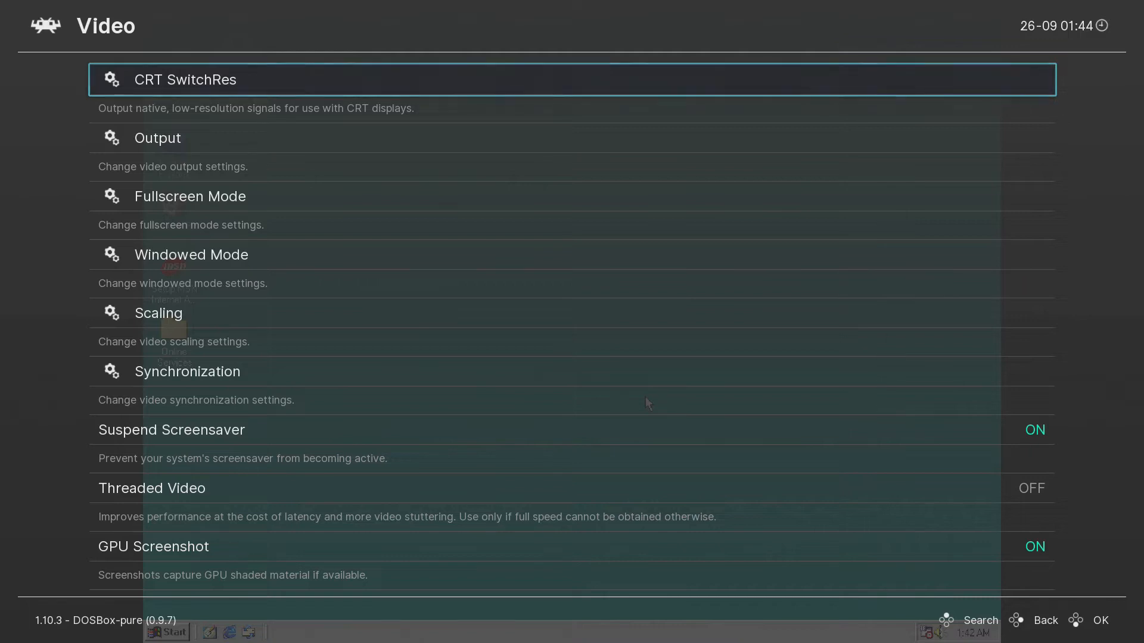
{"action": "key", "text": "Down"}
{"action": "key", "text": "Down"}
{"action": "key", "text": "Down"}
{"action": "key", "text": "Down"}
{"action": "key", "text": "Return"}
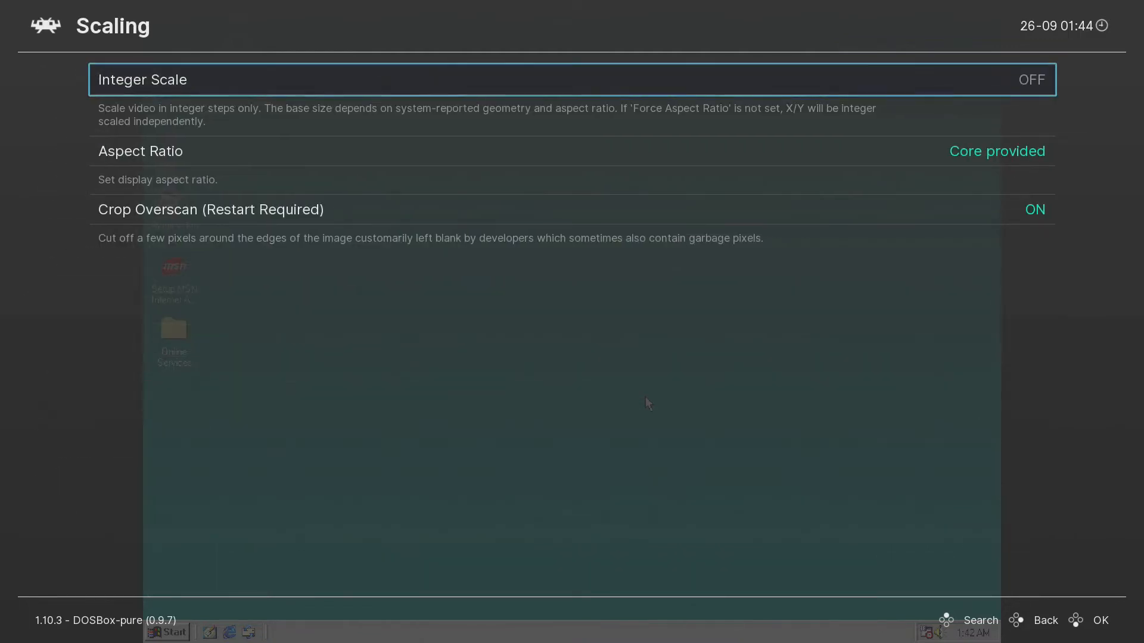
{"action": "key", "text": "Down"}
{"action": "key", "text": "Up"}
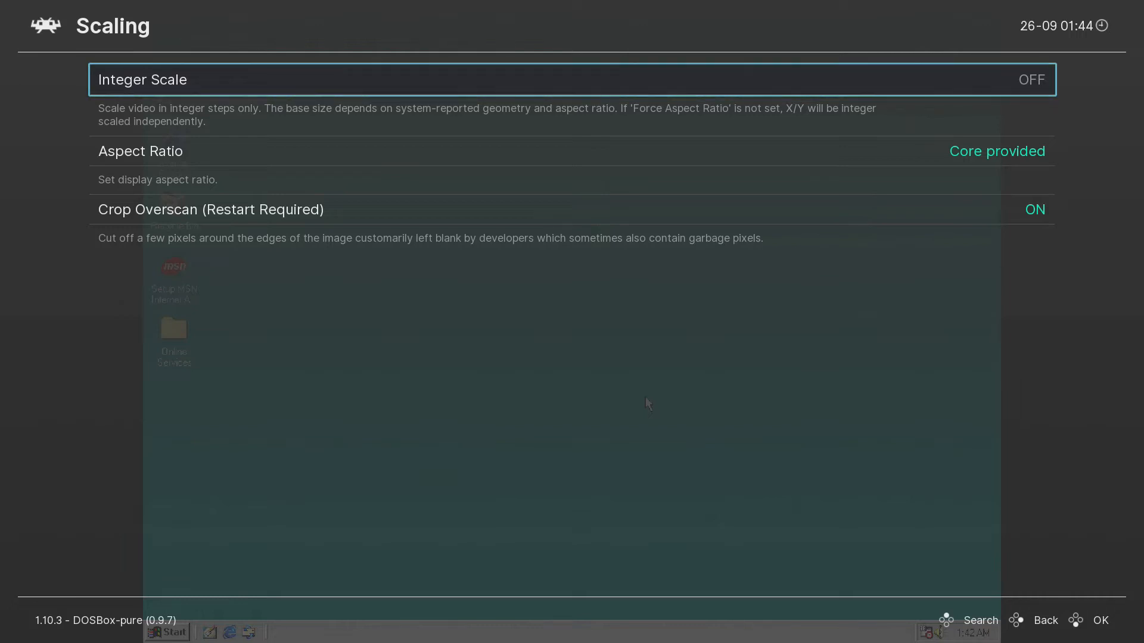
{"action": "key", "text": "Return"}
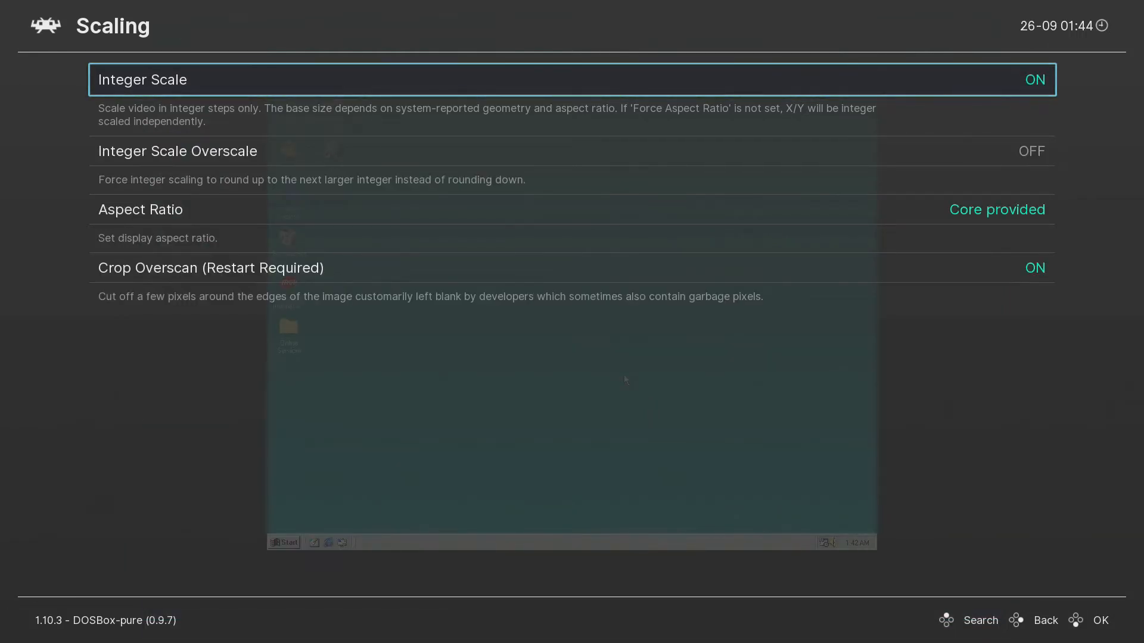
{"action": "key", "text": "F1"}
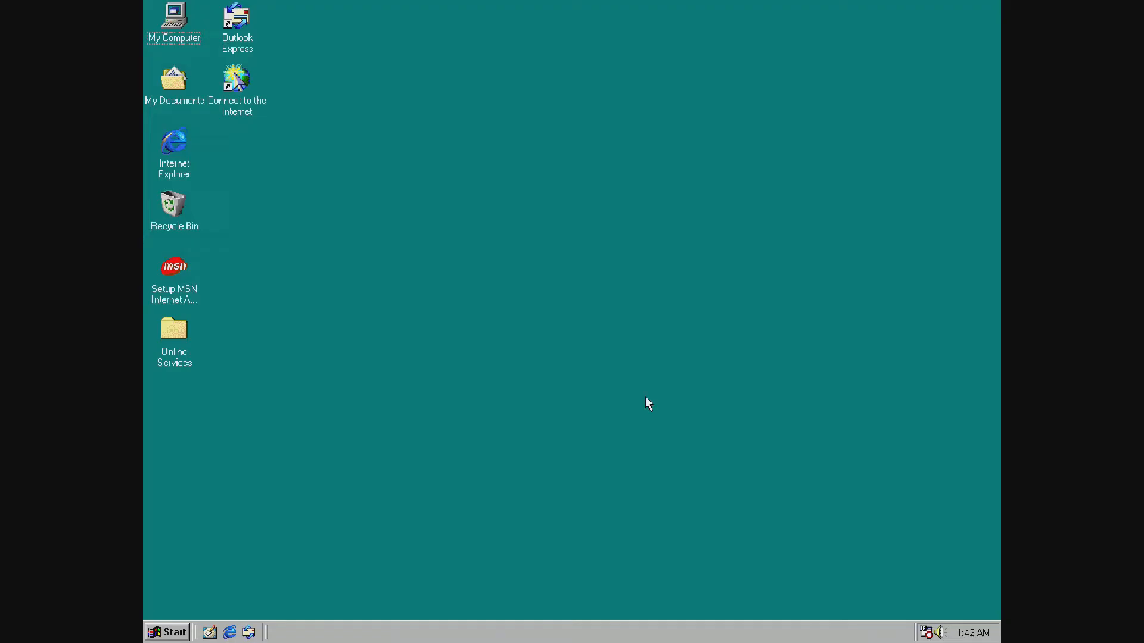
{"action": "key", "text": "F1"}
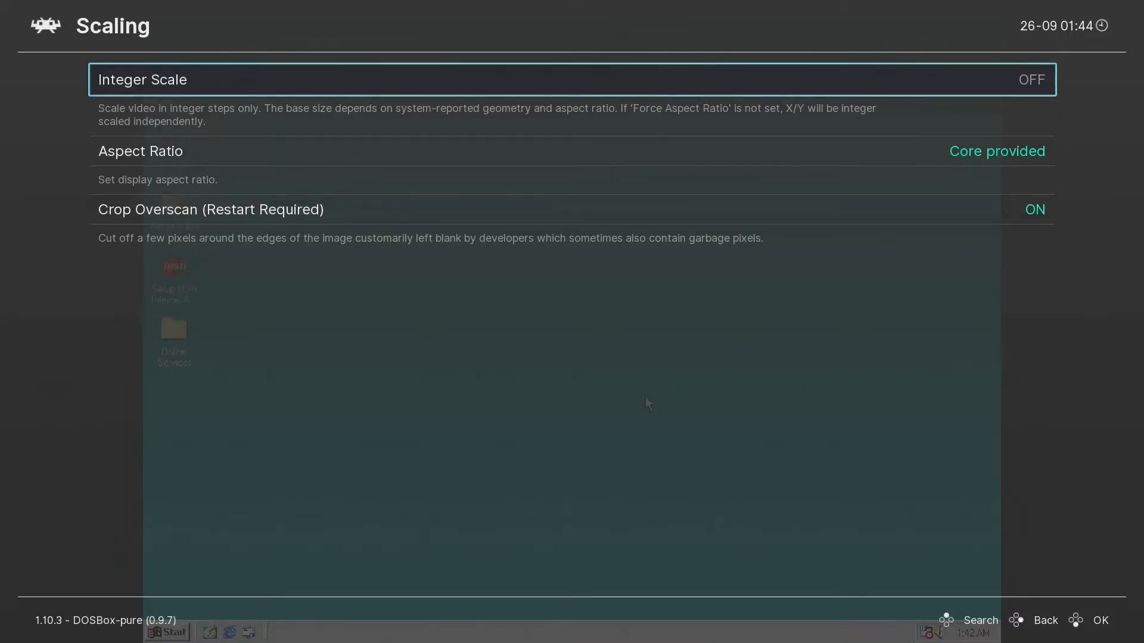
{"action": "key", "text": "Return"}
{"action": "key", "text": "F1"}
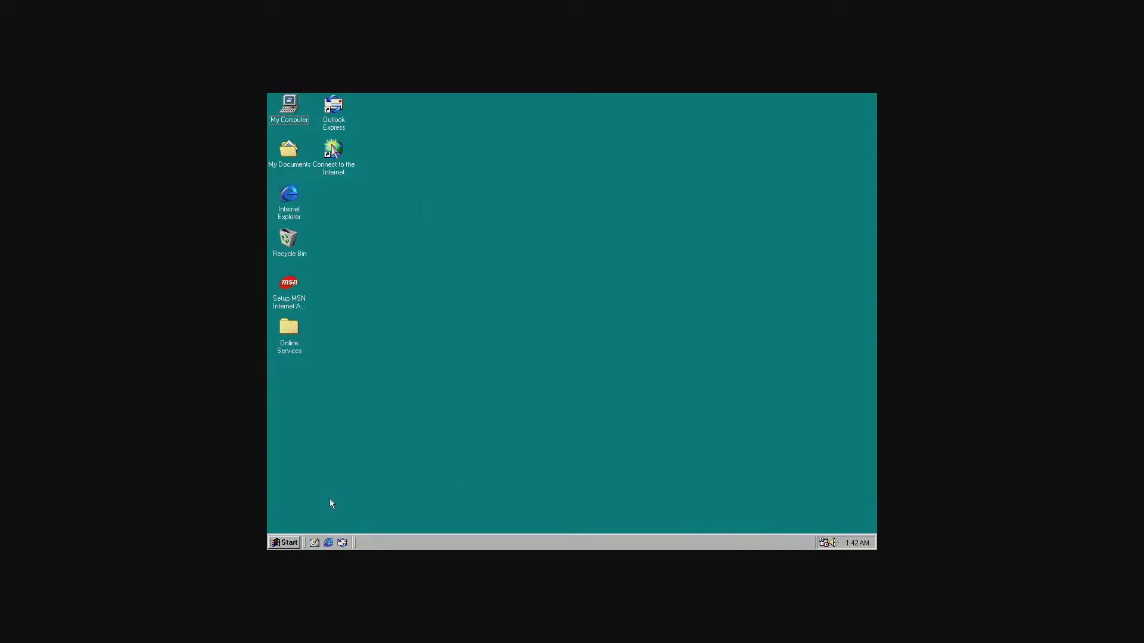
{"action": "key", "text": "F1"}
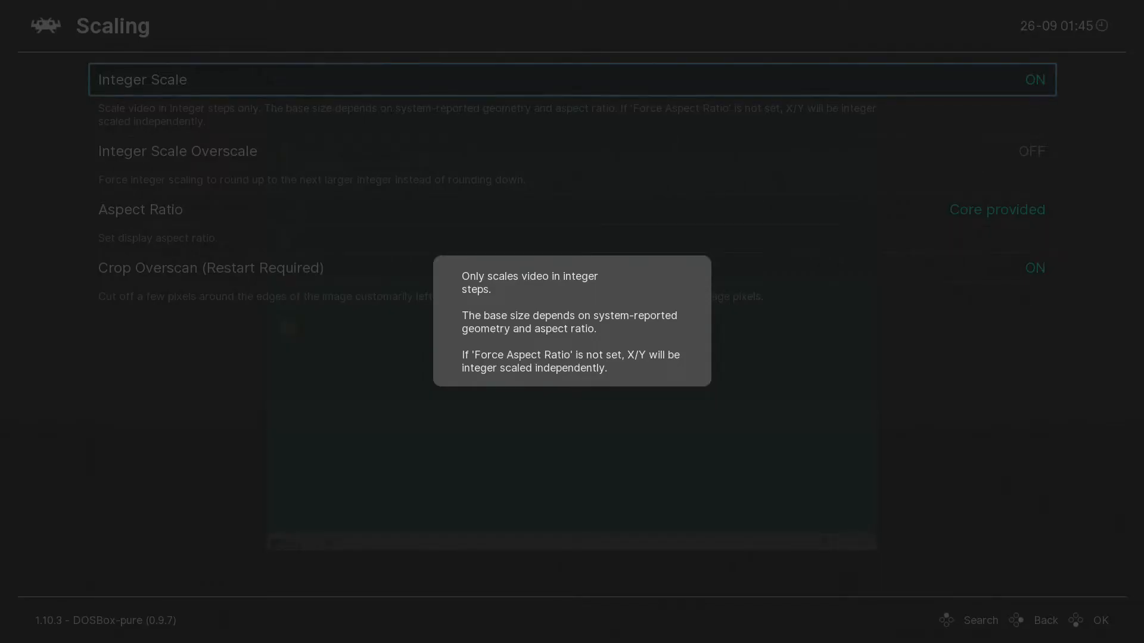
{"action": "key", "text": "BackSpace"}
Test Integer Scale Overscale on the desktop, then leave it OFF.
{"action": "key", "text": "Down"}
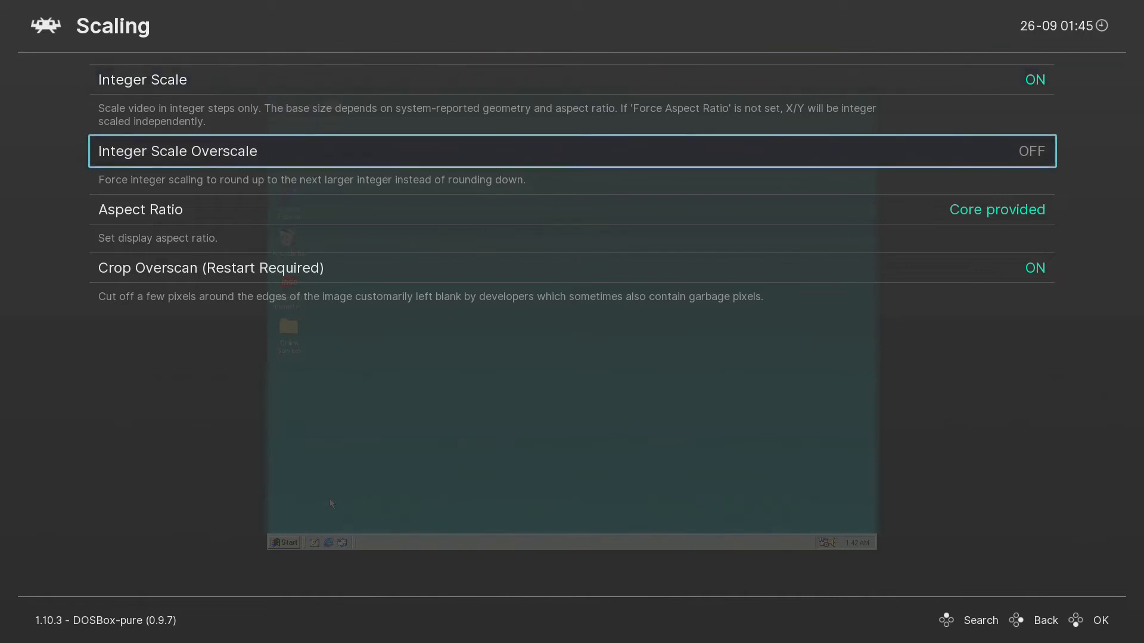
{"action": "key", "text": "Return"}
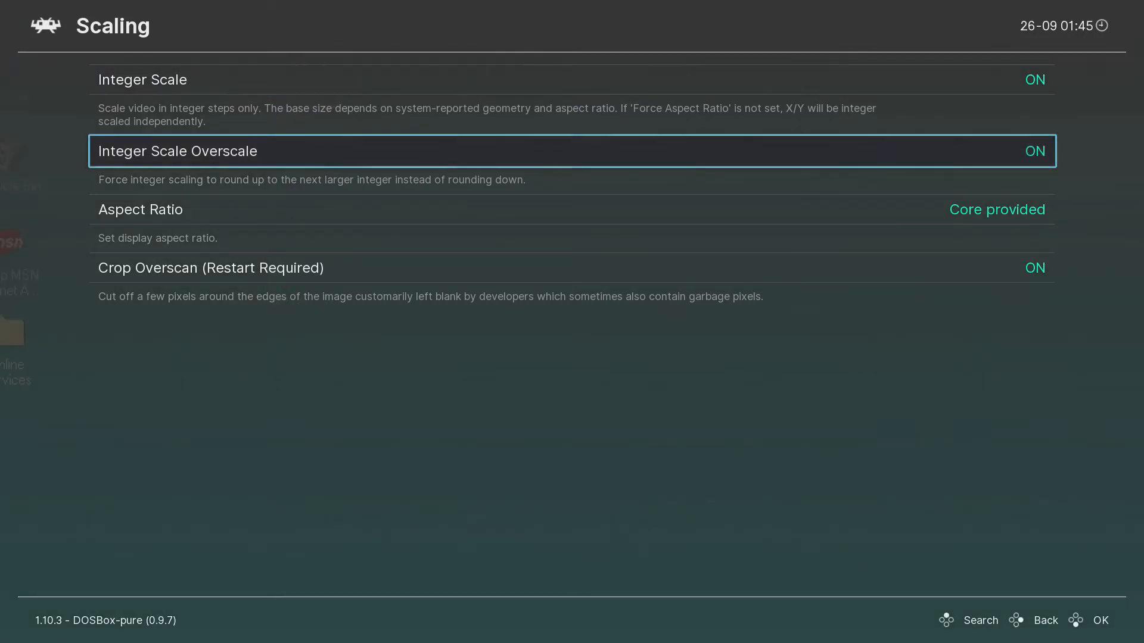
{"action": "key", "text": "F1"}
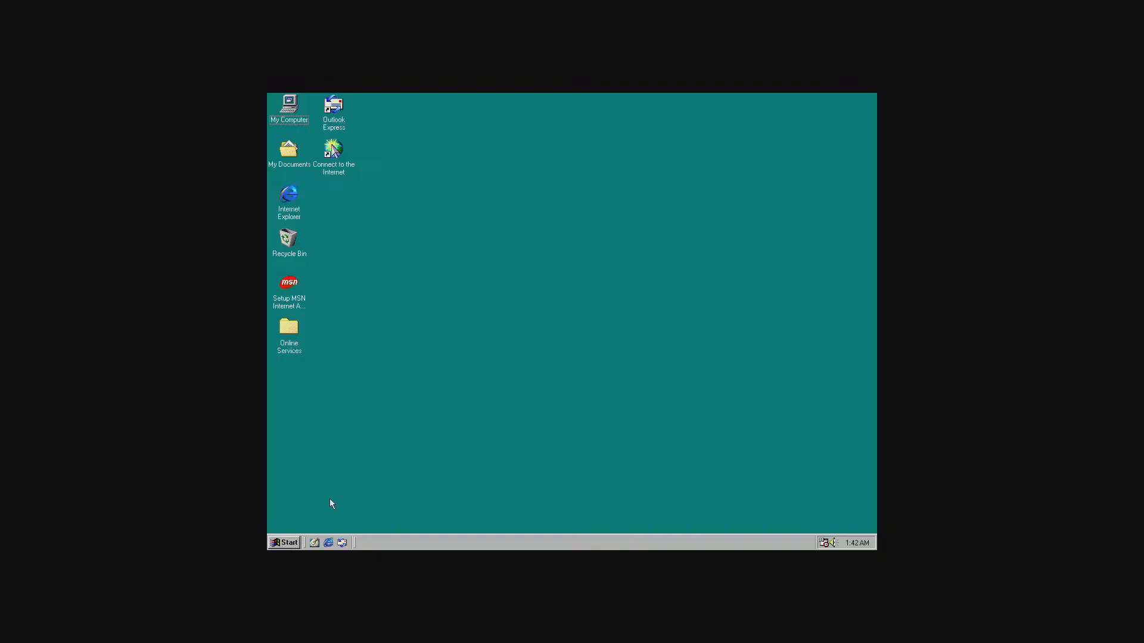
{"action": "key", "text": "F1"}
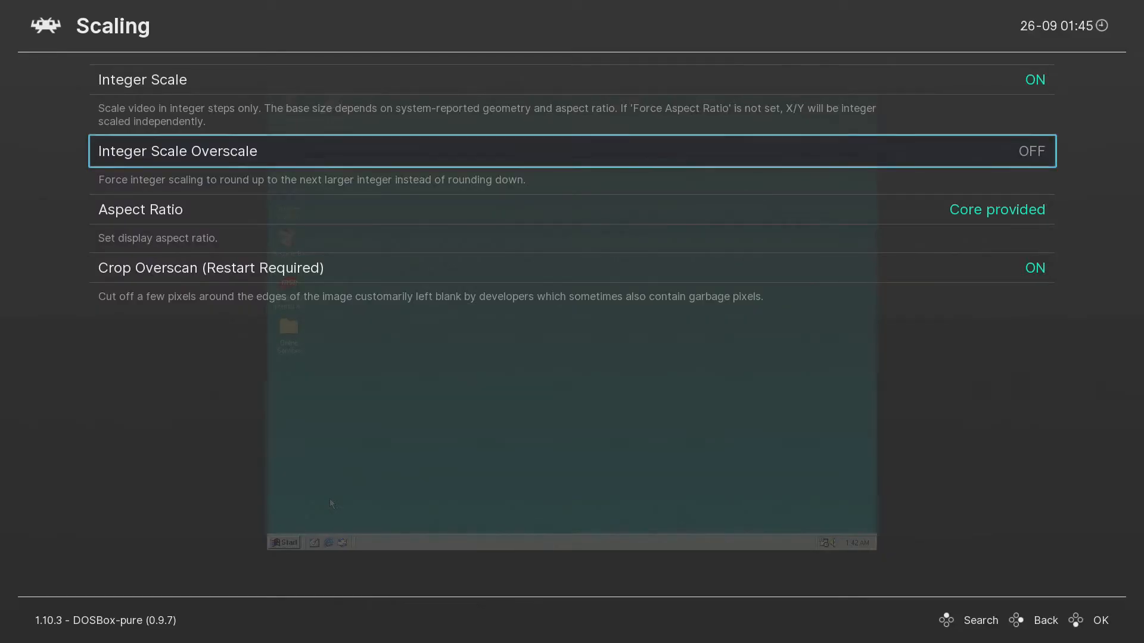
{"action": "key", "text": "Return"}
{"action": "key", "text": "F1"}
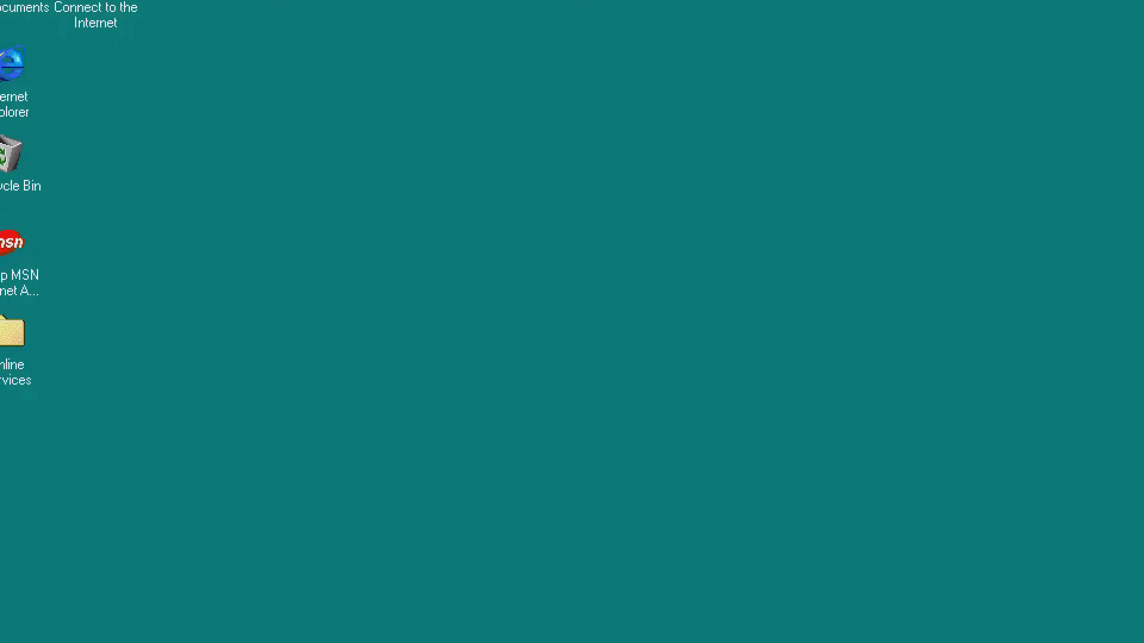
{"action": "key", "text": "F1"}
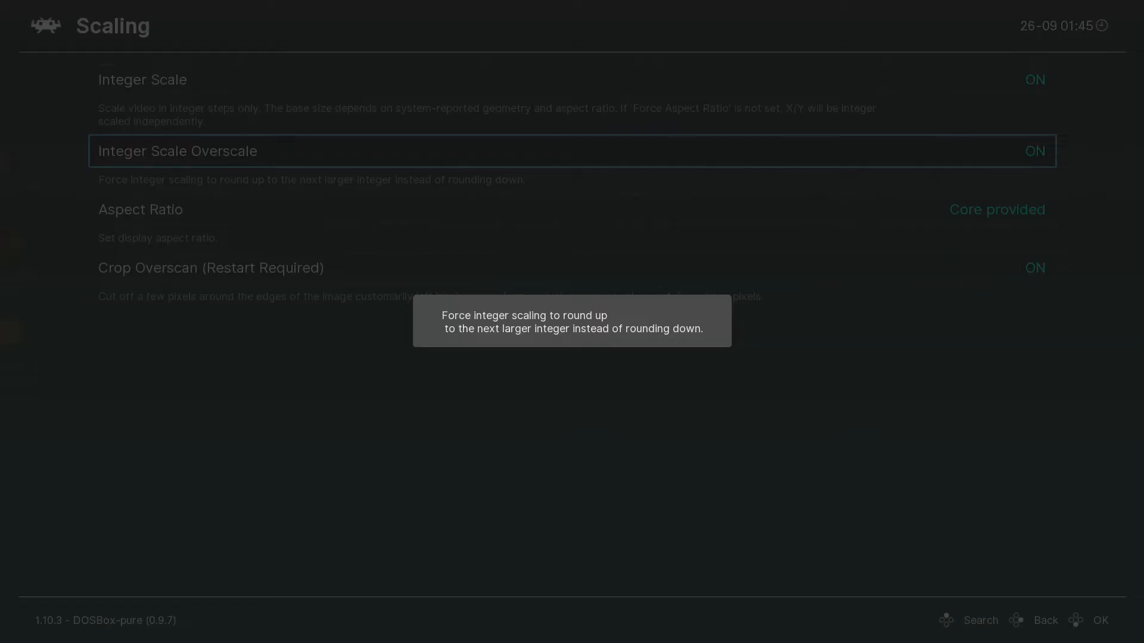
{"action": "key", "text": "Return"}
{"action": "key", "text": "Return"}
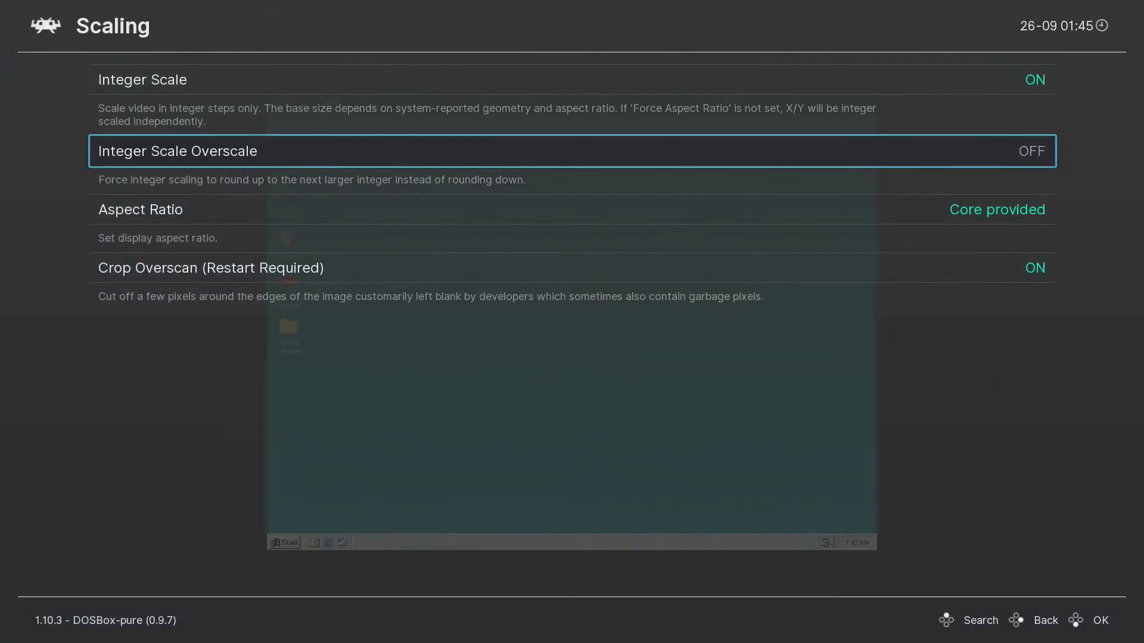
{"action": "key", "text": "Down"}
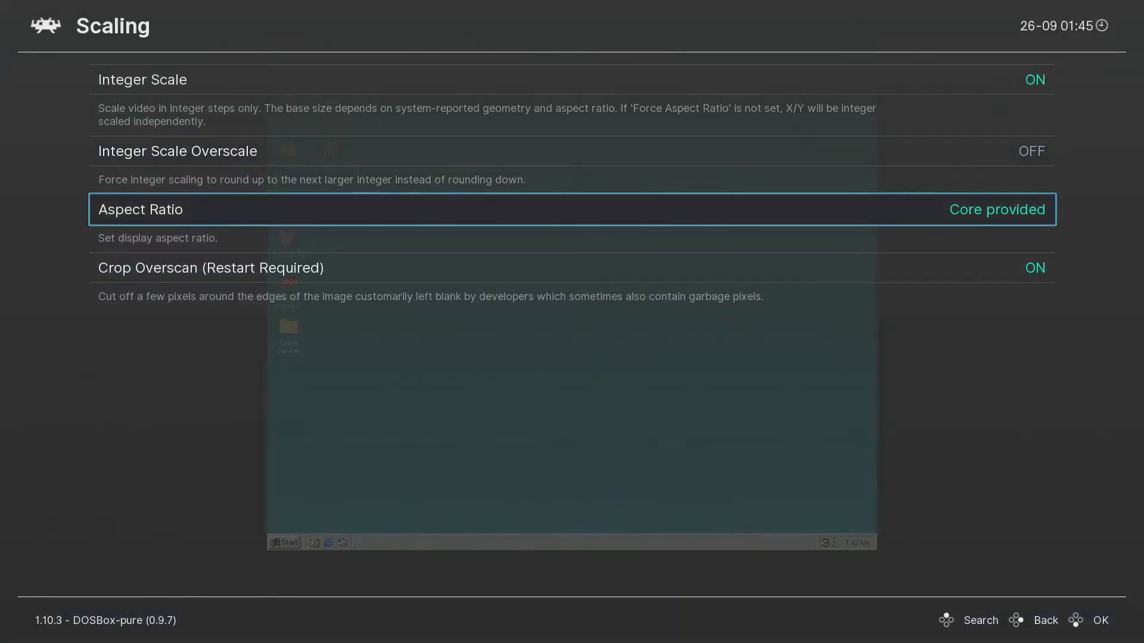
Cycle Aspect Ratio from 1:1 PAR past 16:10 to 30:17, then close the menu.
{"action": "key", "text": "Left"}
{"action": "key", "text": "Right"}
{"action": "key", "text": "Right"}
{"action": "key", "text": "Right"}
{"action": "key", "text": "Right"}
{"action": "key", "text": "Right"}
{"action": "key", "text": "Right"}
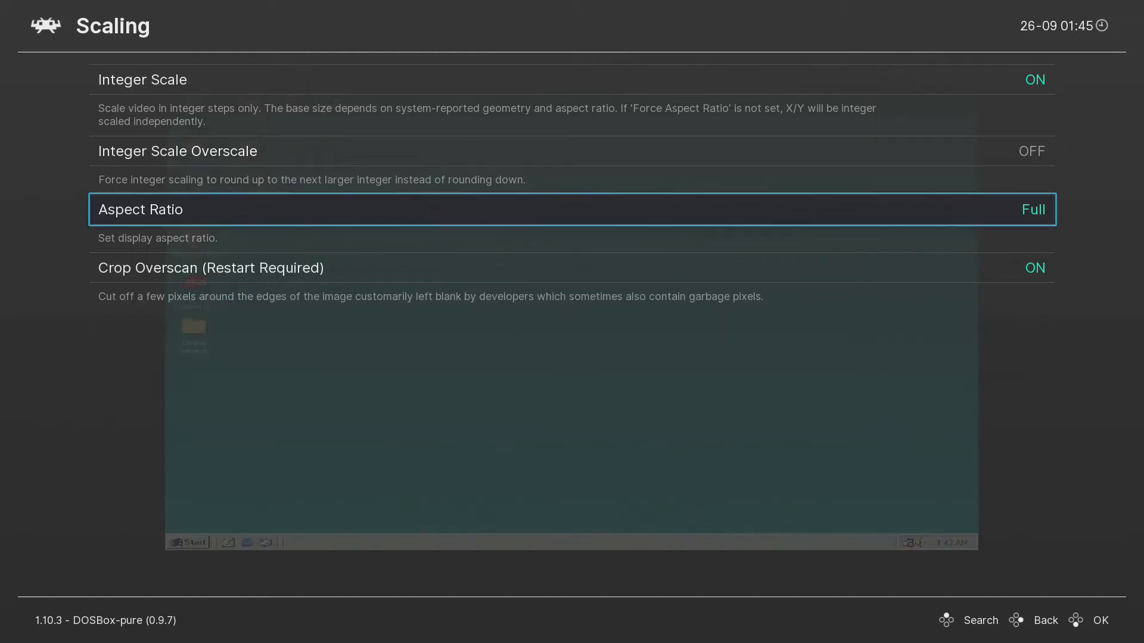
{"action": "key", "text": "Right"}
{"action": "key", "text": "Right"}
{"action": "key", "text": "Right"}
{"action": "key", "text": "Right"}
{"action": "key", "text": "Right"}
{"action": "key", "text": "Right"}
{"action": "key", "text": "Right"}
{"action": "key", "text": "Right"}
{"action": "key", "text": "Right"}
{"action": "key", "text": "Right"}
{"action": "key", "text": "Right"}
{"action": "key", "text": "Right"}
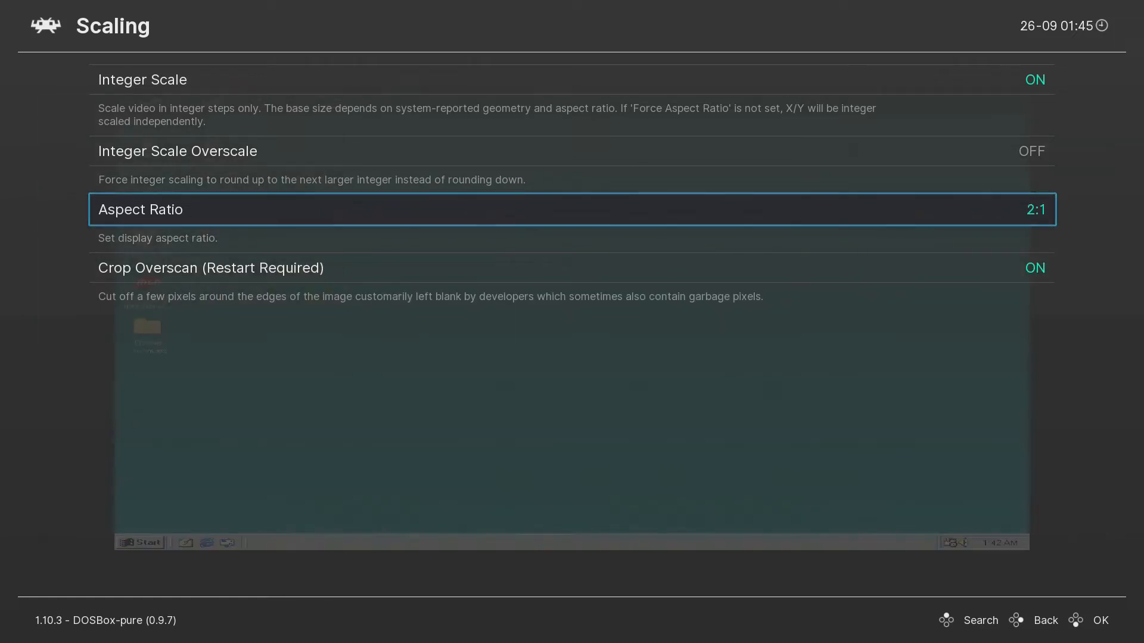
{"action": "key", "text": "Right"}
{"action": "key", "text": "Right"}
{"action": "key", "text": "Right"}
{"action": "key", "text": "Right"}
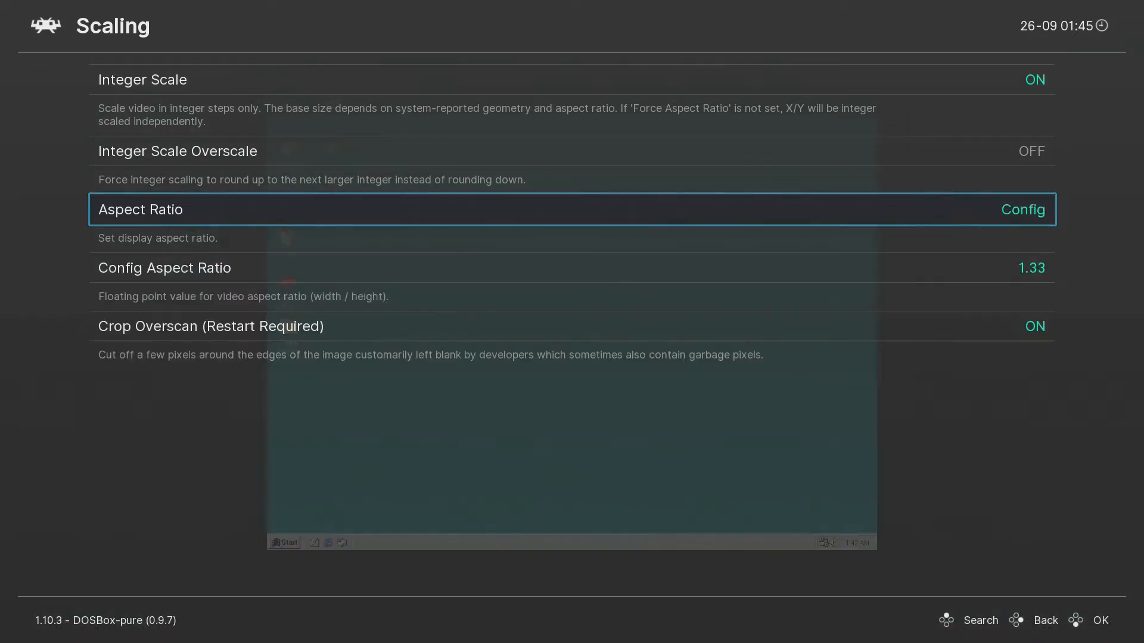
{"action": "key", "text": "Left"}
{"action": "key", "text": "Left"}
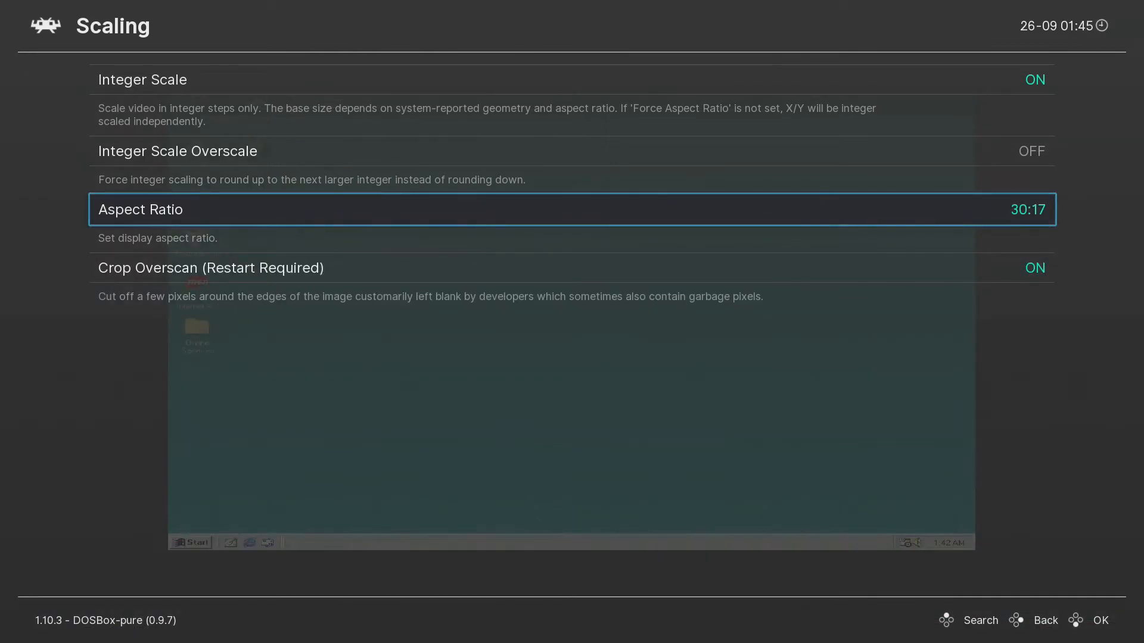
{"action": "key", "text": "Down"}
{"action": "key", "text": "Up"}
{"action": "key", "text": "Down"}
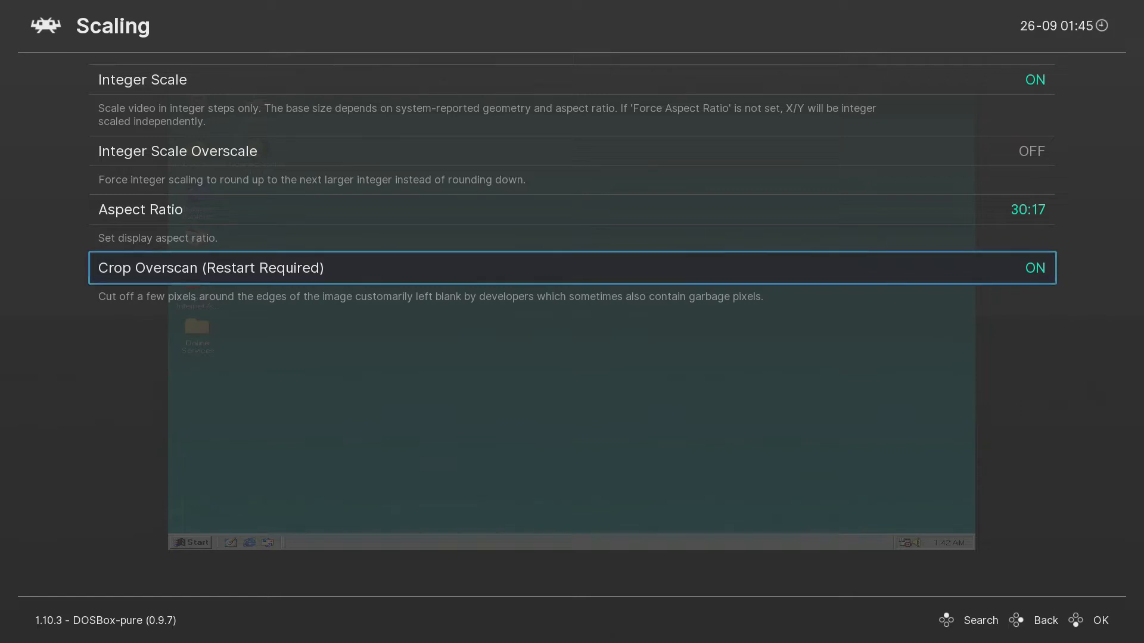
{"action": "key", "text": "F1"}
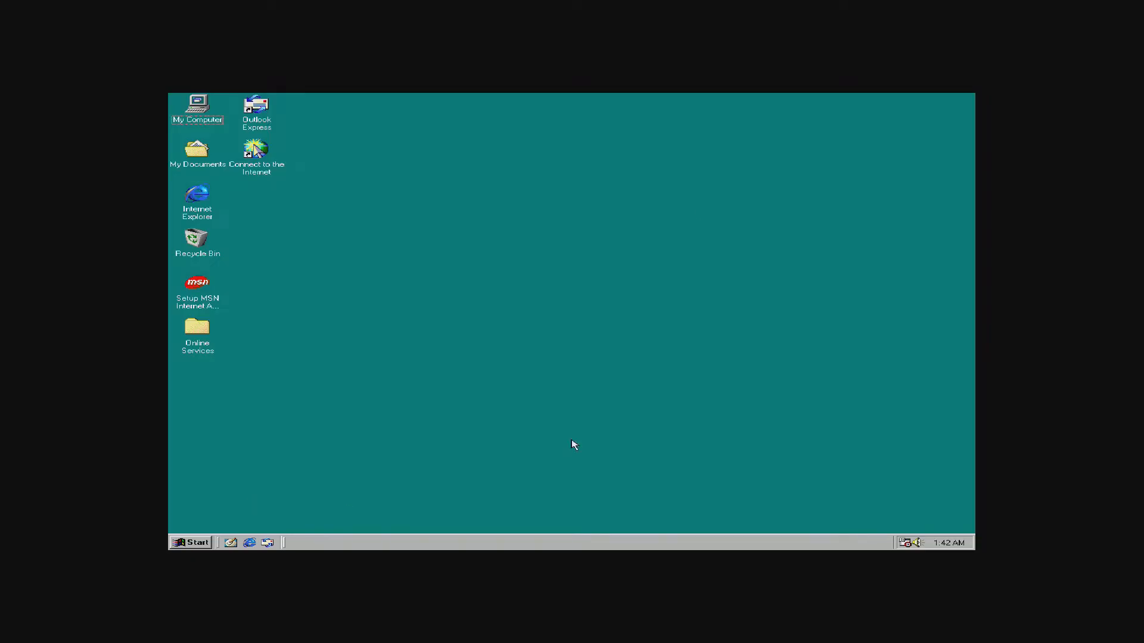
Restart Windows 98 via Start > Shut Down > Restart, then go to Start > Settings after reboot.
{"action": "left_click", "coordinate": [181, 544]}
{"action": "left_click", "coordinate": [250, 532]}
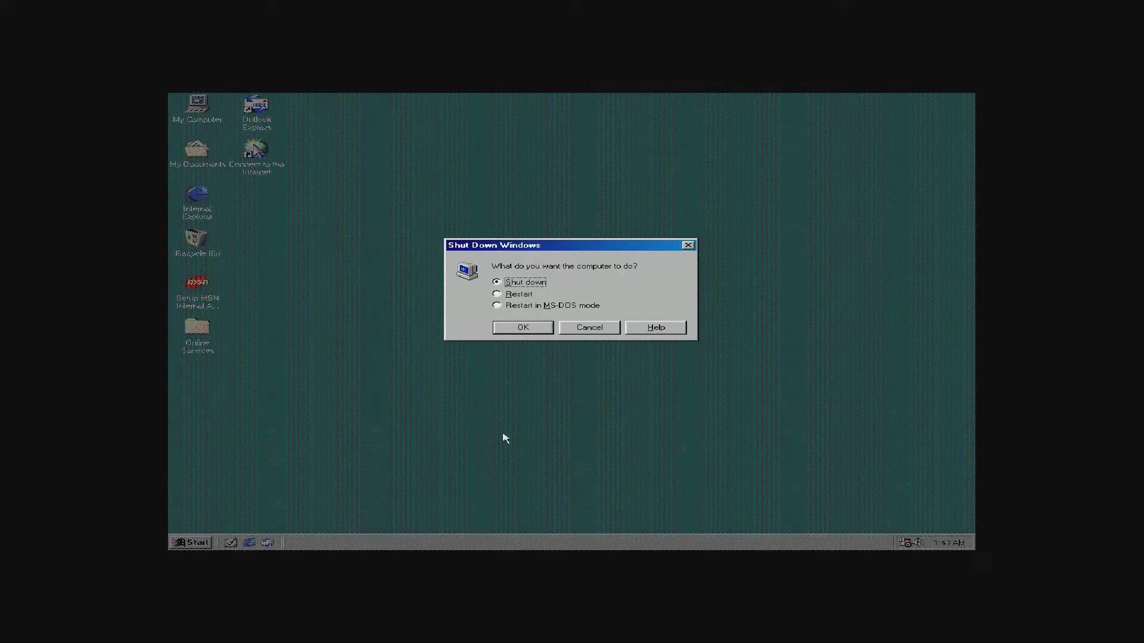
{"action": "left_click", "coordinate": [510, 295]}
{"action": "left_click", "coordinate": [527, 329]}
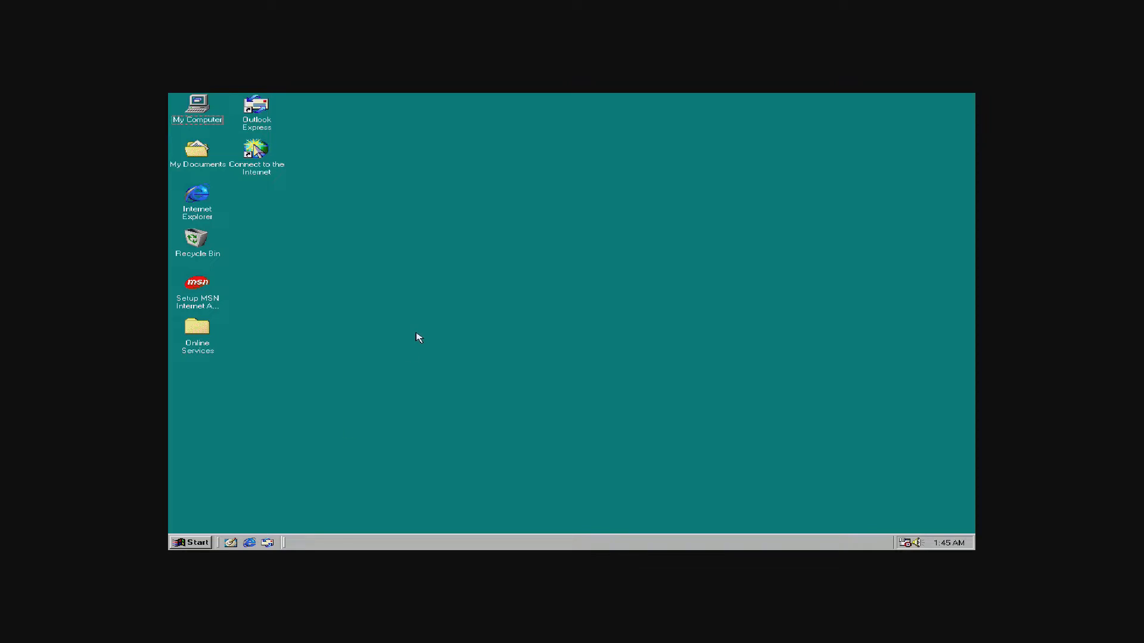
{"action": "left_click", "coordinate": [204, 543]}
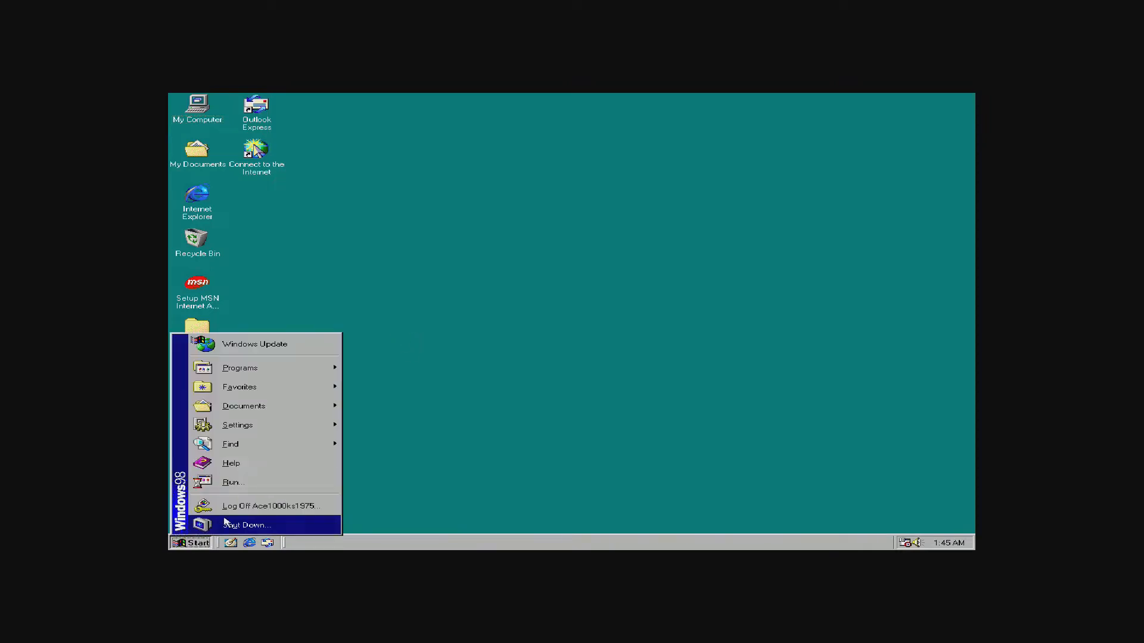
{"action": "mouse_move", "coordinate": [277, 424]}
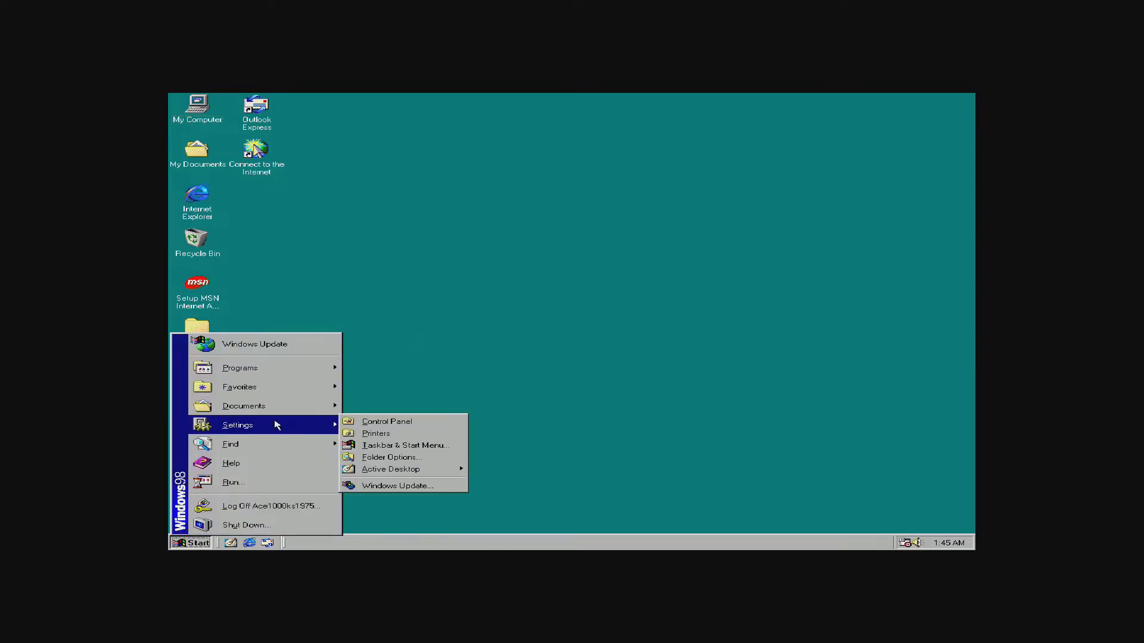
{"action": "left_click", "coordinate": [401, 431]}
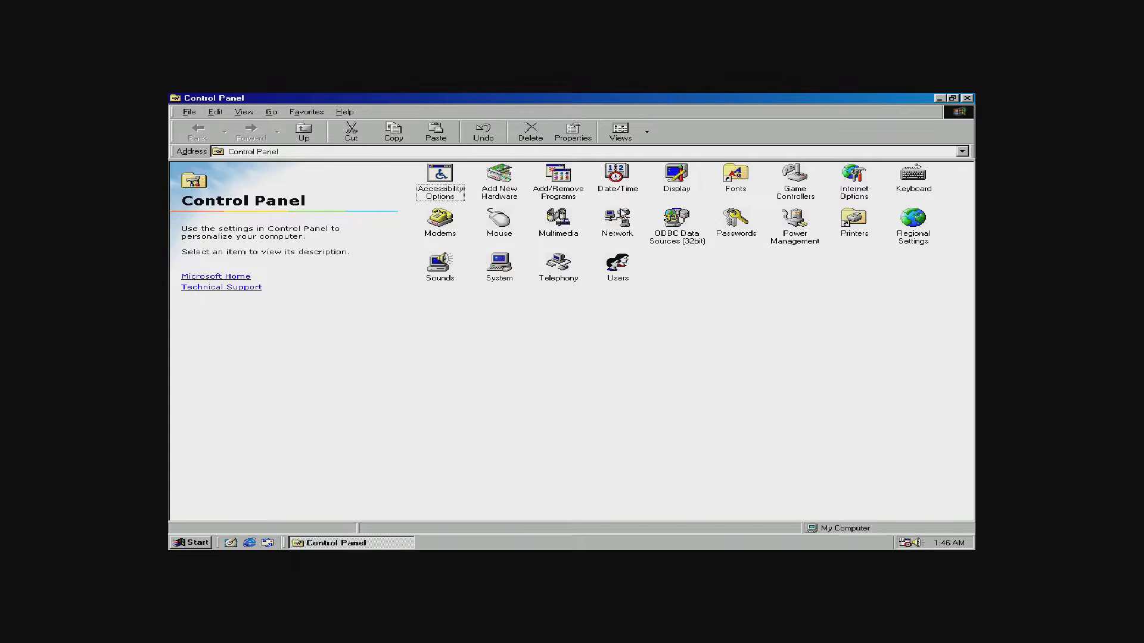
{"action": "double_click", "coordinate": [493, 259]}
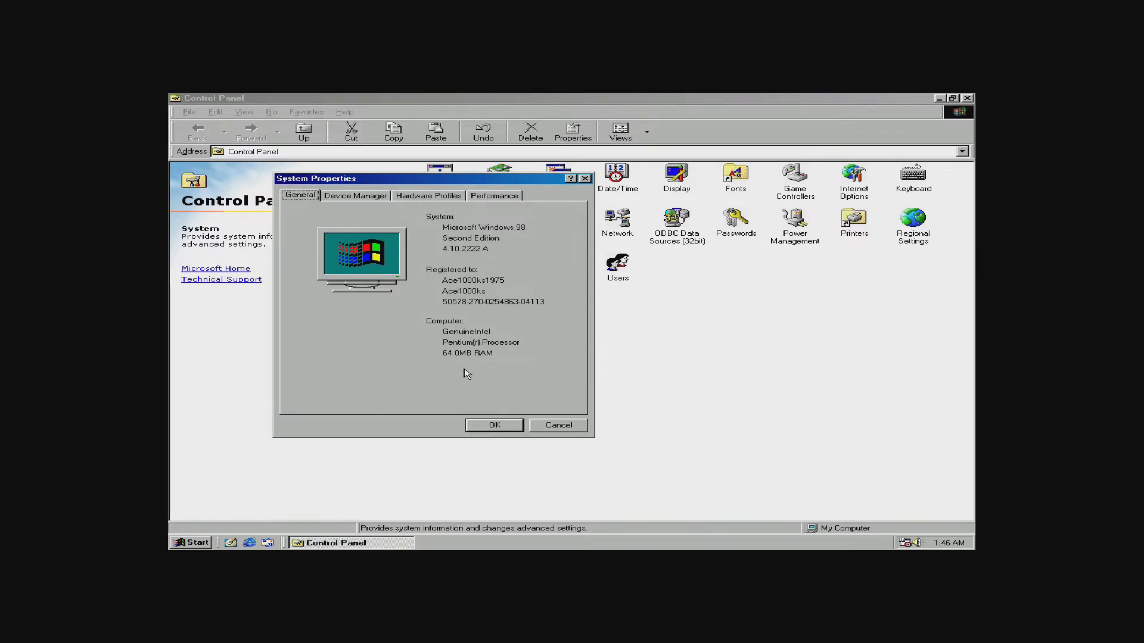
{"action": "left_click", "coordinate": [488, 428]}
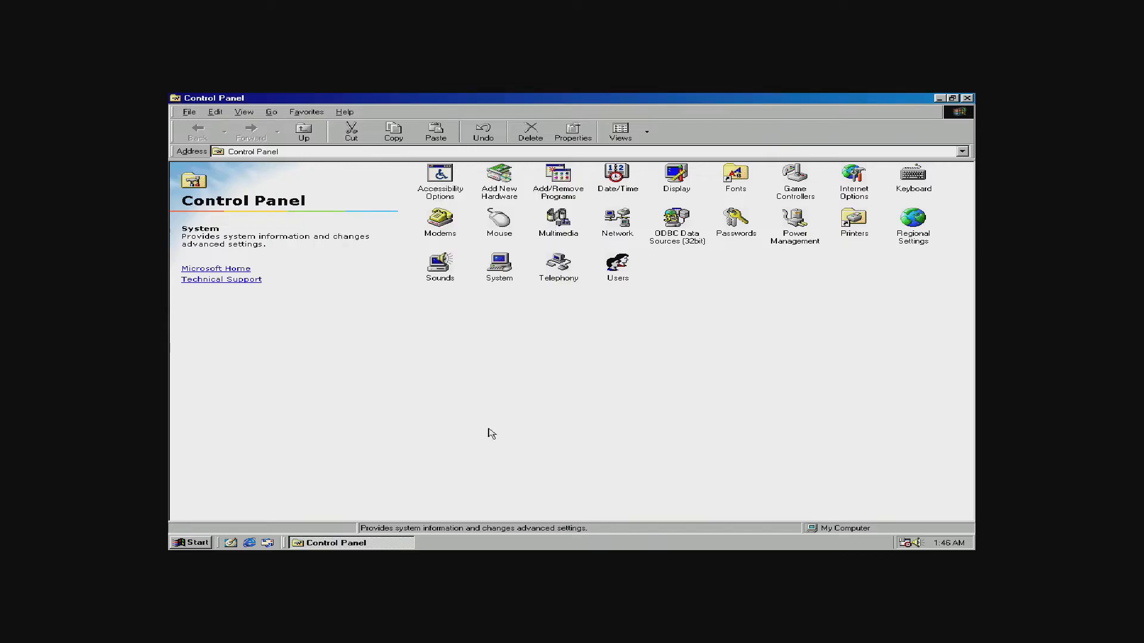
{"action": "left_click", "coordinate": [967, 98]}
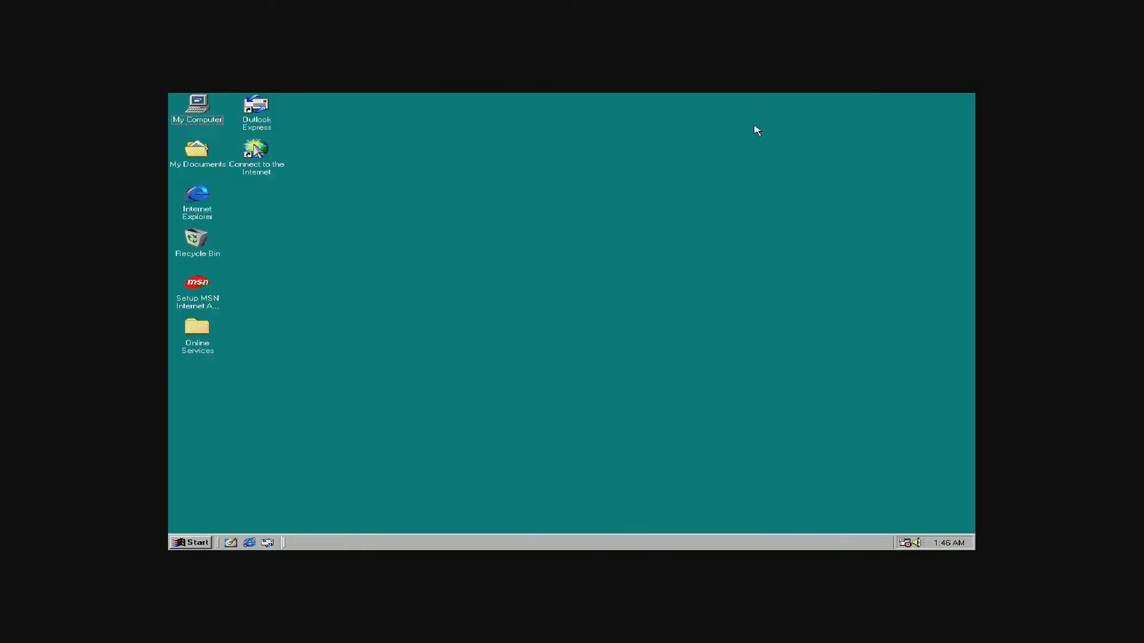
Shut Windows 98 down to the safe-to-turn-off screen.
{"action": "left_click", "coordinate": [199, 543]}
{"action": "left_click", "coordinate": [292, 523]}
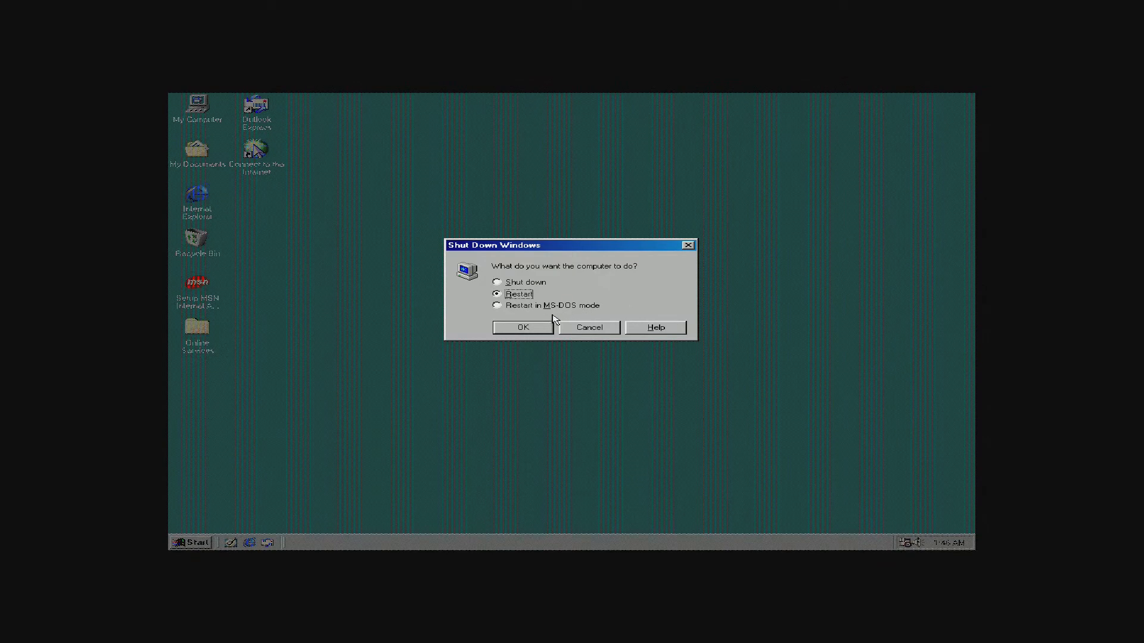
{"action": "left_click", "coordinate": [525, 283]}
{"action": "left_click", "coordinate": [529, 328]}
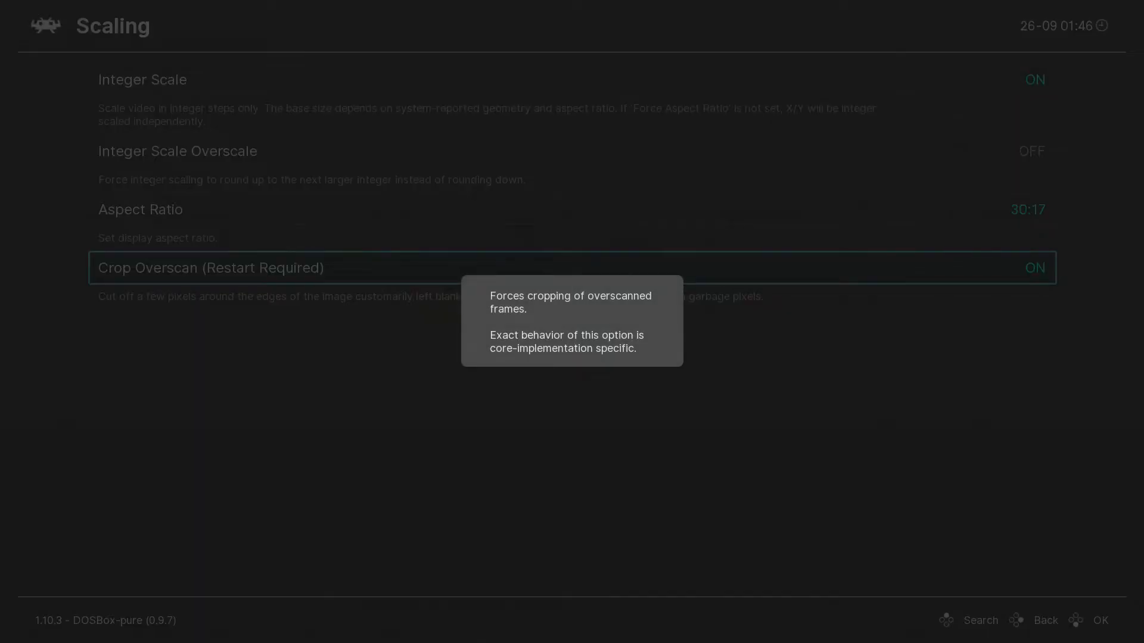
Back out of the Scaling settings to RetroArch's Main Menu.
{"action": "key", "text": "BackSpace"}
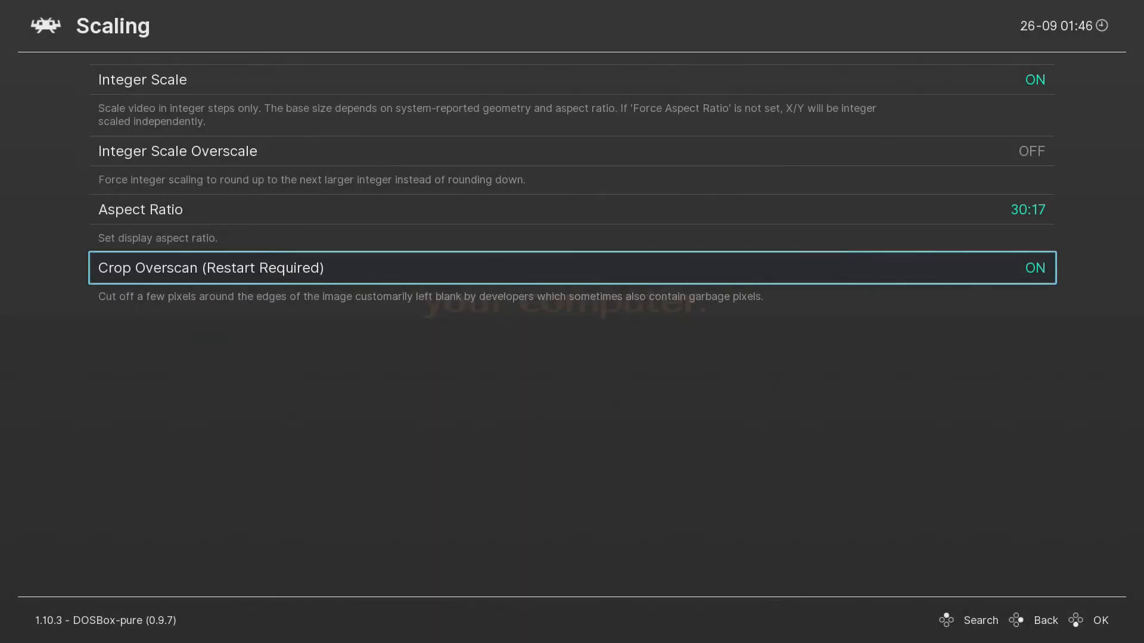
{"action": "key", "text": "BackSpace"}
{"action": "key", "text": "Up"}
{"action": "key", "text": "Up"}
{"action": "key", "text": "Up"}
{"action": "key", "text": "Up"}
{"action": "key", "text": "BackSpace"}
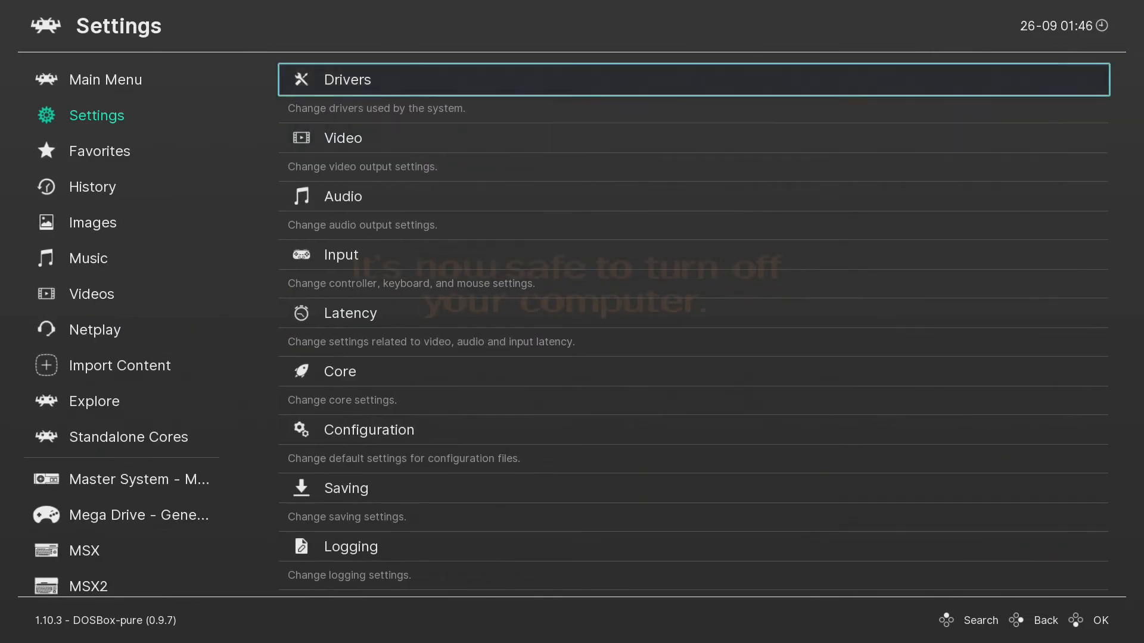
{"action": "key", "text": "Up"}
{"action": "key", "text": "Down"}
{"action": "key", "text": "Up"}
{"action": "key", "text": "Down"}
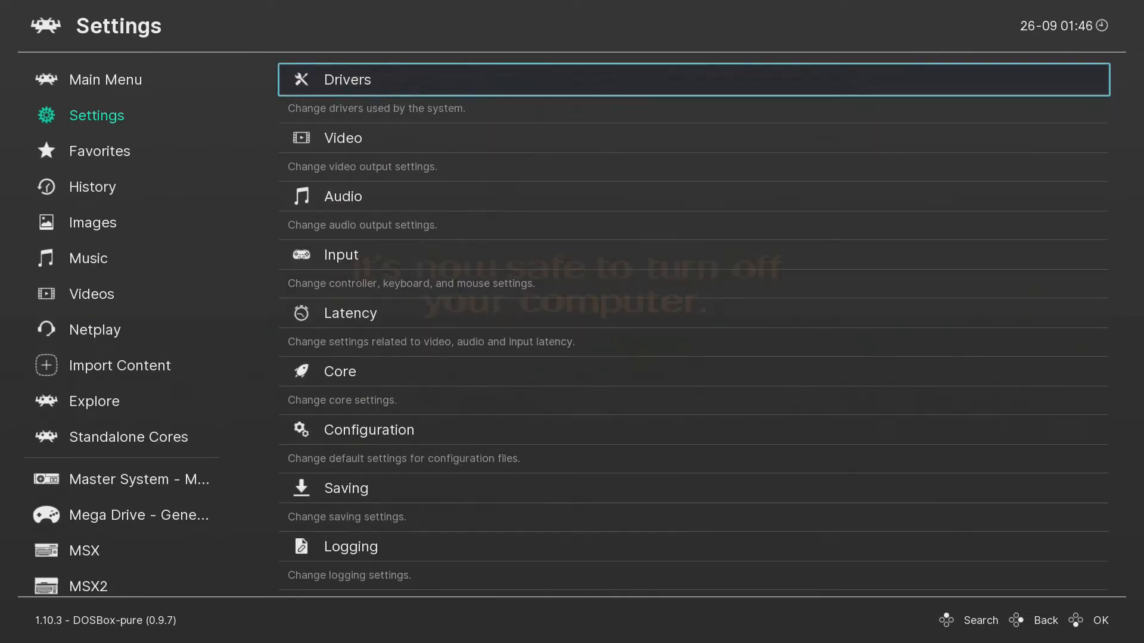
{"action": "key", "text": "BackSpace"}
Look over the running content's Performance Options under Quick Menu > Options.
{"action": "key", "text": "Right"}
{"action": "key", "text": "Return"}
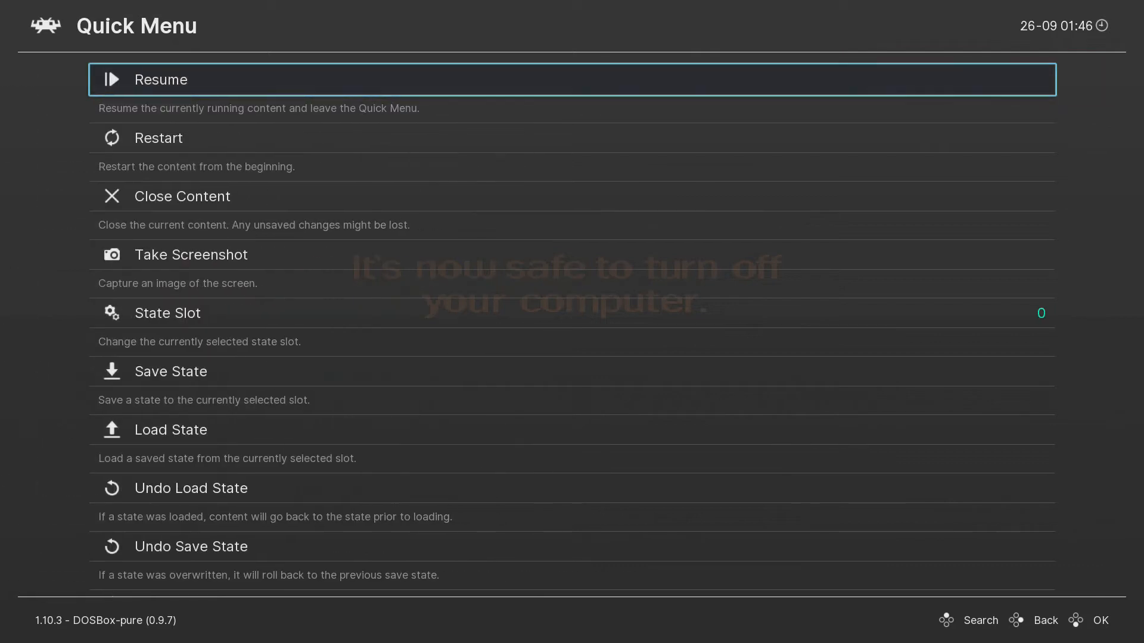
{"action": "key", "text": "Up"}
{"action": "key", "text": "Up"}
{"action": "key", "text": "Up"}
{"action": "key", "text": "Up"}
{"action": "key", "text": "Up"}
{"action": "key", "text": "Up"}
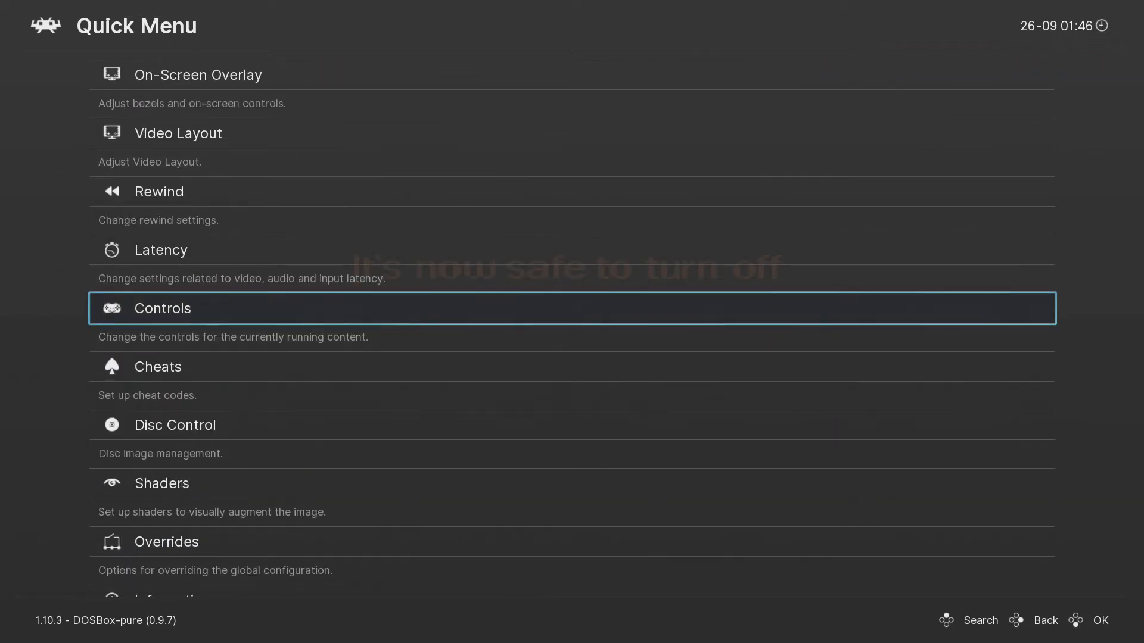
{"action": "key", "text": "Down"}
{"action": "key", "text": "Down"}
{"action": "key", "text": "Down"}
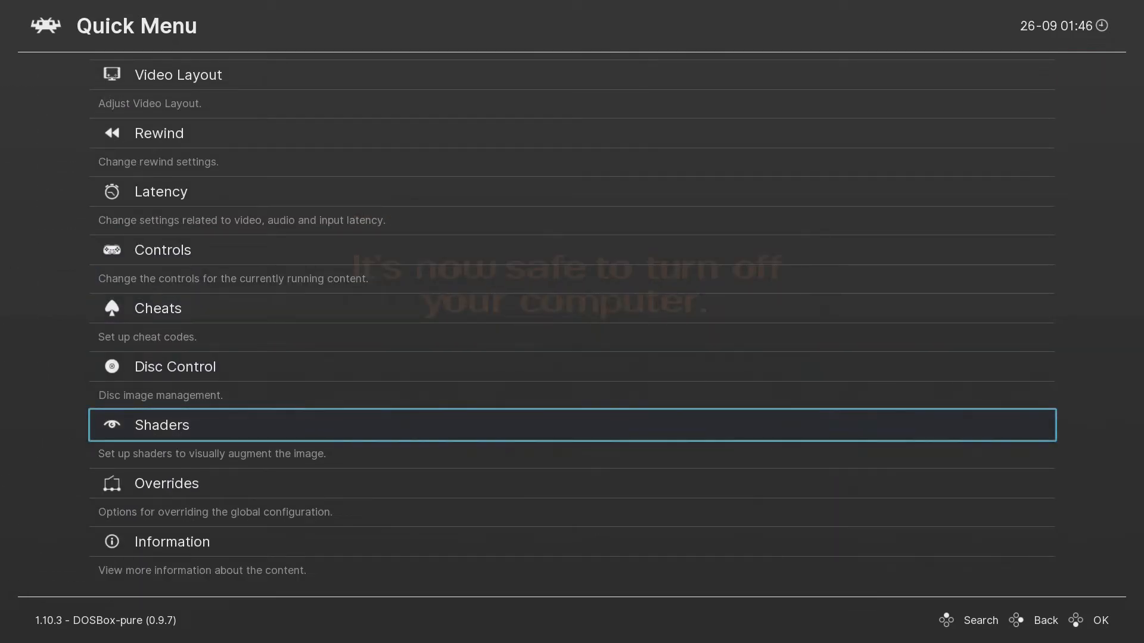
{"action": "key", "text": "Up"}
{"action": "key", "text": "Up"}
{"action": "key", "text": "Up"}
{"action": "key", "text": "Up"}
{"action": "key", "text": "Up"}
{"action": "key", "text": "Up"}
{"action": "key", "text": "Up"}
{"action": "key", "text": "Up"}
{"action": "key", "text": "Return"}
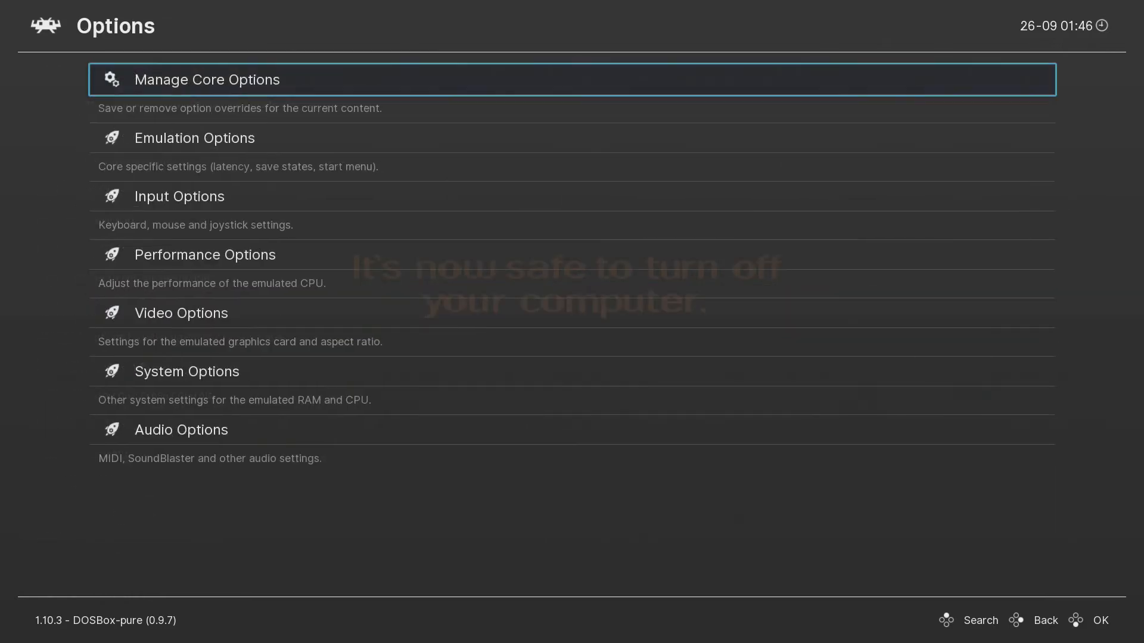
{"action": "key", "text": "Down"}
{"action": "key", "text": "Down"}
{"action": "key", "text": "Down"}
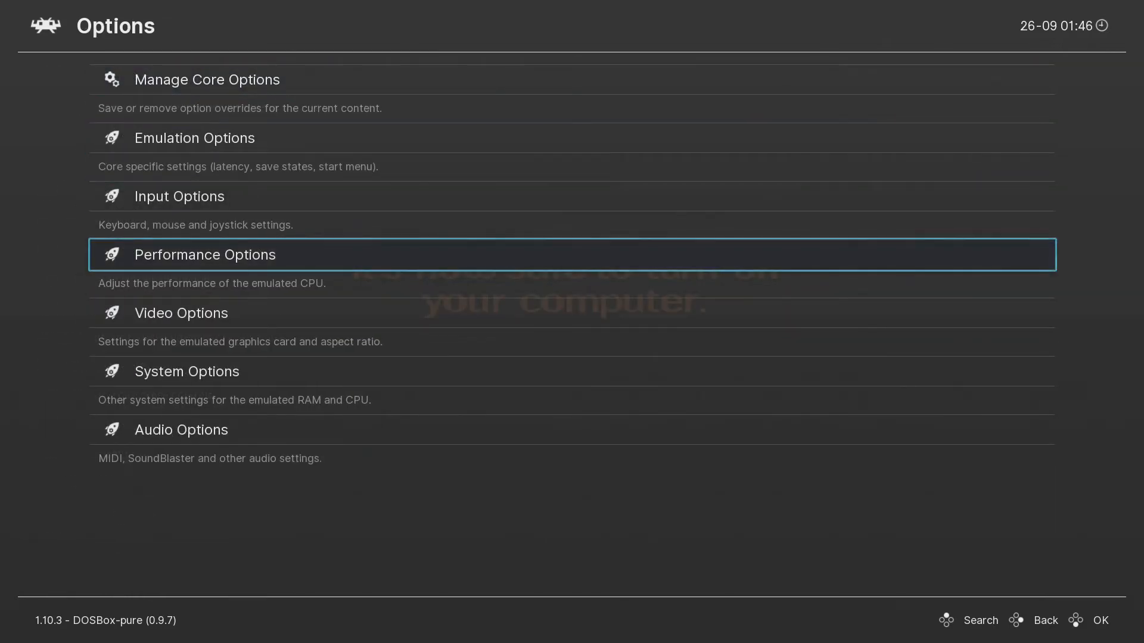
{"action": "key", "text": "Return"}
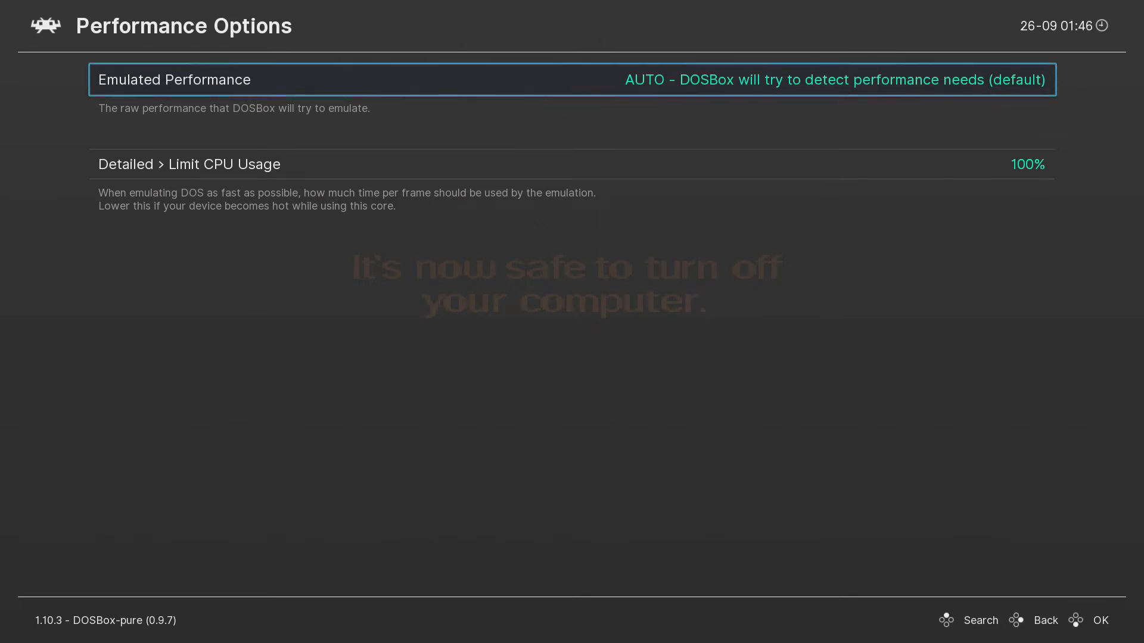
{"action": "key", "text": "BackSpace"}
Confirm System Options still shows Memory Size 128 MB, then return to the Quick Menu.
{"action": "key", "text": "Down"}
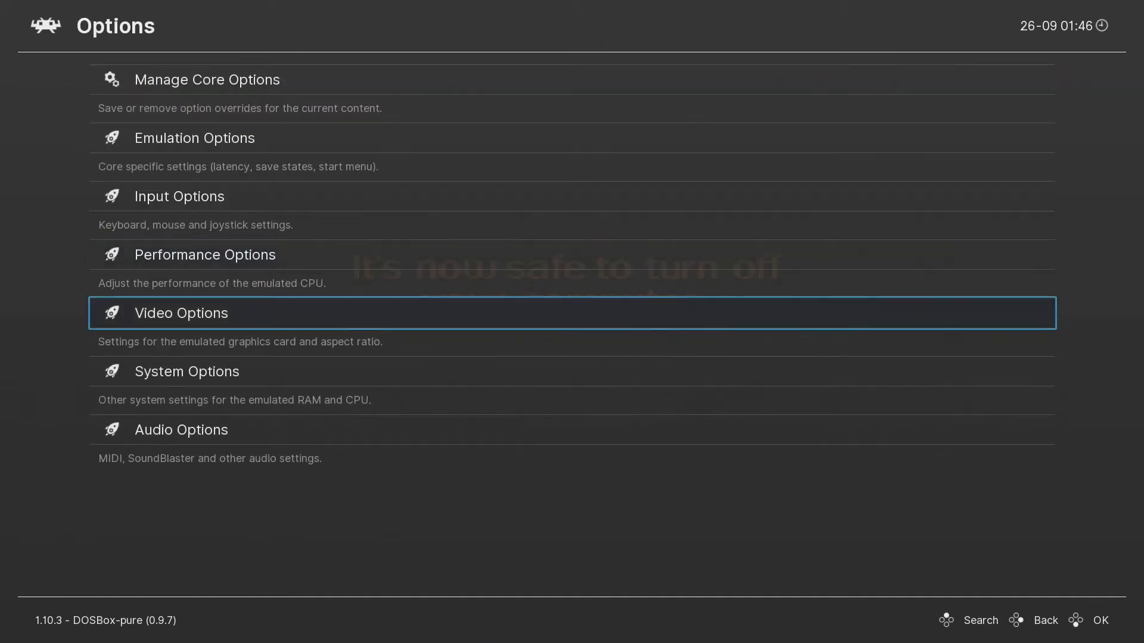
{"action": "key", "text": "Down"}
{"action": "key", "text": "Return"}
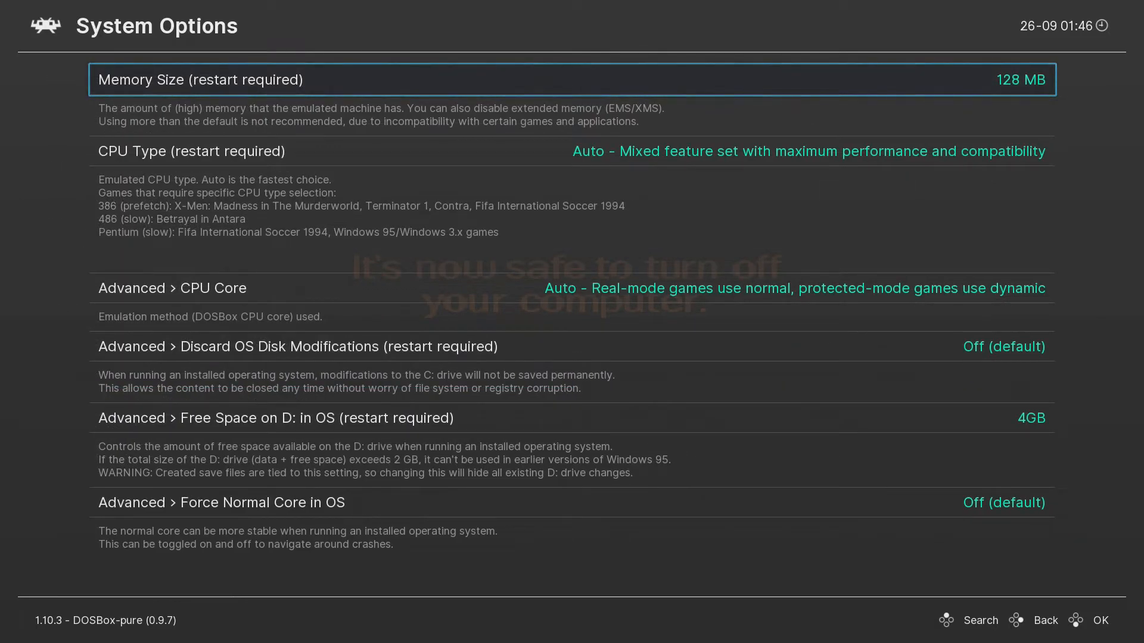
{"action": "key", "text": "Down"}
{"action": "key", "text": "Down"}
{"action": "key", "text": "Down"}
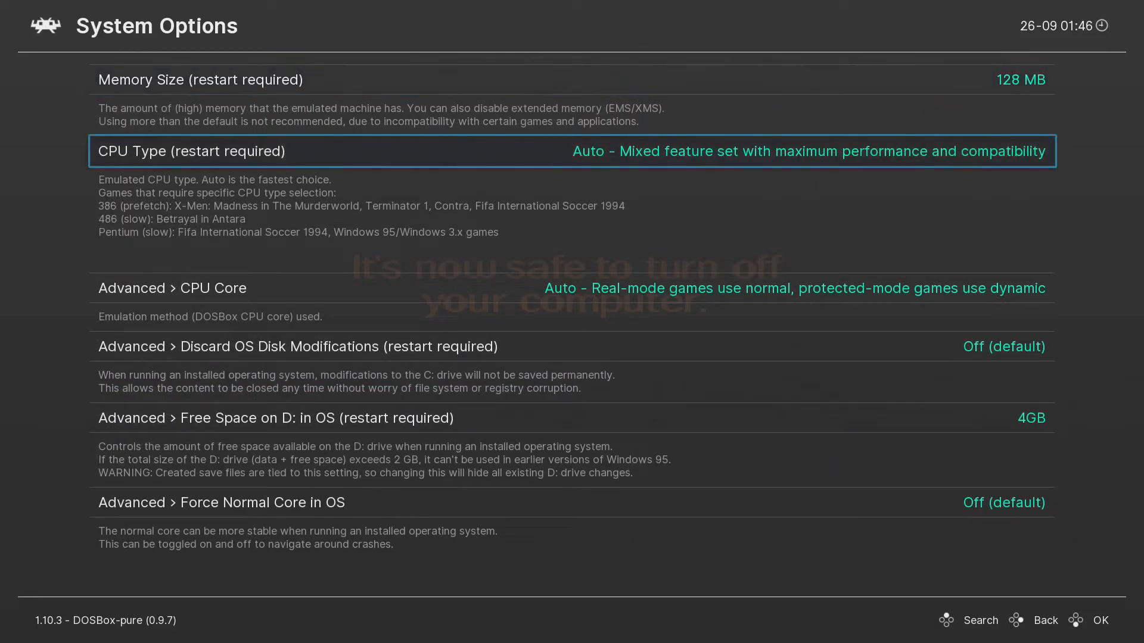
{"action": "key", "text": "Up"}
{"action": "key", "text": "Up"}
{"action": "key", "text": "Up"}
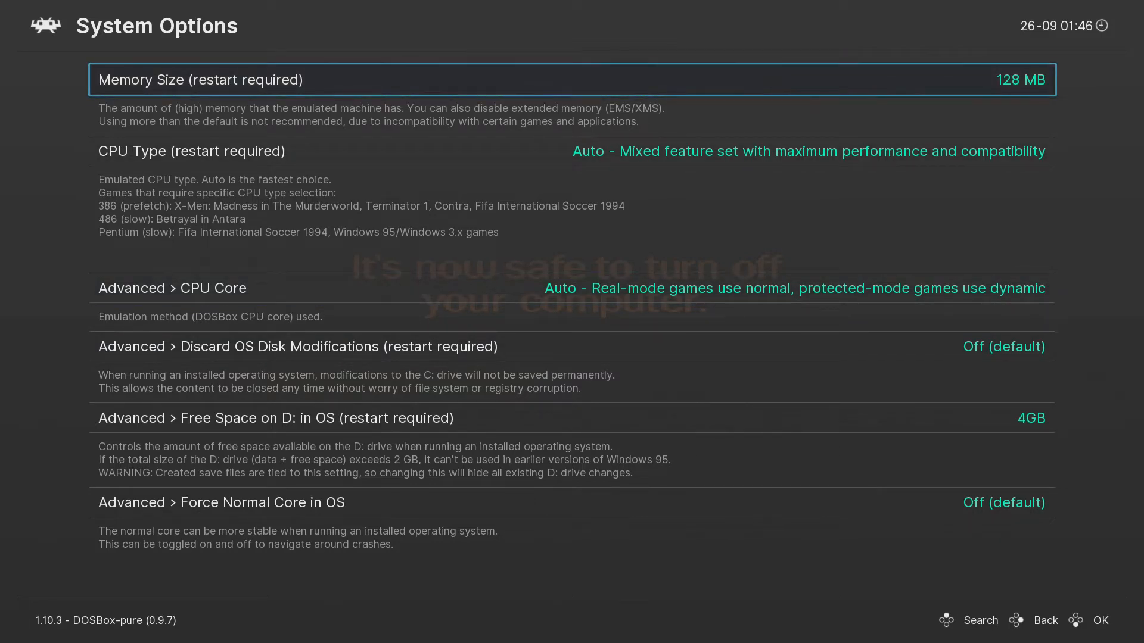
{"action": "key", "text": "BackSpace"}
{"action": "key", "text": "BackSpace"}
{"action": "key", "text": "Up"}
{"action": "key", "text": "Up"}
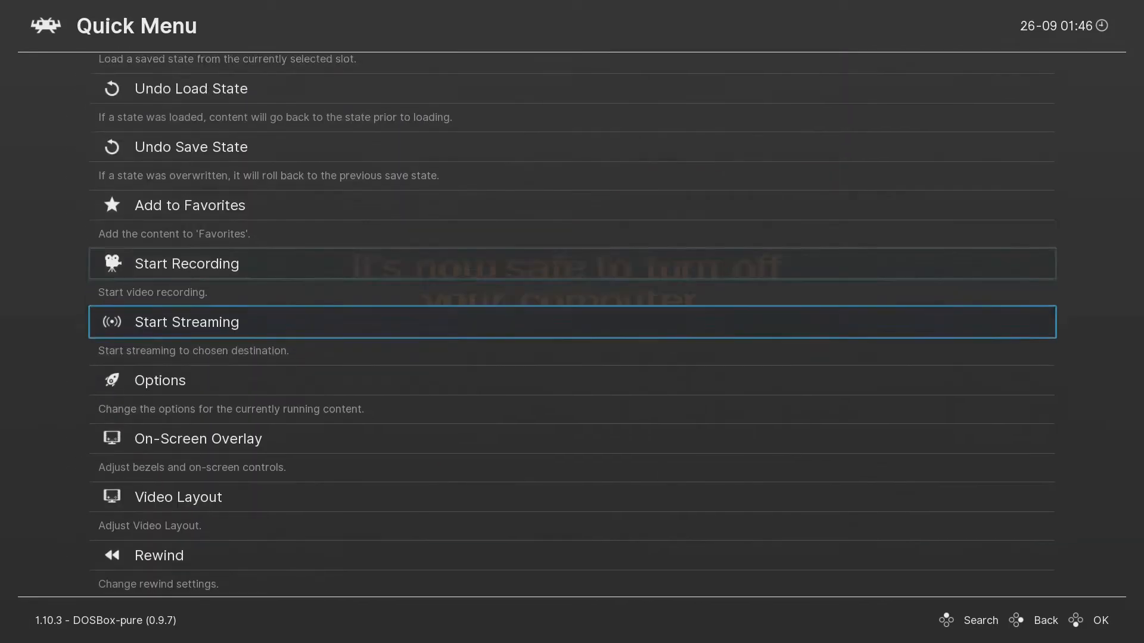
{"action": "key", "text": "Up"}
{"action": "key", "text": "Up"}
{"action": "key", "text": "Up"}
{"action": "key", "text": "Up"}
{"action": "key", "text": "Up"}
{"action": "key", "text": "Up"}
{"action": "key", "text": "Up"}
{"action": "key", "text": "Up"}
{"action": "key", "text": "Up"}
{"action": "key", "text": "Up"}
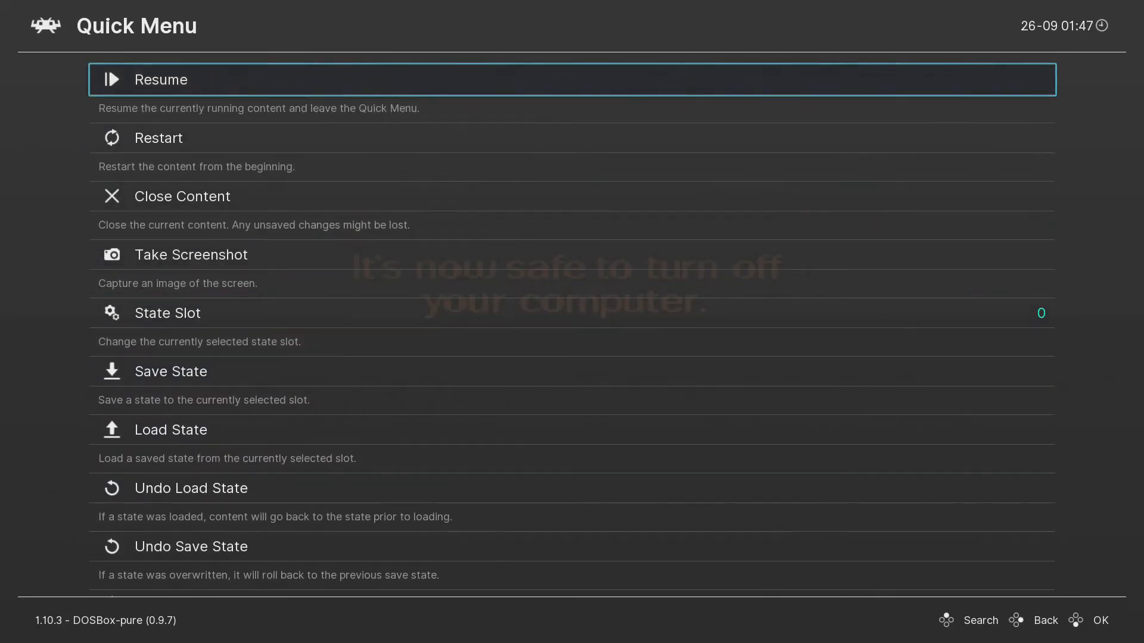
Close the running Windows 98 content from RetroArch's Quick Menu.
{"action": "key", "text": "Return"}
{"action": "key", "text": "F1"}
{"action": "key", "text": "Down"}
{"action": "key", "text": "Down"}
{"action": "key", "text": "Return"}
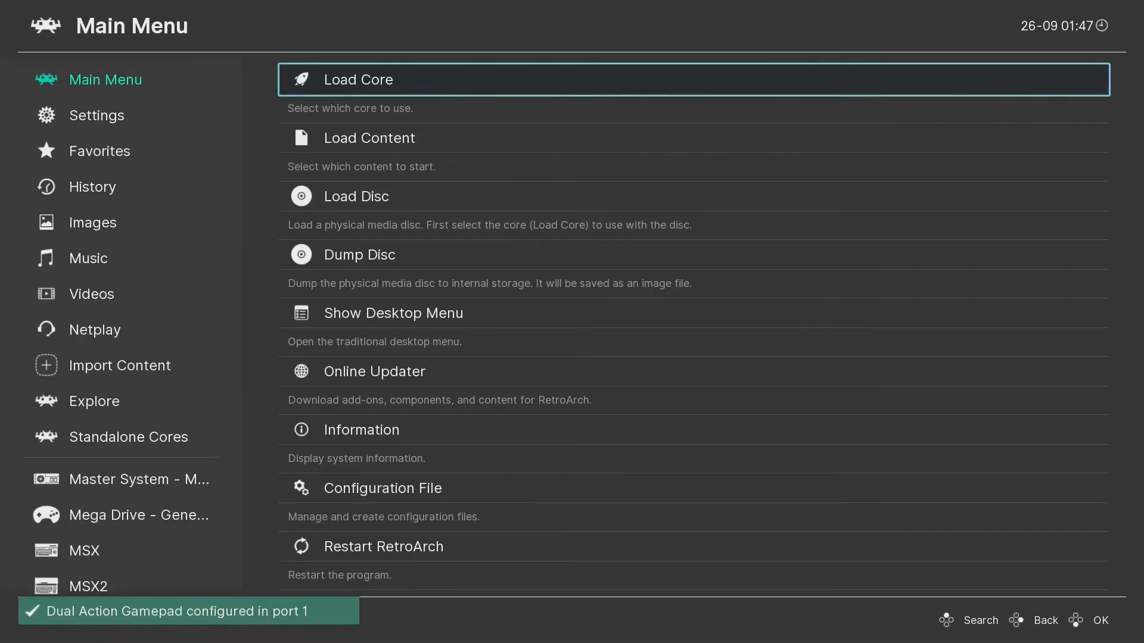
Browse Load Content to the D:\Downloads\OS folder.
{"action": "key", "text": "Down"}
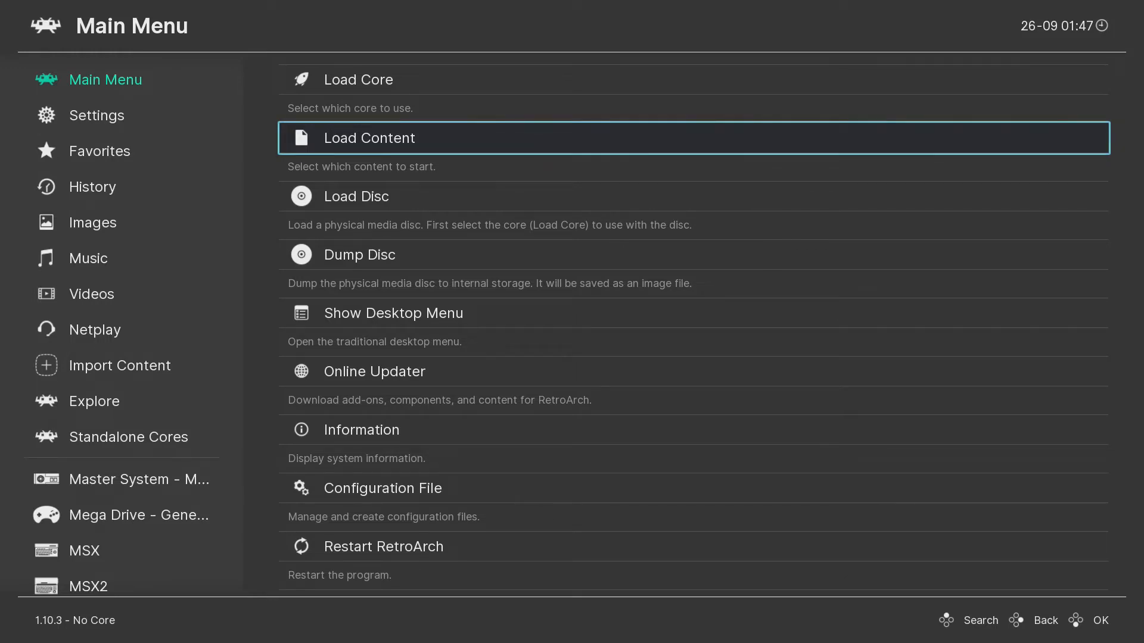
{"action": "key", "text": "Return"}
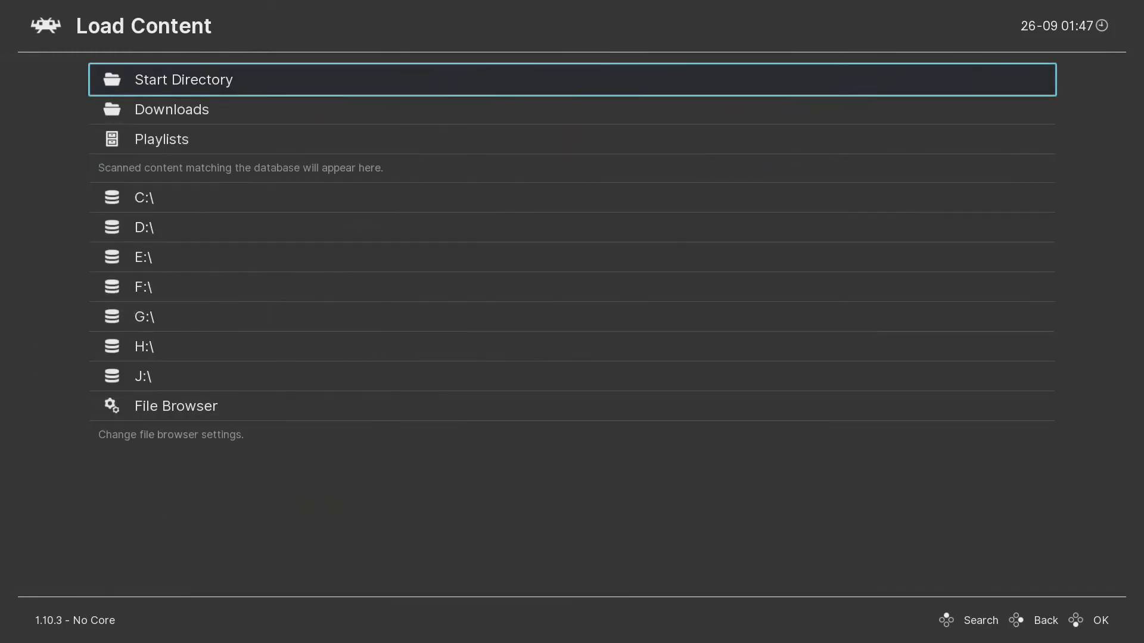
{"action": "key", "text": "Down"}
{"action": "key", "text": "Down"}
{"action": "key", "text": "Down"}
{"action": "key", "text": "Down"}
{"action": "key", "text": "Return"}
{"action": "key", "text": "Down"}
{"action": "key", "text": "Down"}
{"action": "key", "text": "Down"}
{"action": "key", "text": "Down"}
{"action": "key", "text": "Down"}
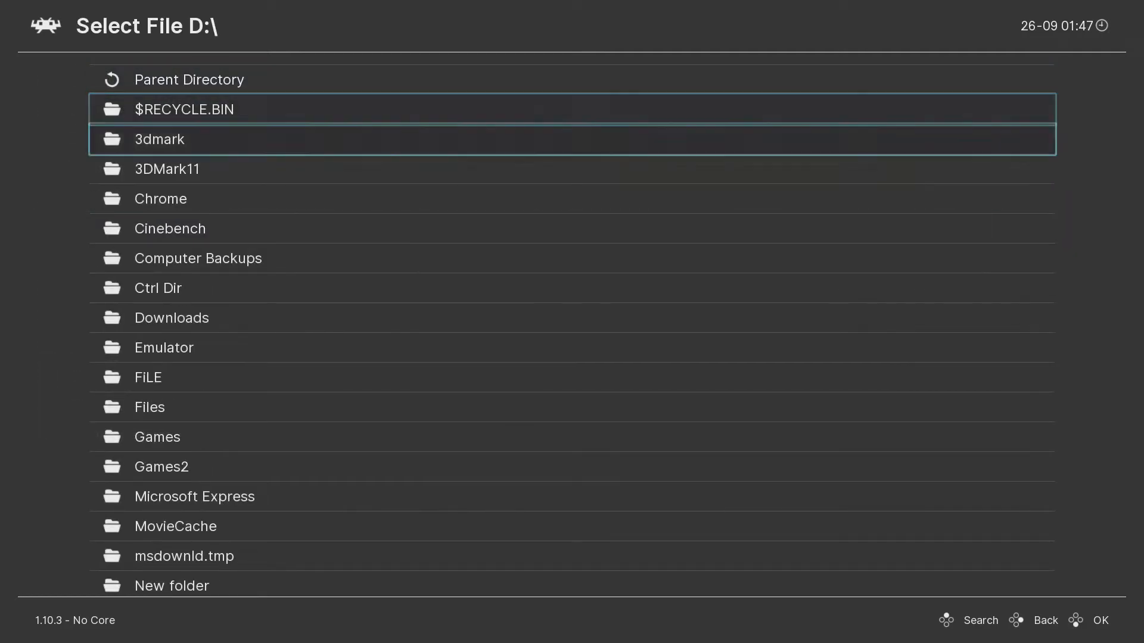
{"action": "key", "text": "Down"}
{"action": "key", "text": "Down"}
{"action": "key", "text": "Down"}
{"action": "key", "text": "Return"}
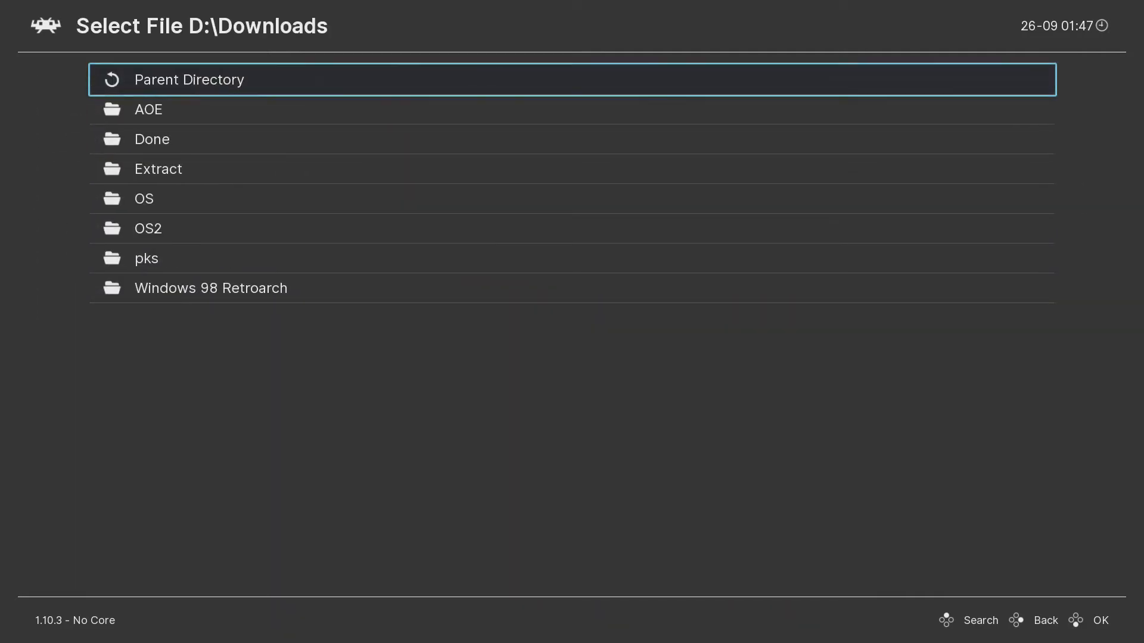
{"action": "key", "text": "Down"}
{"action": "key", "text": "Down"}
{"action": "key", "text": "Down"}
{"action": "key", "text": "Down"}
{"action": "key", "text": "Down"}
{"action": "key", "text": "Return"}
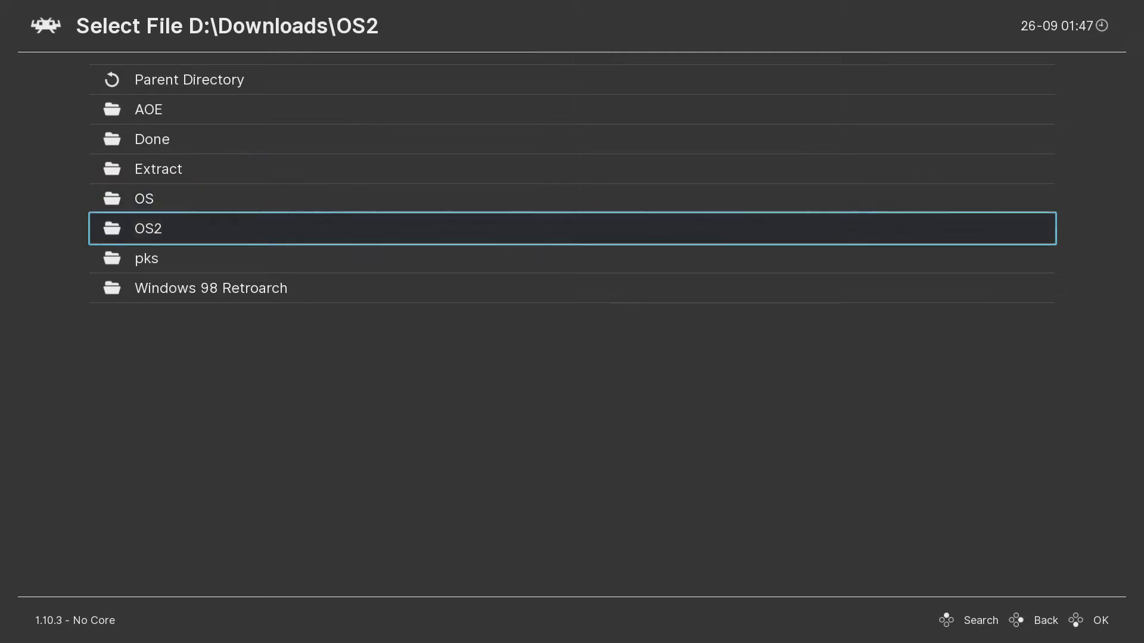
{"action": "key", "text": "Return"}
{"action": "key", "text": "Up"}
{"action": "key", "text": "Return"}
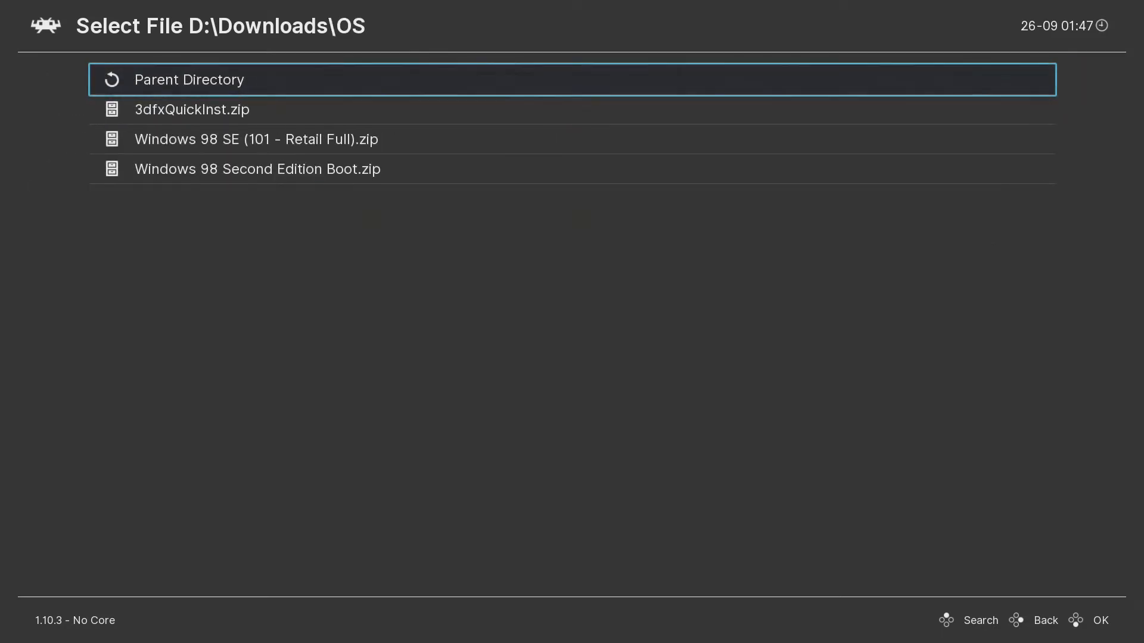
Load 3dfxQuickInst.zip as an archive with DOSBox-Pure, selecting Run Installed Operating System.
{"action": "key", "text": "Down"}
{"action": "key", "text": "Return"}
{"action": "key", "text": "Down"}
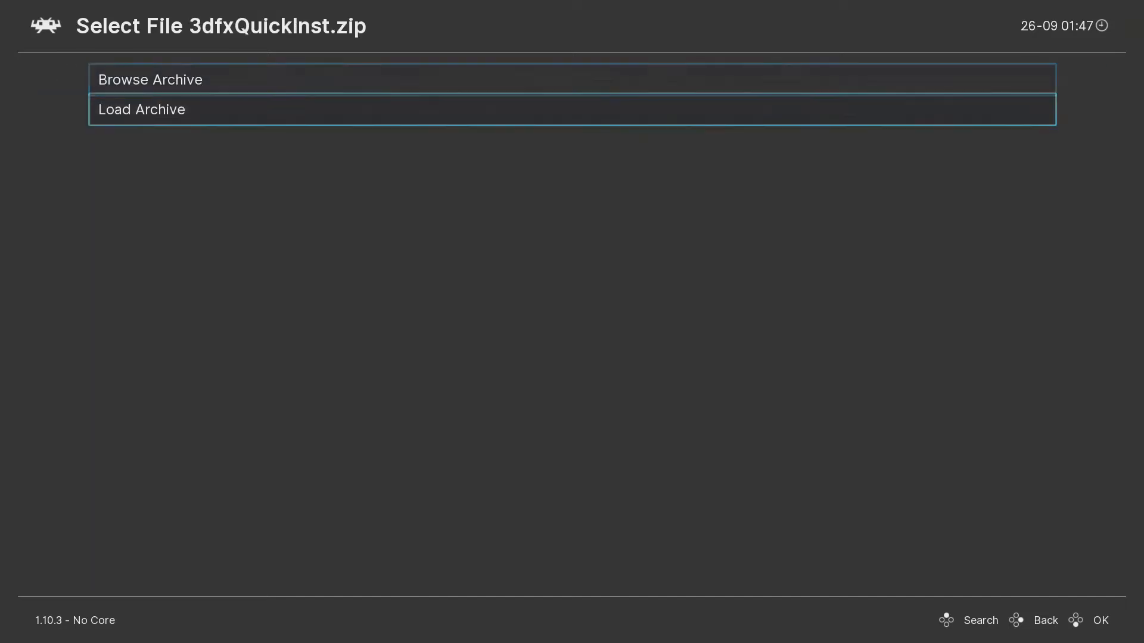
{"action": "key", "text": "Return"}
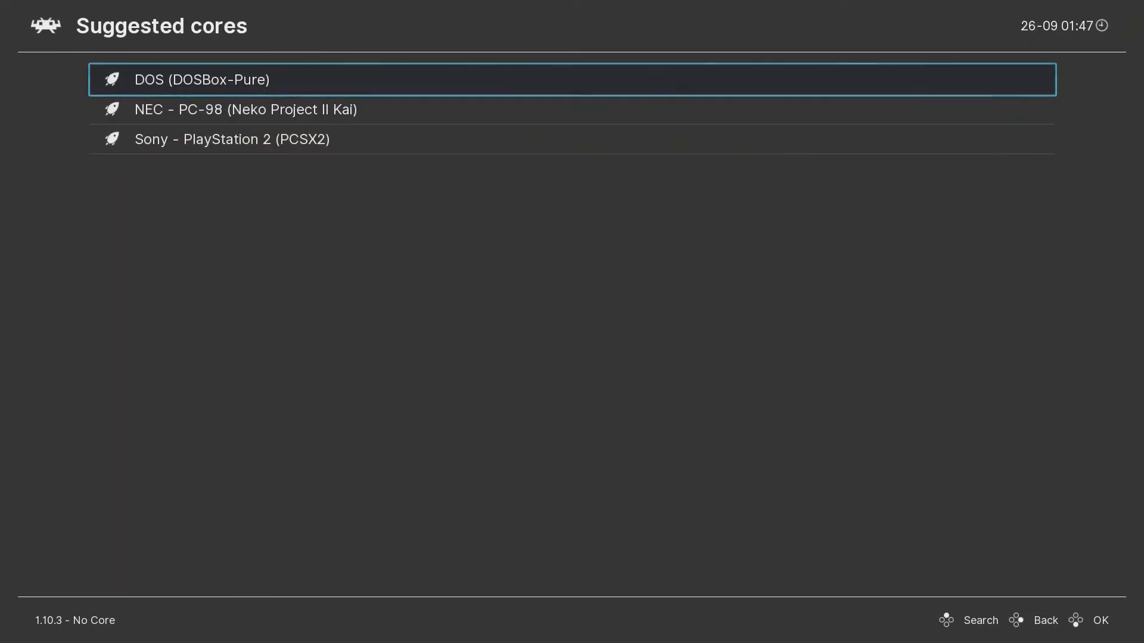
{"action": "key", "text": "Return"}
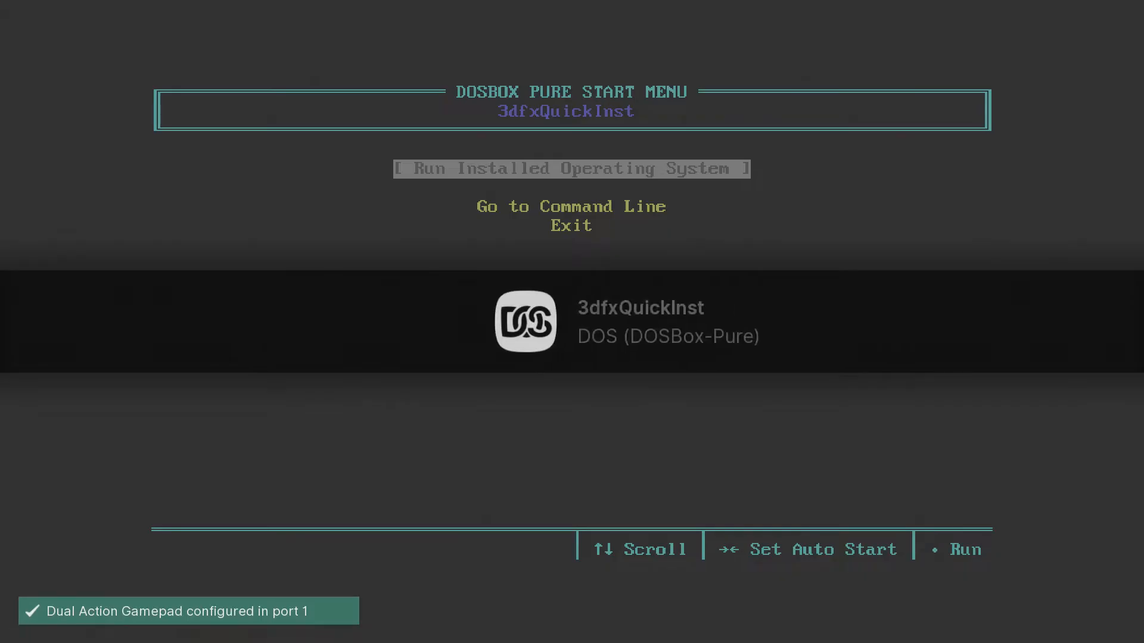
{"action": "key", "text": "Down"}
{"action": "key", "text": "Up"}
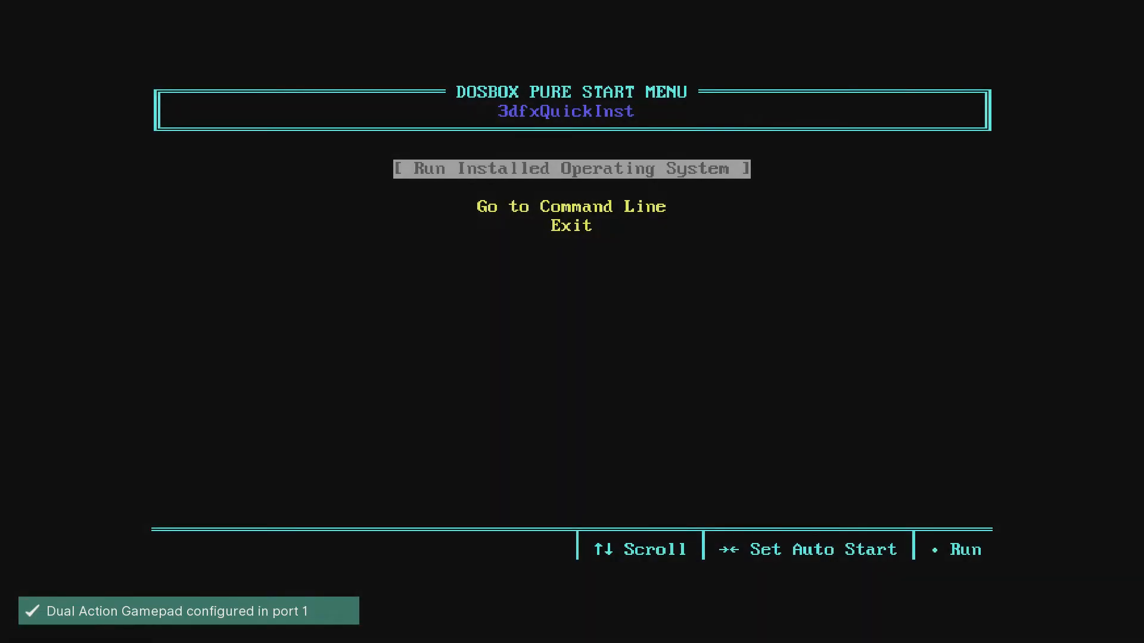
Boot Windows 98, view the 3dfxqui-zip (D:) drive from My Computer, then close it.
{"action": "key", "text": "Return"}
{"action": "key", "text": "Return"}
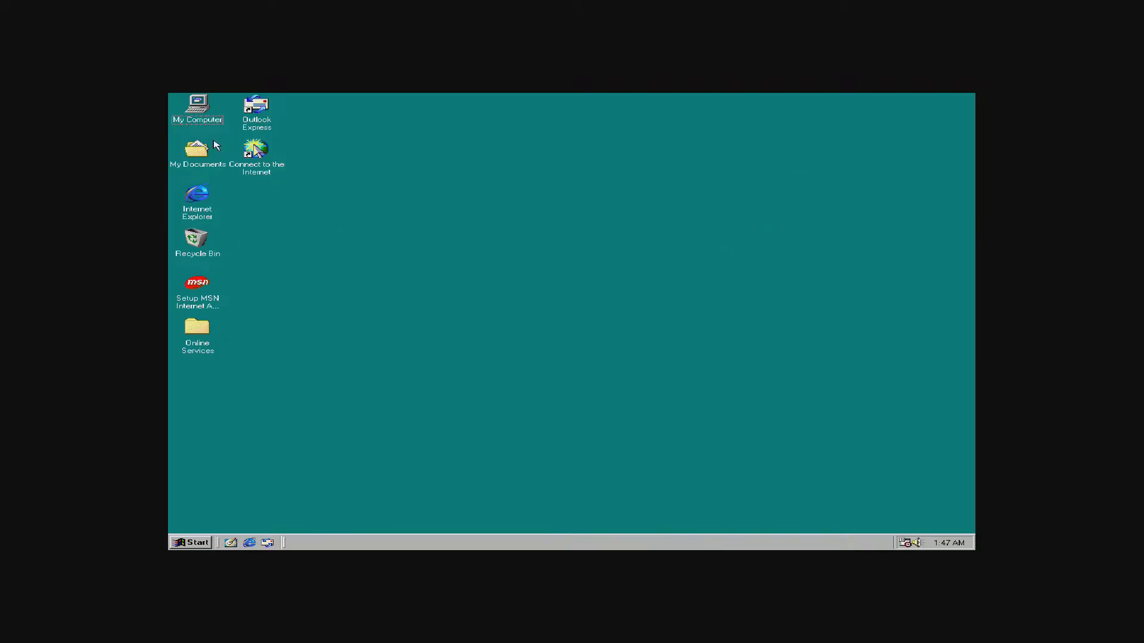
{"action": "double_click", "coordinate": [207, 123]}
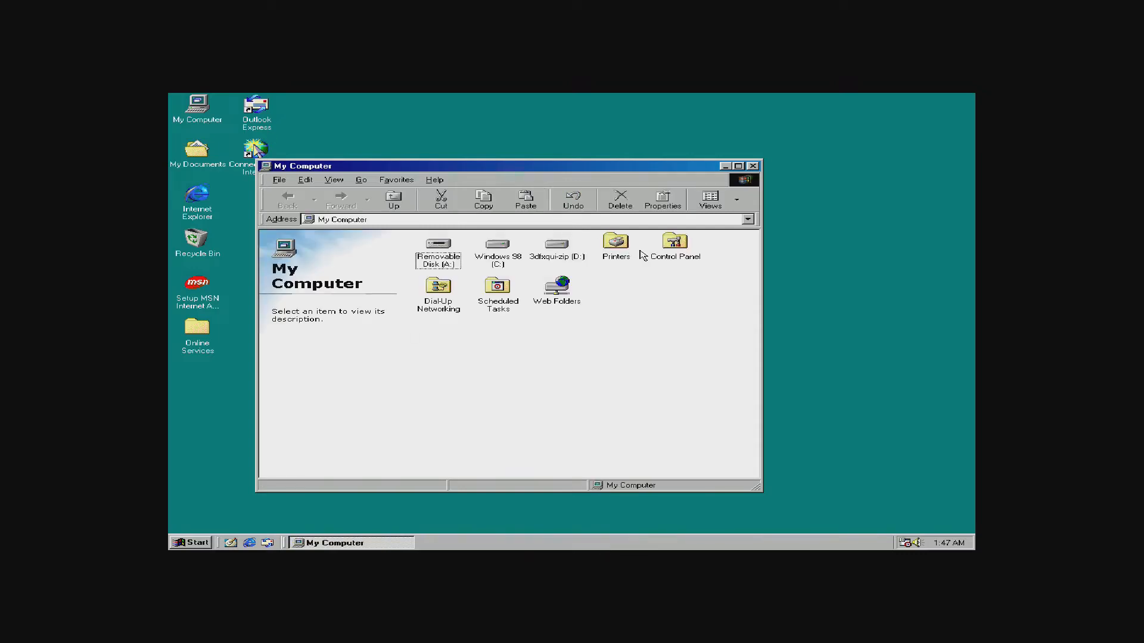
{"action": "double_click", "coordinate": [553, 257]}
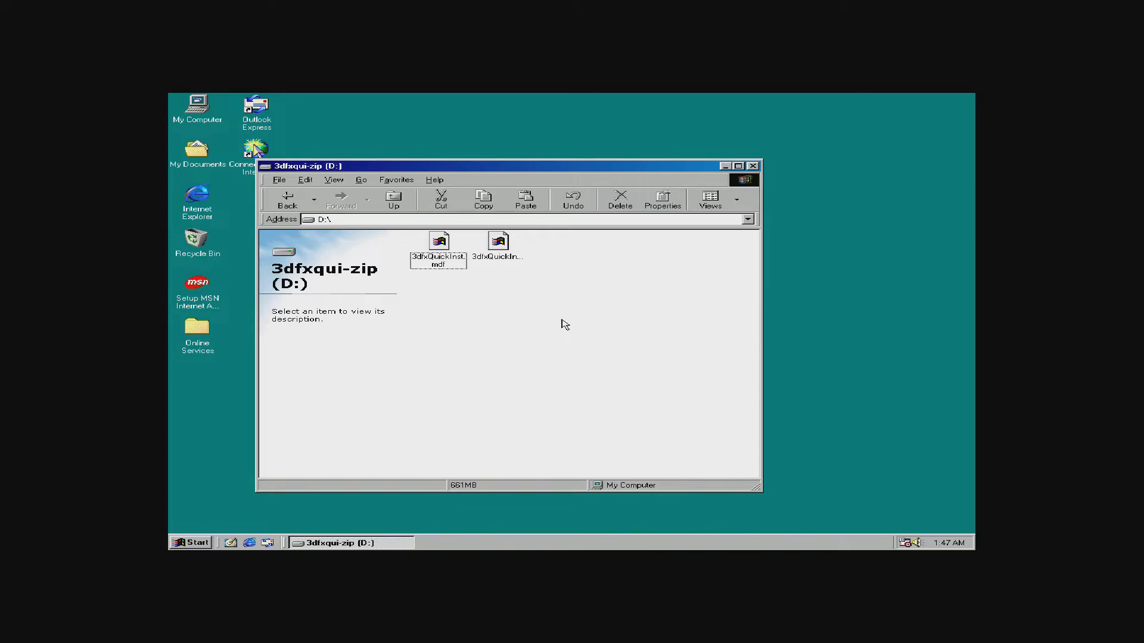
{"action": "left_click", "coordinate": [753, 166]}
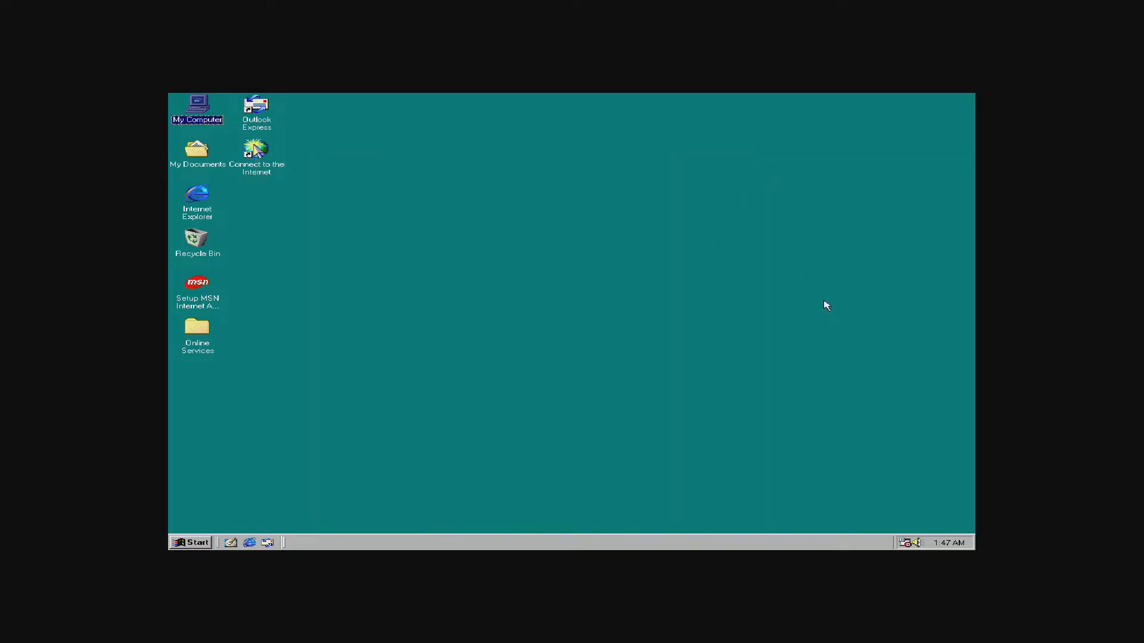
Start the Add New Hardware wizard from Control Panel and choose to pick hardware from a list.
{"action": "left_click", "coordinate": [197, 543]}
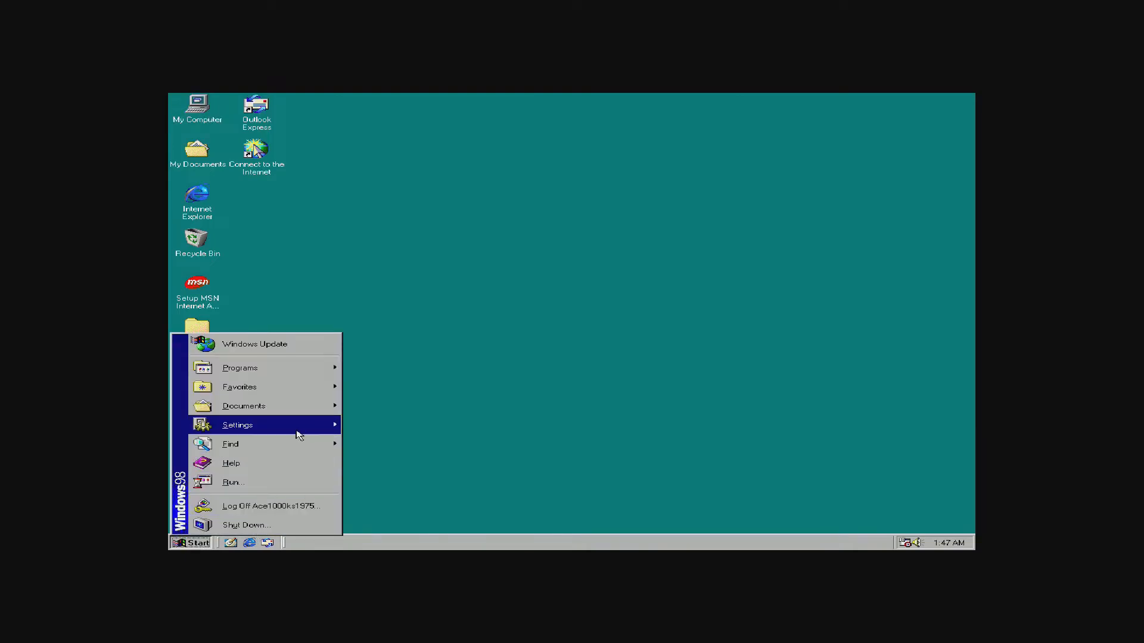
{"action": "mouse_move", "coordinate": [297, 431]}
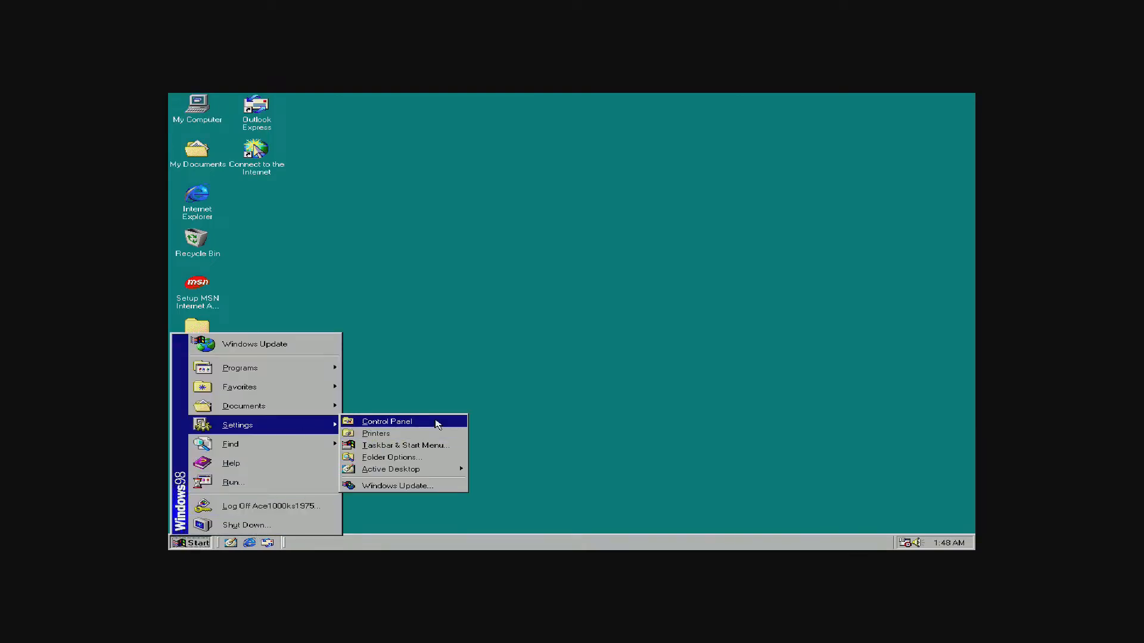
{"action": "left_click", "coordinate": [438, 423]}
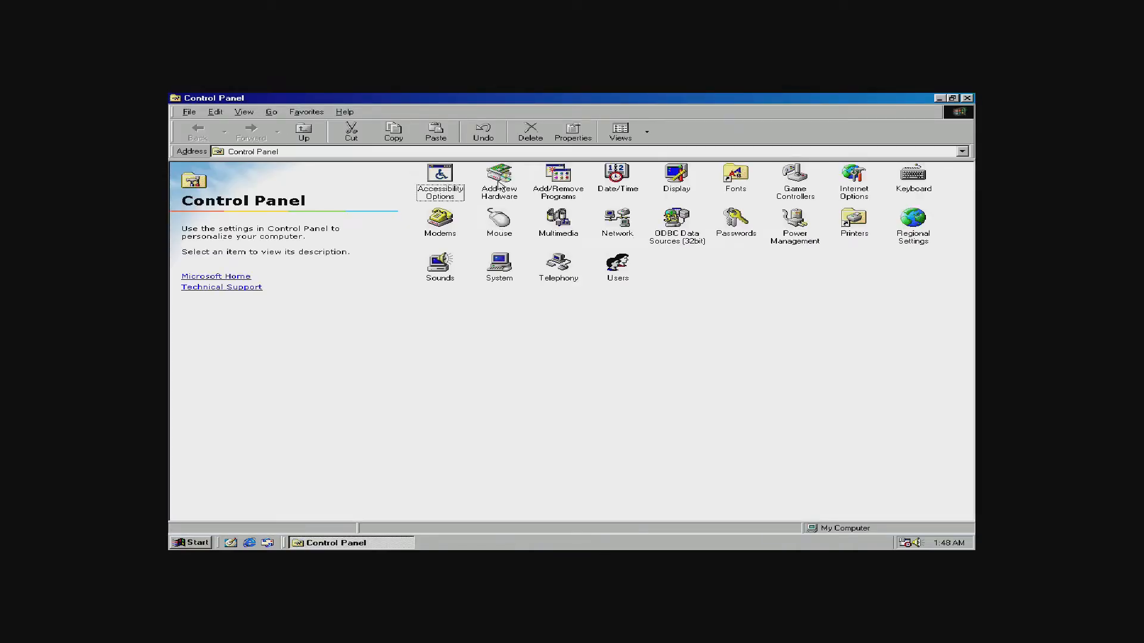
{"action": "double_click", "coordinate": [498, 179]}
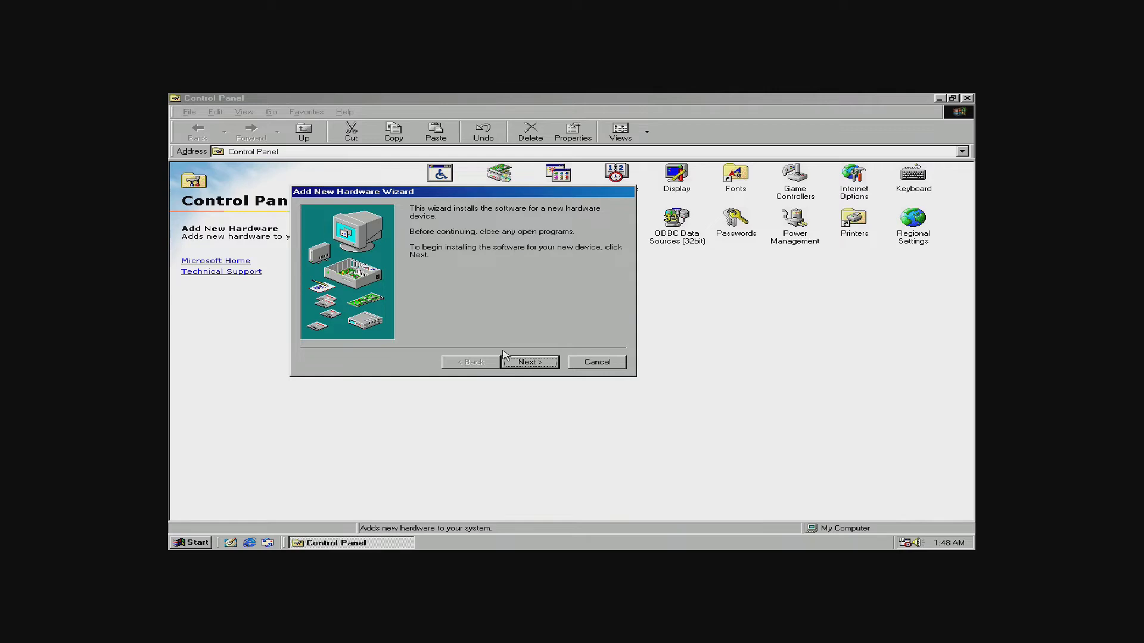
{"action": "left_click", "coordinate": [529, 363]}
{"action": "left_click", "coordinate": [530, 363]}
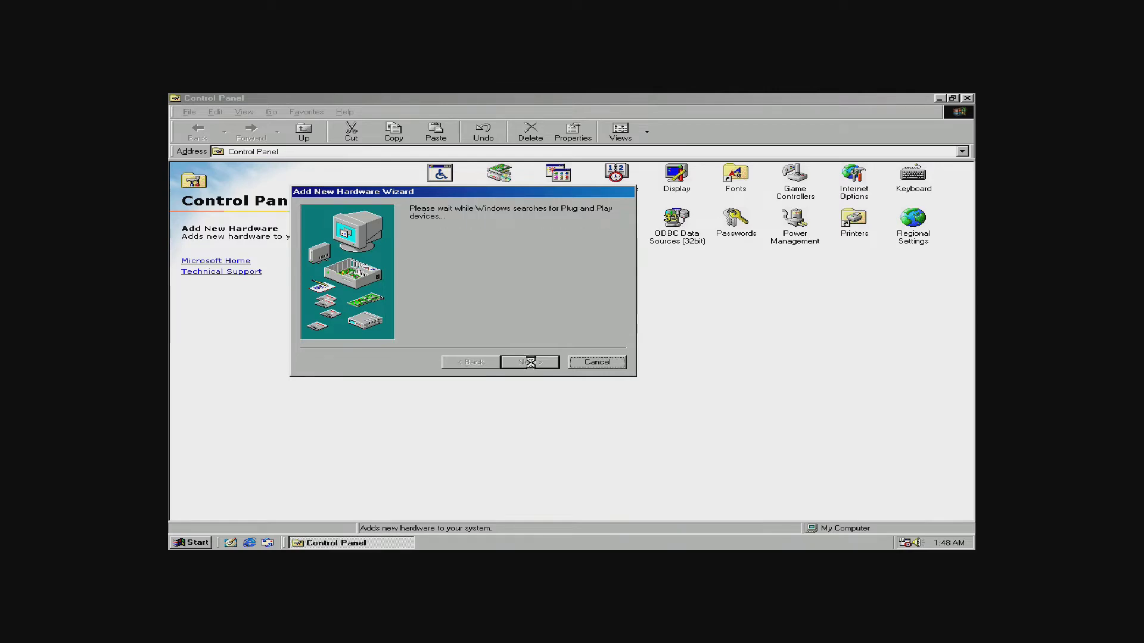
{"action": "left_click", "coordinate": [461, 362]}
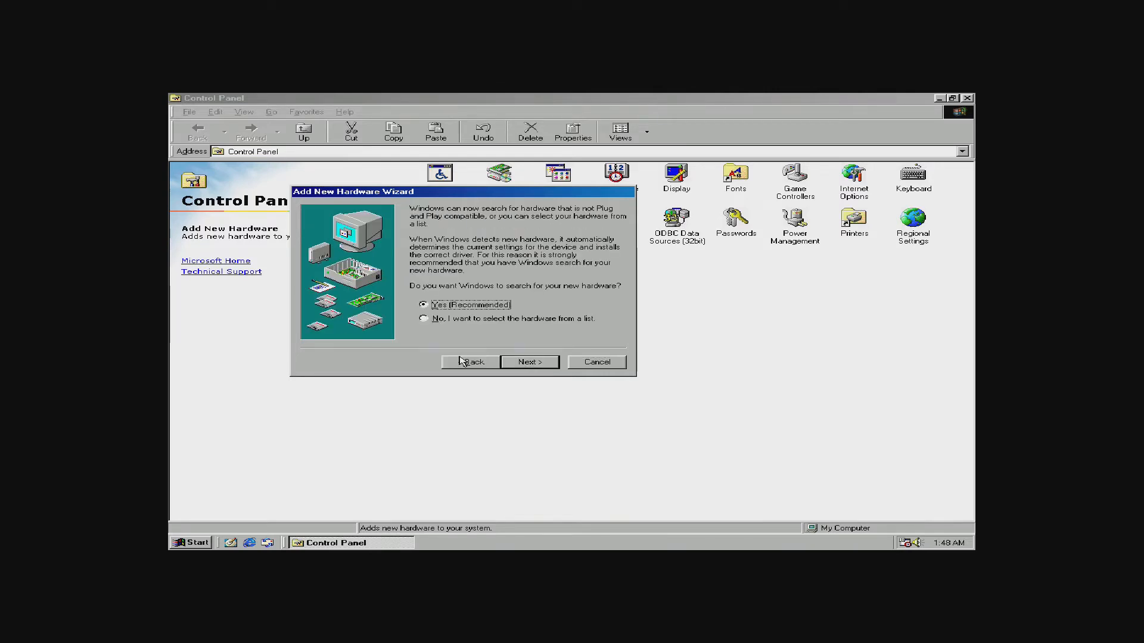
{"action": "left_click", "coordinate": [462, 320]}
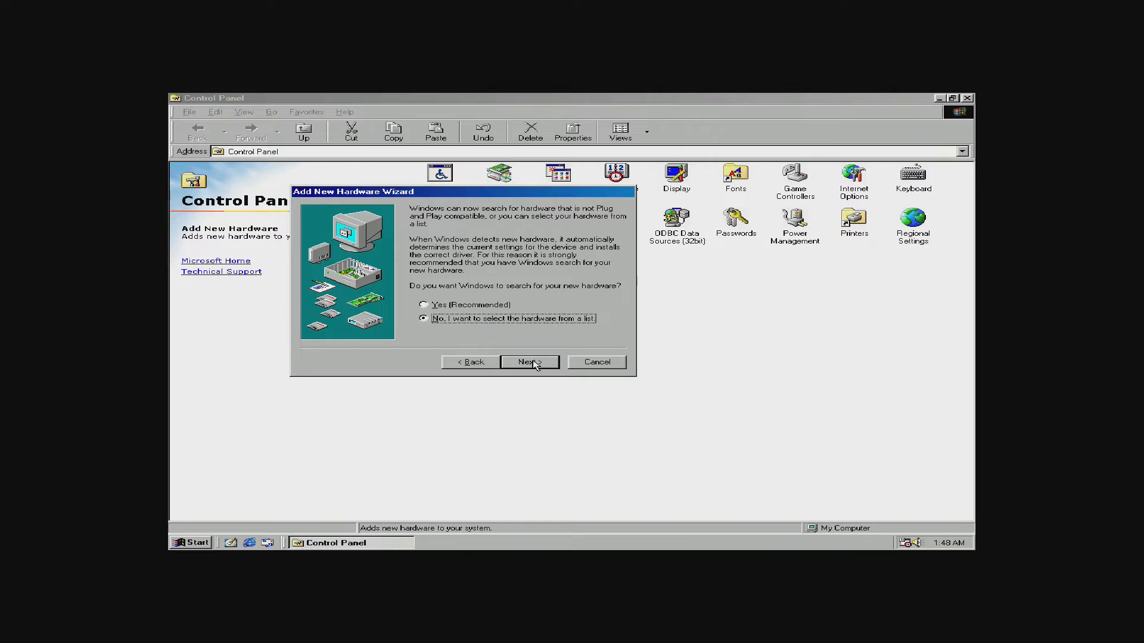
{"action": "left_click", "coordinate": [536, 365]}
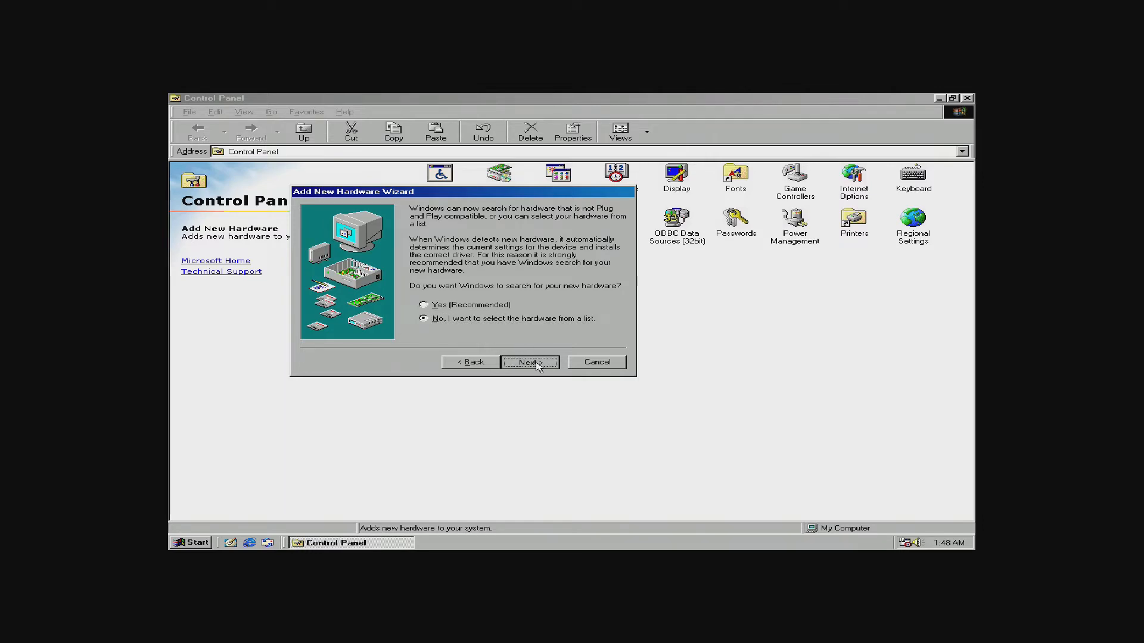
Install 3Dfx Interactive's 3Dfx Voodoo under Sound, video and game controllers, then close Control Panel.
{"action": "left_click", "coordinate": [609, 305]}
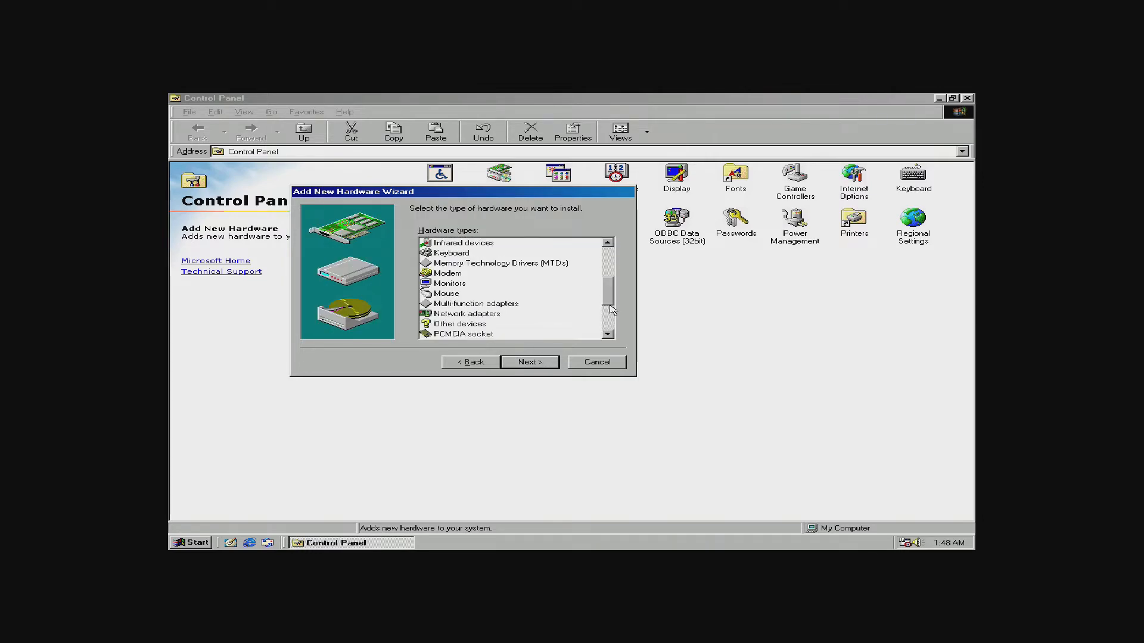
{"action": "left_click", "coordinate": [609, 310]}
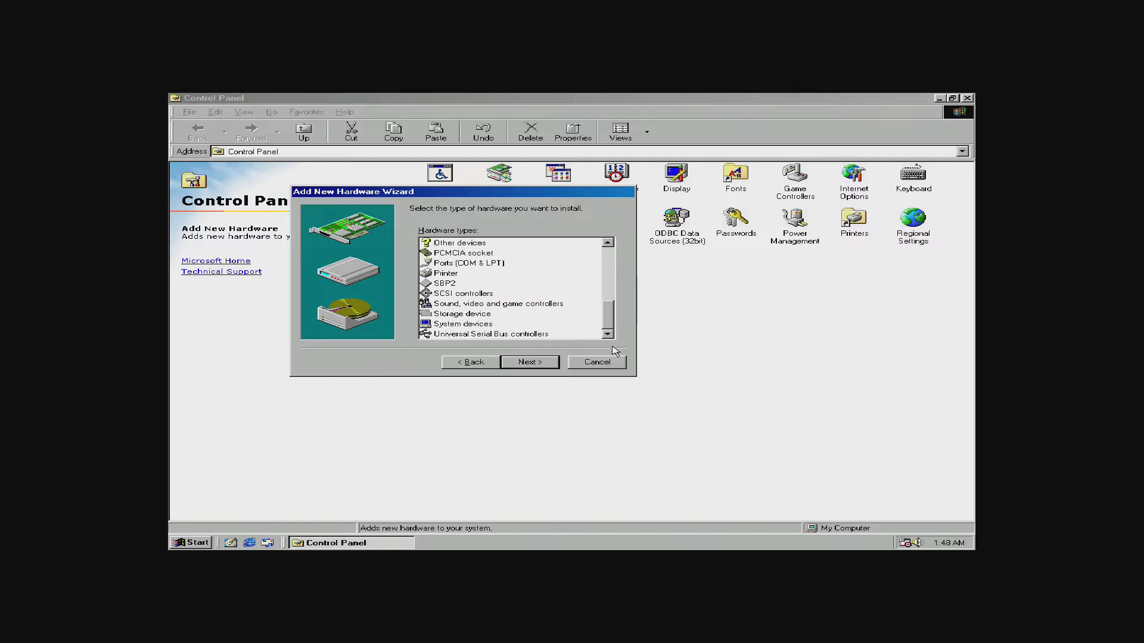
{"action": "left_click", "coordinate": [501, 306]}
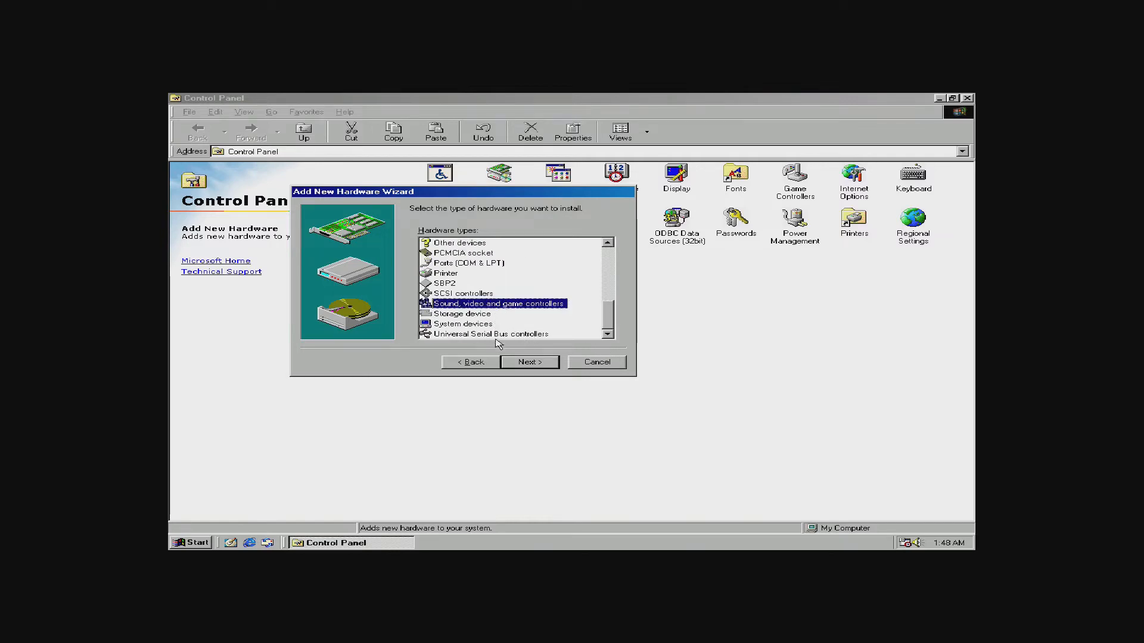
{"action": "left_click", "coordinate": [544, 363]}
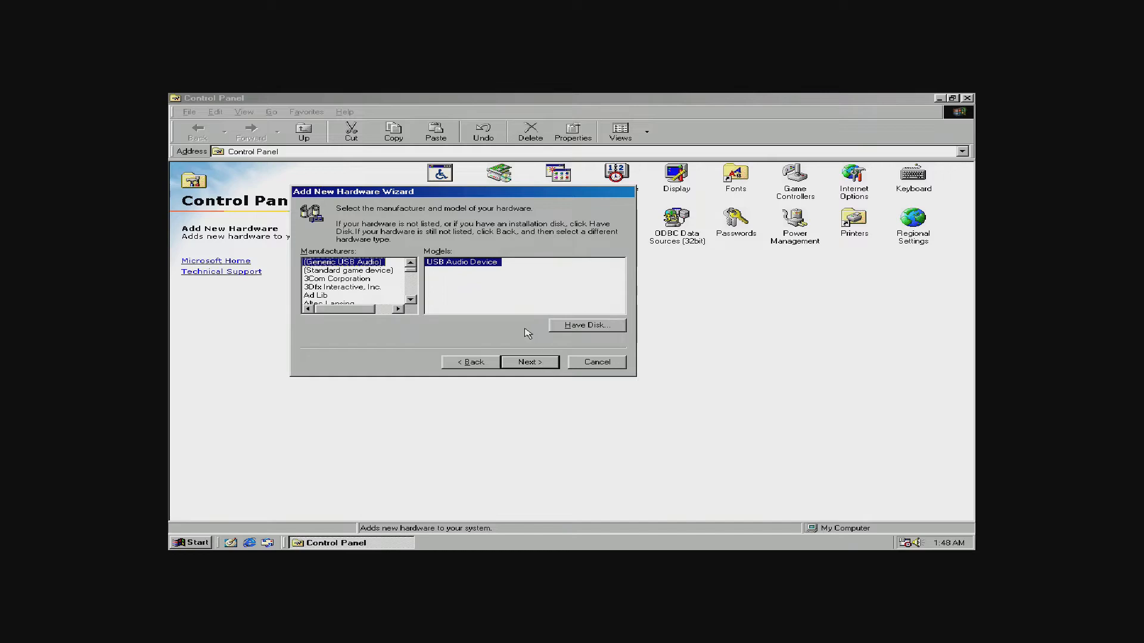
{"action": "left_click", "coordinate": [369, 288]}
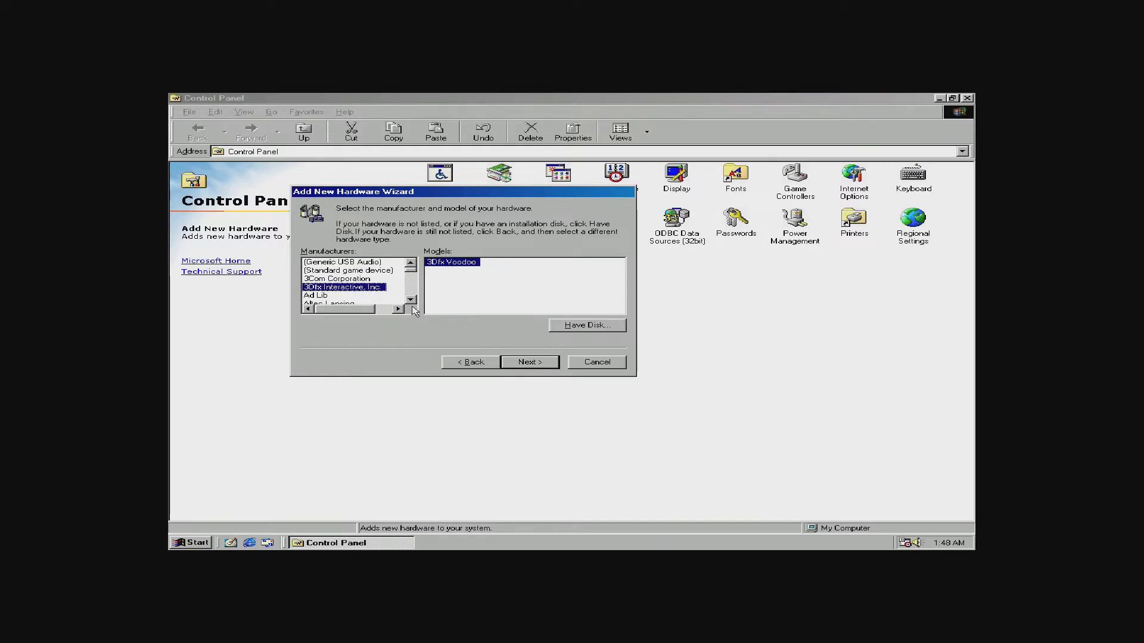
{"action": "left_click", "coordinate": [524, 362]}
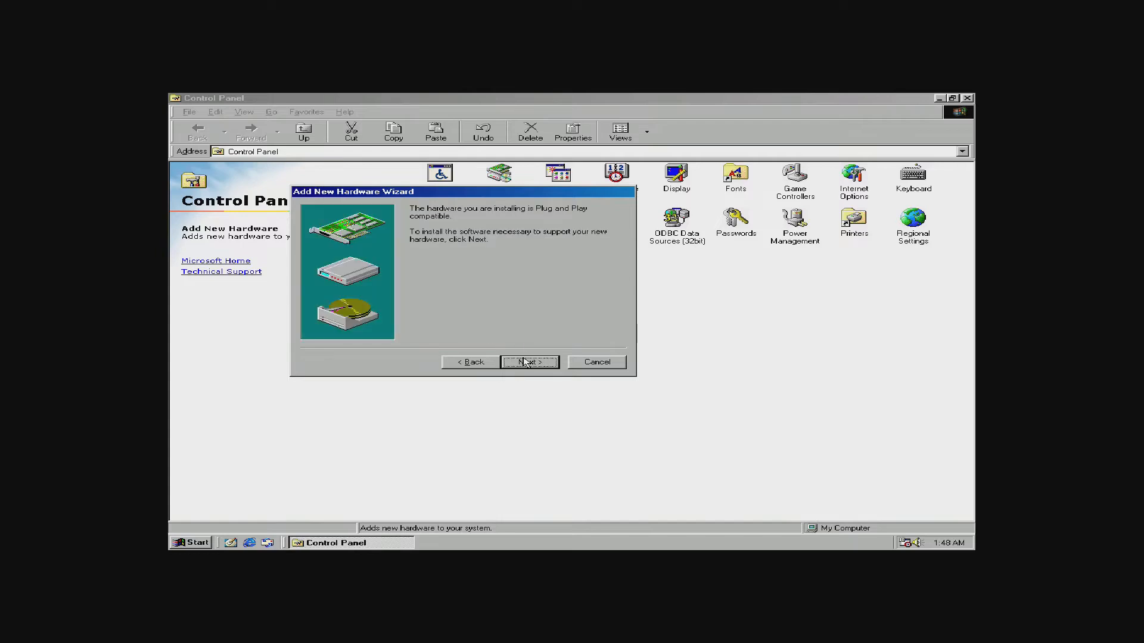
{"action": "left_click", "coordinate": [525, 362]}
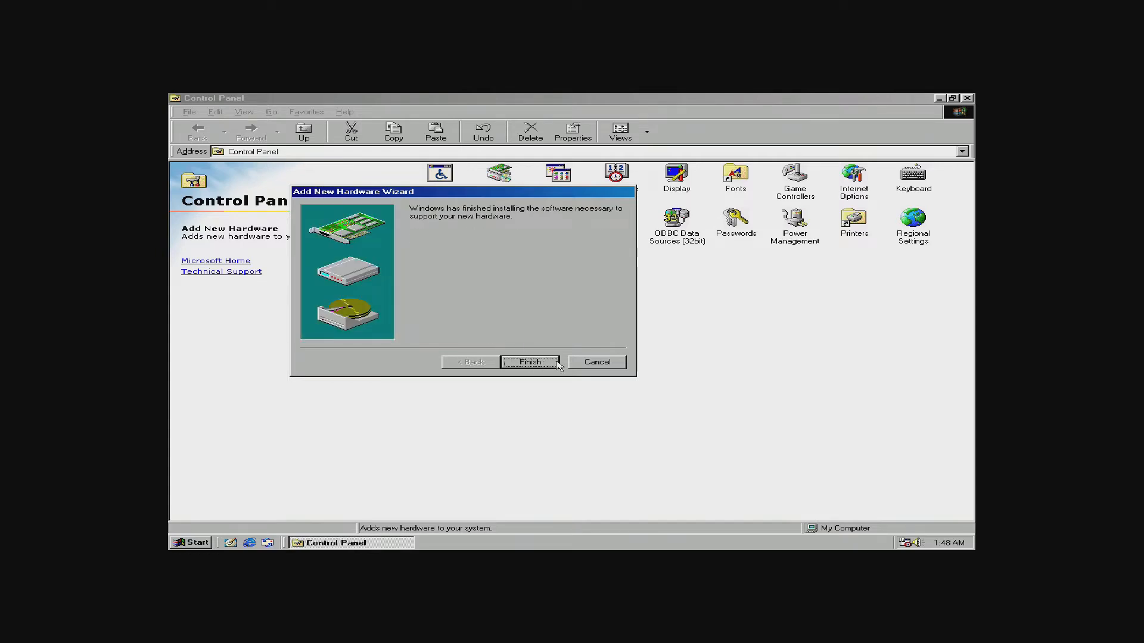
{"action": "left_click", "coordinate": [535, 362]}
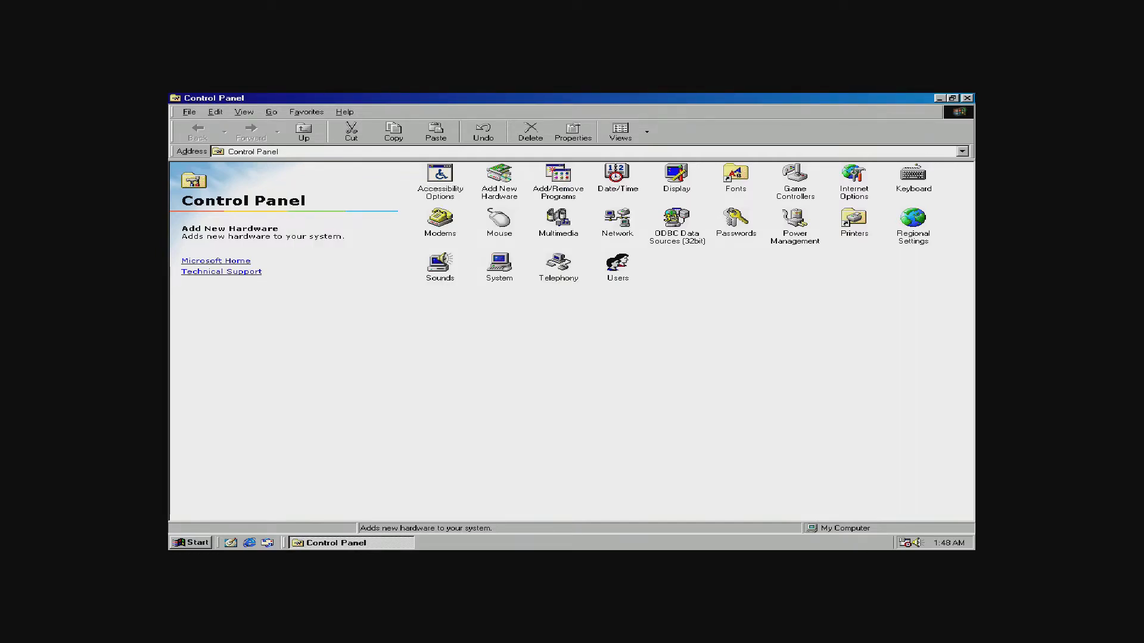
{"action": "left_click", "coordinate": [966, 98]}
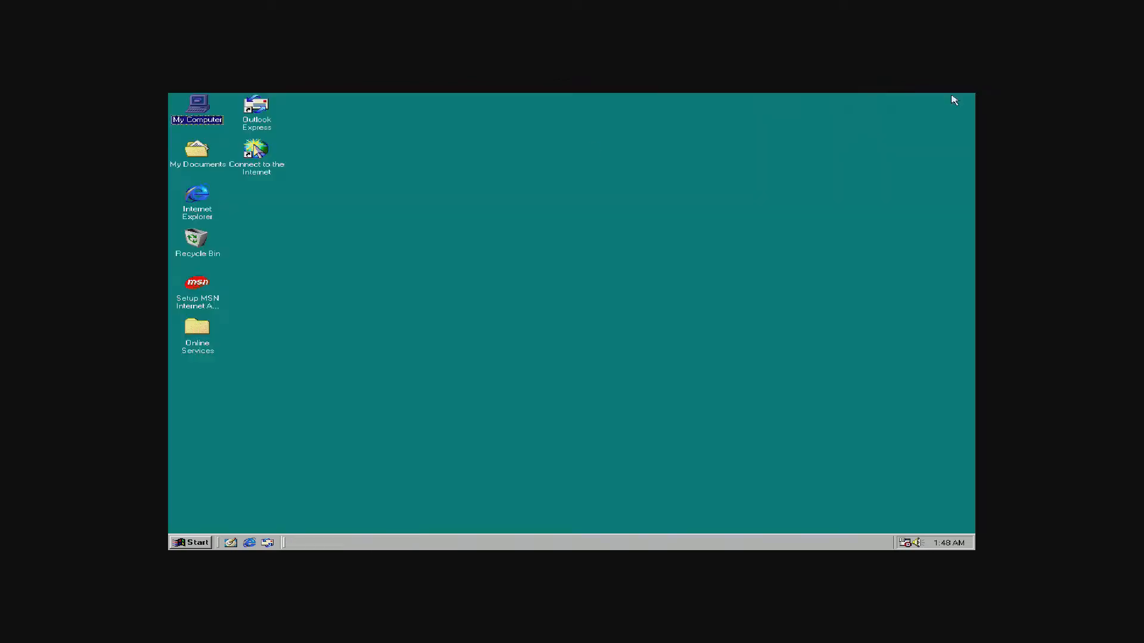
Bring up the Windows 98 Shut Down dialog and cancel it.
{"action": "left_click", "coordinate": [179, 544]}
{"action": "left_click", "coordinate": [221, 530]}
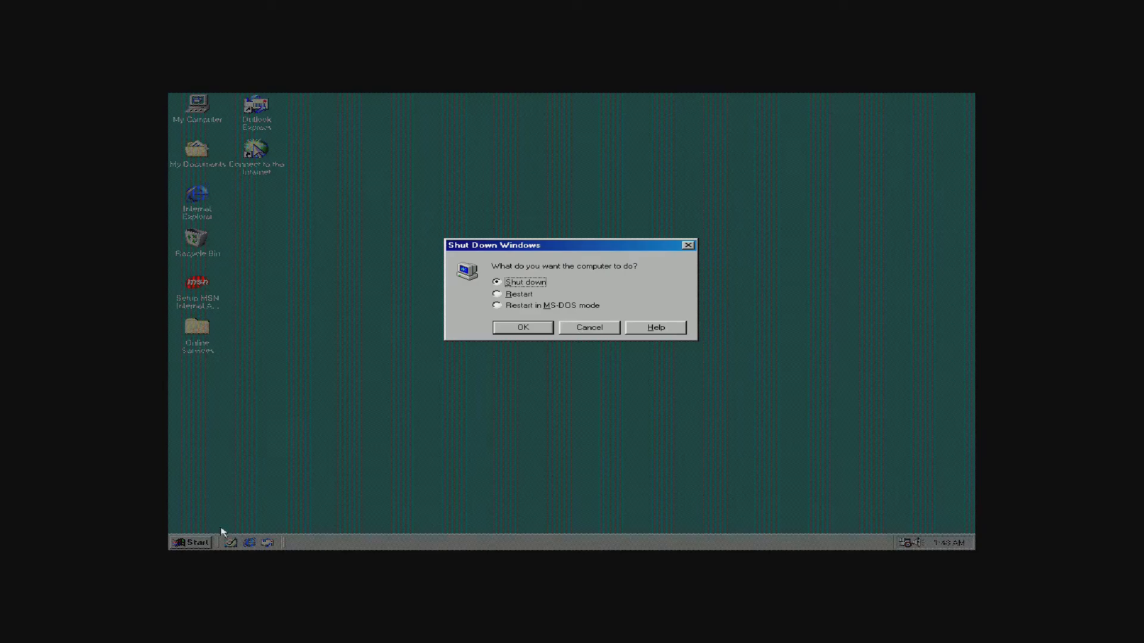
{"action": "left_click", "coordinate": [581, 329]}
Check System Properties (128.0MB RAM) and its Device Manager list, then close it and Control Panel.
{"action": "left_click", "coordinate": [177, 543]}
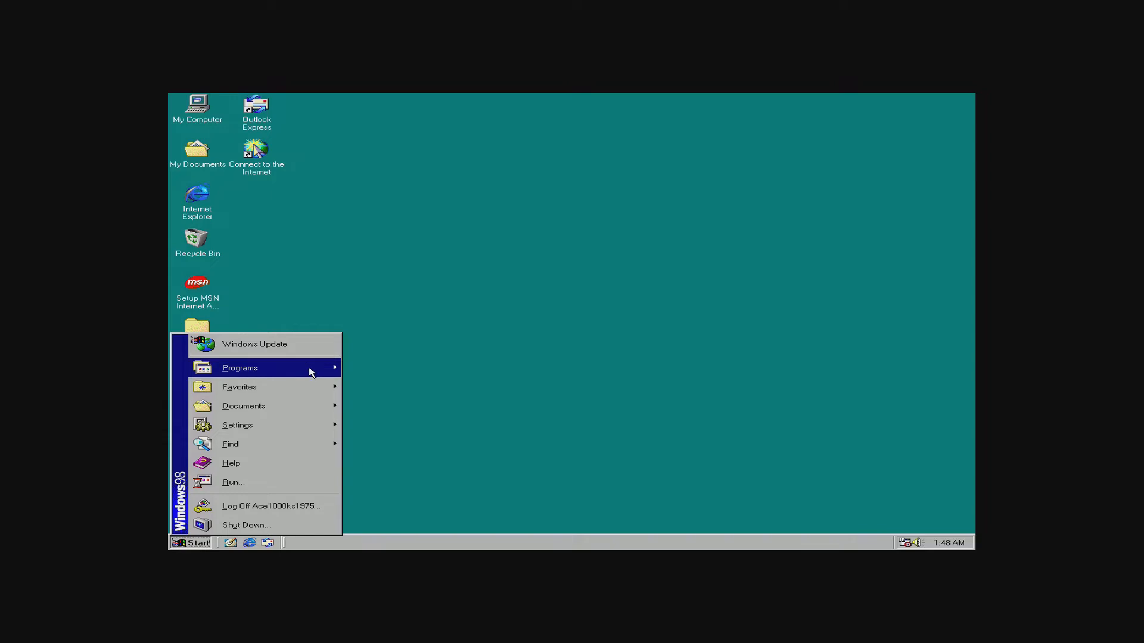
{"action": "mouse_move", "coordinate": [313, 423]}
{"action": "left_click", "coordinate": [415, 423]}
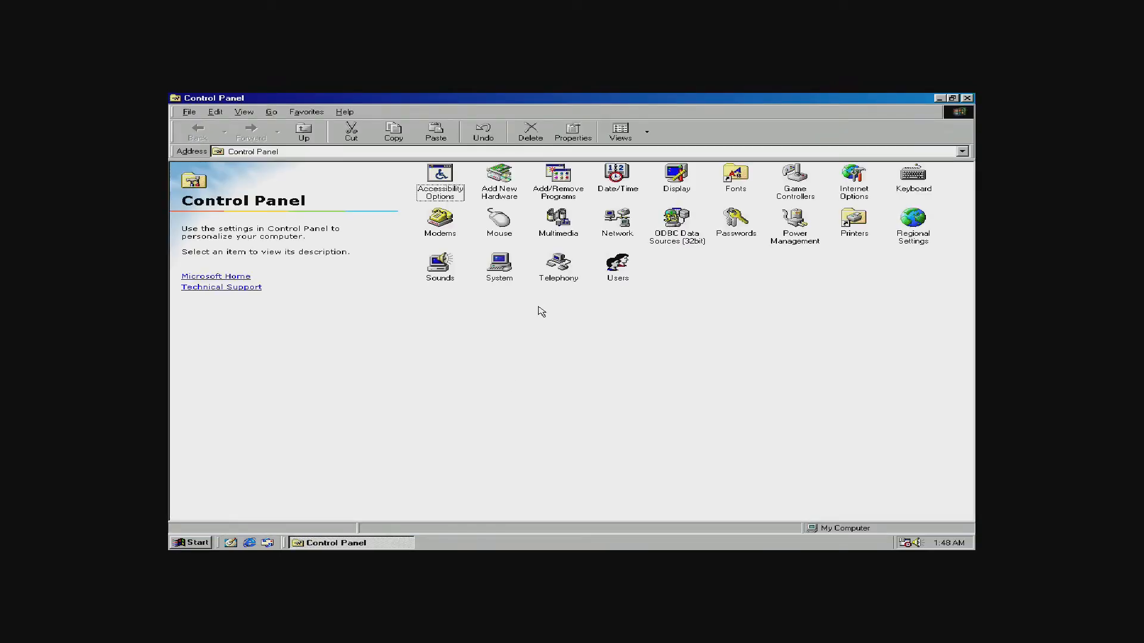
{"action": "double_click", "coordinate": [503, 275]}
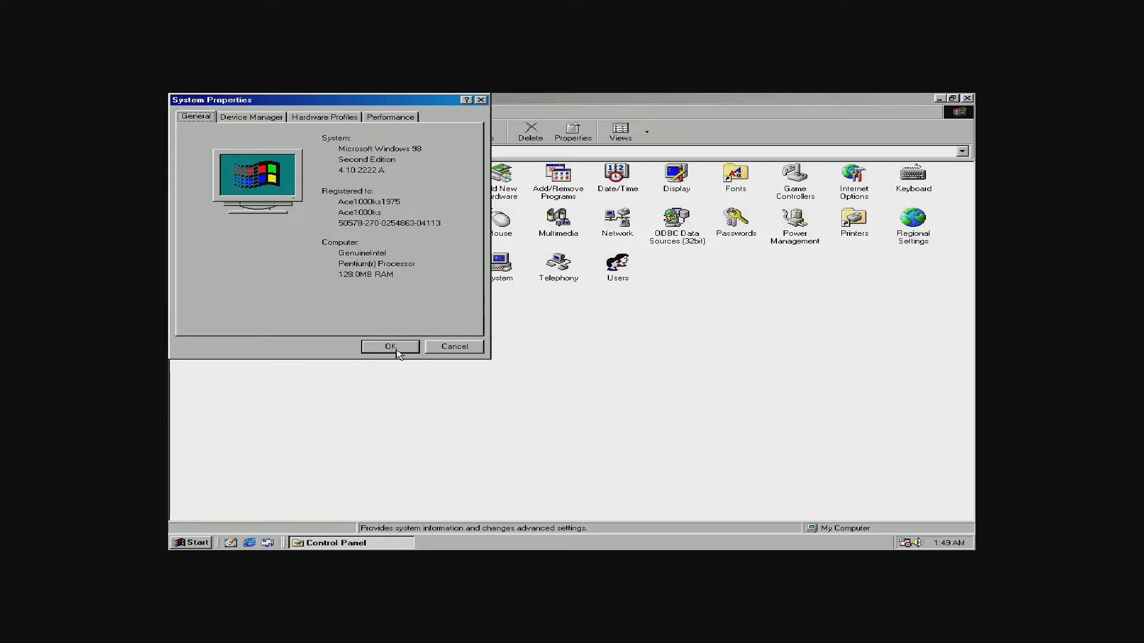
{"action": "left_click", "coordinate": [260, 115]}
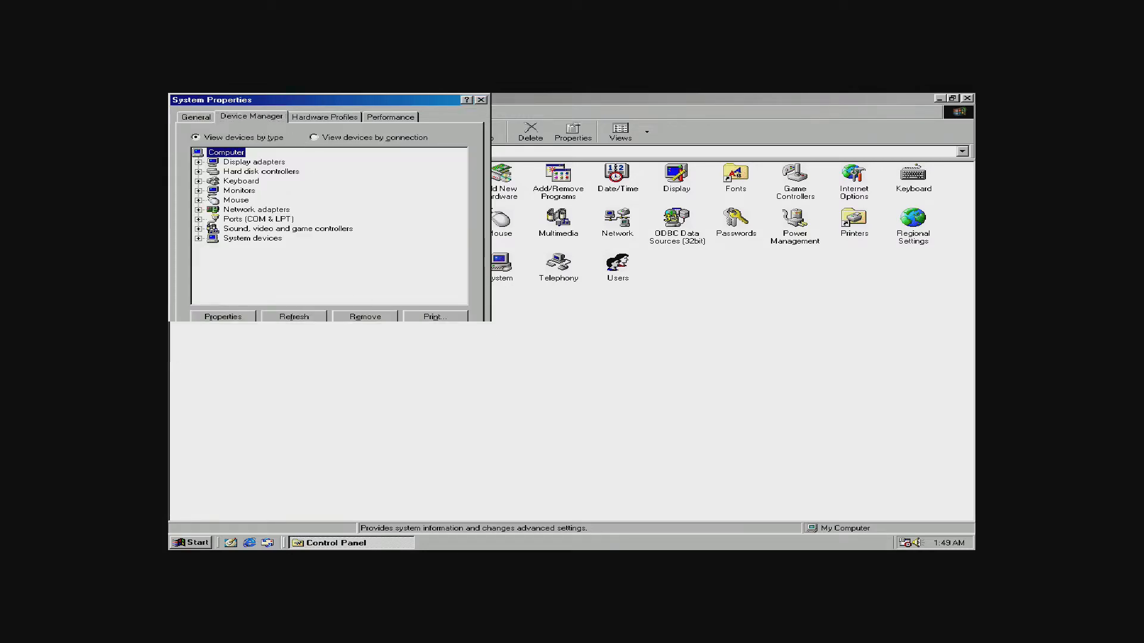
{"action": "left_click", "coordinate": [390, 348]}
{"action": "left_click", "coordinate": [967, 97]}
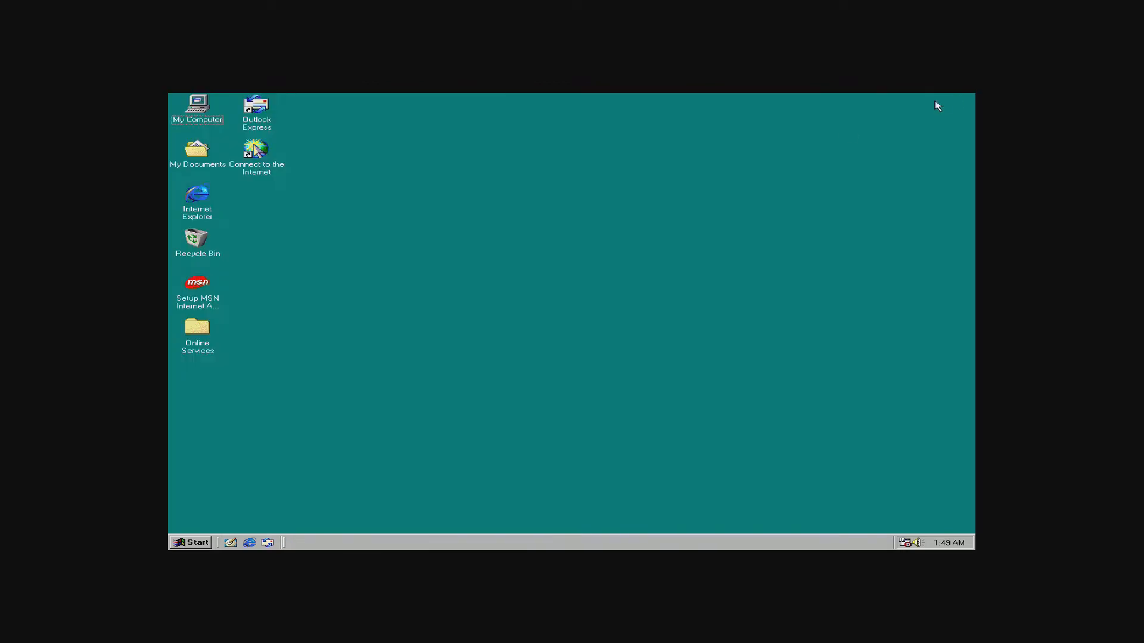
Shut down Windows 98 from the Start menu.
{"action": "left_click", "coordinate": [190, 542]}
{"action": "left_click", "coordinate": [202, 525]}
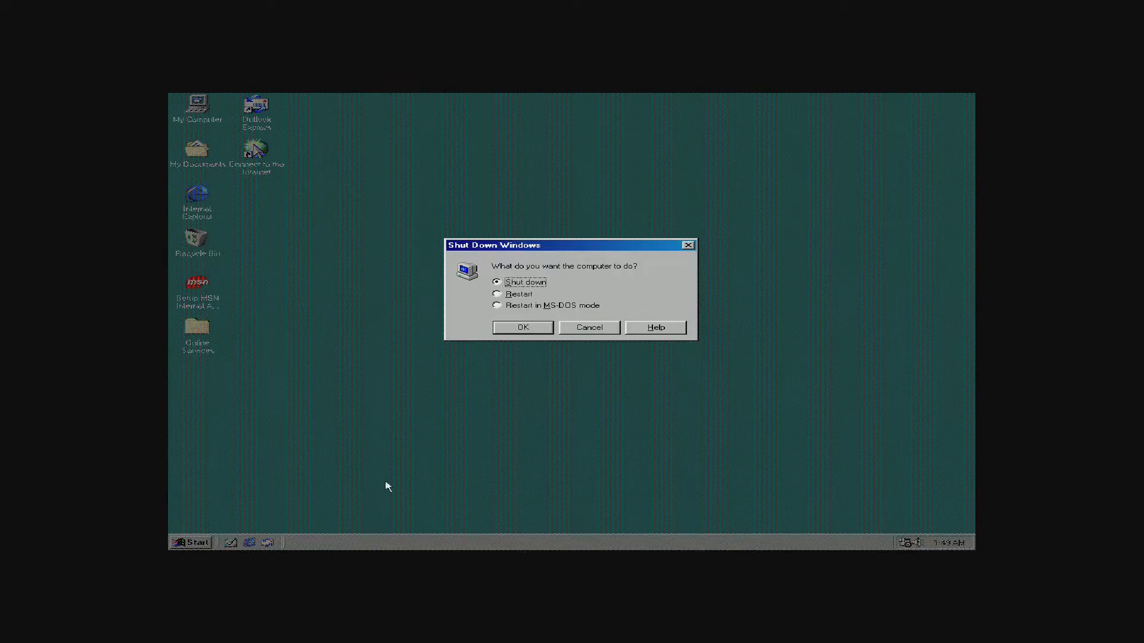
{"action": "left_click", "coordinate": [518, 329]}
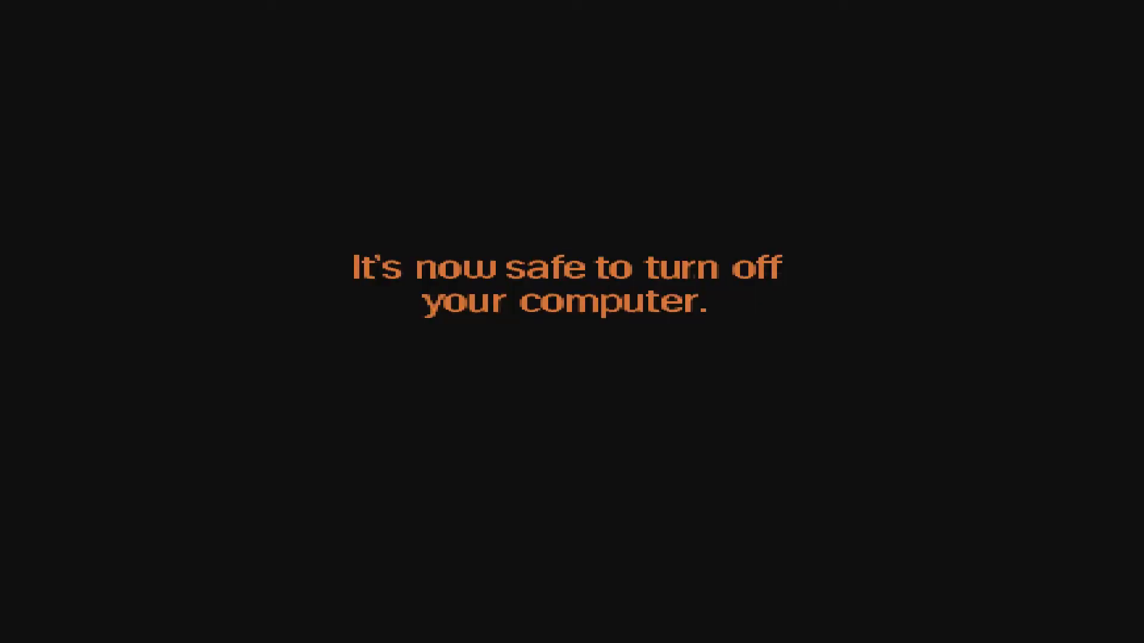
Close the Windows 98 content in RetroArch, switch to windowed mode and move the window right.
{"action": "key", "text": "F1"}
{"action": "key", "text": "Down"}
{"action": "key", "text": "Down"}
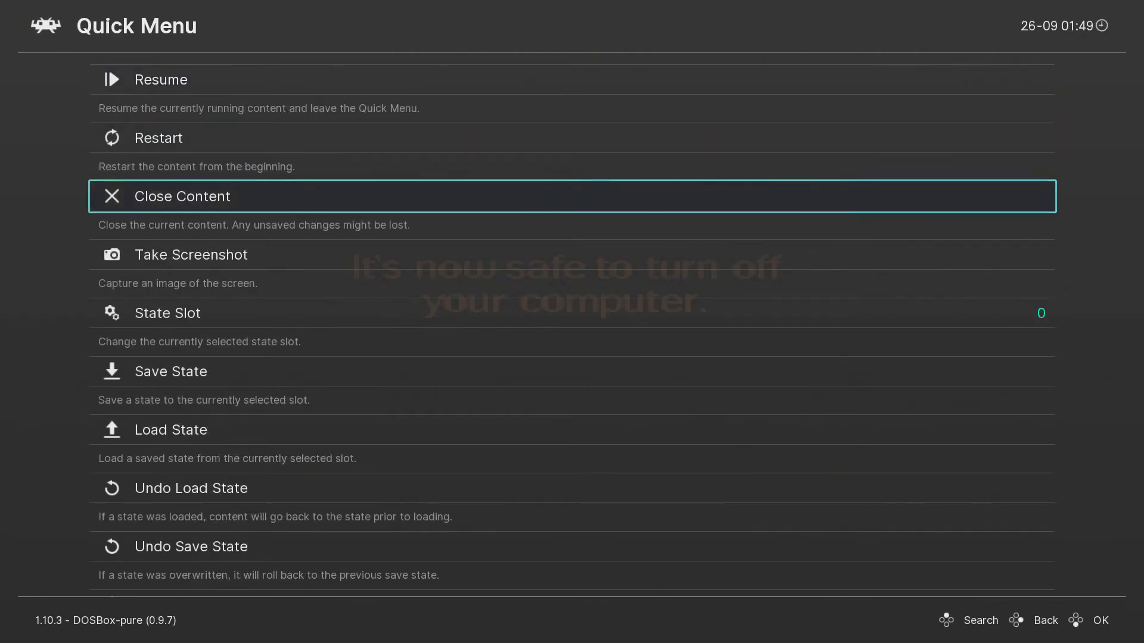
{"action": "key", "text": "Return"}
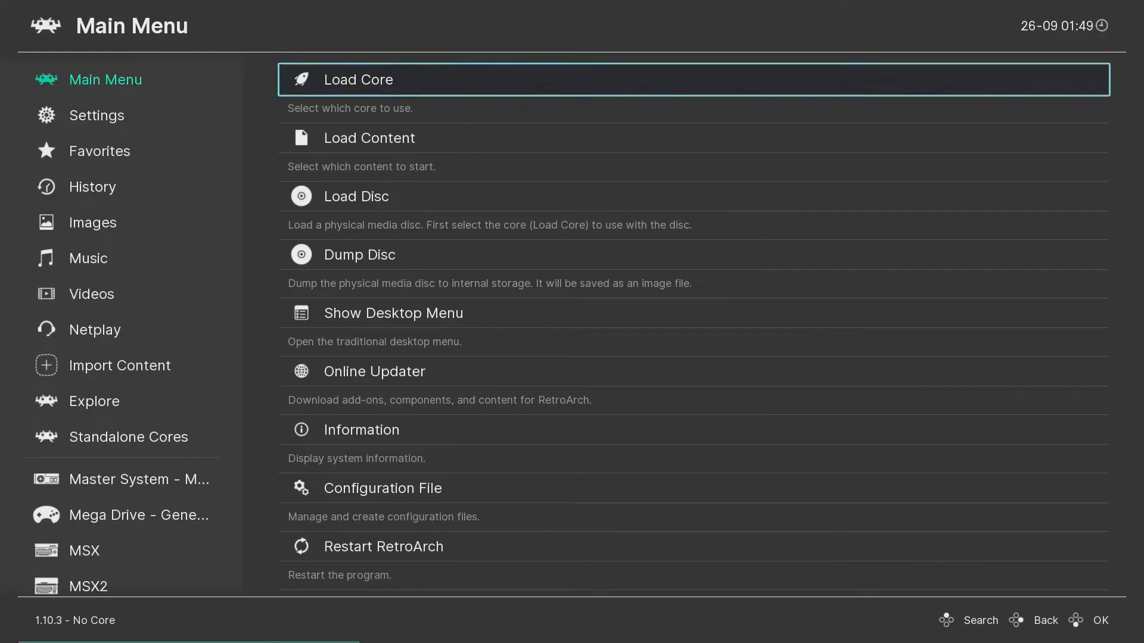
{"action": "key", "text": "F5"}
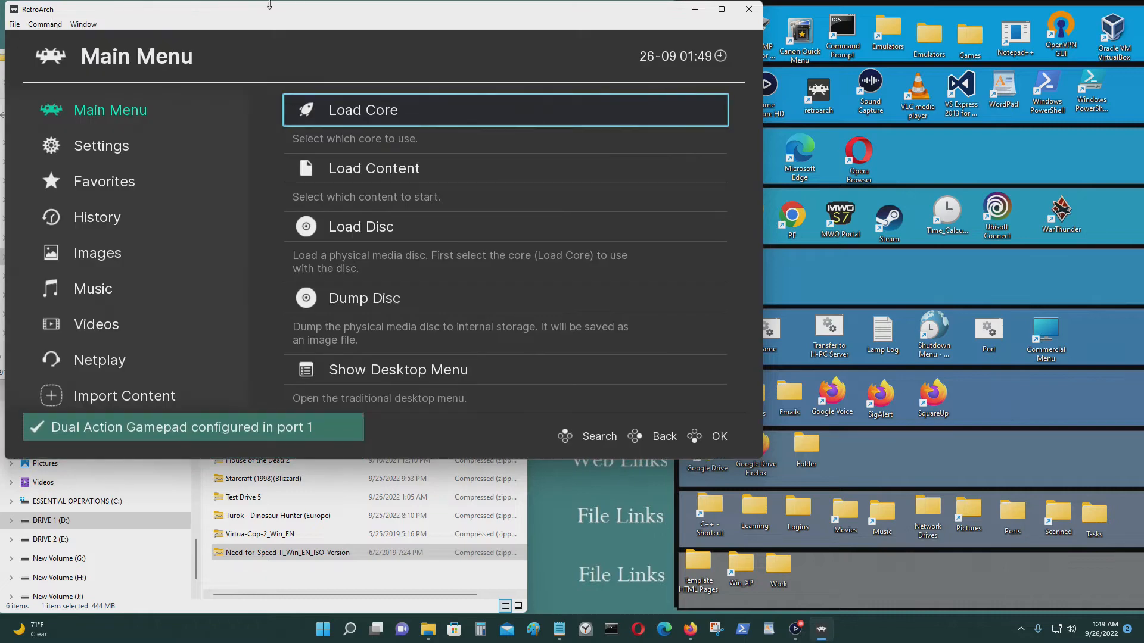
{"action": "left_click_drag", "start_coordinate": [282, 18], "coordinate": [689, 56]}
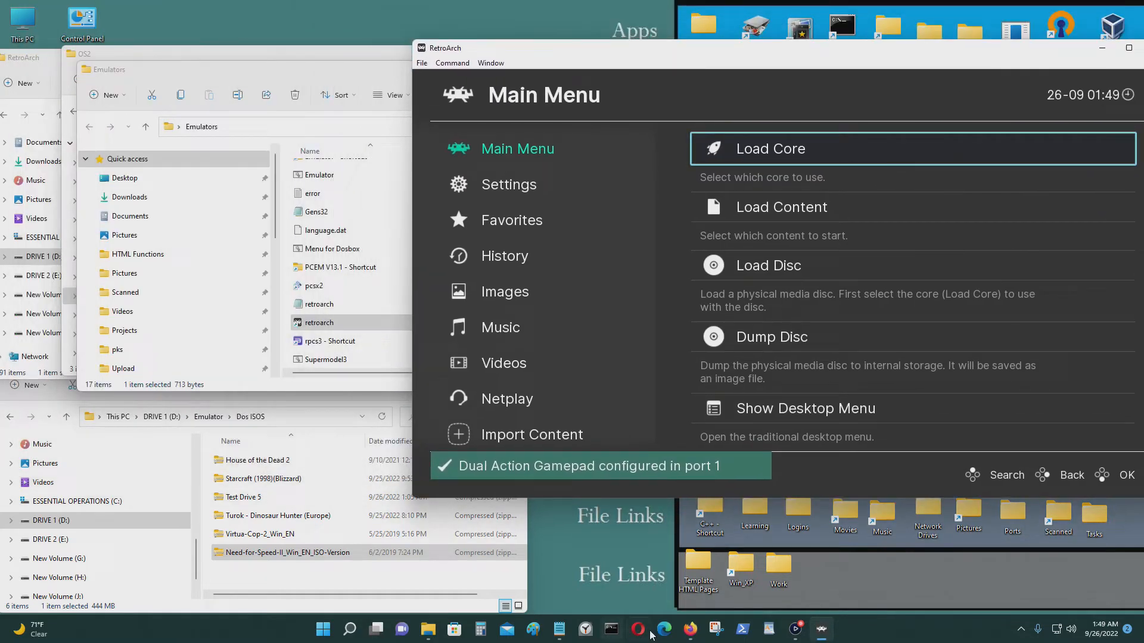
Search Google for 'voodoo 3dfx drivers' in a new Firefox tab.
{"action": "left_click", "coordinate": [689, 631]}
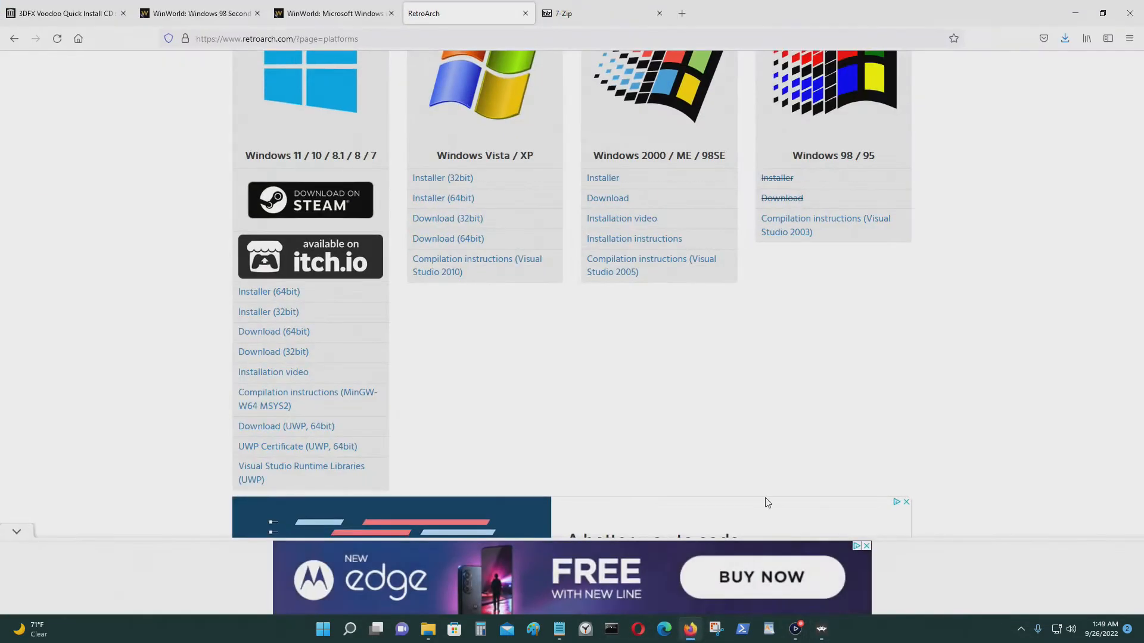
{"action": "left_click", "coordinate": [681, 13]}
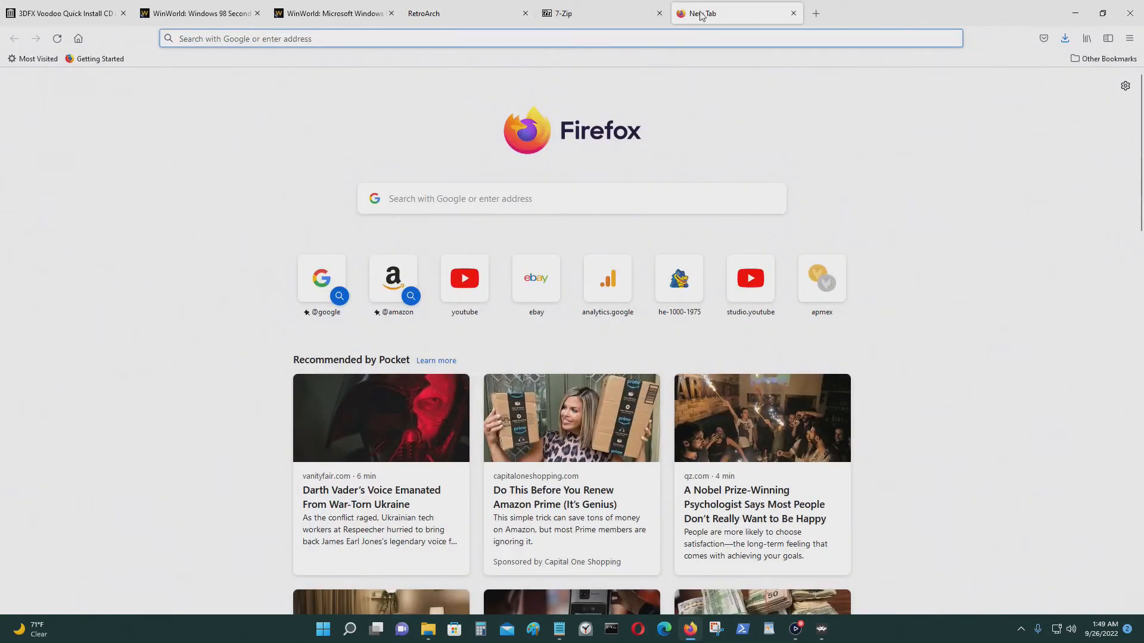
{"action": "type", "text": "www.google.com"}
{"action": "key", "text": "Return"}
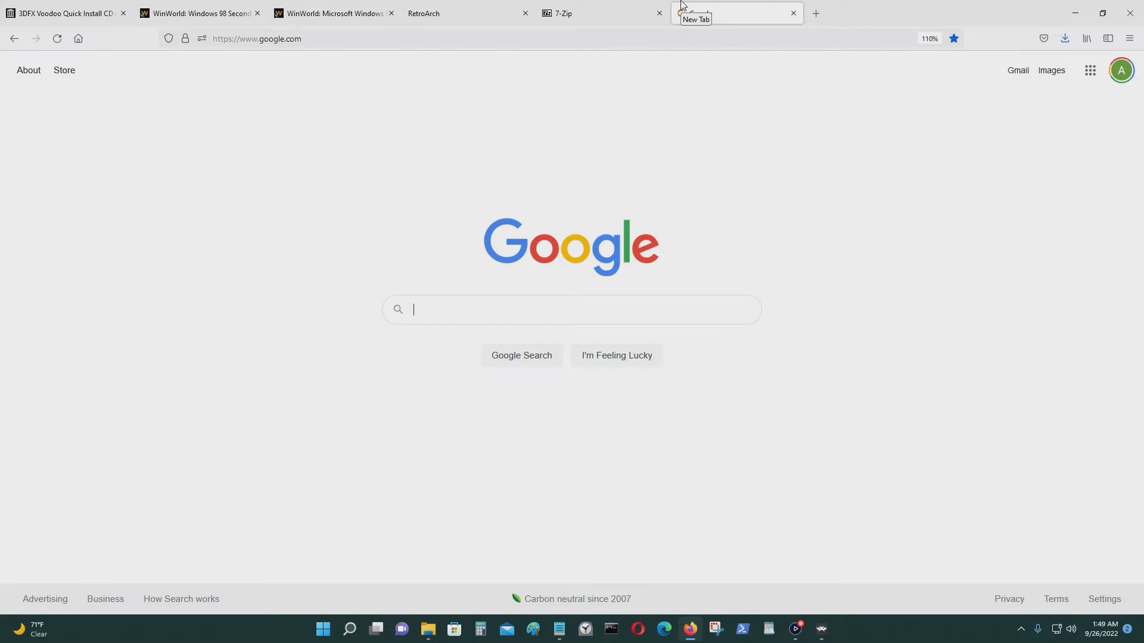
{"action": "type", "text": "v"}
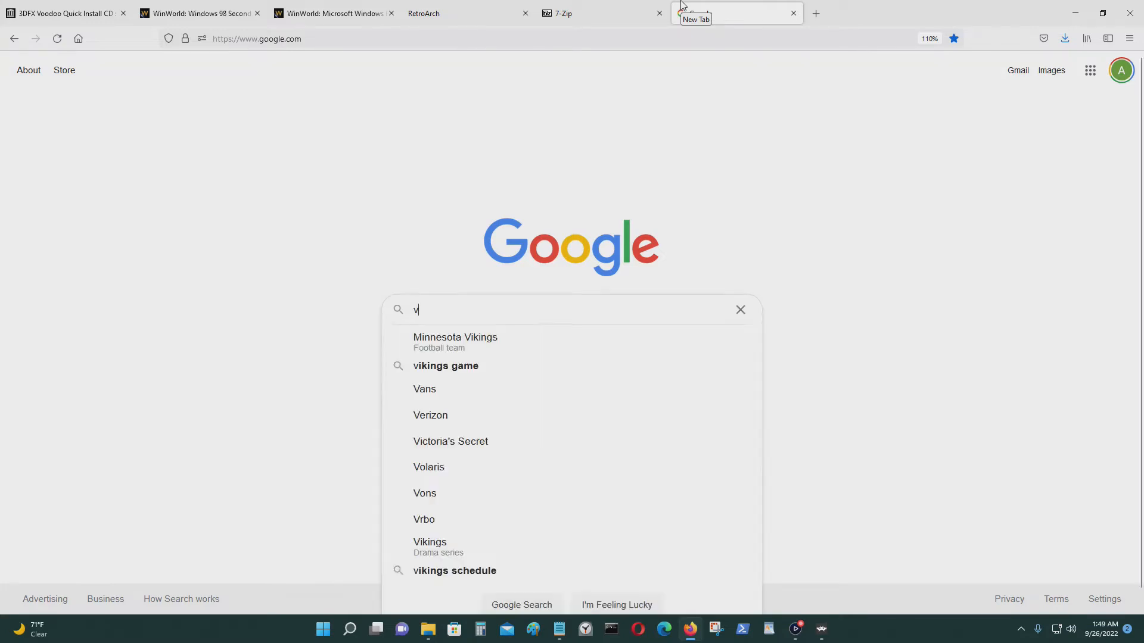
{"action": "type", "text": "oodoo 3"}
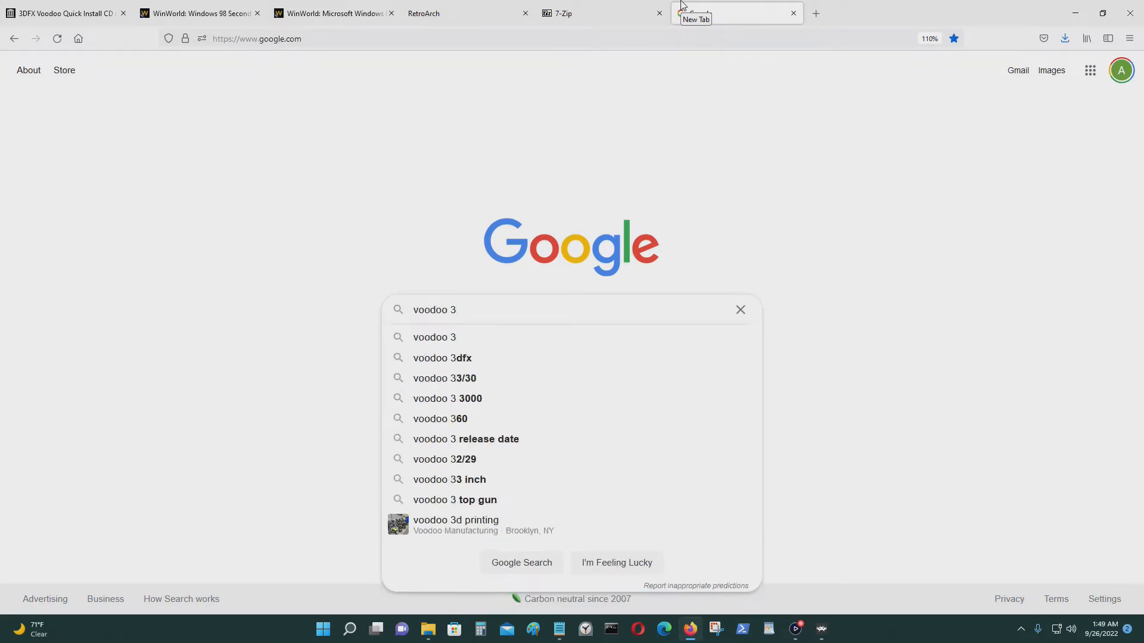
{"action": "type", "text": "dfx drivers"}
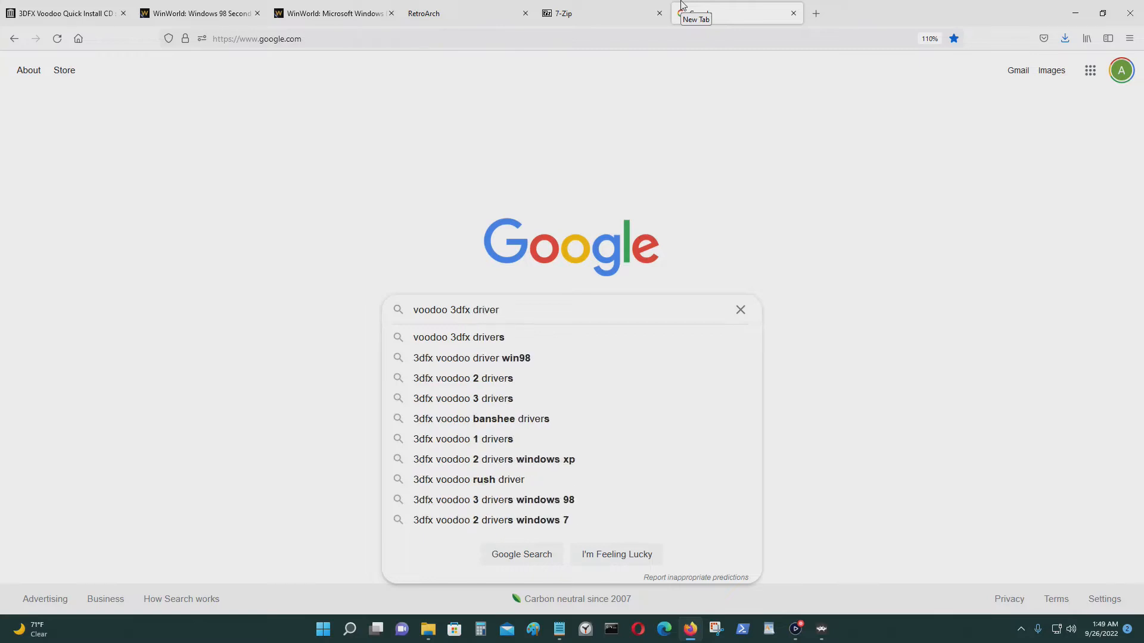
{"action": "key", "text": "Return"}
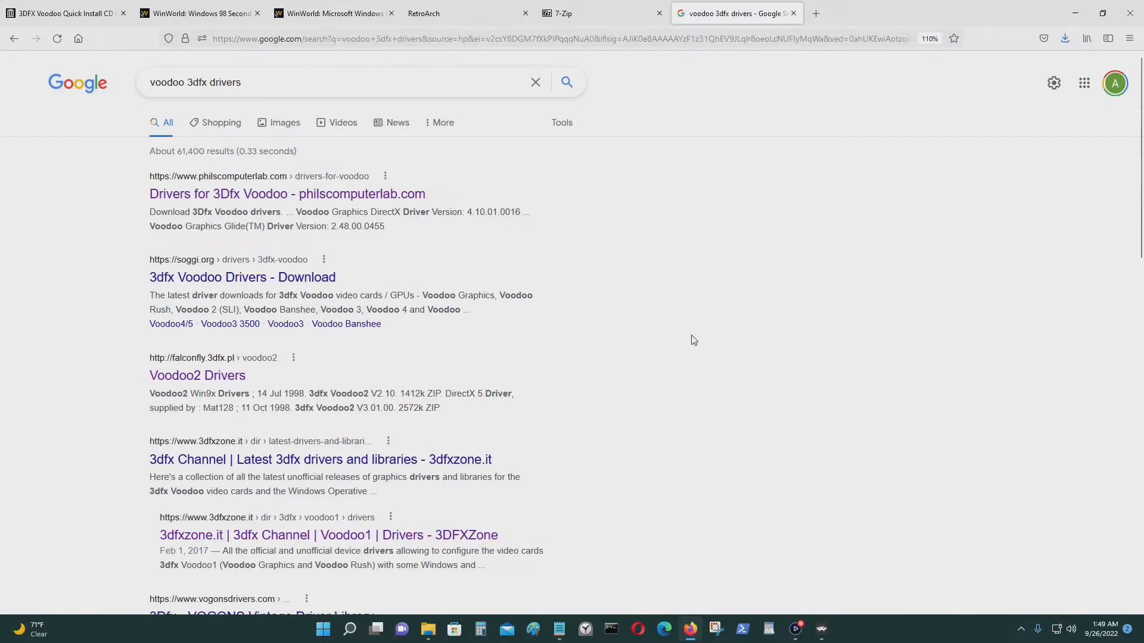
Download Voodoo driver kit 3.01.00 from the philscomputerlab page, then minimize Firefox.
{"action": "scroll", "coordinate": [691, 333], "scroll_direction": "down", "scroll_amount": 3}
{"action": "scroll", "coordinate": [686, 322], "scroll_direction": "down", "scroll_amount": 3}
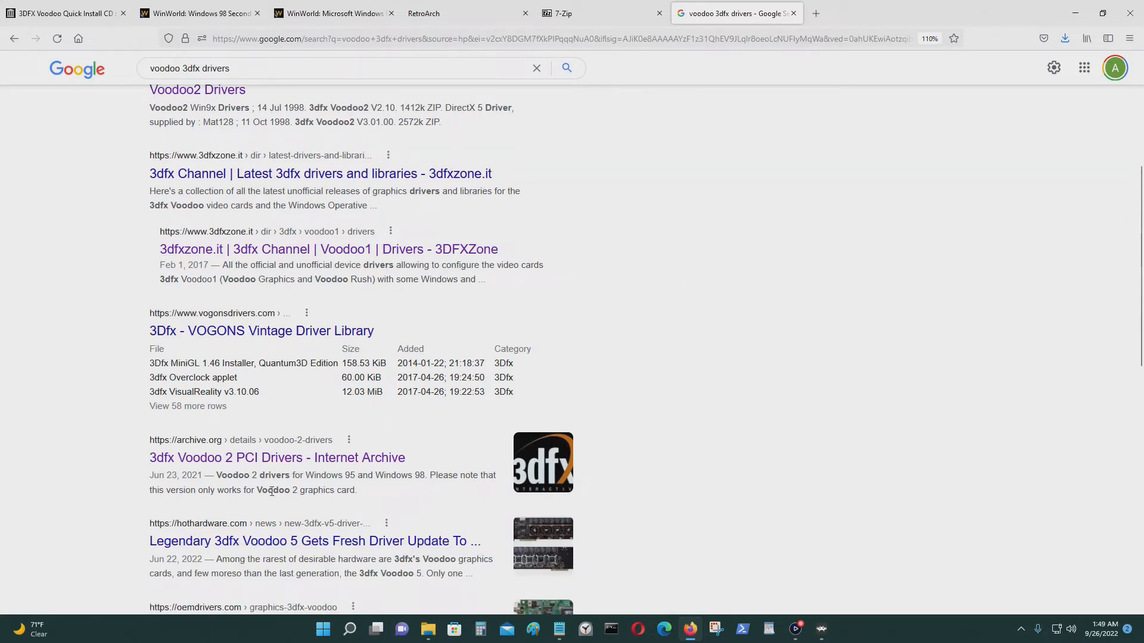
{"action": "scroll", "coordinate": [276, 486], "scroll_direction": "down", "scroll_amount": 3}
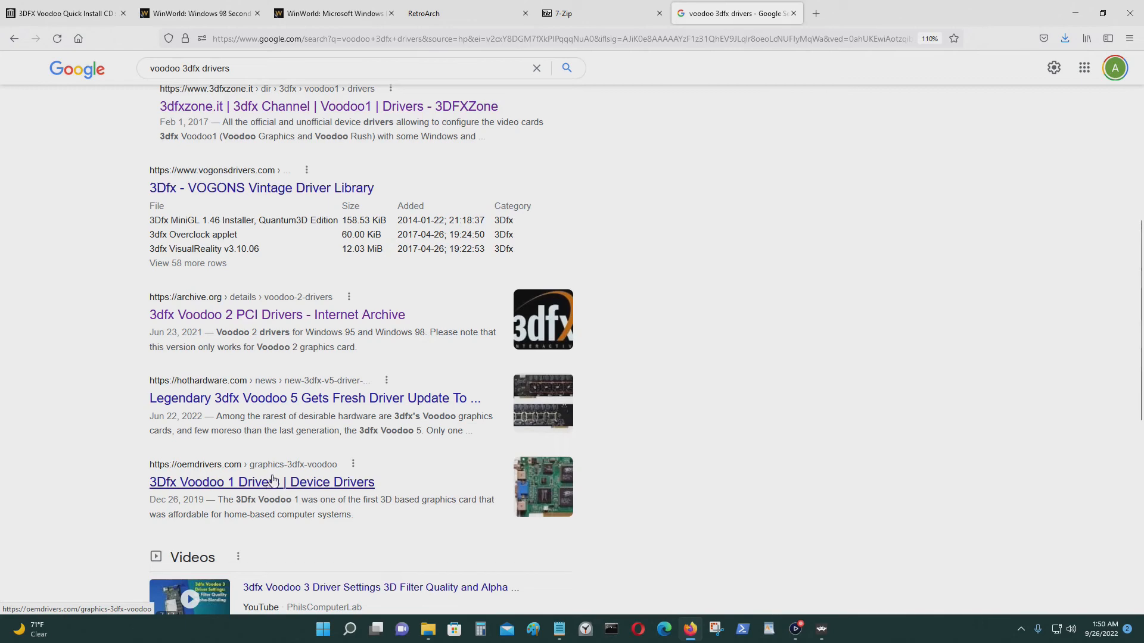
{"action": "scroll", "coordinate": [421, 483], "scroll_direction": "down", "scroll_amount": 10}
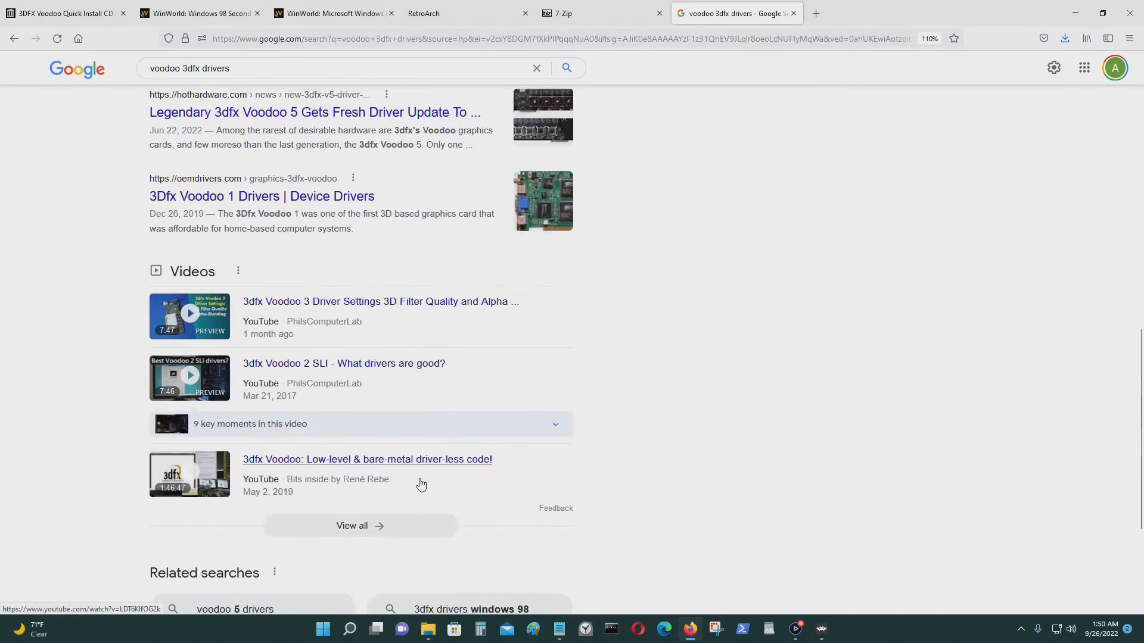
{"action": "scroll", "coordinate": [424, 483], "scroll_direction": "up", "scroll_amount": 15}
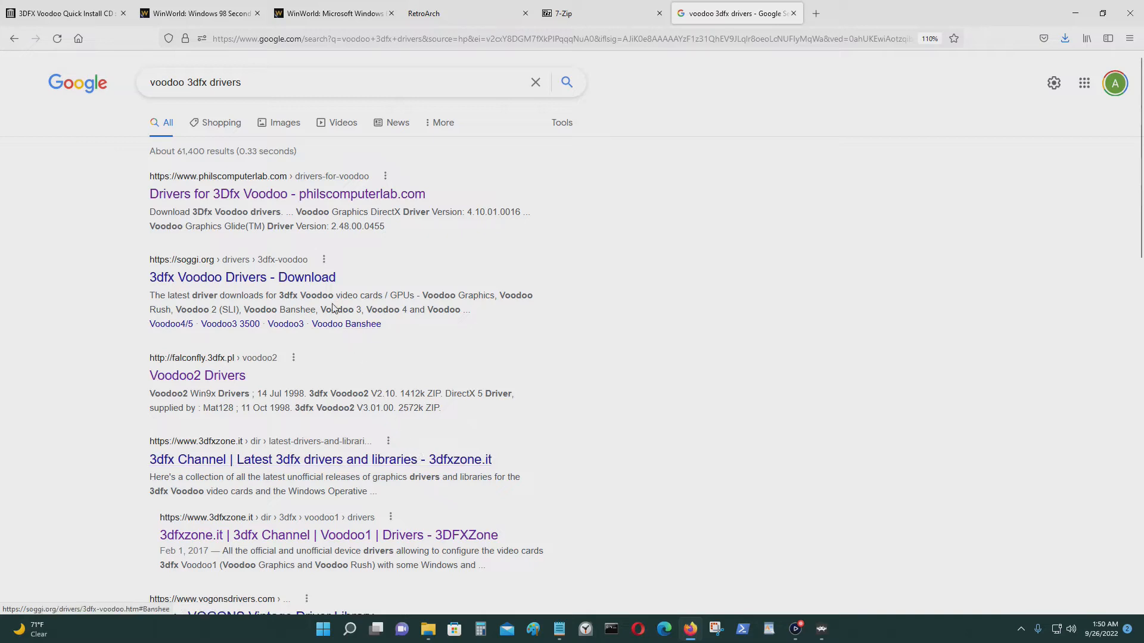
{"action": "left_click", "coordinate": [316, 203]}
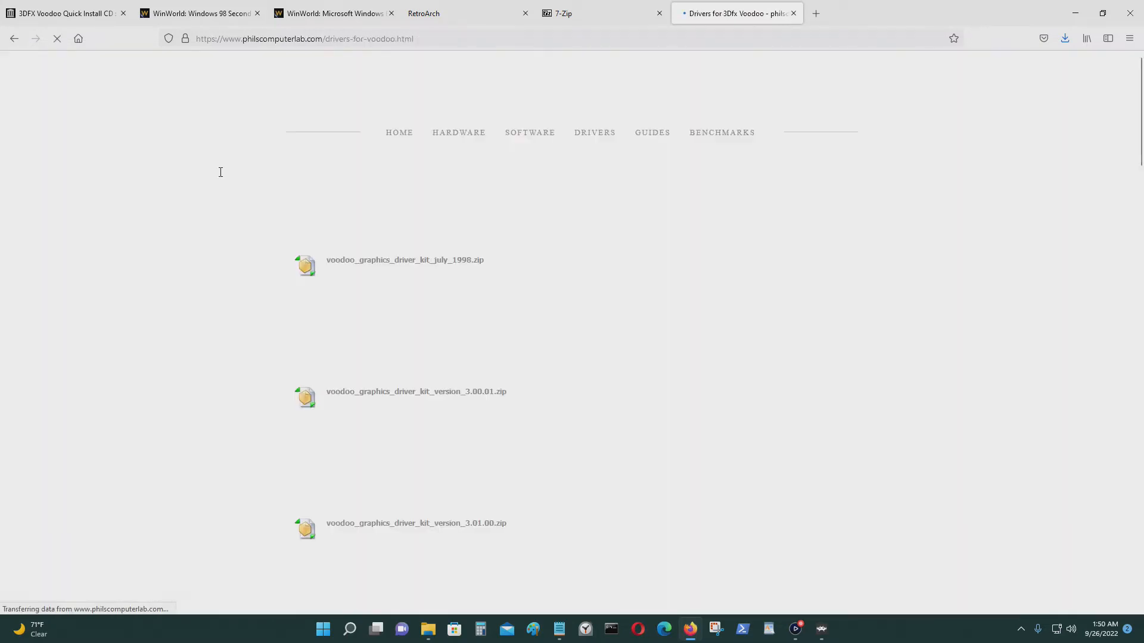
{"action": "scroll", "coordinate": [904, 288], "scroll_direction": "down", "scroll_amount": 4}
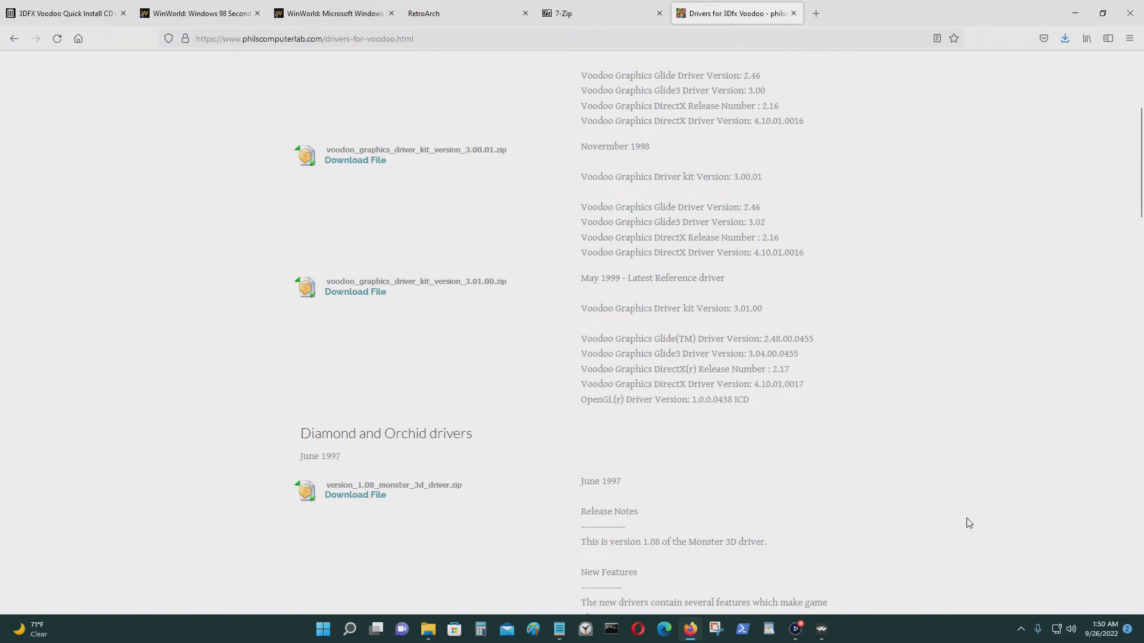
{"action": "scroll", "coordinate": [968, 524], "scroll_direction": "down", "scroll_amount": 1}
{"action": "scroll", "coordinate": [964, 524], "scroll_direction": "up", "scroll_amount": 2}
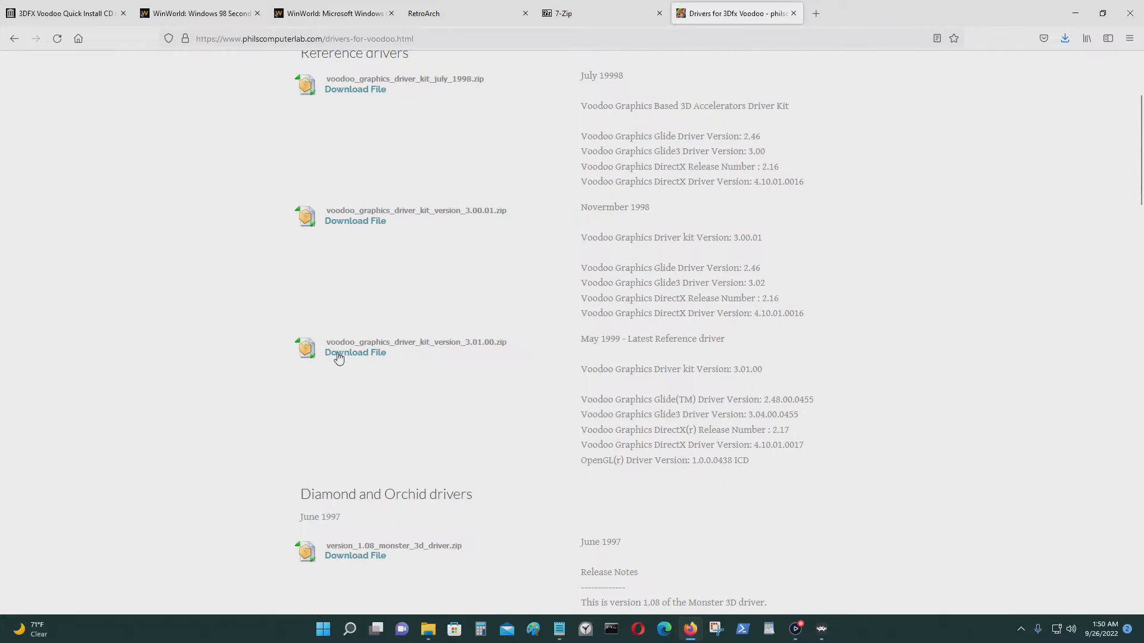
{"action": "left_click", "coordinate": [338, 354]}
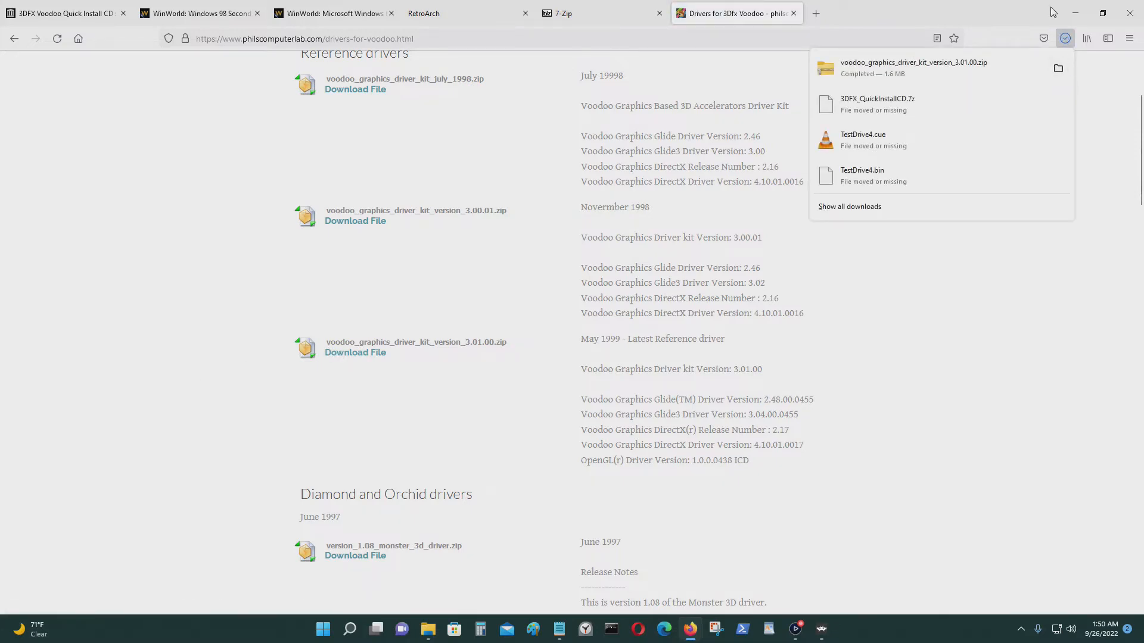
{"action": "left_click", "coordinate": [1075, 12]}
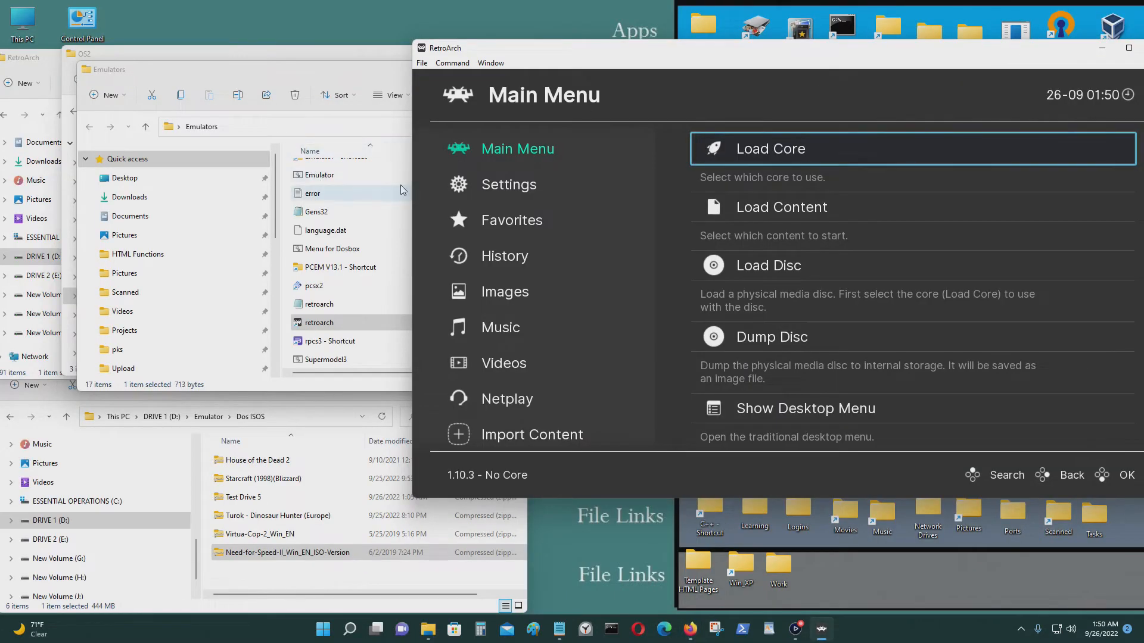
Move the downloaded Voodoo driver kit zip from D:\Downloads into the OS2 folder.
{"action": "left_click_drag", "start_coordinate": [337, 66], "coordinate": [887, 25]}
{"action": "left_click", "coordinate": [1138, 28]}
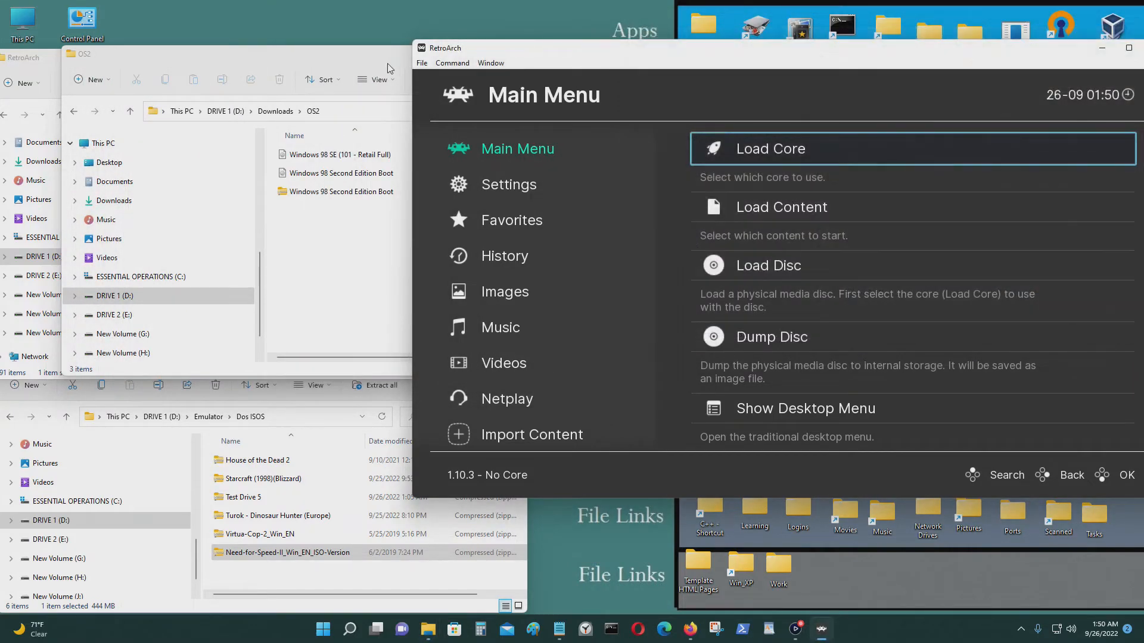
{"action": "left_click_drag", "start_coordinate": [343, 55], "coordinate": [384, 45]}
{"action": "left_click", "coordinate": [113, 102]}
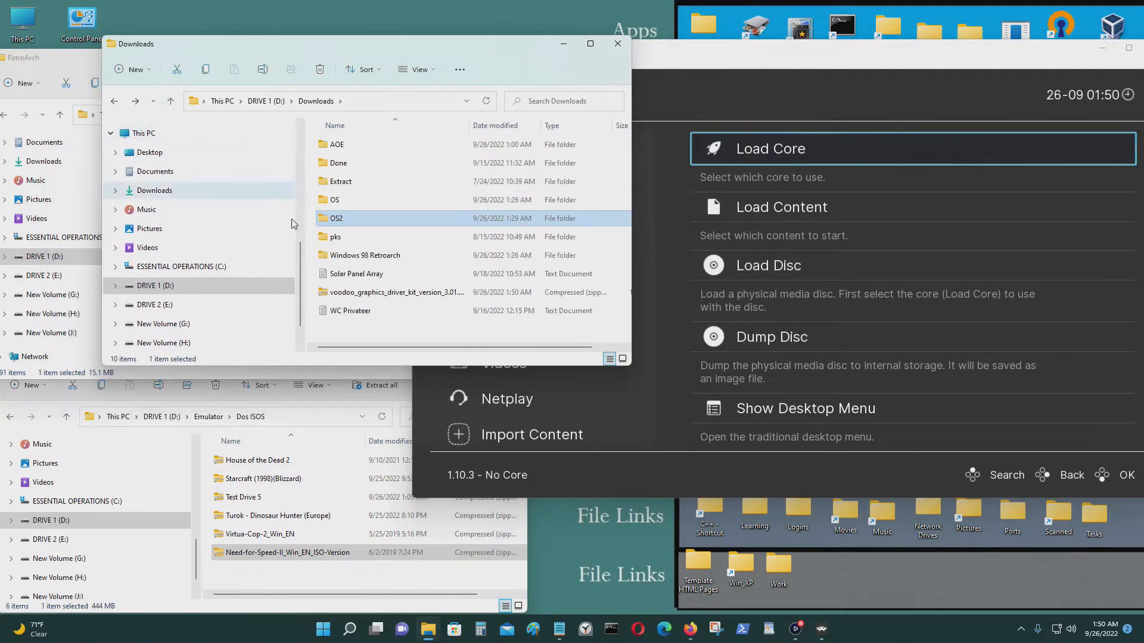
{"action": "left_click", "coordinate": [367, 294]}
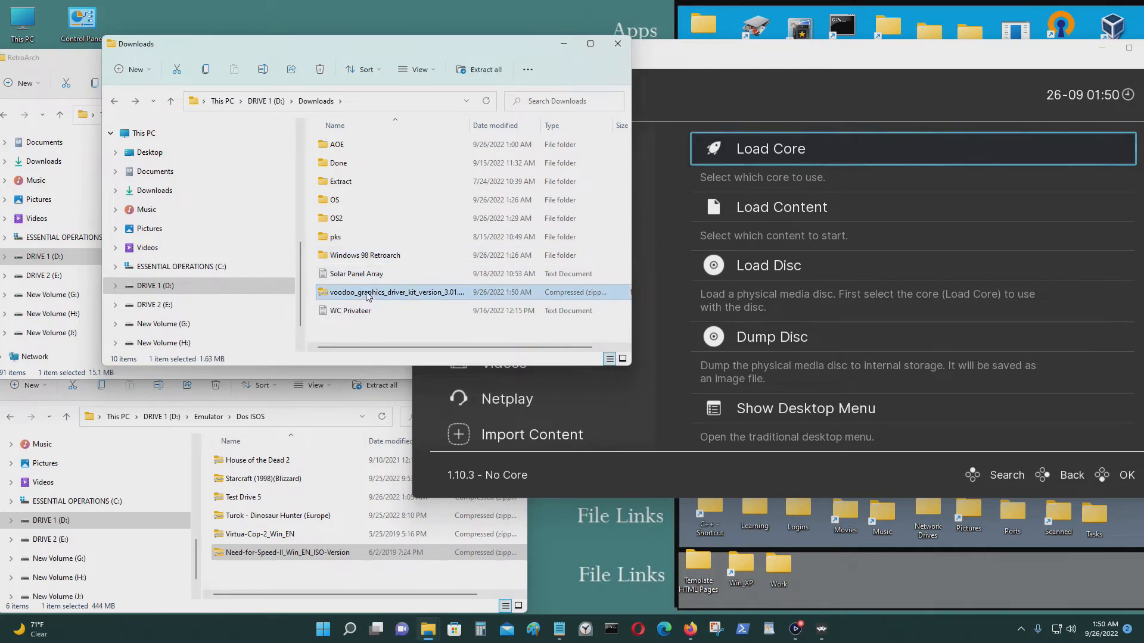
{"action": "left_click_drag", "start_coordinate": [367, 296], "coordinate": [413, 220]}
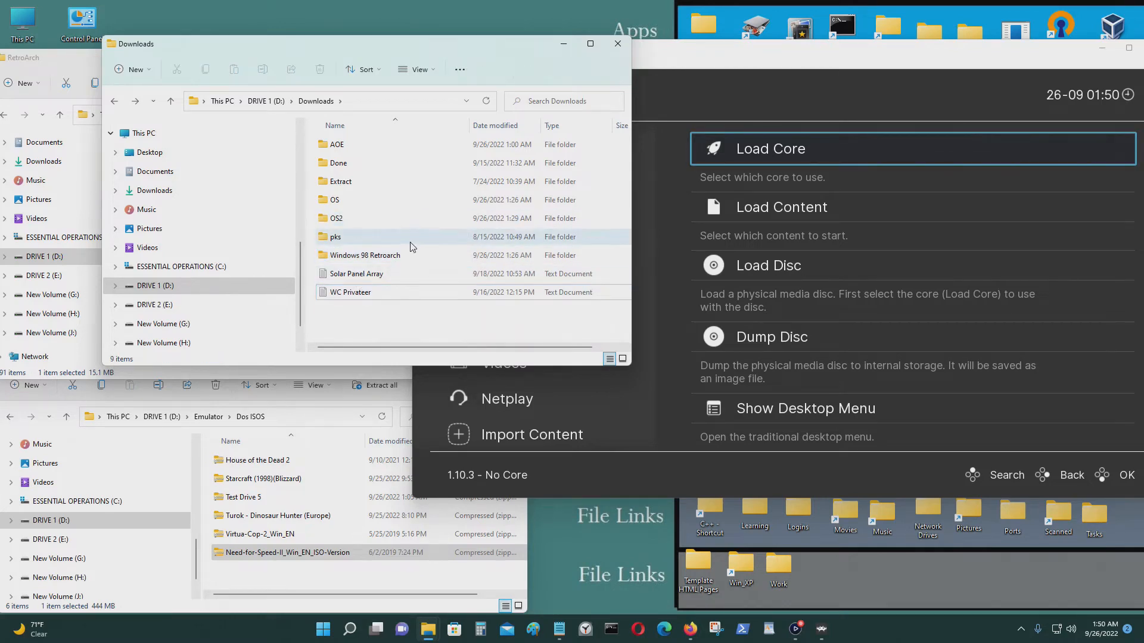
{"action": "left_click", "coordinate": [787, 98]}
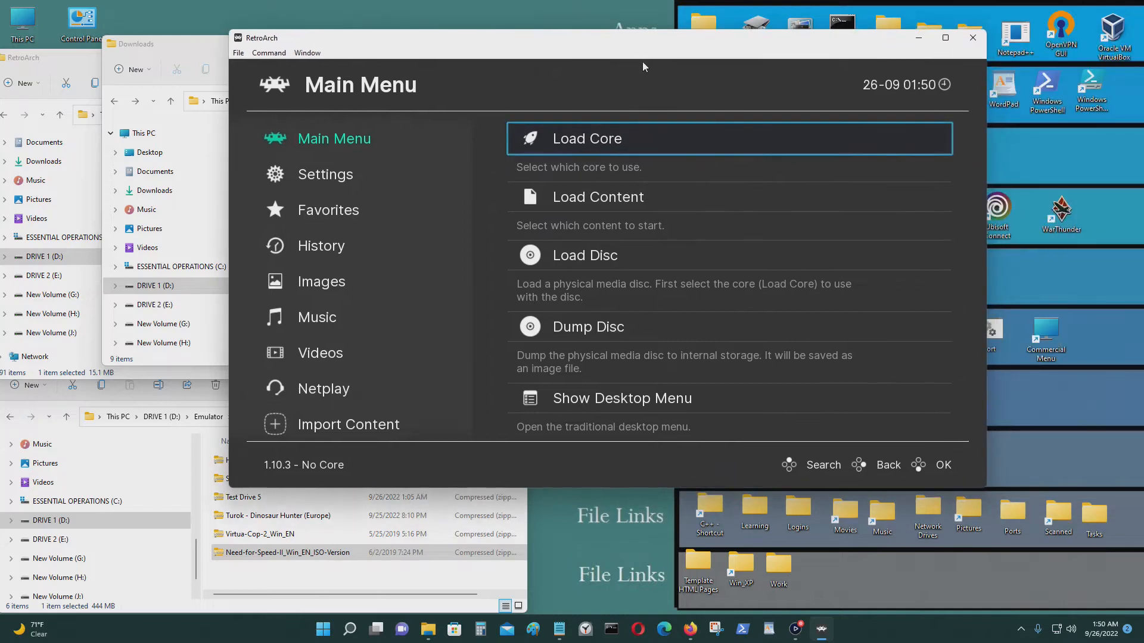
Maximize RetroArch and browse Load Content to D:\Downloads\OS2.
{"action": "left_click", "coordinate": [944, 38]}
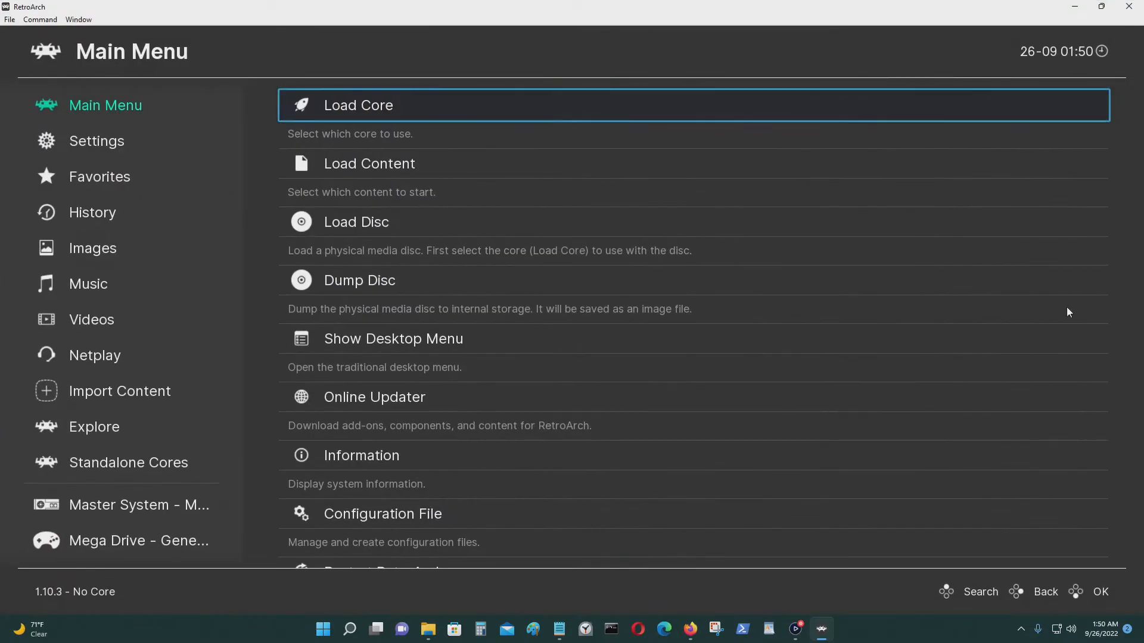
{"action": "key", "text": "Down"}
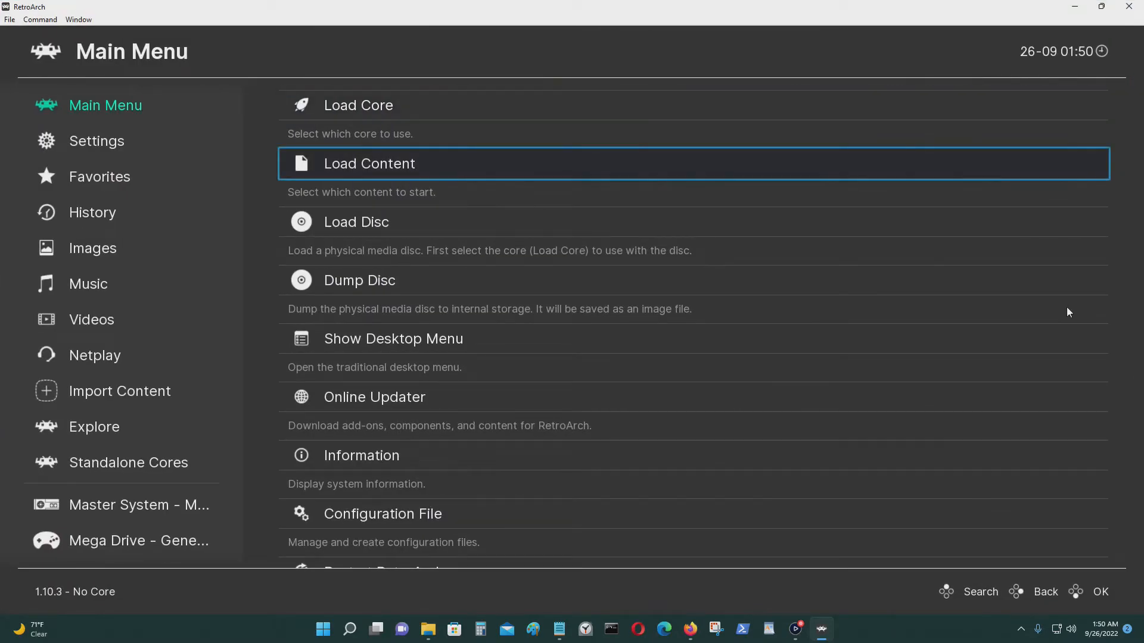
{"action": "key", "text": "Return"}
{"action": "key", "text": "Down"}
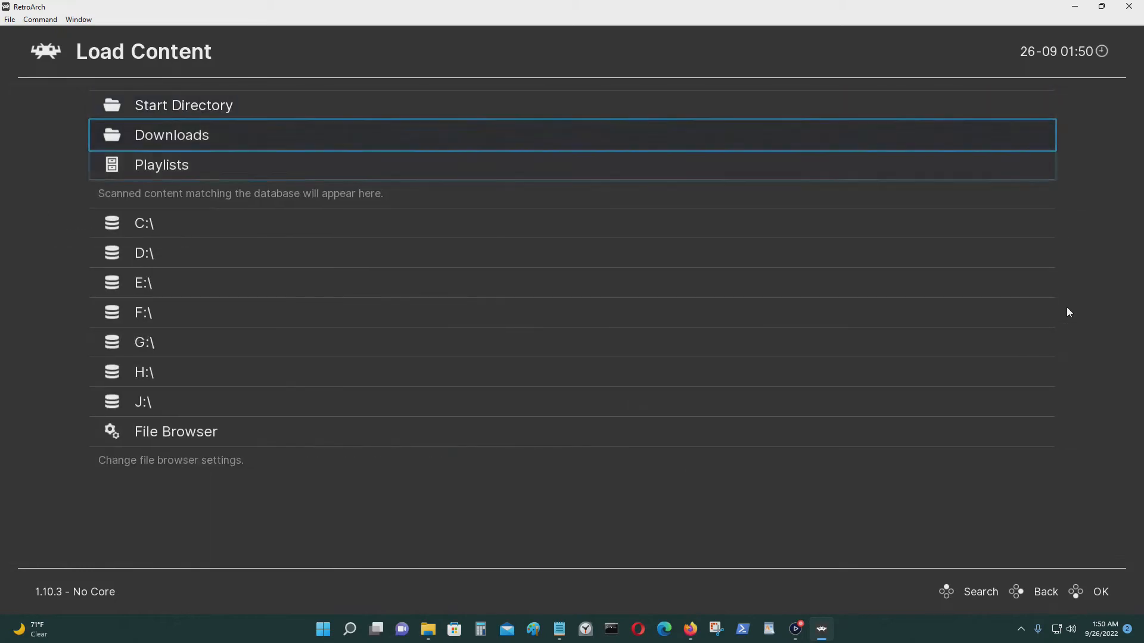
{"action": "key", "text": "Down"}
{"action": "key", "text": "Down"}
{"action": "key", "text": "Down"}
{"action": "key", "text": "Return"}
{"action": "key", "text": "Down"}
{"action": "key", "text": "Down"}
{"action": "key", "text": "Down"}
{"action": "key", "text": "Down"}
{"action": "key", "text": "Down"}
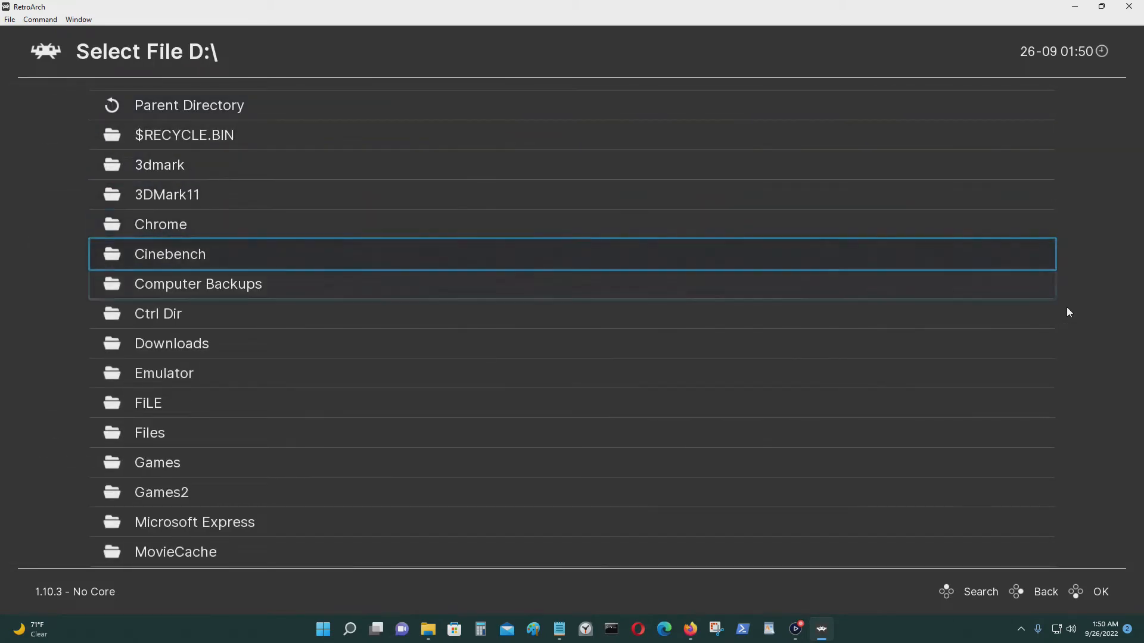
{"action": "key", "text": "Down"}
{"action": "key", "text": "Down"}
{"action": "key", "text": "Down"}
{"action": "key", "text": "Return"}
{"action": "key", "text": "Down"}
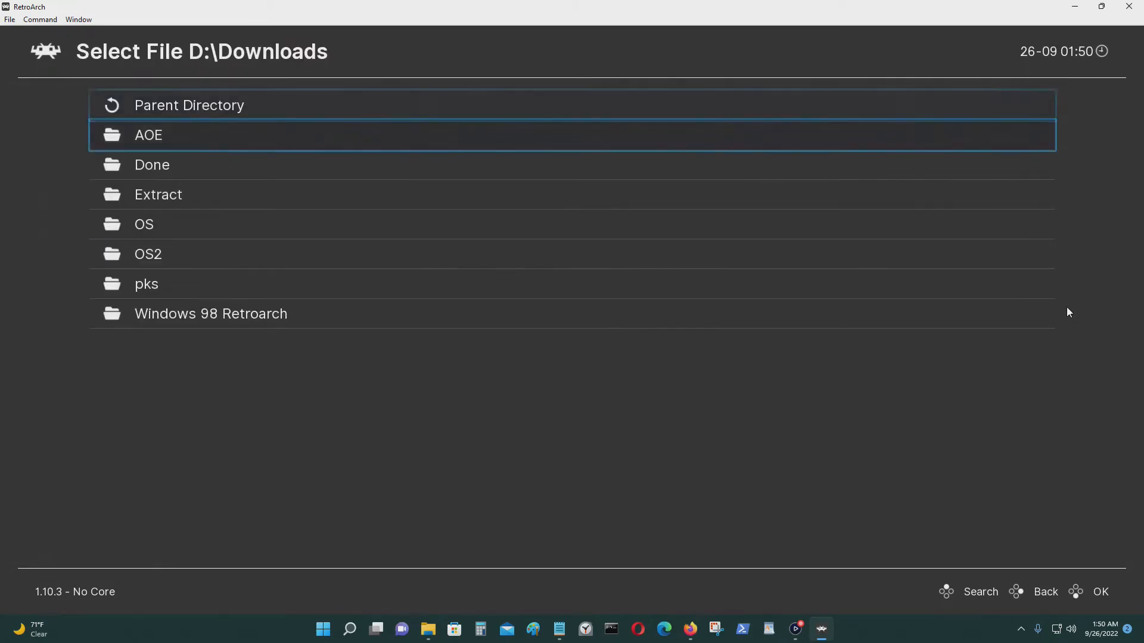
Load voodoo_graphics_driver_kit_version_3.01.00.zip as an archive with DOSBox-Pure.
{"action": "key", "text": "Down"}
{"action": "key", "text": "Down"}
{"action": "key", "text": "Down"}
{"action": "key", "text": "Down"}
{"action": "key", "text": "Return"}
{"action": "key", "text": "Down"}
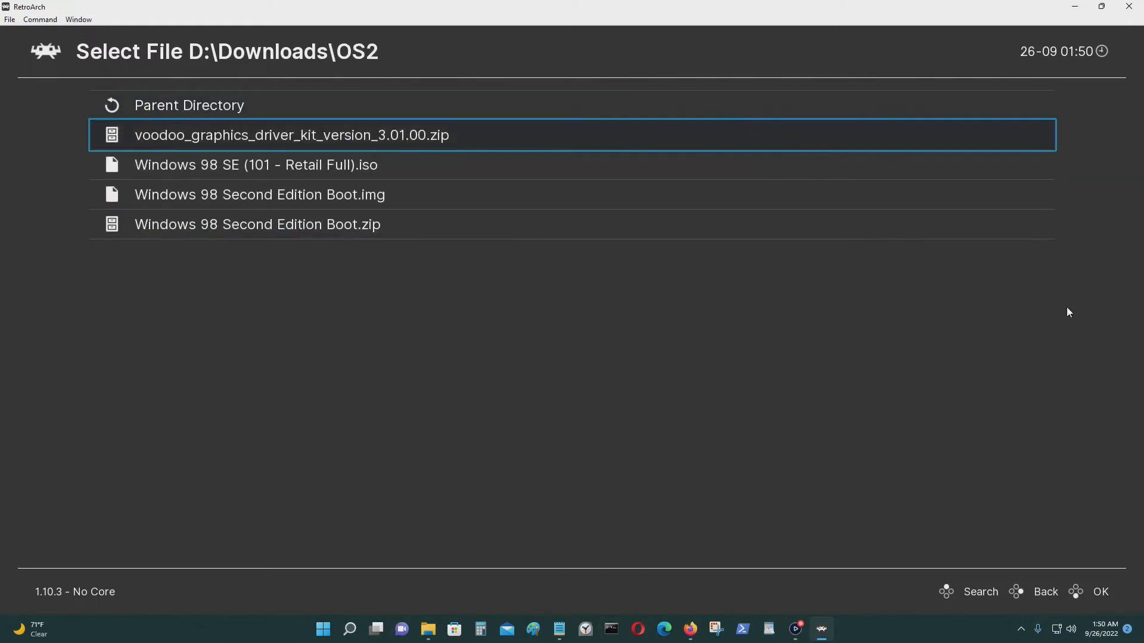
{"action": "key", "text": "Return"}
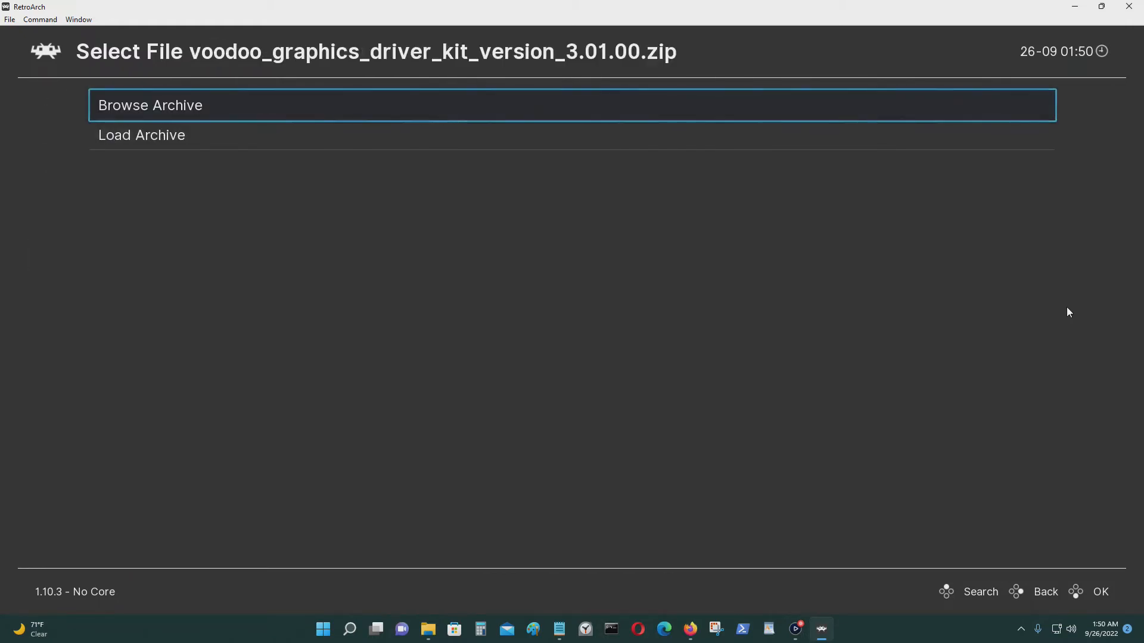
{"action": "key", "text": "Down"}
{"action": "key", "text": "Return"}
{"action": "key", "text": "Return"}
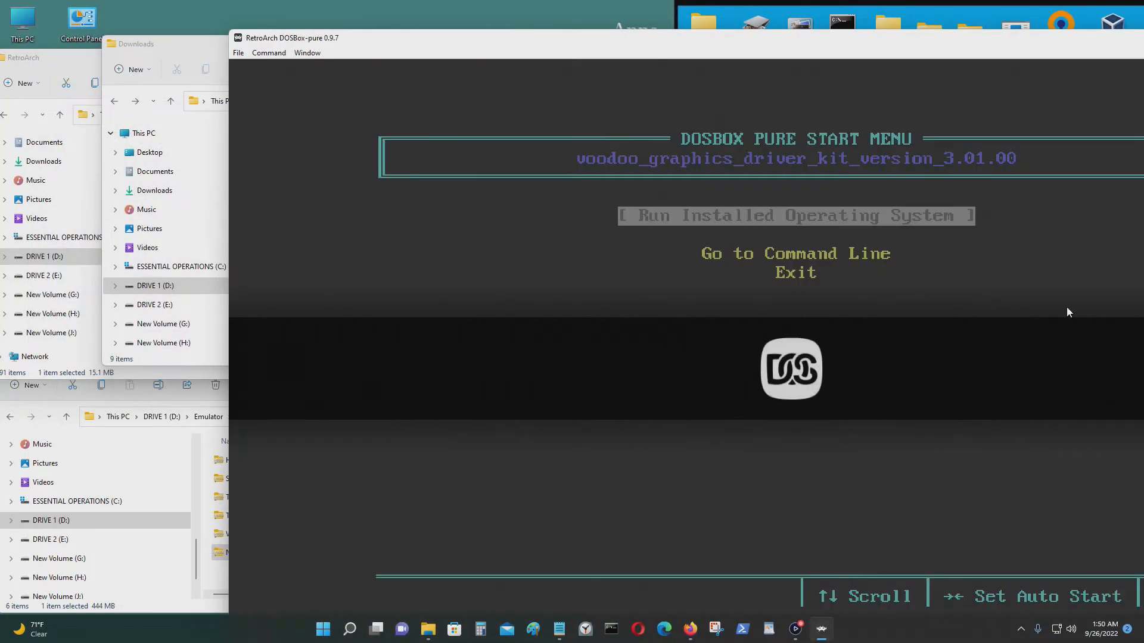
Go fullscreen and boot the Windows 98 Second Edition Boot image via Run Installed Operating System.
{"action": "left_click_drag", "start_coordinate": [1033, 45], "coordinate": [920, 40]}
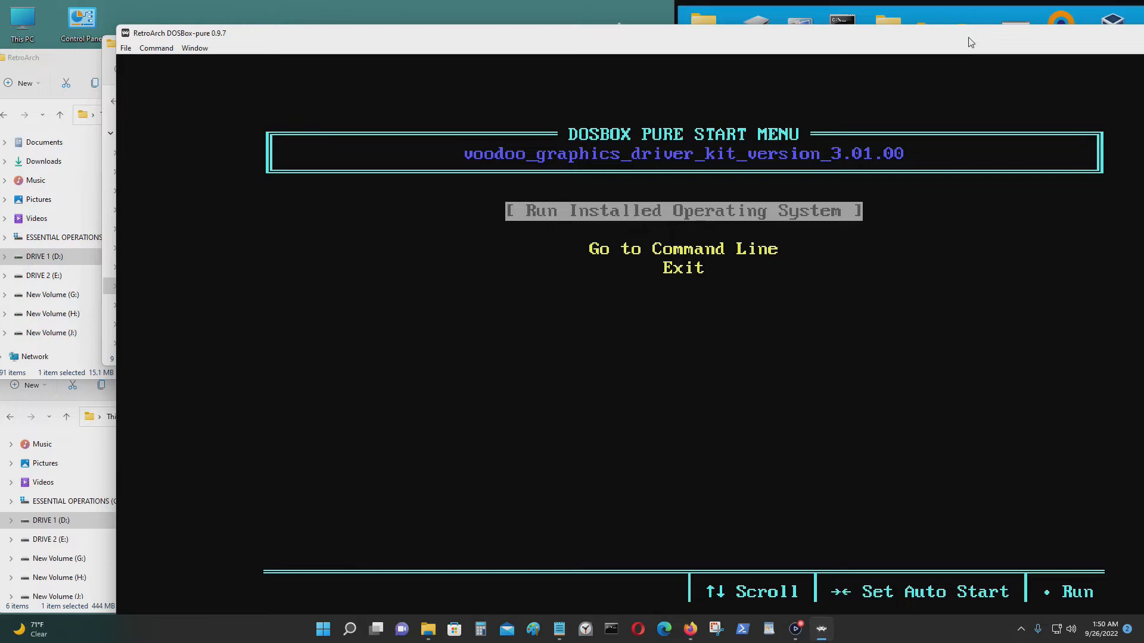
{"action": "key", "text": "f"}
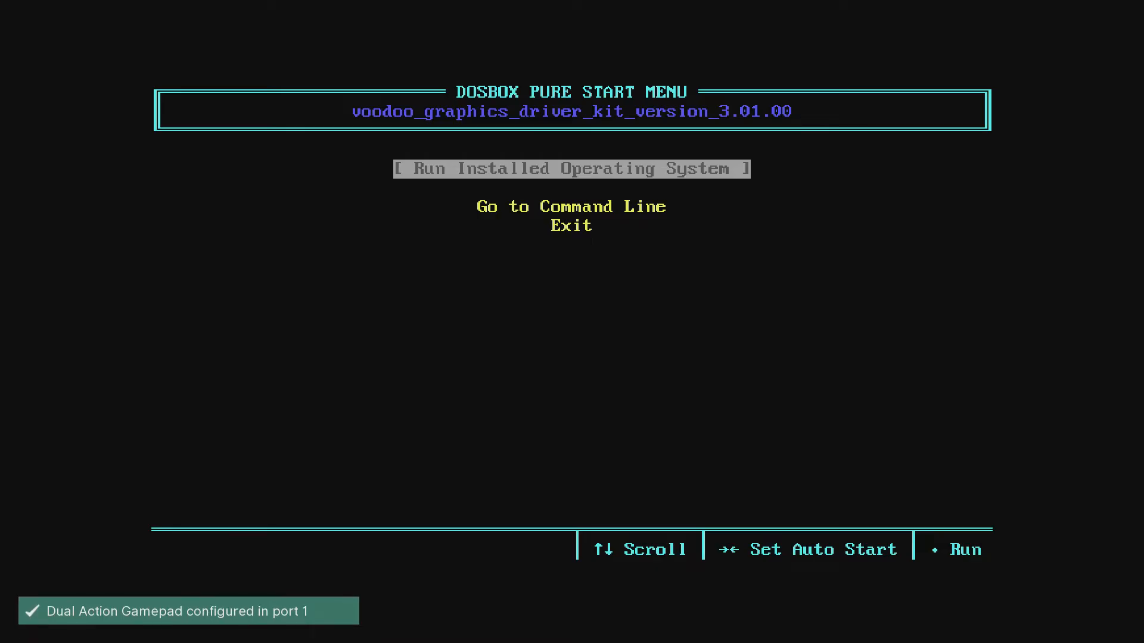
{"action": "key", "text": "Down"}
{"action": "key", "text": "Up"}
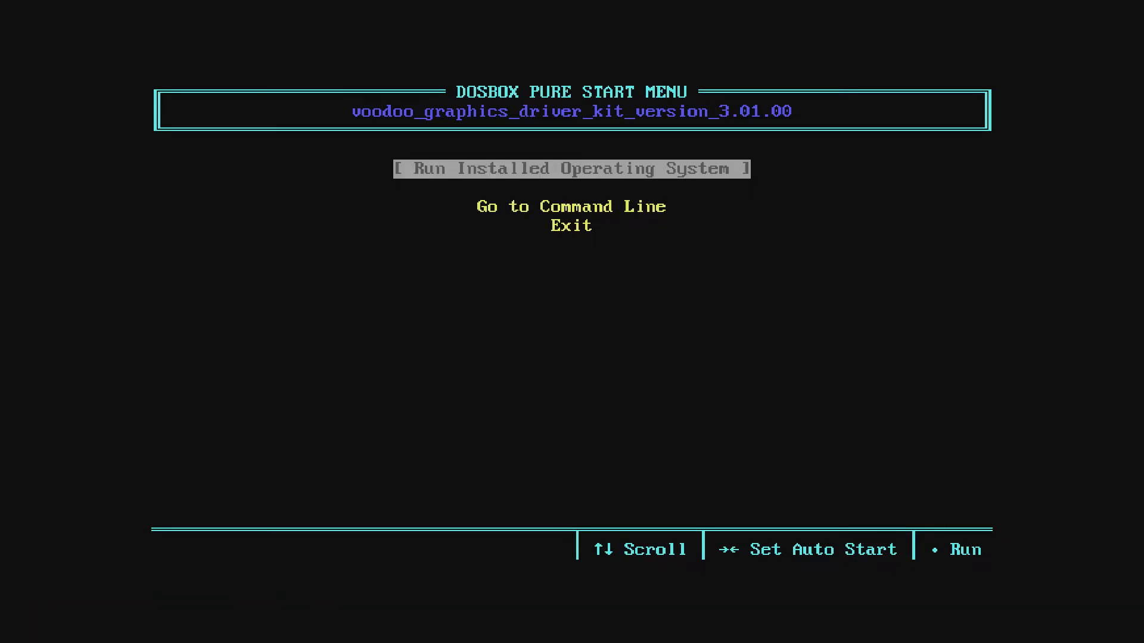
{"action": "key", "text": "Return"}
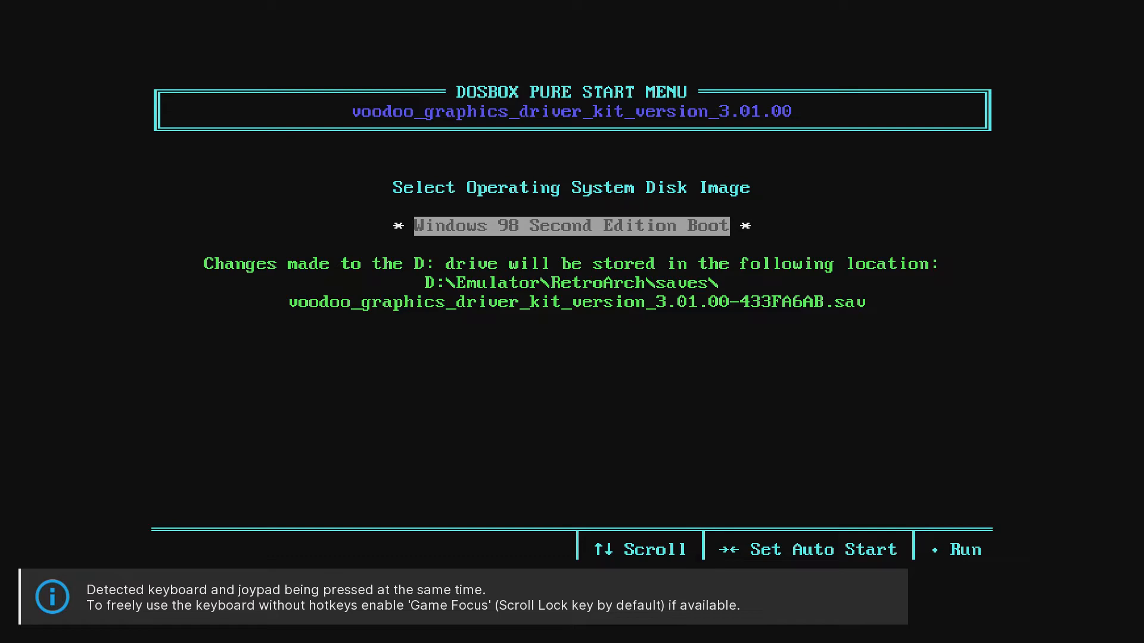
{"action": "key", "text": "Return"}
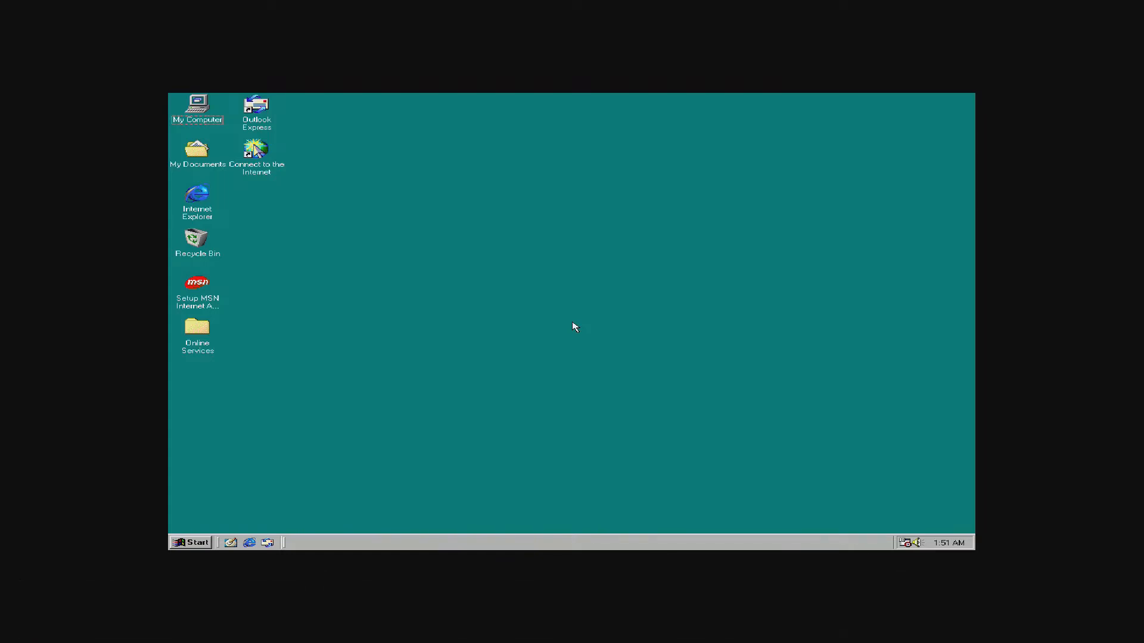
Enable Game Focus with Scroll Lock and inspect the Voodoo_-zip (D:) drive's files.
{"action": "key", "text": "Scroll_Lock"}
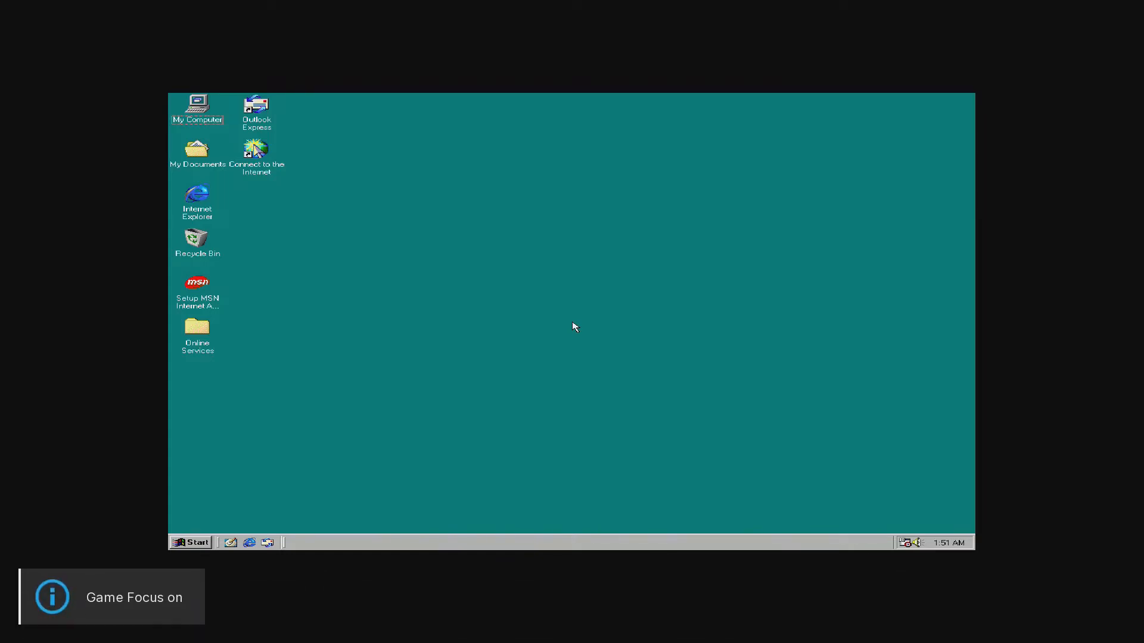
{"action": "double_click", "coordinate": [205, 119]}
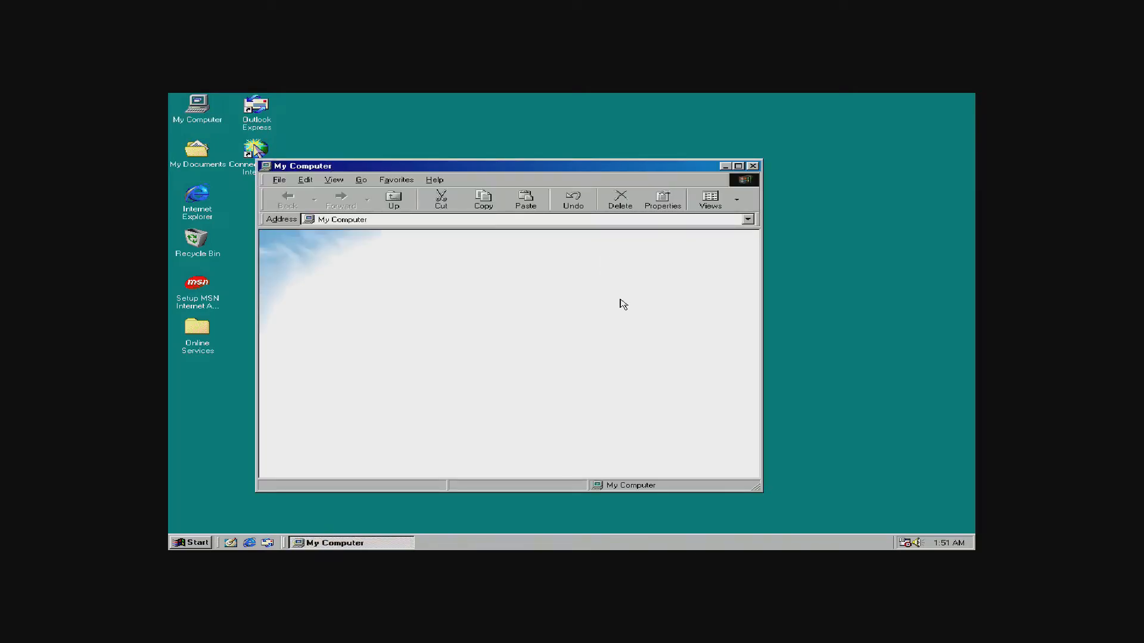
{"action": "double_click", "coordinate": [553, 261]}
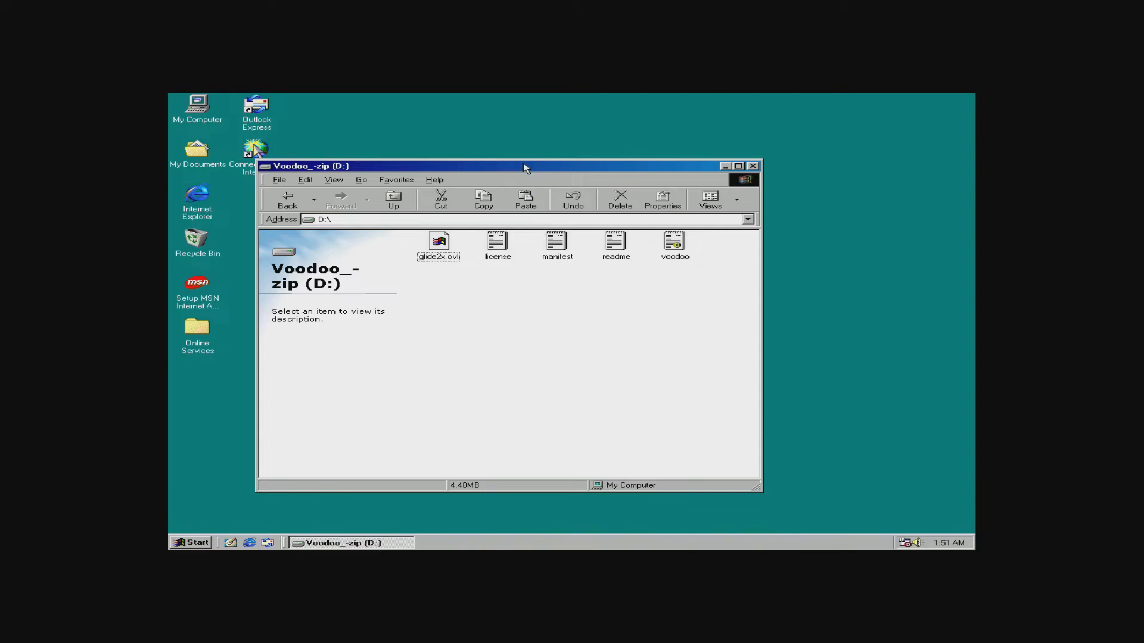
{"action": "left_click_drag", "start_coordinate": [523, 168], "coordinate": [760, 165]}
{"action": "left_click_drag", "start_coordinate": [913, 161], "coordinate": [773, 162]}
{"action": "left_click", "coordinate": [851, 164]}
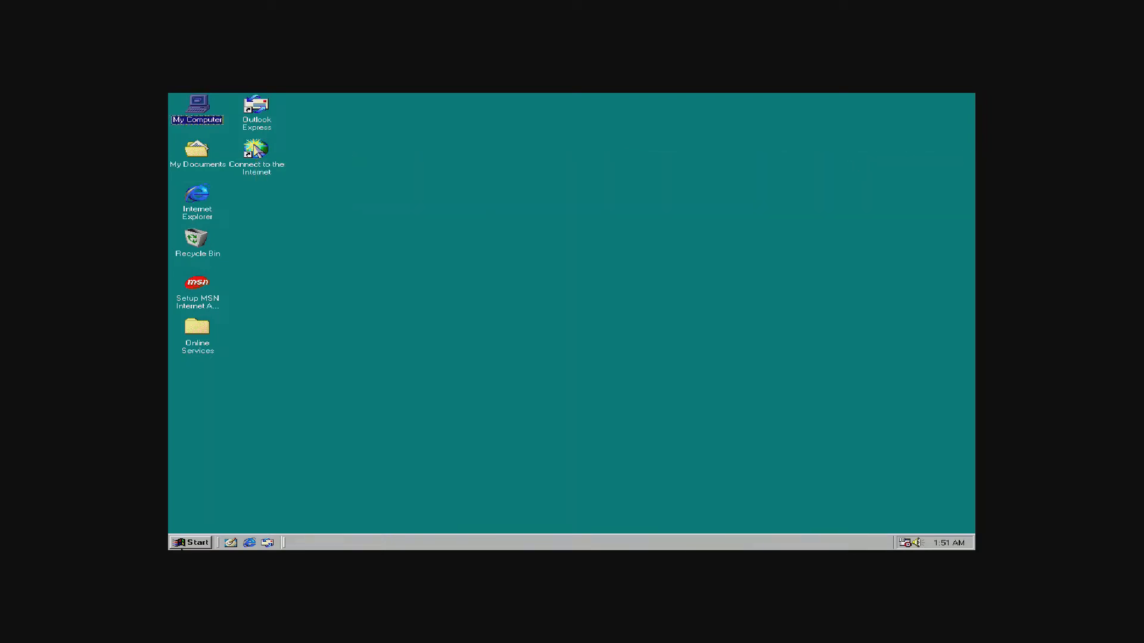
Open the Windows 98 Control Panel through Start > Settings.
{"action": "left_click", "coordinate": [182, 545]}
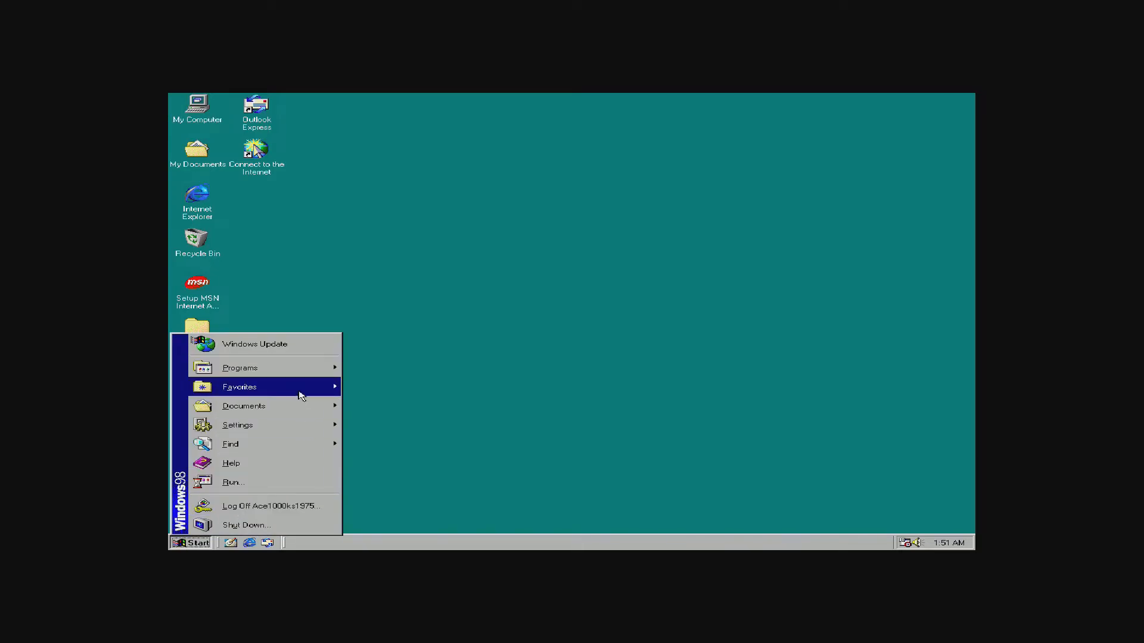
{"action": "mouse_move", "coordinate": [296, 427]}
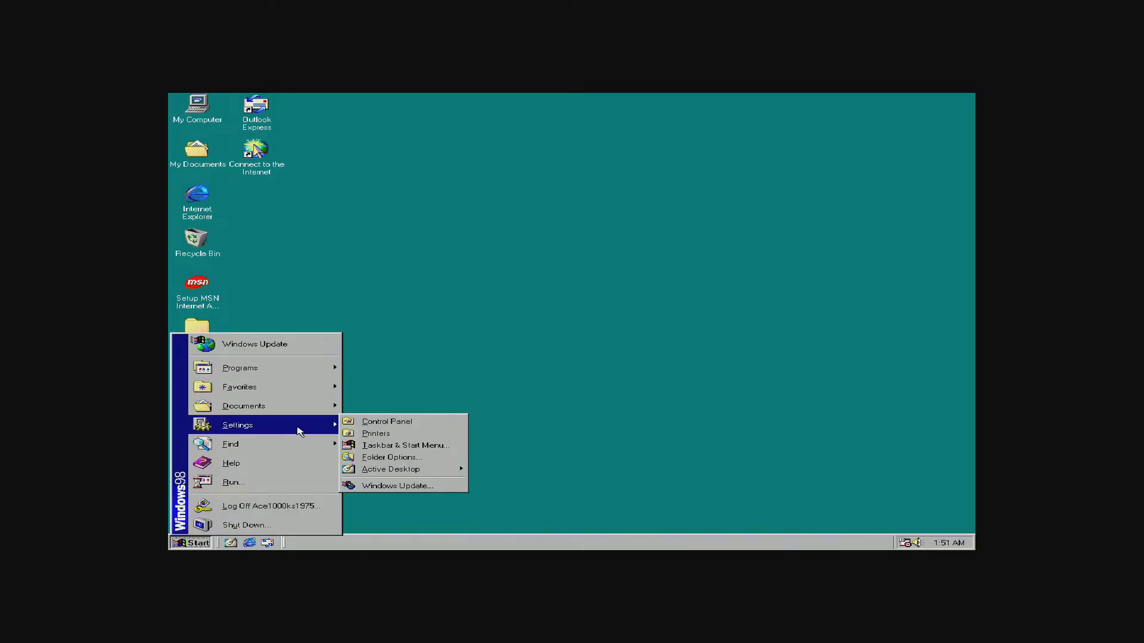
{"action": "left_click", "coordinate": [417, 426]}
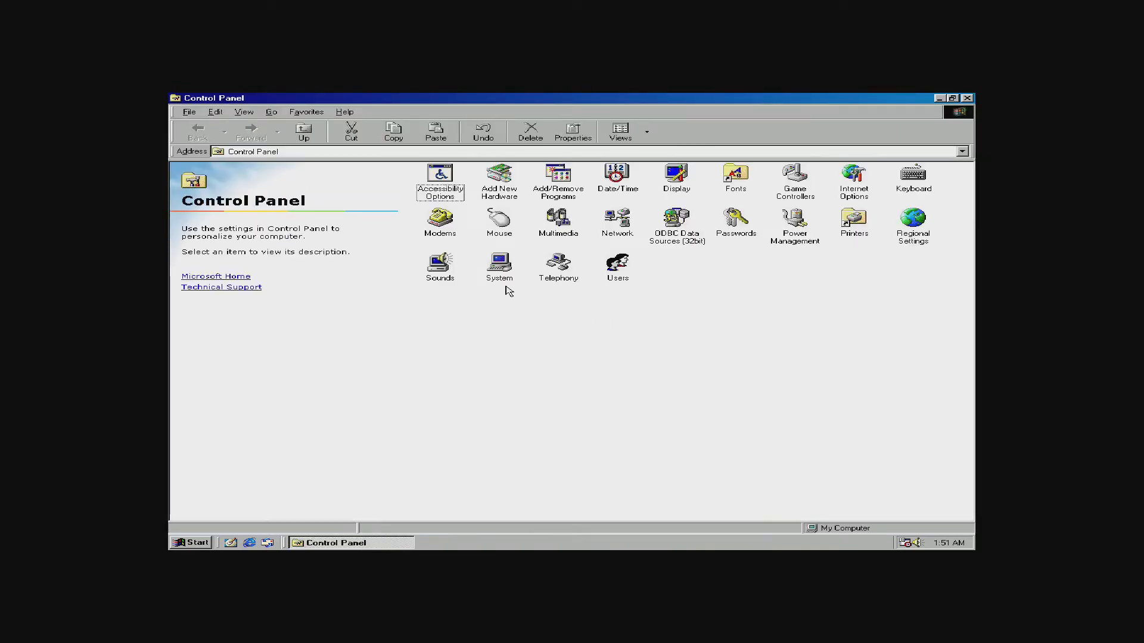
Open the 3Dfx Voodoo driver properties under Sound, video and game controllers in Device Manager.
{"action": "double_click", "coordinate": [505, 272]}
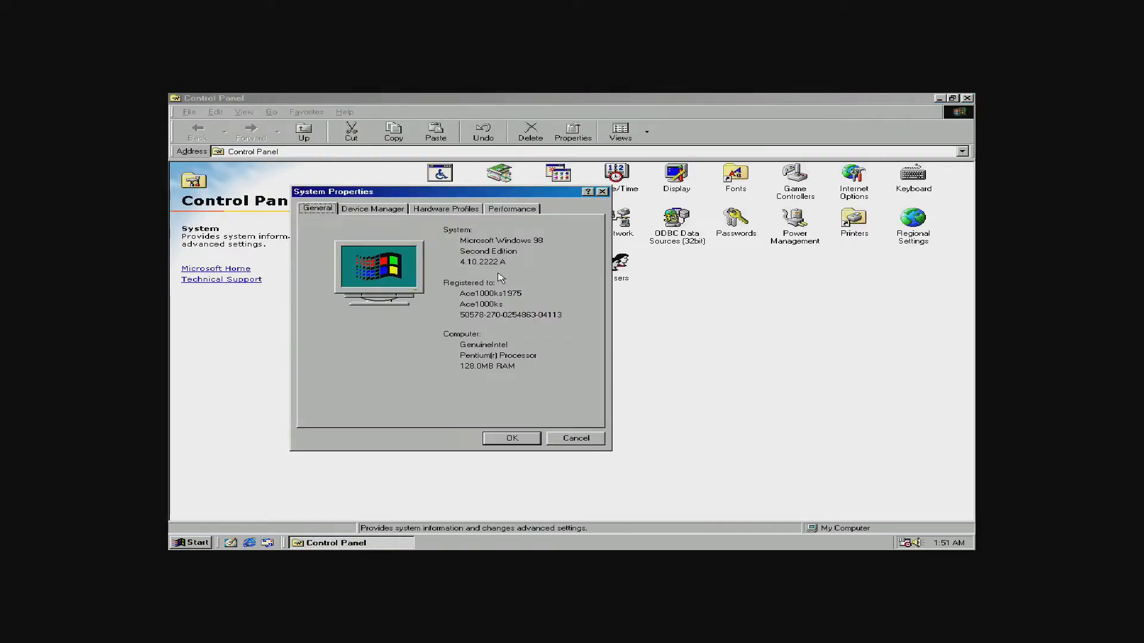
{"action": "left_click", "coordinate": [391, 213]}
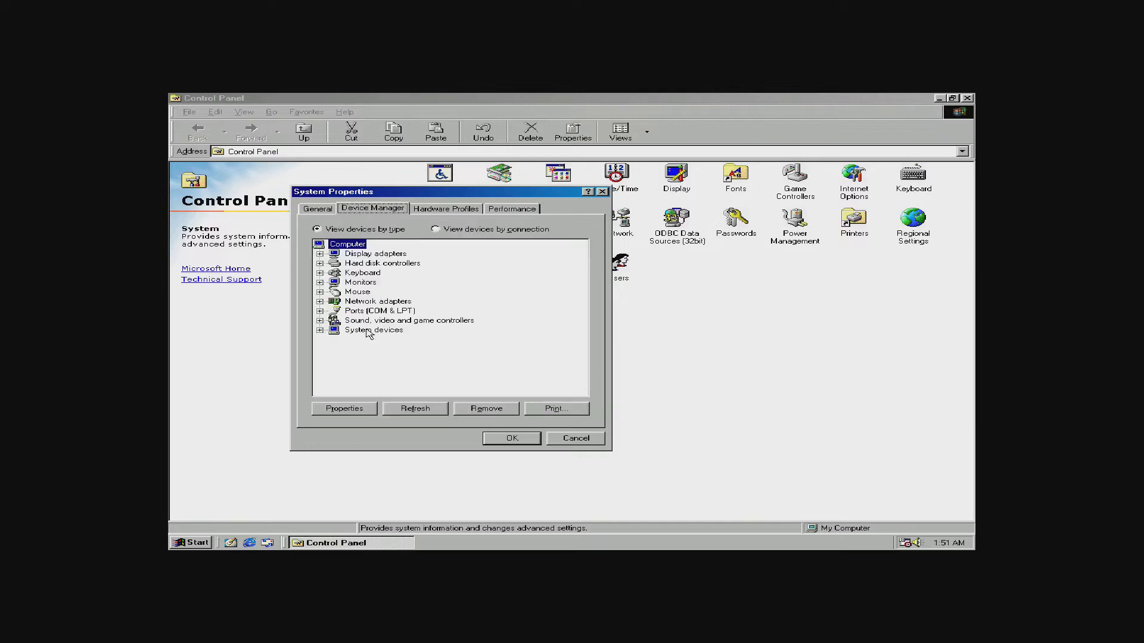
{"action": "double_click", "coordinate": [374, 322]}
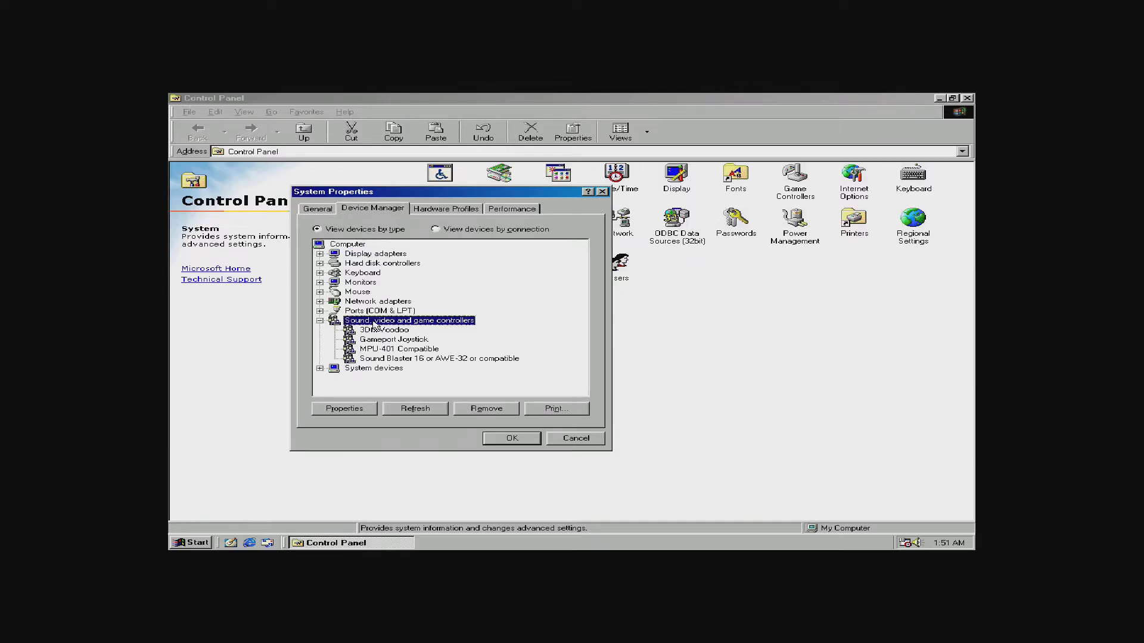
{"action": "double_click", "coordinate": [385, 331]}
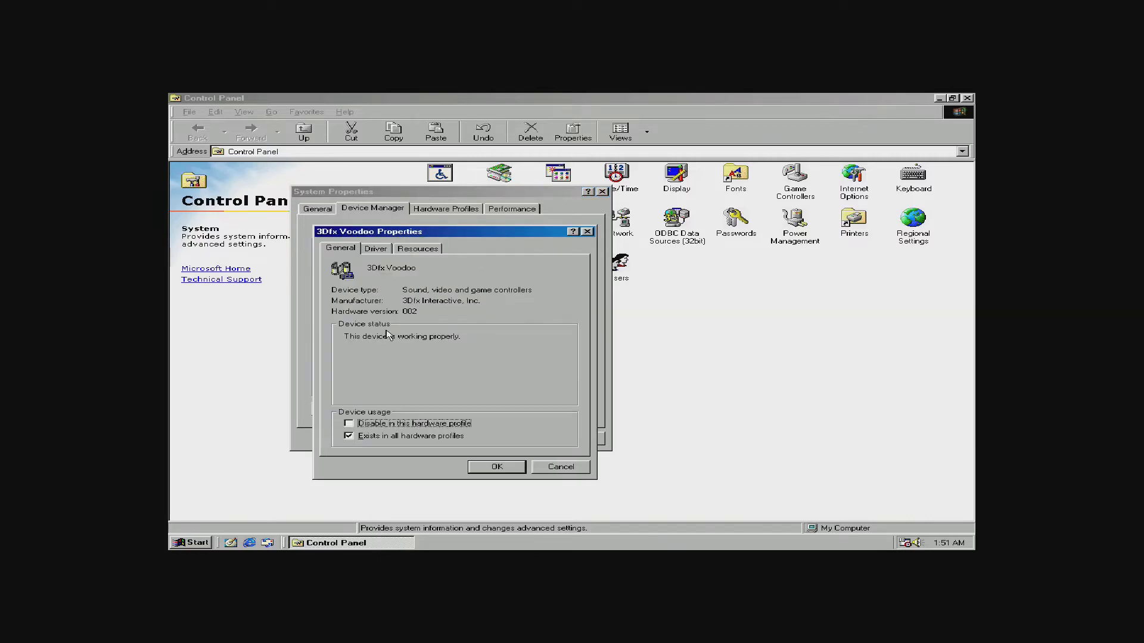
{"action": "left_click", "coordinate": [375, 248]}
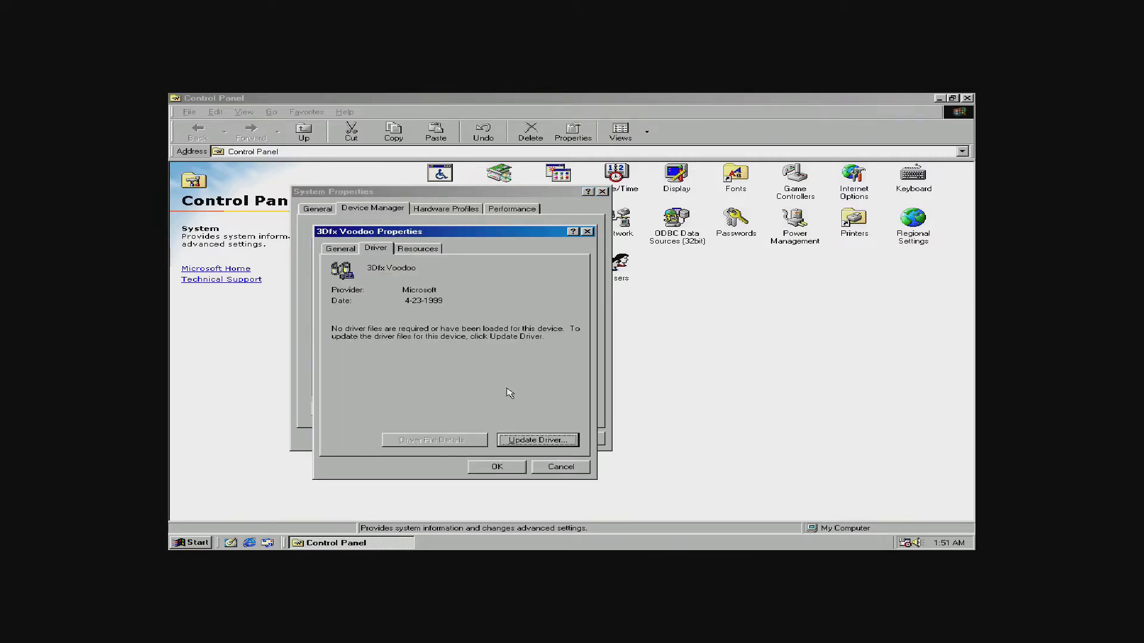
Start Update Driver and choose to pick the driver from a list of models.
{"action": "left_click", "coordinate": [536, 440]}
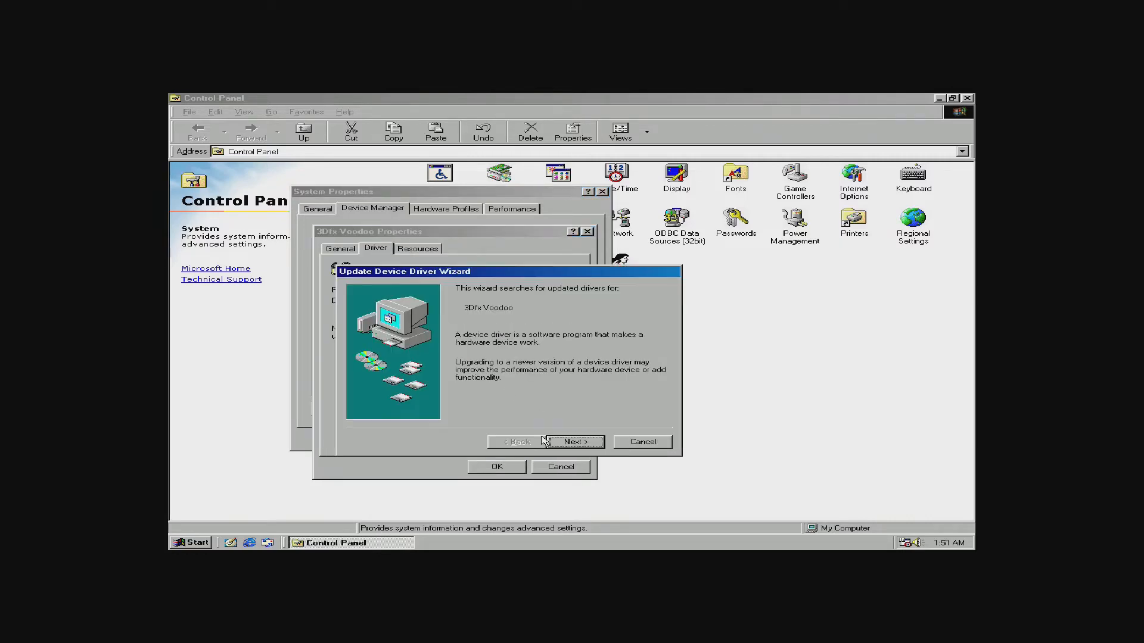
{"action": "left_click", "coordinate": [590, 447]}
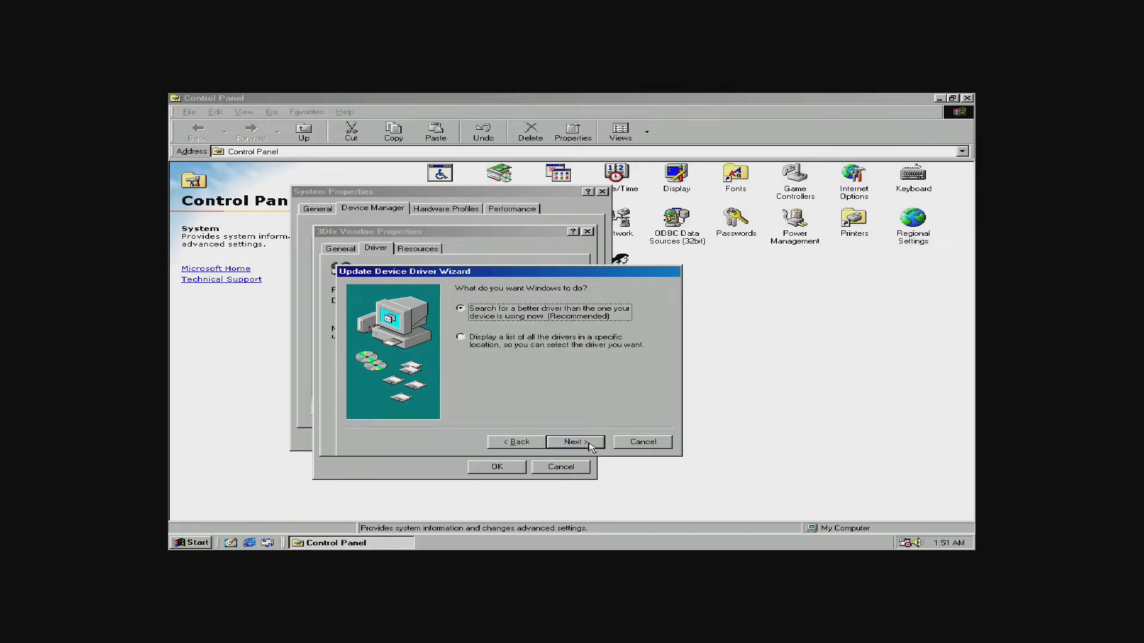
{"action": "left_click", "coordinate": [516, 348]}
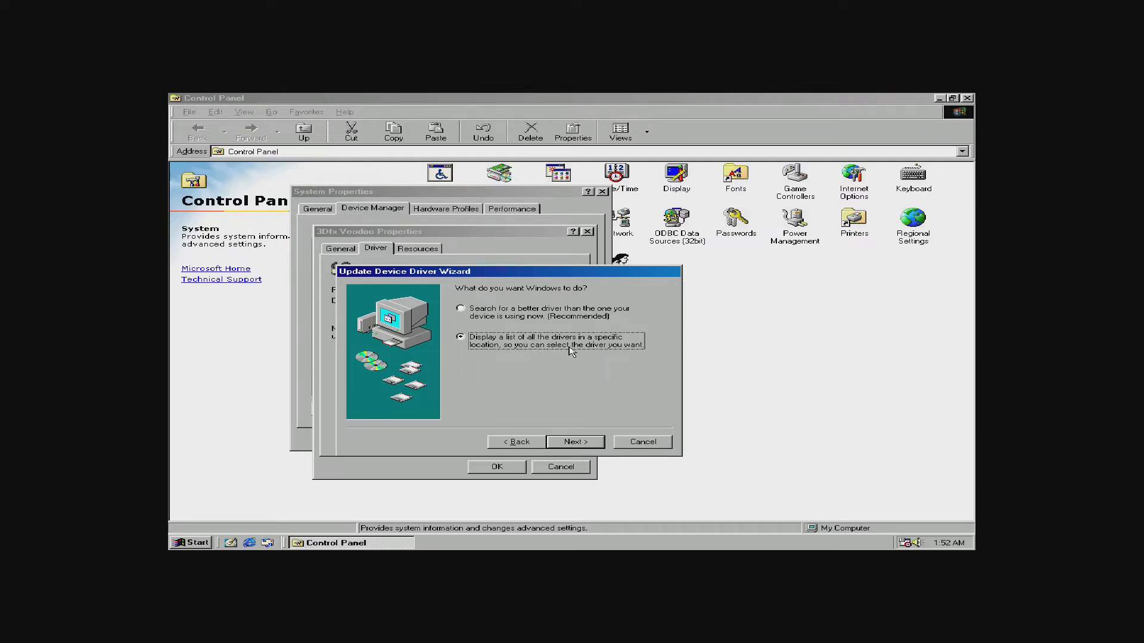
{"action": "left_click", "coordinate": [573, 443]}
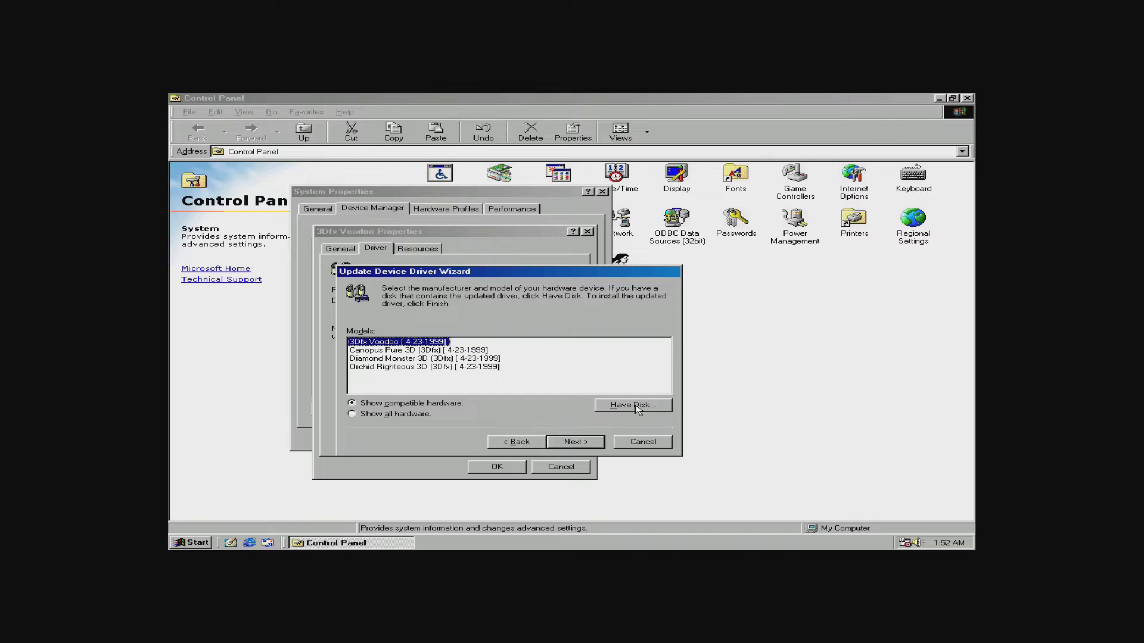
Point Have Disk to voodoo.inf on the voodoo_zip drive (D:).
{"action": "left_click", "coordinate": [636, 408]}
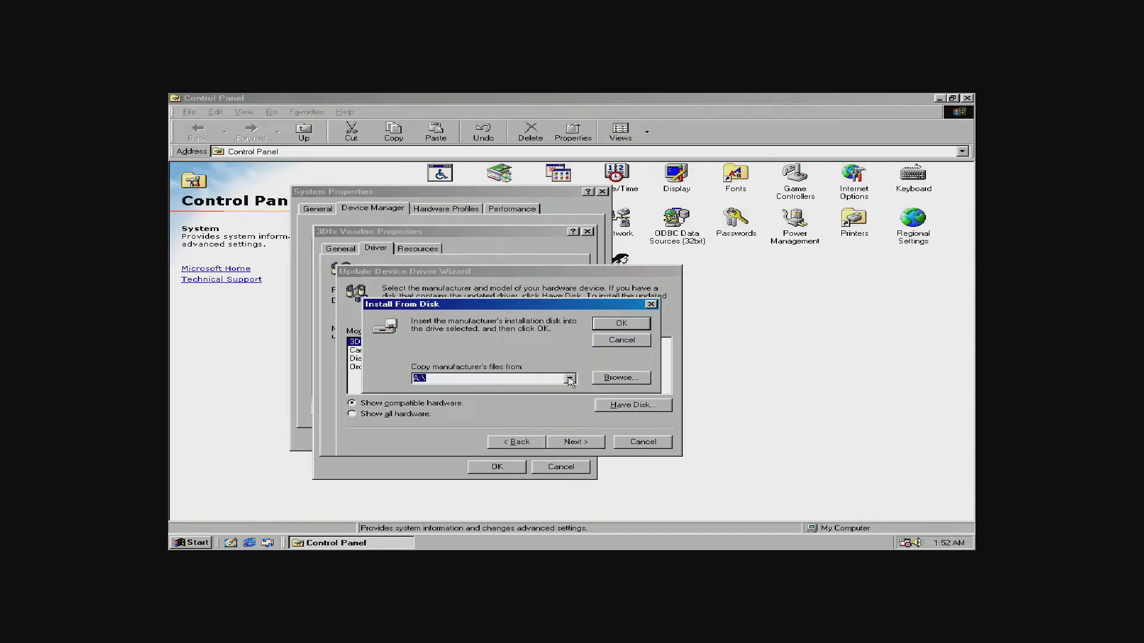
{"action": "left_click", "coordinate": [622, 378]}
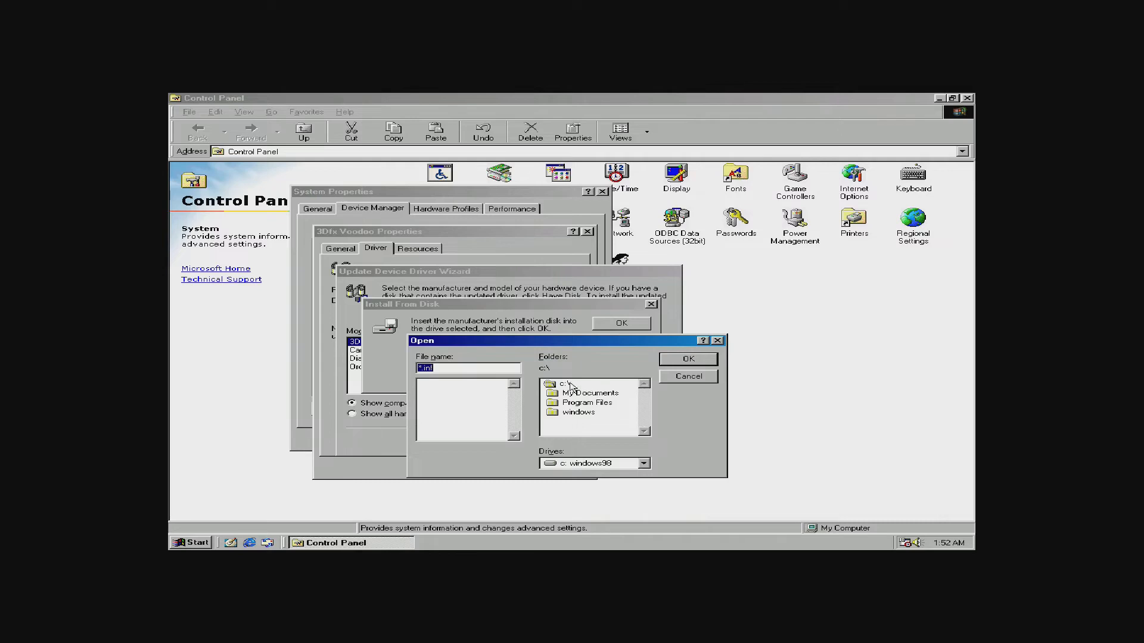
{"action": "left_click", "coordinate": [634, 464]}
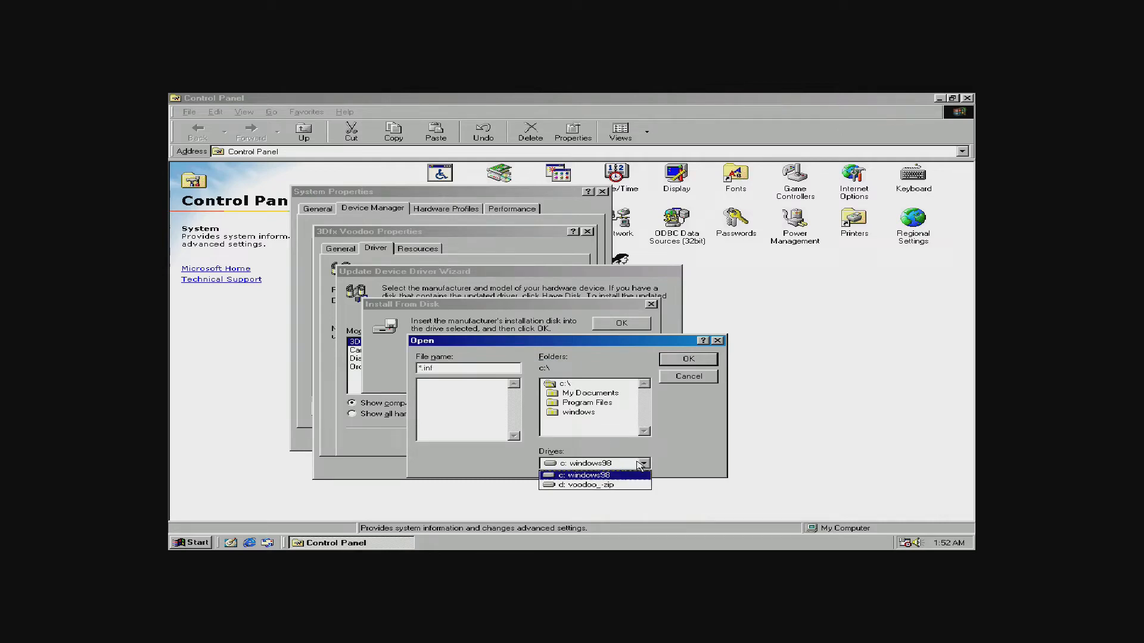
{"action": "left_click", "coordinate": [618, 489]}
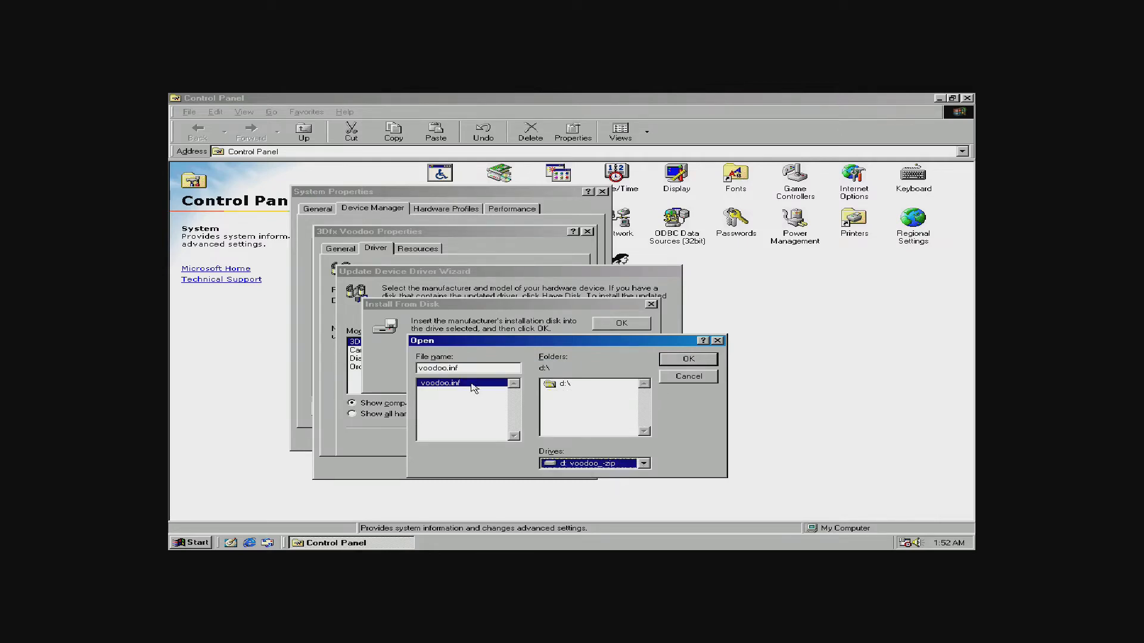
{"action": "left_click", "coordinate": [688, 358]}
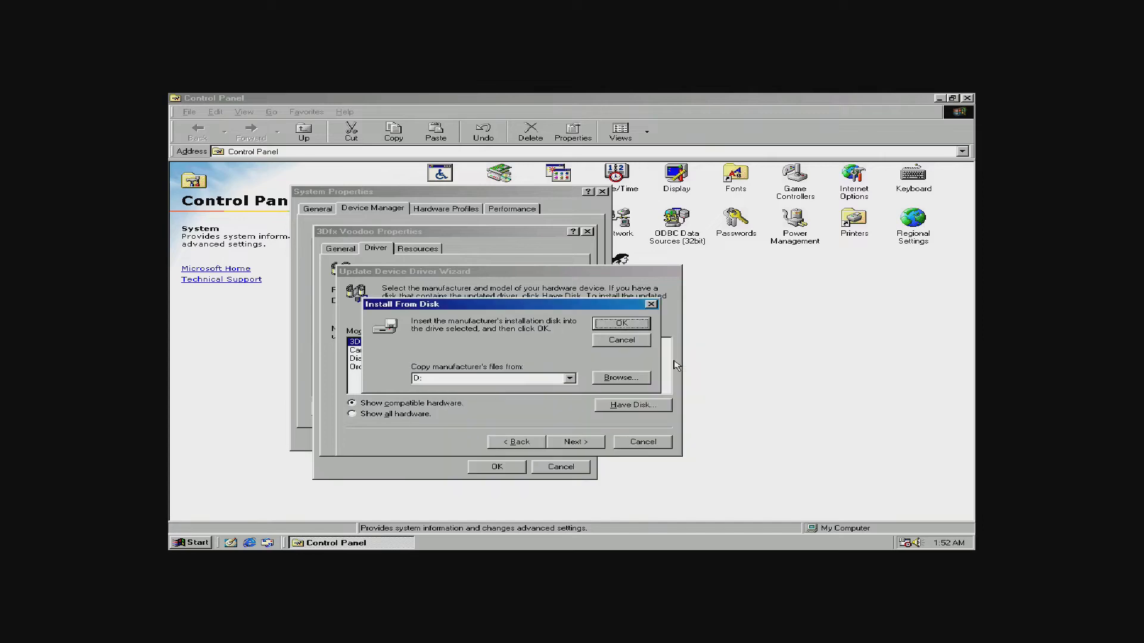
{"action": "left_click", "coordinate": [620, 325]}
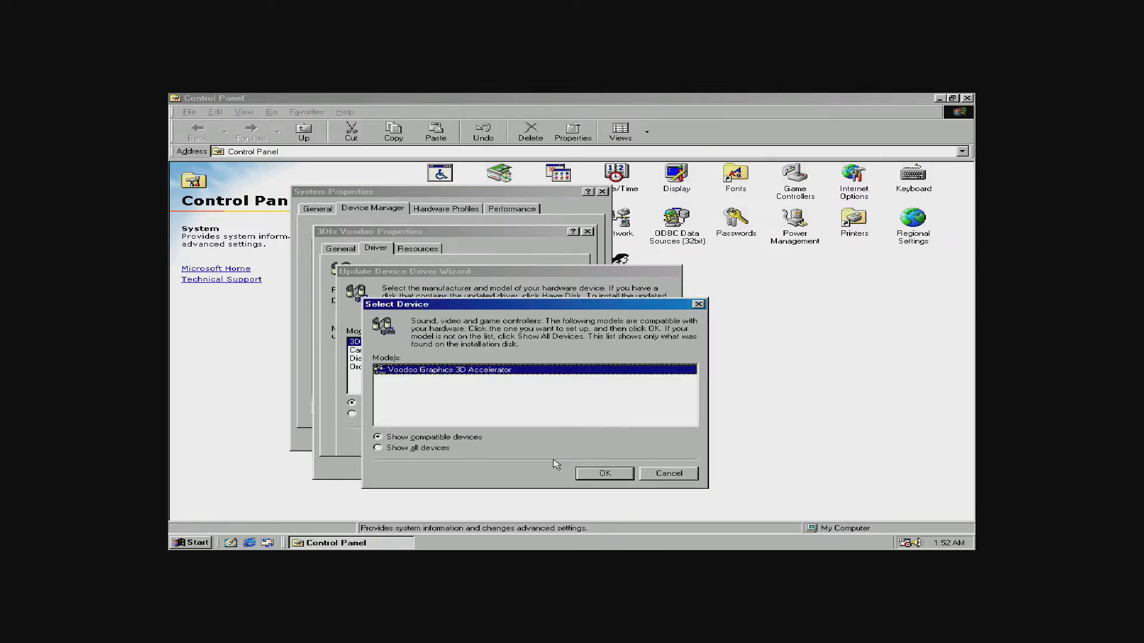
Install the Voodoo Graphics 3D Accelerator driver, resolving the MSVCRT.DLL version conflict.
{"action": "left_click", "coordinate": [599, 475]}
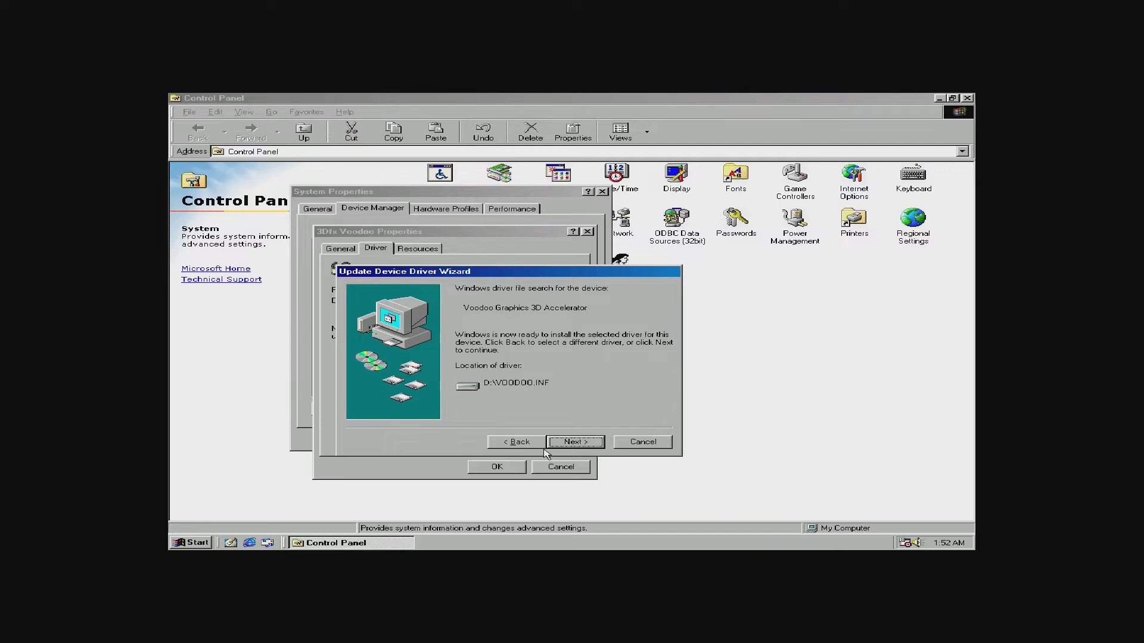
{"action": "left_click", "coordinate": [577, 442]}
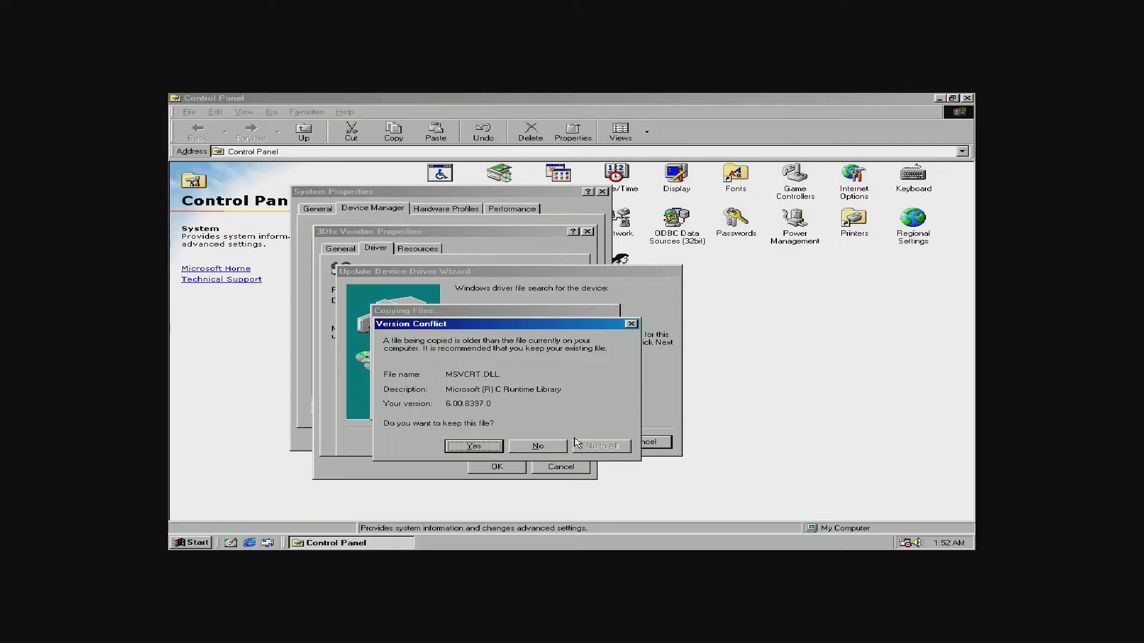
{"action": "left_click", "coordinate": [538, 446]}
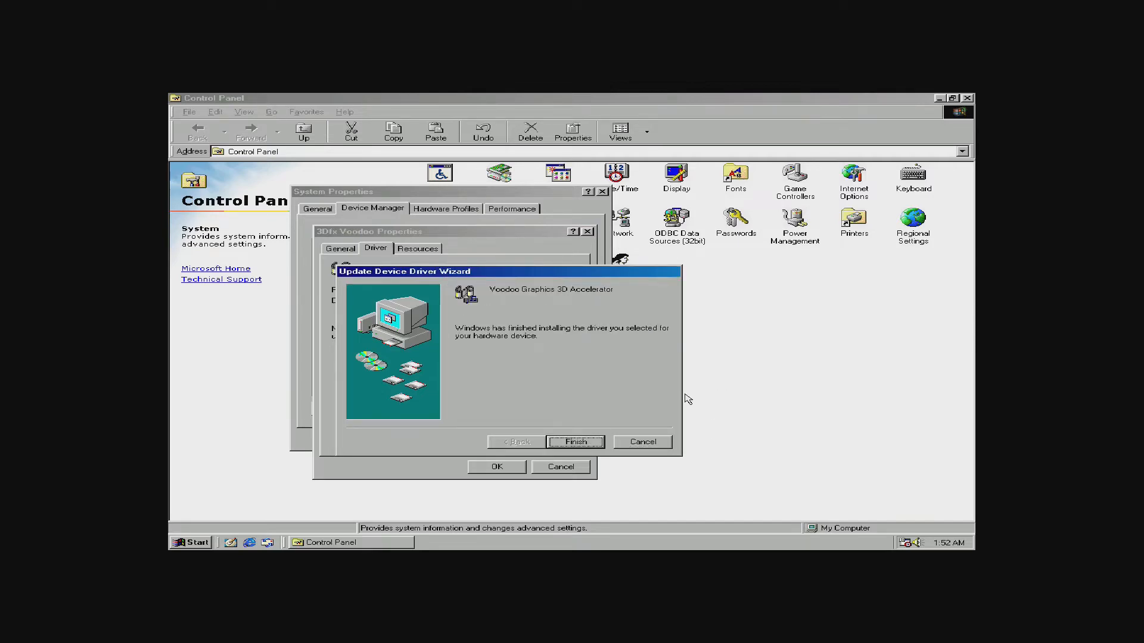
Finish the driver wizard, restart Windows 98 and close Control Panel.
{"action": "left_click", "coordinate": [593, 444]}
{"action": "left_click", "coordinate": [543, 349]}
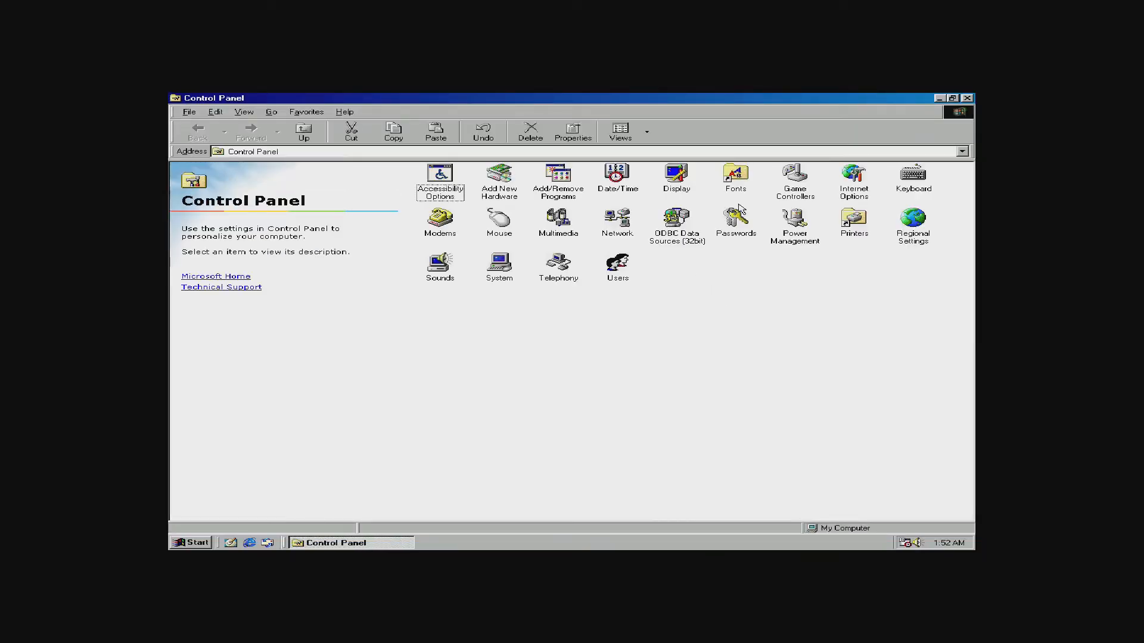
{"action": "left_click", "coordinate": [966, 97]}
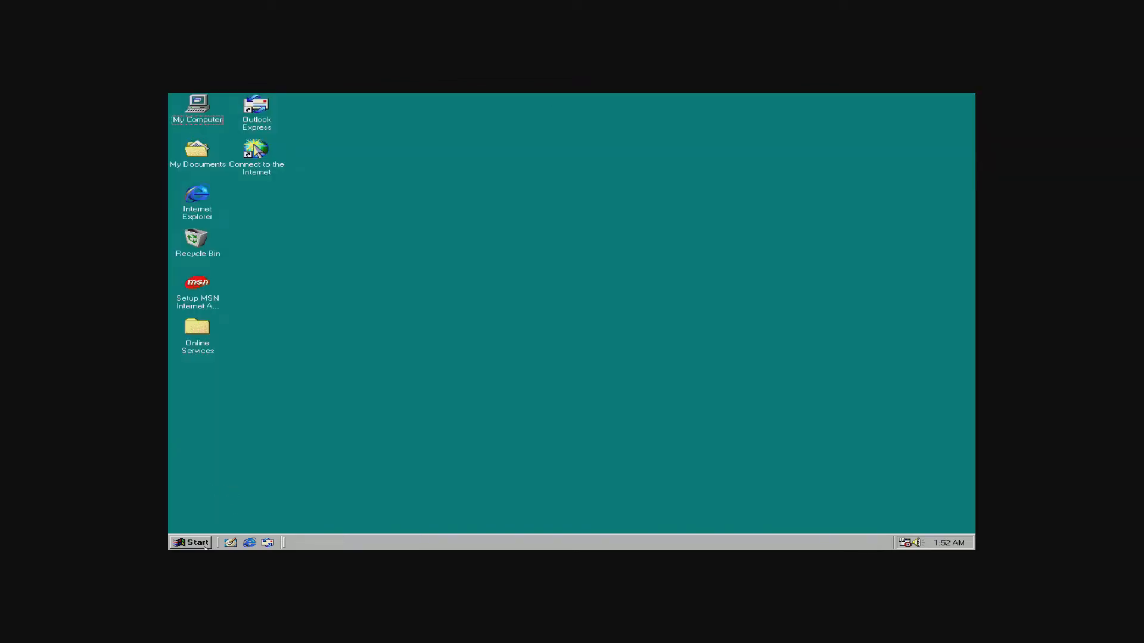
Shut down Windows 98 from the Start menu and release game focus with Scroll Lock.
{"action": "left_click", "coordinate": [196, 543]}
{"action": "left_click", "coordinate": [226, 524]}
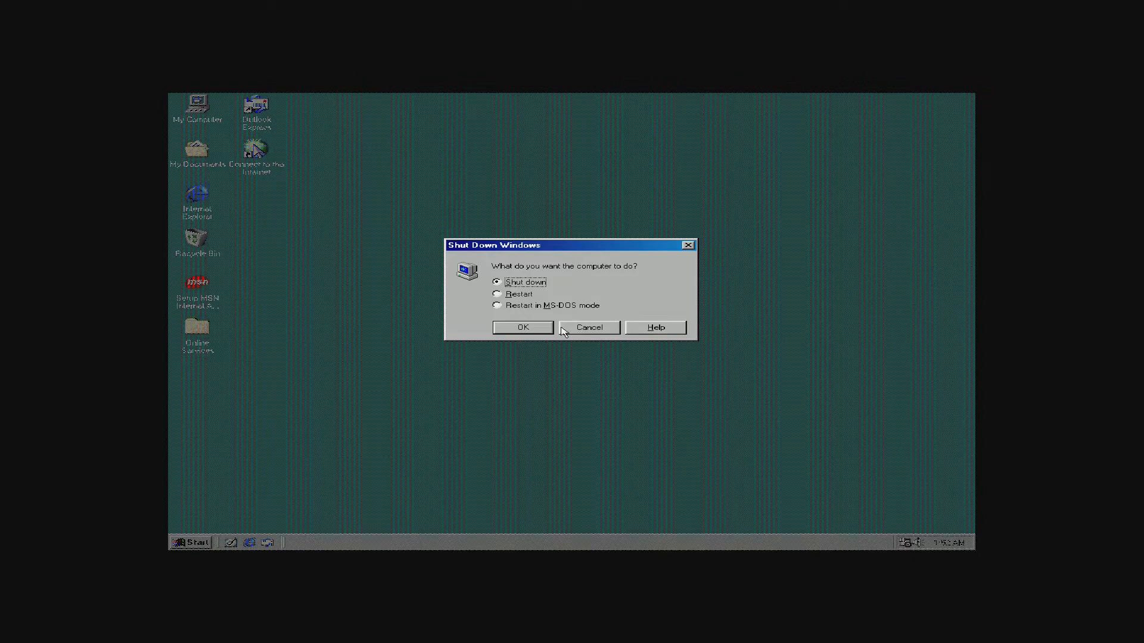
{"action": "left_click", "coordinate": [522, 328]}
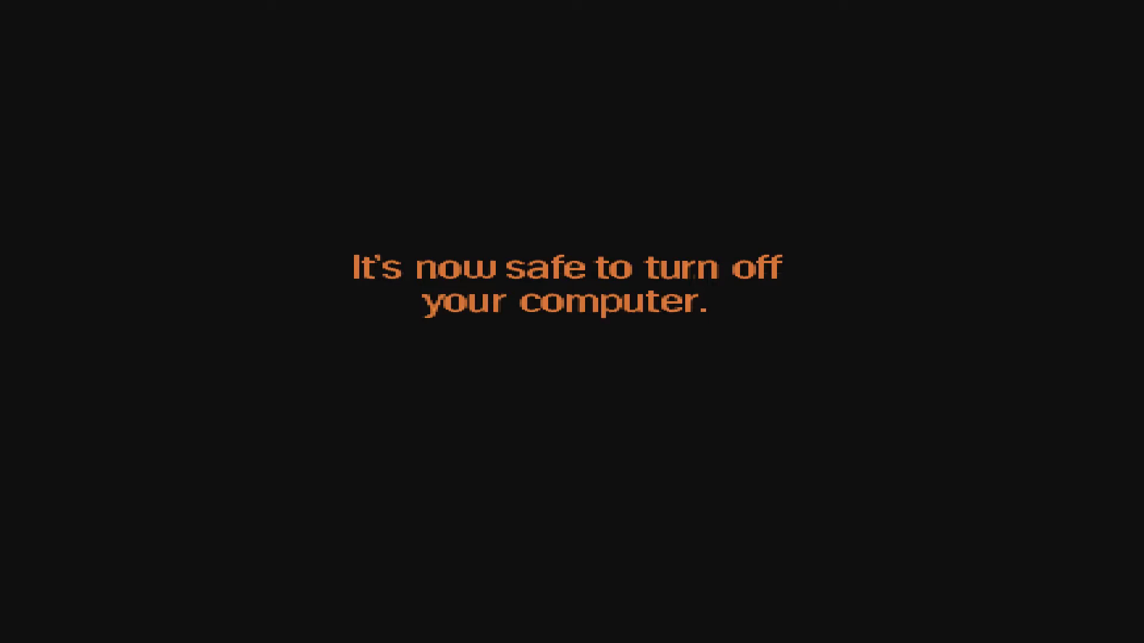
{"action": "key", "text": "Scroll_Lock"}
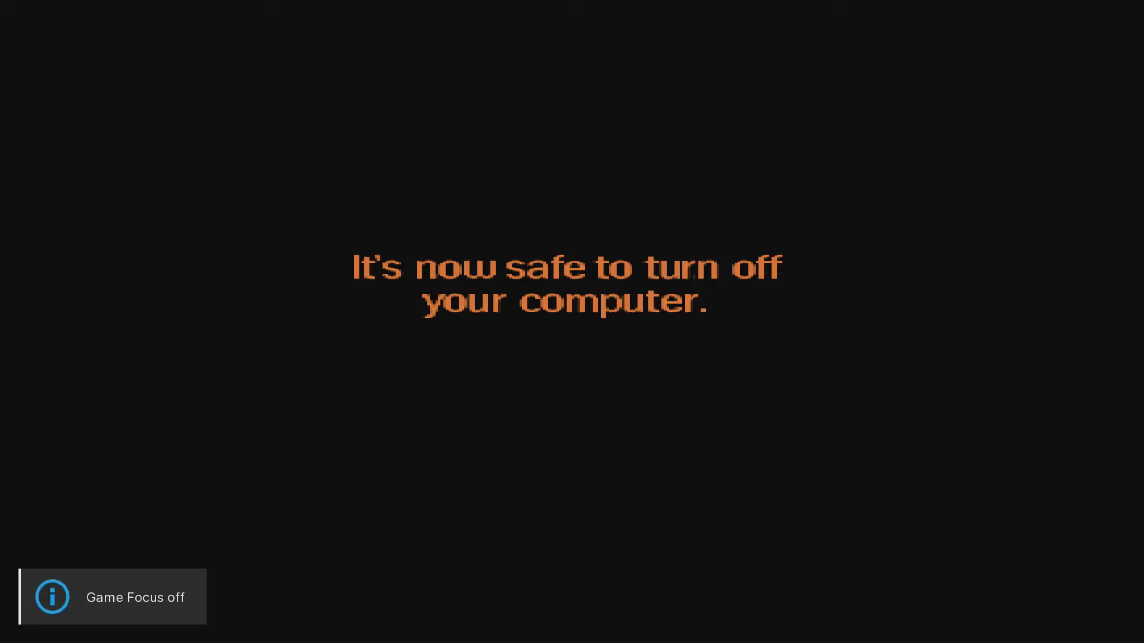
Close the running Windows 98 content from the F1 Quick Menu.
{"action": "key", "text": "F1"}
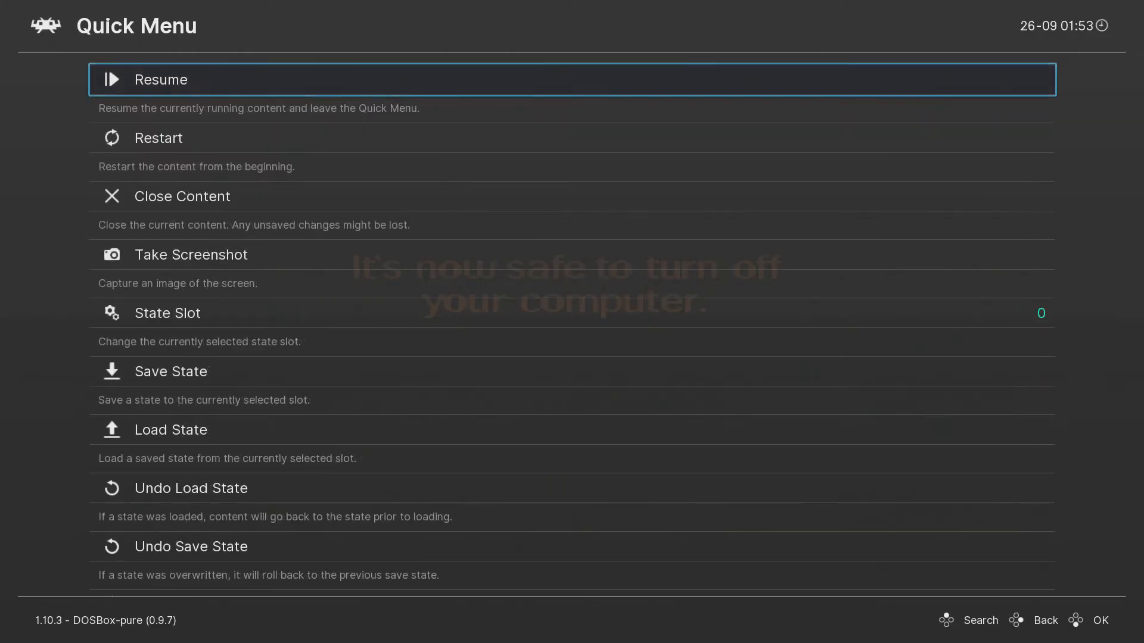
{"action": "key", "text": "Down"}
{"action": "key", "text": "Down"}
{"action": "key", "text": "Return"}
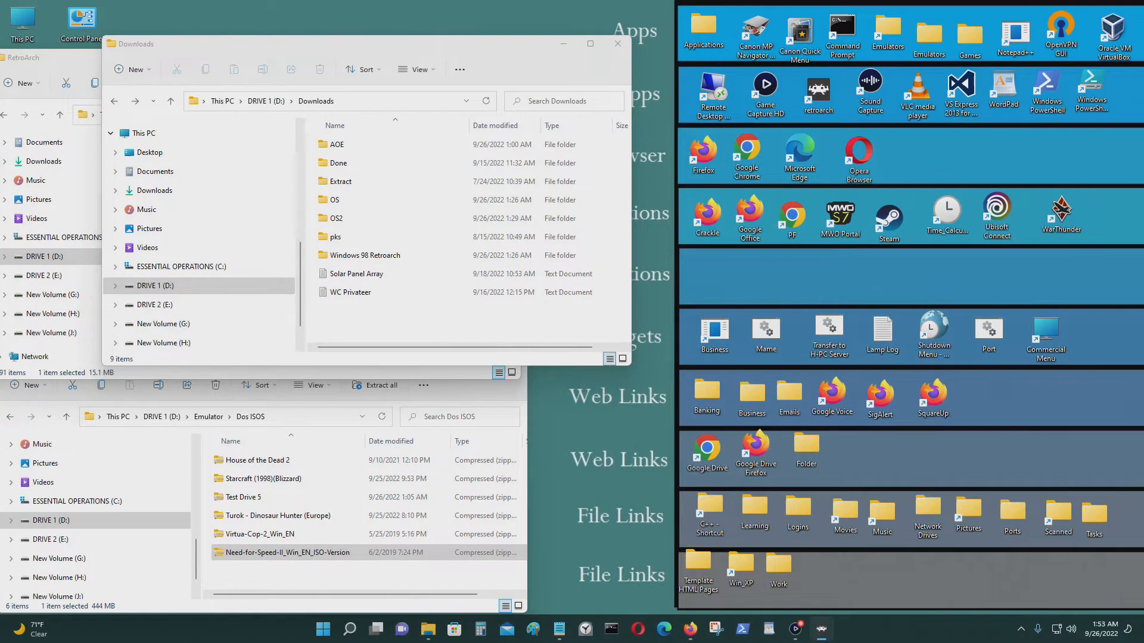
Browse Load Content into the D: drive listing, then return to the main menu.
{"action": "key", "text": "Down"}
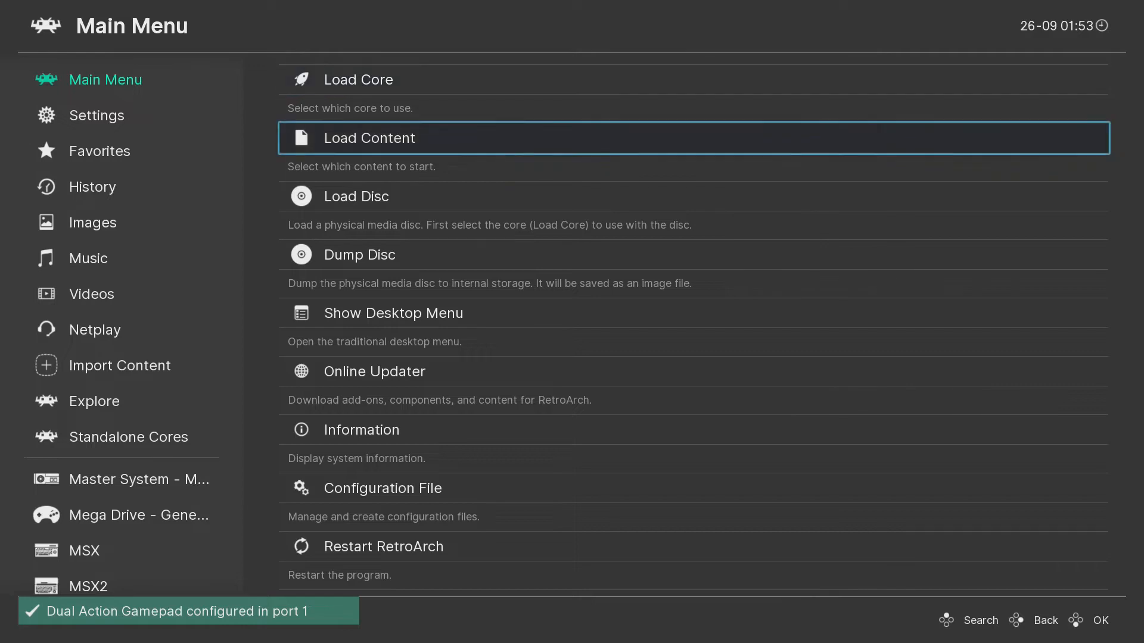
{"action": "key", "text": "Return"}
{"action": "key", "text": "Down"}
{"action": "key", "text": "Down"}
{"action": "key", "text": "Down"}
{"action": "key", "text": "Down"}
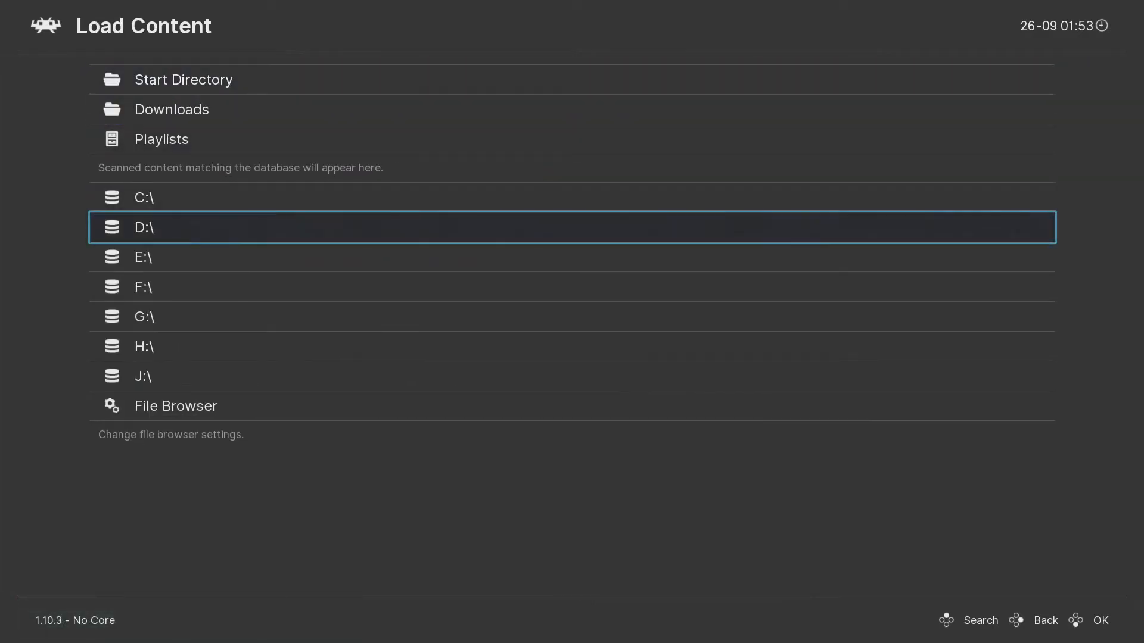
{"action": "key", "text": "Return"}
{"action": "key", "text": "Down"}
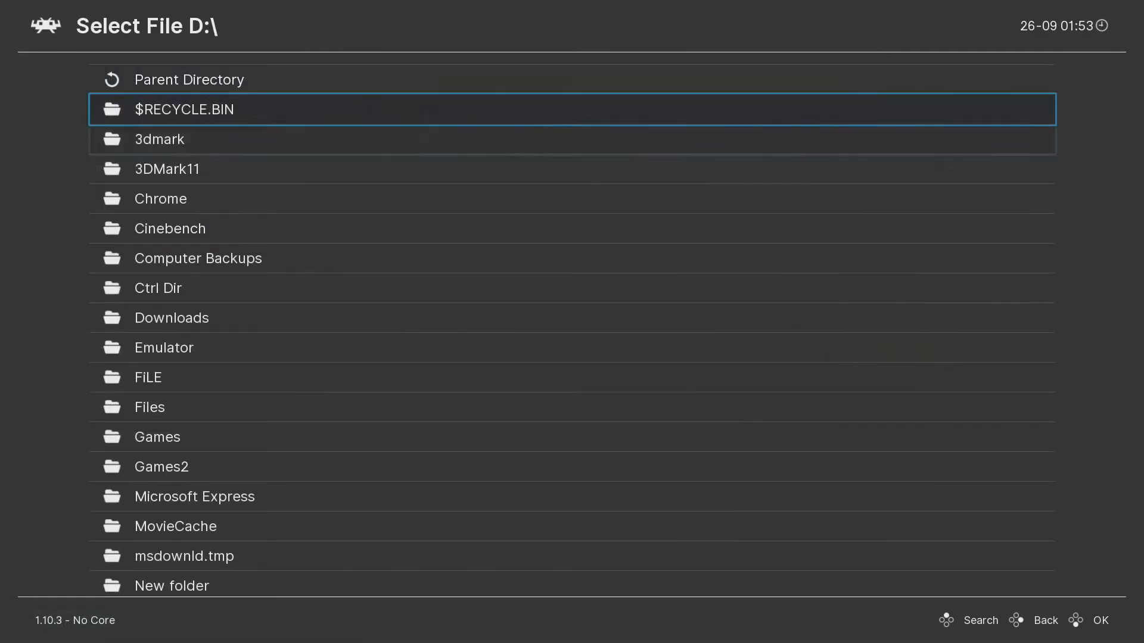
{"action": "key", "text": "Down"}
{"action": "key", "text": "Up"}
{"action": "key", "text": "Up"}
{"action": "key", "text": "Return"}
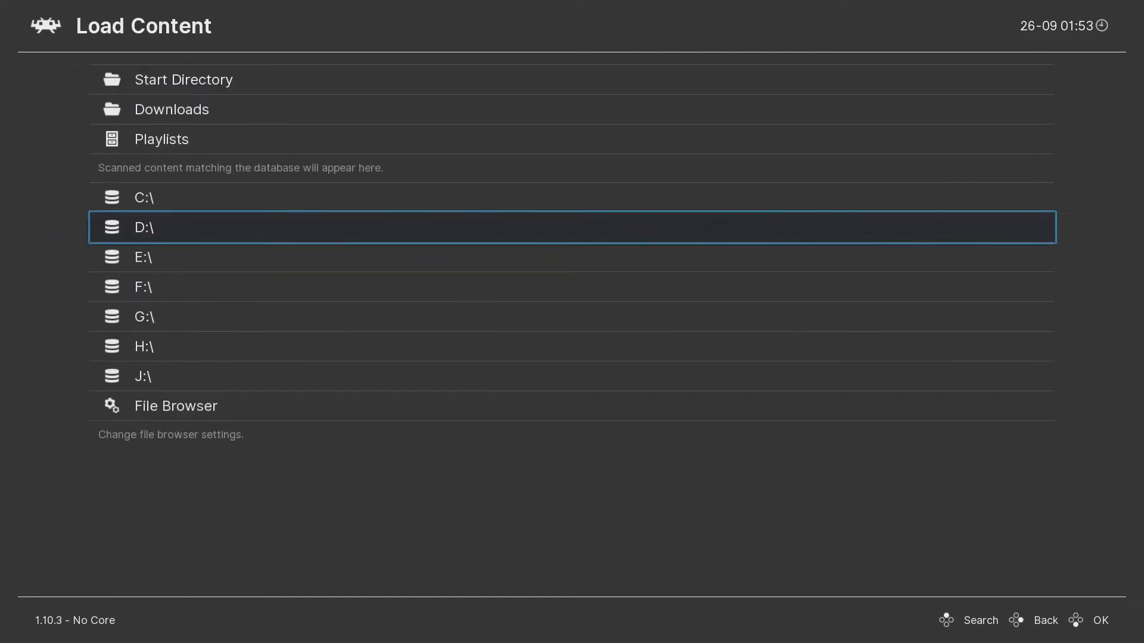
{"action": "key", "text": "BackSpace"}
Look through the Settings and Import Content categories, then quit RetroArch.
{"action": "key", "text": "Left"}
{"action": "key", "text": "Down"}
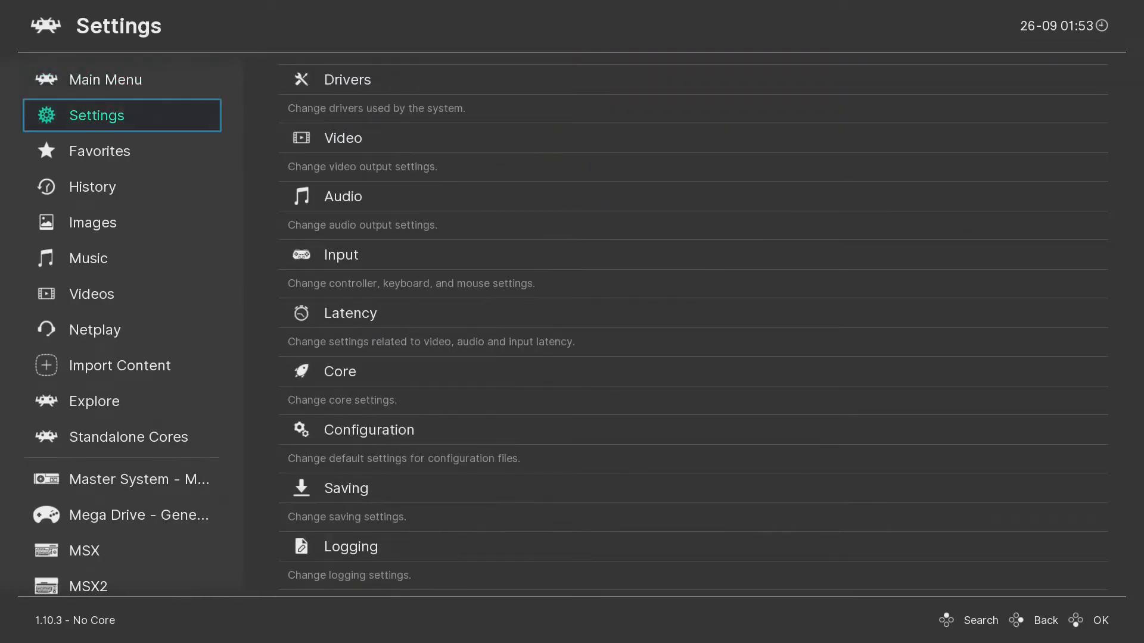
{"action": "key", "text": "Down"}
{"action": "key", "text": "Down"}
{"action": "key", "text": "Down"}
{"action": "key", "text": "Down"}
{"action": "key", "text": "Down"}
{"action": "key", "text": "Down"}
{"action": "key", "text": "Down"}
{"action": "key", "text": "Down"}
{"action": "key", "text": "Down"}
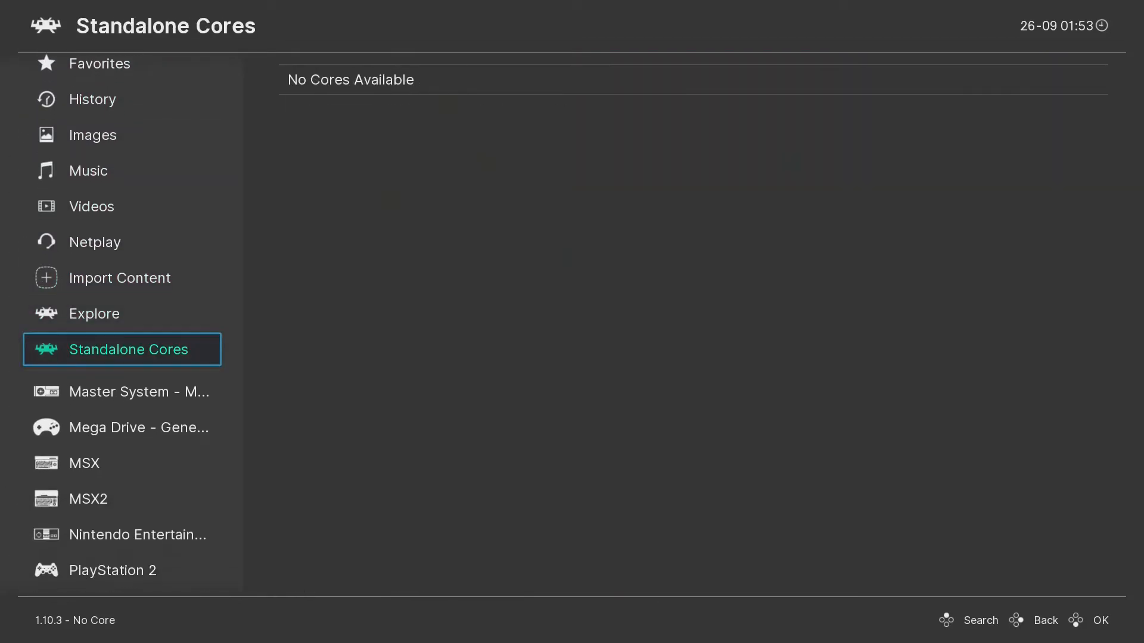
{"action": "key", "text": "Up"}
{"action": "key", "text": "Up"}
{"action": "key", "text": "Right"}
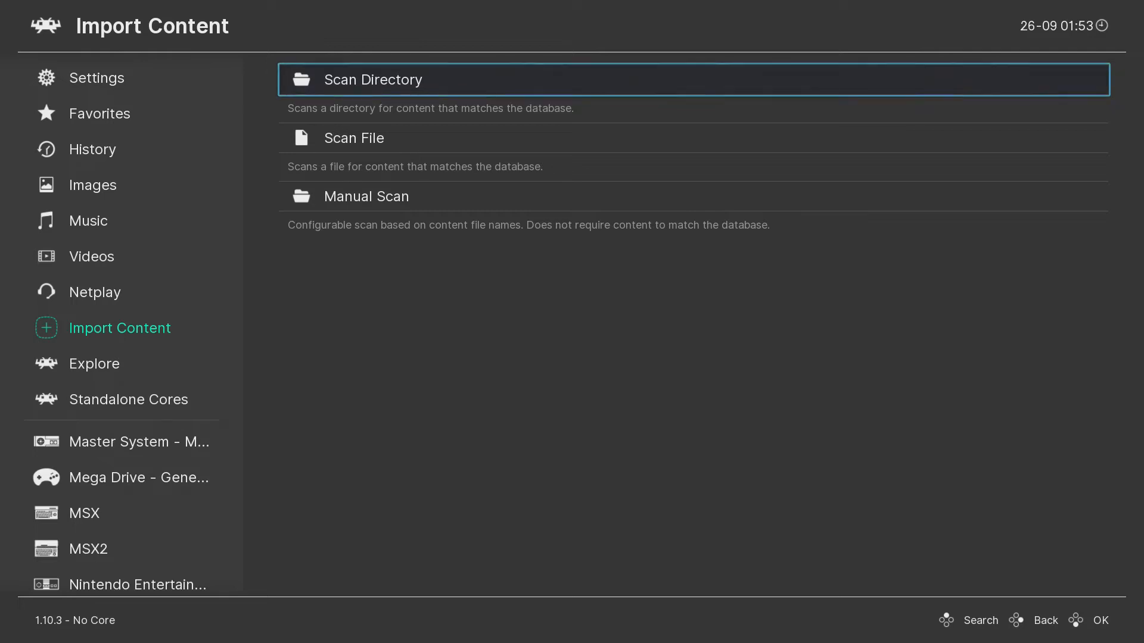
{"action": "key", "text": "Up"}
{"action": "key", "text": "Up"}
{"action": "key", "text": "Up"}
{"action": "key", "text": "Left"}
{"action": "key", "text": "Up"}
{"action": "key", "text": "Up"}
{"action": "key", "text": "Up"}
{"action": "key", "text": "Up"}
{"action": "key", "text": "Up"}
{"action": "key", "text": "Up"}
{"action": "key", "text": "Up"}
{"action": "key", "text": "Up"}
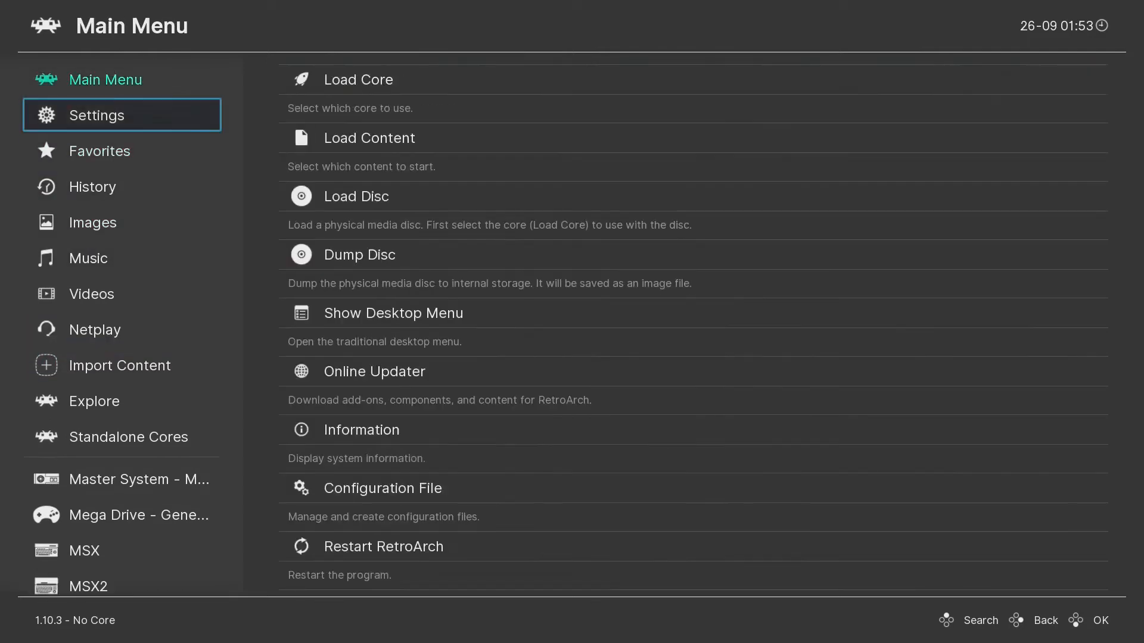
{"action": "key", "text": "Up"}
{"action": "key", "text": "Right"}
{"action": "key", "text": "Up"}
{"action": "key", "text": "Return"}
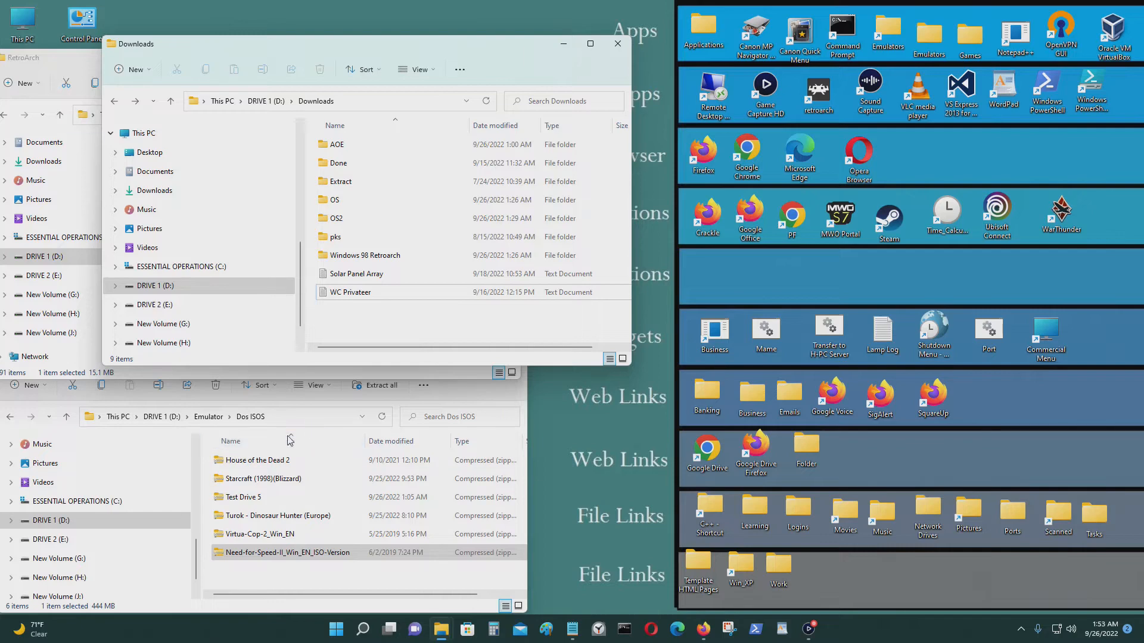
Arrange the Dos ISOS and Downloads windows and open the AOE folder.
{"action": "left_click", "coordinate": [452, 390]}
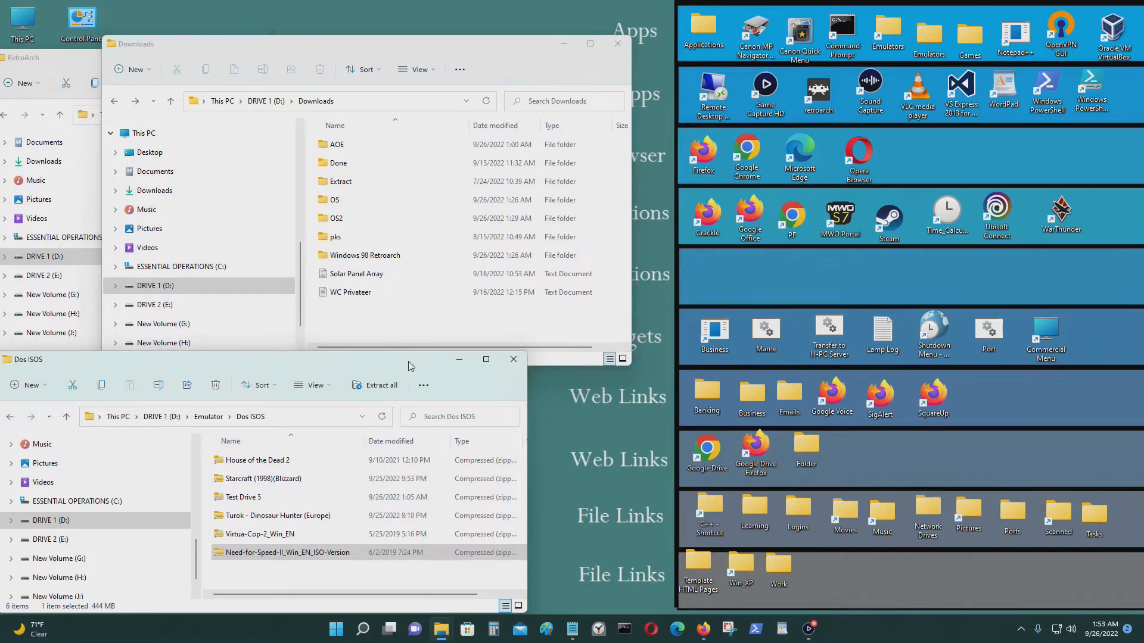
{"action": "left_click_drag", "start_coordinate": [410, 366], "coordinate": [1042, 96]}
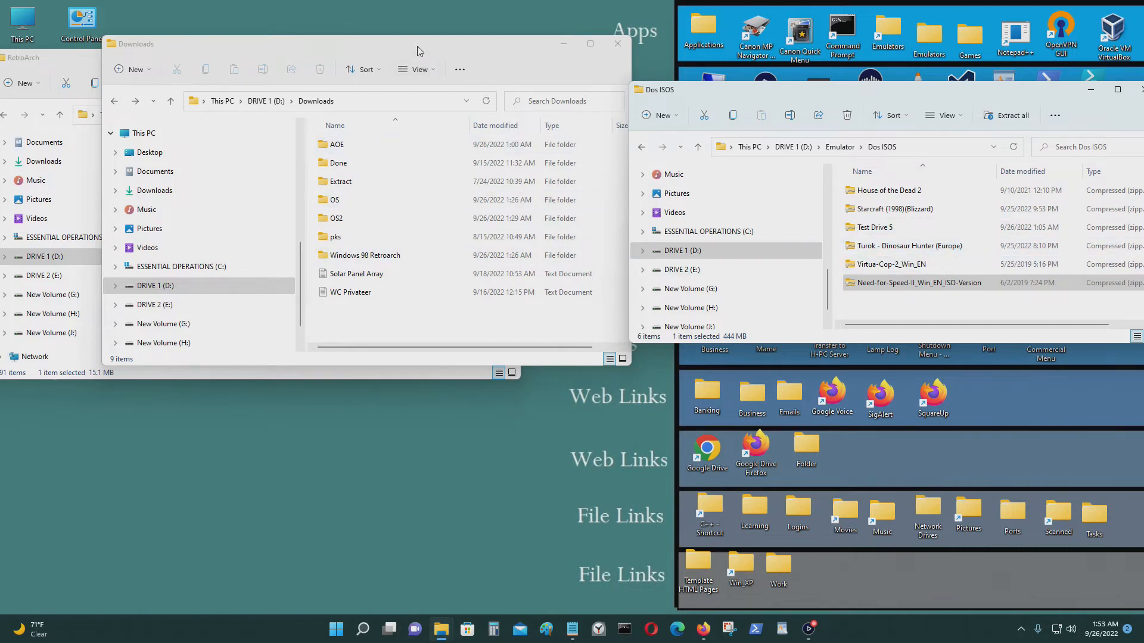
{"action": "left_click_drag", "start_coordinate": [417, 50], "coordinate": [390, 58]}
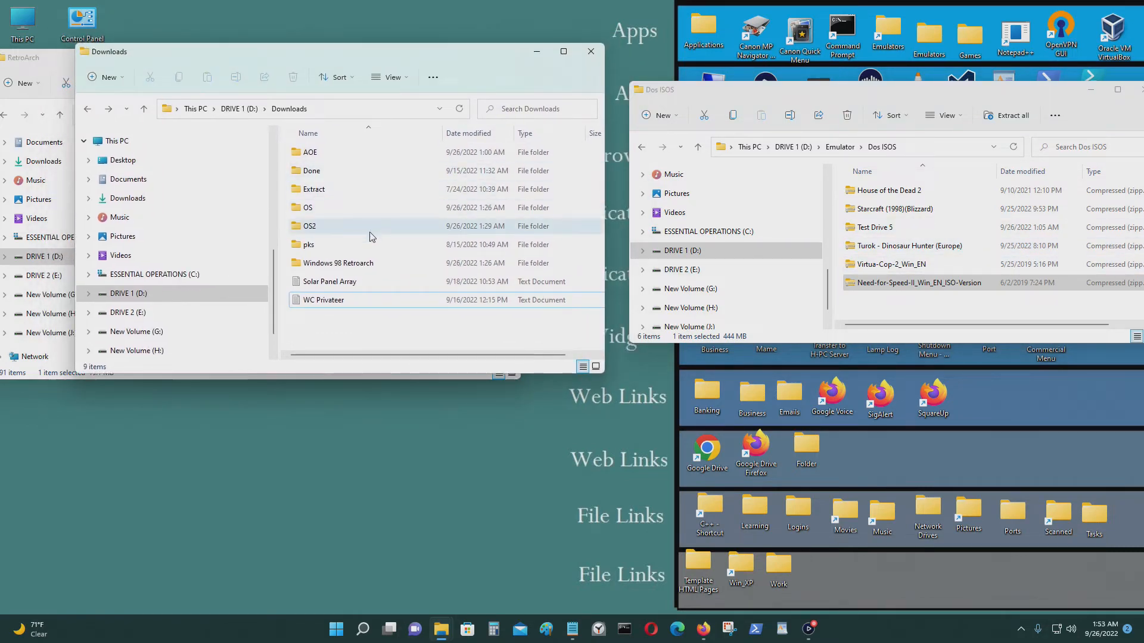
{"action": "double_click", "coordinate": [345, 151]}
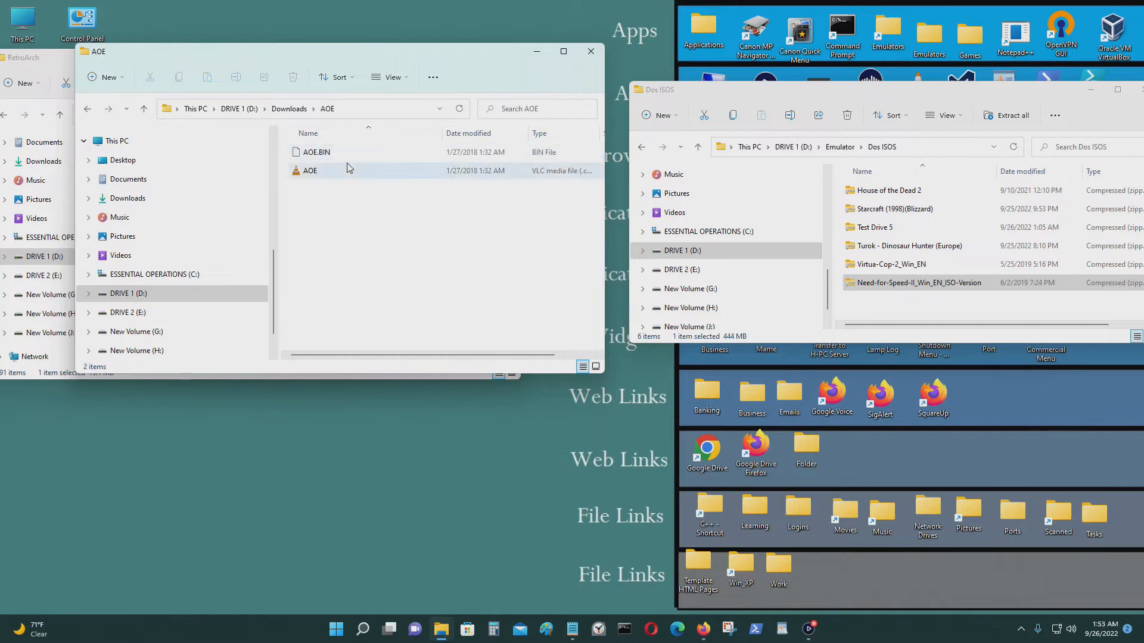
{"action": "left_click", "coordinate": [89, 109]}
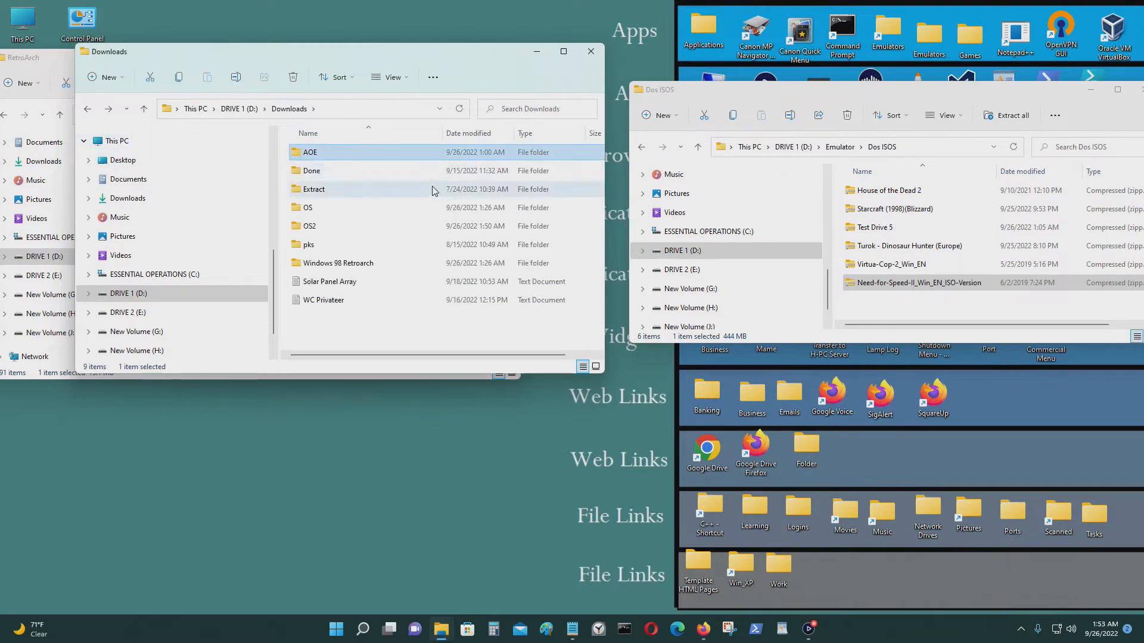
{"action": "double_click", "coordinate": [372, 156]}
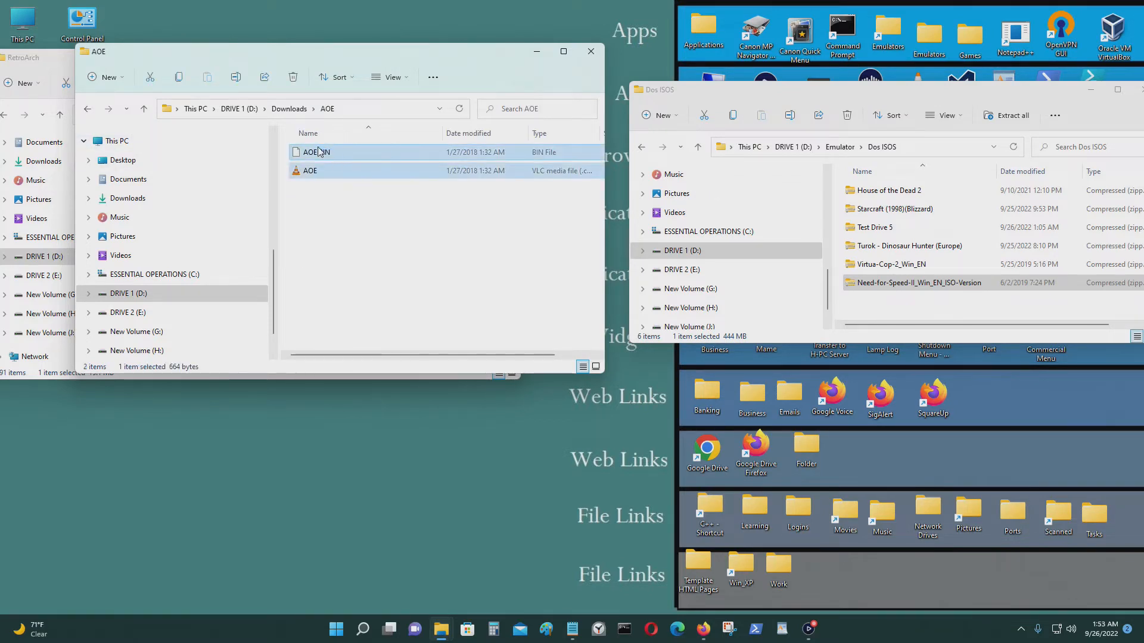
Compress AOE.BIN and AOE.cue into an AOE zip with the default name.
{"action": "right_click", "coordinate": [340, 174]}
{"action": "left_click", "coordinate": [417, 295]}
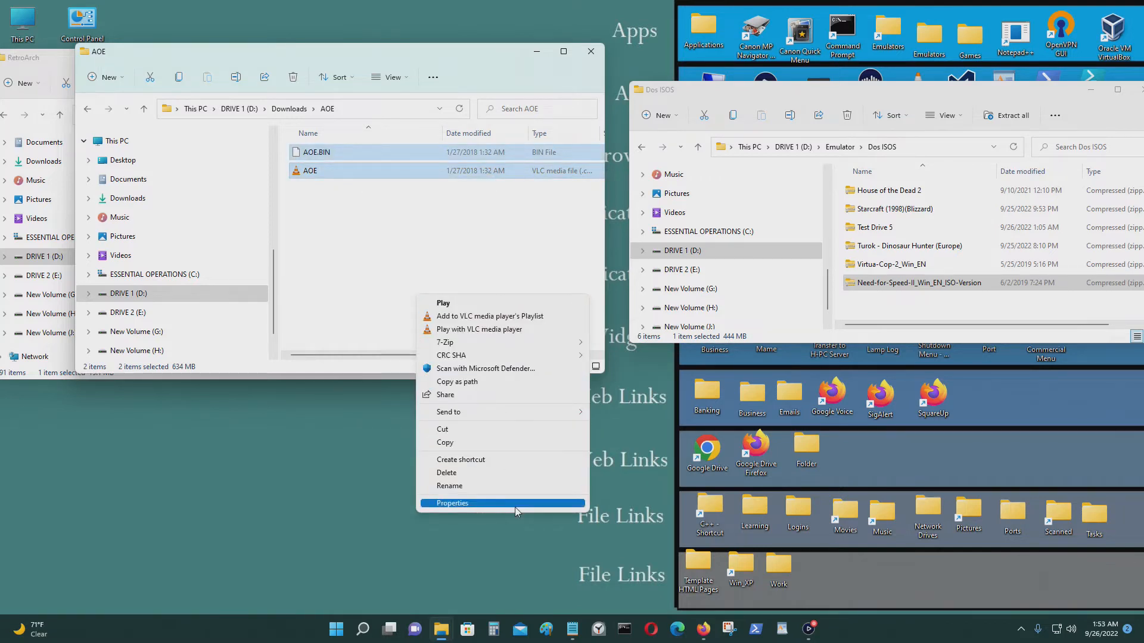
{"action": "mouse_move", "coordinate": [499, 349]}
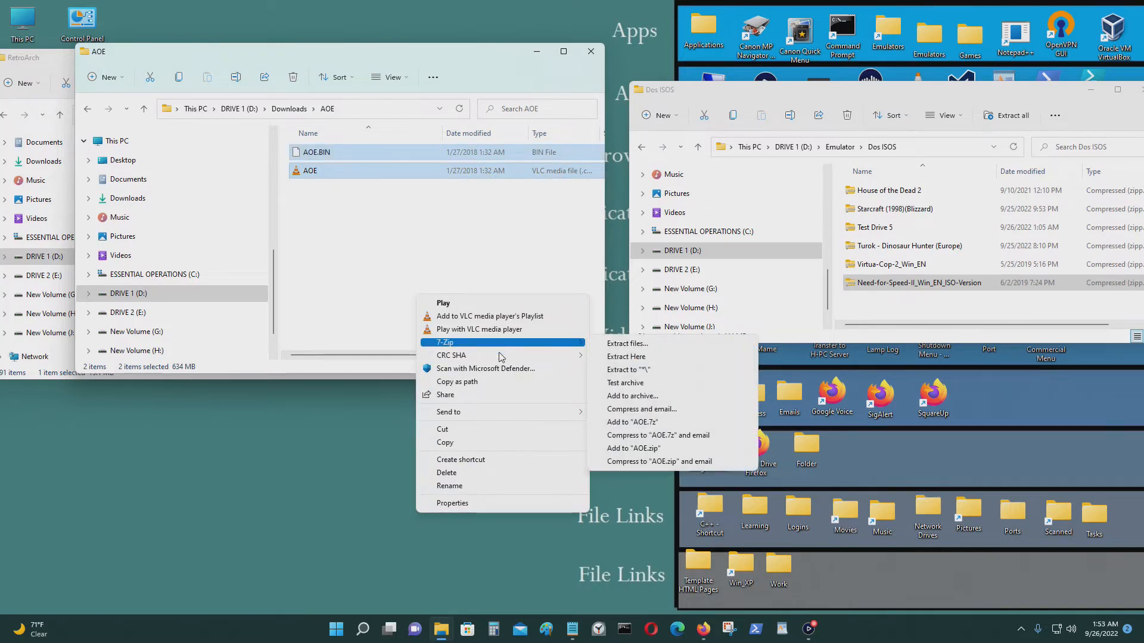
{"action": "mouse_move", "coordinate": [509, 417]}
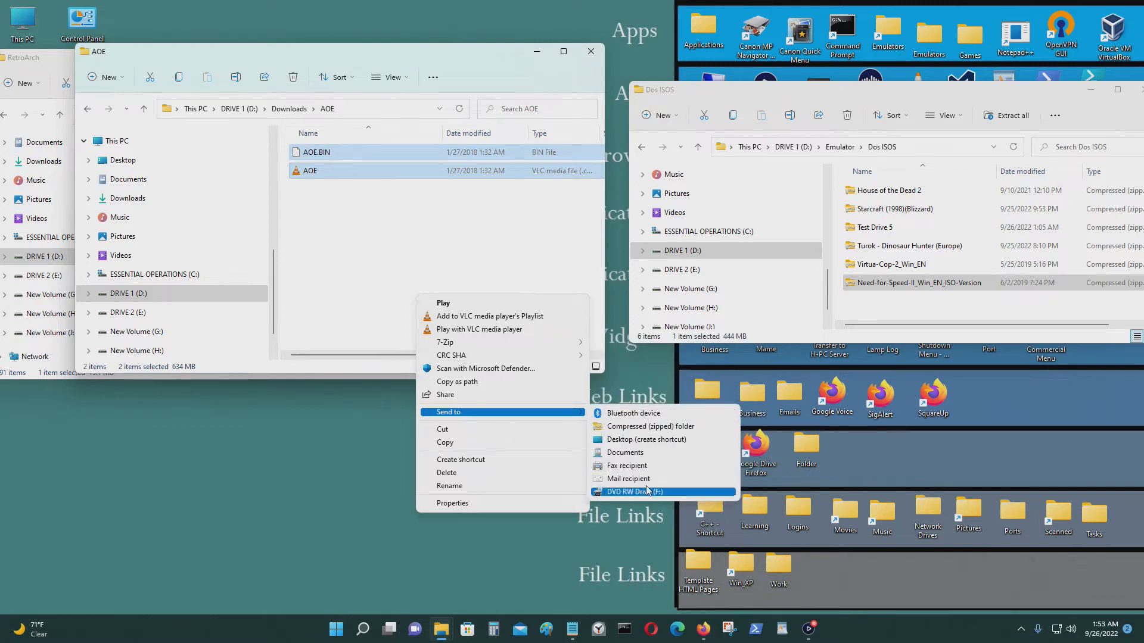
{"action": "left_click", "coordinate": [653, 426]}
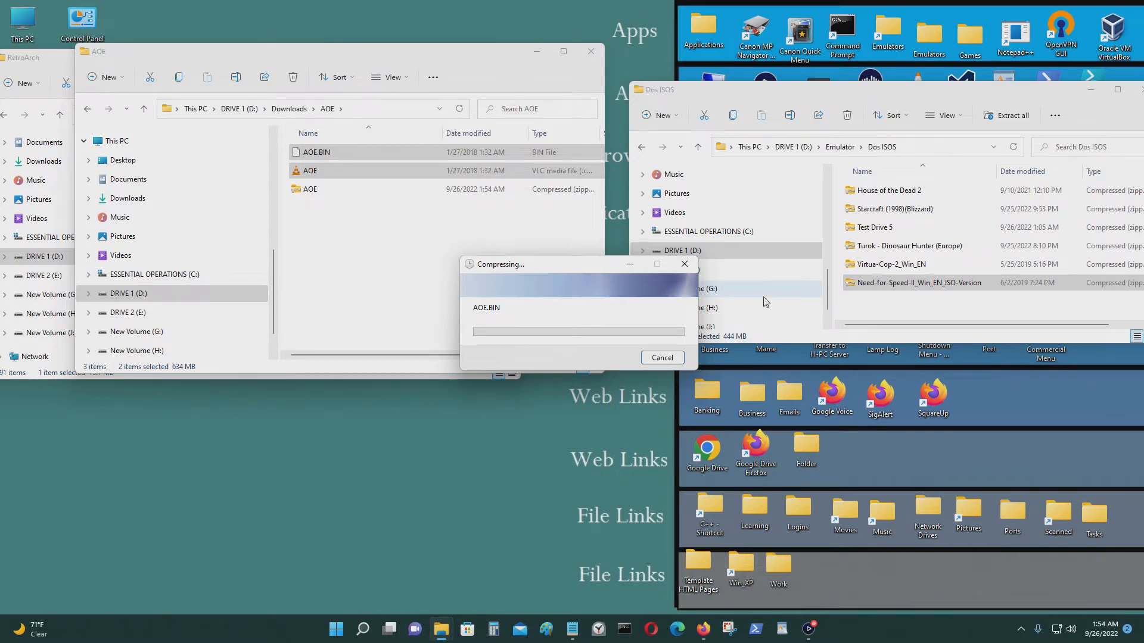
{"action": "key", "text": "Return"}
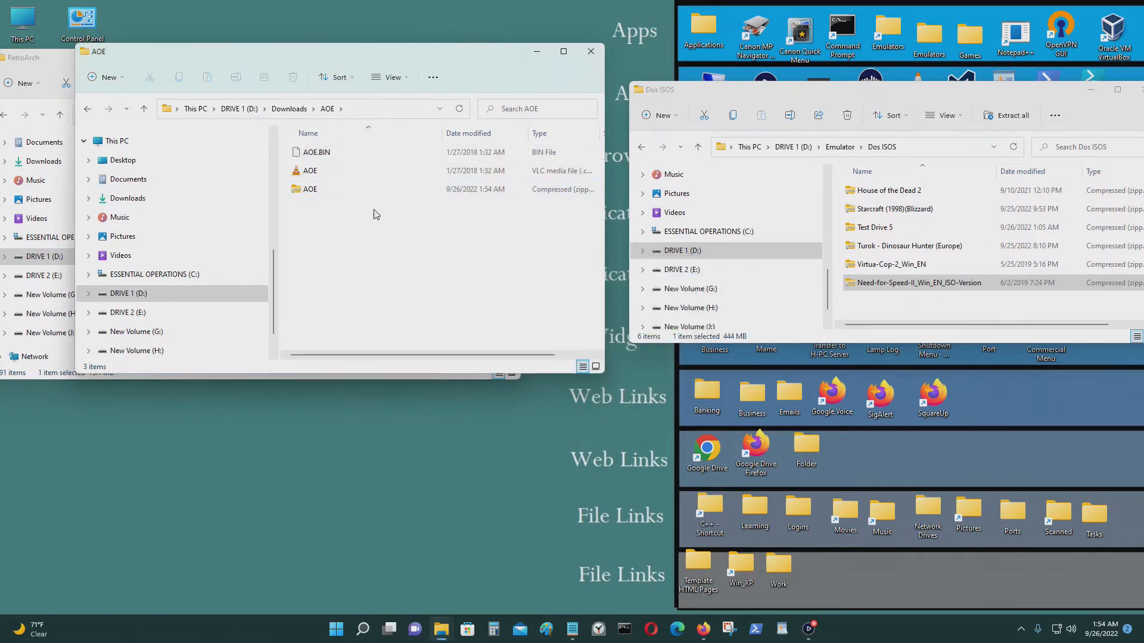
Move the AOE zip into Dos ISOS and close the AOE window.
{"action": "left_click_drag", "start_coordinate": [342, 195], "coordinate": [893, 309]}
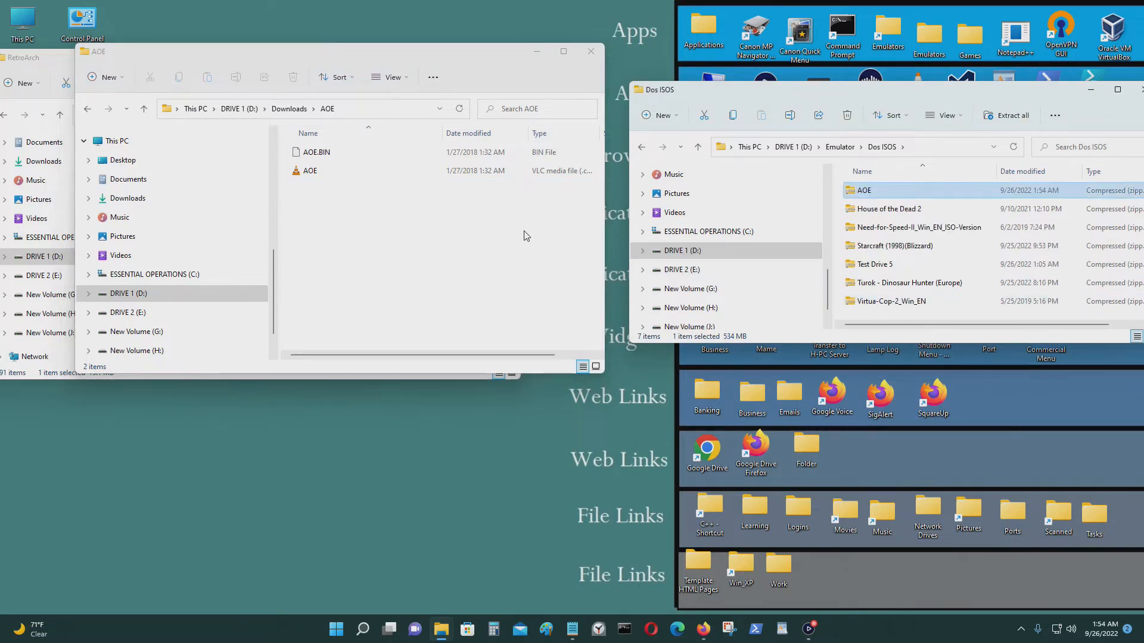
{"action": "left_click", "coordinate": [590, 51]}
{"action": "left_click_drag", "start_coordinate": [977, 99], "coordinate": [869, 84]}
Launch retroarch.exe and browse the sidebar sections from Music to Videos.
{"action": "left_click_drag", "start_coordinate": [655, 83], "coordinate": [680, 79]}
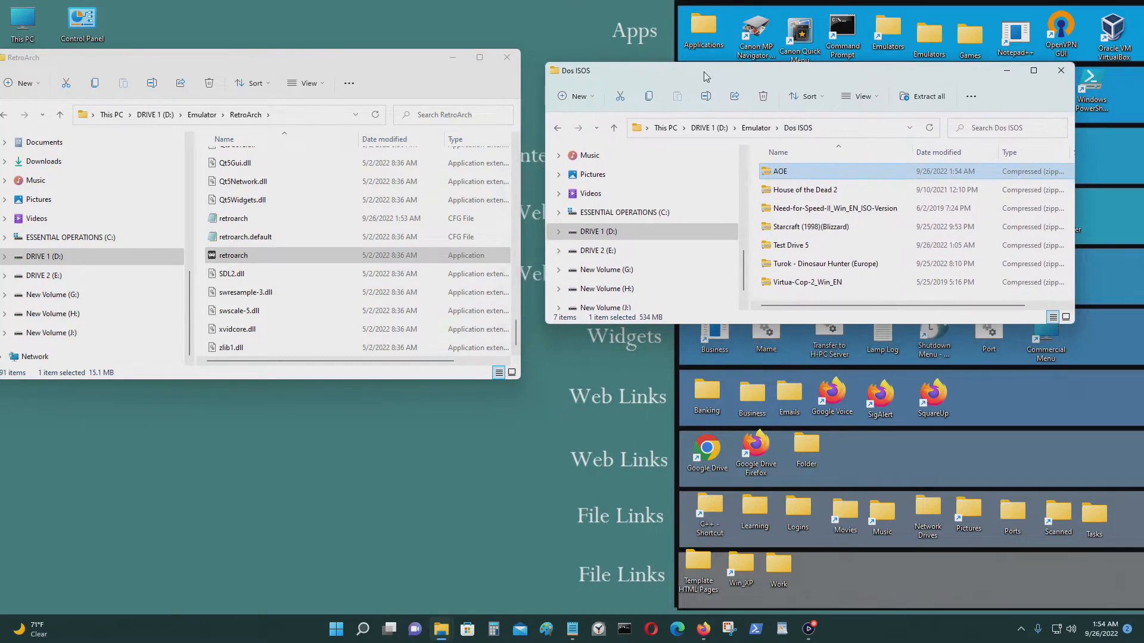
{"action": "double_click", "coordinate": [274, 256]}
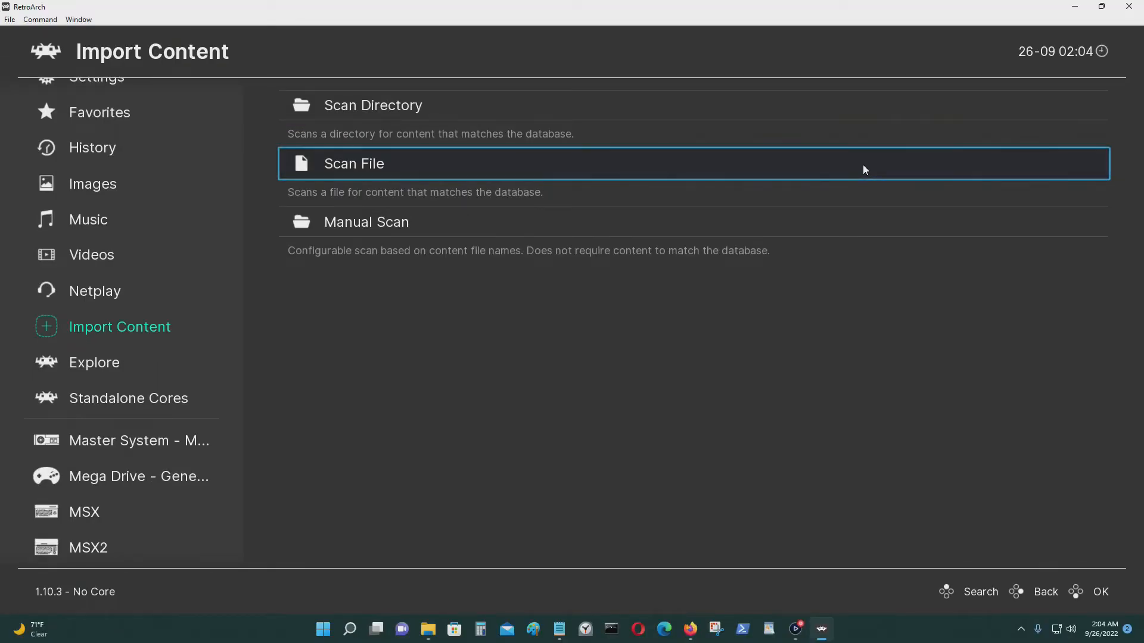
{"action": "key", "text": "Up"}
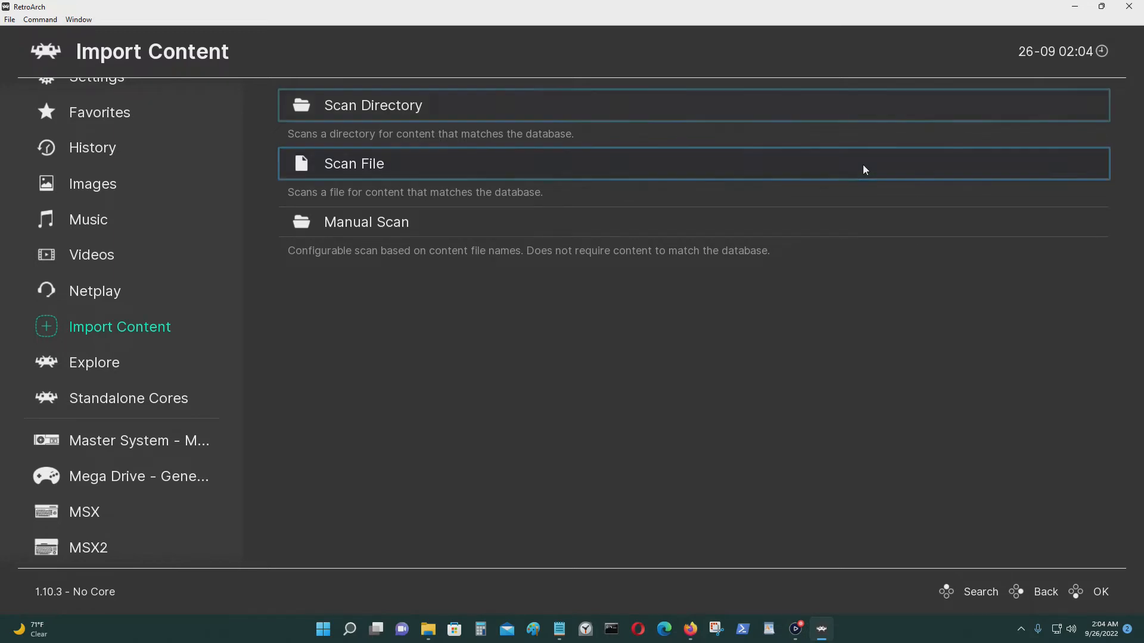
{"action": "key", "text": "Left"}
{"action": "key", "text": "Up"}
{"action": "key", "text": "Up"}
{"action": "key", "text": "Up"}
{"action": "key", "text": "Up"}
{"action": "key", "text": "Up"}
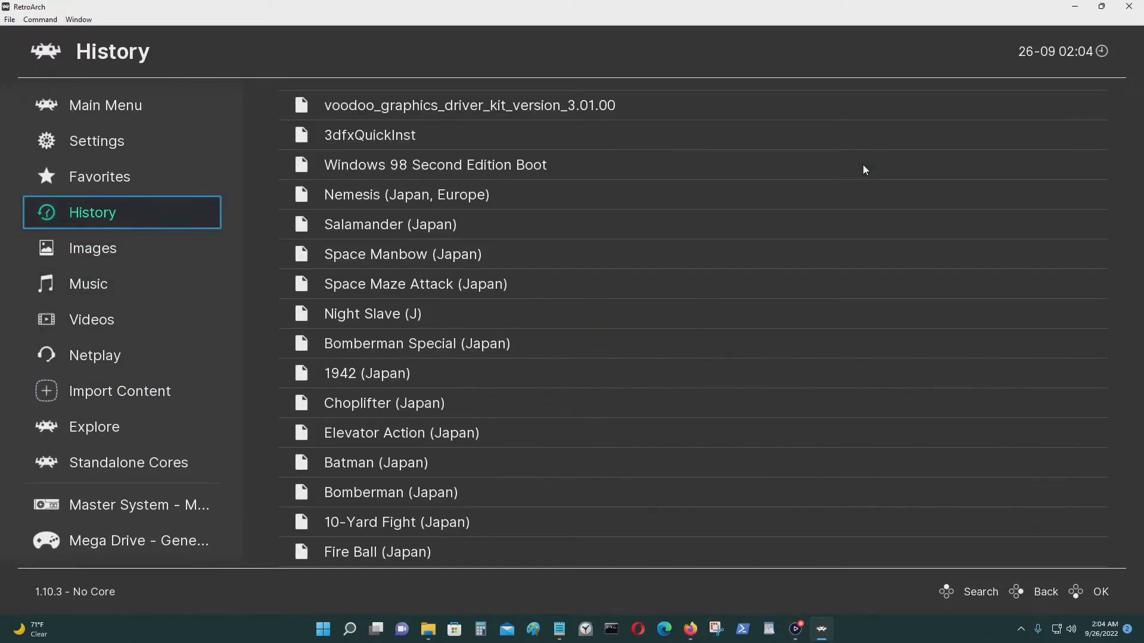
{"action": "key", "text": "Down"}
{"action": "key", "text": "Down"}
{"action": "key", "text": "Down"}
{"action": "key", "text": "Down"}
{"action": "key", "text": "Down"}
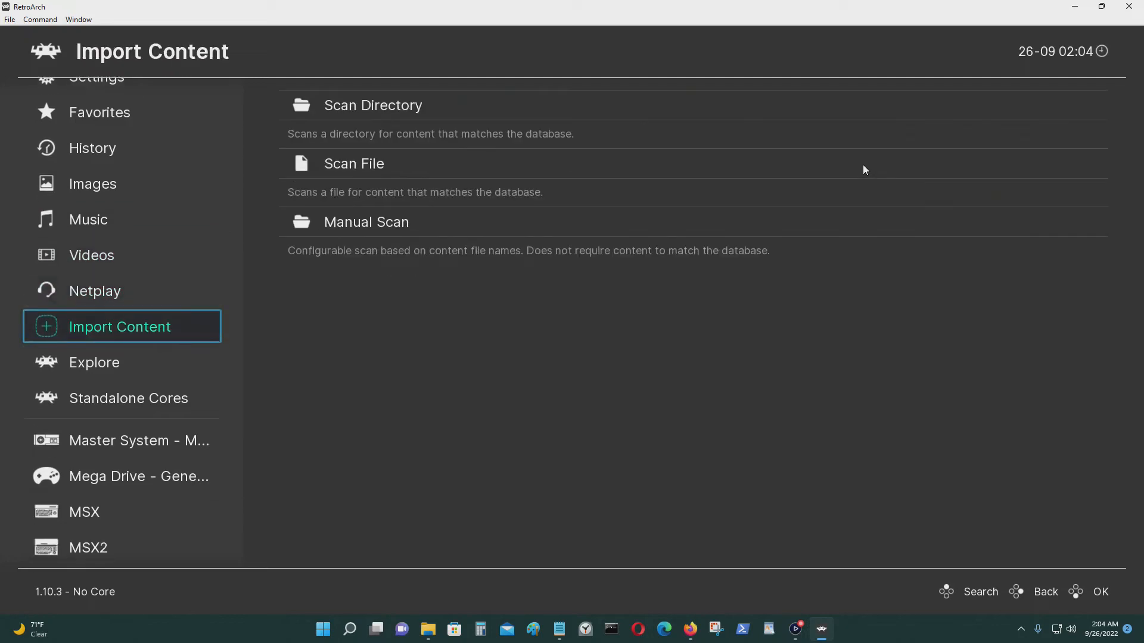
{"action": "key", "text": "Up"}
Return to the Main Menu and open Show Desktop Menu.
{"action": "key", "text": "Page_Up"}
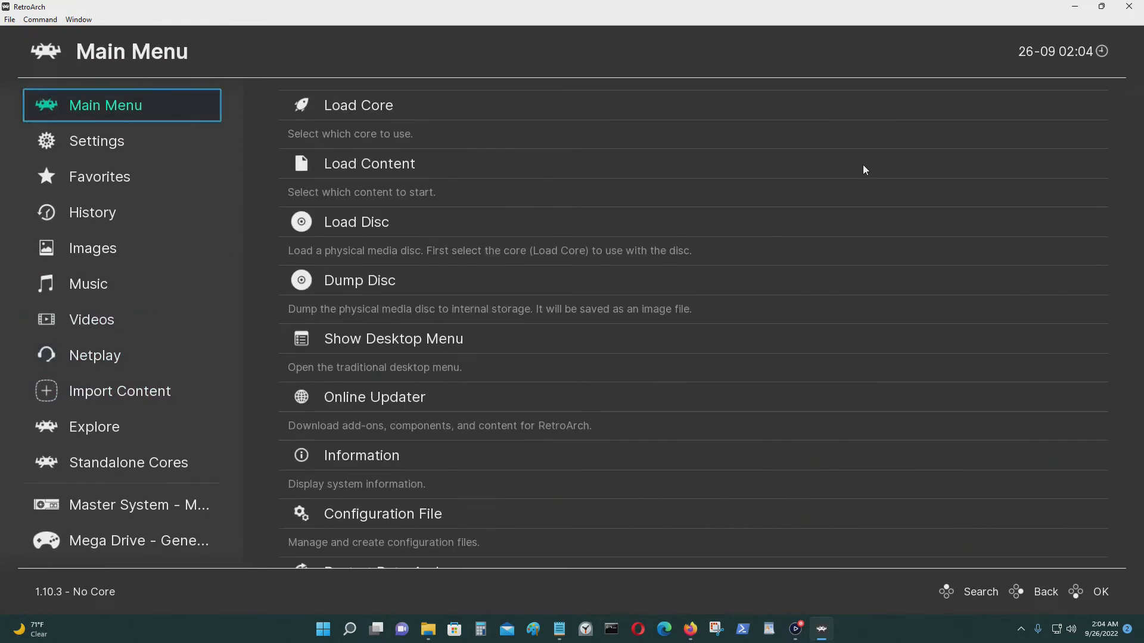
{"action": "key", "text": "Down"}
{"action": "key", "text": "Up"}
{"action": "key", "text": "Right"}
{"action": "key", "text": "Down"}
{"action": "key", "text": "Down"}
{"action": "key", "text": "Down"}
{"action": "key", "text": "Down"}
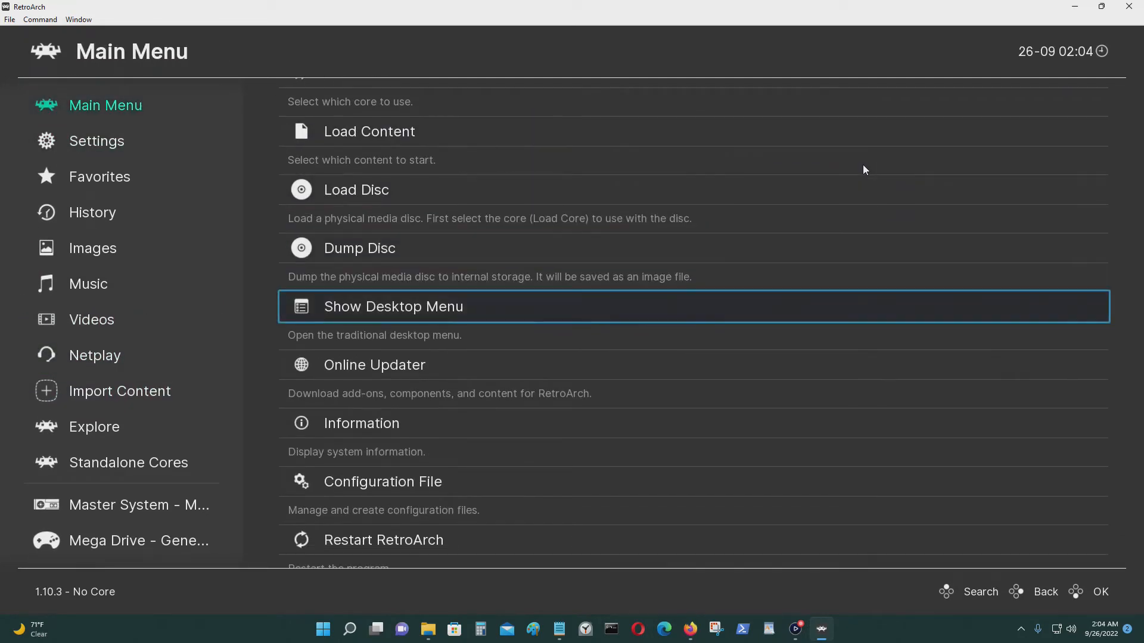
{"action": "key", "text": "Return"}
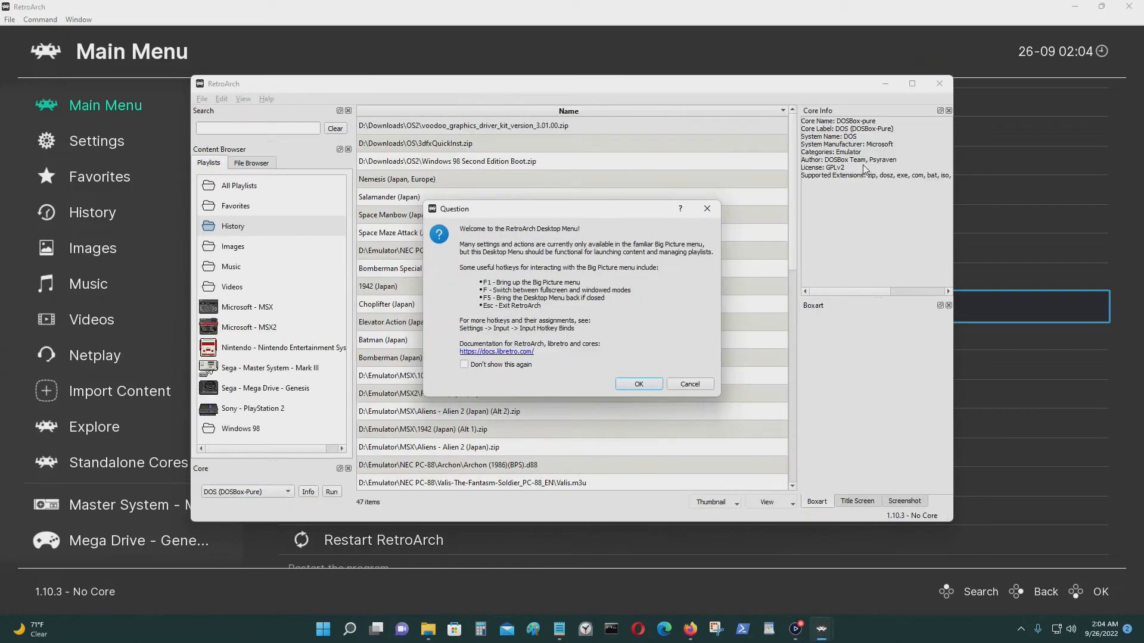
Dismiss the Desktop Menu welcome message and reposition its window.
{"action": "left_click", "coordinate": [641, 389]}
{"action": "left_click", "coordinate": [1139, 5]}
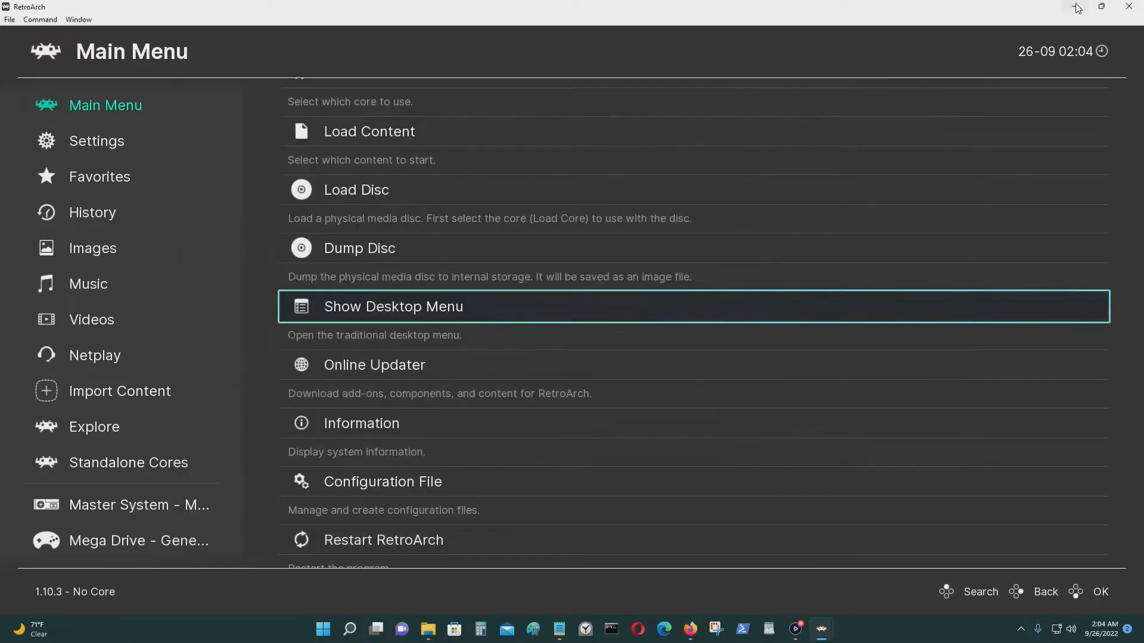
{"action": "left_click_drag", "start_coordinate": [752, 84], "coordinate": [659, 45]}
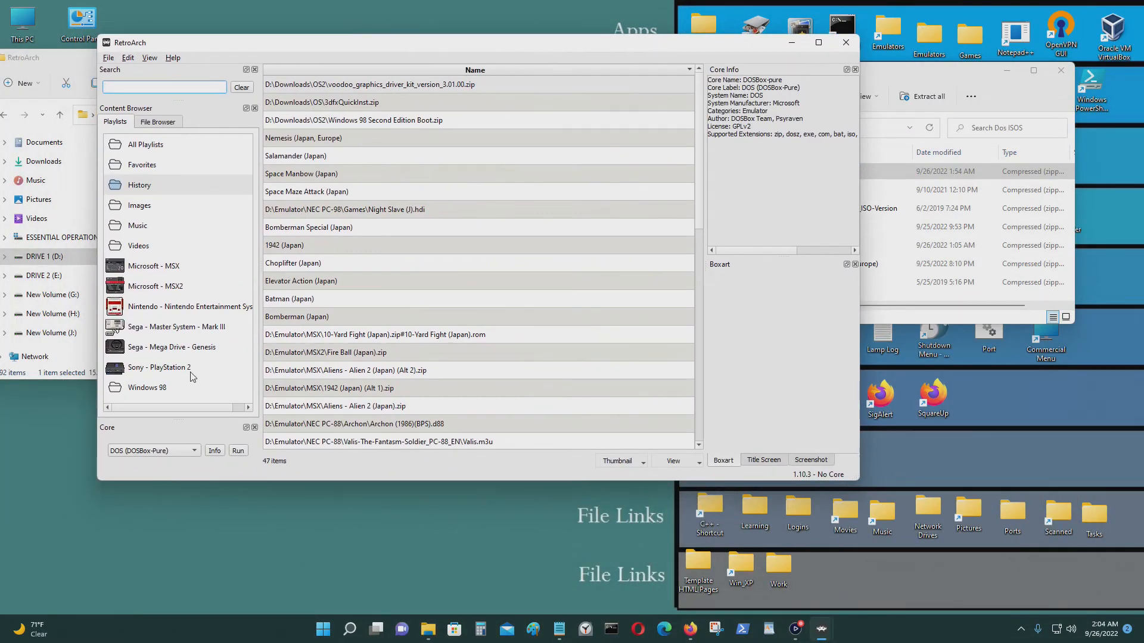
Associate the DOSBox-pure core with the Windows 98 playlist.
{"action": "left_click", "coordinate": [161, 392]}
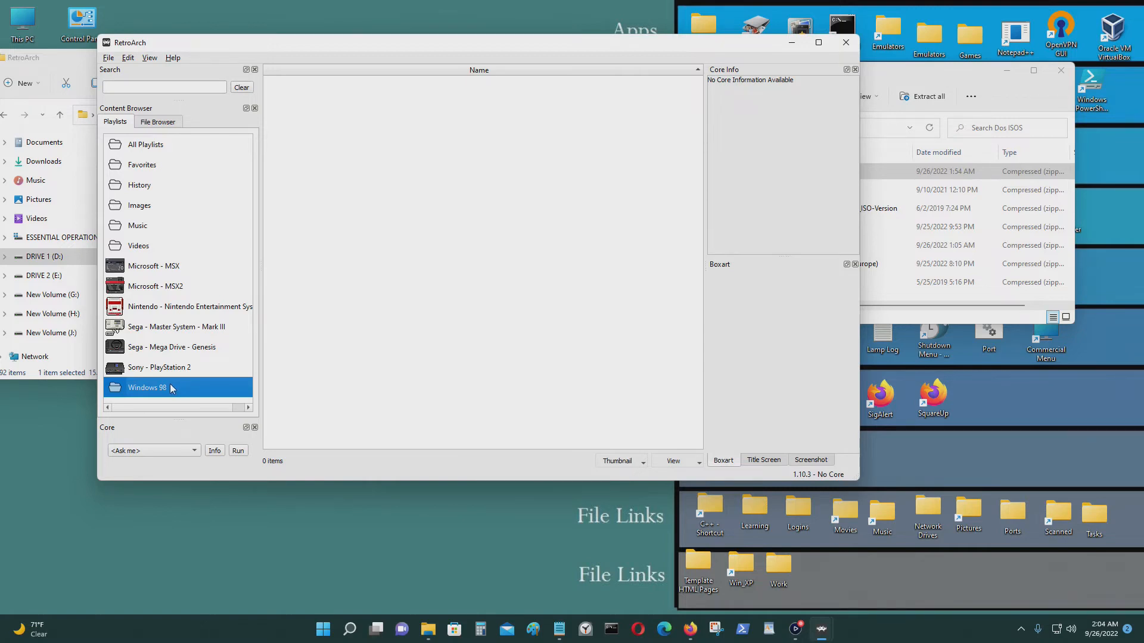
{"action": "right_click", "coordinate": [173, 388]}
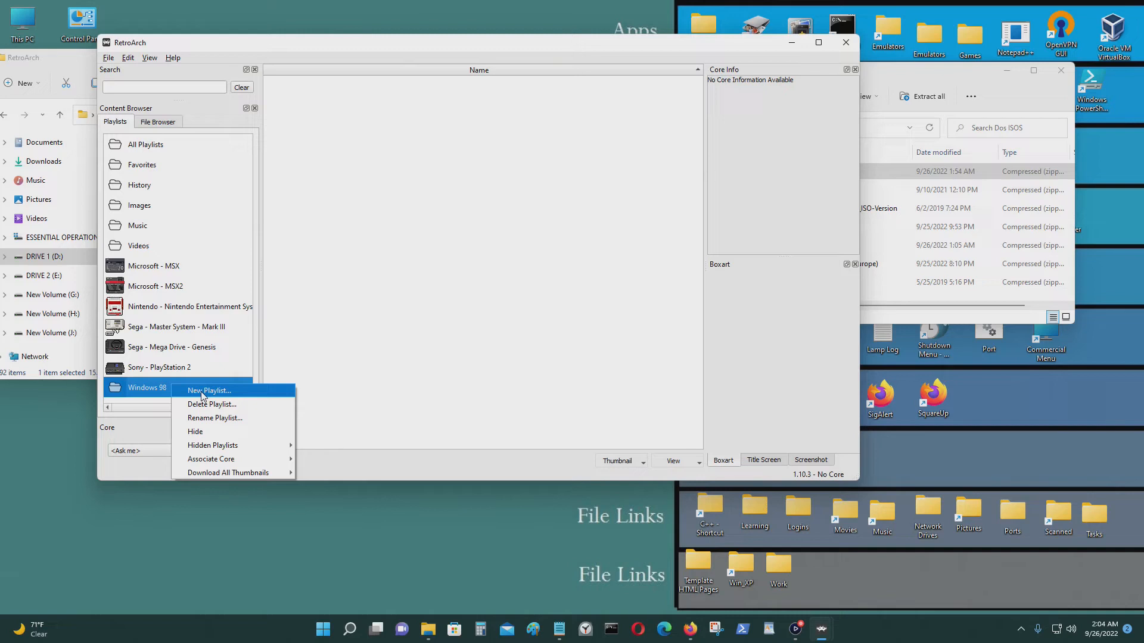
{"action": "left_click", "coordinate": [160, 388]}
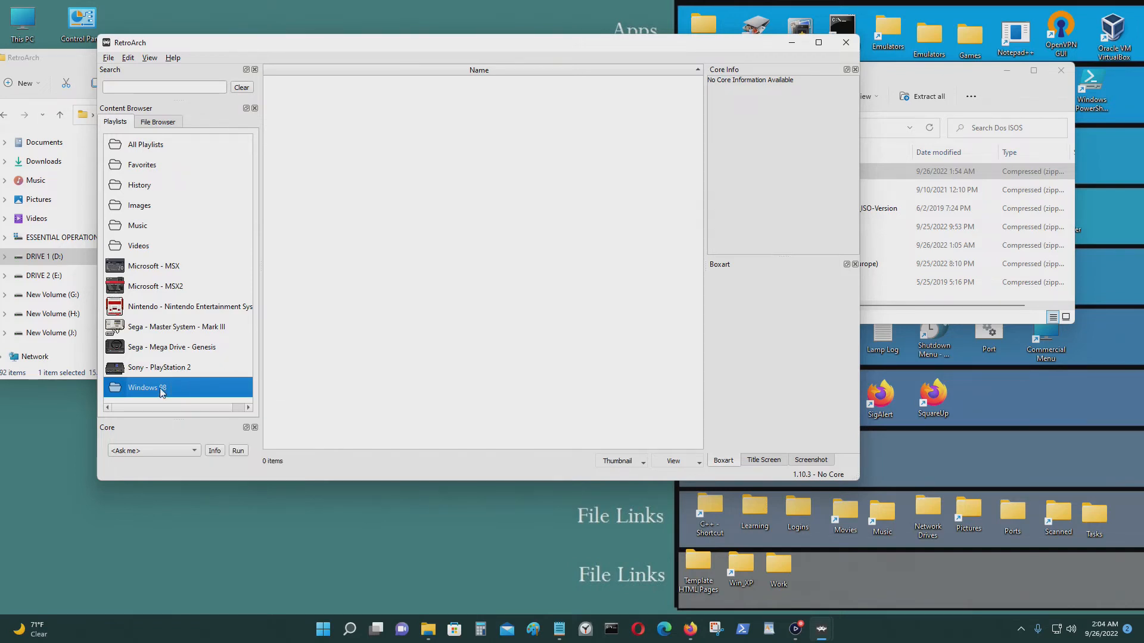
{"action": "left_click", "coordinate": [120, 390]}
{"action": "right_click", "coordinate": [120, 392]}
{"action": "mouse_move", "coordinate": [164, 468]}
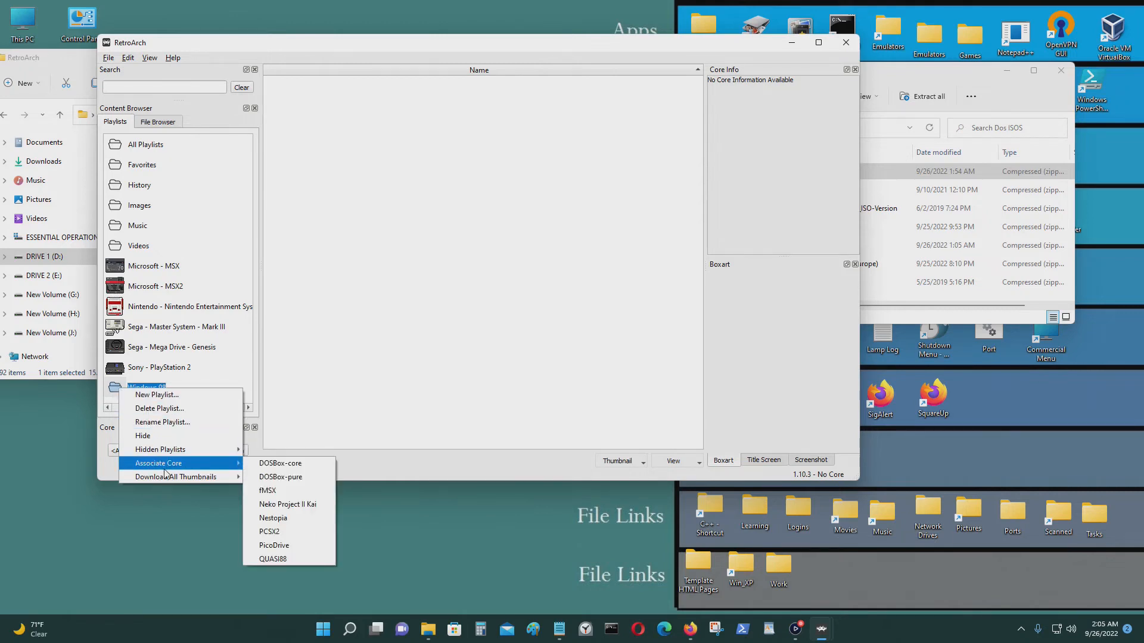
{"action": "left_click", "coordinate": [305, 478]}
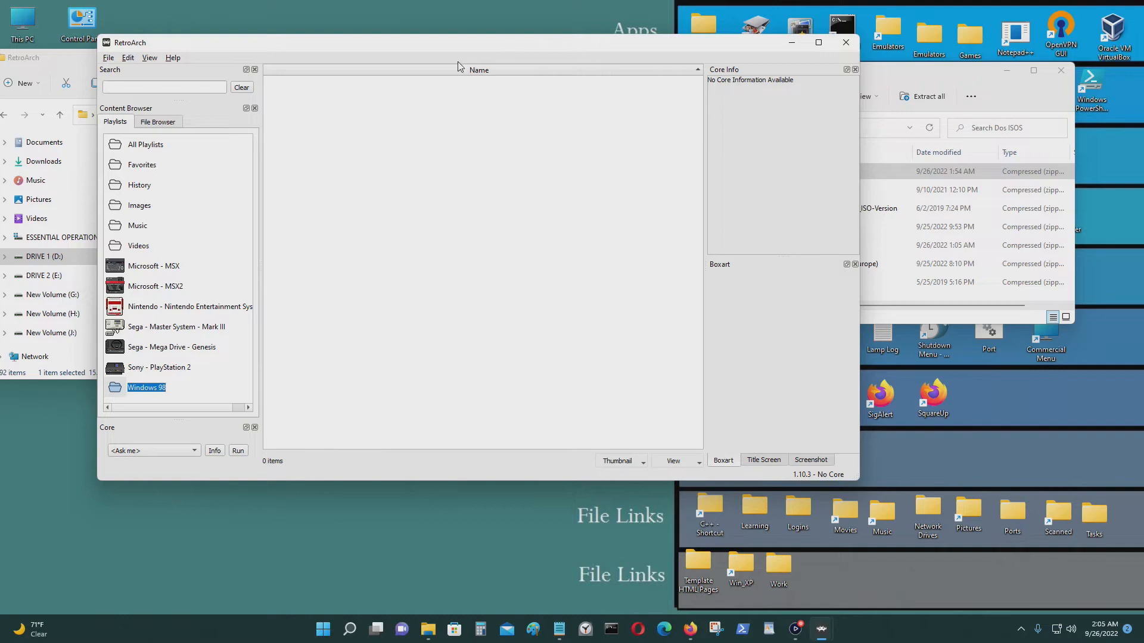
Drag all seven zipped game images from Dos ISOS into the Windows 98 playlist.
{"action": "left_click_drag", "start_coordinate": [459, 49], "coordinate": [447, 40]}
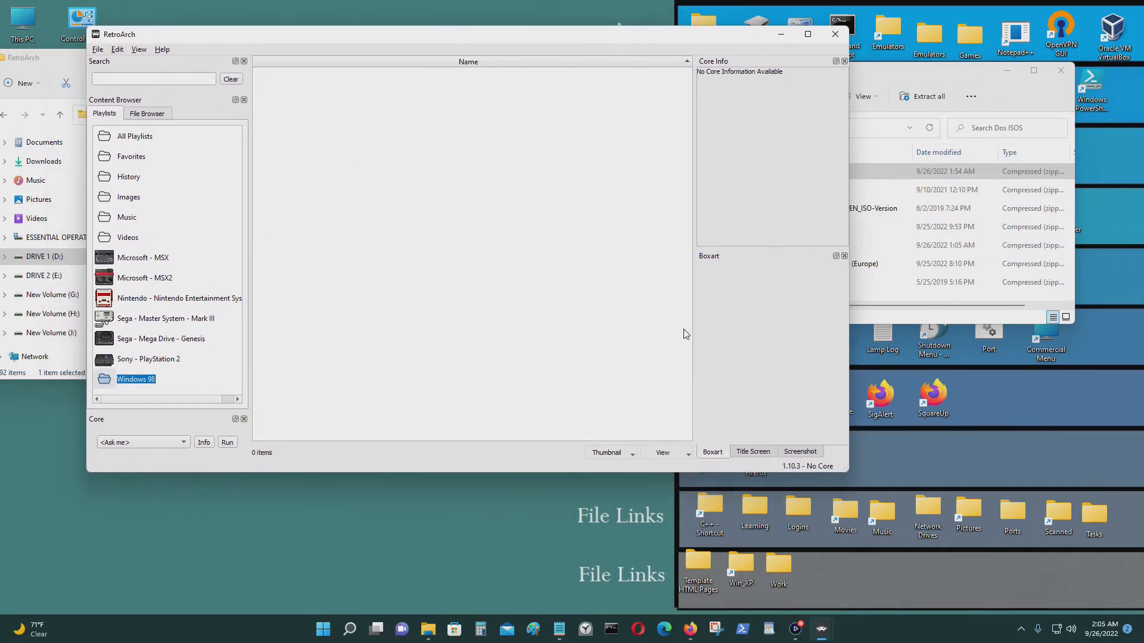
{"action": "left_click", "coordinate": [896, 80]}
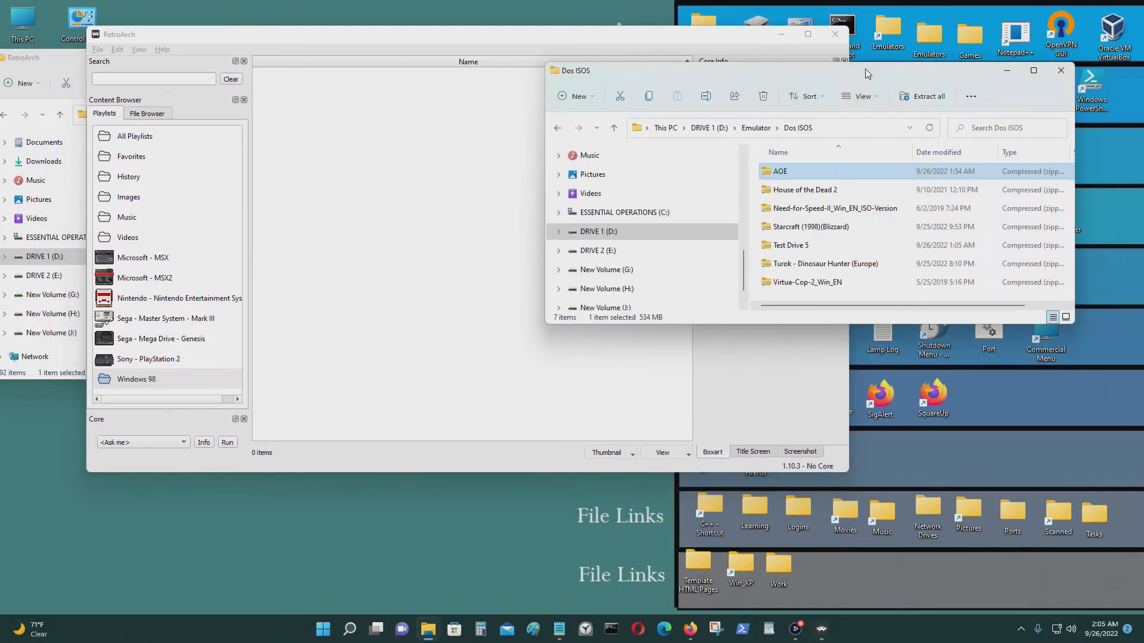
{"action": "left_click_drag", "start_coordinate": [859, 72], "coordinate": [948, 179]}
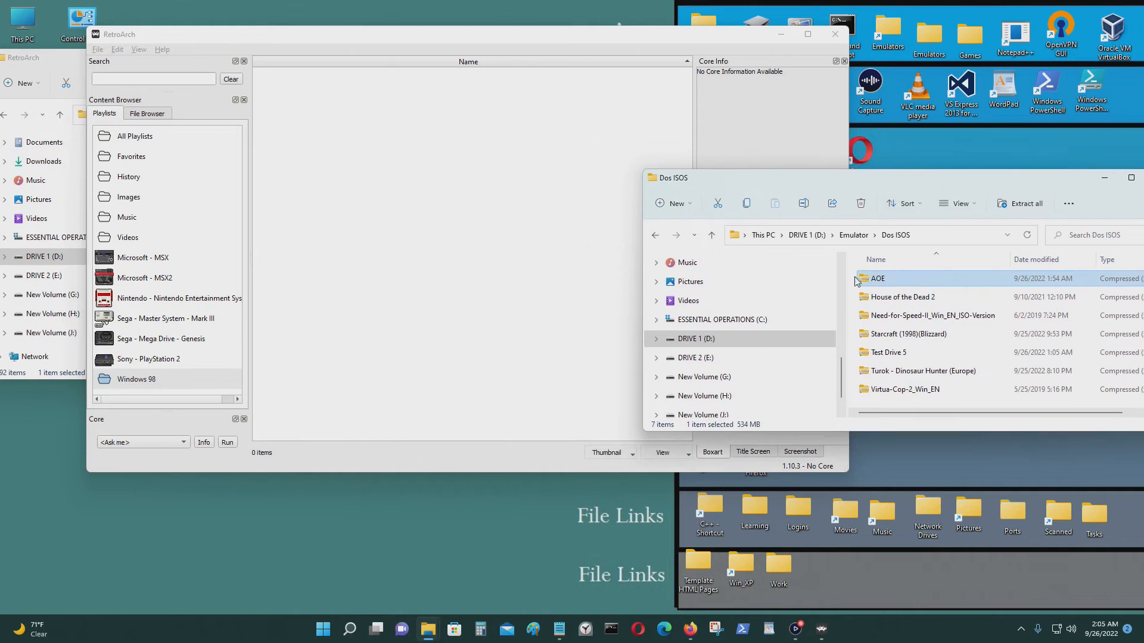
{"action": "left_click_drag", "start_coordinate": [849, 281], "coordinate": [953, 393]}
{"action": "left_click_drag", "start_coordinate": [885, 326], "coordinate": [195, 380]}
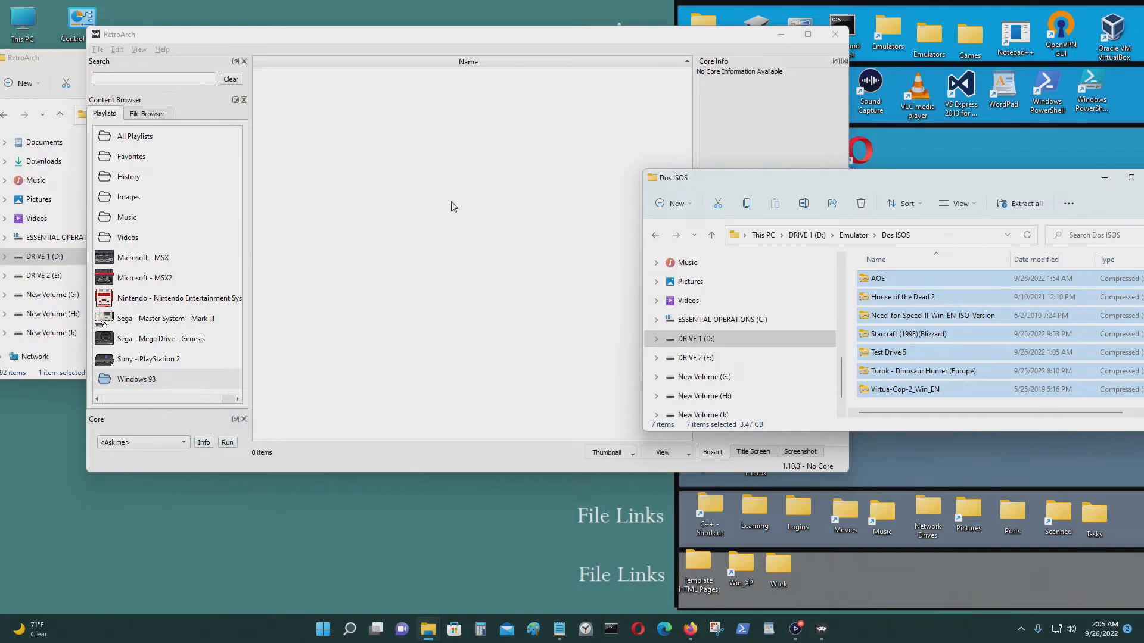
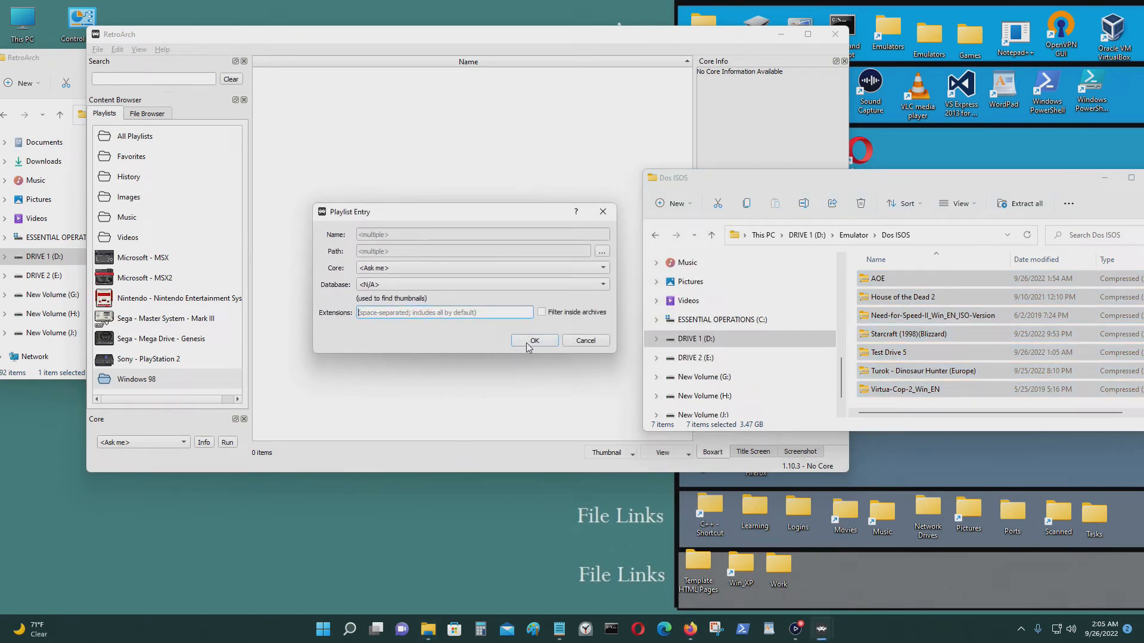
Discard the stray entry, then add AOE and House of the Dead 2 to the Windows 98 playlist.
{"action": "left_click", "coordinate": [583, 340]}
{"action": "left_click", "coordinate": [887, 281]}
{"action": "left_click_drag", "start_coordinate": [891, 277], "coordinate": [530, 289]}
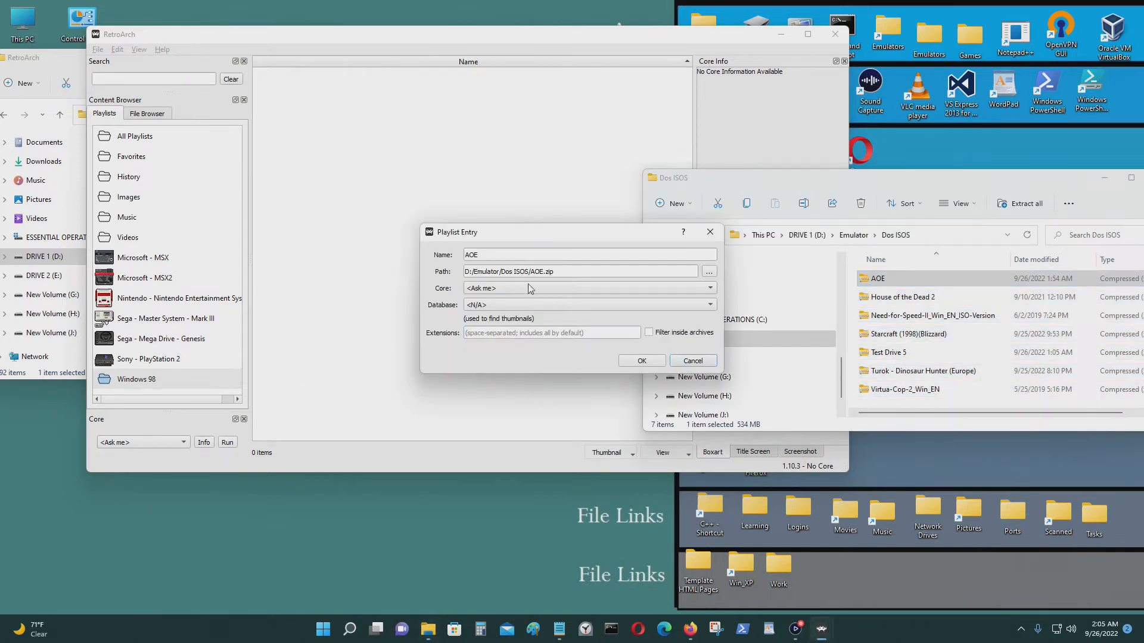
{"action": "left_click", "coordinate": [642, 362]}
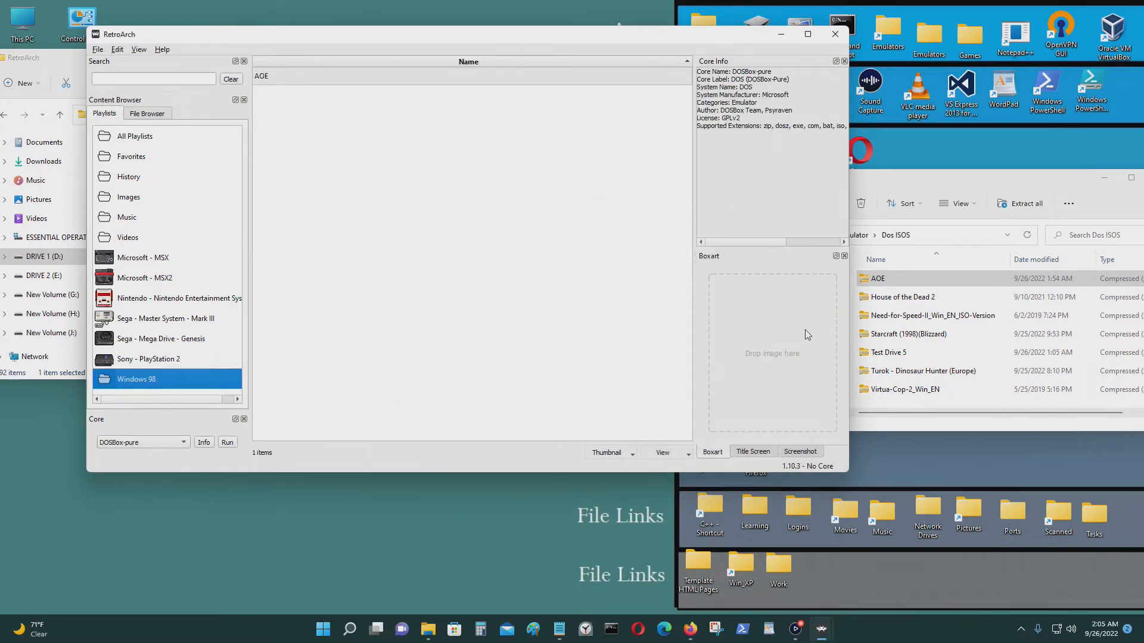
{"action": "left_click", "coordinate": [882, 306]}
{"action": "left_click_drag", "start_coordinate": [884, 297], "coordinate": [494, 272]}
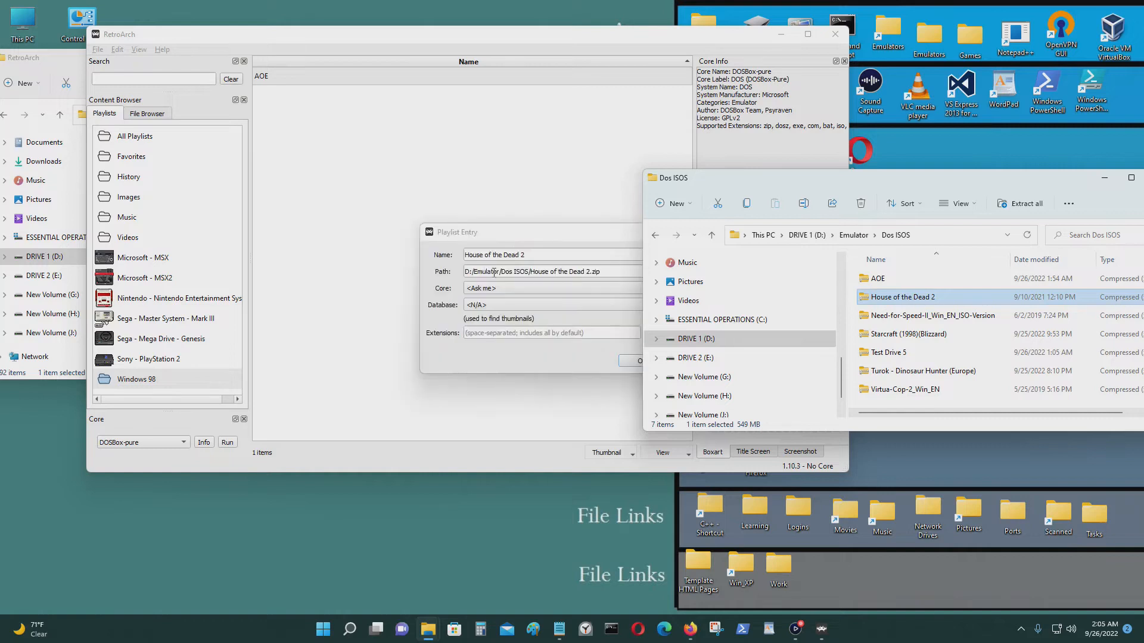
{"action": "left_click", "coordinate": [630, 361]}
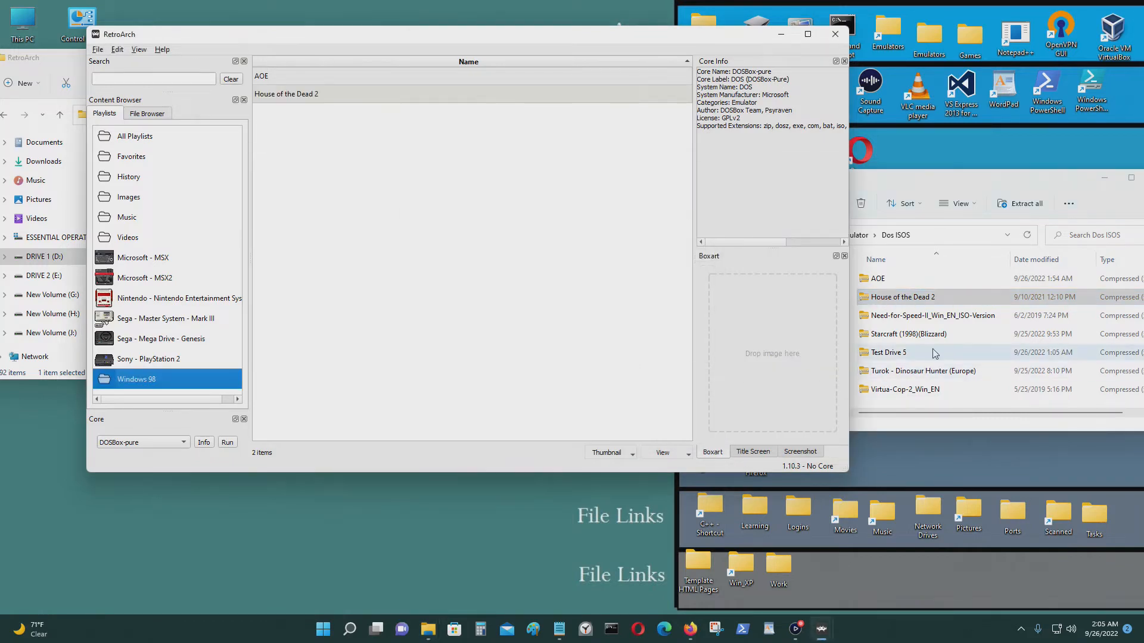
Add the Need-for-Speed and Starcraft archives to the Windows 98 playlist.
{"action": "left_click", "coordinate": [883, 315]}
{"action": "left_click_drag", "start_coordinate": [882, 316], "coordinate": [571, 308]}
{"action": "left_click", "coordinate": [623, 358]}
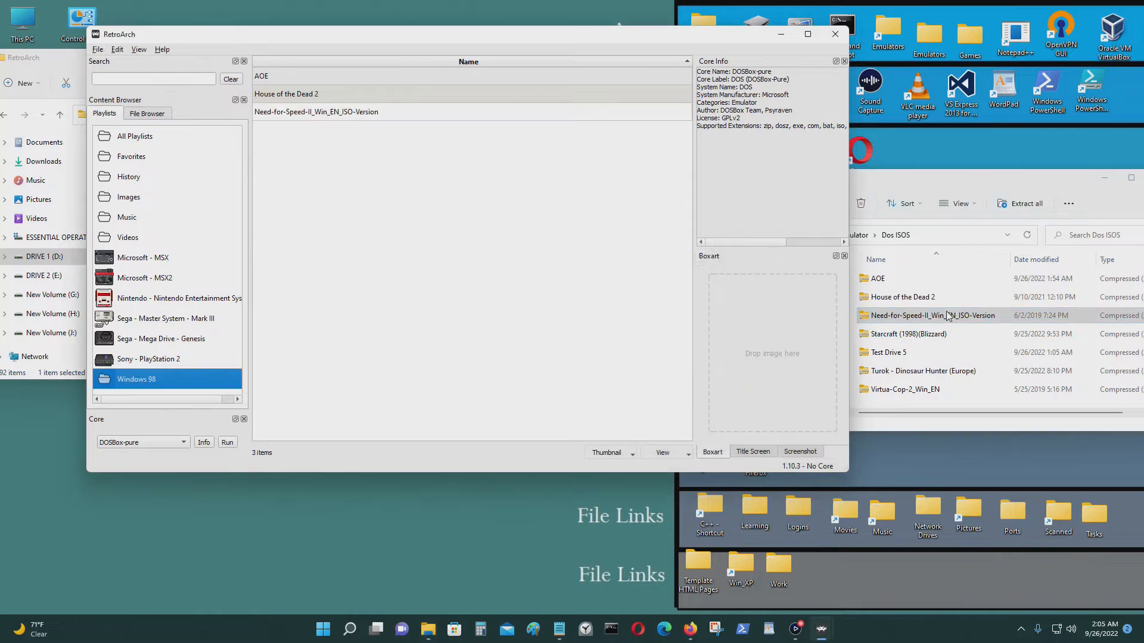
{"action": "left_click", "coordinate": [908, 334]}
{"action": "left_click_drag", "start_coordinate": [908, 334], "coordinate": [465, 253]}
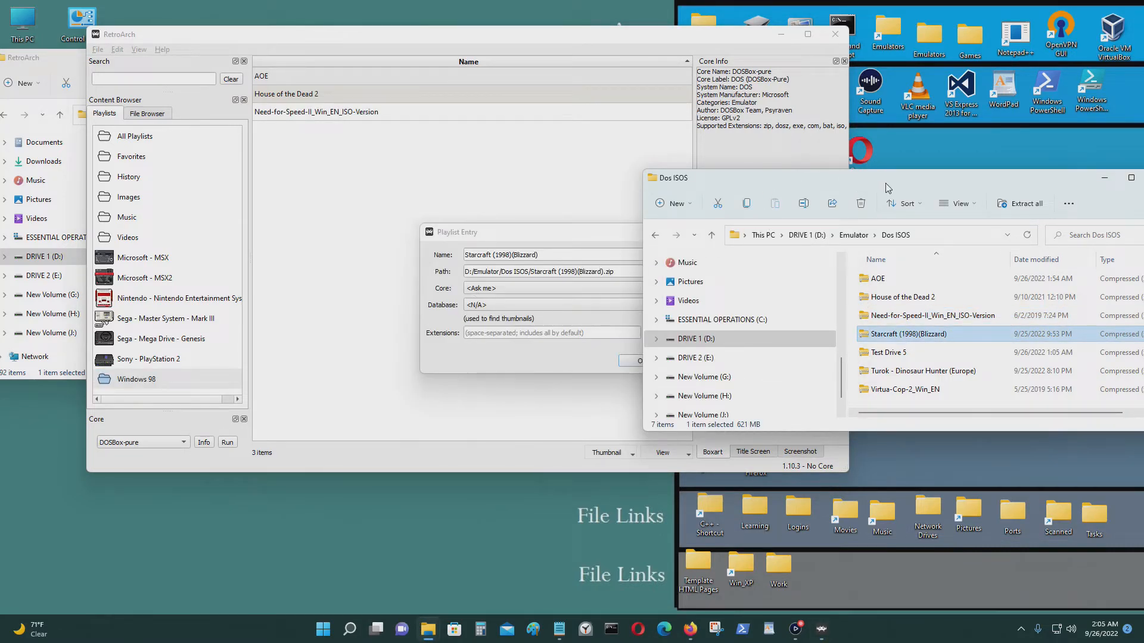
{"action": "left_click", "coordinate": [639, 361]}
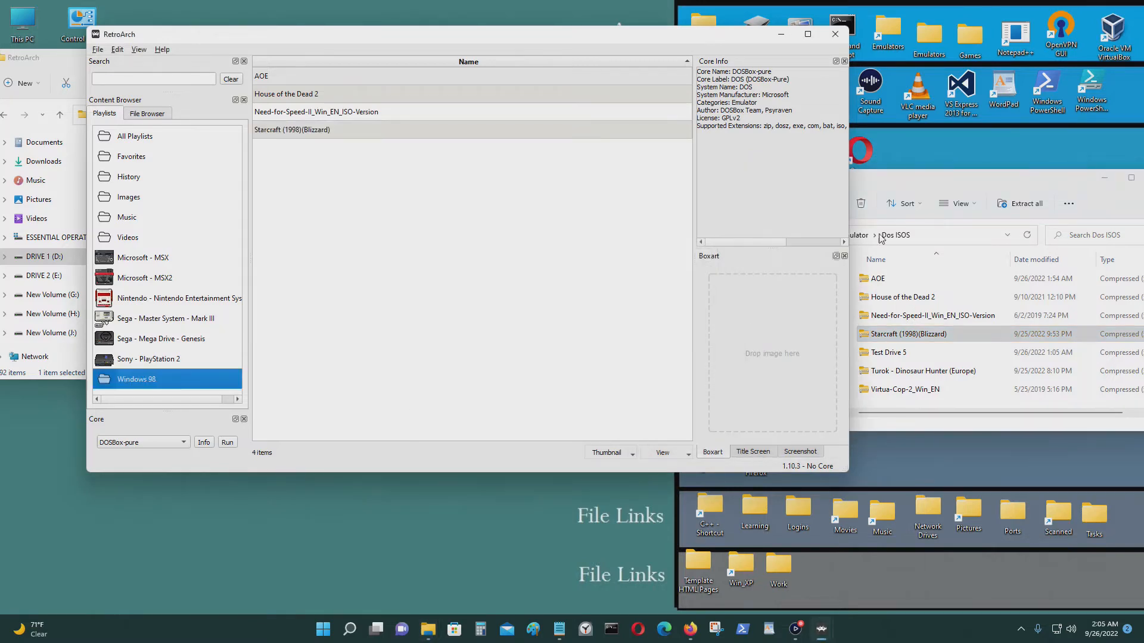
Add Test Drive 5, Turok and Virtua-Cop-2_Win_EN, then recheck the Windows 98 playlist.
{"action": "left_click_drag", "start_coordinate": [906, 181], "coordinate": [954, 33]}
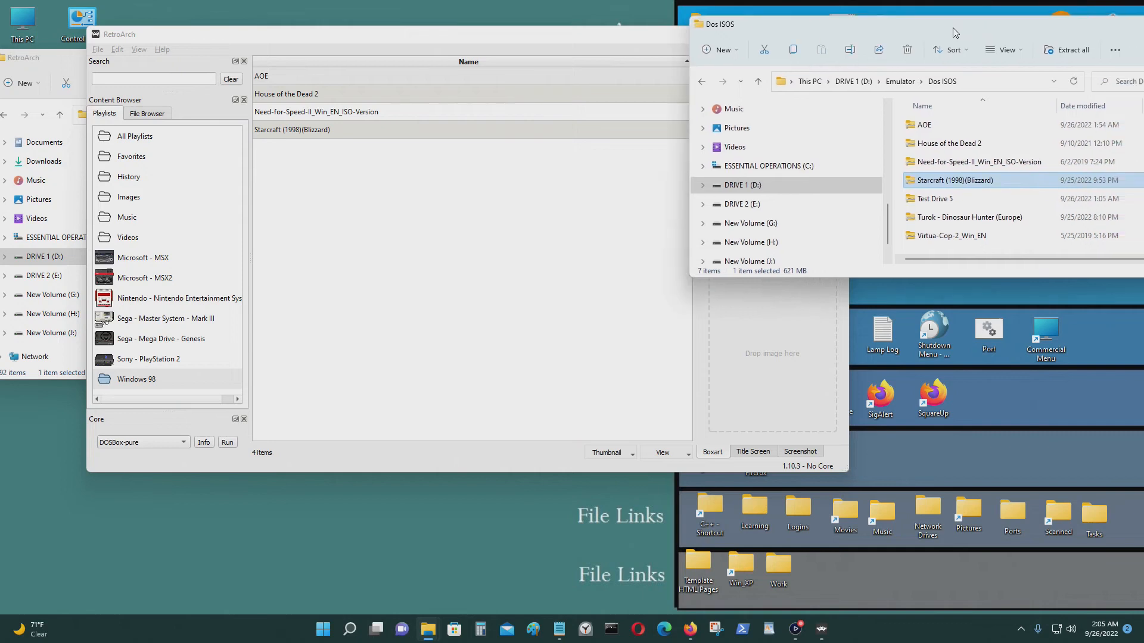
{"action": "left_click_drag", "start_coordinate": [941, 198], "coordinate": [467, 267]}
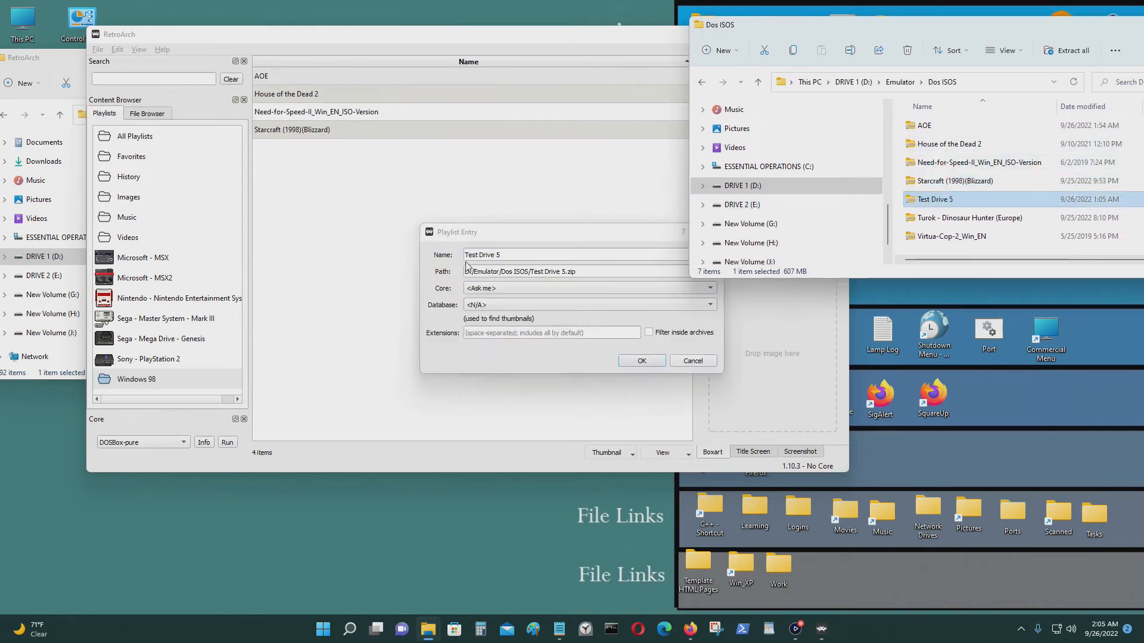
{"action": "left_click", "coordinate": [642, 361]}
{"action": "left_click_drag", "start_coordinate": [920, 222], "coordinate": [510, 252]}
{"action": "left_click", "coordinate": [642, 361]}
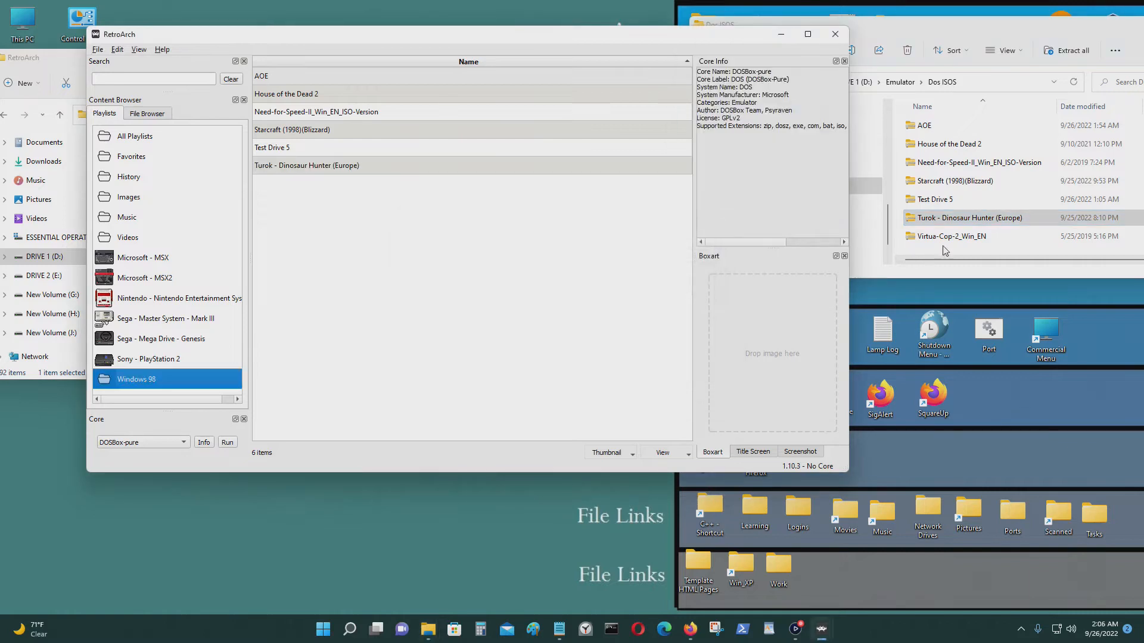
{"action": "left_click", "coordinate": [938, 241]}
{"action": "left_click_drag", "start_coordinate": [938, 243], "coordinate": [511, 273]}
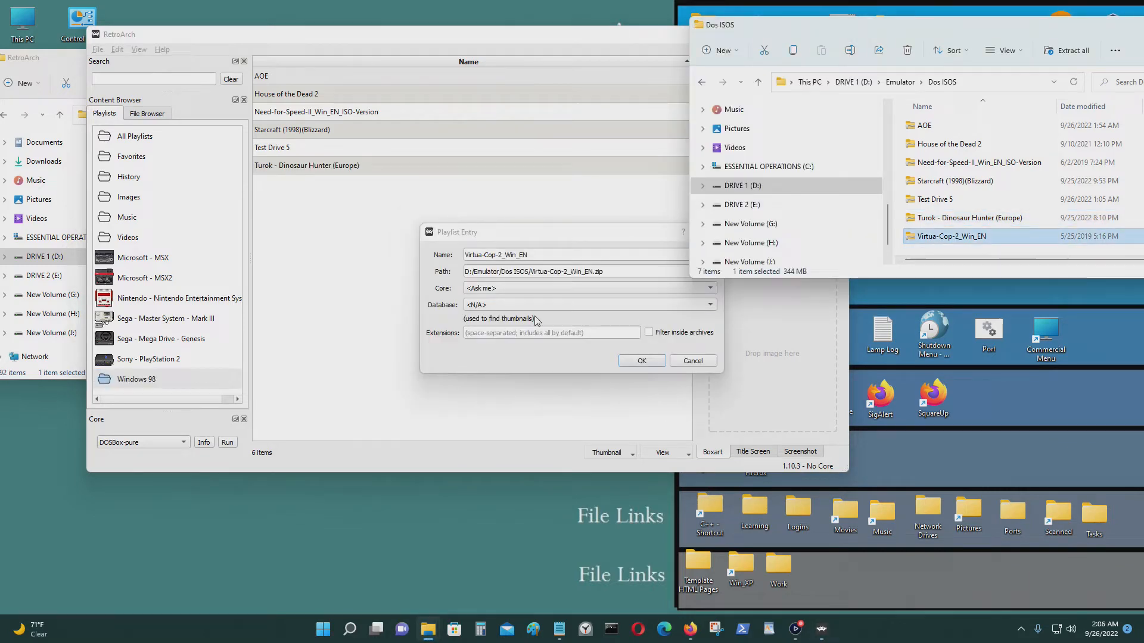
{"action": "left_click", "coordinate": [642, 361]}
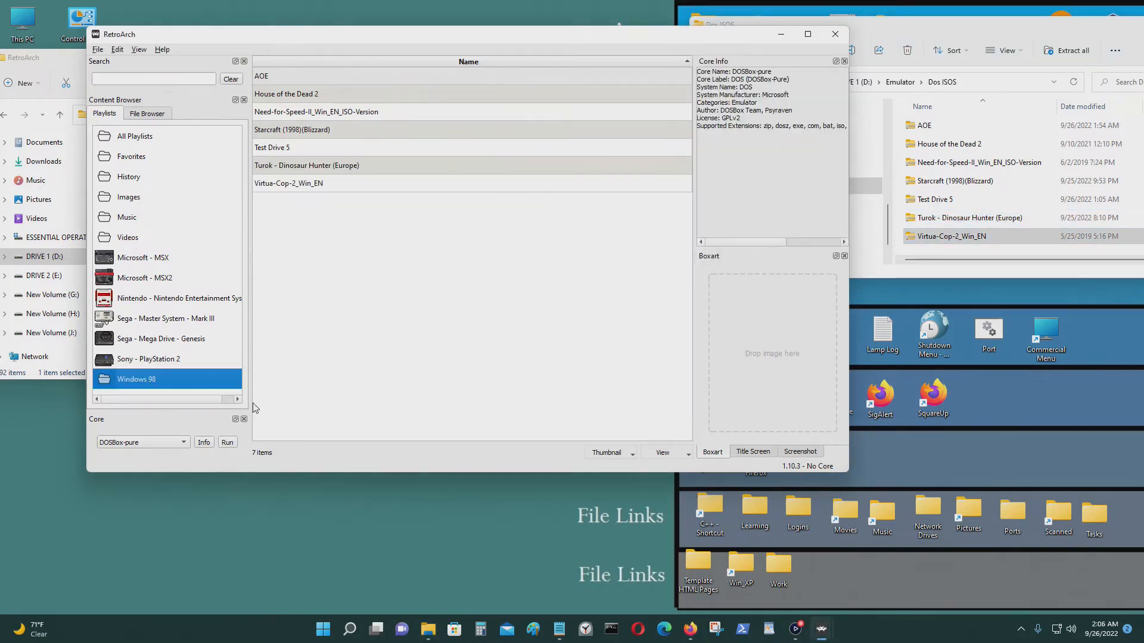
{"action": "left_click", "coordinate": [161, 360]}
{"action": "left_click", "coordinate": [161, 382]}
Close the RetroArch desktop UI and relaunch RetroArch.
{"action": "left_click", "coordinate": [834, 34]}
{"action": "left_click_drag", "start_coordinate": [948, 29], "coordinate": [840, 37]}
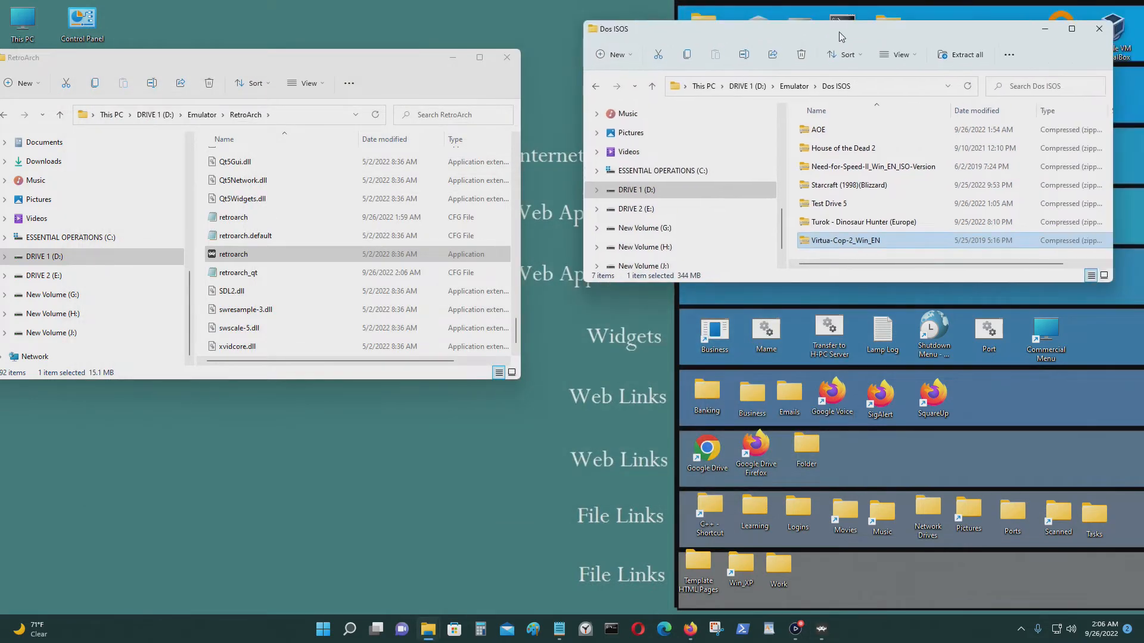
{"action": "double_click", "coordinate": [233, 253]}
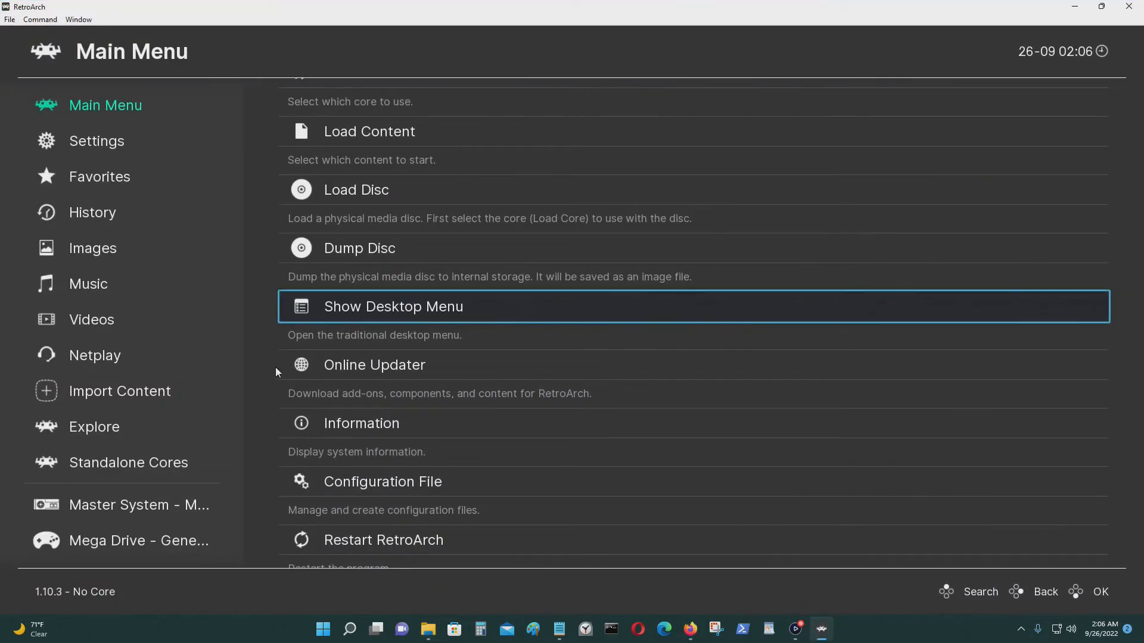
Go to the Windows 98 playlist and run Turok - Dinosaur Hunter (Europe).
{"action": "key", "text": "Left"}
{"action": "key", "text": "Down"}
{"action": "key", "text": "Down"}
{"action": "key", "text": "Down"}
{"action": "key", "text": "Down"}
{"action": "key", "text": "Down"}
{"action": "key", "text": "Down"}
{"action": "key", "text": "Down"}
{"action": "key", "text": "Down"}
{"action": "key", "text": "Down"}
{"action": "key", "text": "Down"}
{"action": "key", "text": "Down"}
{"action": "key", "text": "Down"}
{"action": "key", "text": "Down"}
{"action": "key", "text": "Down"}
{"action": "key", "text": "Down"}
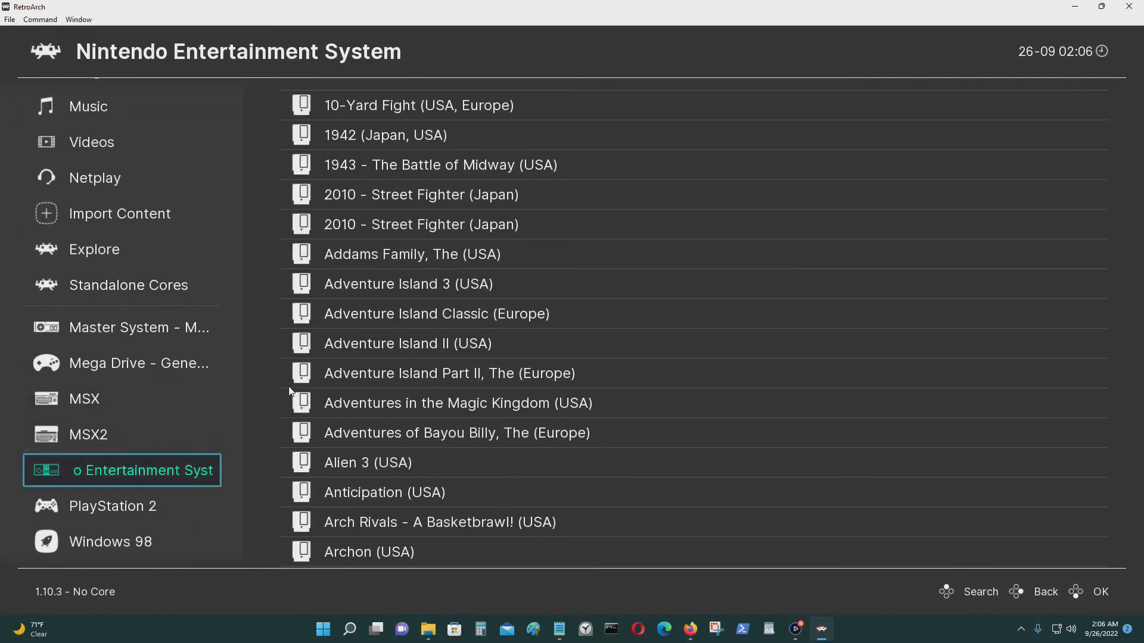
{"action": "key", "text": "Down"}
{"action": "key", "text": "Down"}
{"action": "key", "text": "Right"}
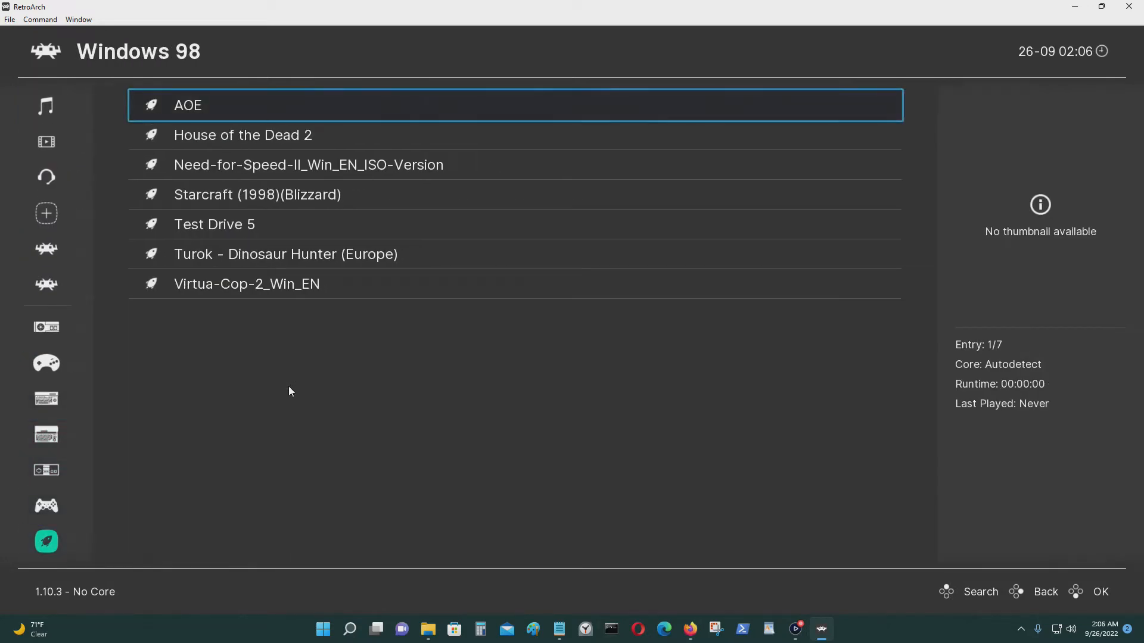
{"action": "key", "text": "Left"}
{"action": "key", "text": "Right"}
{"action": "key", "text": "Down"}
{"action": "key", "text": "Up"}
{"action": "key", "text": "Down"}
{"action": "key", "text": "Down"}
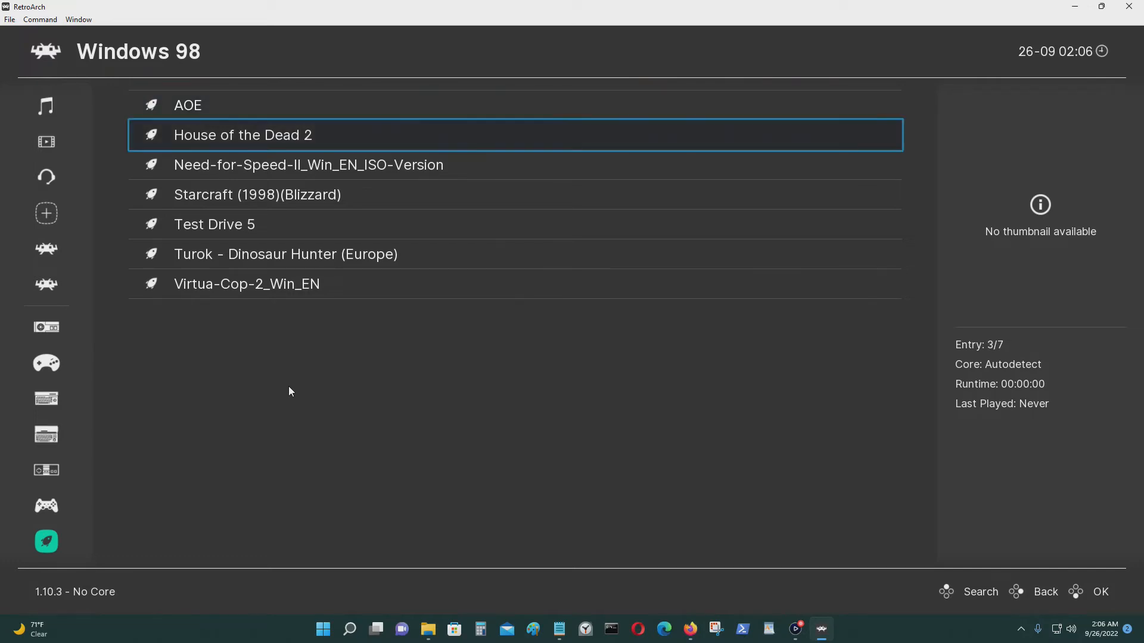
{"action": "key", "text": "Down"}
{"action": "key", "text": "Down"}
{"action": "key", "text": "Down"}
{"action": "key", "text": "Down"}
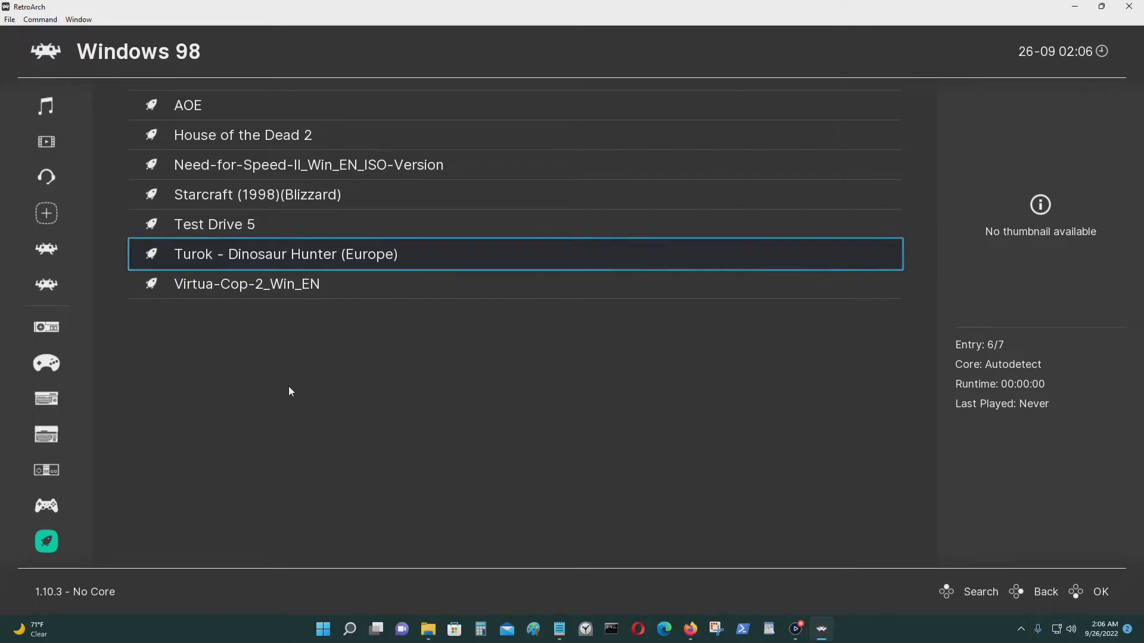
{"action": "key", "text": "Return"}
{"action": "key", "text": "Return"}
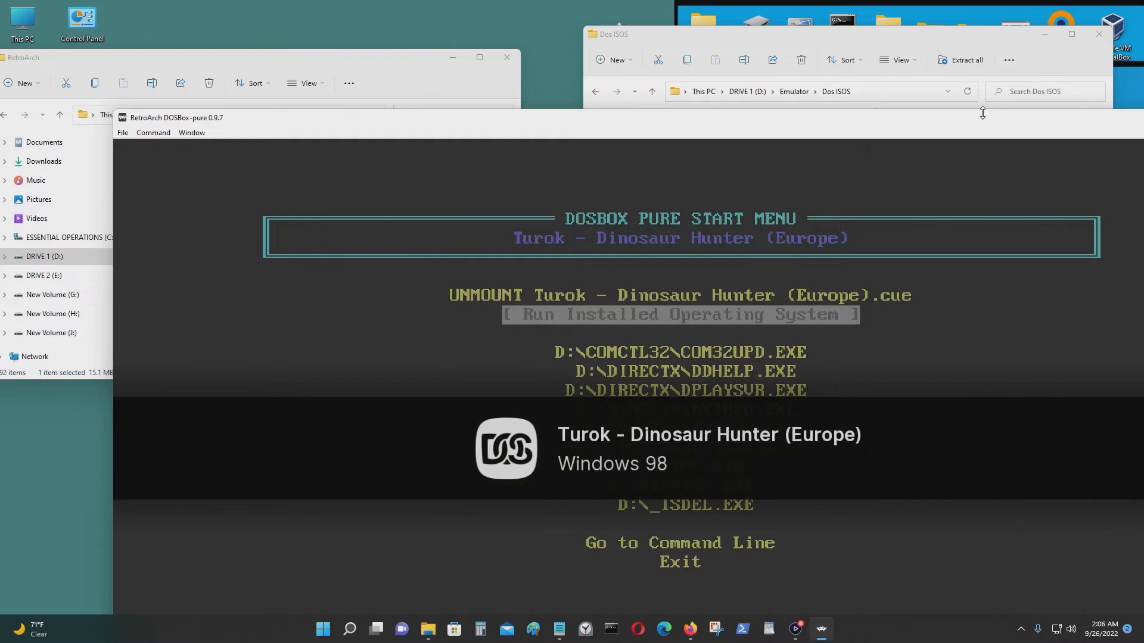
Choose Run Installed Operating System, boot Windows 98 Second Edition, and maximize the window.
{"action": "left_click_drag", "start_coordinate": [962, 125], "coordinate": [824, 87]}
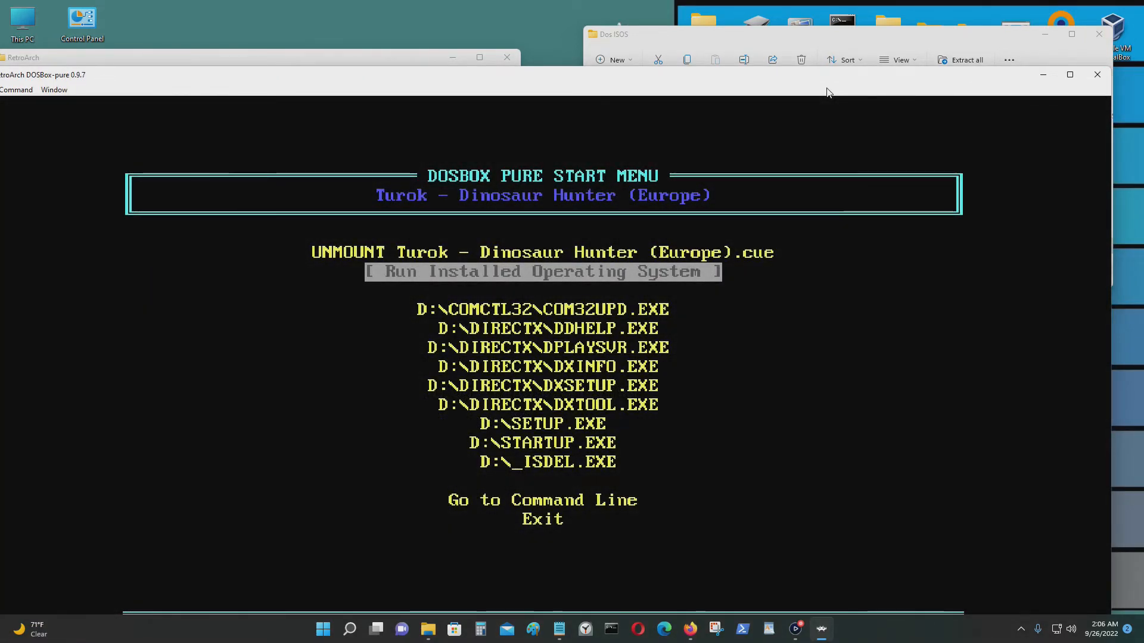
{"action": "key", "text": "Return"}
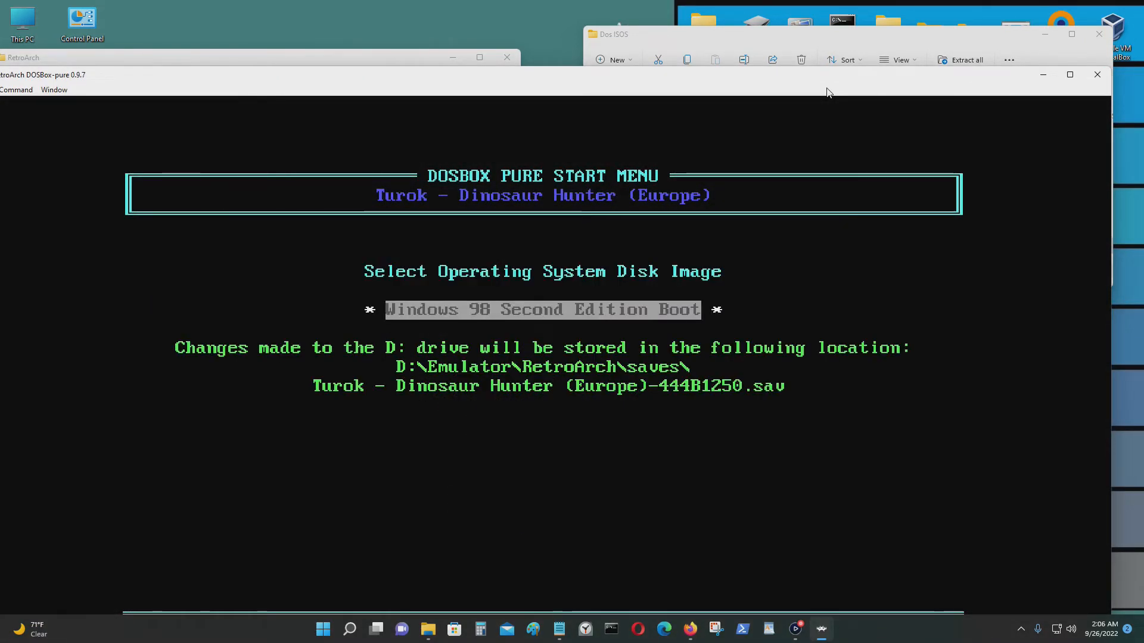
{"action": "left_click_drag", "start_coordinate": [954, 85], "coordinate": [972, 79]}
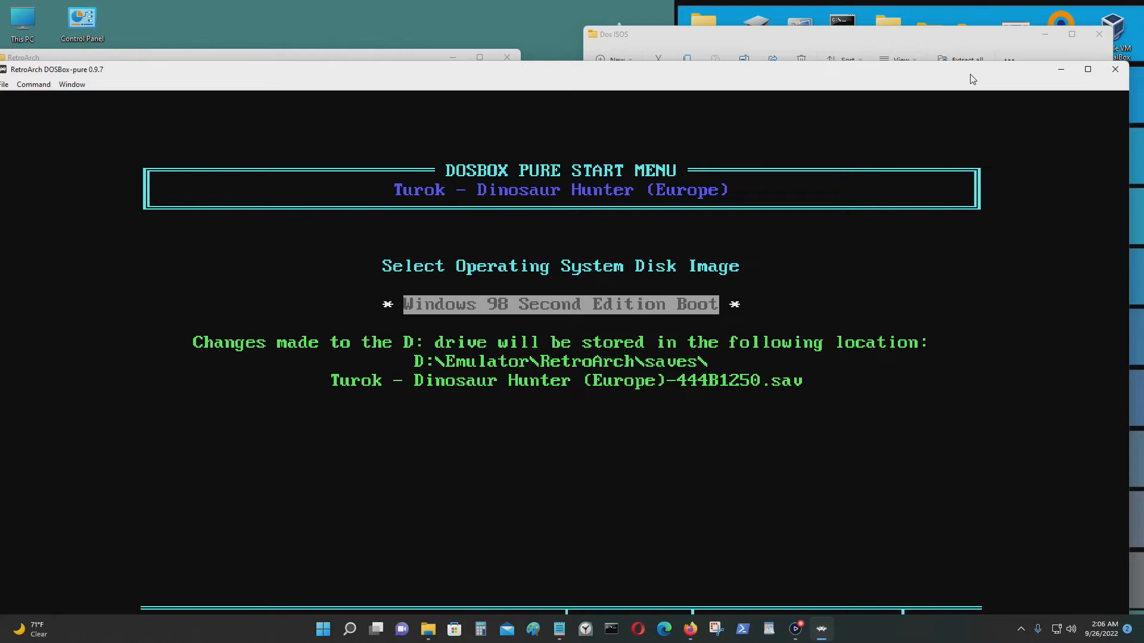
{"action": "key", "text": "Return"}
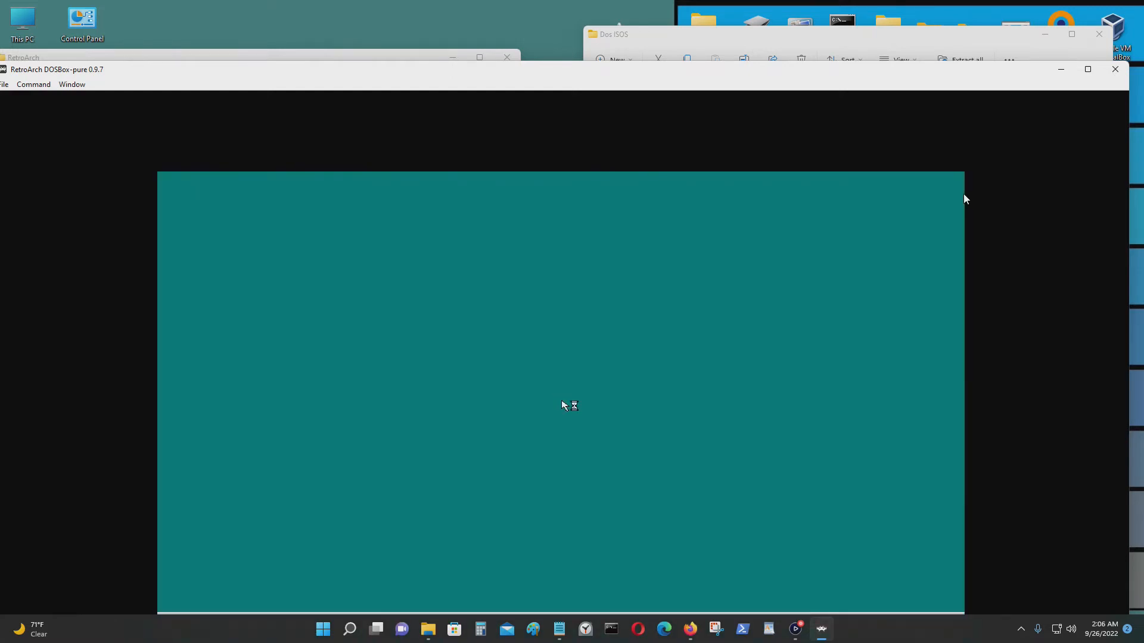
{"action": "left_click", "coordinate": [1087, 69]}
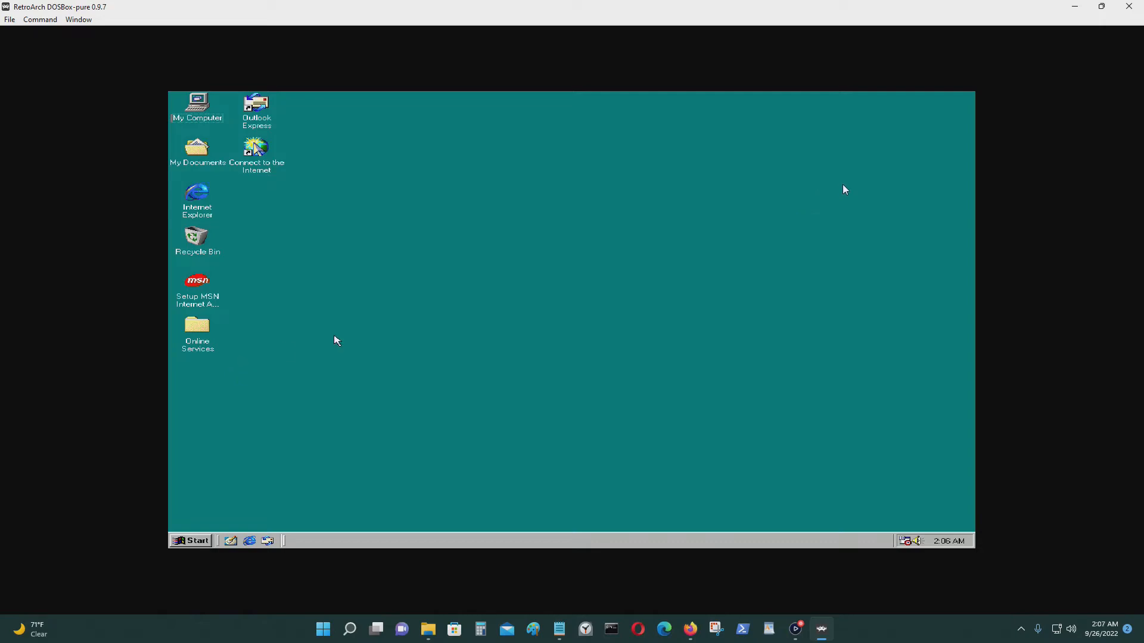
Turn on Game Focus with Scroll Lock and open My Computer on the Windows 98 desktop.
{"action": "key", "text": "Scroll_Lock"}
{"action": "double_click", "coordinate": [213, 122]}
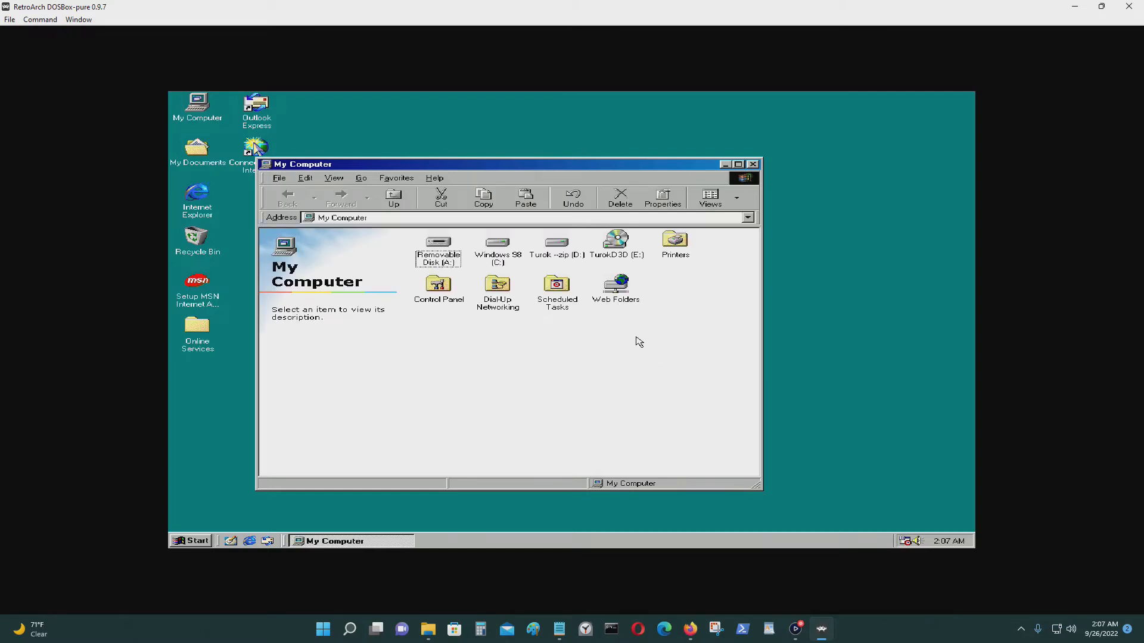
Start Turok setup from the TurokD3D drive, keeping the default folder and ACCLAIM program group.
{"action": "double_click", "coordinate": [628, 258]}
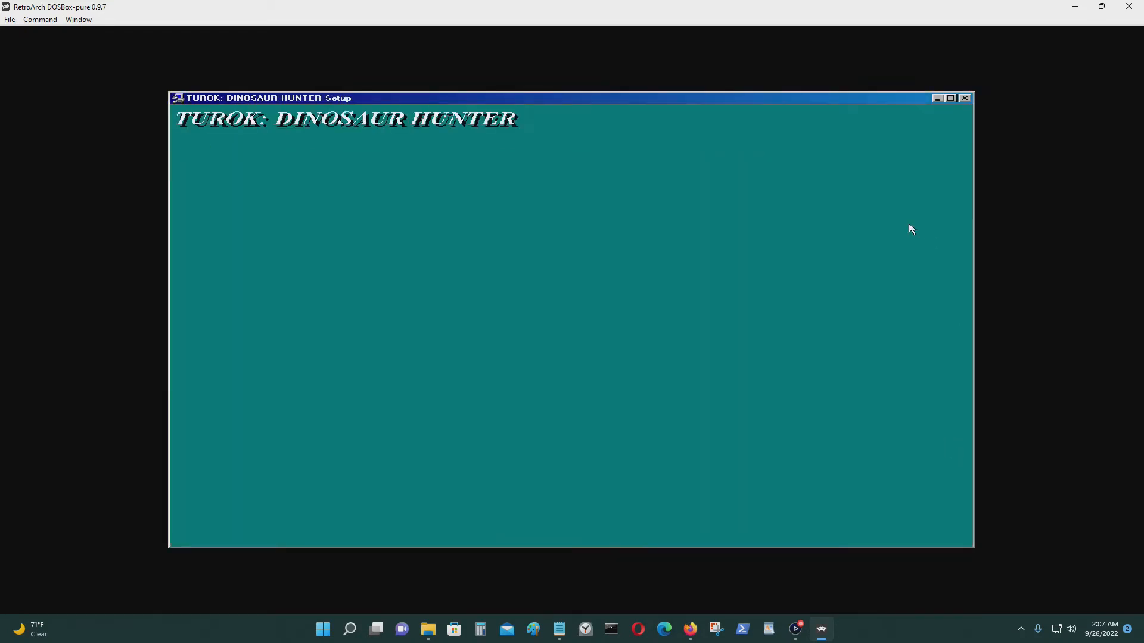
{"action": "left_click", "coordinate": [637, 413]}
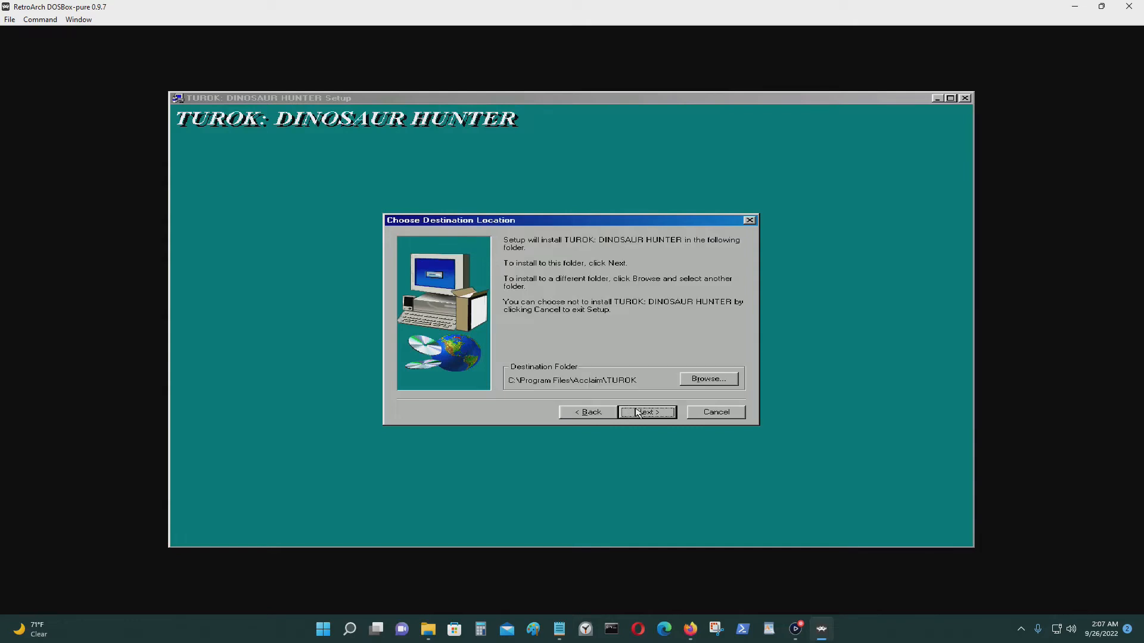
{"action": "left_click", "coordinate": [640, 413]}
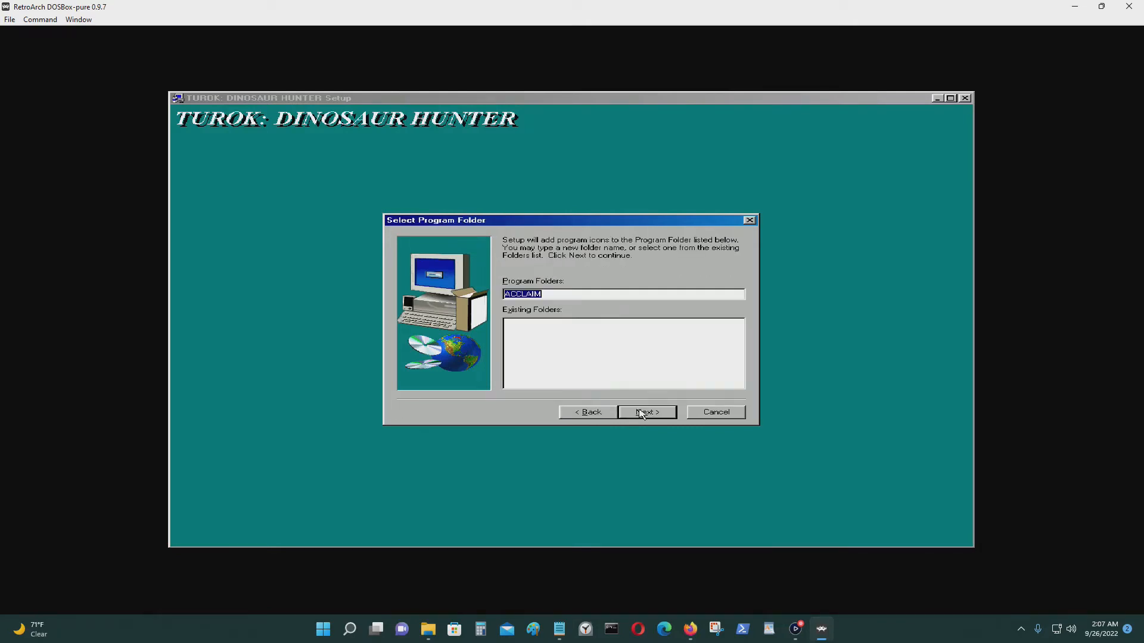
{"action": "left_click", "coordinate": [640, 413]}
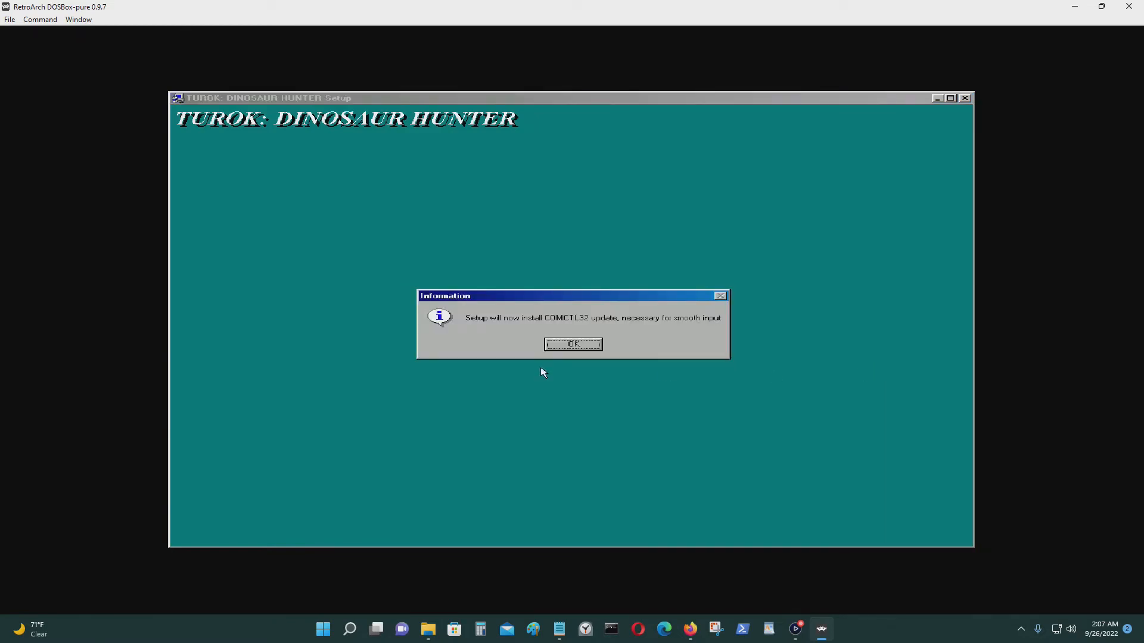
Dismiss the ComCtl32, DirectX and 3D driver notices and close the Turok readme.
{"action": "left_click", "coordinate": [572, 349]}
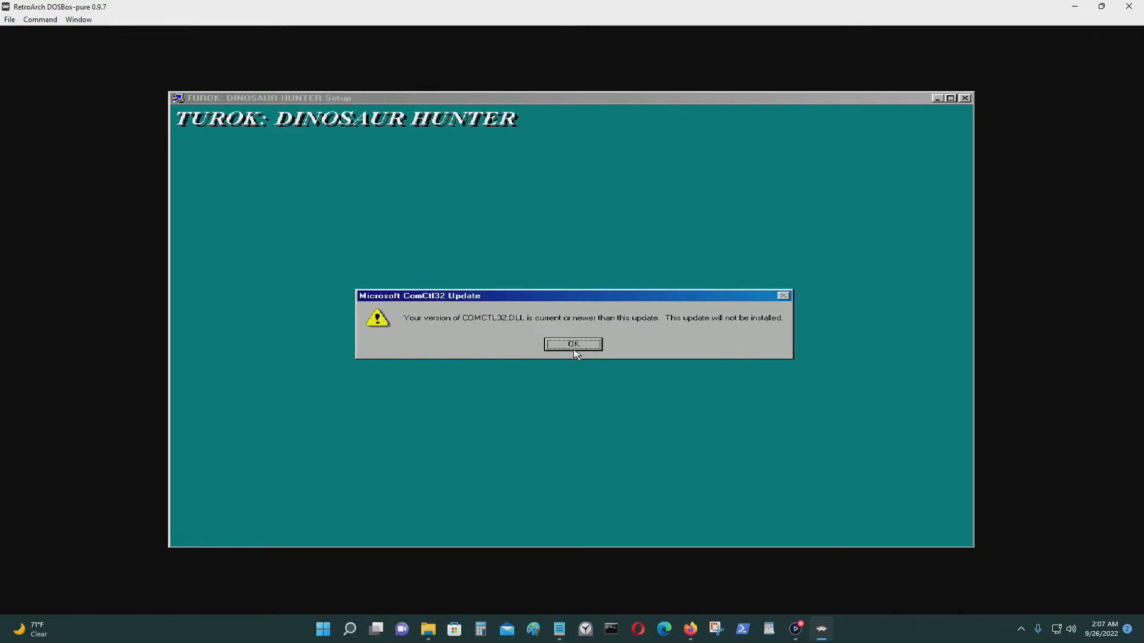
{"action": "left_click", "coordinate": [575, 349]}
{"action": "left_click", "coordinate": [668, 417]}
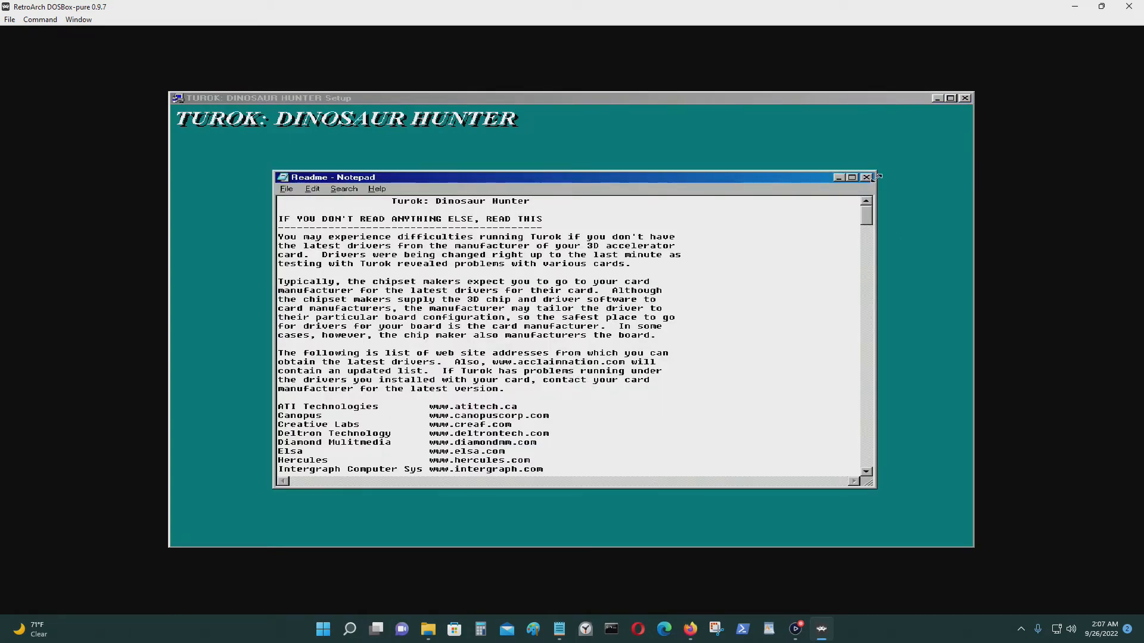
{"action": "left_click", "coordinate": [866, 178]}
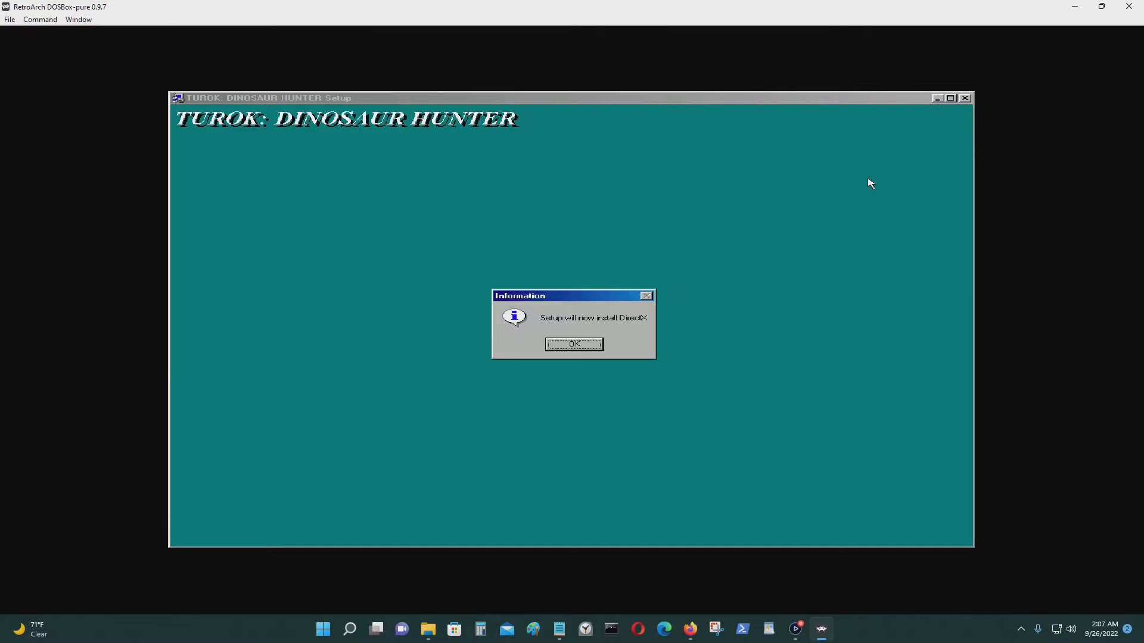
{"action": "left_click", "coordinate": [587, 349]}
{"action": "left_click", "coordinate": [592, 348]}
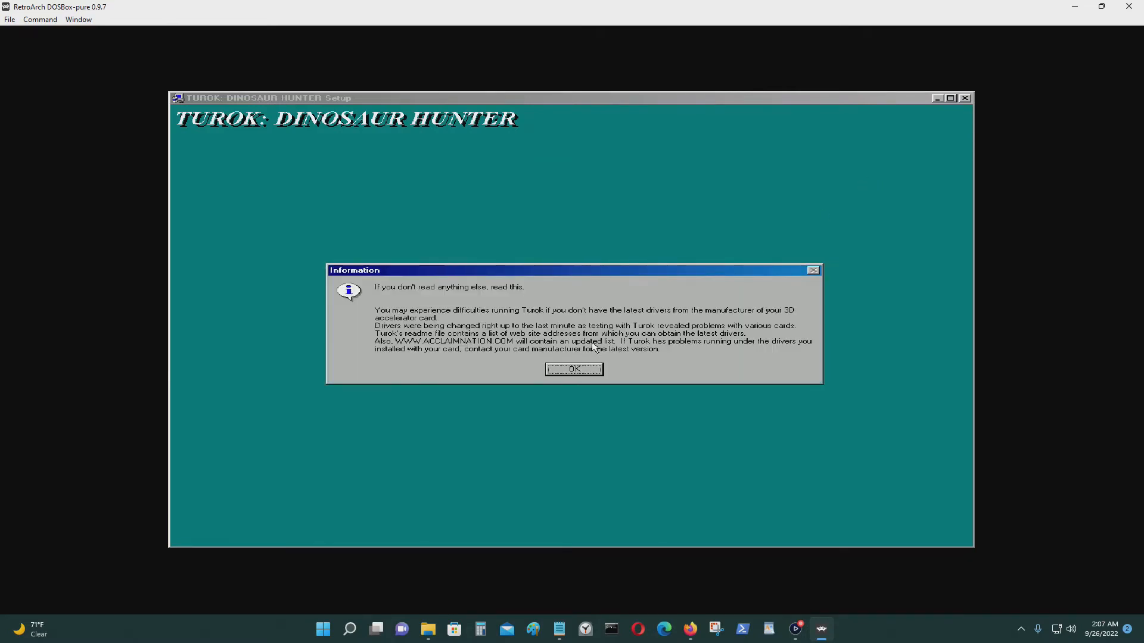
{"action": "left_click", "coordinate": [576, 369]}
{"action": "left_click", "coordinate": [578, 361]}
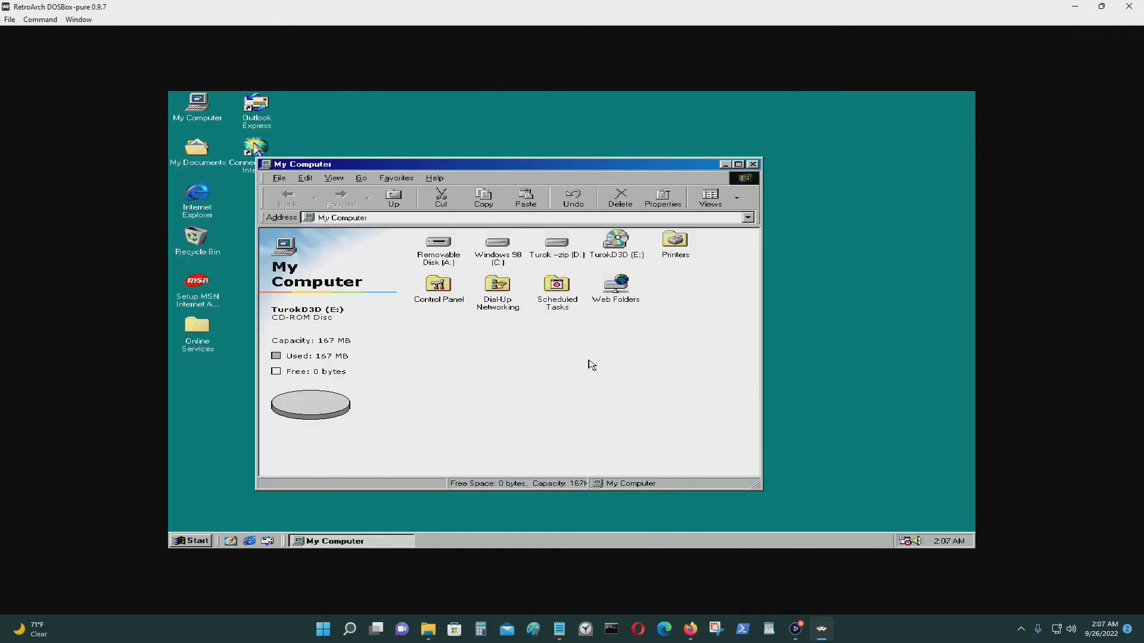
Close My Computer and launch Turok: Dinosaur Hunter from Start > Programs > Acclaim.
{"action": "left_click", "coordinate": [753, 165]}
{"action": "left_click", "coordinate": [405, 423]}
{"action": "left_click", "coordinate": [182, 543]}
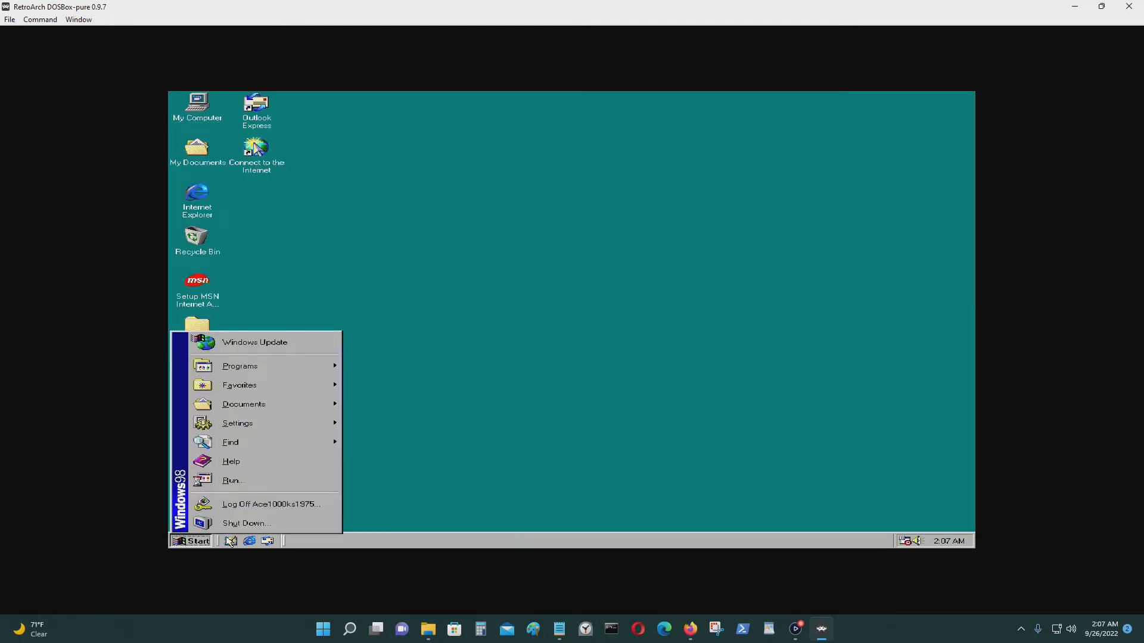
{"action": "mouse_move", "coordinate": [322, 365]}
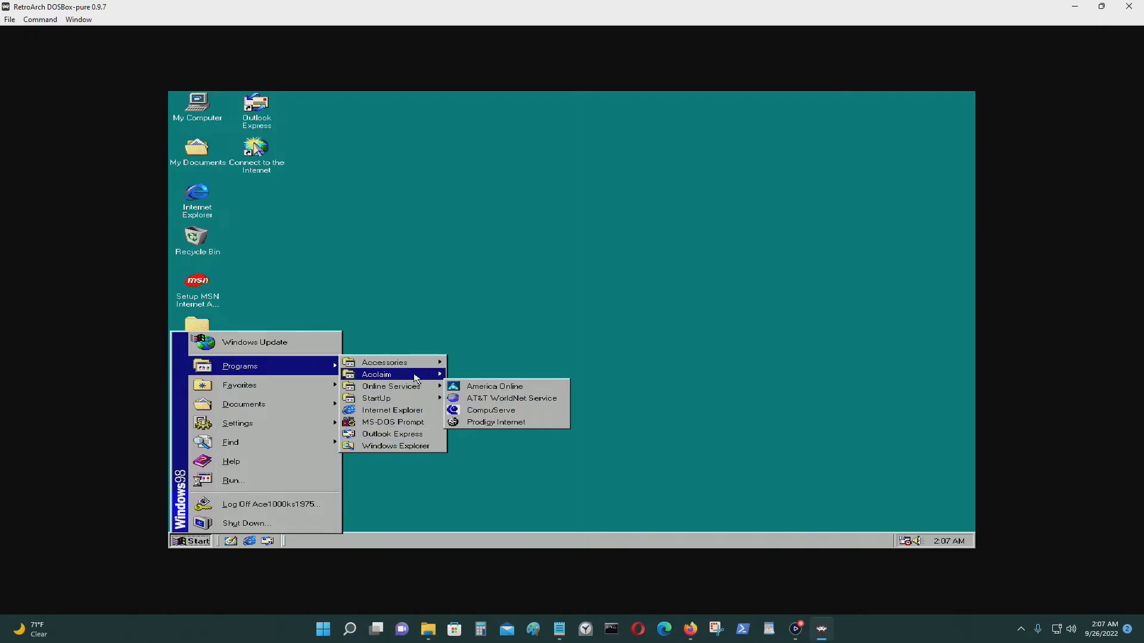
{"action": "mouse_move", "coordinate": [427, 378]}
{"action": "mouse_move", "coordinate": [554, 378]}
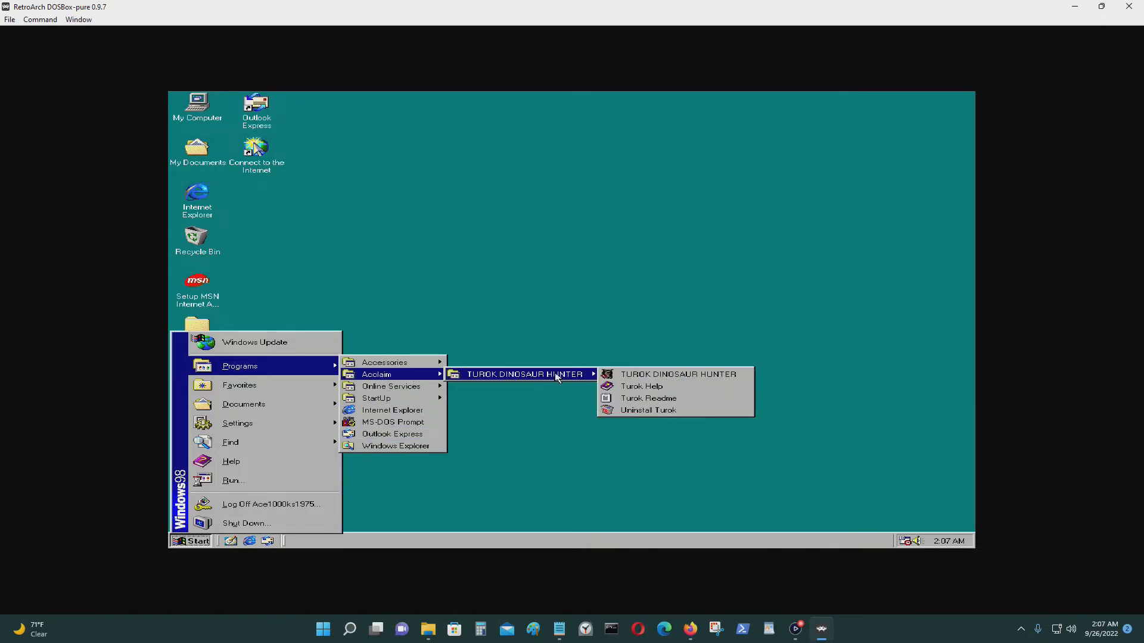
{"action": "left_click", "coordinate": [698, 379]}
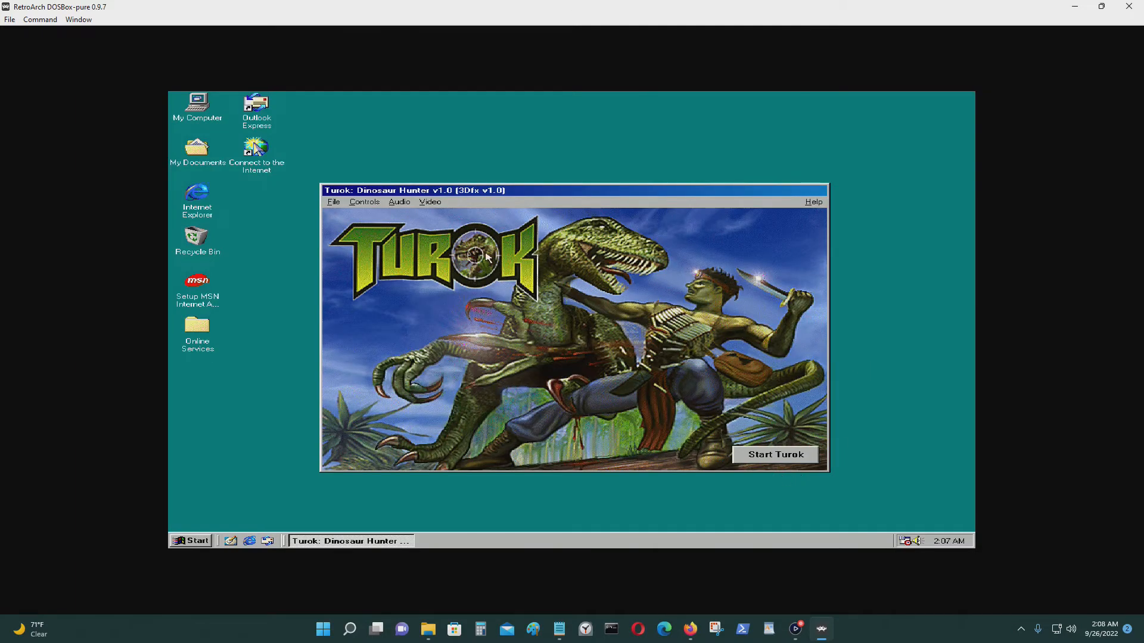
Switch Turok's controls to Keyboard and Mouse and open the keyboard setup.
{"action": "left_click", "coordinate": [375, 204]}
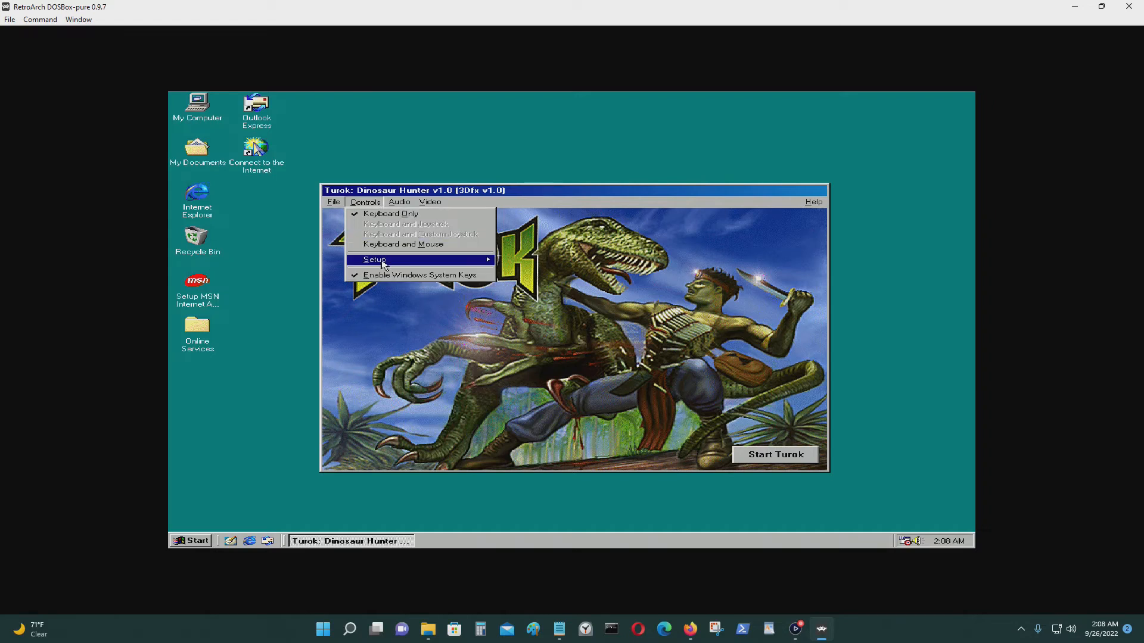
{"action": "left_click", "coordinate": [384, 244]}
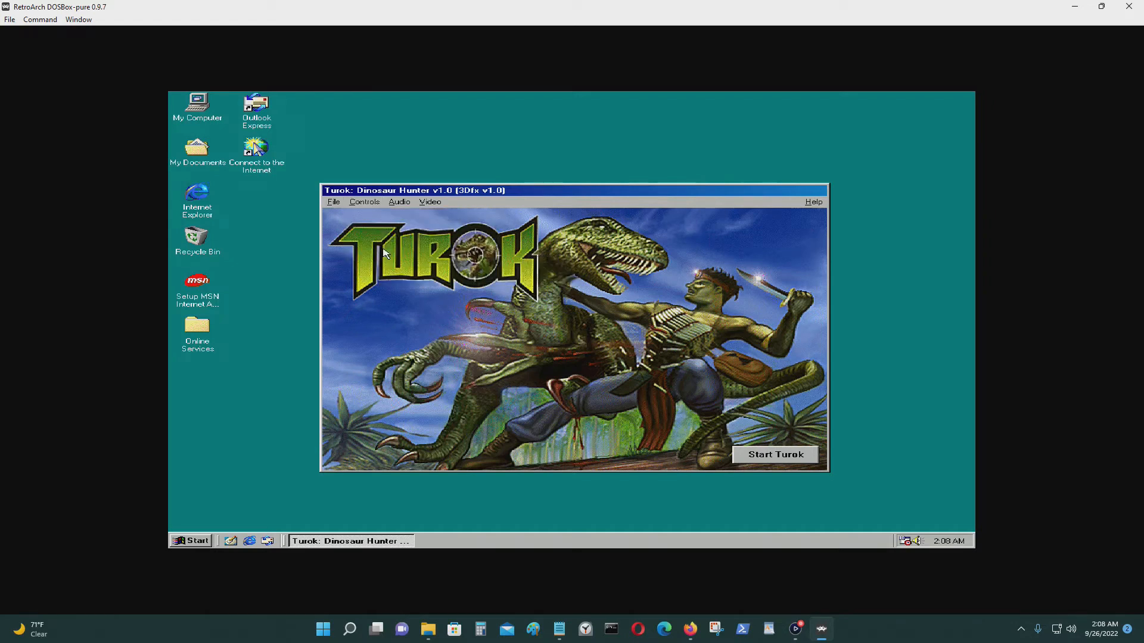
{"action": "left_click", "coordinate": [374, 203]}
{"action": "mouse_move", "coordinate": [383, 262]}
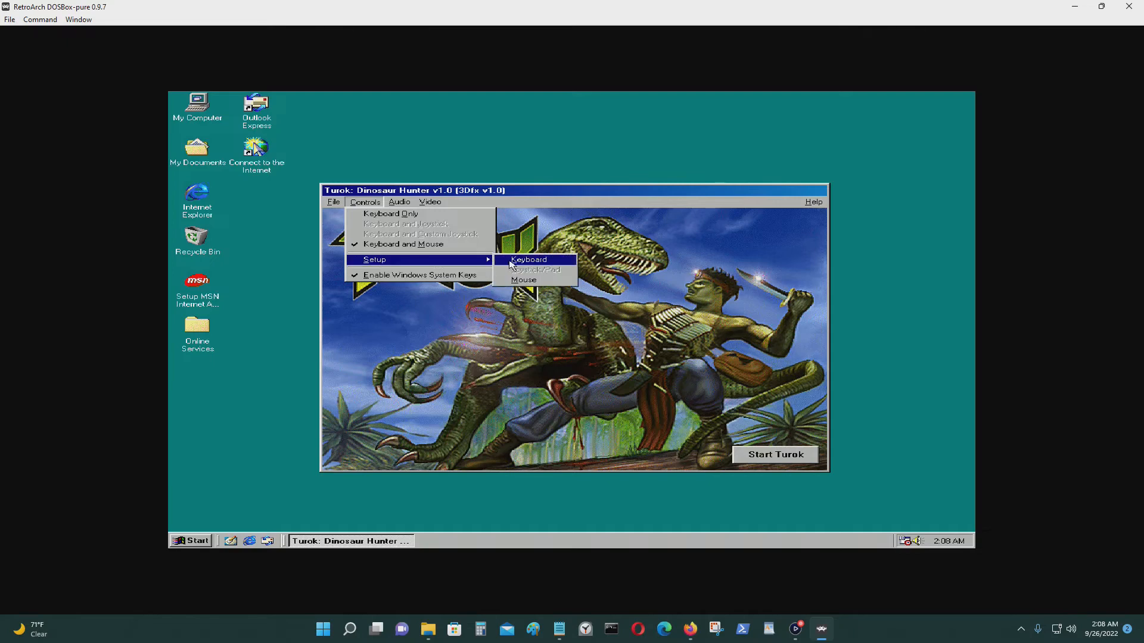
{"action": "left_click", "coordinate": [518, 266]}
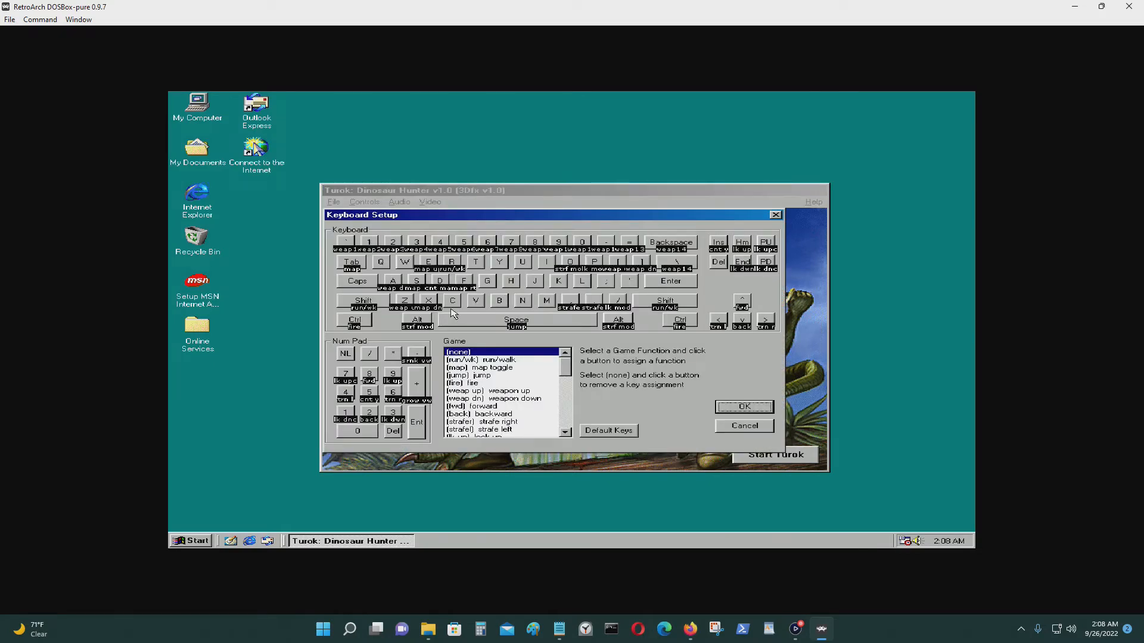
Assign the backward function to the S key.
{"action": "left_click", "coordinate": [492, 407]}
{"action": "left_click", "coordinate": [405, 262]}
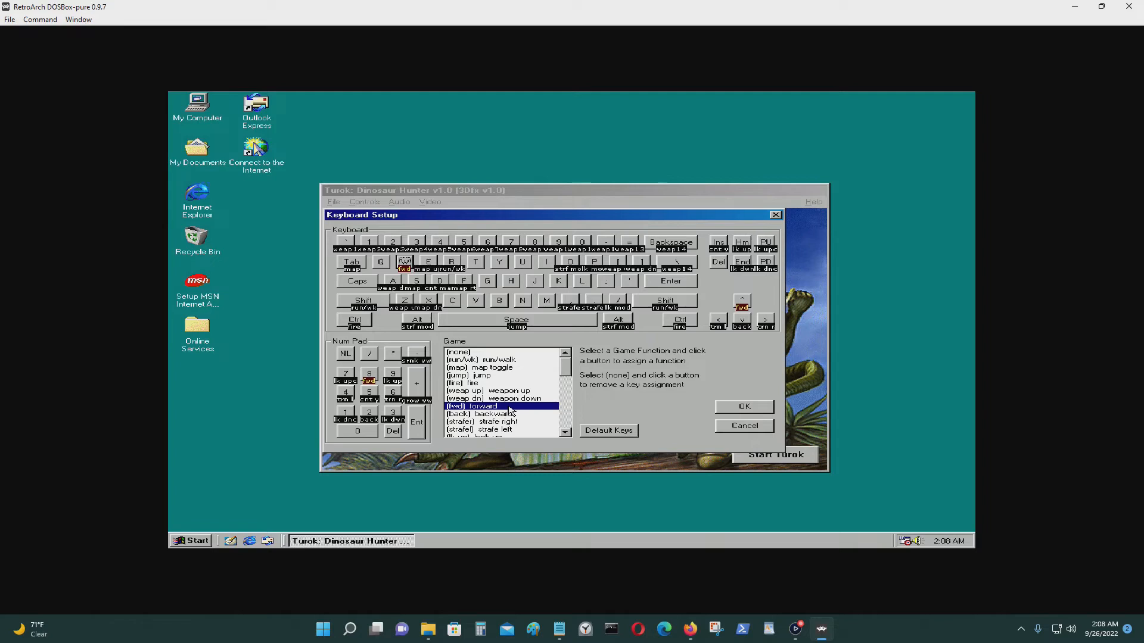
{"action": "left_click", "coordinate": [416, 284]}
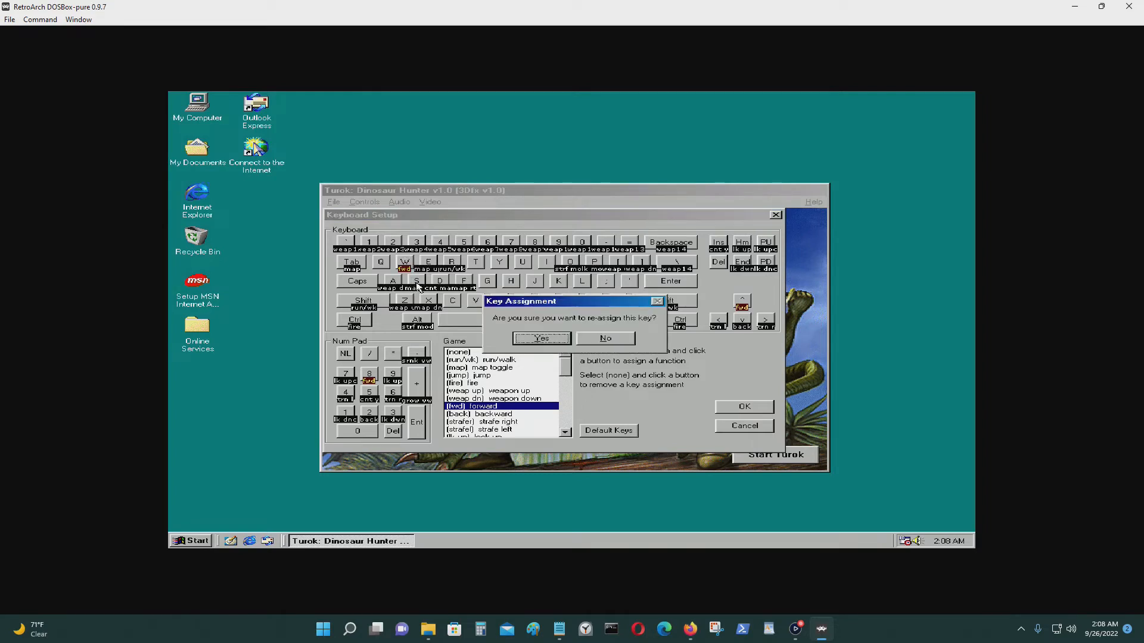
{"action": "left_click", "coordinate": [613, 342]}
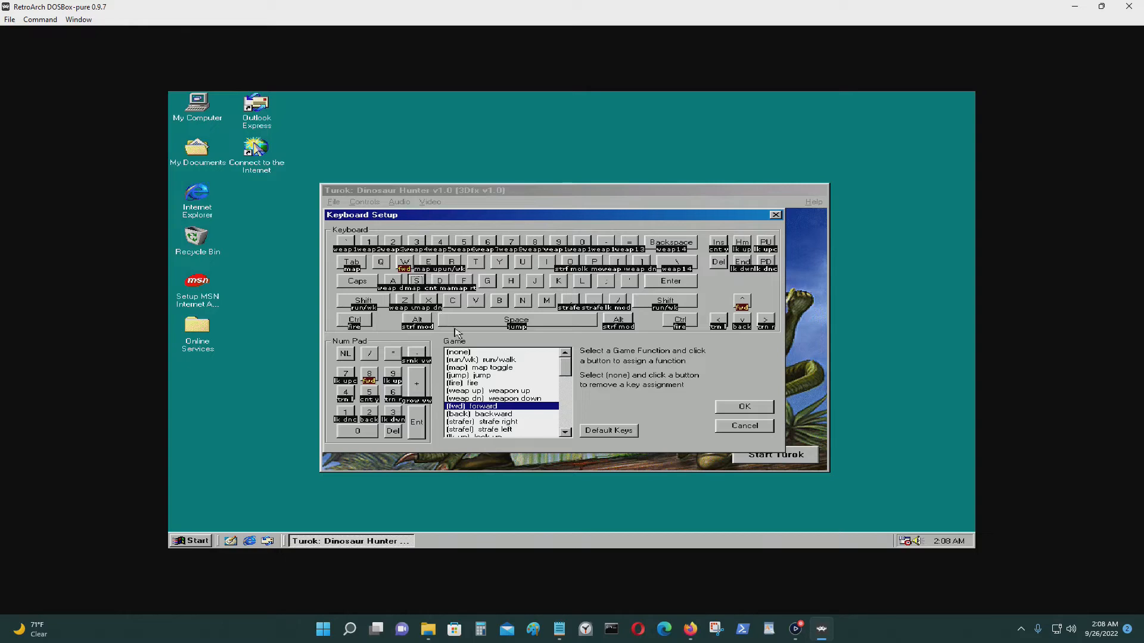
{"action": "left_click", "coordinate": [488, 414]}
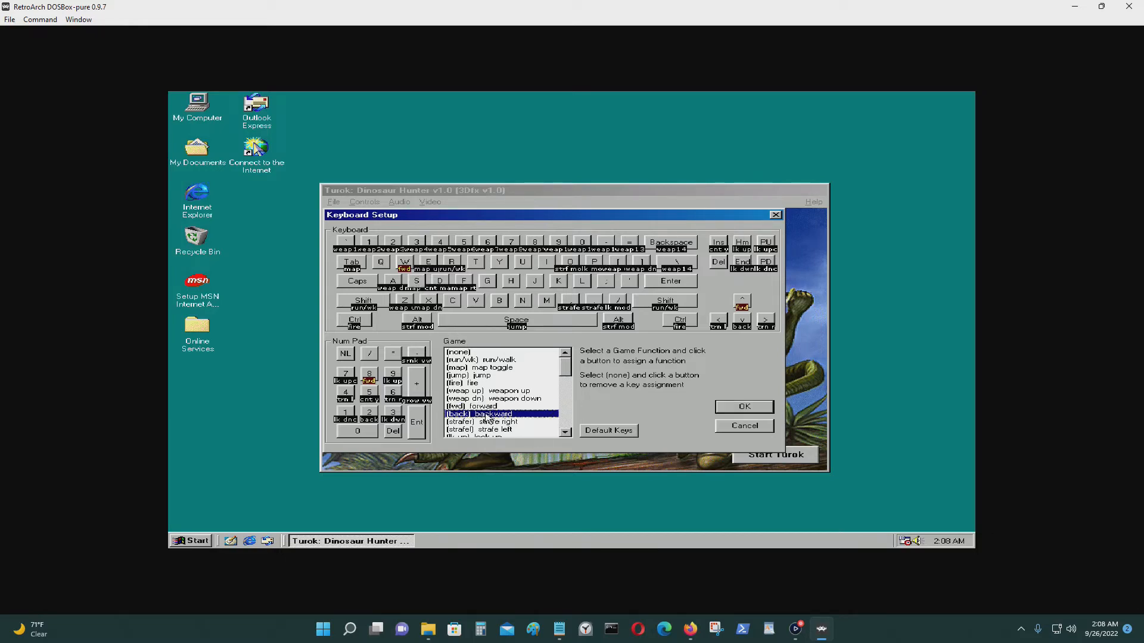
{"action": "left_click", "coordinate": [429, 298]}
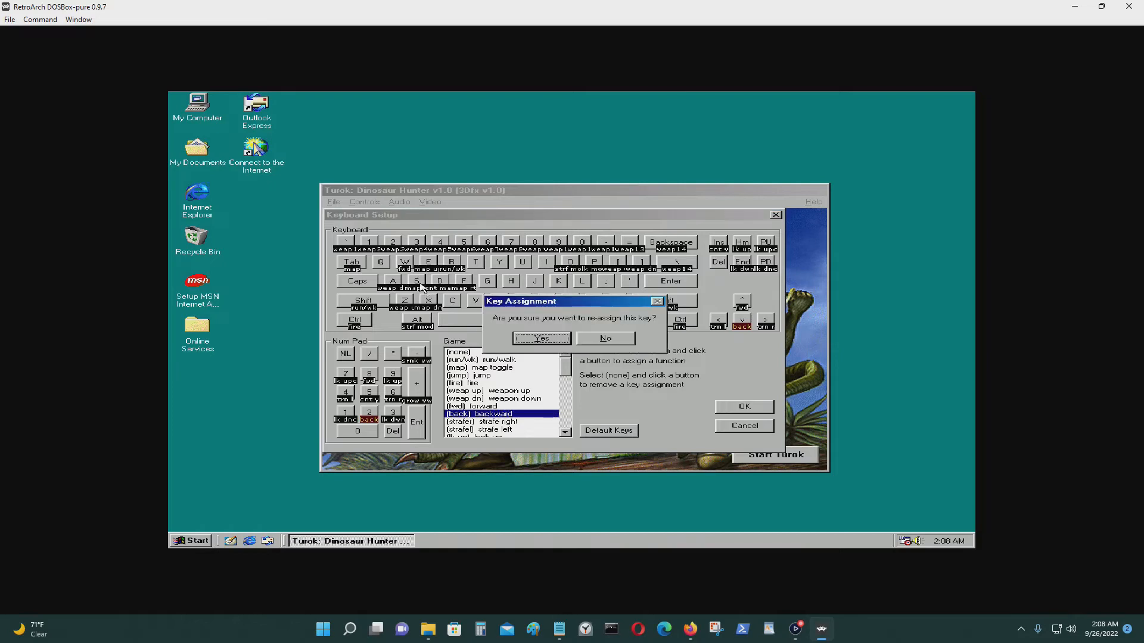
{"action": "left_click", "coordinate": [525, 340]}
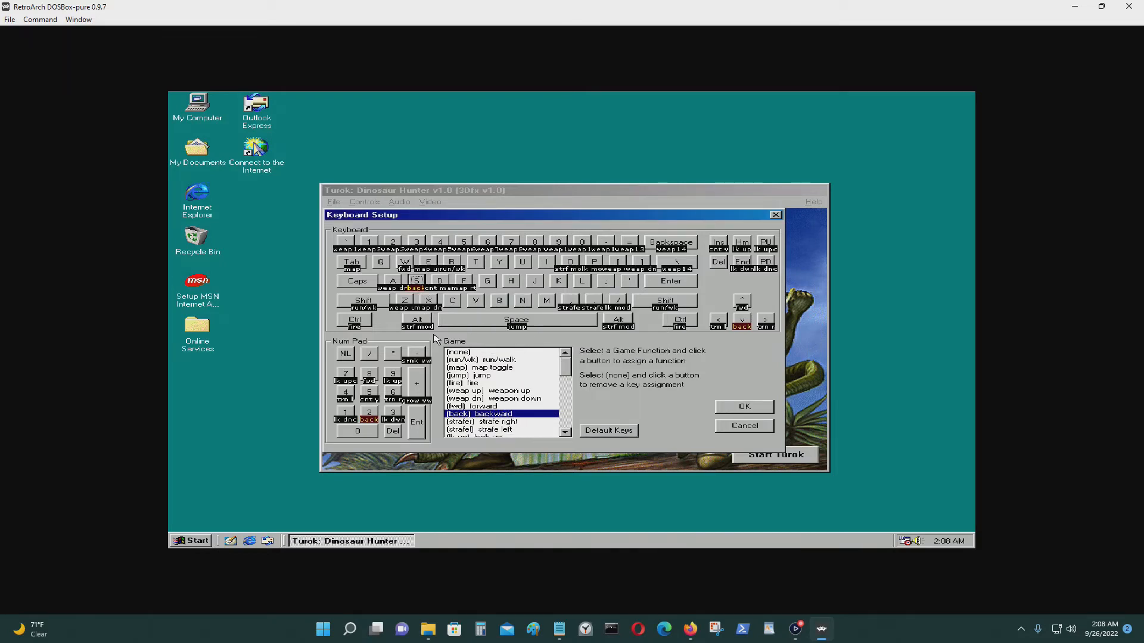
{"action": "left_click", "coordinate": [397, 284]}
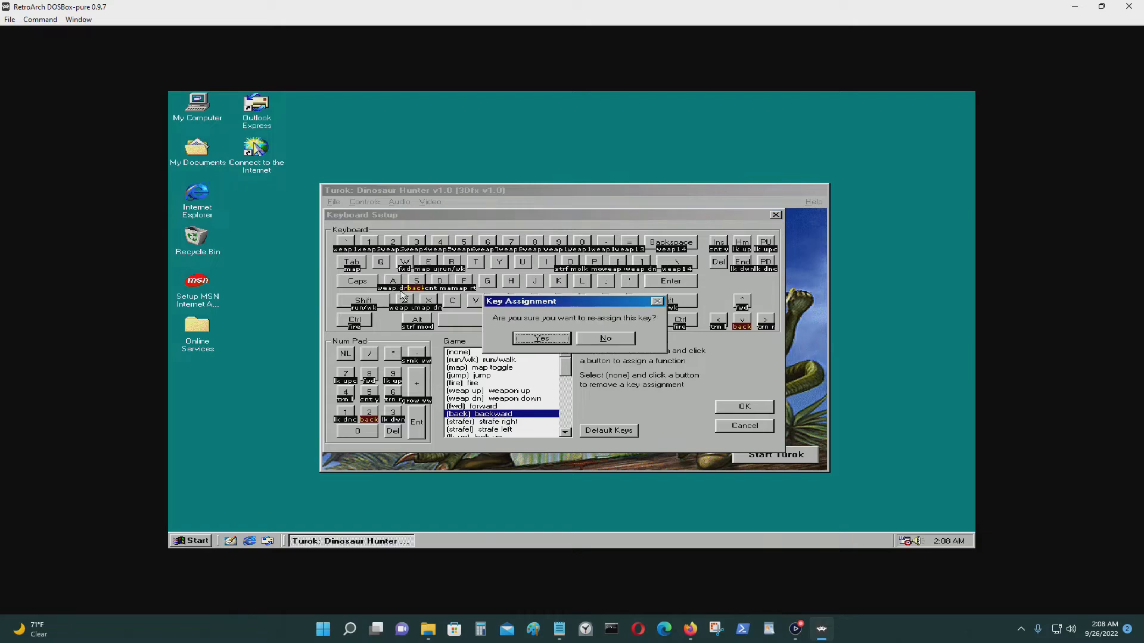
{"action": "left_click", "coordinate": [608, 340]}
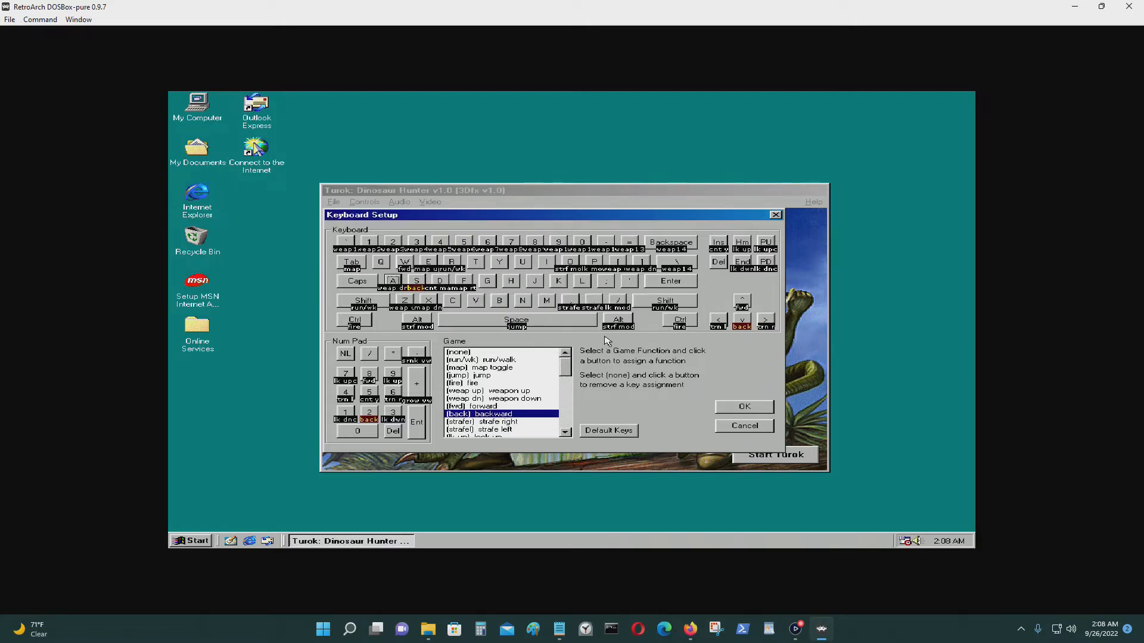
Map strafe right to D and strafe left to A, save the layout, and start Turok.
{"action": "left_click", "coordinate": [516, 421]}
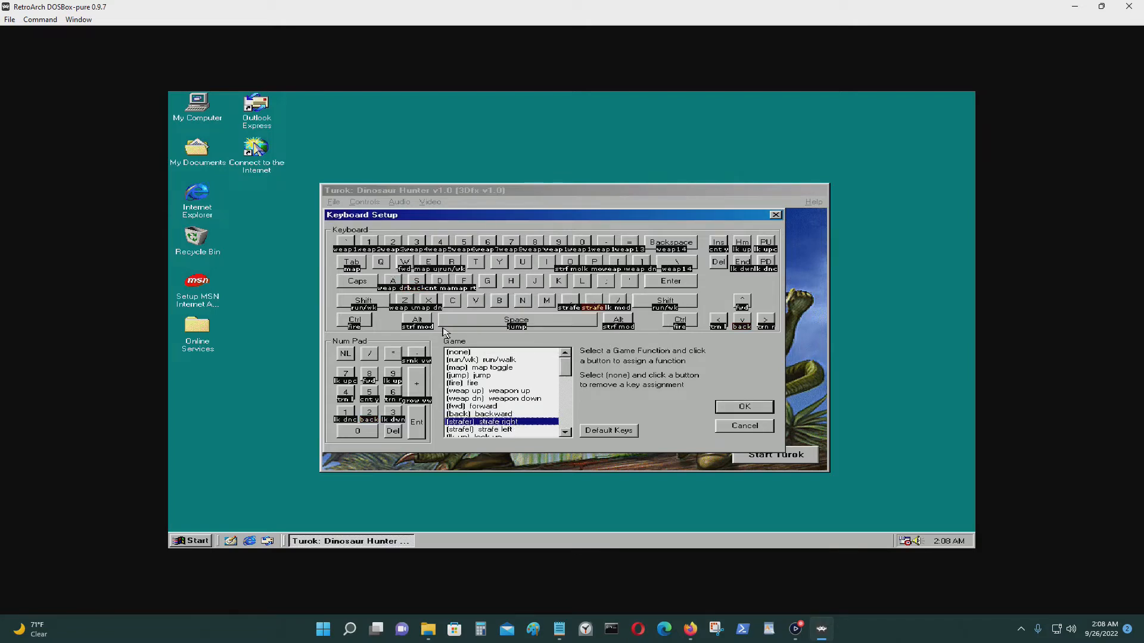
{"action": "left_click", "coordinate": [438, 287]}
{"action": "left_click", "coordinate": [537, 341]}
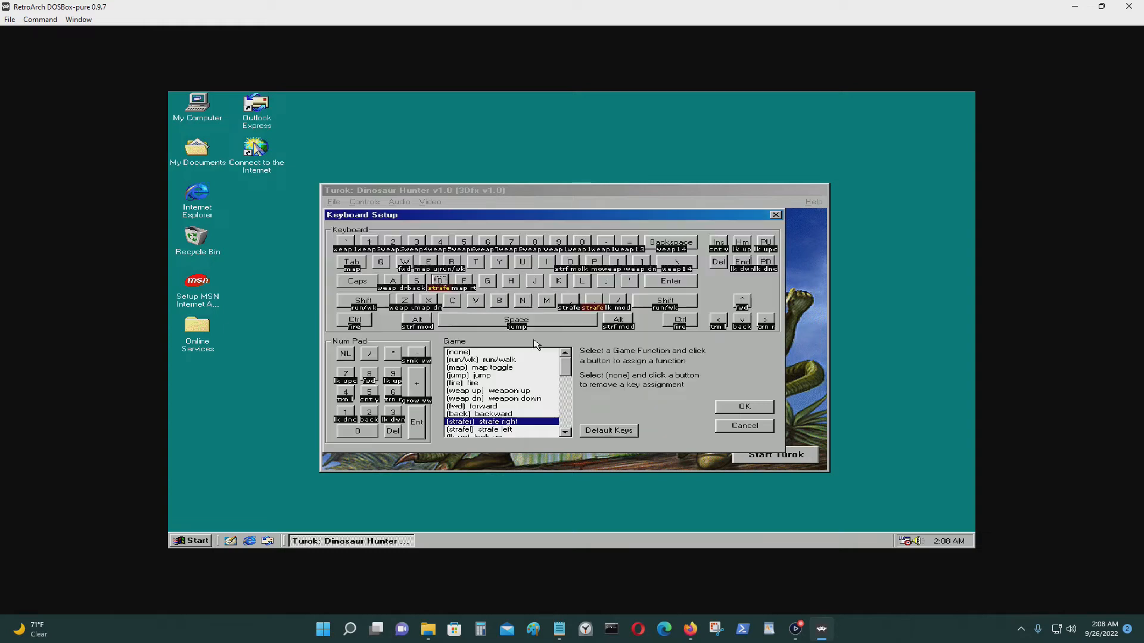
{"action": "left_click", "coordinate": [506, 429]}
{"action": "left_click", "coordinate": [392, 281]}
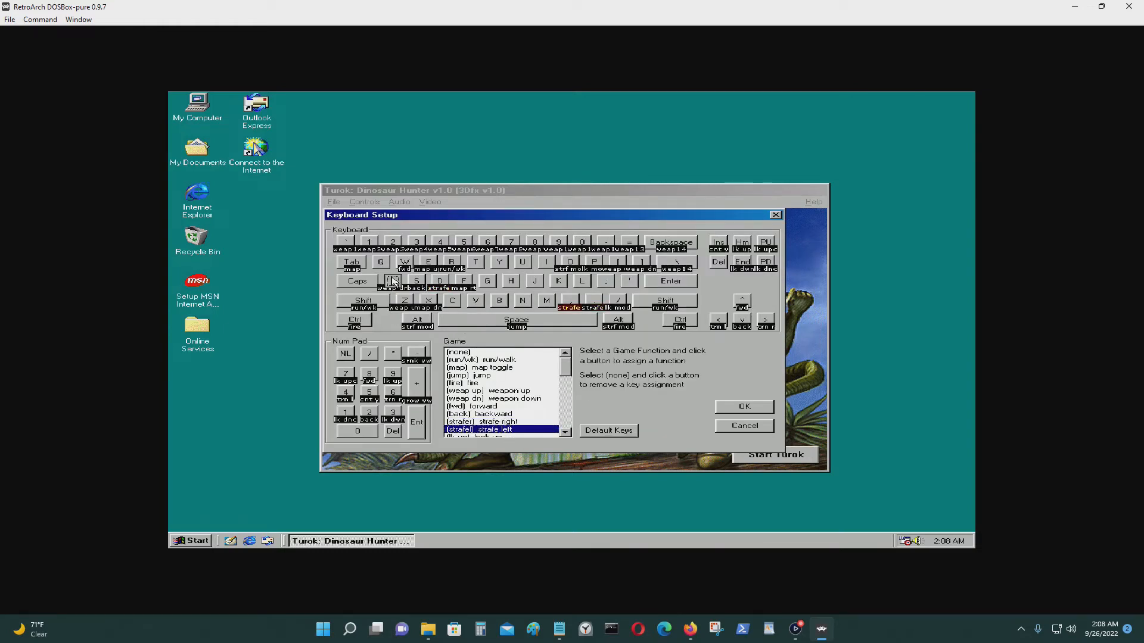
{"action": "left_click", "coordinate": [544, 338]}
{"action": "left_click", "coordinate": [752, 408]}
{"action": "left_click", "coordinate": [770, 453]}
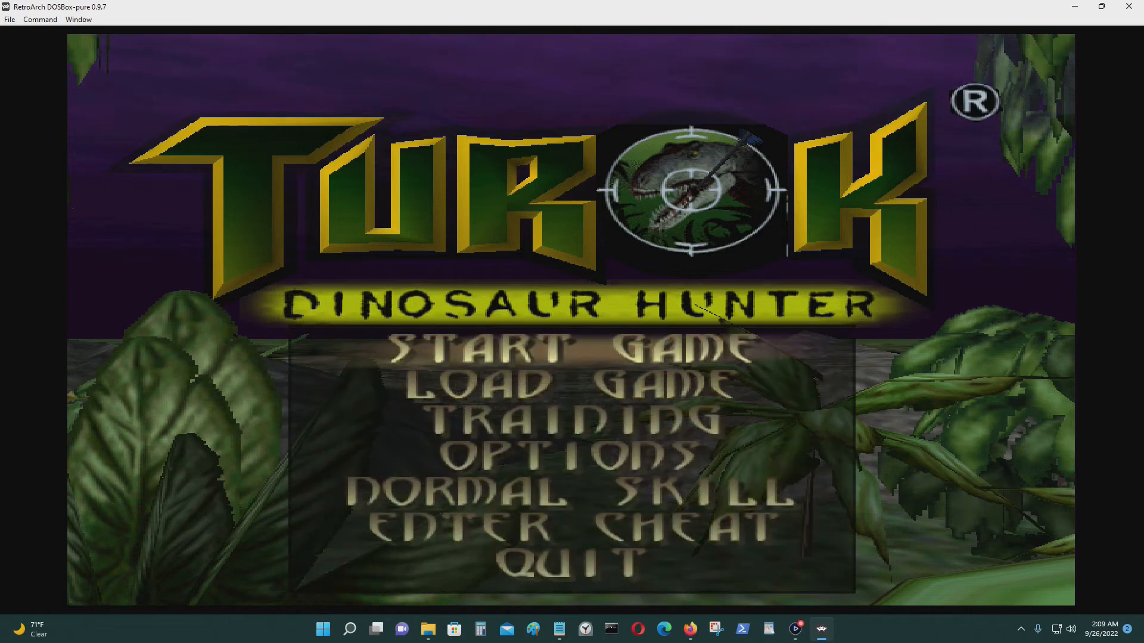
Answer No to the Quit to Windows prompt and start a new game of Turok.
{"action": "key", "text": "Escape"}
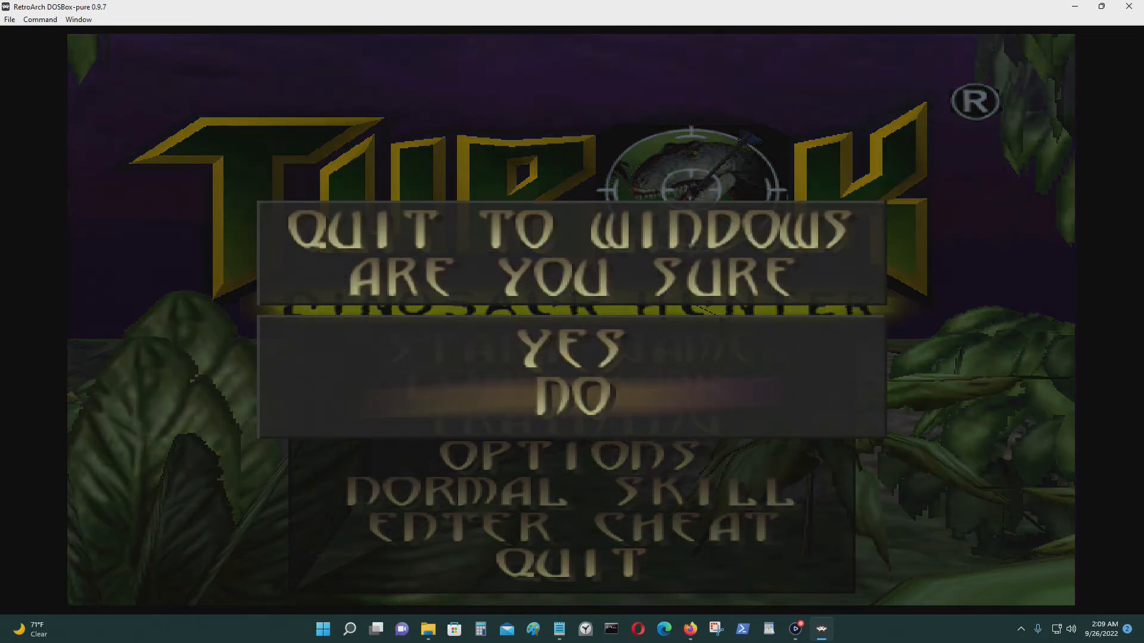
{"action": "key", "text": "Return"}
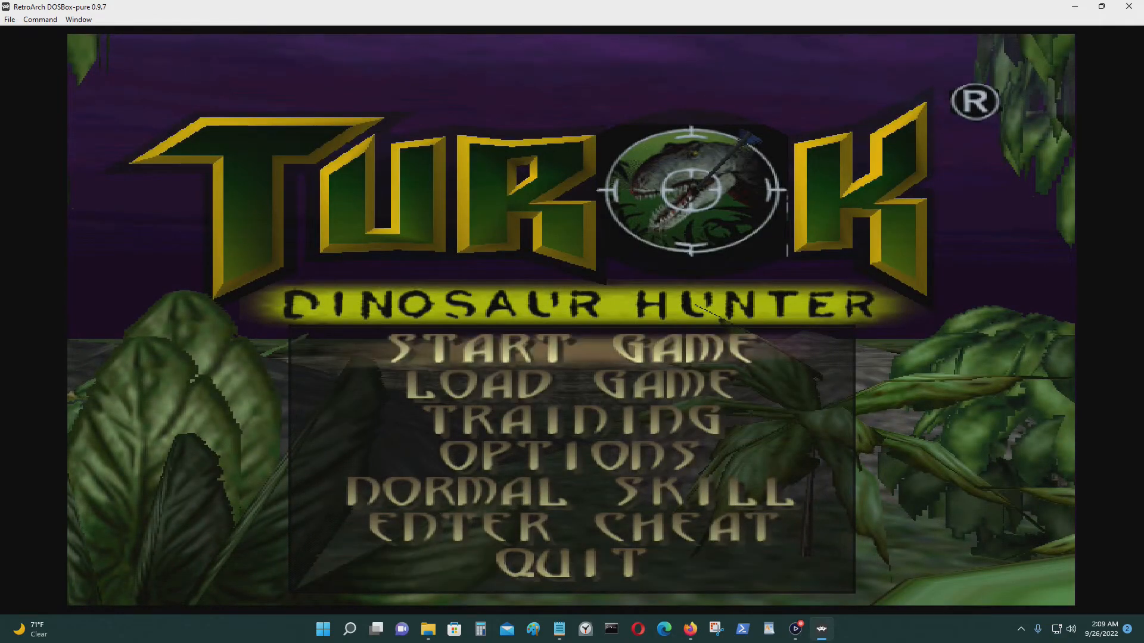
{"action": "key", "text": "Return"}
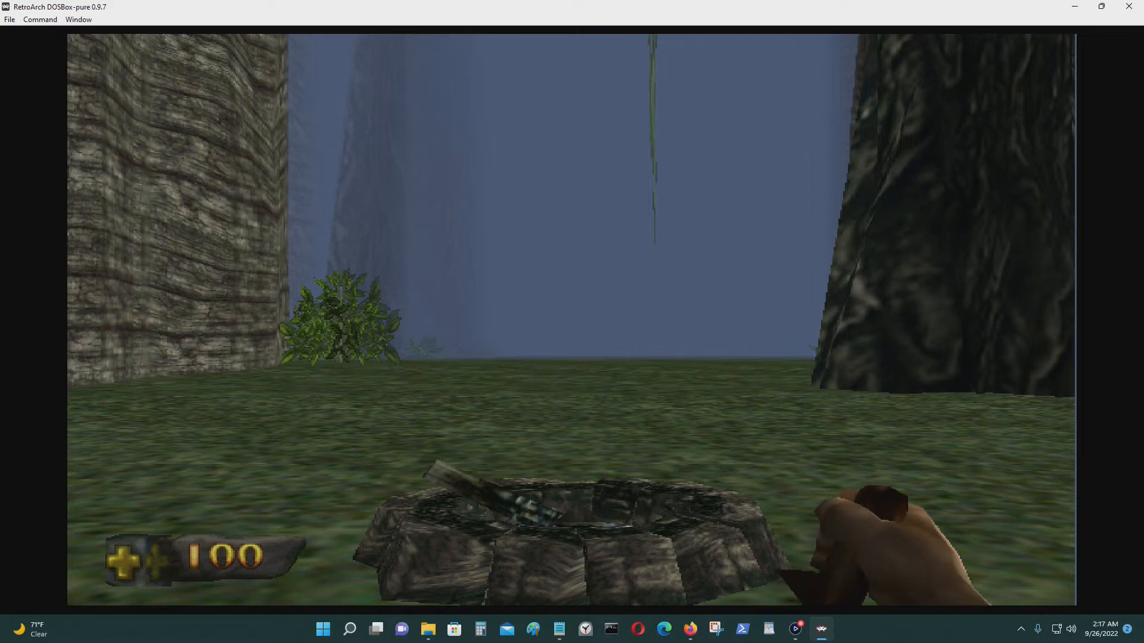
Cross the wooden bridge collecting pickups and climb the stone wall onto the grass.
{"action": "key", "text": "Scroll_Lock"}
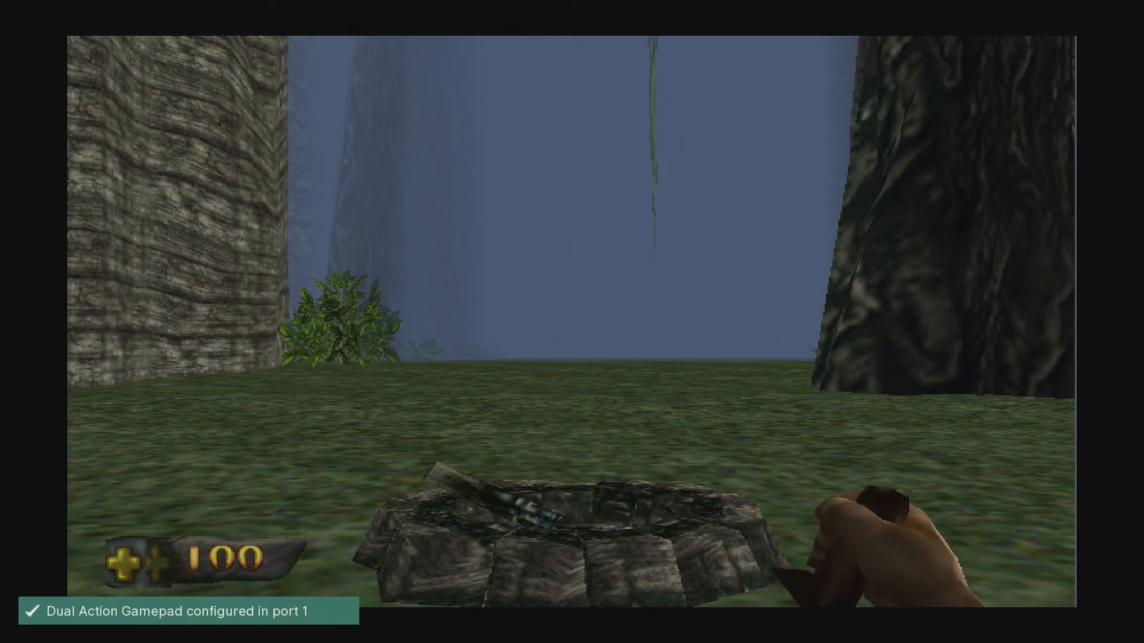
{"action": "key", "text": "Scroll_Lock"}
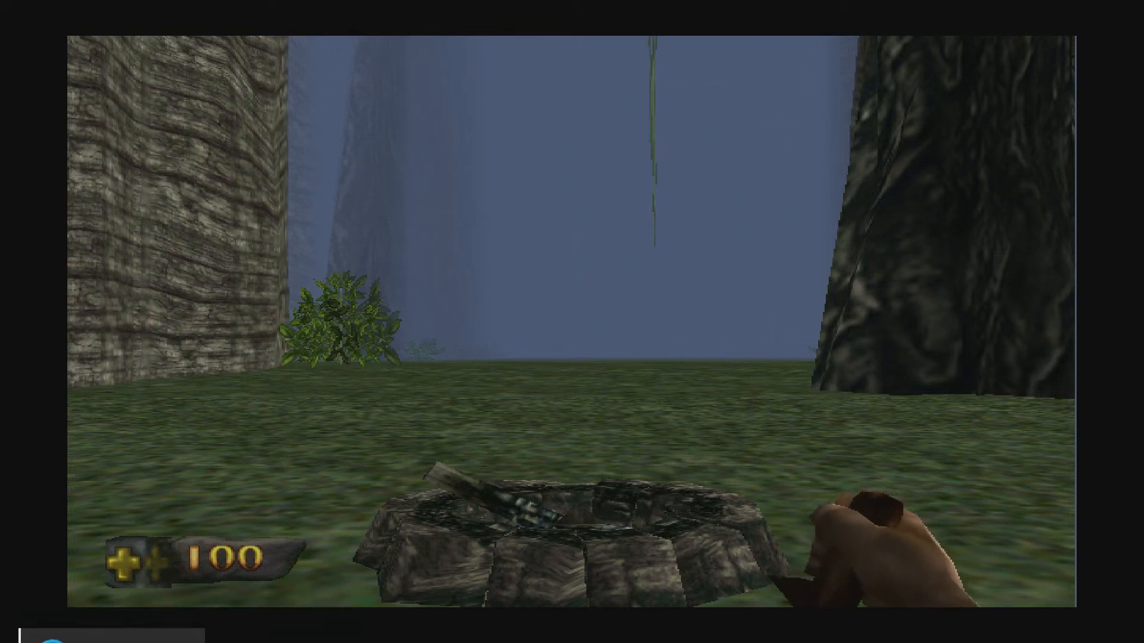
{"action": "key", "text": "w"}
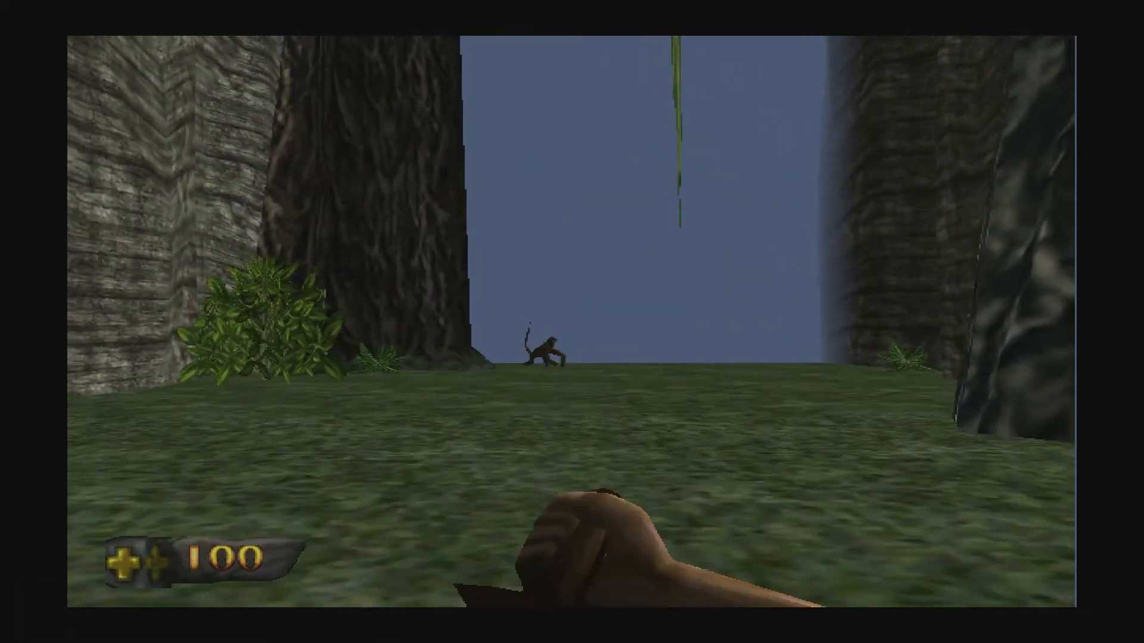
{"action": "key", "text": "w"}
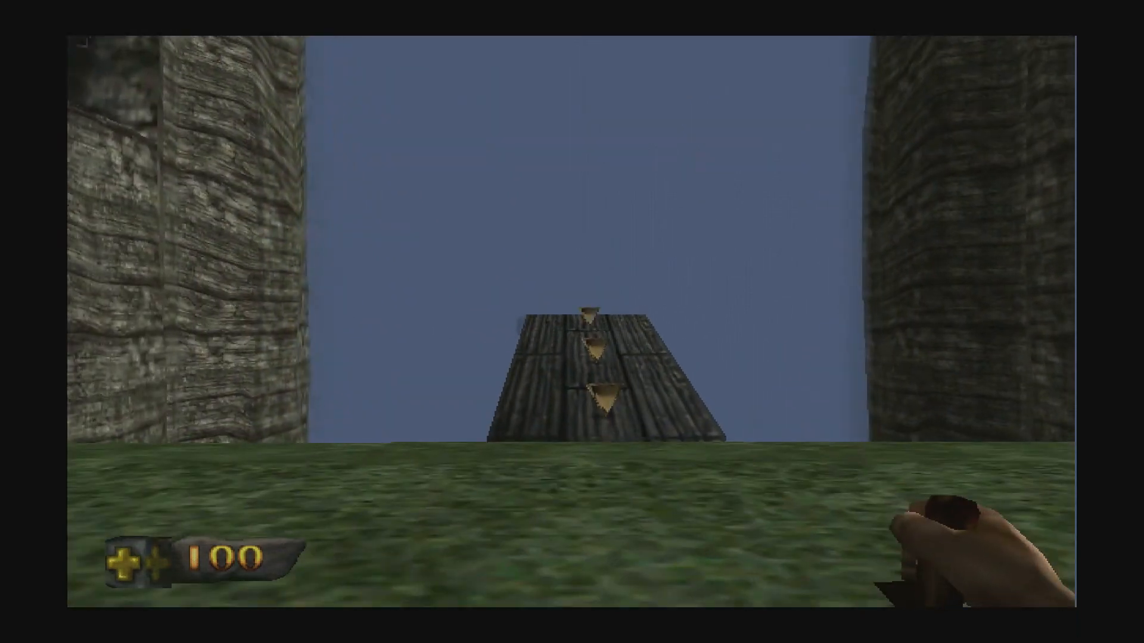
{"action": "key", "text": "w"}
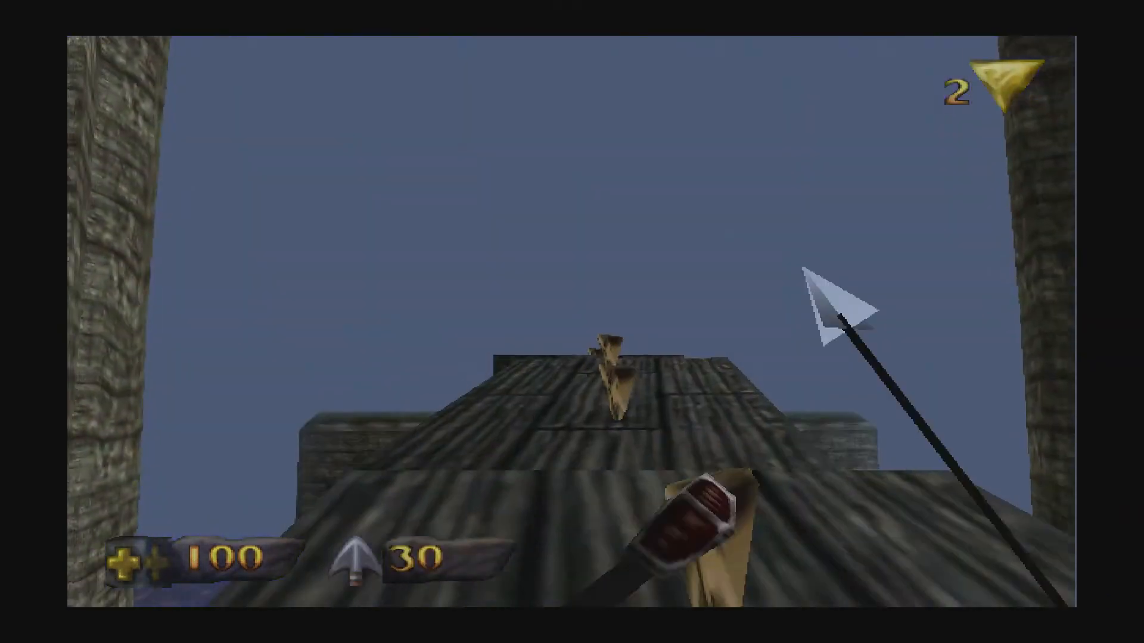
{"action": "key", "text": "w"}
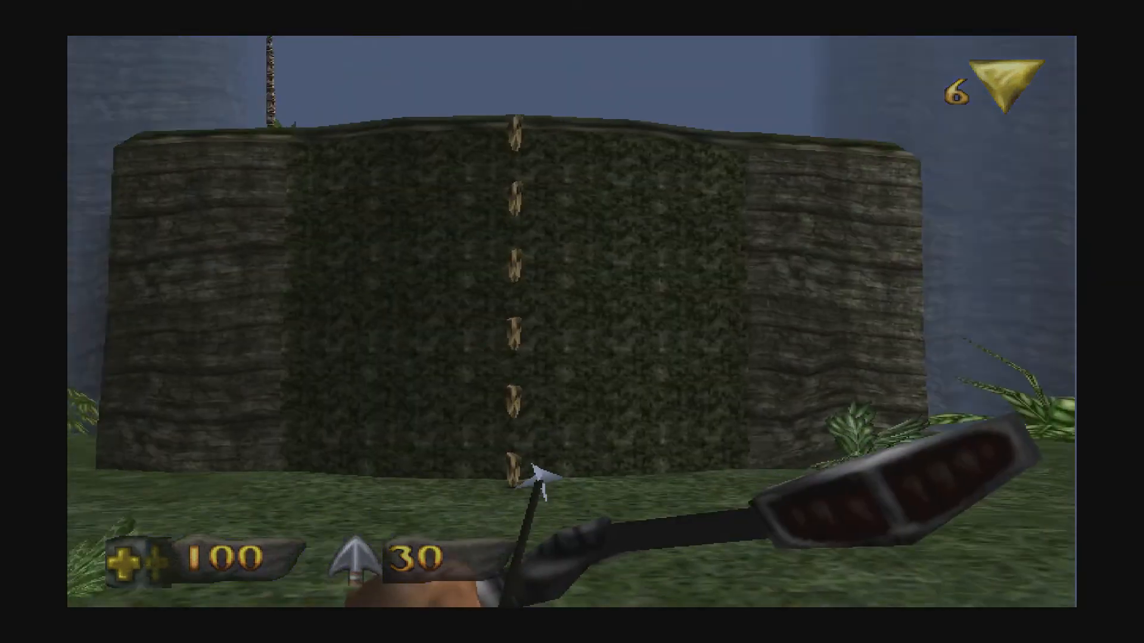
{"action": "key", "text": "w"}
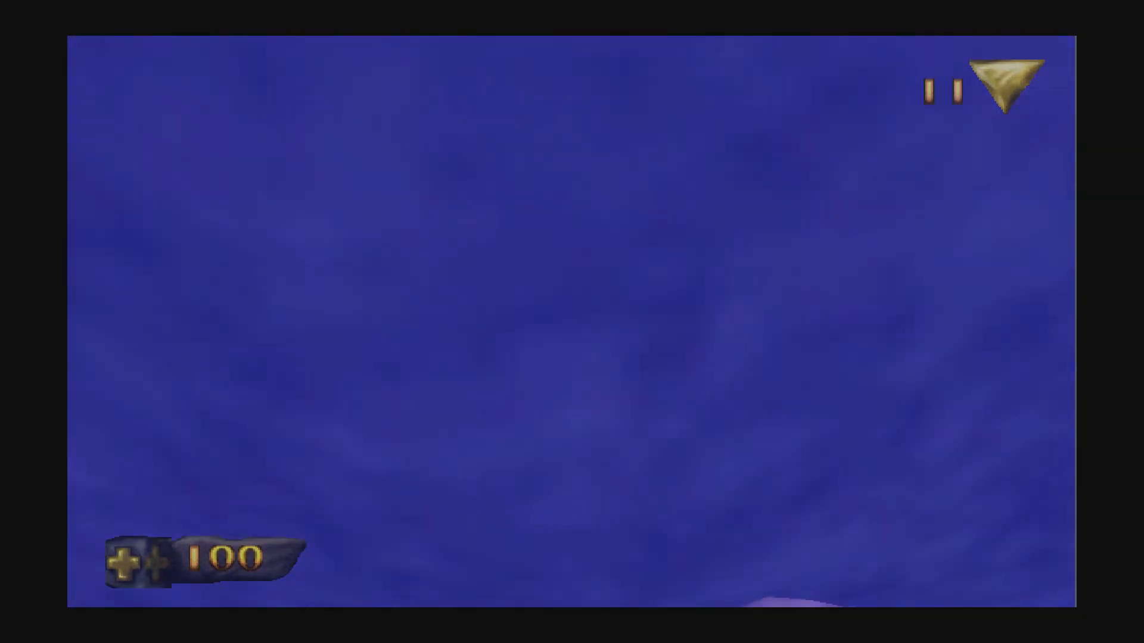
{"action": "key", "text": "w"}
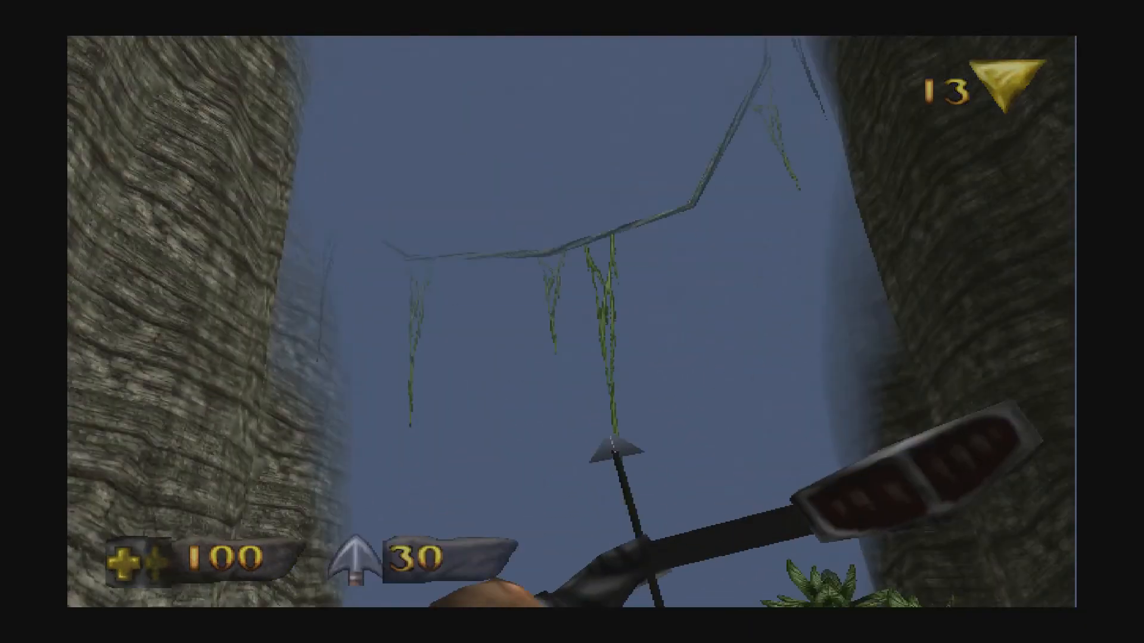
{"action": "key", "text": "w"}
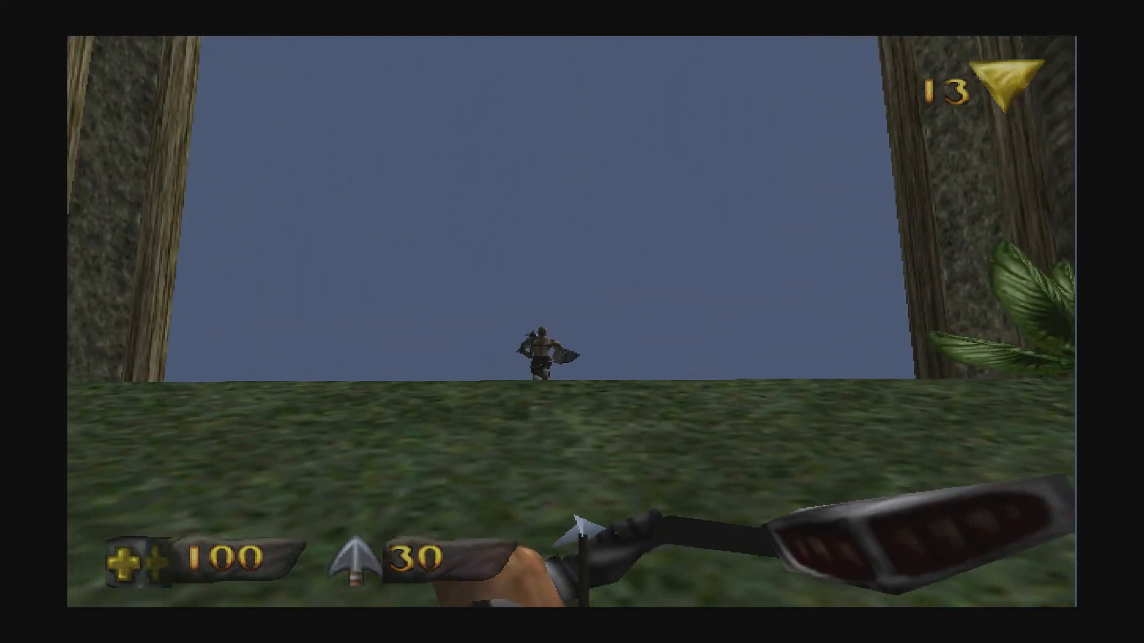
Shoot the shielded enemy, reach the stone platform, then release Game Focus with Scroll Lock.
{"action": "left_click", "coordinate": [572, 322]}
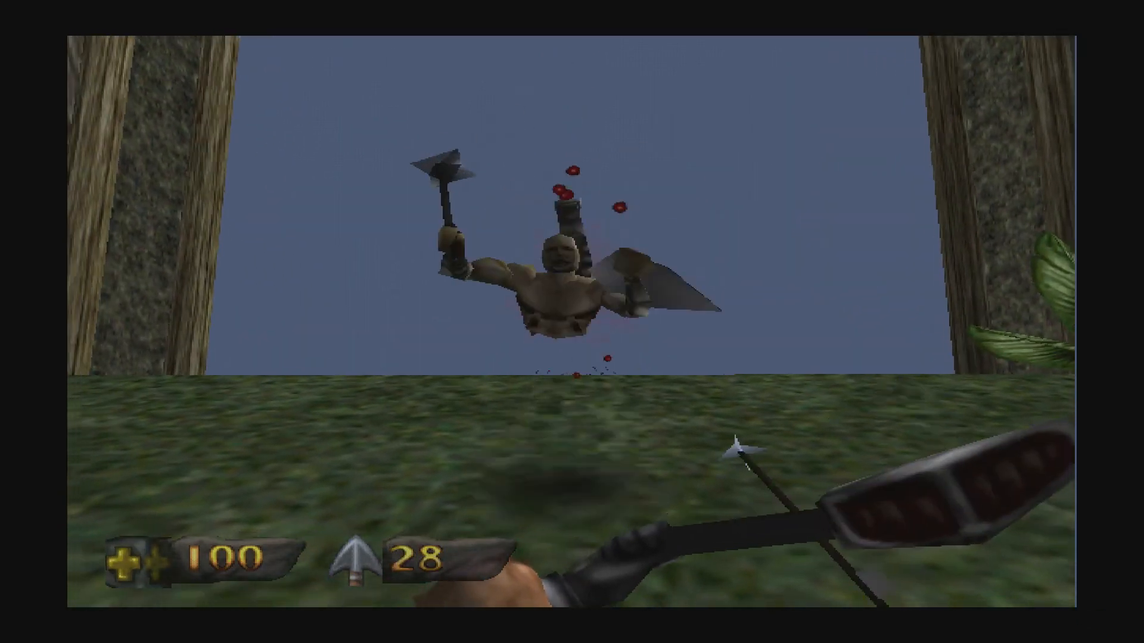
{"action": "key", "text": "w"}
{"action": "key", "text": "w"}
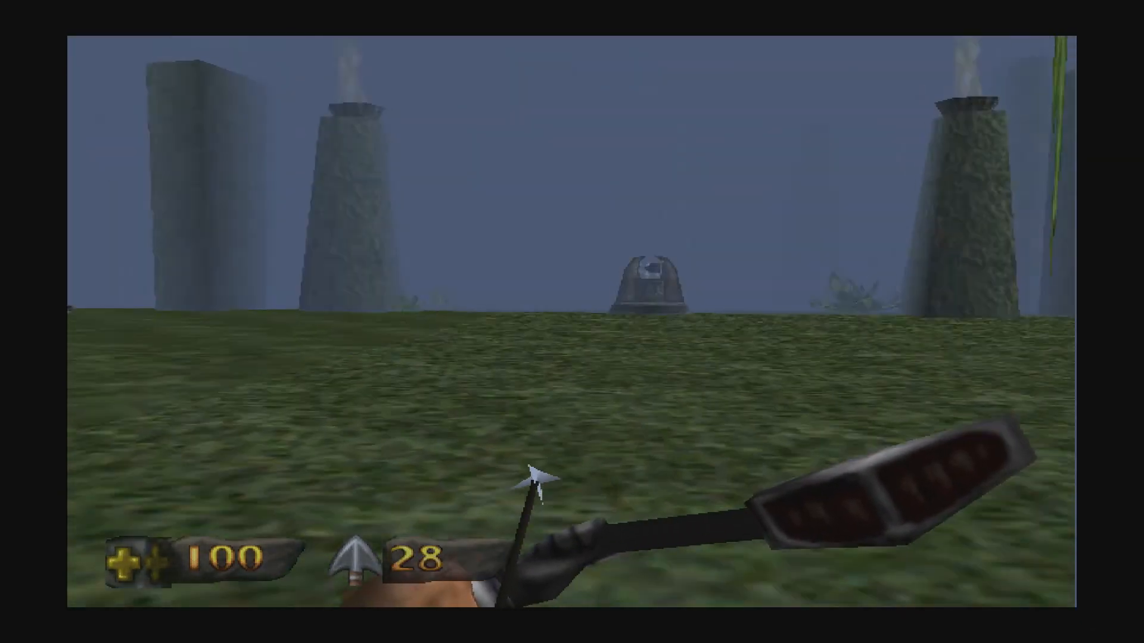
{"action": "key", "text": "w"}
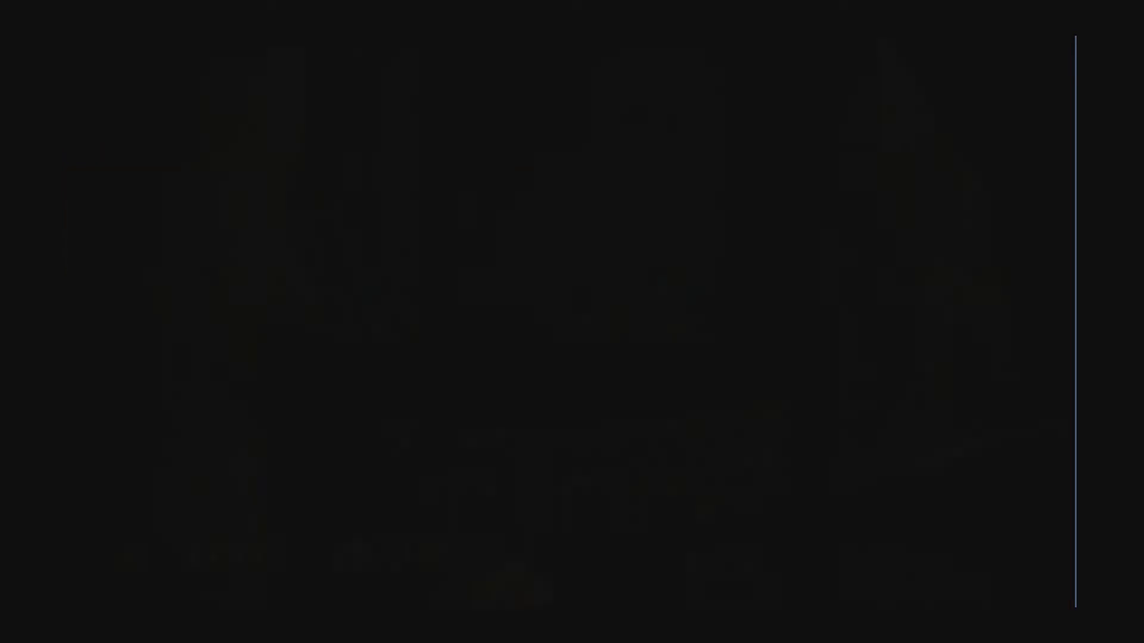
{"action": "key", "text": "w"}
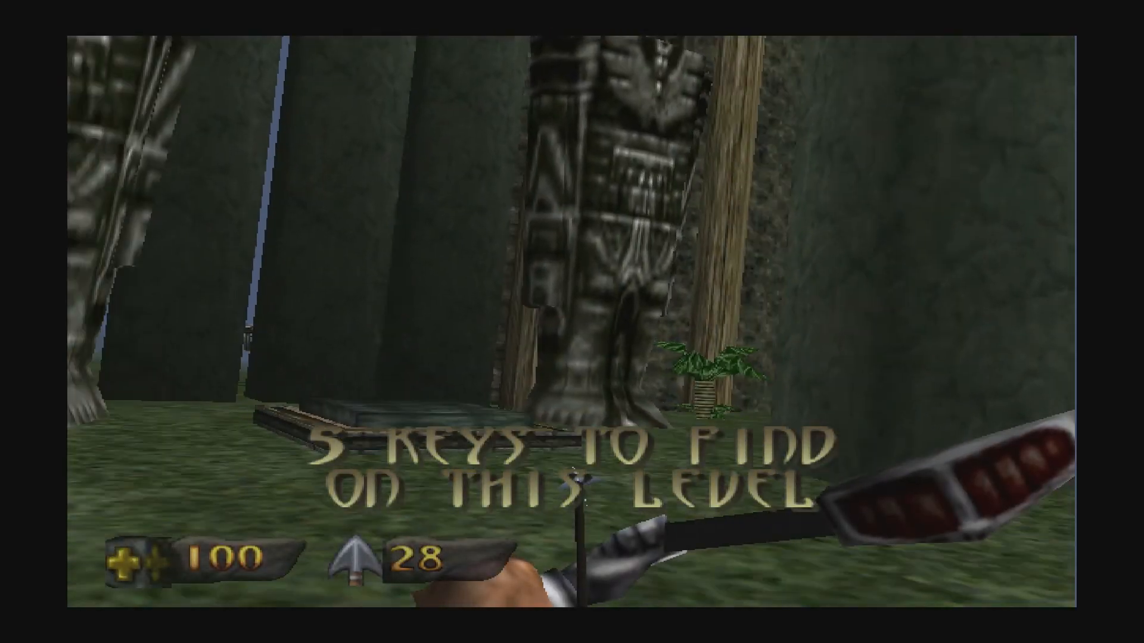
{"action": "key", "text": "w"}
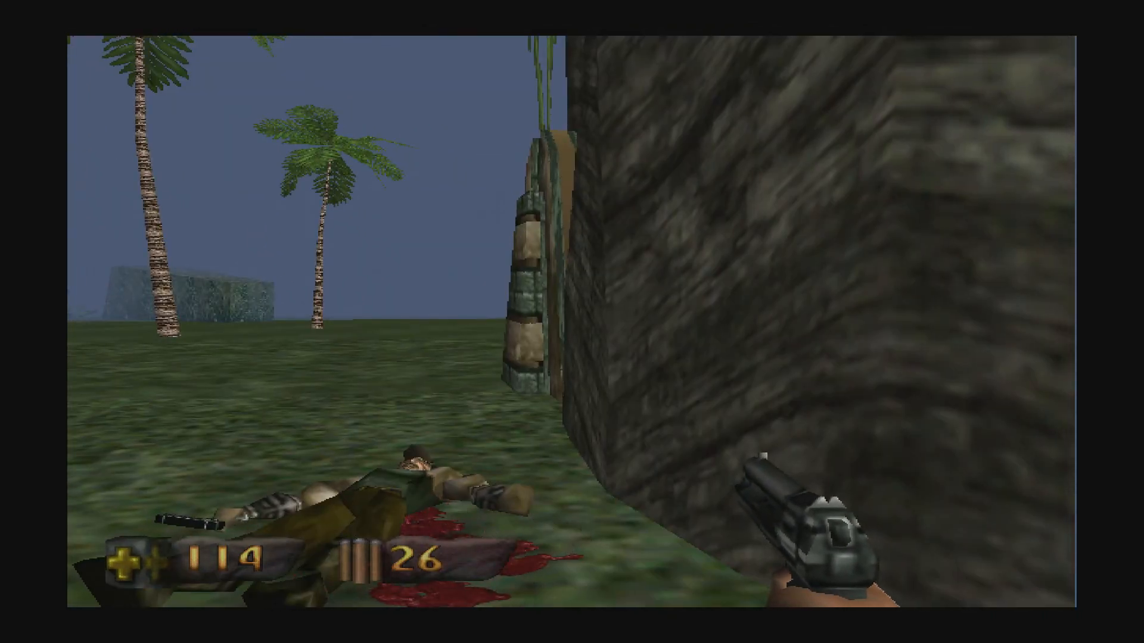
{"action": "key", "text": "Scroll_Lock"}
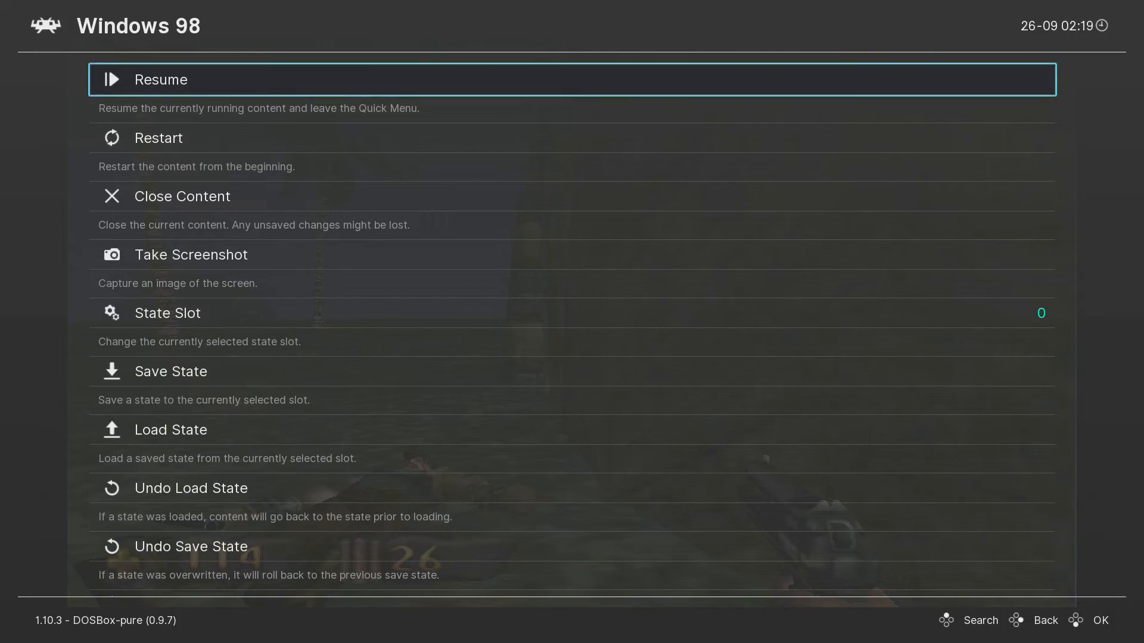
Close Turok via Close Content and open Virtua-Cop-2_Win_EN from the Windows 98 playlist.
{"action": "key", "text": "Down"}
{"action": "key", "text": "Down"}
{"action": "key", "text": "Return"}
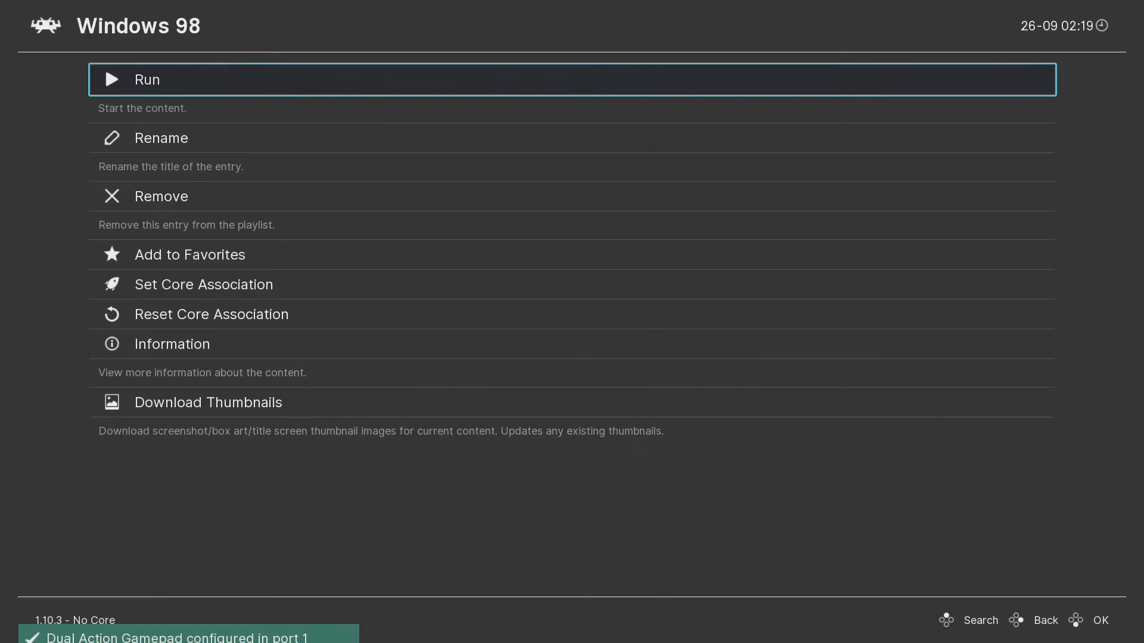
{"action": "key", "text": "BackSpace"}
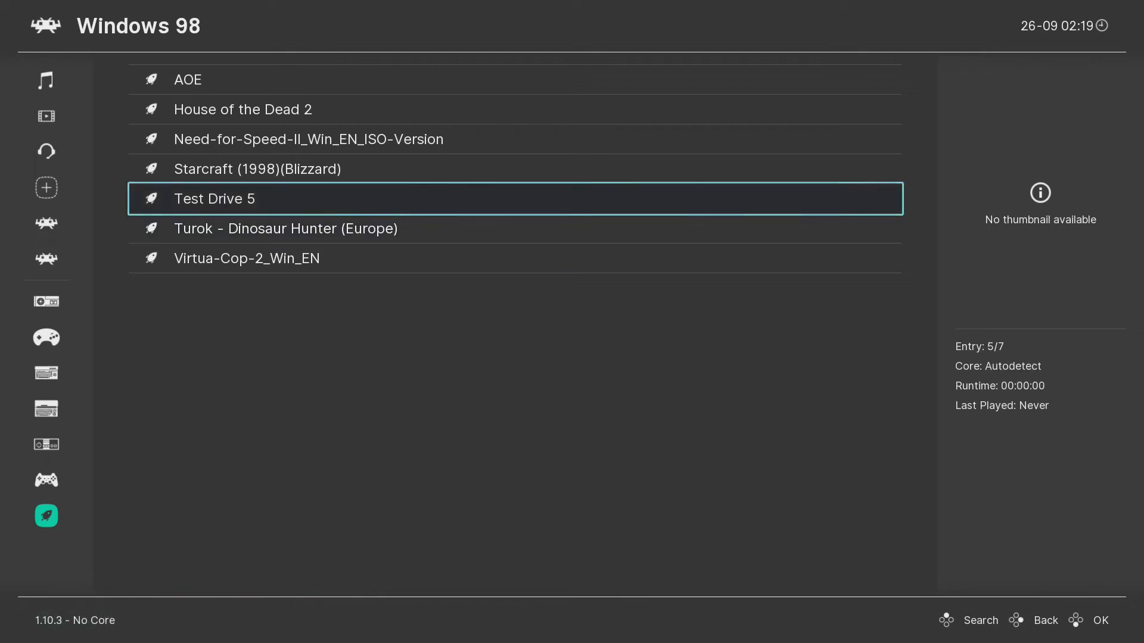
{"action": "key", "text": "Down"}
{"action": "key", "text": "Down"}
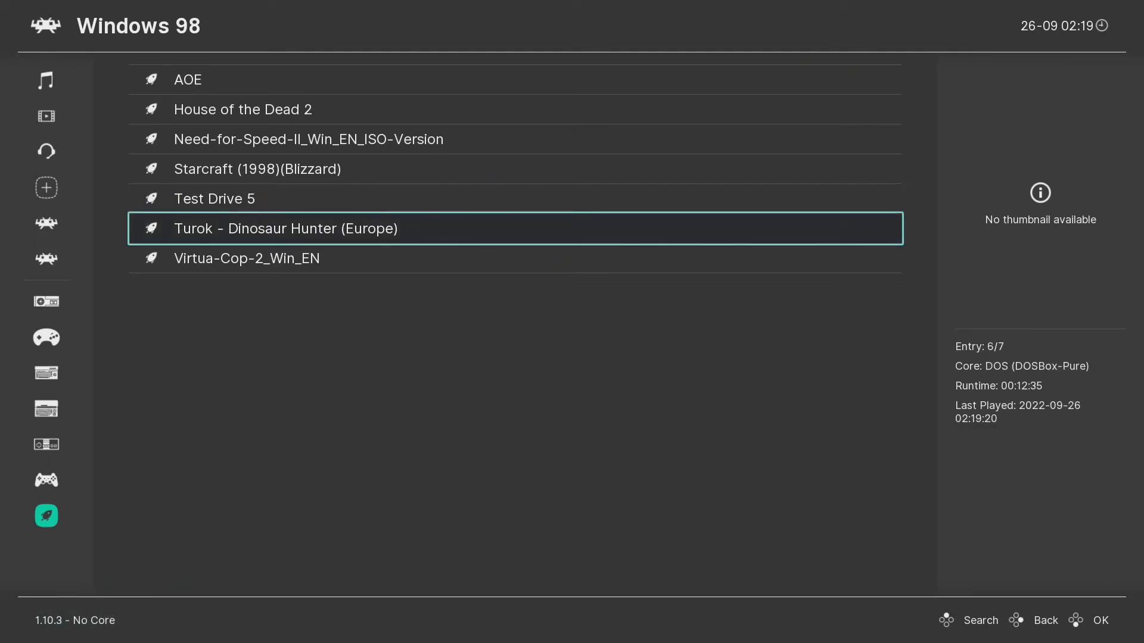
{"action": "key", "text": "Return"}
{"action": "key", "text": "Return"}
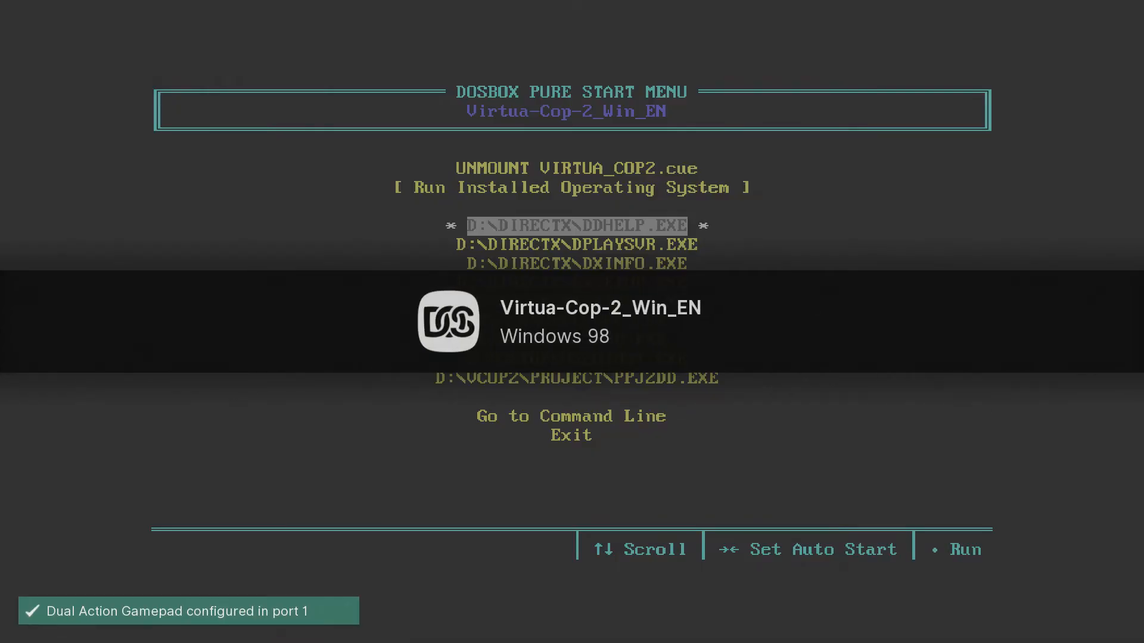
Select Run Installed Operating System to boot Windows 98 with Virtua Cop 2 mounted.
{"action": "key", "text": "Up"}
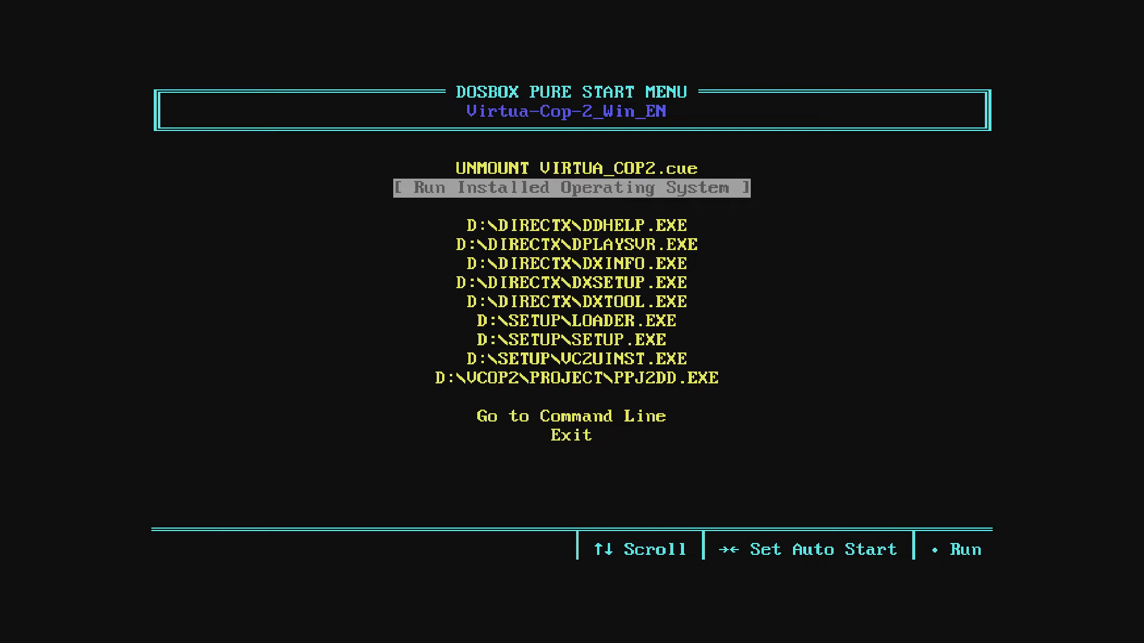
{"action": "key", "text": "Return"}
{"action": "key", "text": "Return"}
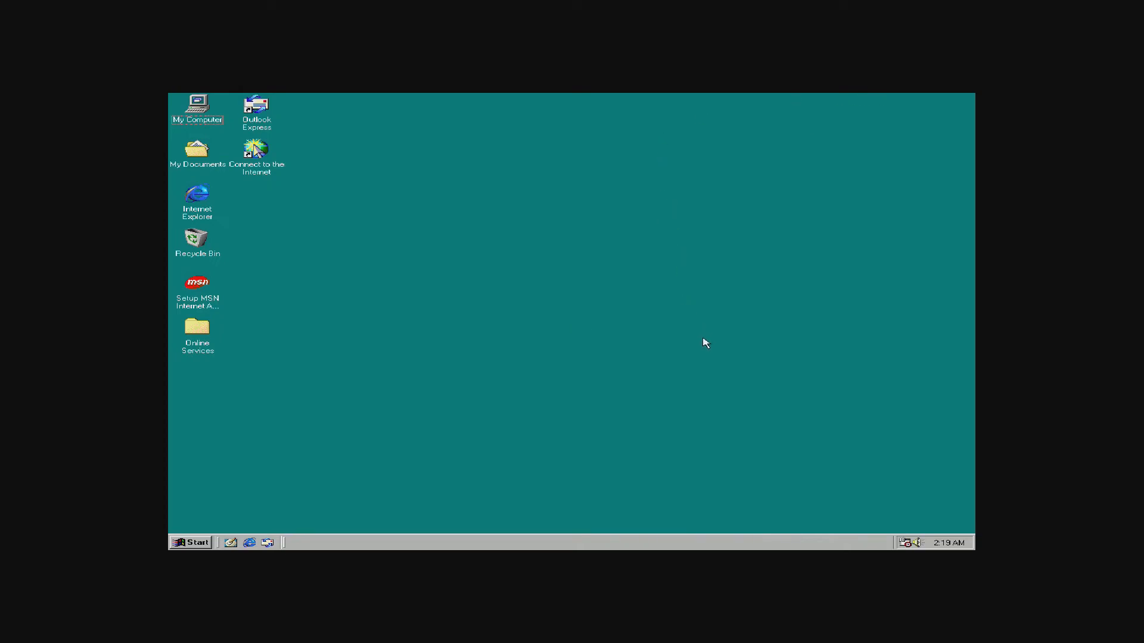
Launch the Virtua Cop 2 setup from My Computer and choose Install on the welcome screen.
{"action": "double_click", "coordinate": [208, 121]}
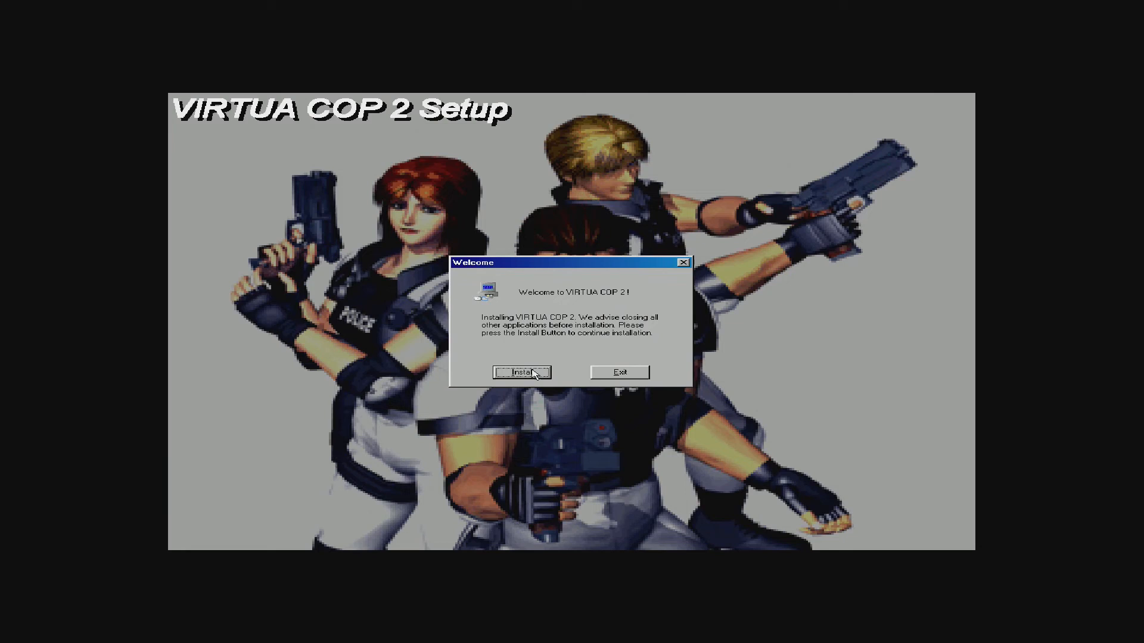
{"action": "left_click", "coordinate": [534, 373]}
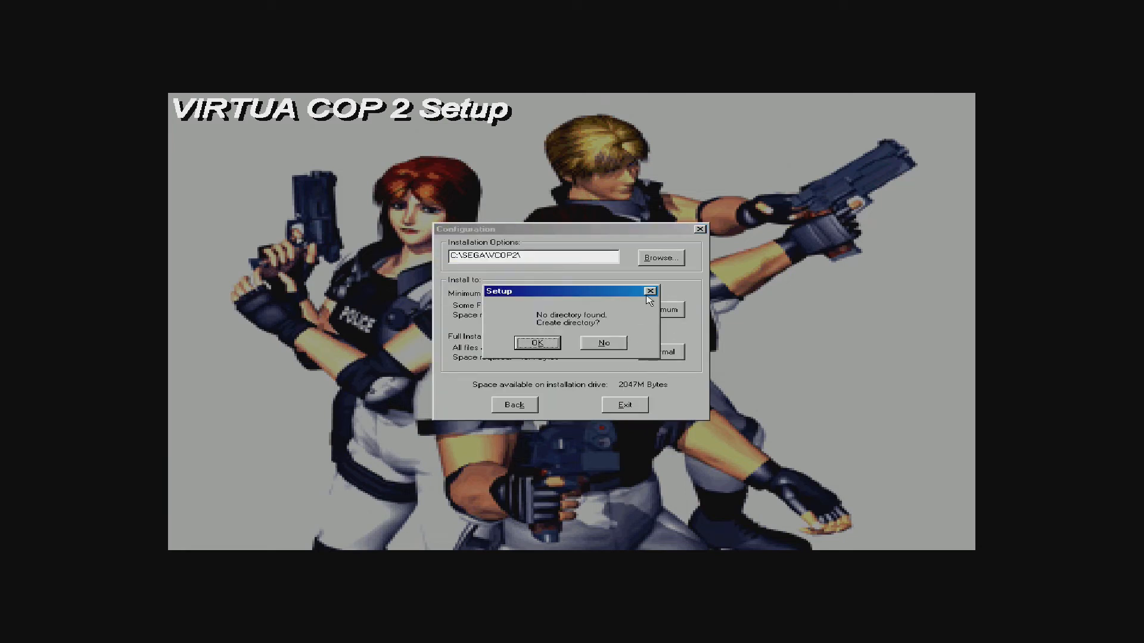
Create the C:\SEGA\VCOP2\ folder, install DirectX 5, and launch Virtua Cop 2 with Play.
{"action": "left_click", "coordinate": [547, 345]}
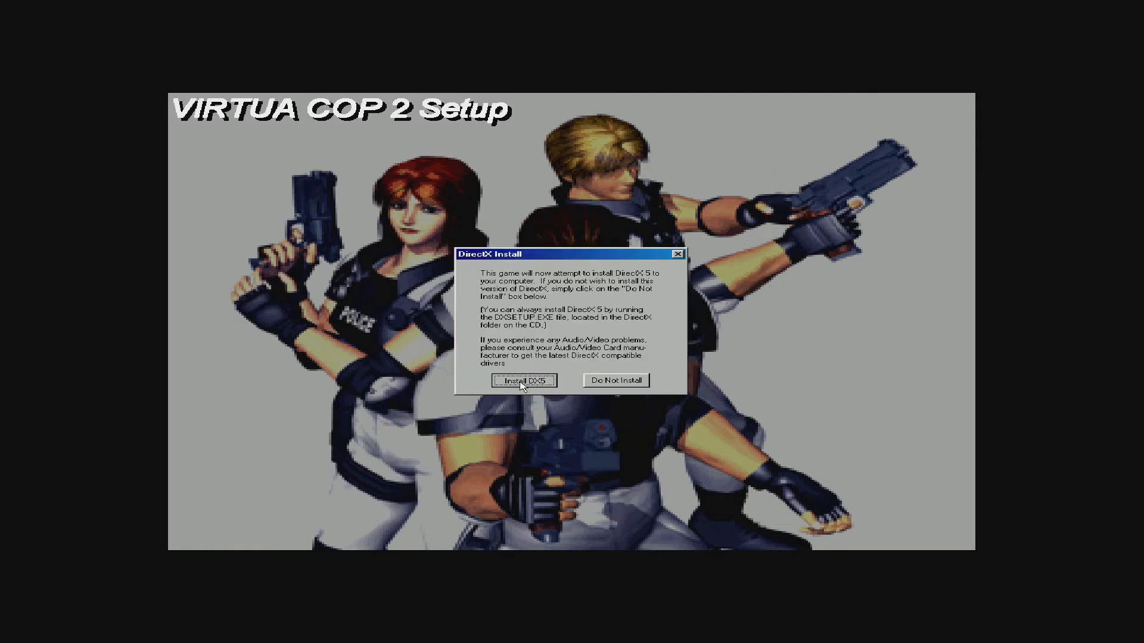
{"action": "left_click", "coordinate": [523, 381]}
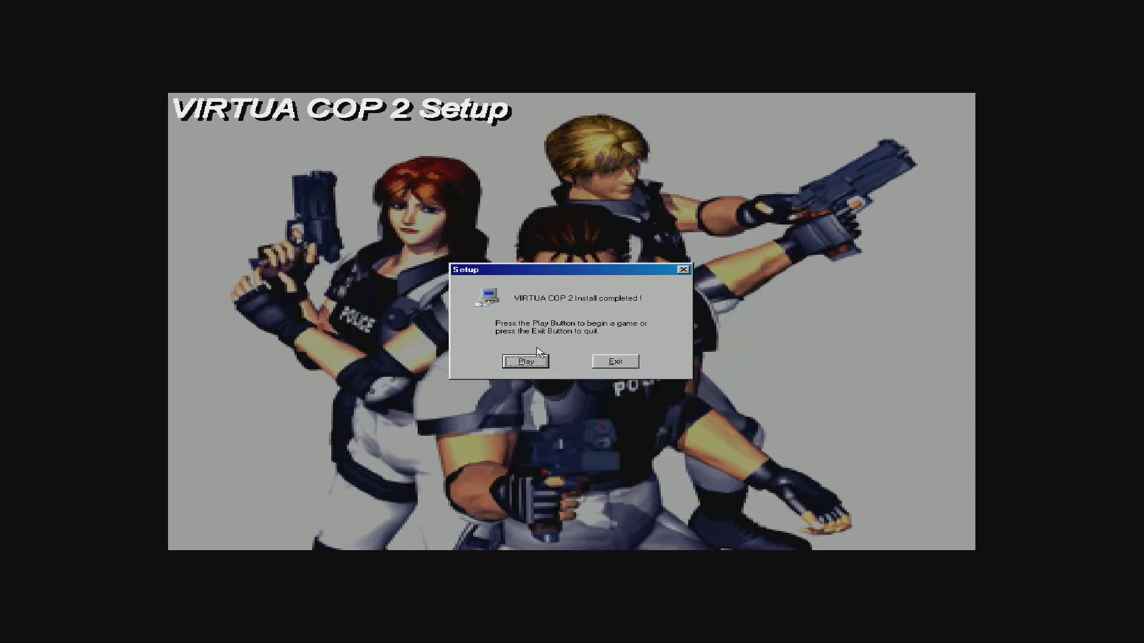
{"action": "left_click", "coordinate": [527, 361]}
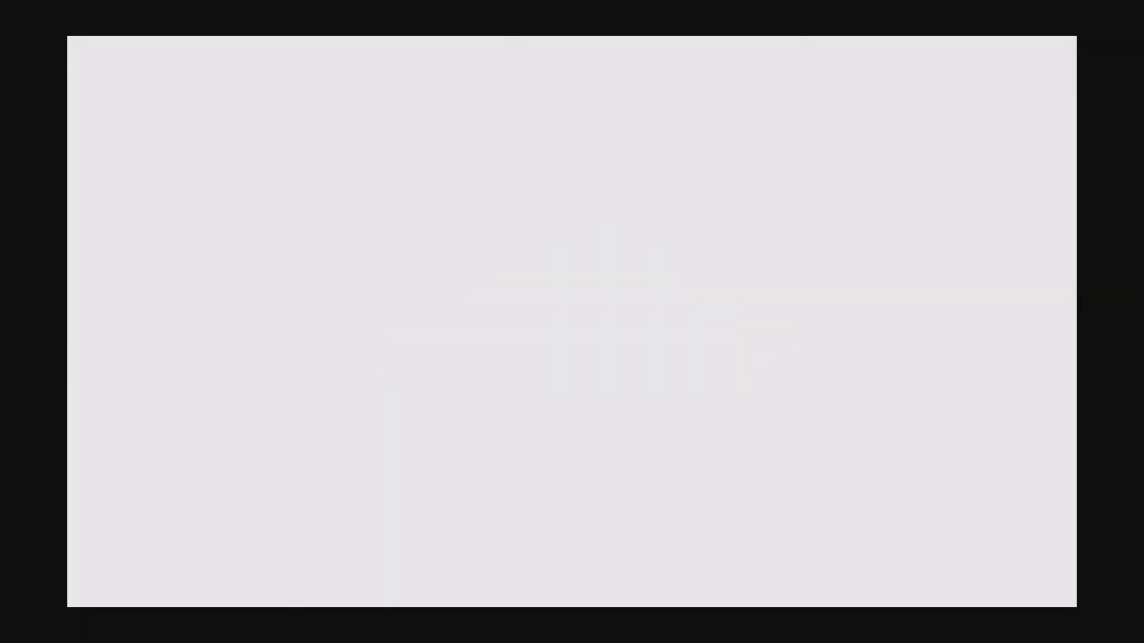
Skip the intro and title menu and start the game on BEGINNER difficulty.
{"action": "key", "text": "Return"}
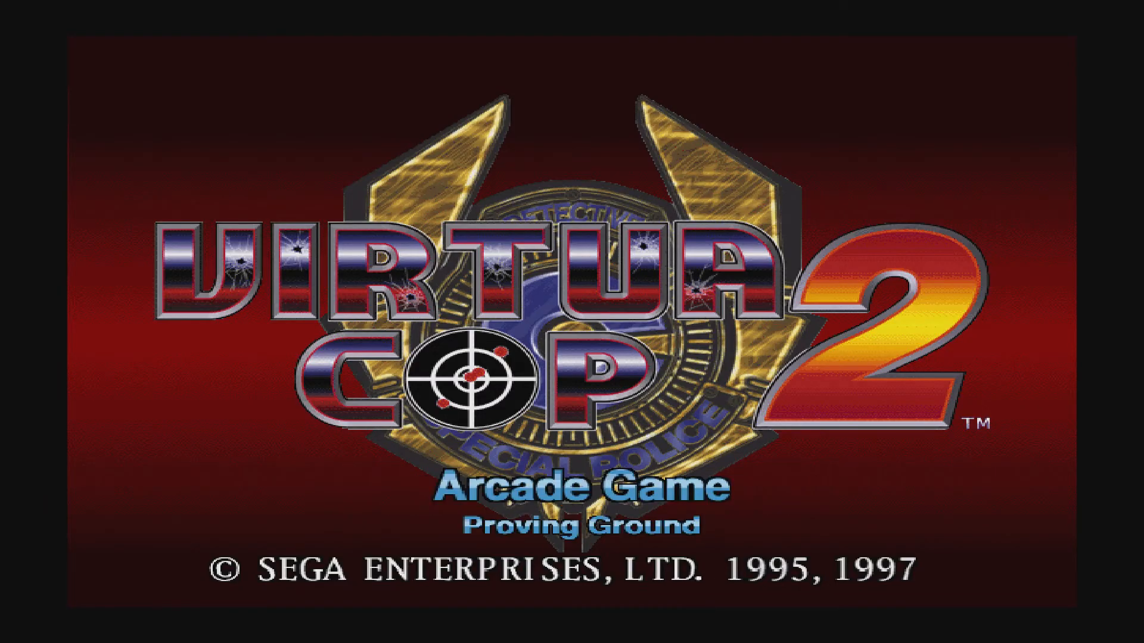
{"action": "key", "text": "Return"}
{"action": "left_click", "coordinate": [316, 290]}
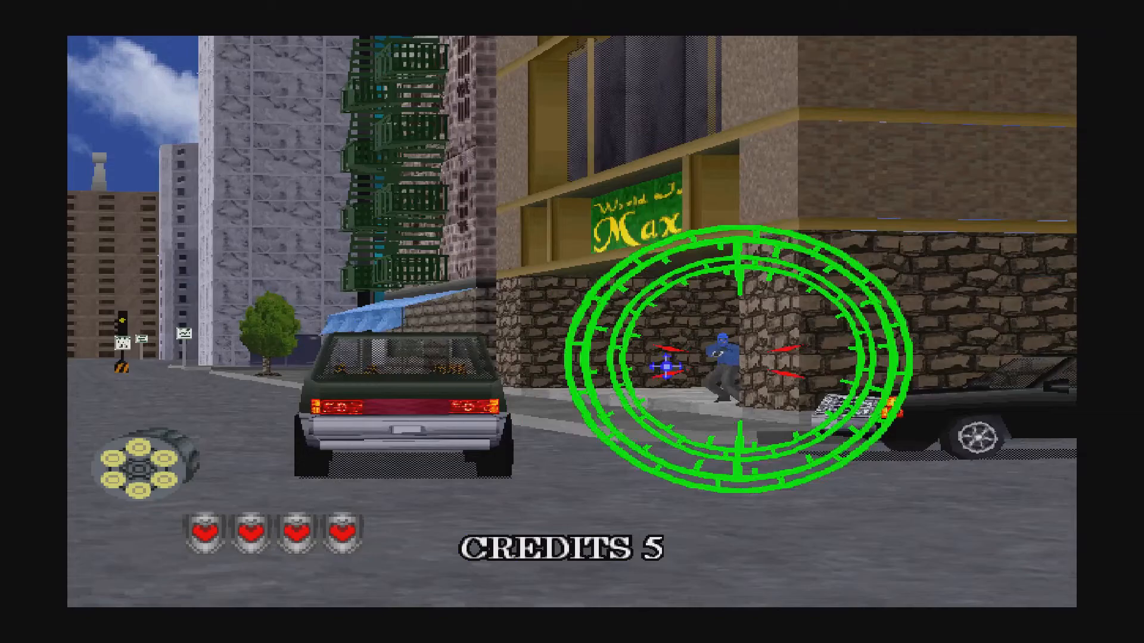
Shoot the street gunmen on left, right and down the street, reloading as needed.
{"action": "left_click", "coordinate": [695, 356]}
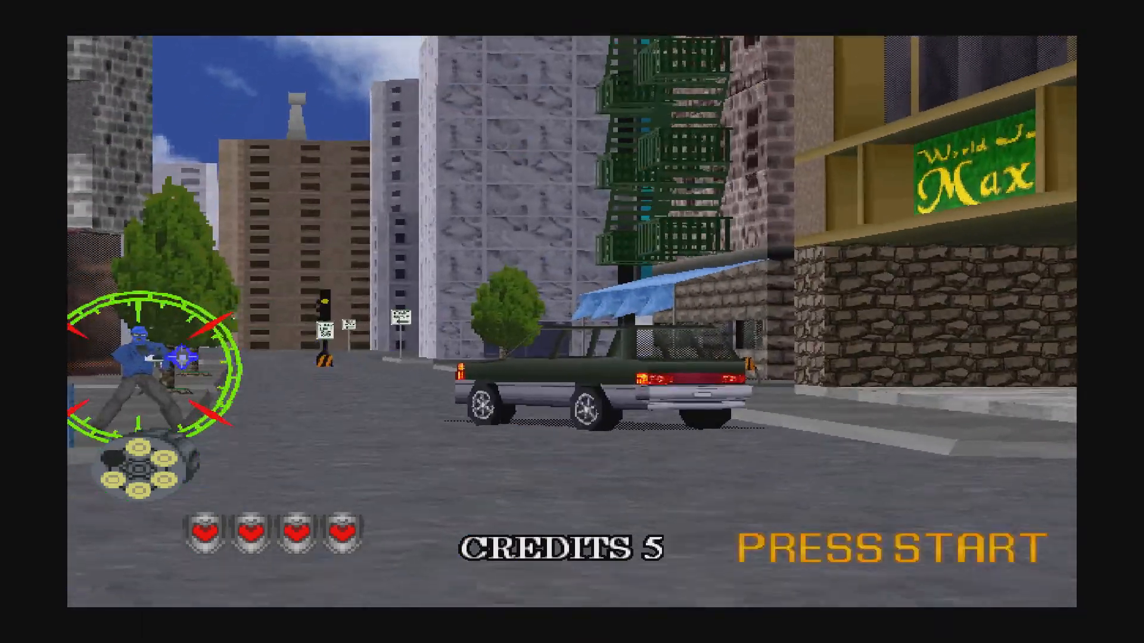
{"action": "left_click", "coordinate": [159, 378]}
{"action": "right_click", "coordinate": [441, 344]}
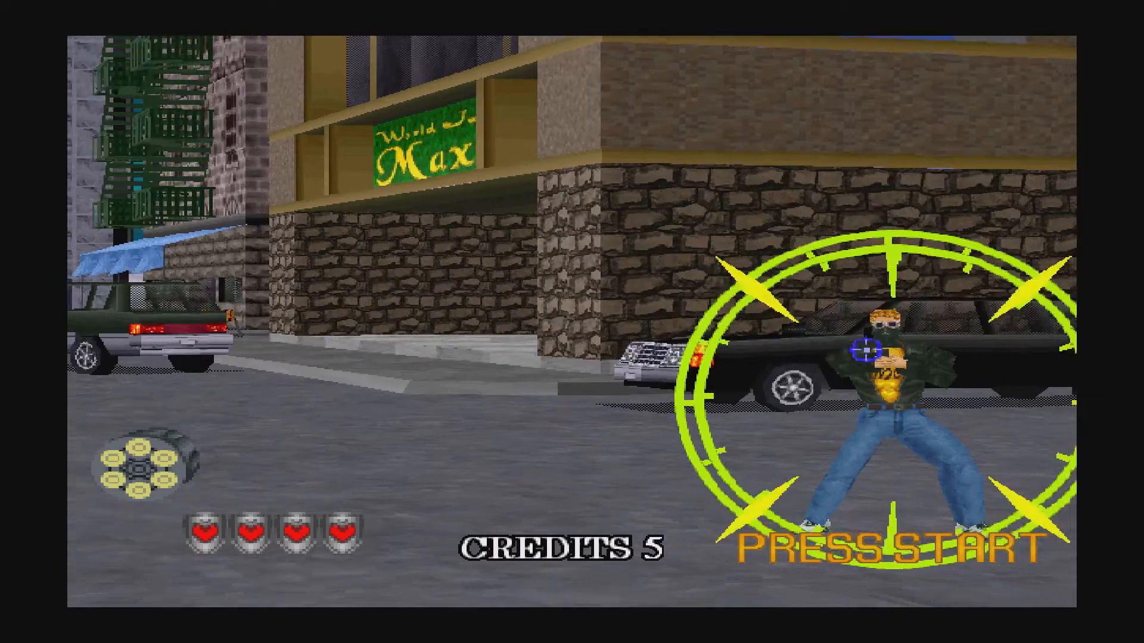
{"action": "left_click", "coordinate": [872, 353]}
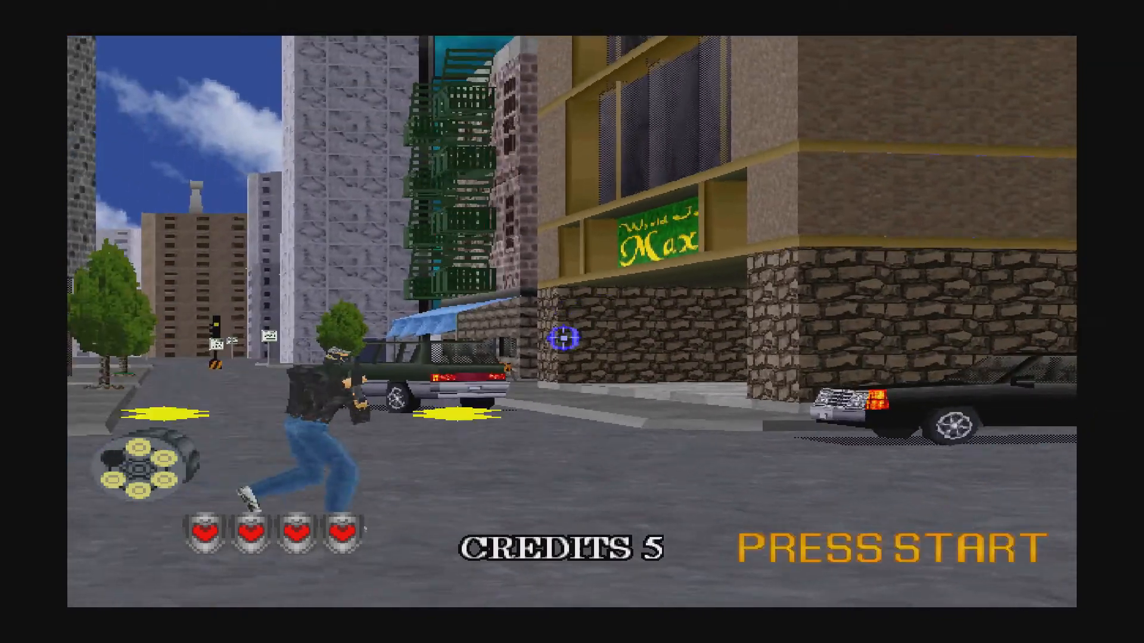
{"action": "left_click", "coordinate": [439, 393]}
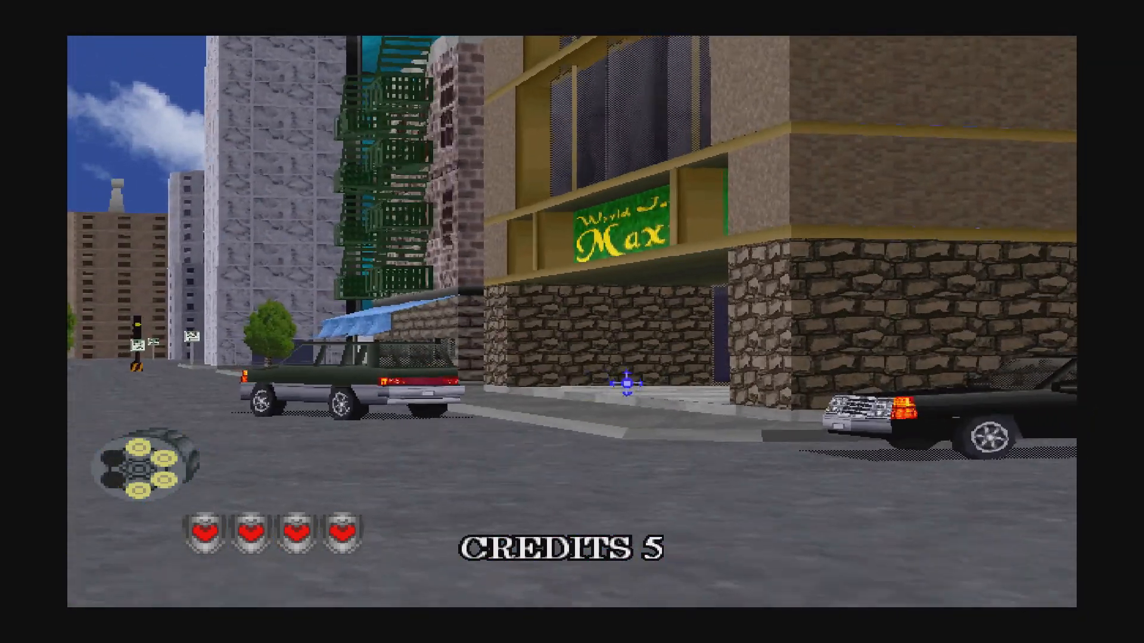
{"action": "right_click", "coordinate": [620, 381]}
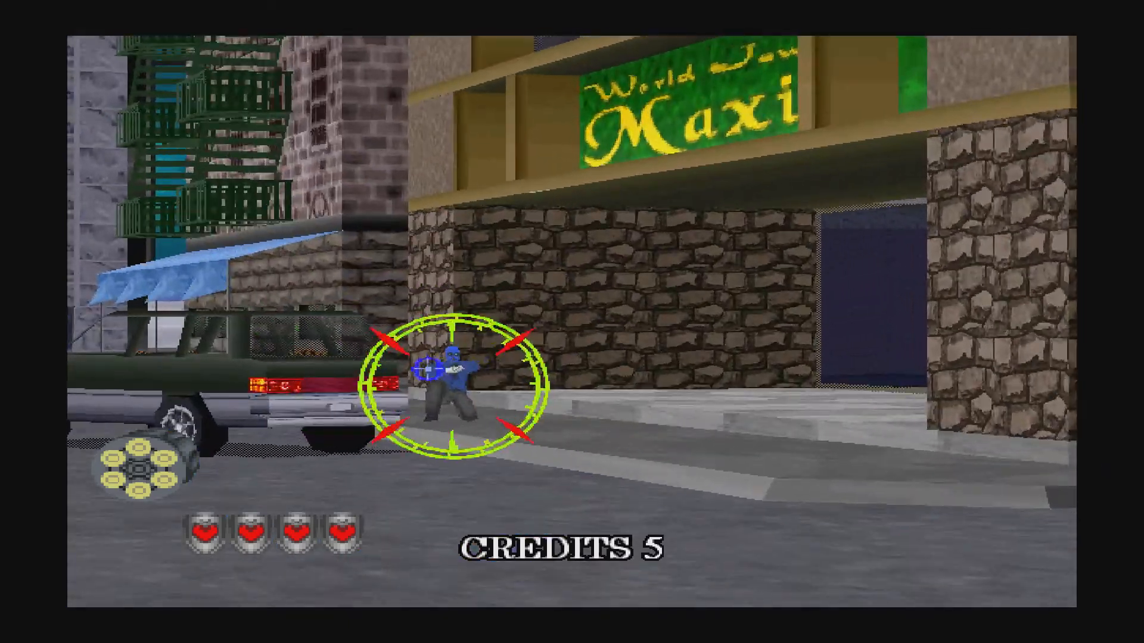
{"action": "left_click", "coordinate": [427, 369]}
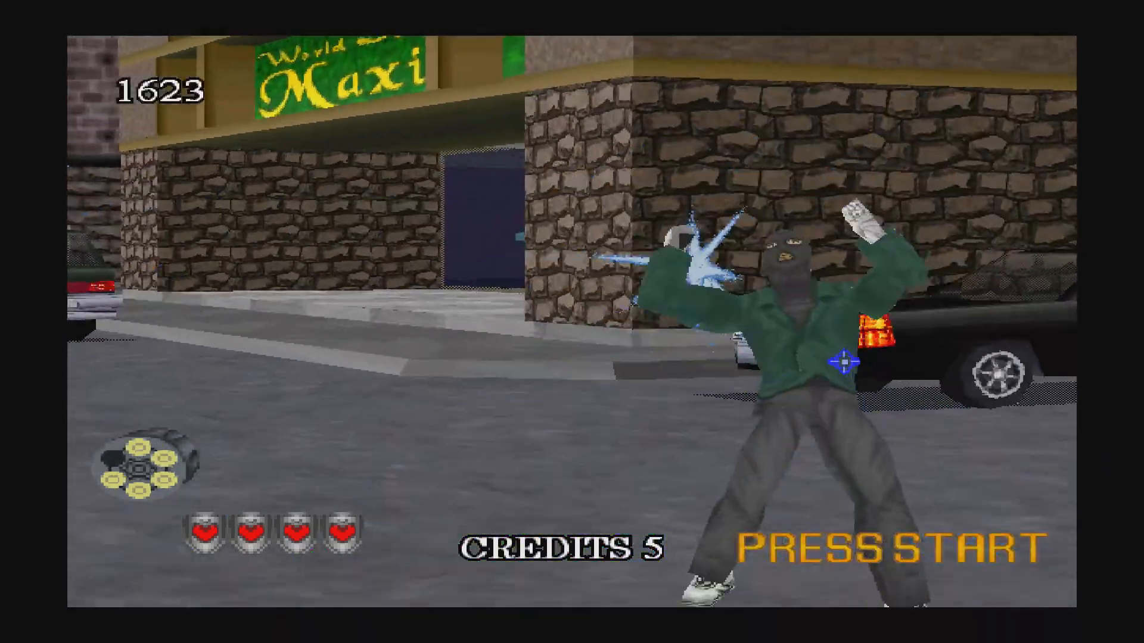
{"action": "right_click", "coordinate": [597, 344]}
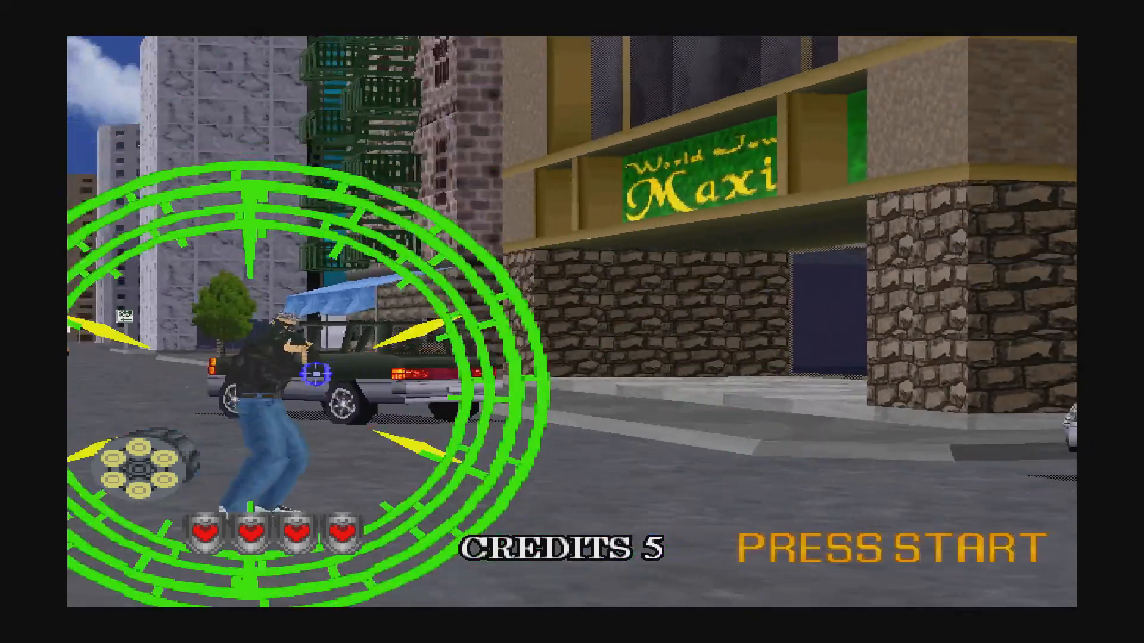
{"action": "left_click", "coordinate": [281, 367]}
{"action": "left_click", "coordinate": [557, 338]}
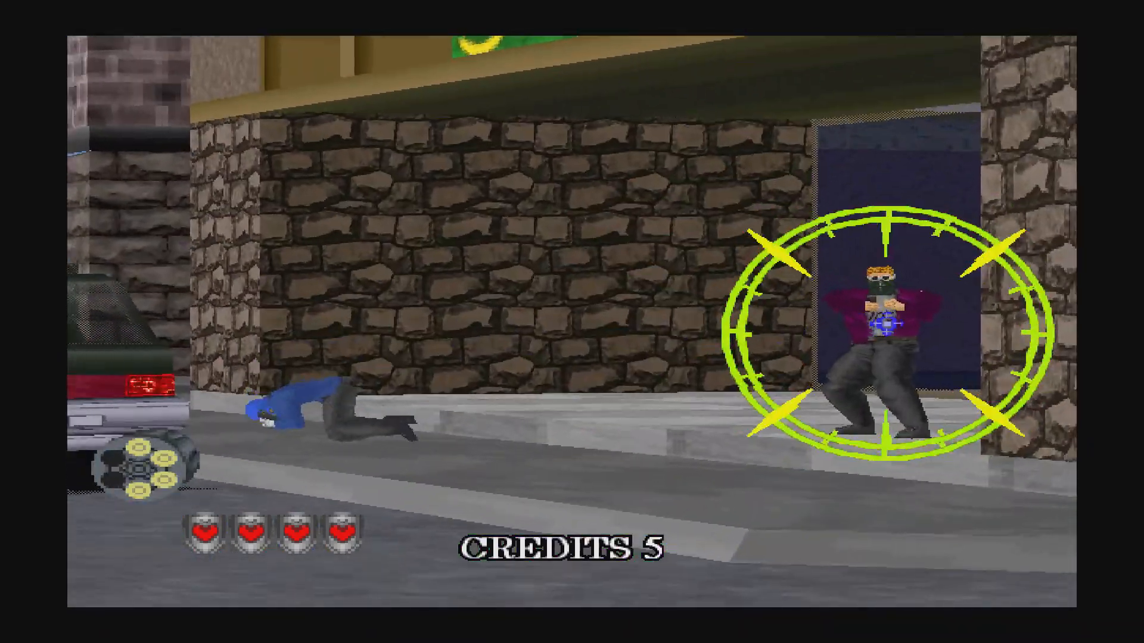
{"action": "left_click", "coordinate": [833, 319]}
{"action": "right_click", "coordinate": [833, 319]}
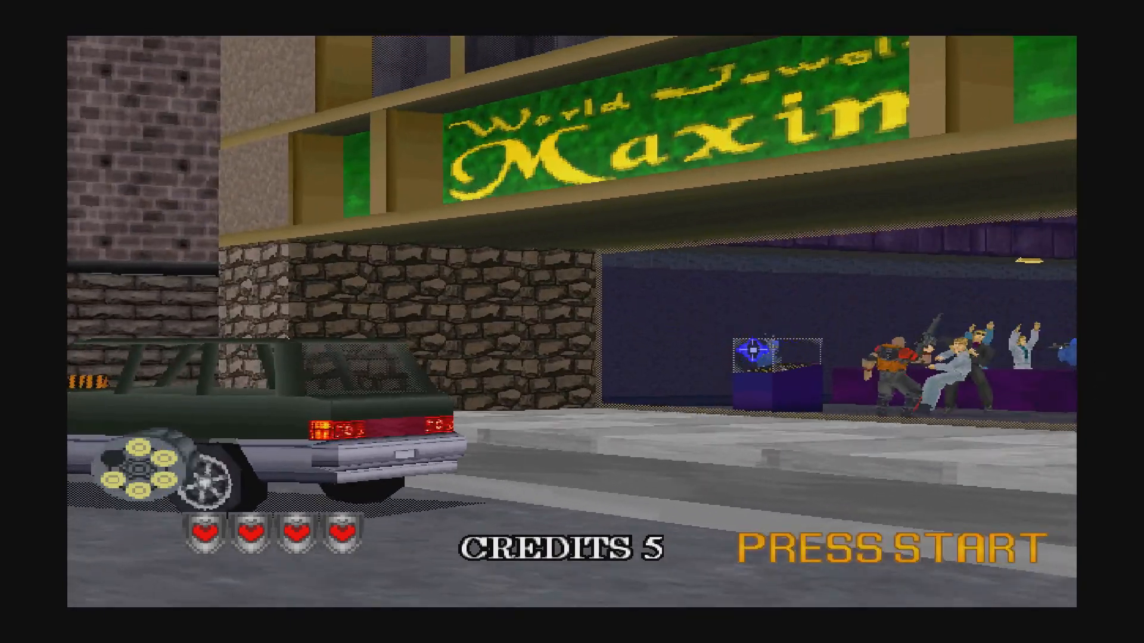
Clear the display-case, doorway, balcony, fire-escape and barricade gunmen, reloading to six rounds.
{"action": "left_click", "coordinate": [739, 342]}
{"action": "right_click", "coordinate": [739, 340]}
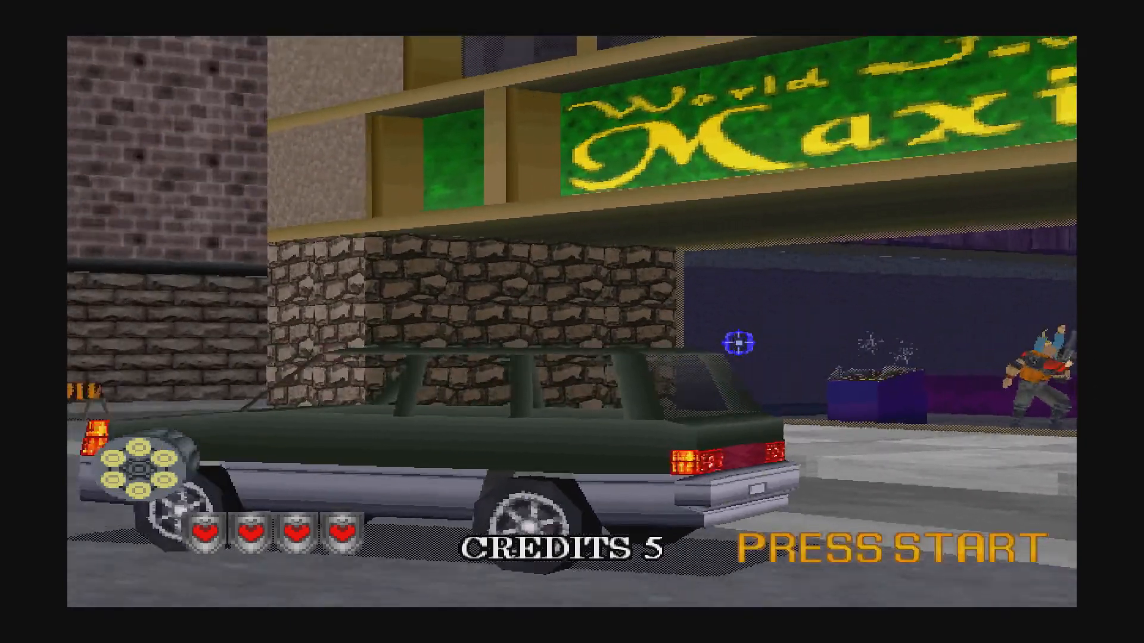
{"action": "left_click", "coordinate": [752, 353]}
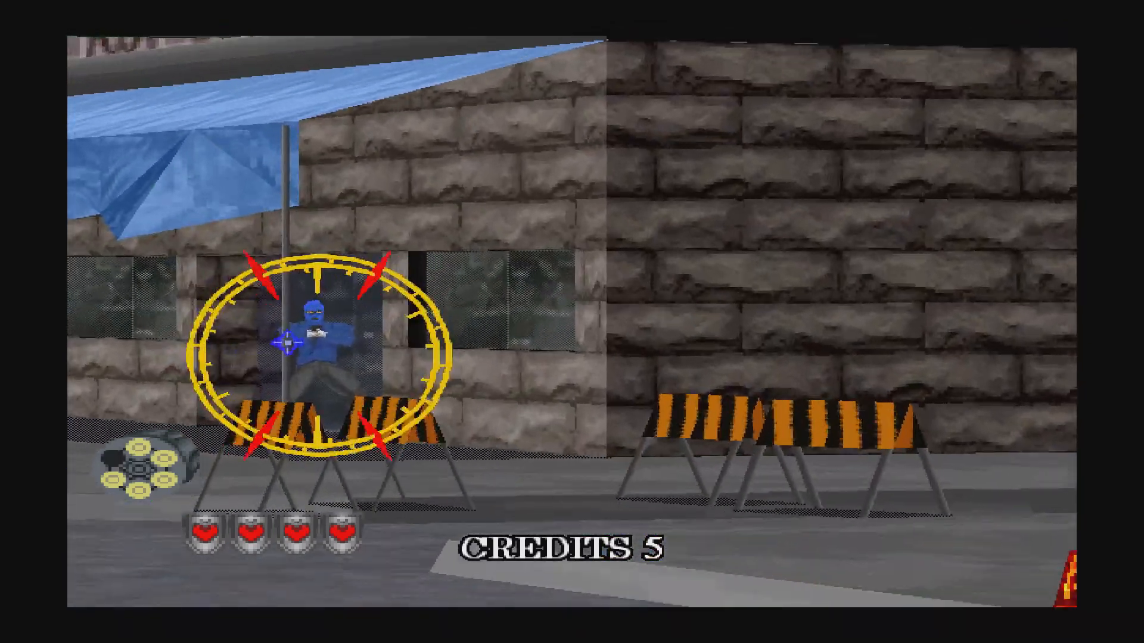
{"action": "left_click", "coordinate": [337, 335]}
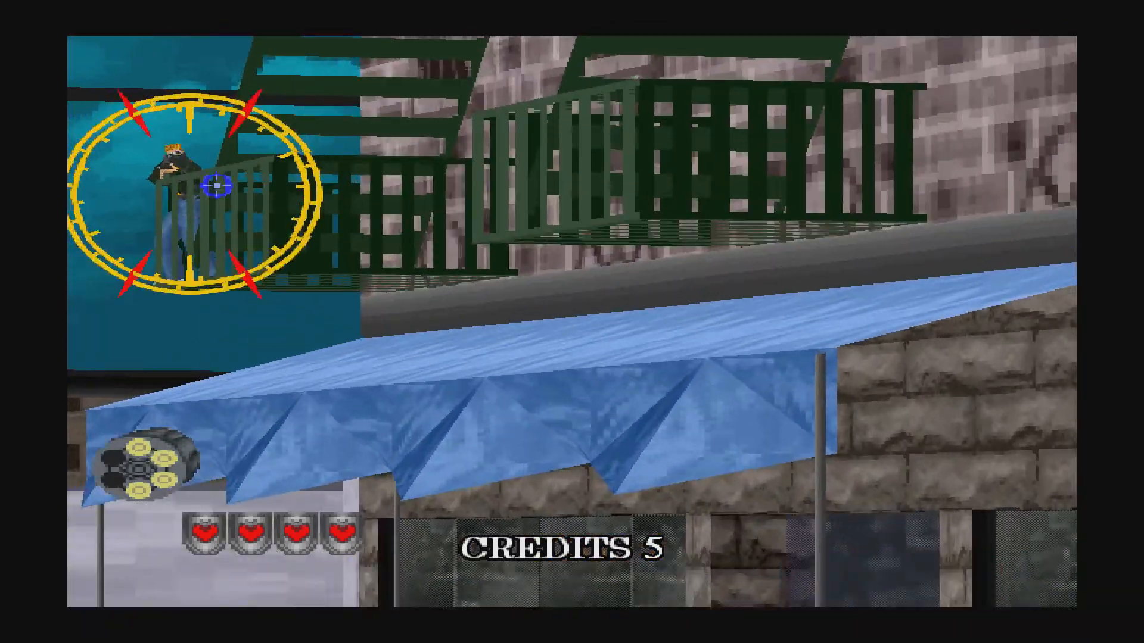
{"action": "left_click", "coordinate": [265, 215]}
{"action": "right_click", "coordinate": [333, 259]}
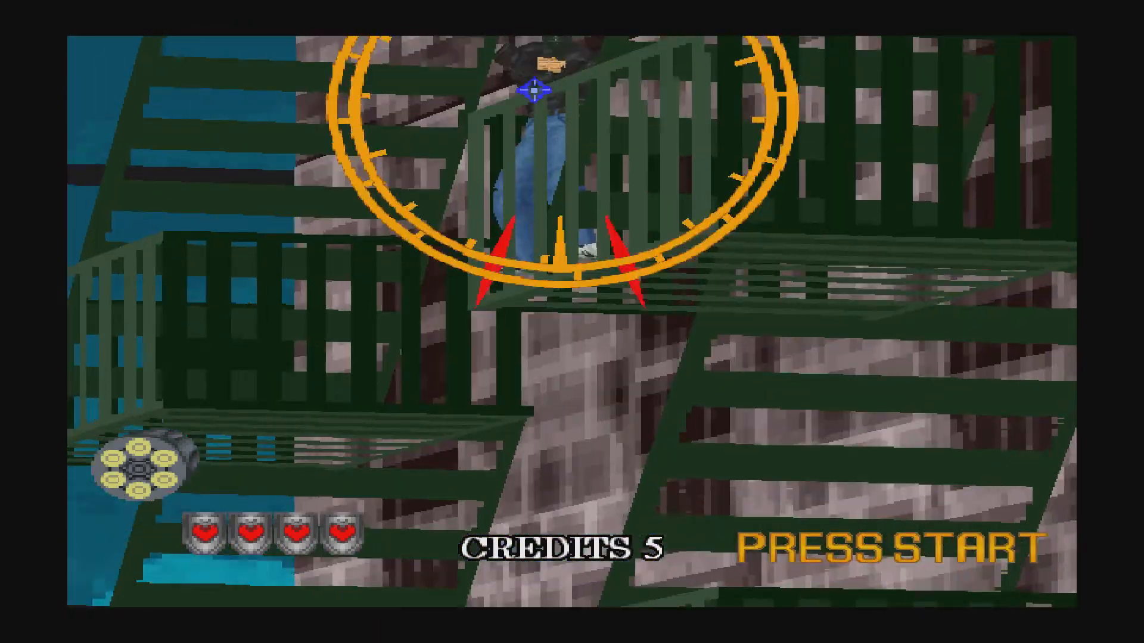
{"action": "left_click", "coordinate": [530, 98]}
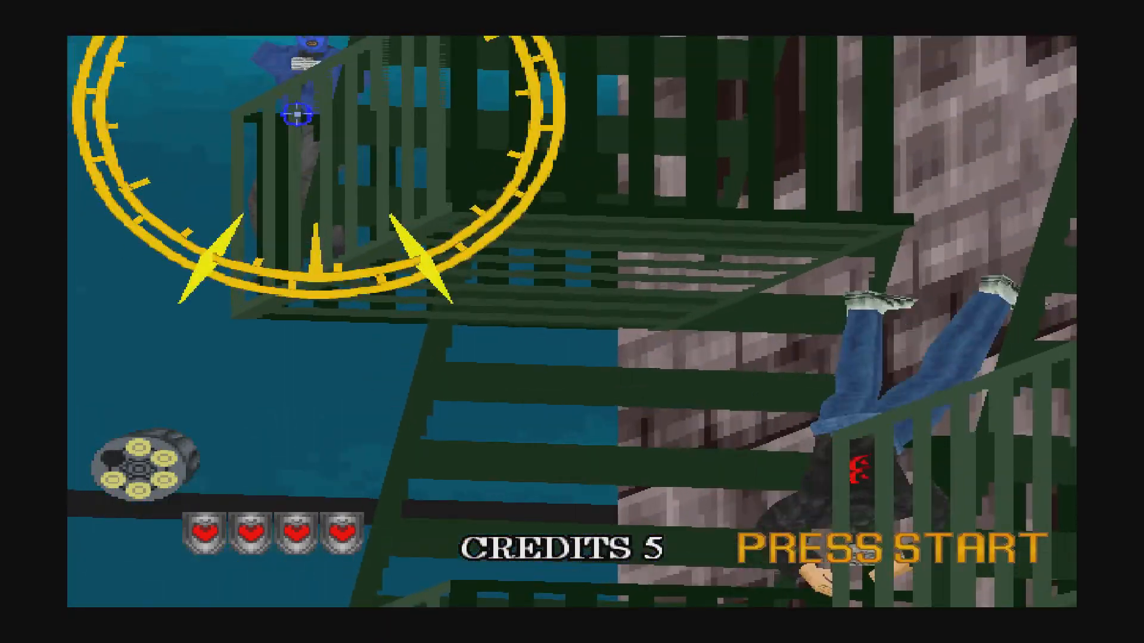
{"action": "left_click", "coordinate": [303, 114]}
{"action": "right_click", "coordinate": [569, 308]}
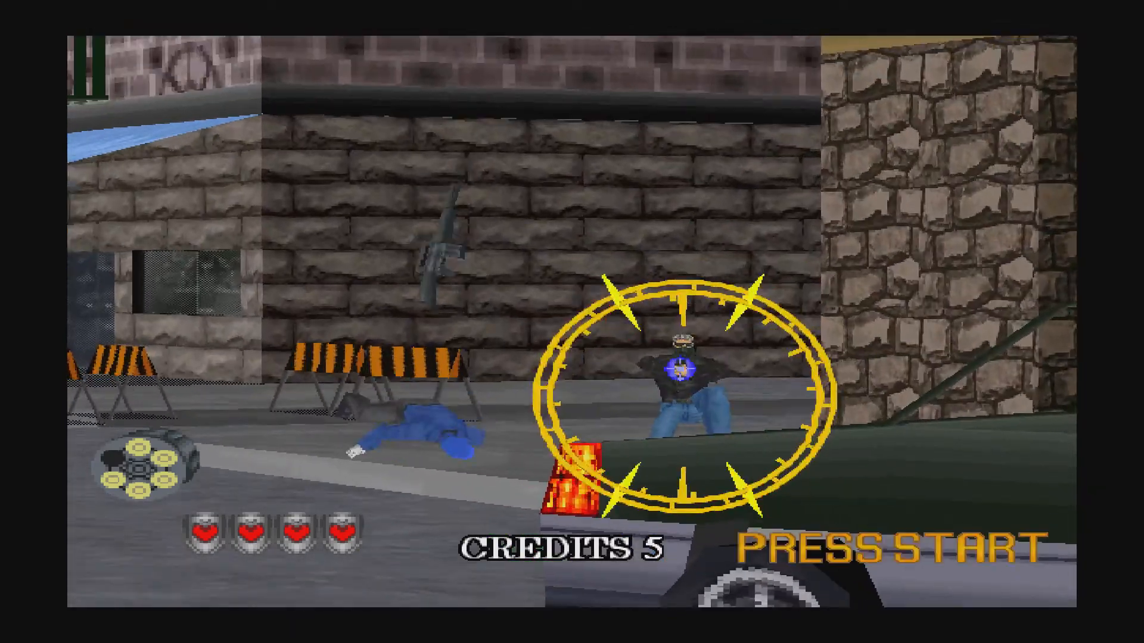
{"action": "left_click", "coordinate": [685, 351]}
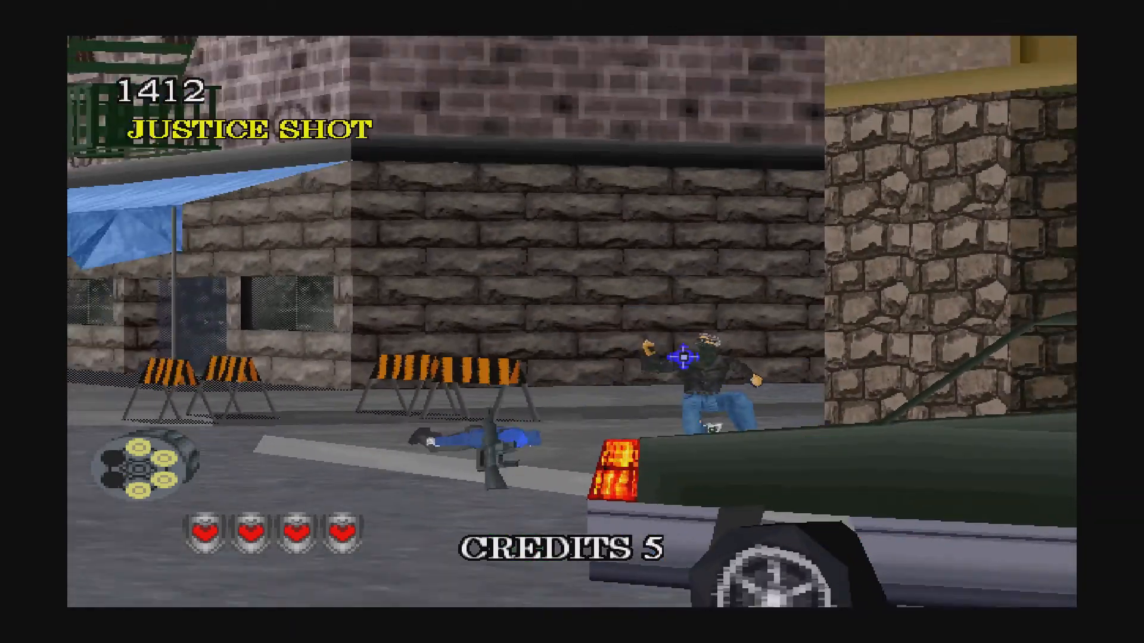
{"action": "right_click", "coordinate": [623, 356]}
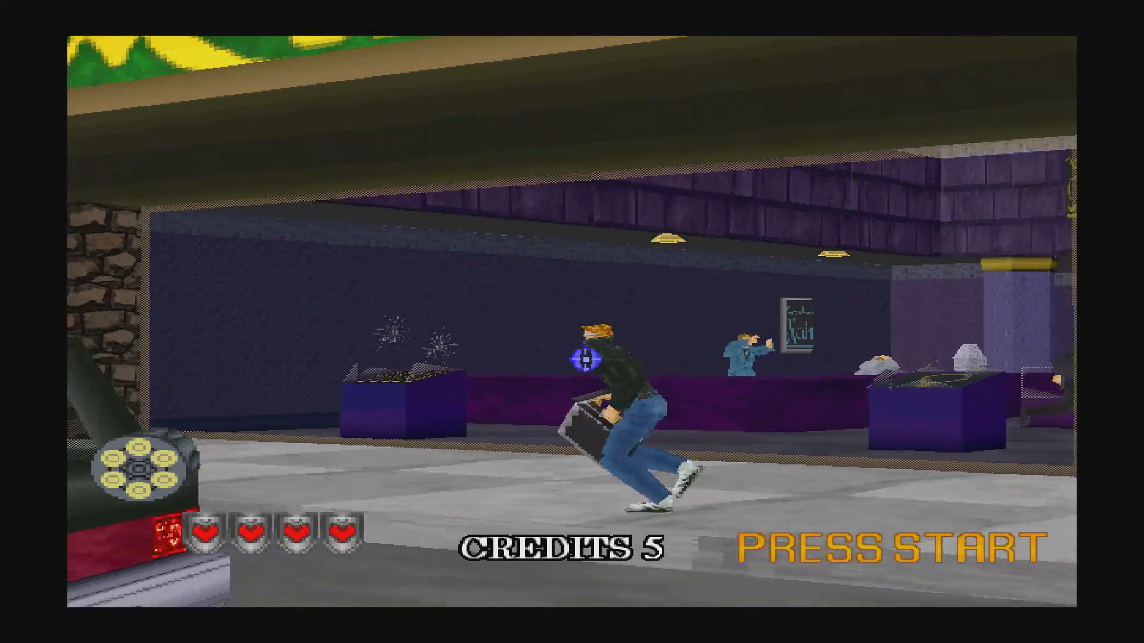
Shoot the briefcase carrier, display-case and kneeling gunmen inside the jewellery store, reloading once.
{"action": "left_click", "coordinate": [585, 359]}
{"action": "right_click", "coordinate": [572, 349]}
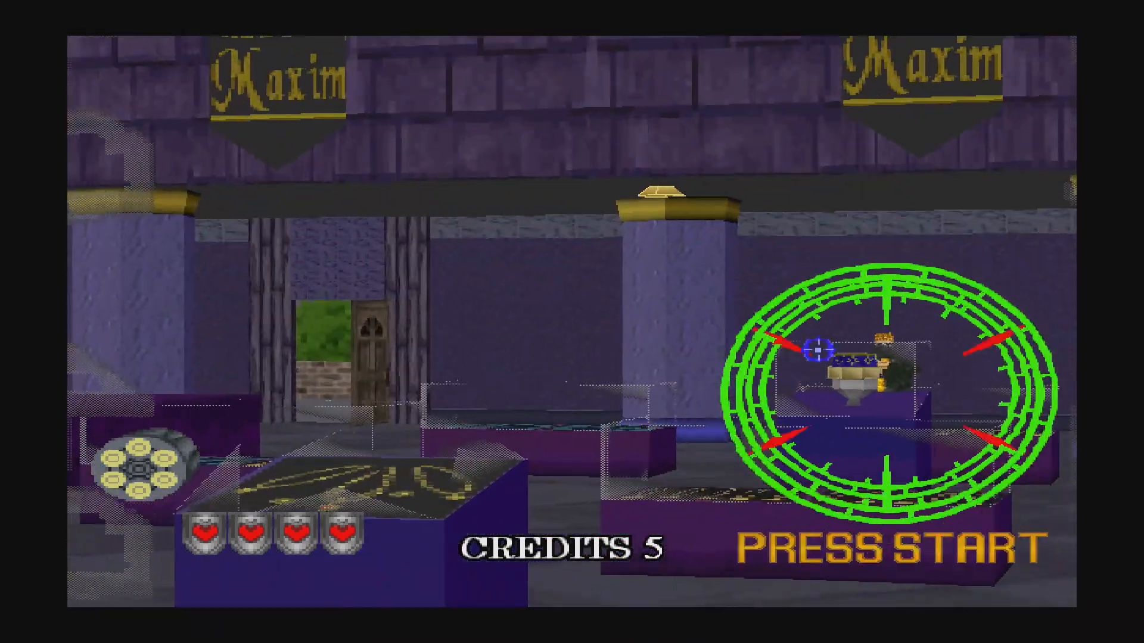
{"action": "left_click", "coordinate": [830, 338]}
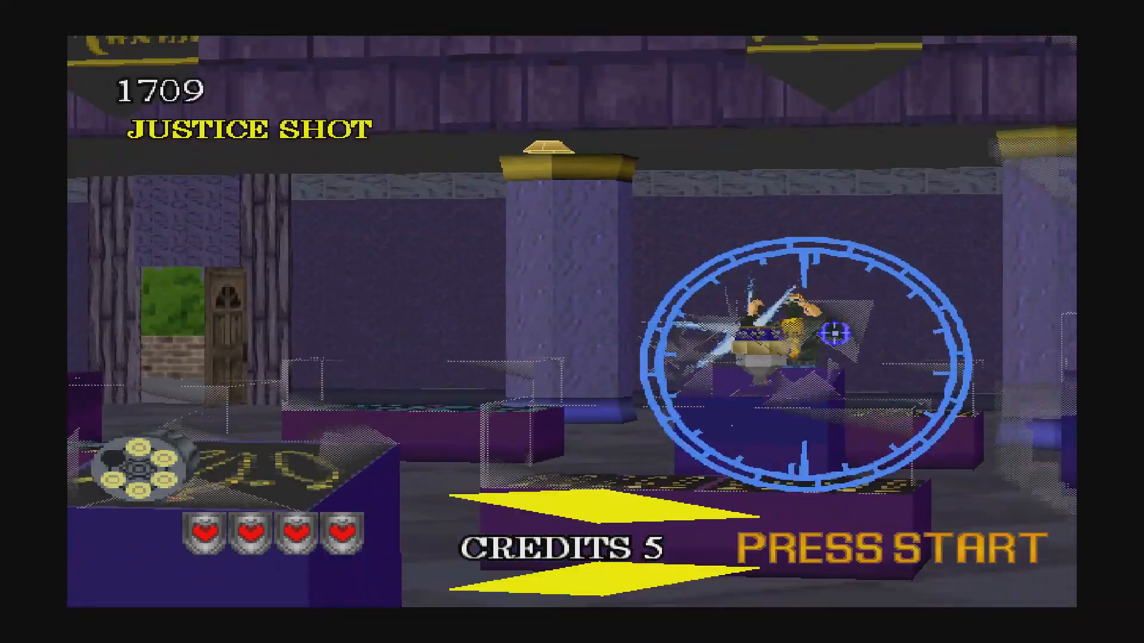
{"action": "left_click", "coordinate": [626, 358]}
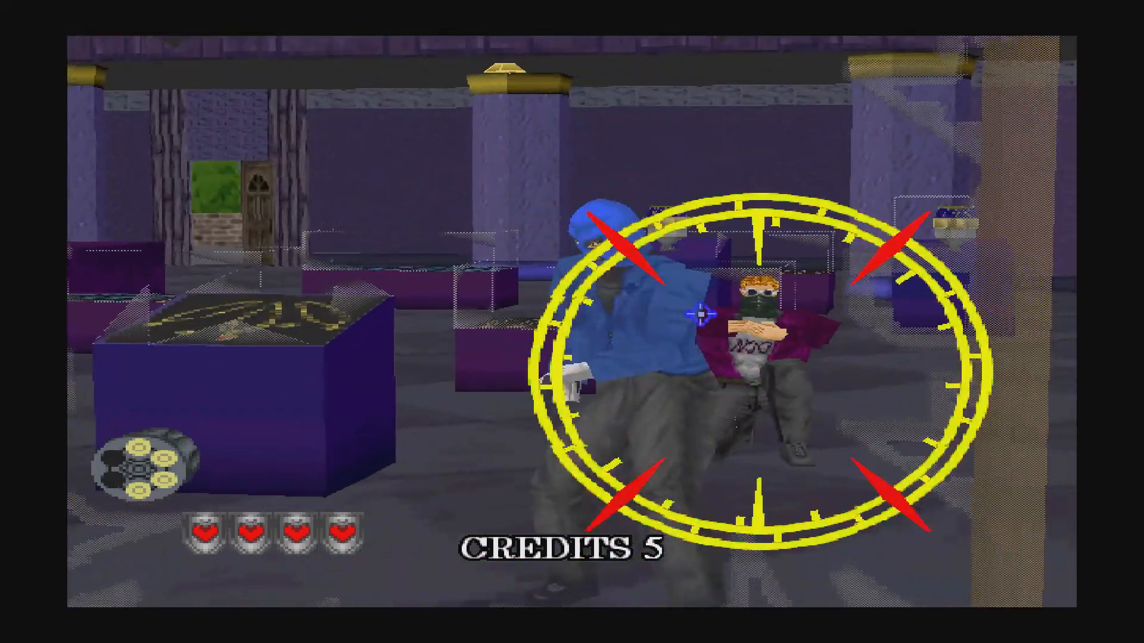
{"action": "left_click", "coordinate": [741, 326]}
{"action": "left_click", "coordinate": [504, 319]}
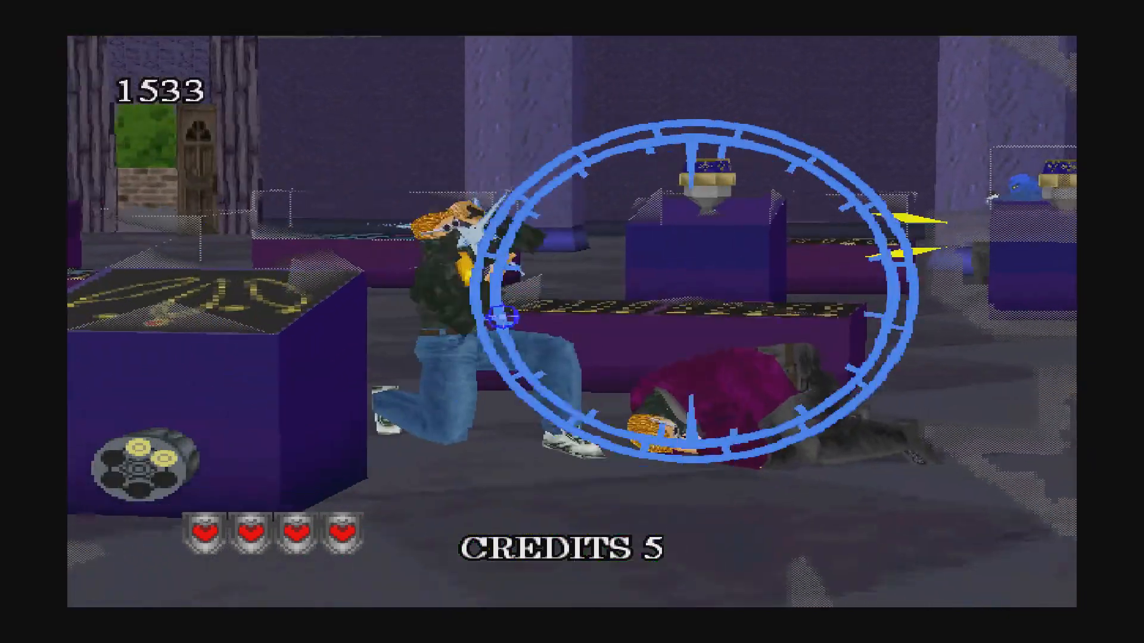
{"action": "left_click", "coordinate": [697, 184]}
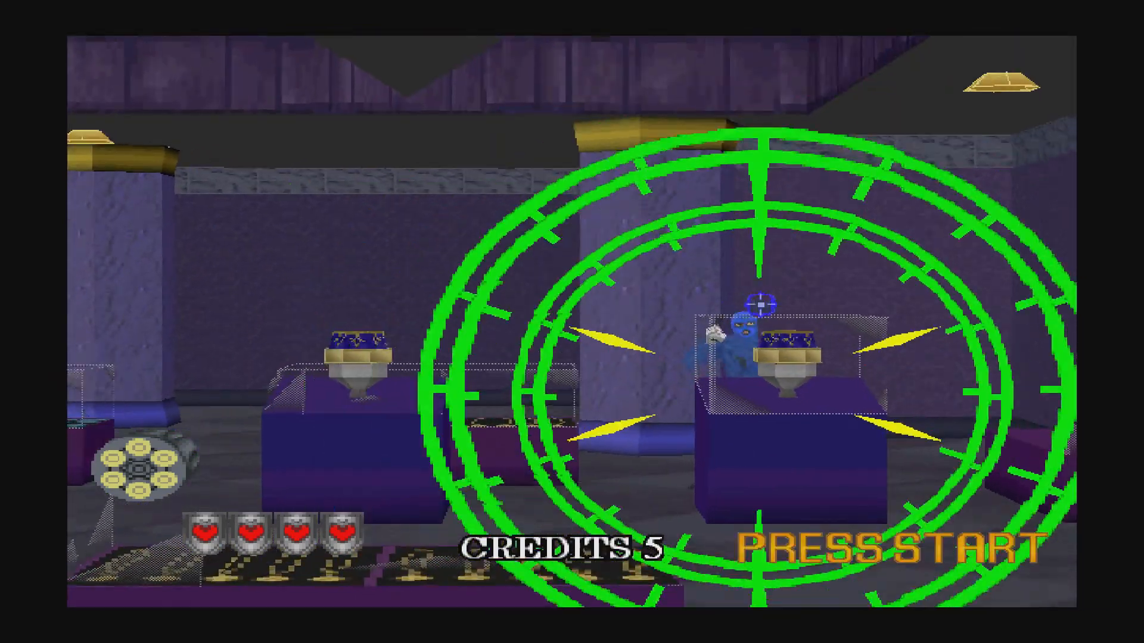
Down the masked, pillar, diving and rifle-raising gunmen by the cases, then refill the revolver.
{"action": "left_click", "coordinate": [756, 303]}
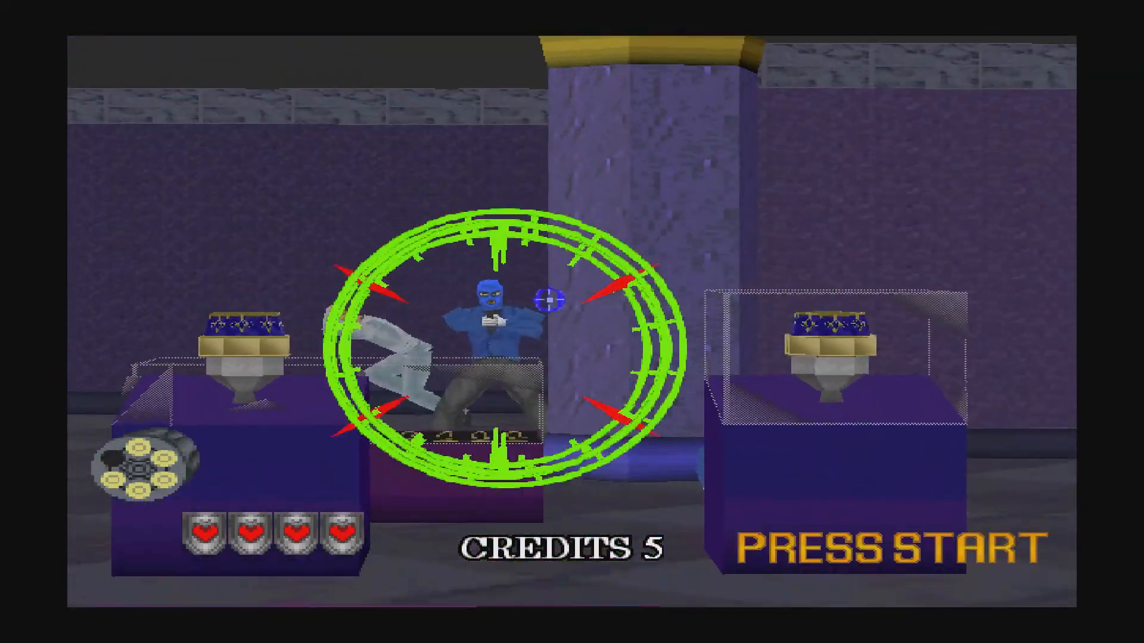
{"action": "left_click", "coordinate": [503, 327]}
{"action": "left_click", "coordinate": [541, 298]}
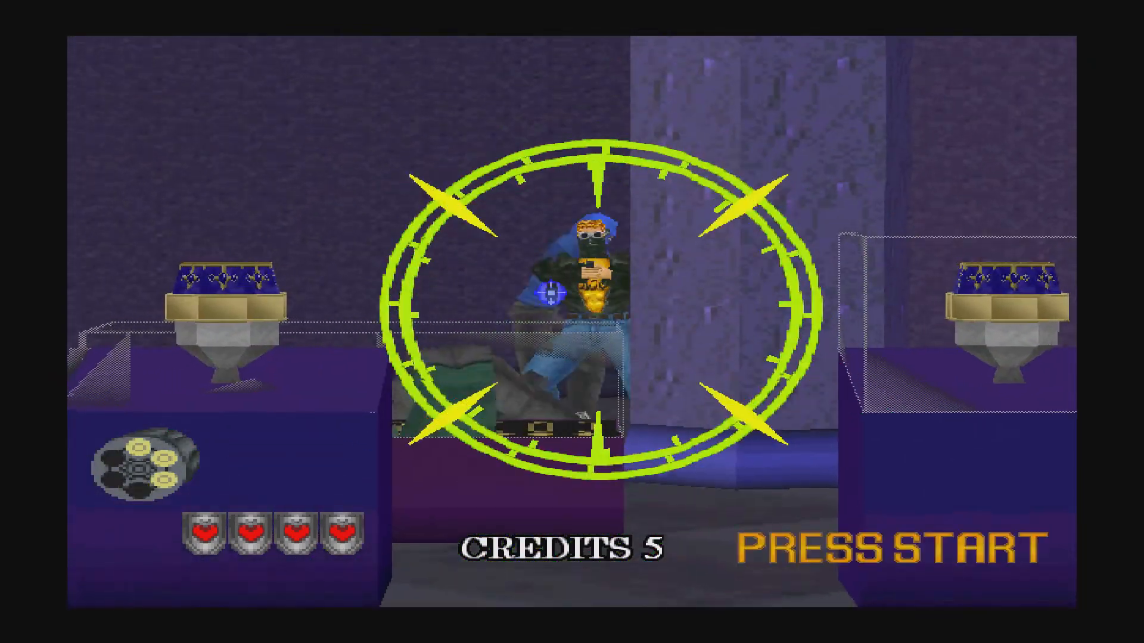
{"action": "left_click", "coordinate": [554, 289]}
{"action": "left_click", "coordinate": [554, 262]}
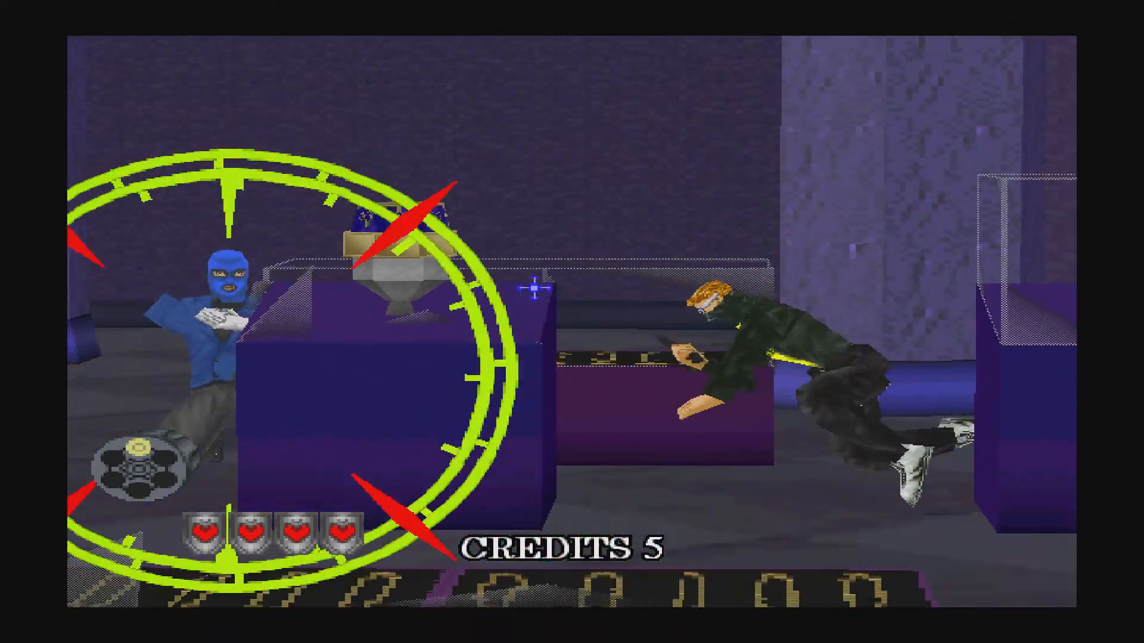
{"action": "left_click", "coordinate": [476, 292]}
{"action": "right_click", "coordinate": [492, 273]}
{"action": "left_click", "coordinate": [499, 274]}
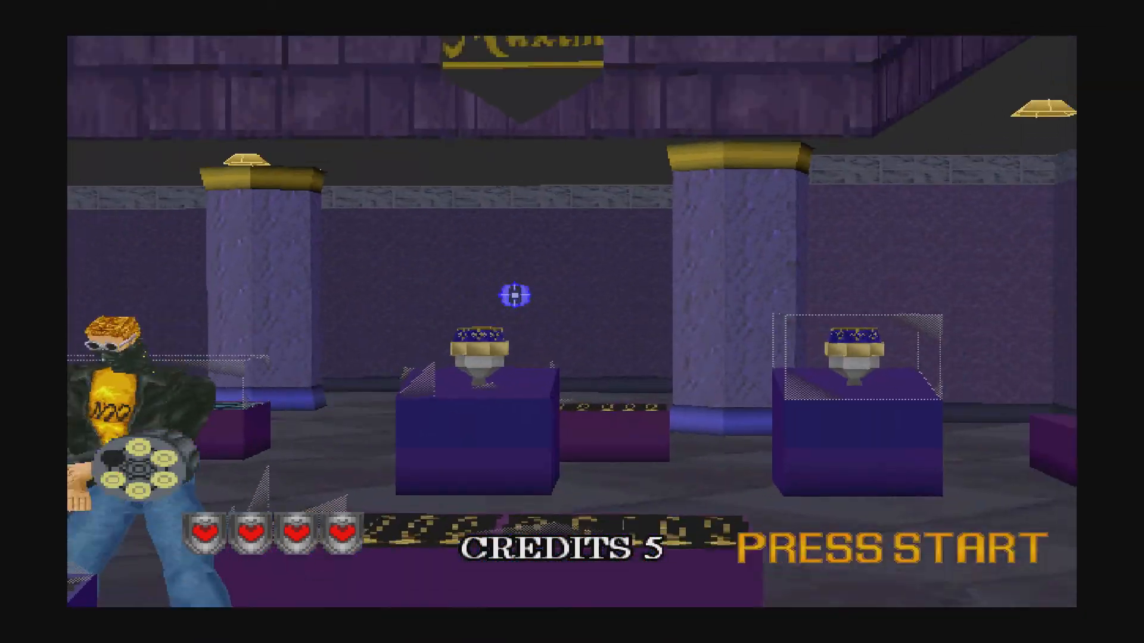
{"action": "right_click", "coordinate": [515, 294]}
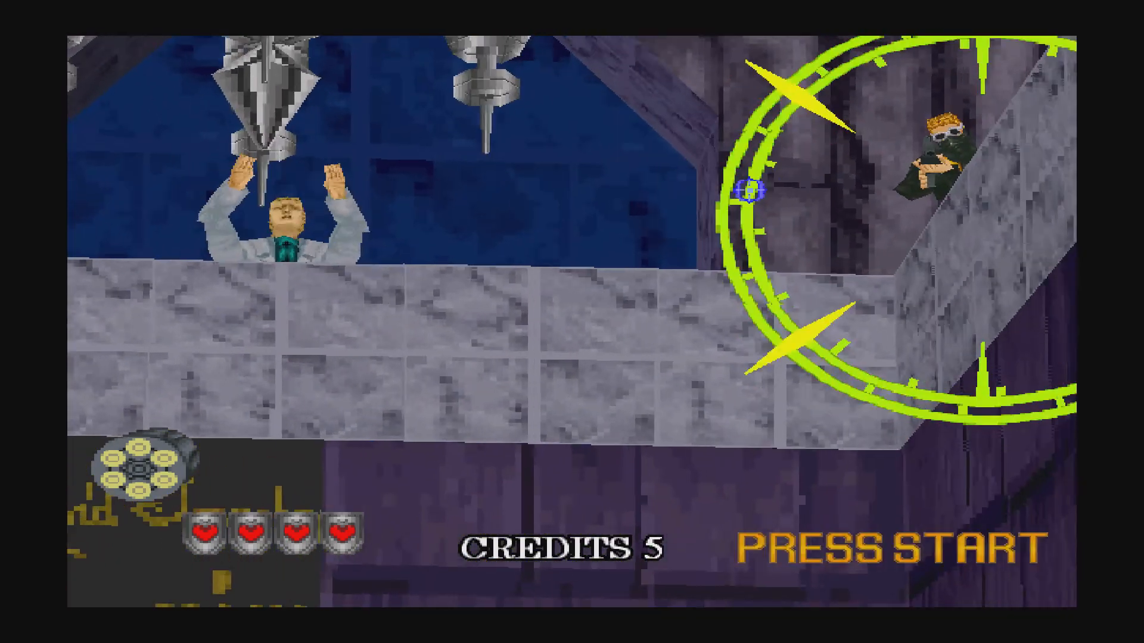
Shoot the first waves of balcony gunmen, reloading the revolver to six rounds twice.
{"action": "left_click", "coordinate": [763, 190]}
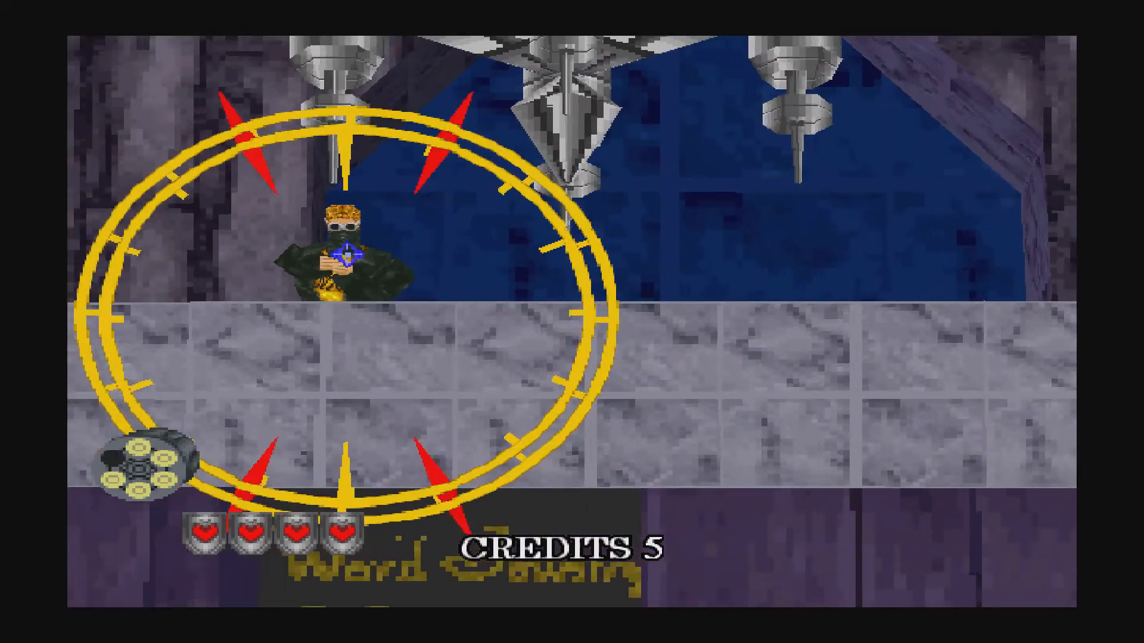
{"action": "left_click", "coordinate": [467, 255]}
{"action": "left_click", "coordinate": [459, 262]}
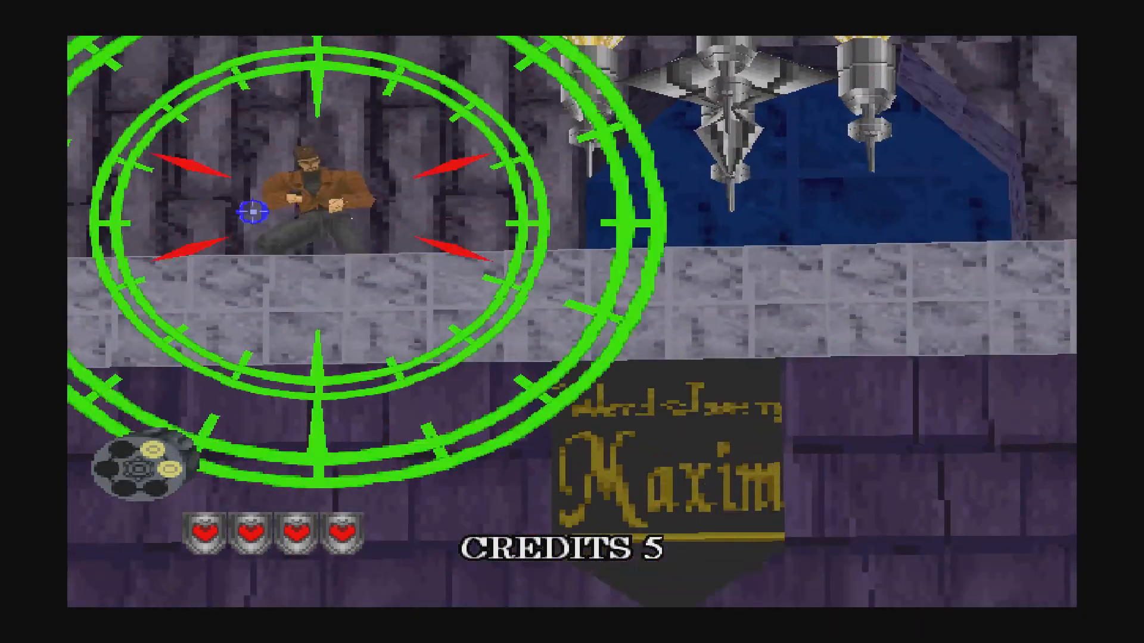
{"action": "left_click", "coordinate": [369, 228]}
{"action": "left_click", "coordinate": [384, 231]}
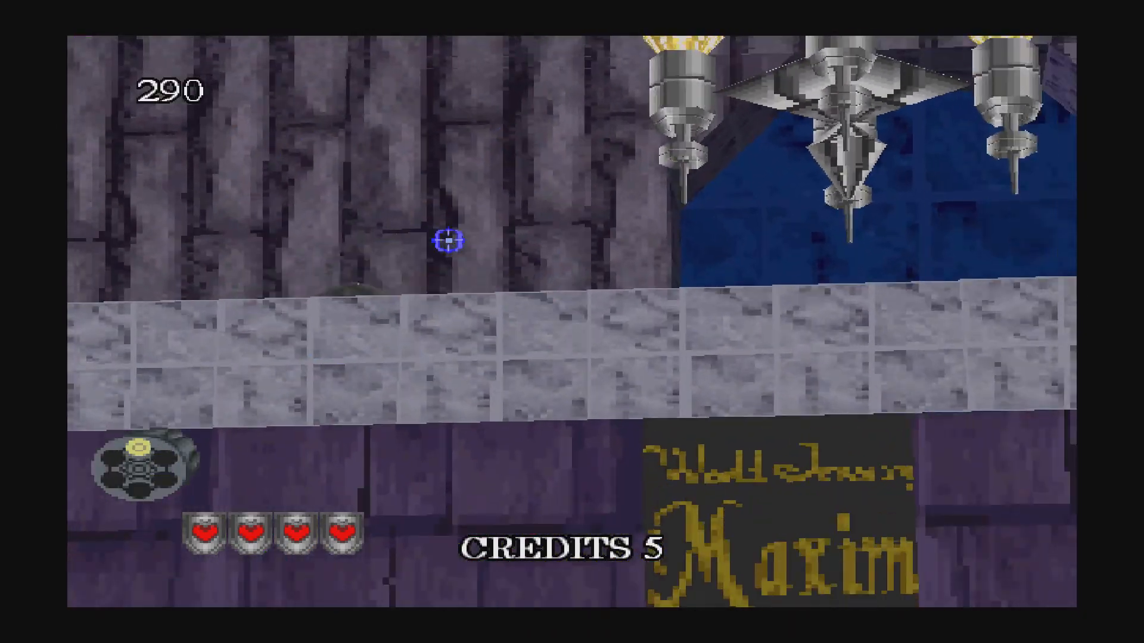
{"action": "right_click", "coordinate": [461, 239]}
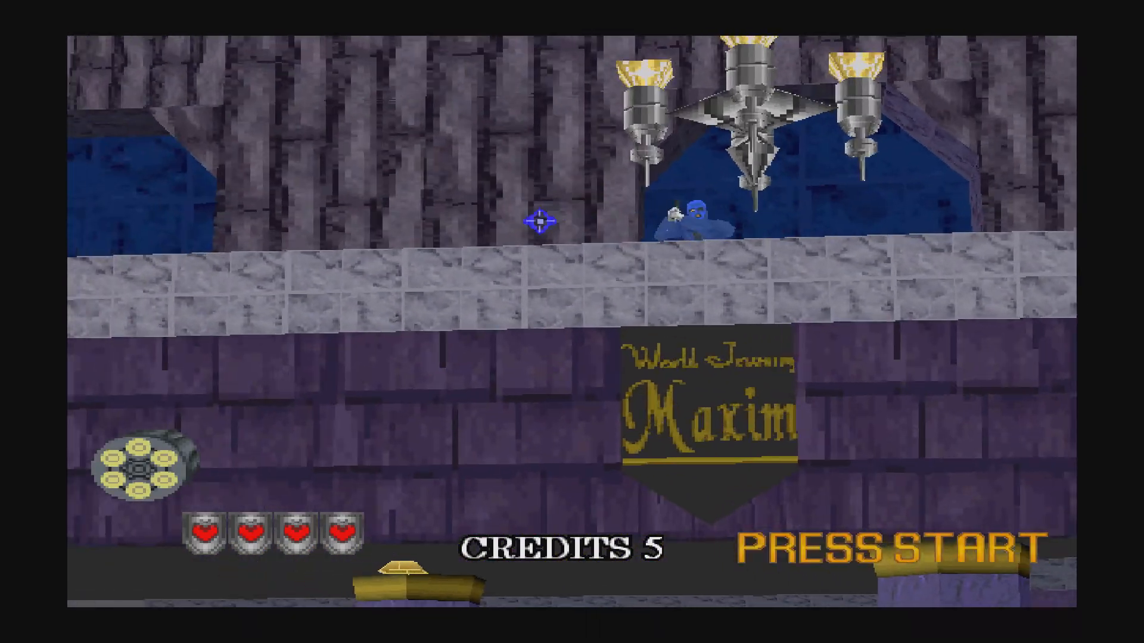
{"action": "left_click", "coordinate": [702, 220]}
{"action": "left_click", "coordinate": [560, 226]}
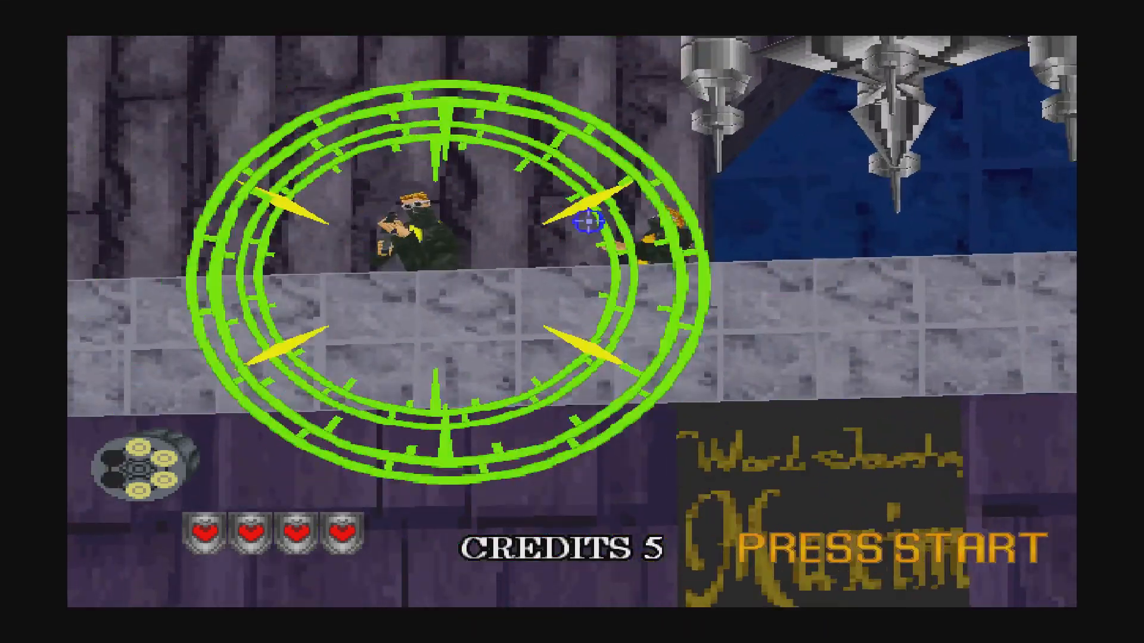
{"action": "left_click", "coordinate": [519, 253]}
{"action": "left_click", "coordinate": [466, 255]}
{"action": "left_click", "coordinate": [331, 269]}
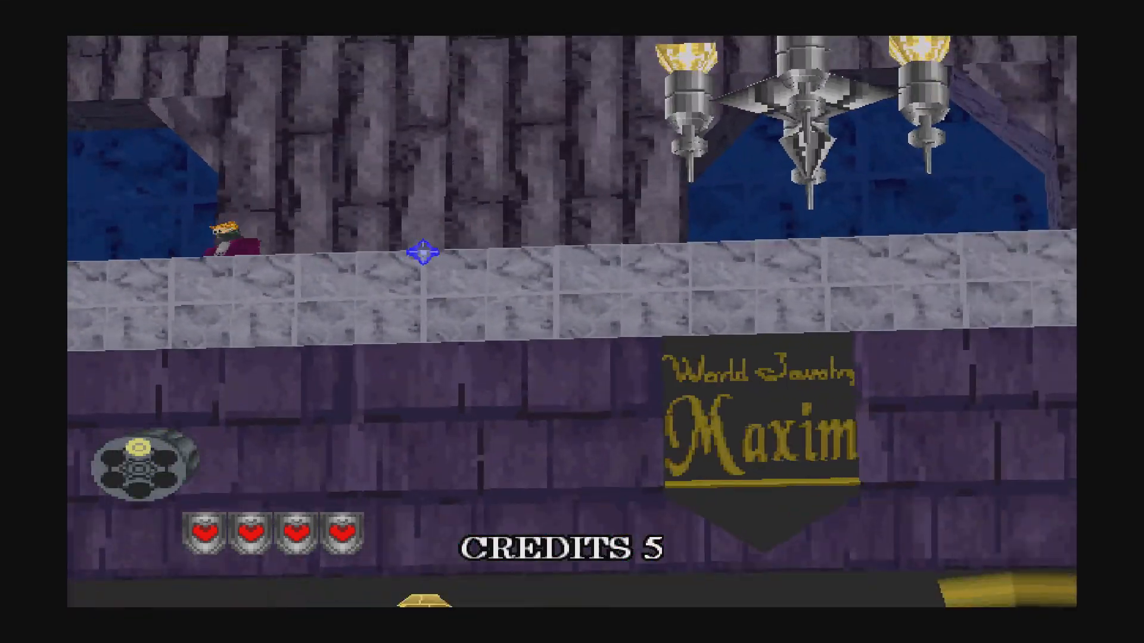
{"action": "right_click", "coordinate": [470, 260]}
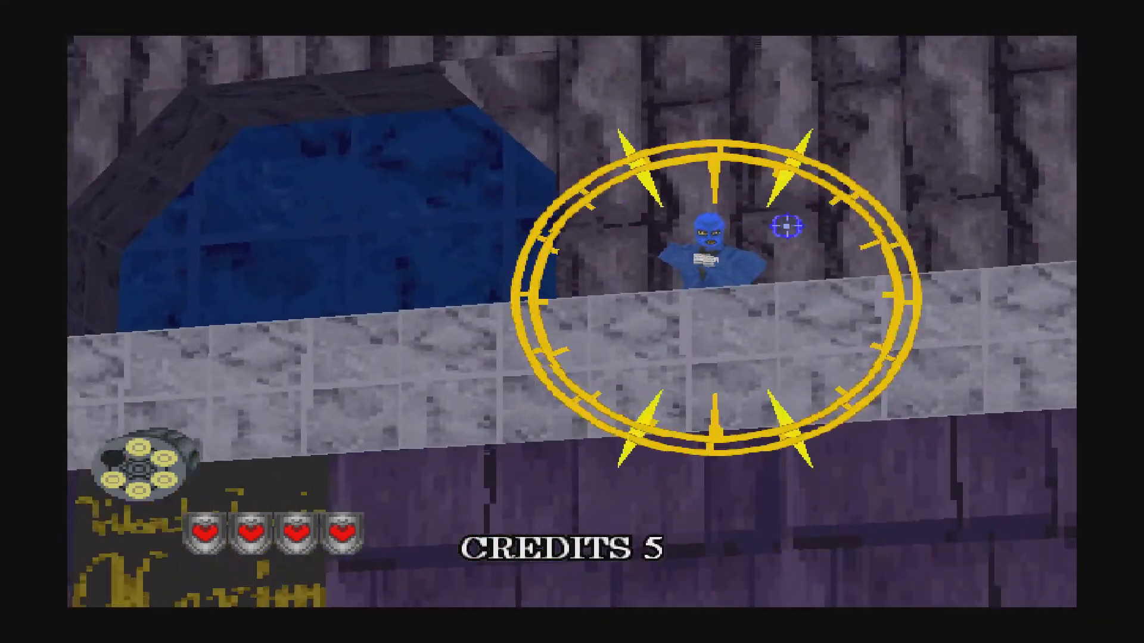
Clear the next balcony enemies by the railing and chandelier, reloading between waves.
{"action": "left_click", "coordinate": [787, 227]}
{"action": "left_click", "coordinate": [661, 252]}
{"action": "left_click", "coordinate": [434, 257]}
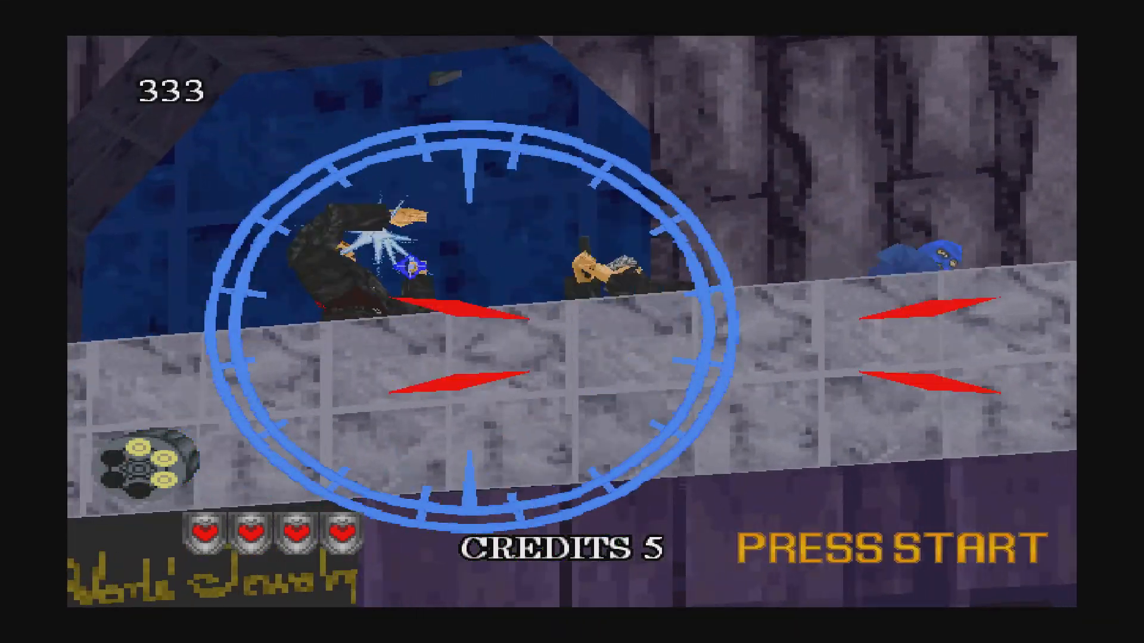
{"action": "left_click", "coordinate": [530, 245]}
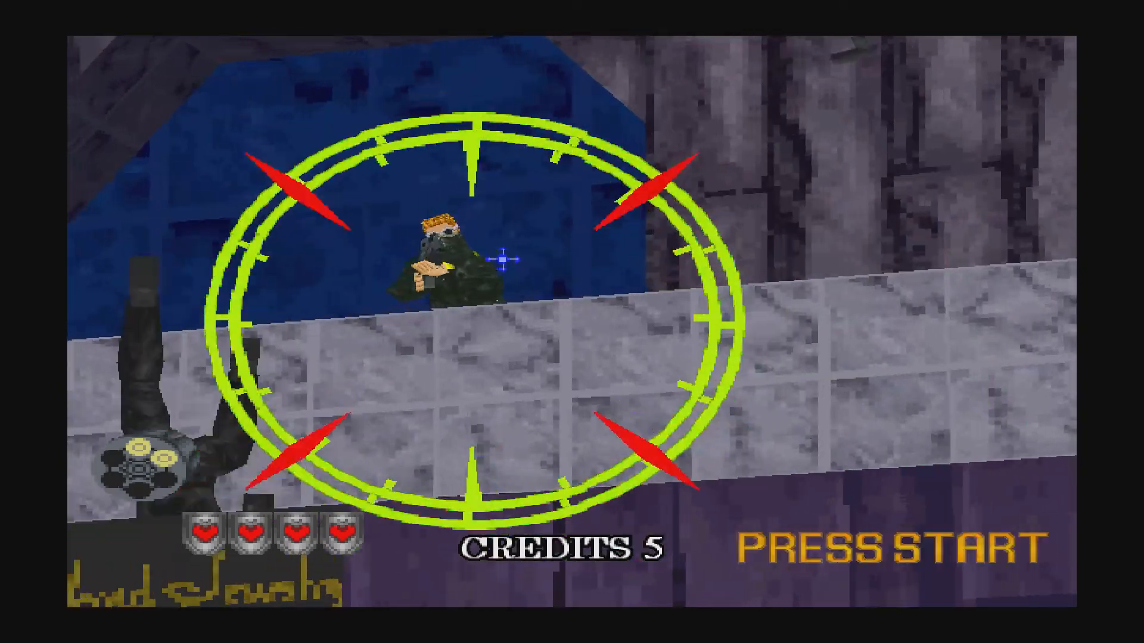
{"action": "left_click", "coordinate": [495, 266]}
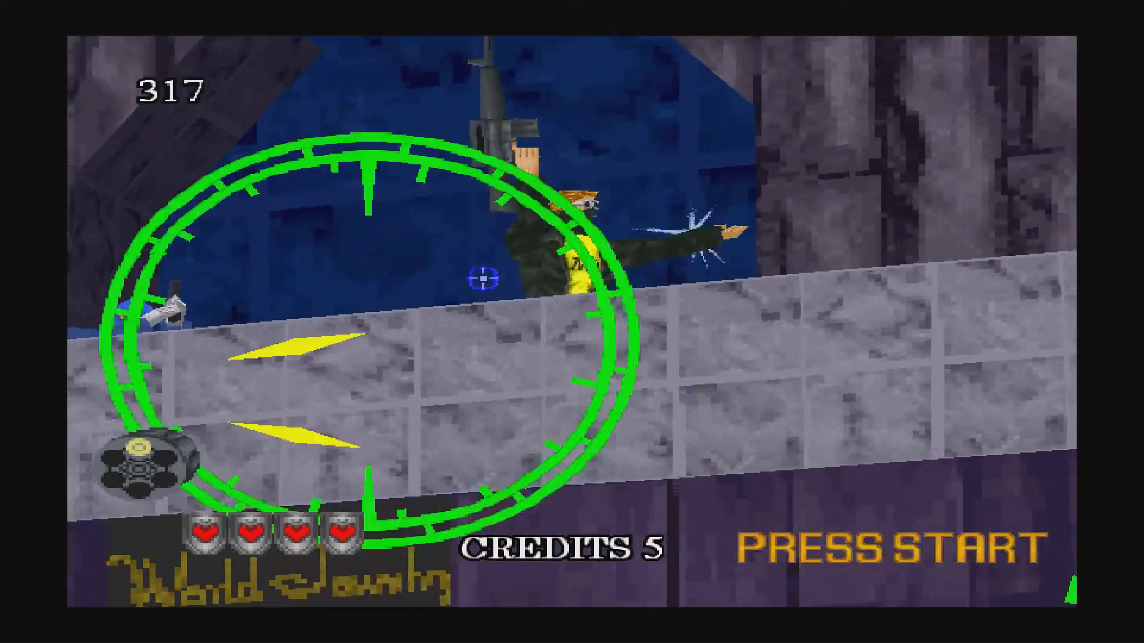
{"action": "left_click", "coordinate": [454, 275]}
{"action": "right_click", "coordinate": [488, 271]}
{"action": "left_click", "coordinate": [530, 263]}
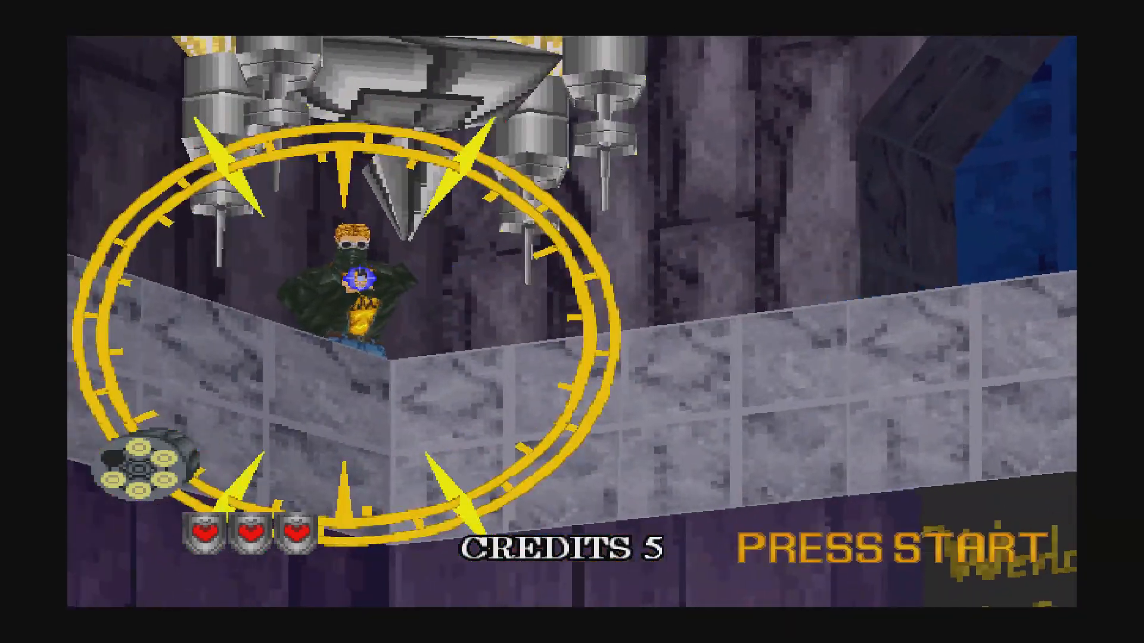
{"action": "left_click", "coordinate": [362, 280]}
{"action": "left_click", "coordinate": [605, 253]}
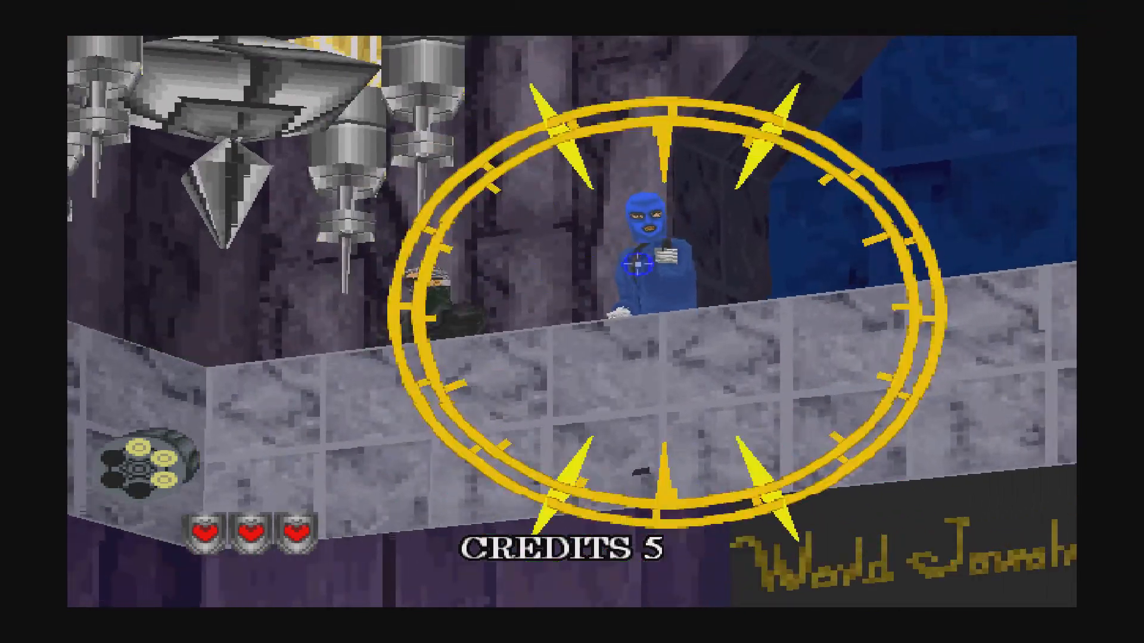
{"action": "left_click", "coordinate": [624, 274]}
{"action": "right_click", "coordinate": [608, 281]}
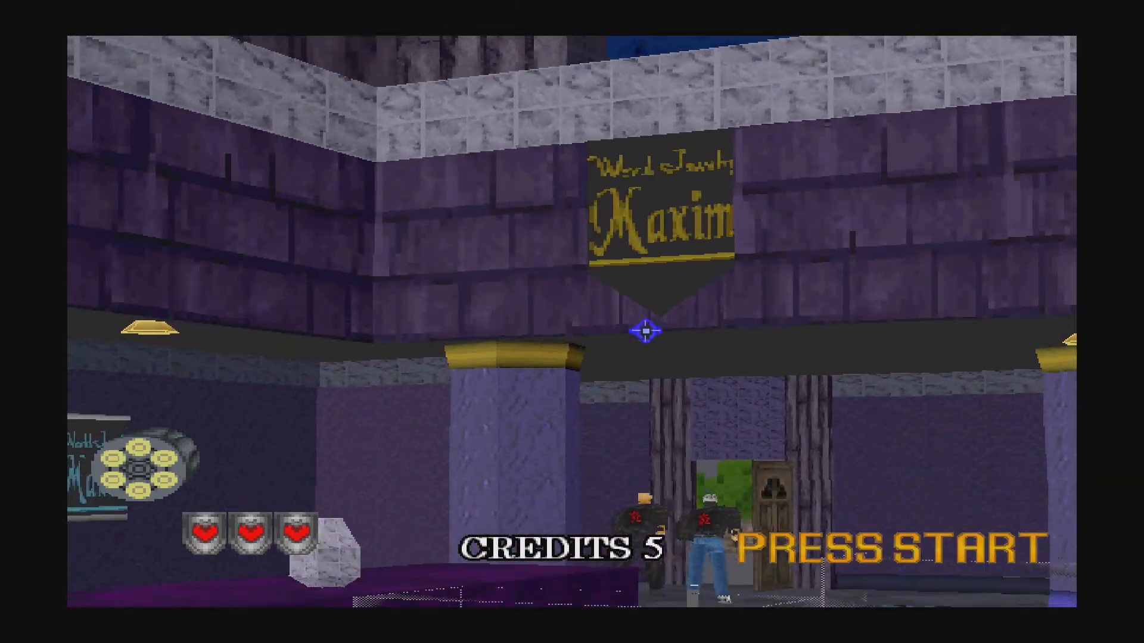
Shoot the doorway enemies, the hostage-taker and the counter gunmen, landing a Justice Shot.
{"action": "left_click", "coordinate": [756, 434]}
{"action": "left_click", "coordinate": [776, 425]}
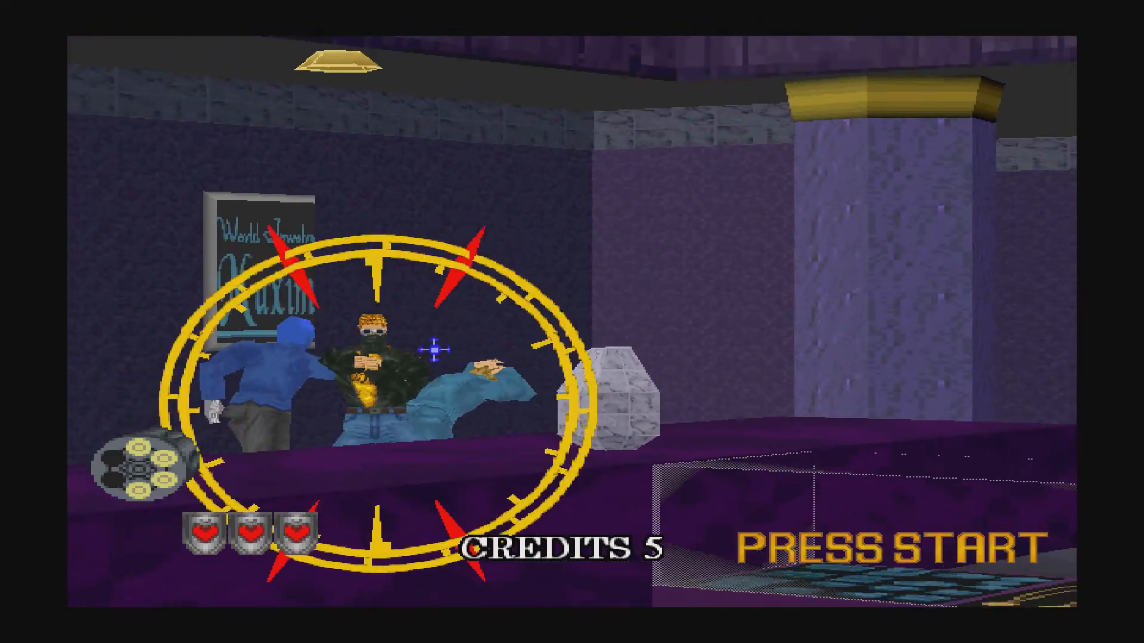
{"action": "left_click", "coordinate": [498, 333]}
{"action": "left_click", "coordinate": [765, 295]}
{"action": "right_click", "coordinate": [709, 256]}
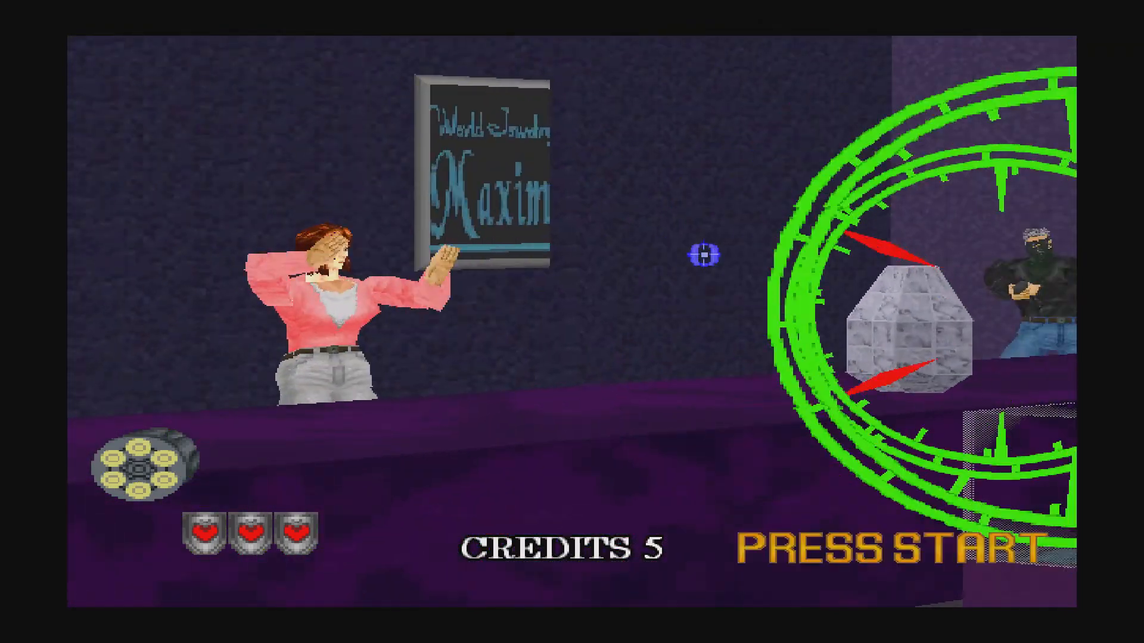
{"action": "left_click", "coordinate": [853, 272]}
{"action": "left_click", "coordinate": [479, 277]}
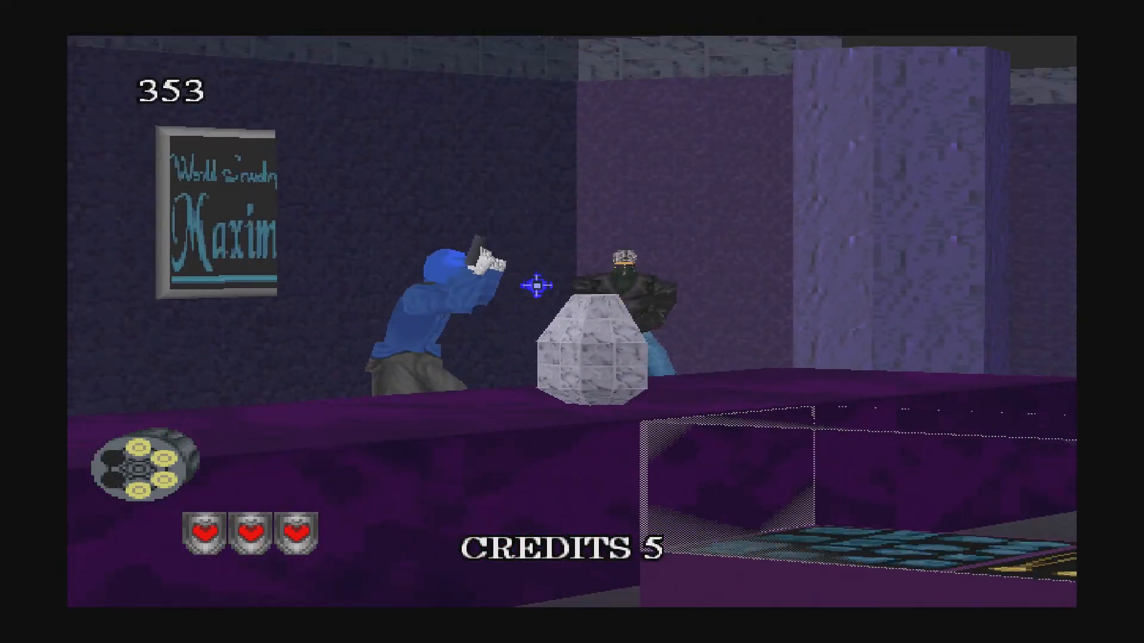
Finish the remaining counter gunmen with Justice Shots until Scene 1's 43126-point results appear.
{"action": "left_click", "coordinate": [356, 311]}
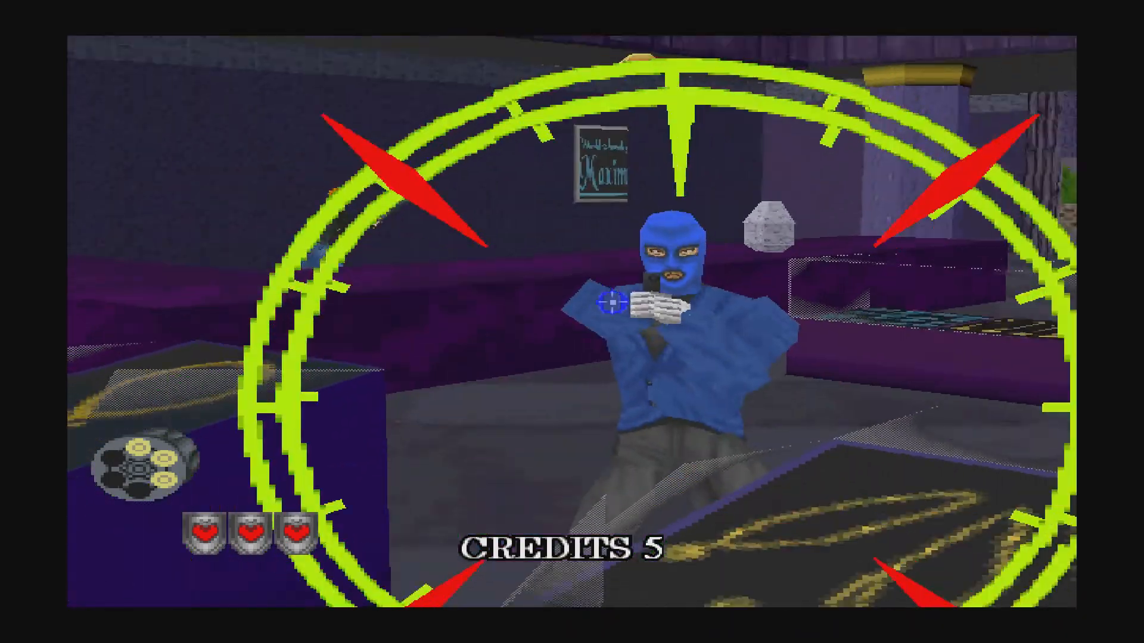
{"action": "left_click", "coordinate": [524, 250]}
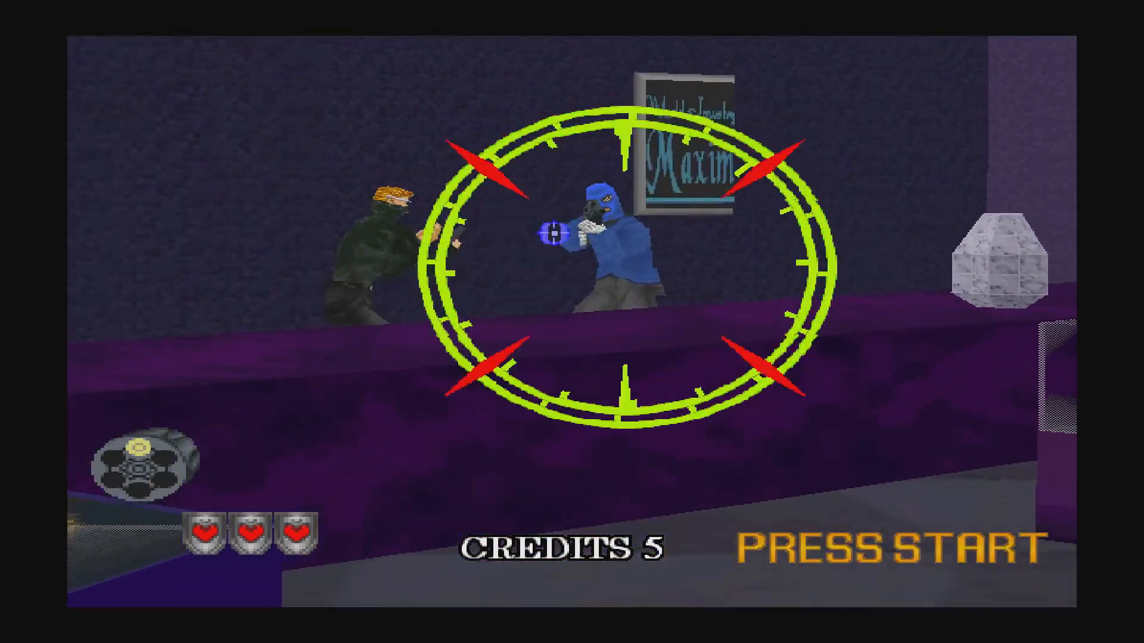
{"action": "left_click", "coordinate": [607, 251]}
{"action": "right_click", "coordinate": [613, 252]}
{"action": "left_click", "coordinate": [667, 272]}
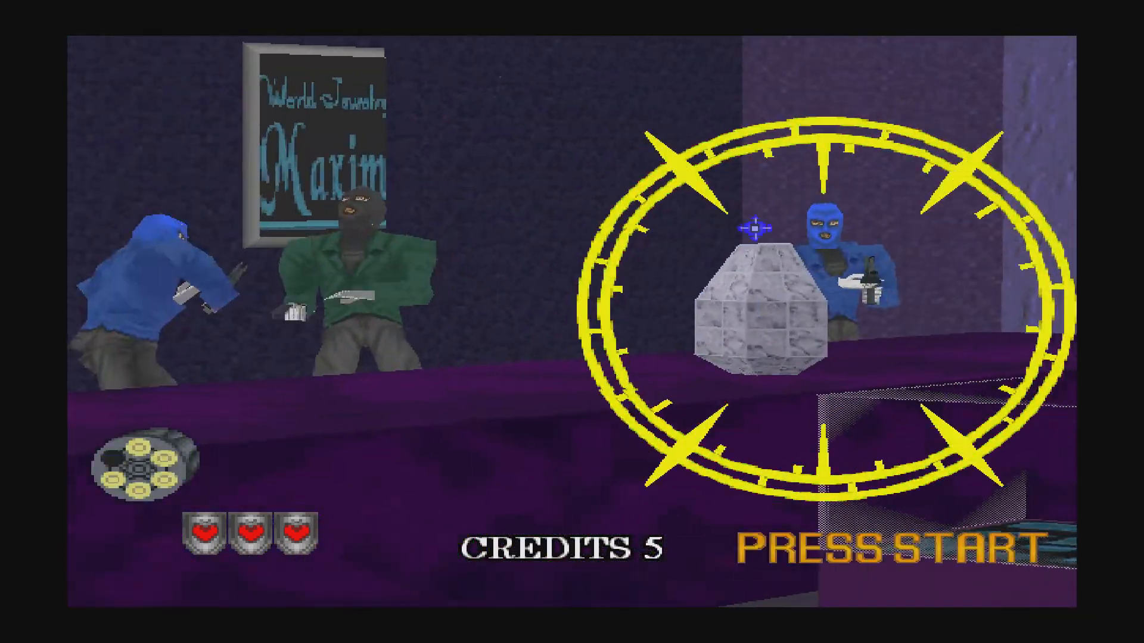
{"action": "left_click", "coordinate": [757, 234]}
{"action": "right_click", "coordinate": [709, 241]}
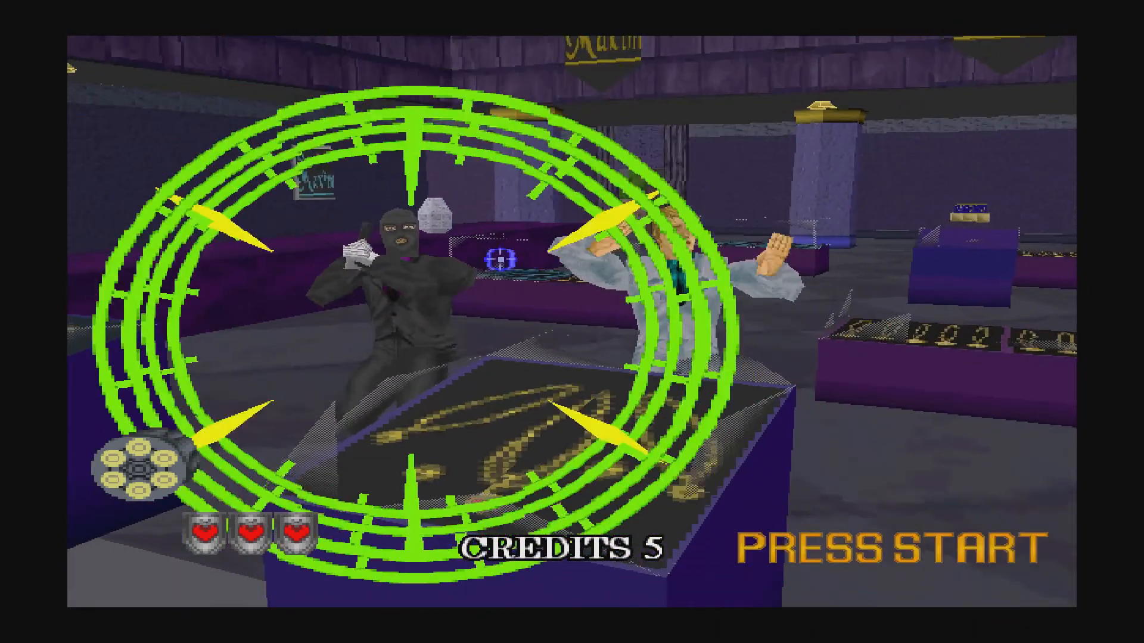
{"action": "left_click", "coordinate": [431, 278]}
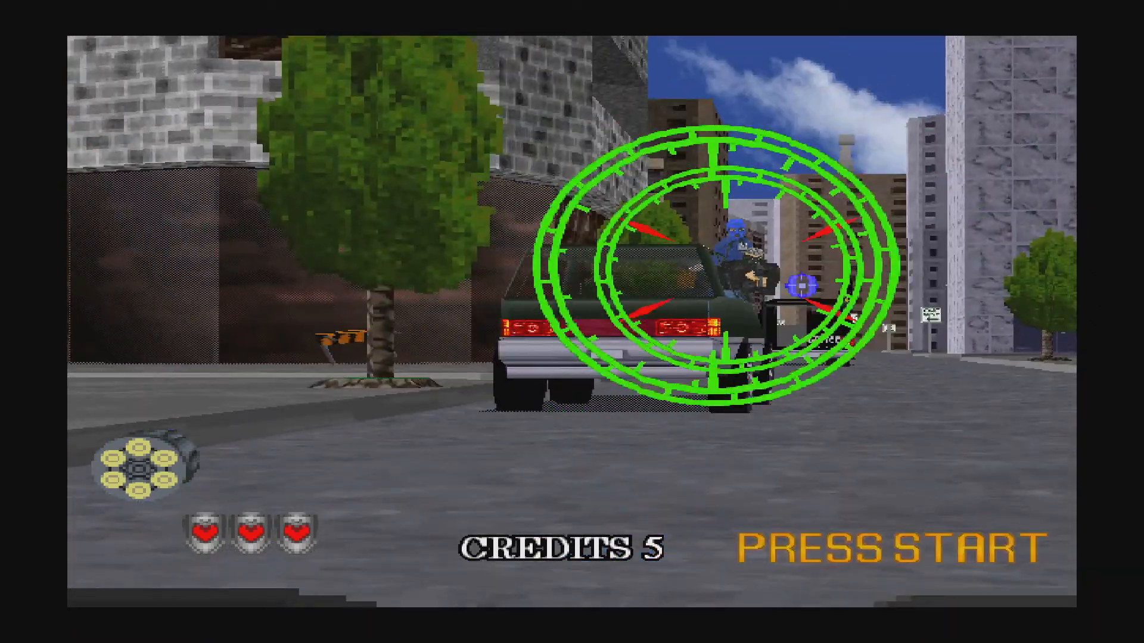
Shoot the gangsters on the green car, dark car and fleeing car, reloading between bursts.
{"action": "left_click", "coordinate": [712, 318]}
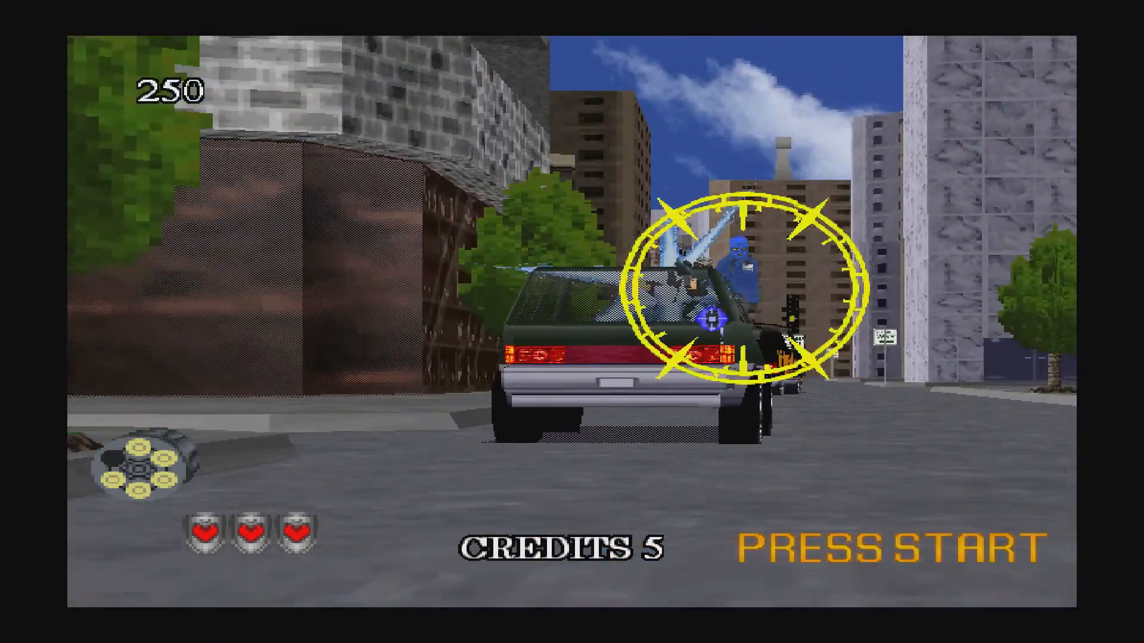
{"action": "left_click", "coordinate": [717, 272]}
{"action": "right_click", "coordinate": [708, 313]}
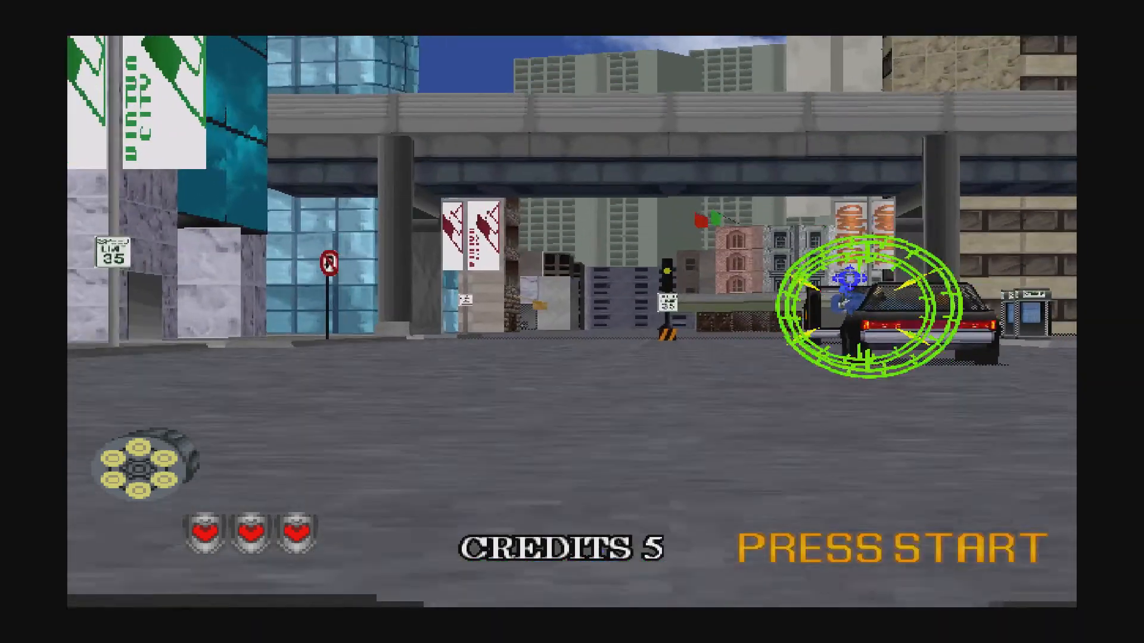
{"action": "left_click", "coordinate": [795, 291]}
{"action": "left_click", "coordinate": [619, 284]}
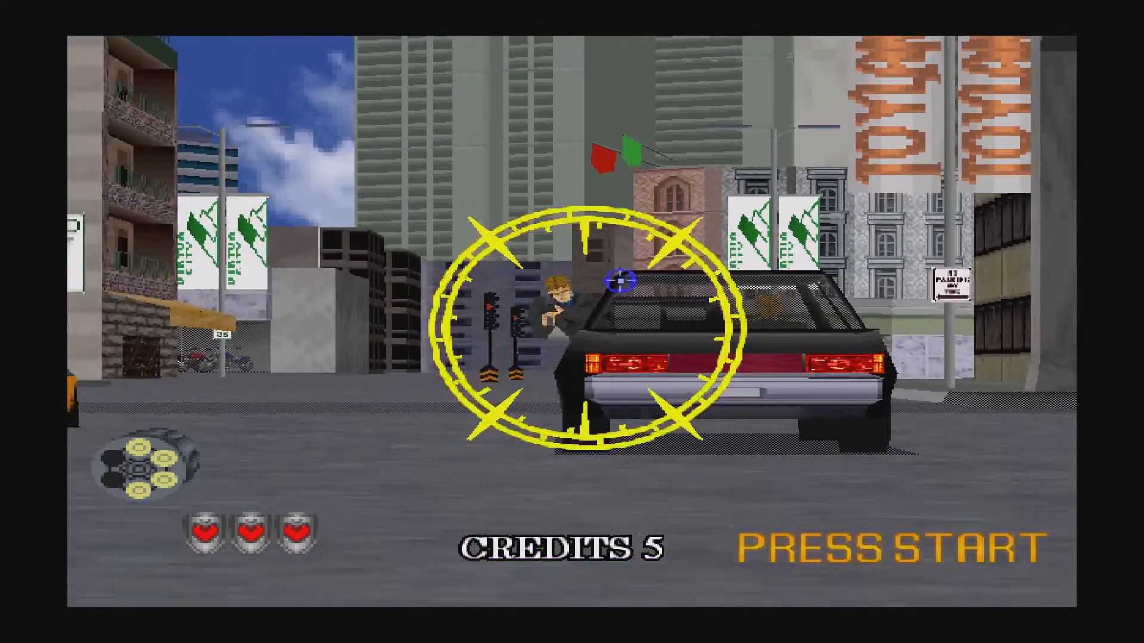
{"action": "left_click", "coordinate": [592, 298]}
{"action": "left_click", "coordinate": [601, 306]}
{"action": "left_click", "coordinate": [595, 309]}
{"action": "right_click", "coordinate": [598, 308]}
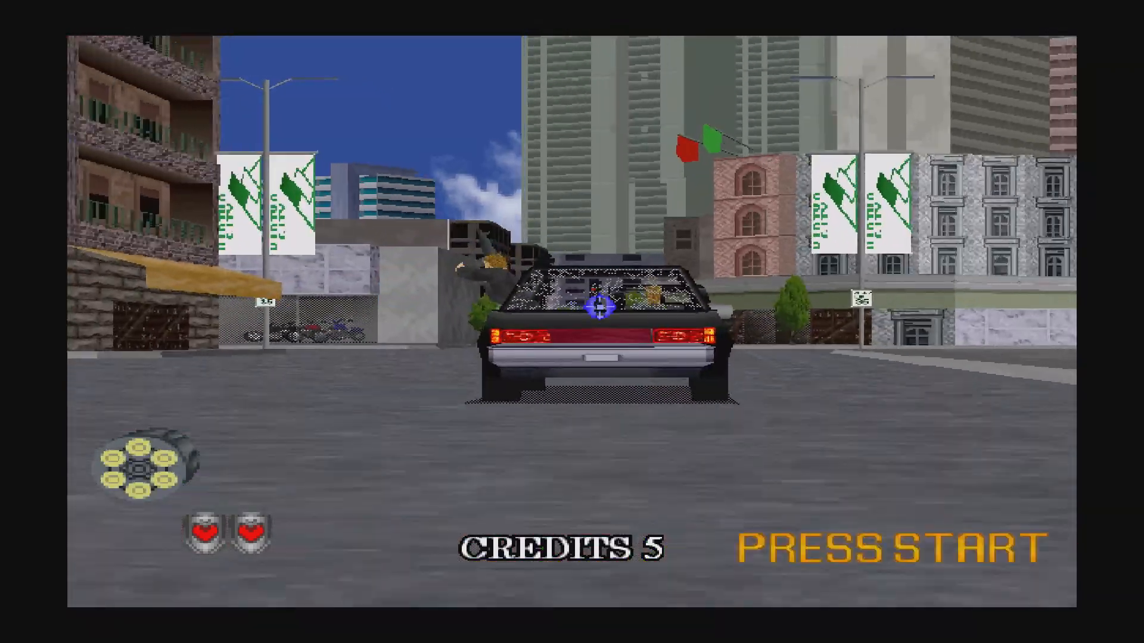
{"action": "left_click", "coordinate": [631, 328]}
{"action": "left_click", "coordinate": [621, 357]}
{"action": "right_click", "coordinate": [614, 357]}
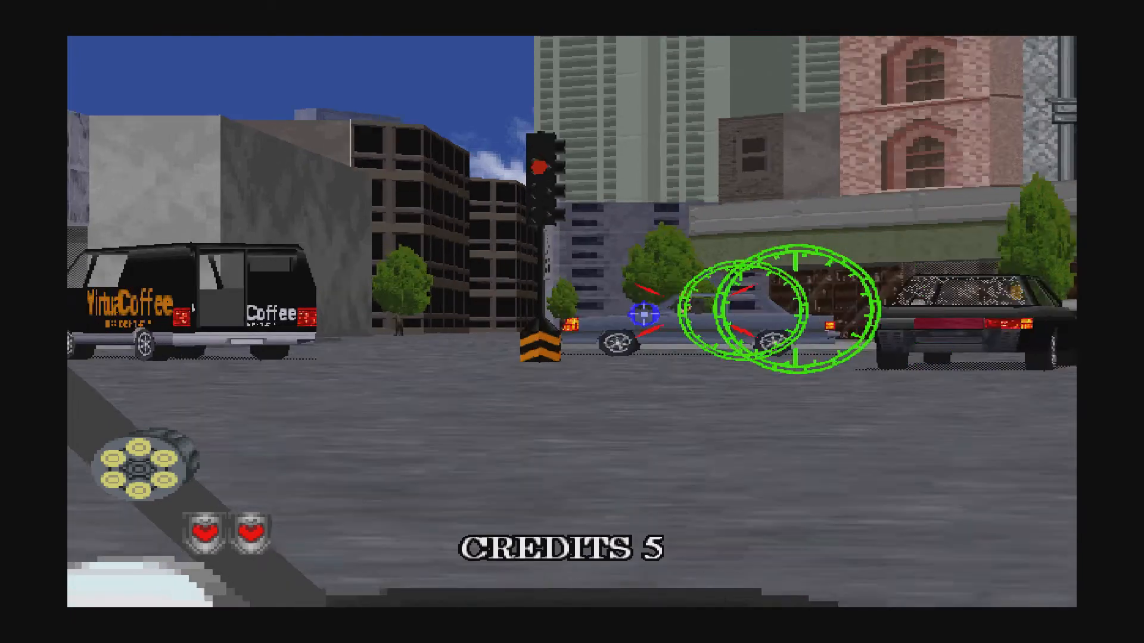
Hit the grey-car, Coffee-van and hostage-car gunmen until the cars crash under the sign.
{"action": "left_click", "coordinate": [531, 285]}
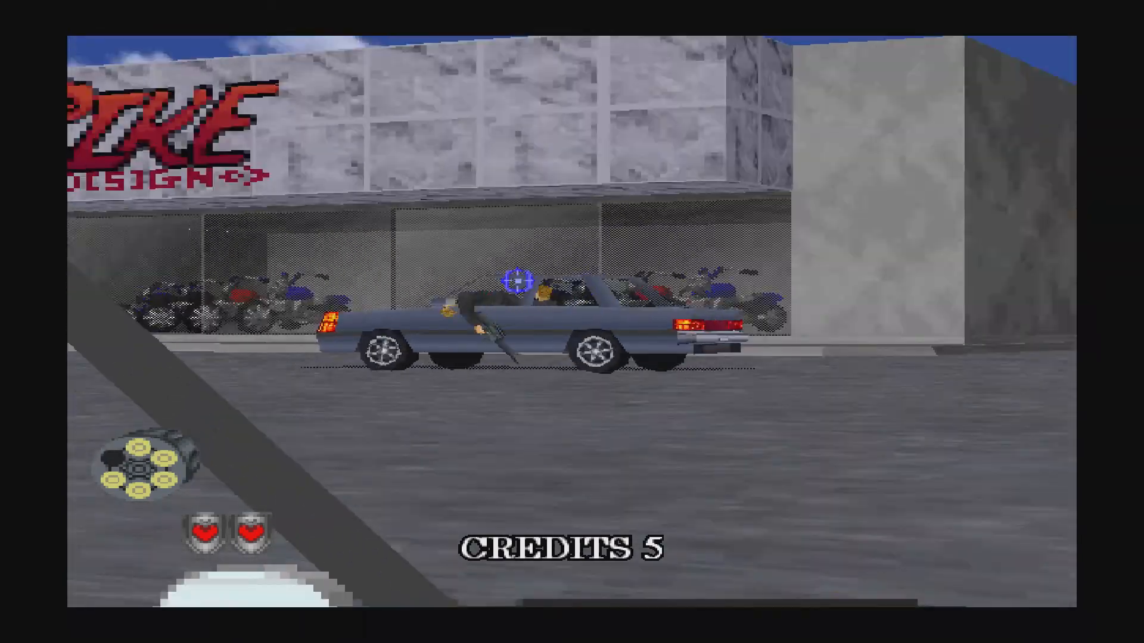
{"action": "right_click", "coordinate": [581, 274]}
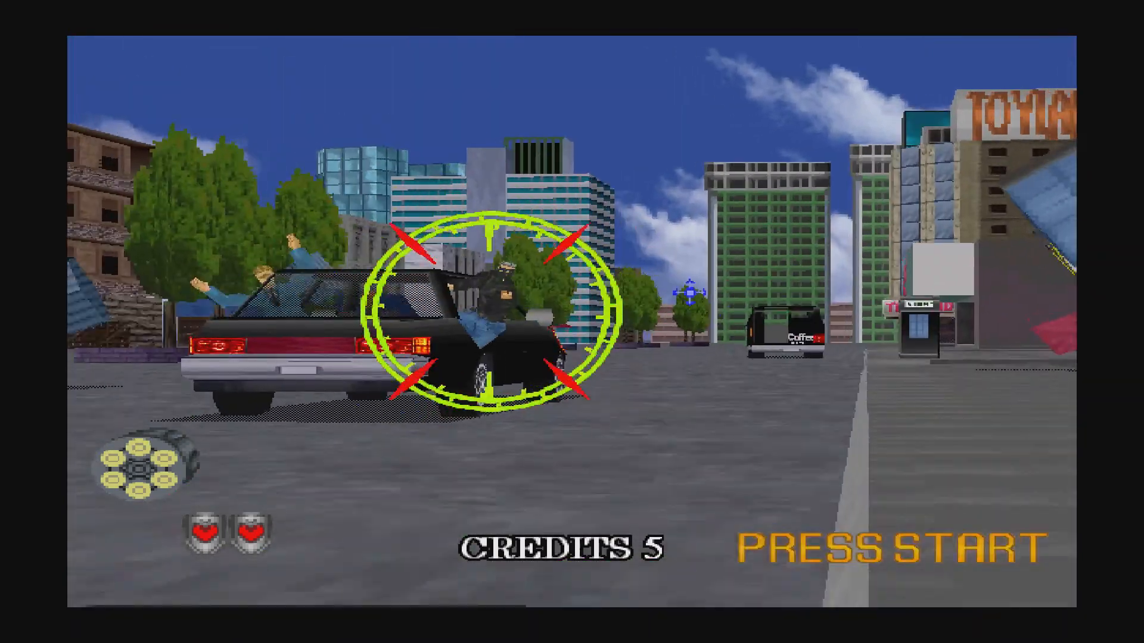
{"action": "left_click", "coordinate": [583, 308]}
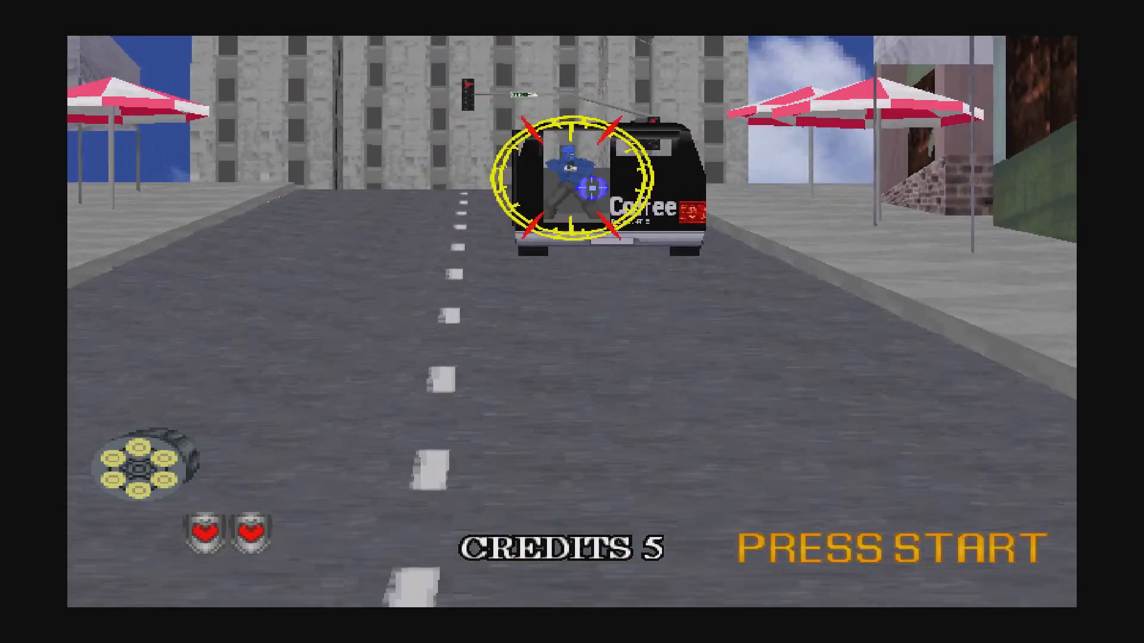
{"action": "left_click", "coordinate": [586, 191]}
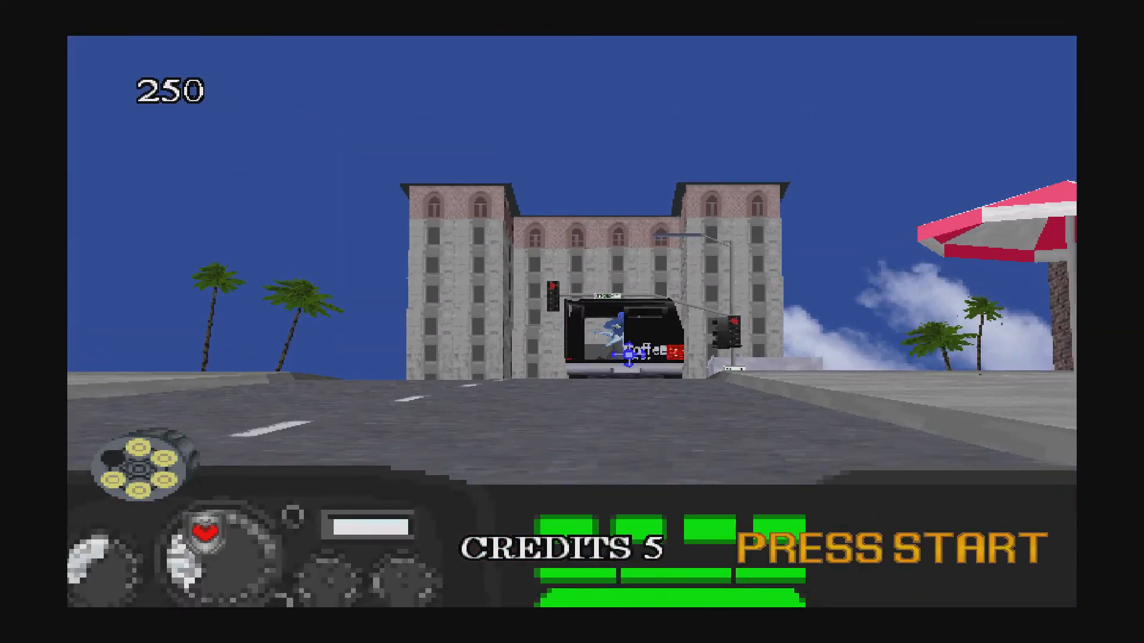
{"action": "right_click", "coordinate": [629, 354]}
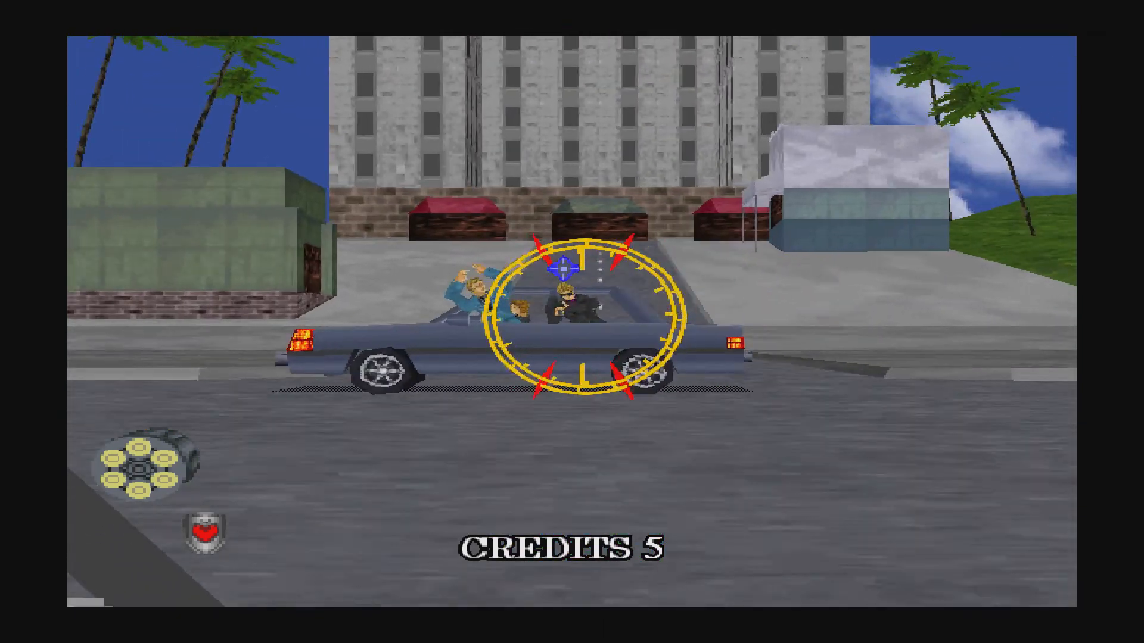
{"action": "left_click", "coordinate": [576, 287]}
{"action": "right_click", "coordinate": [570, 324]}
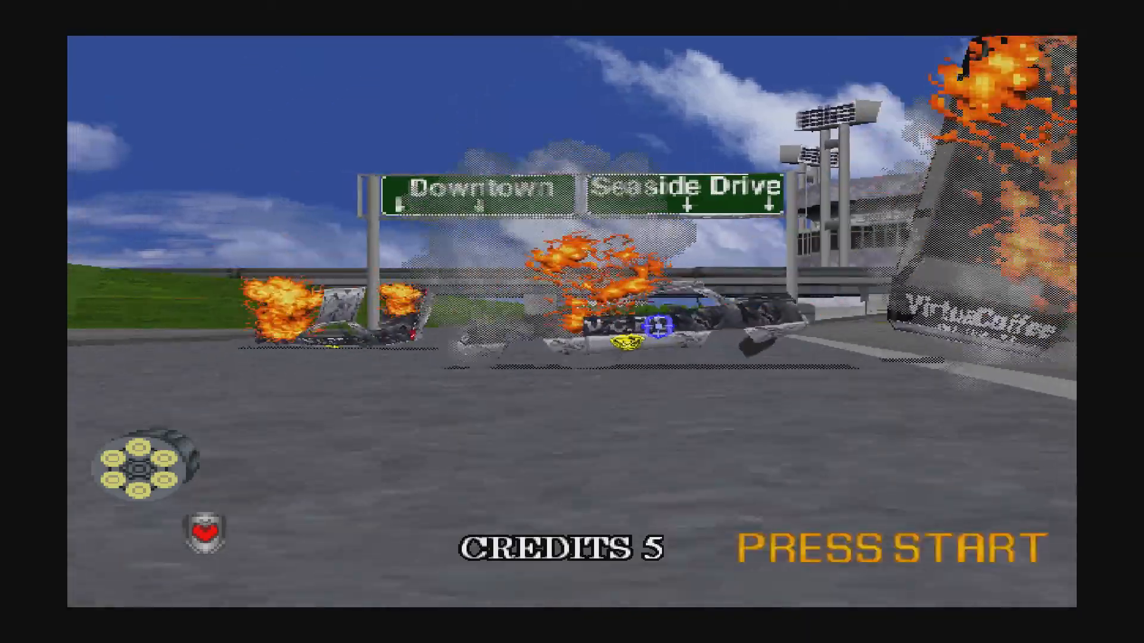
Shoot the six gunmen around the burning wrecks and reload the revolver to six rounds.
{"action": "left_click", "coordinate": [629, 316]}
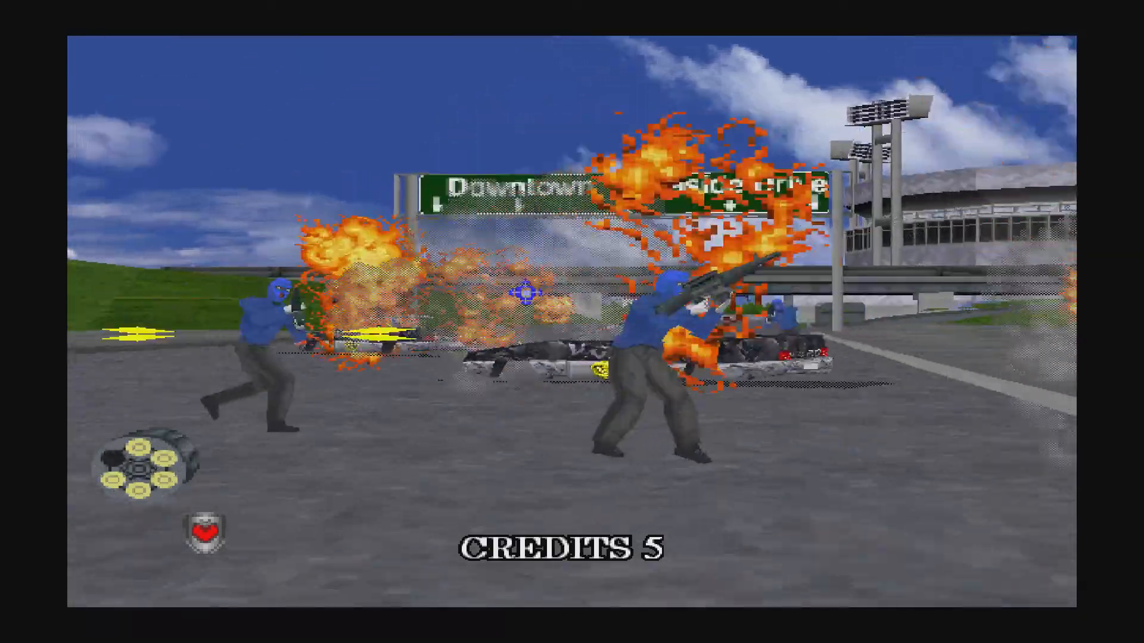
{"action": "left_click", "coordinate": [375, 312]}
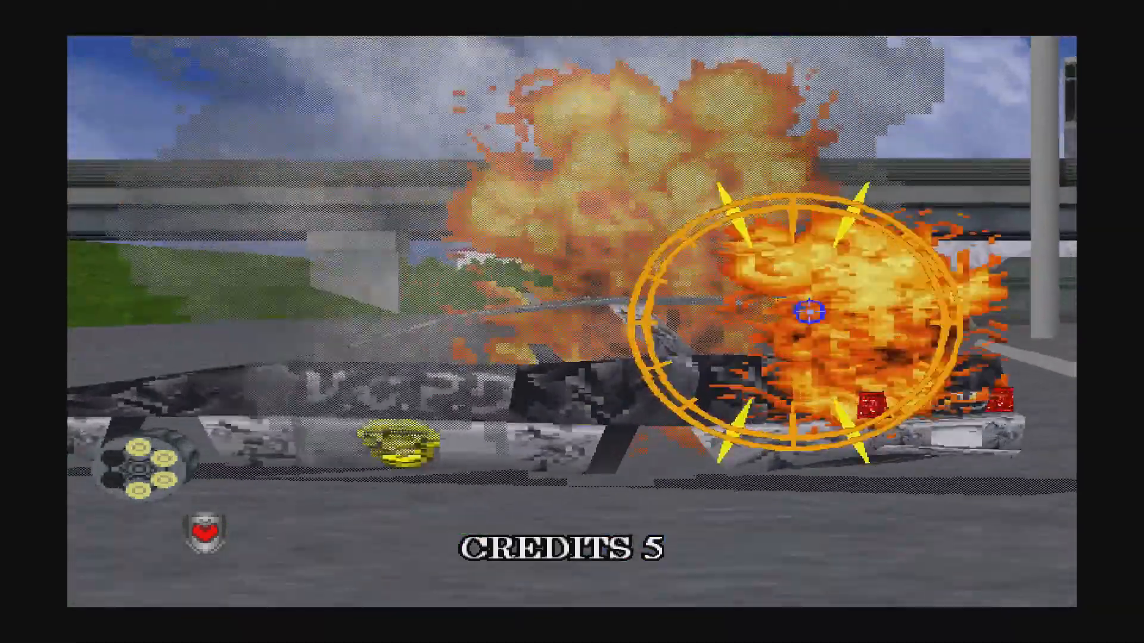
{"action": "left_click", "coordinate": [801, 308]}
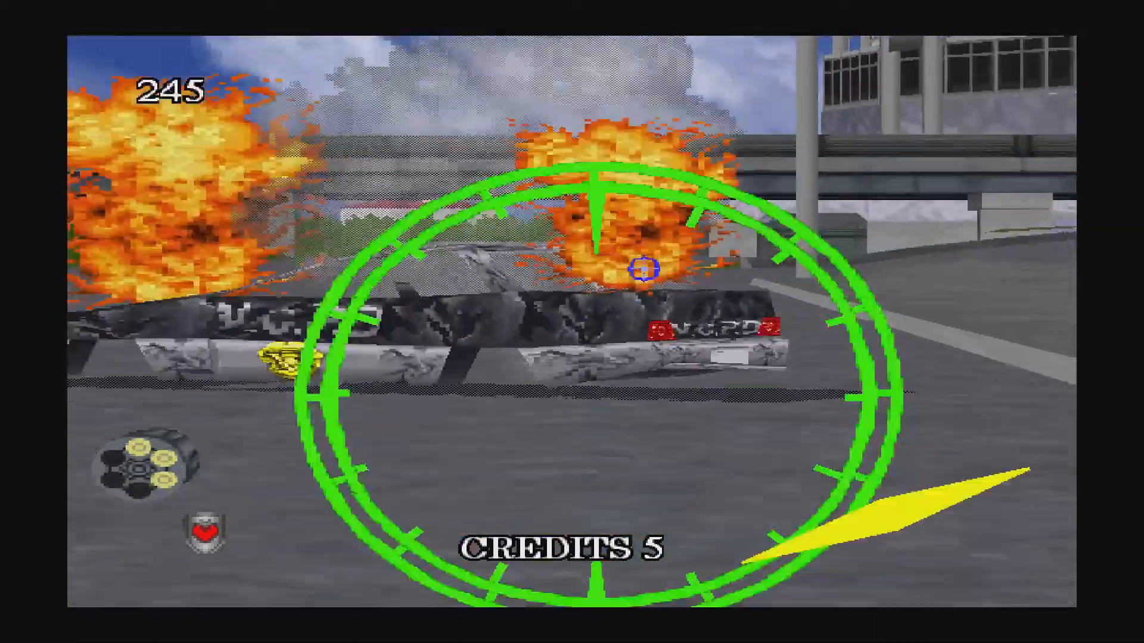
{"action": "left_click", "coordinate": [525, 351]}
{"action": "left_click", "coordinate": [386, 353]}
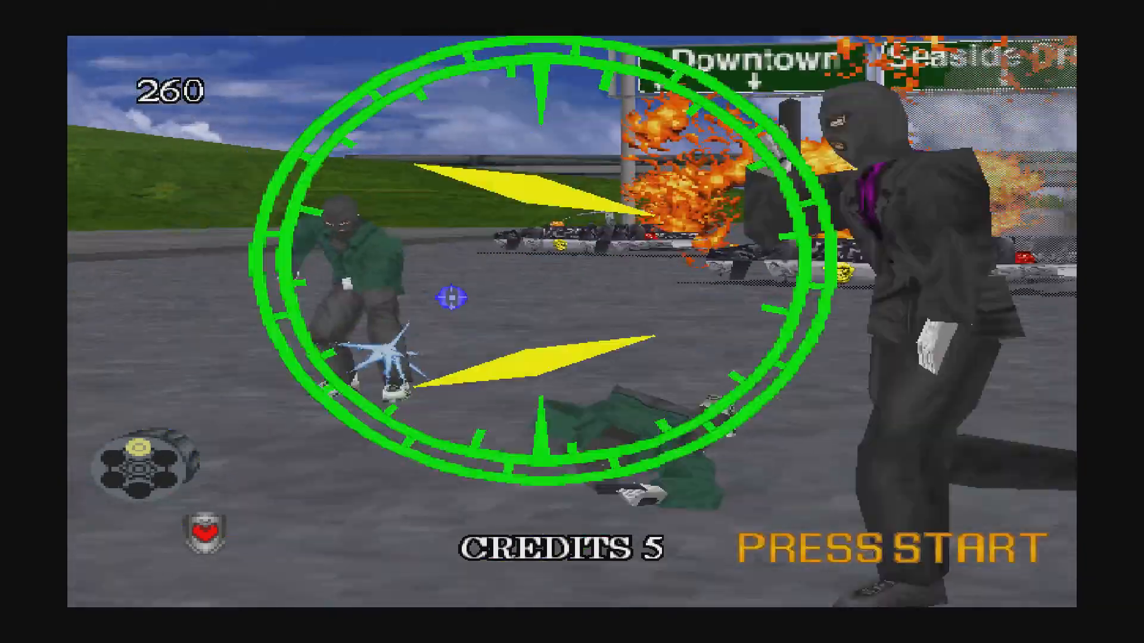
{"action": "left_click", "coordinate": [599, 304]}
{"action": "right_click", "coordinate": [605, 332]}
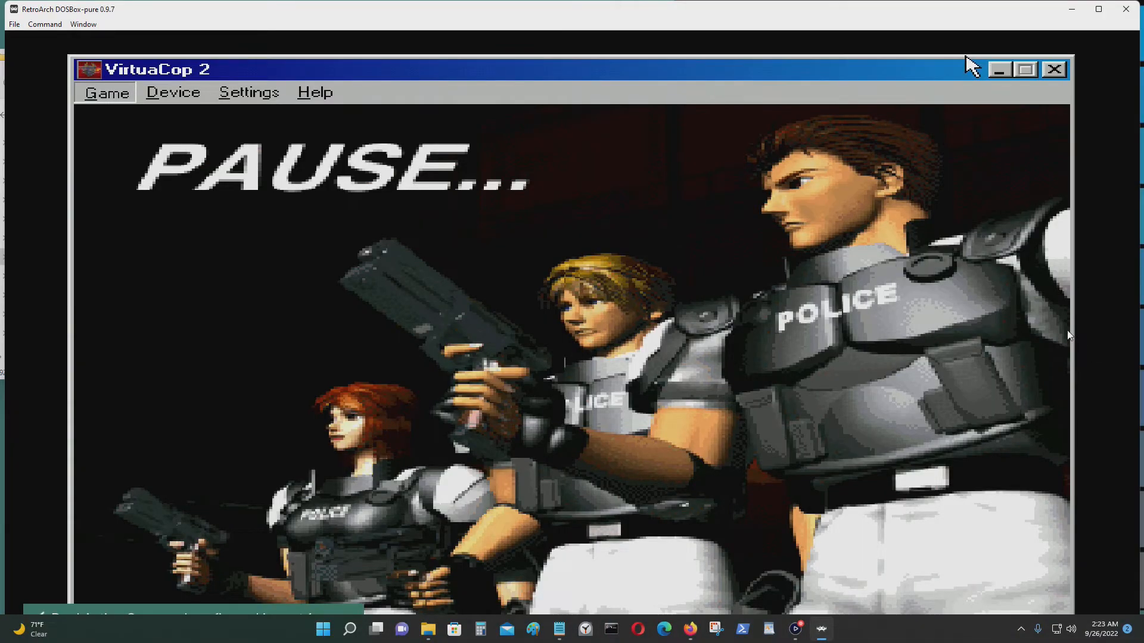
Quit Virtua Cop 2 to the desktop and close the VIRTUA COP 2 Group and My Computer windows.
{"action": "left_click", "coordinate": [90, 93]}
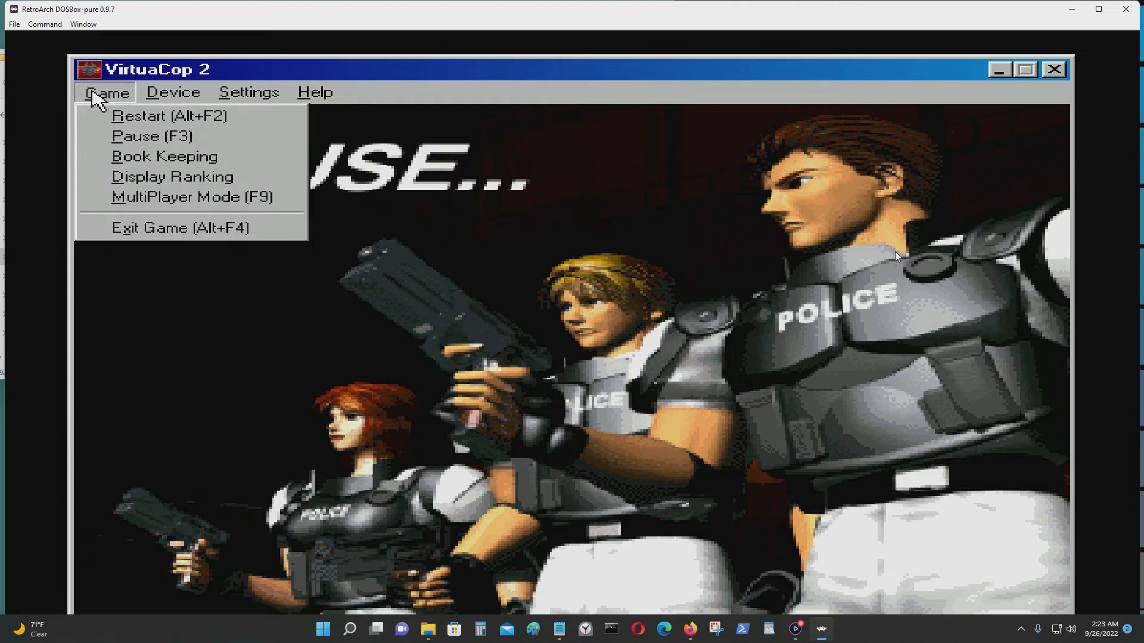
{"action": "left_click", "coordinate": [106, 235]}
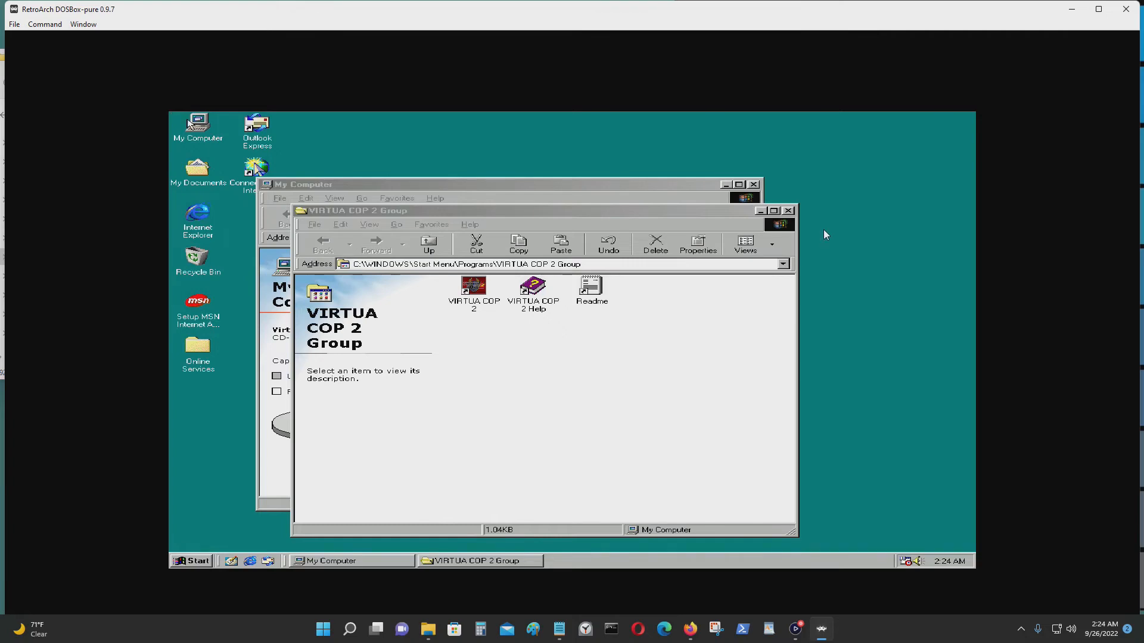
{"action": "key", "text": "Scroll_Lock"}
{"action": "left_click", "coordinate": [773, 210]}
{"action": "left_click", "coordinate": [968, 117]}
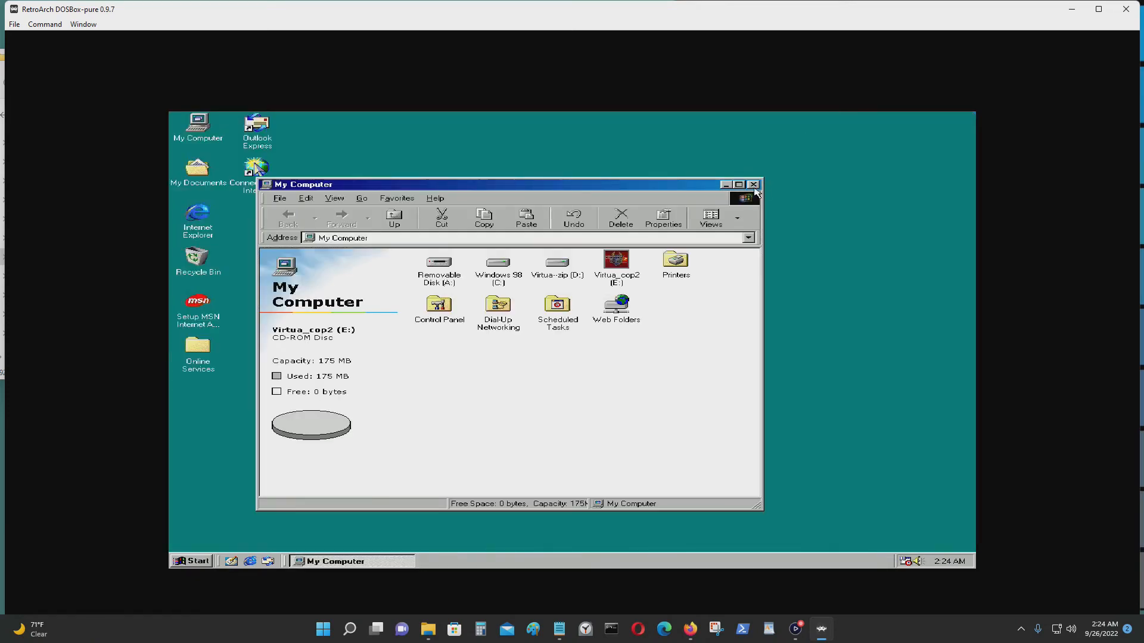
{"action": "left_click", "coordinate": [754, 185]}
Shut down Windows 98 from the Start menu.
{"action": "left_click", "coordinate": [189, 563]}
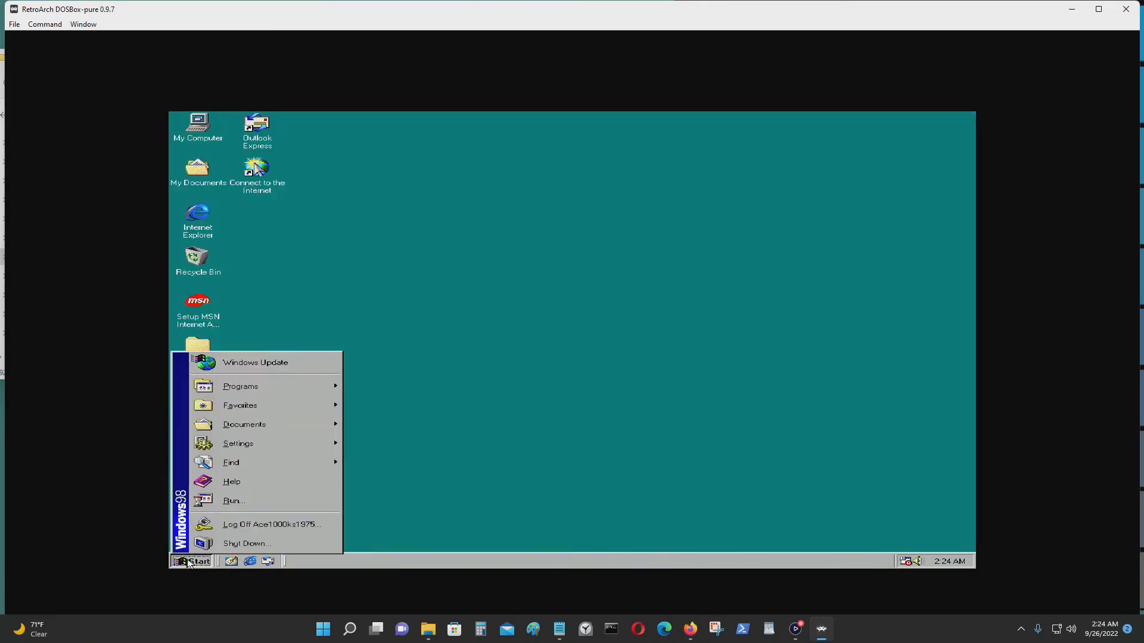
{"action": "left_click", "coordinate": [225, 543]}
{"action": "left_click", "coordinate": [524, 346]}
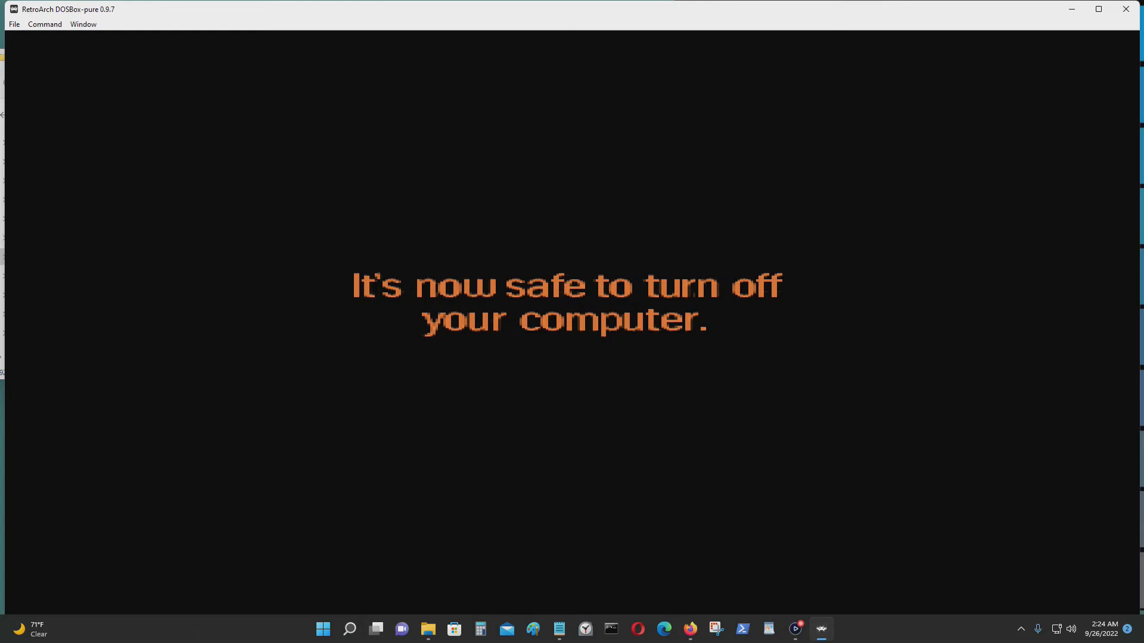
Turn off game focus to free the mouse and switch RetroArch to full screen.
{"action": "key", "text": "alt+f"}
{"action": "key", "text": "Escape"}
{"action": "key", "text": "Scroll_Lock"}
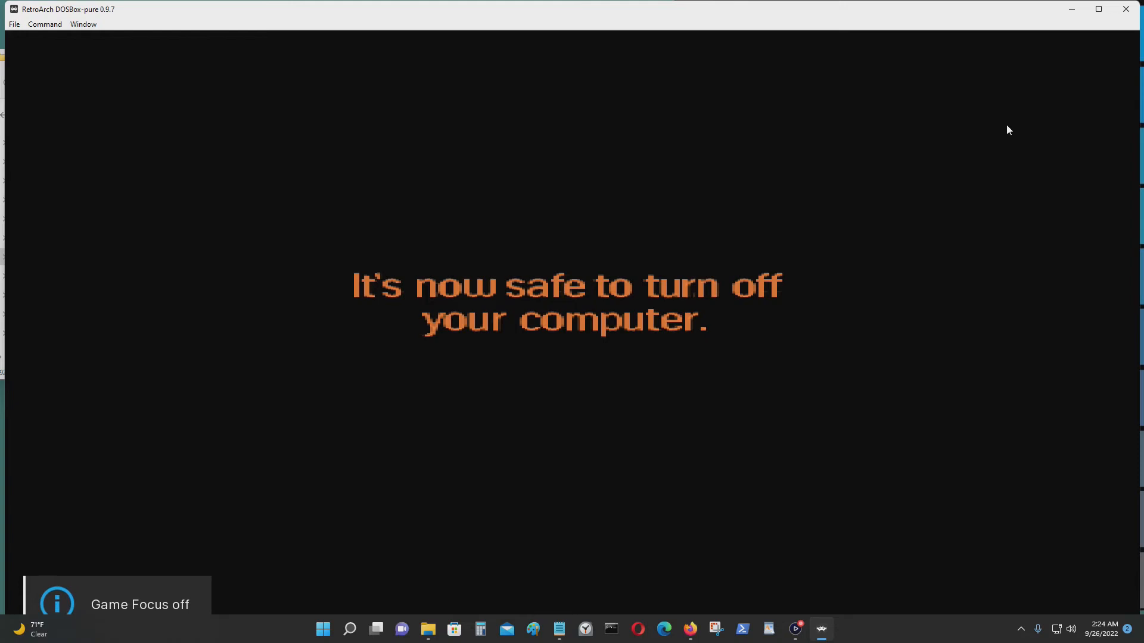
{"action": "key", "text": "alt+f"}
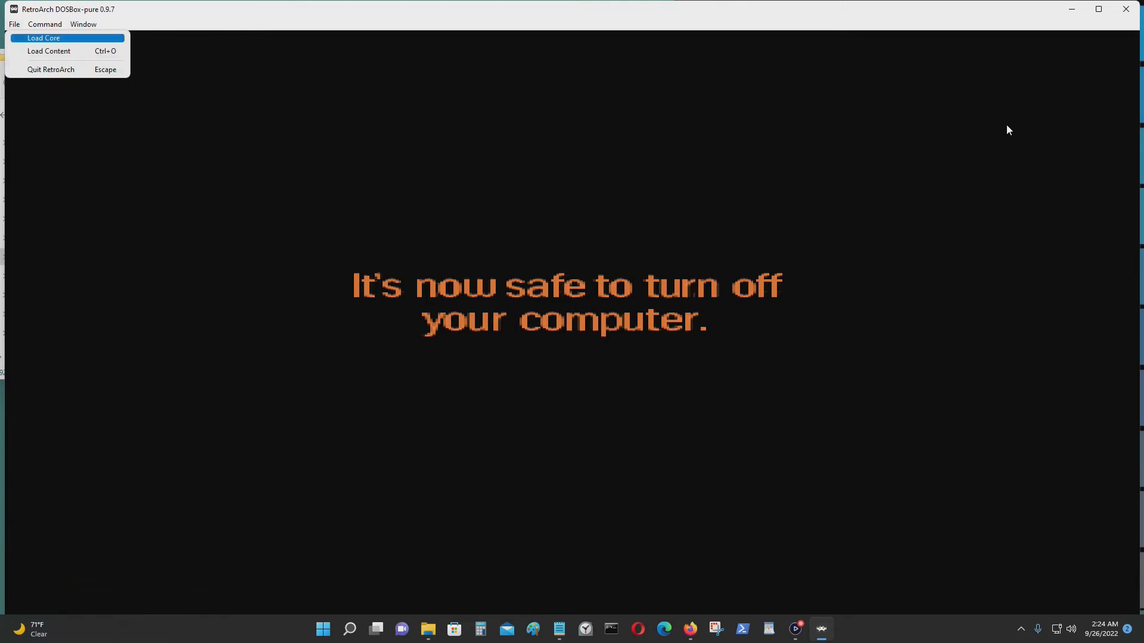
{"action": "left_click", "coordinate": [983, 183]}
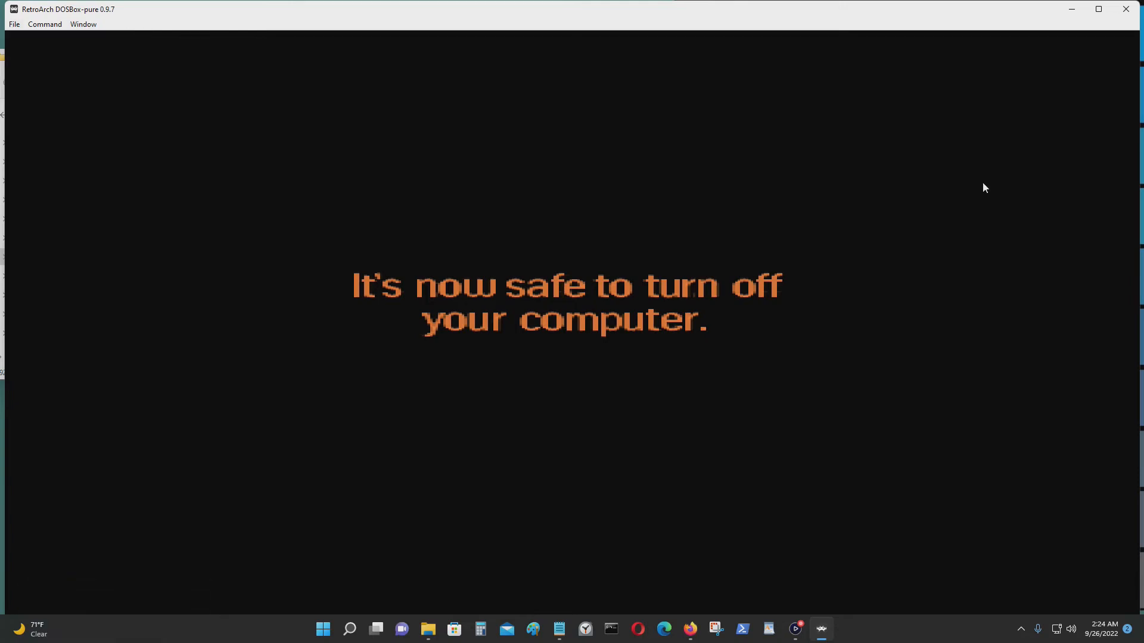
{"action": "key", "text": "alt+F4"}
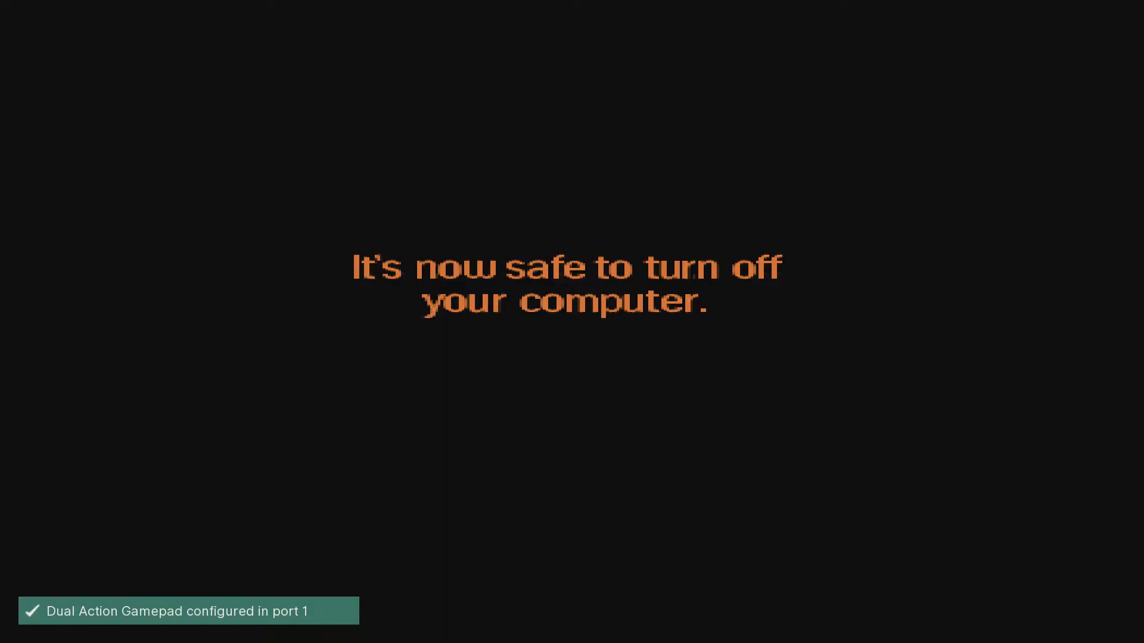
Close the running Windows 98 content from the Quick Menu and return to the playlist.
{"action": "key", "text": "F1"}
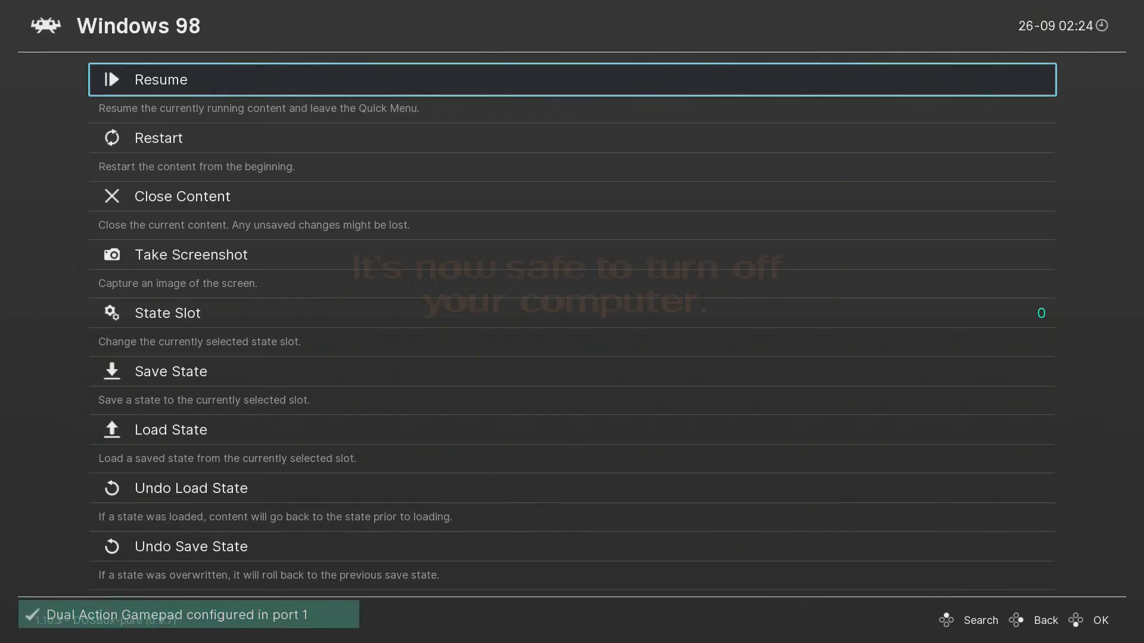
{"action": "key", "text": "Down"}
{"action": "key", "text": "Down"}
{"action": "key", "text": "Return"}
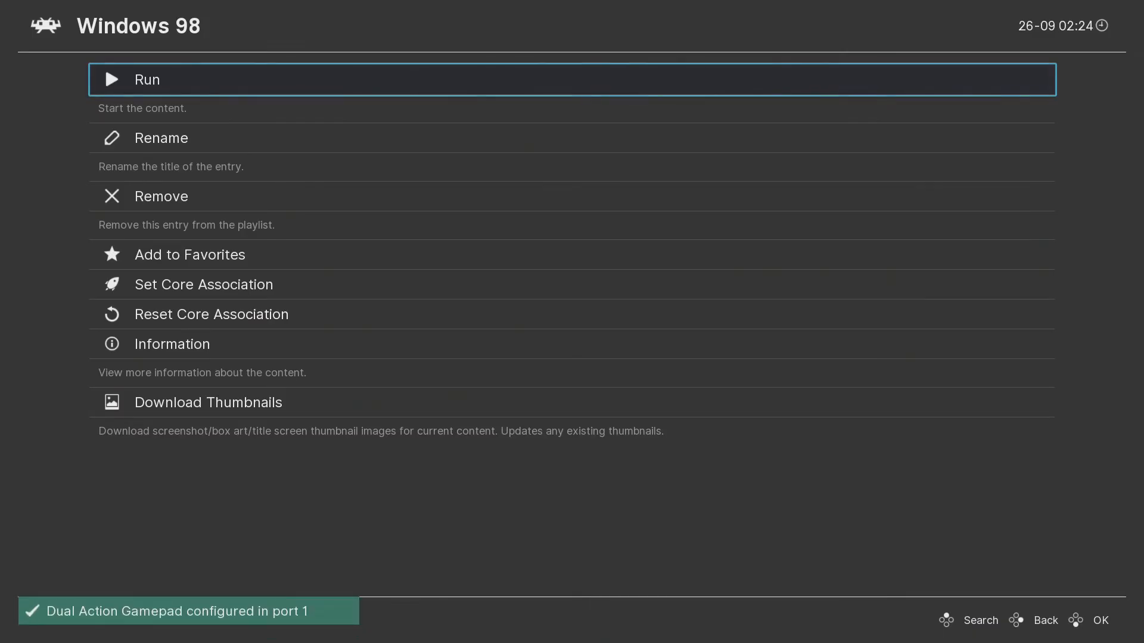
{"action": "key", "text": "BackSpace"}
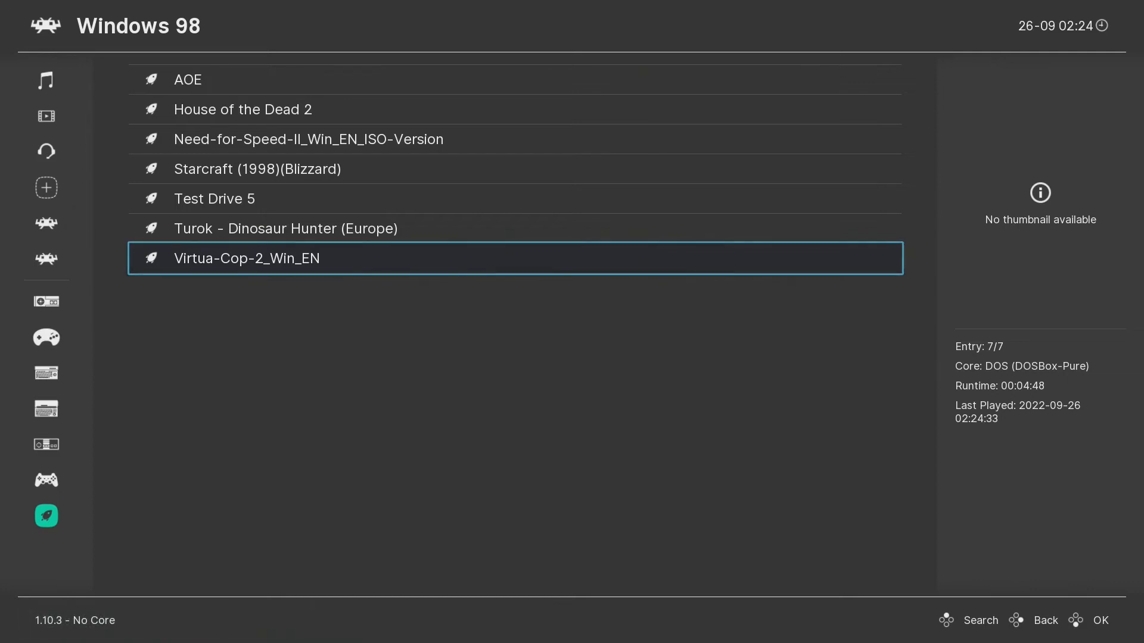
Select the Starcraft (1998)(Blizzard) playlist entry and run it.
{"action": "key", "text": "Up"}
{"action": "key", "text": "Up"}
{"action": "key", "text": "Up"}
{"action": "key", "text": "Up"}
{"action": "key", "text": "Down"}
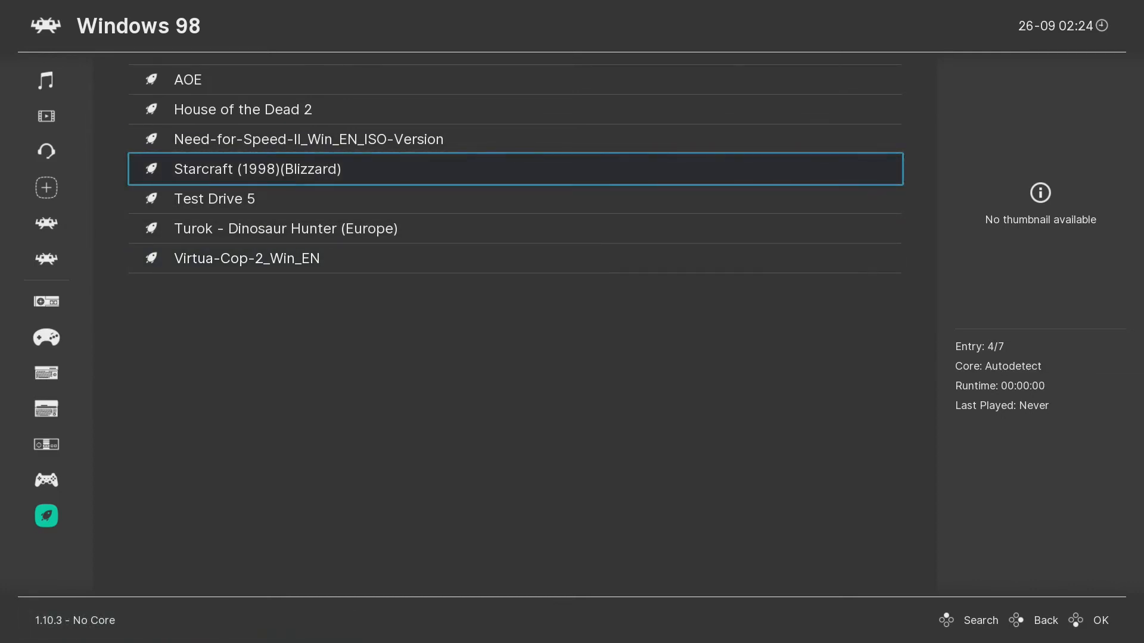
{"action": "key", "text": "Up"}
{"action": "key", "text": "Up"}
{"action": "key", "text": "Up"}
{"action": "key", "text": "Down"}
{"action": "key", "text": "Down"}
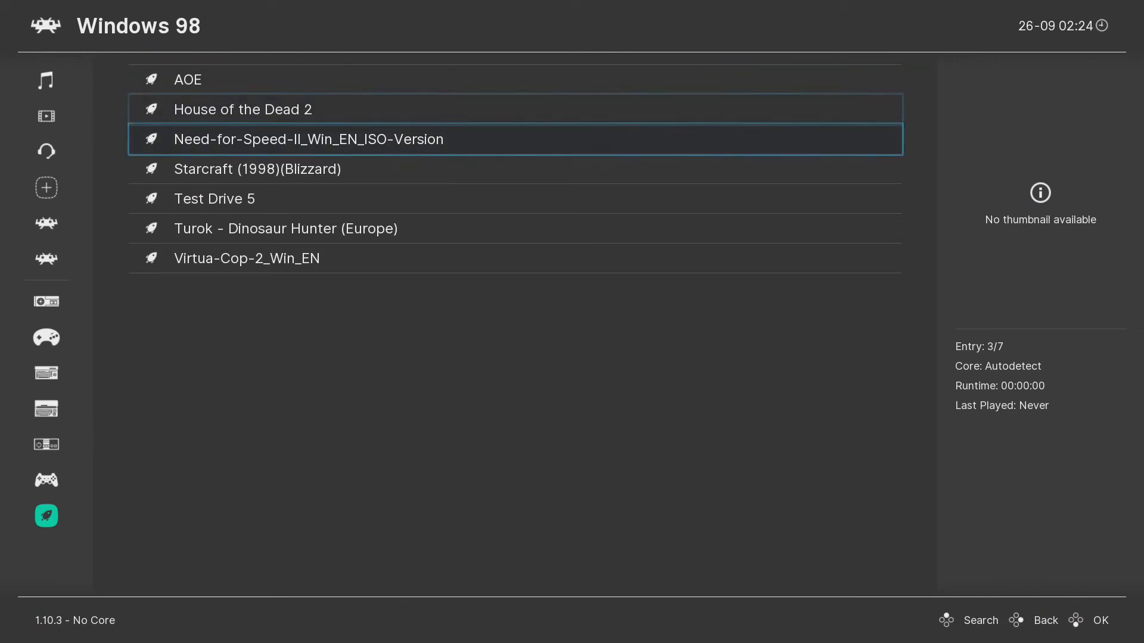
{"action": "key", "text": "Down"}
{"action": "key", "text": "Return"}
{"action": "key", "text": "Return"}
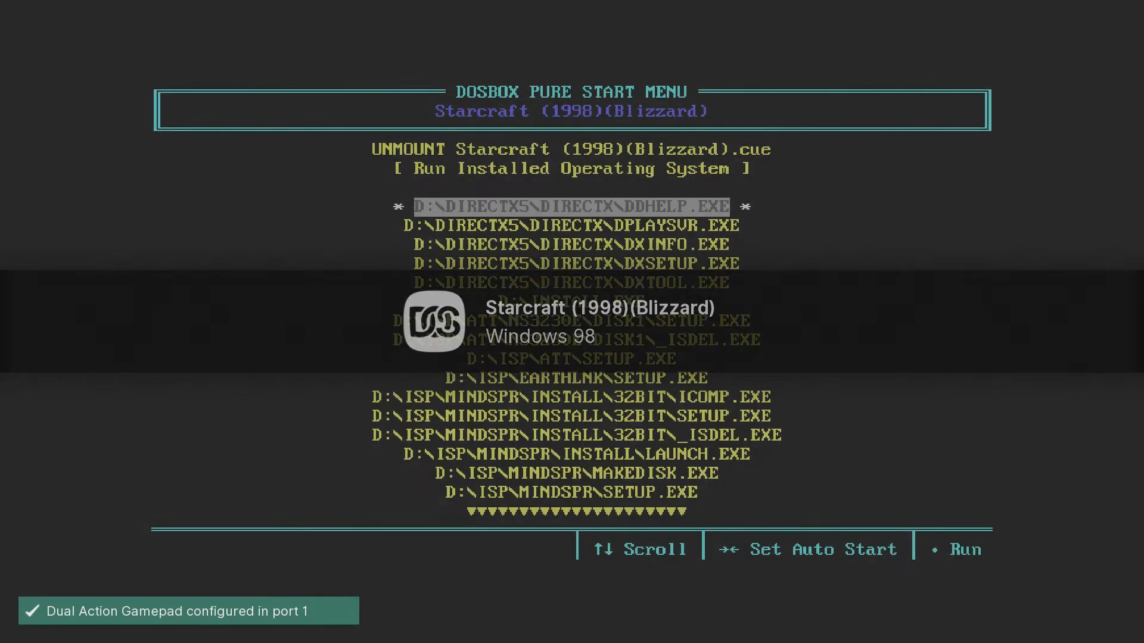
Boot the installed Windows 98 Second Edition image, re-enable Game Focus, and open My Computer.
{"action": "key", "text": "Up"}
{"action": "key", "text": "Return"}
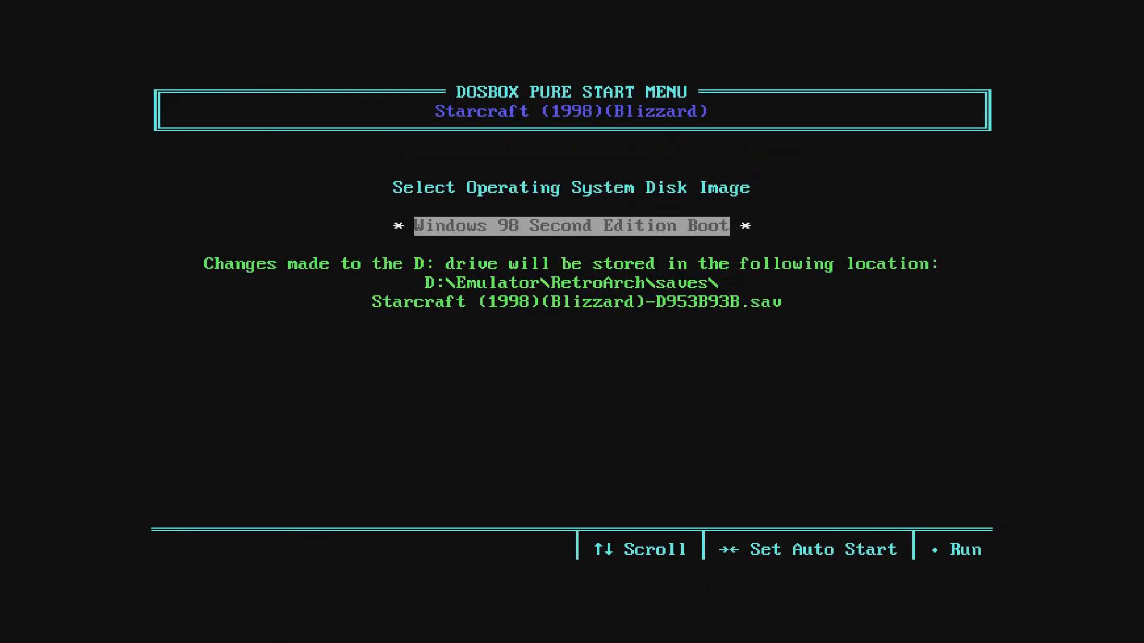
{"action": "key", "text": "Return"}
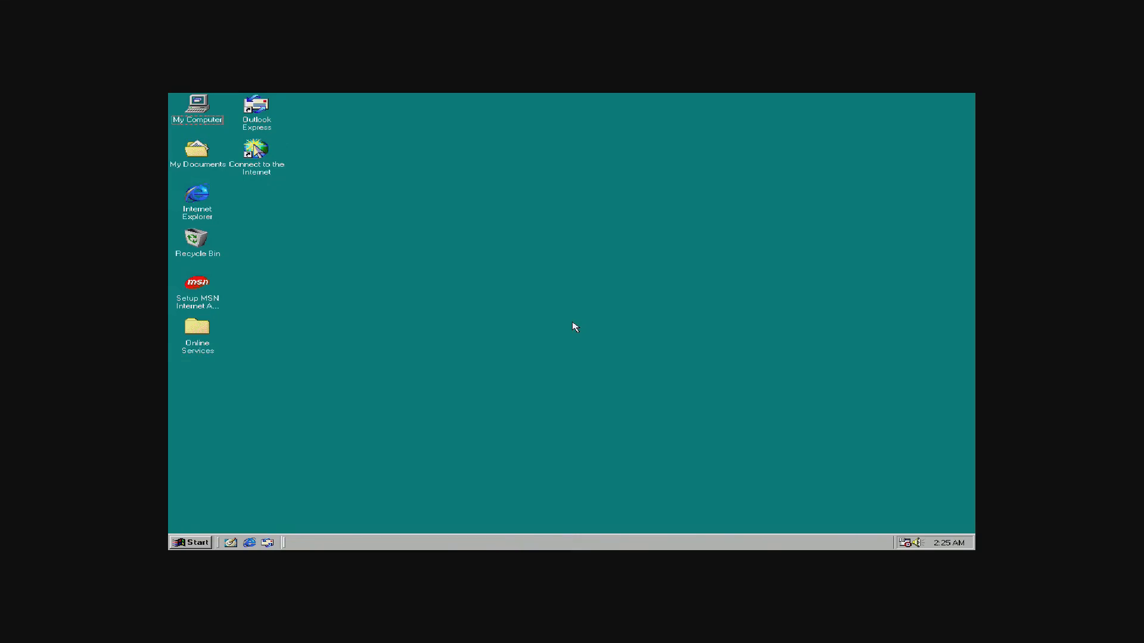
{"action": "key", "text": "Scroll_Lock"}
{"action": "double_click", "coordinate": [197, 108]}
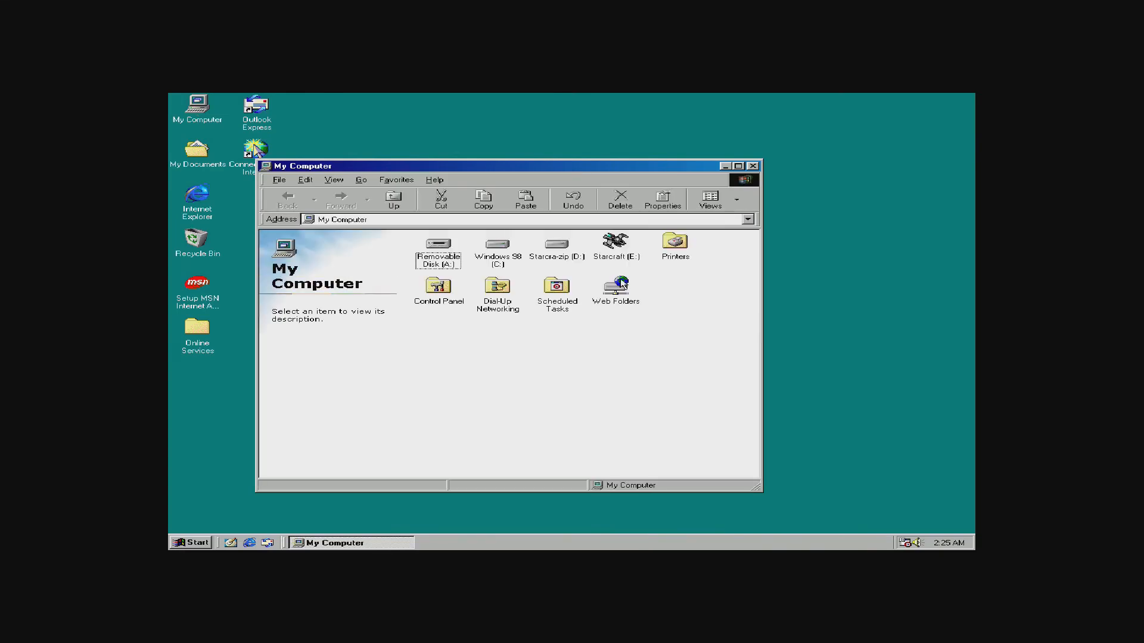
Install Starcraft from drive E:, accepting the license, CD-key and default C:\Program Files\Starcraft directory.
{"action": "left_click", "coordinate": [616, 245]}
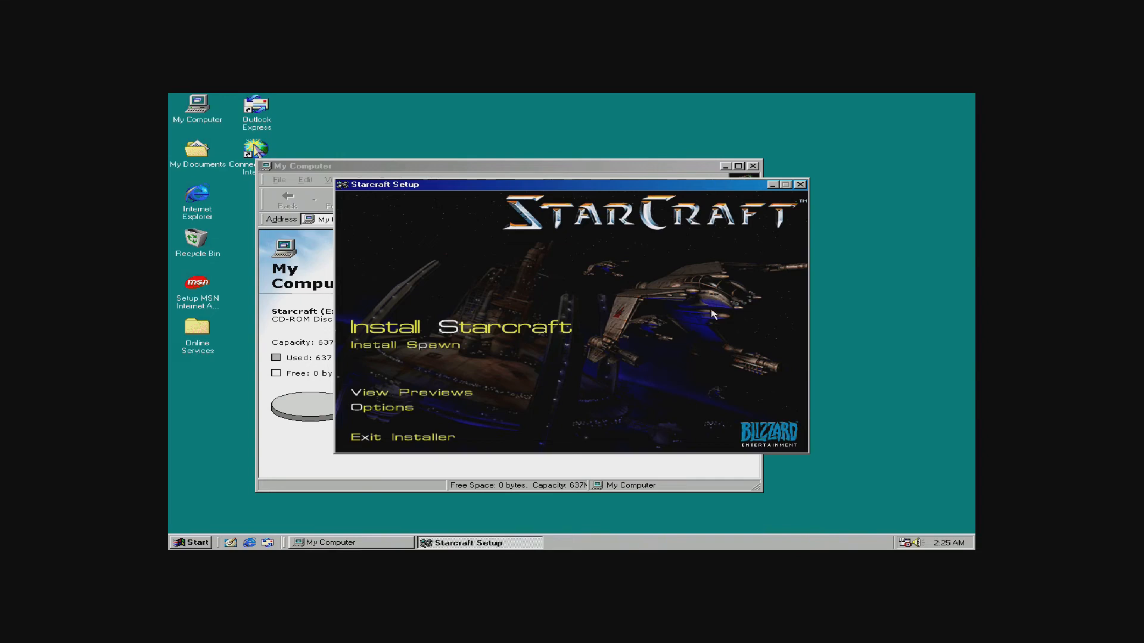
{"action": "left_click", "coordinate": [485, 334]}
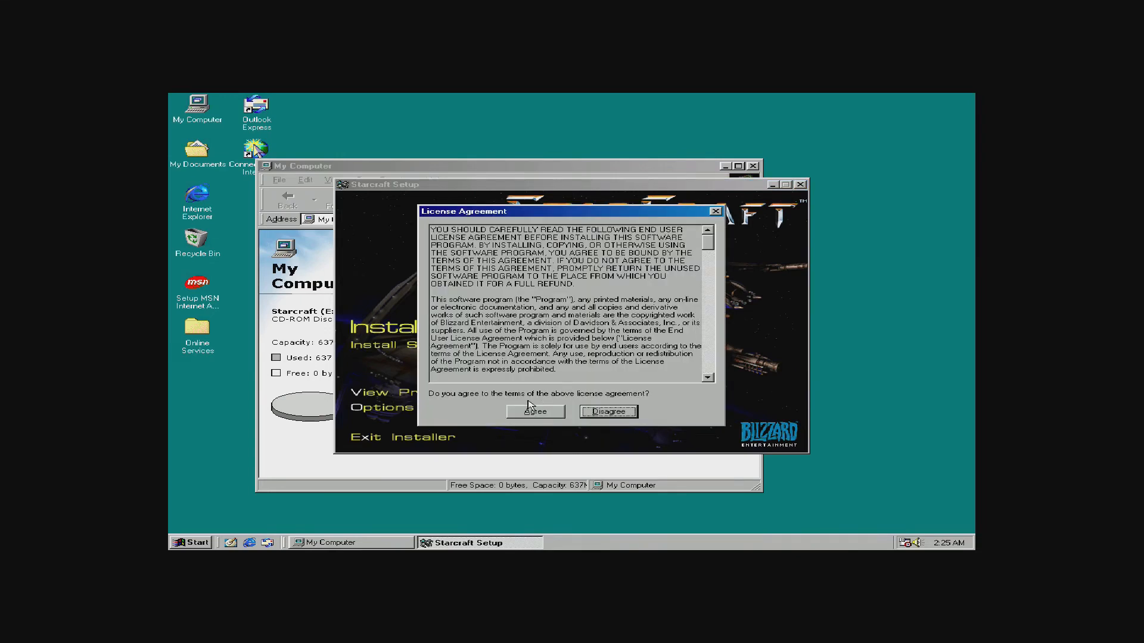
{"action": "left_click", "coordinate": [533, 414]}
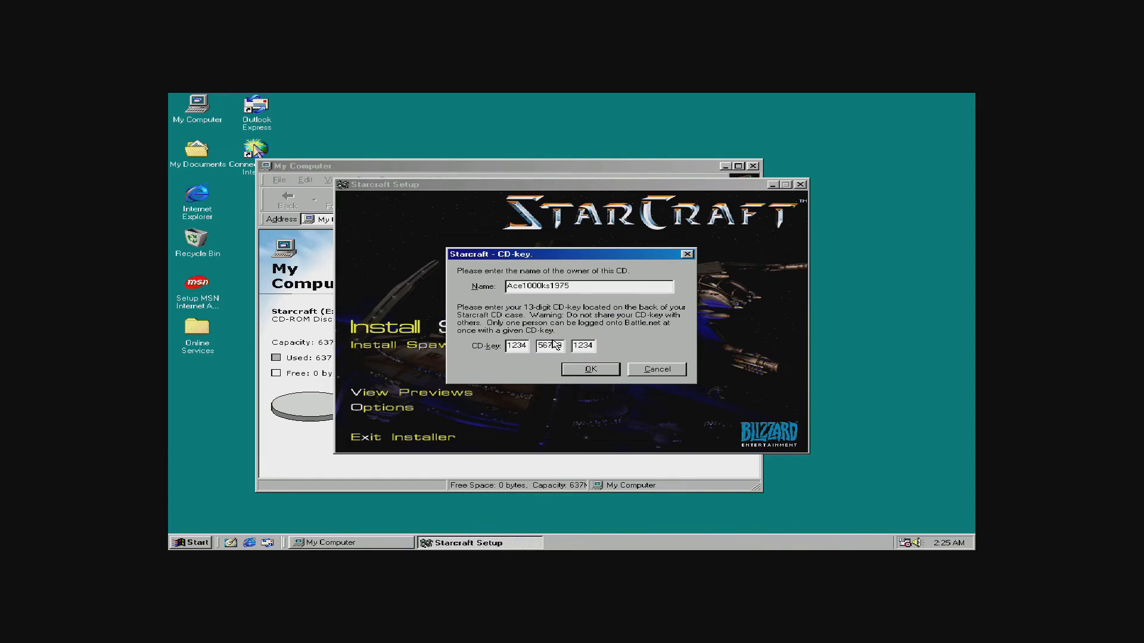
{"action": "left_click", "coordinate": [595, 370]}
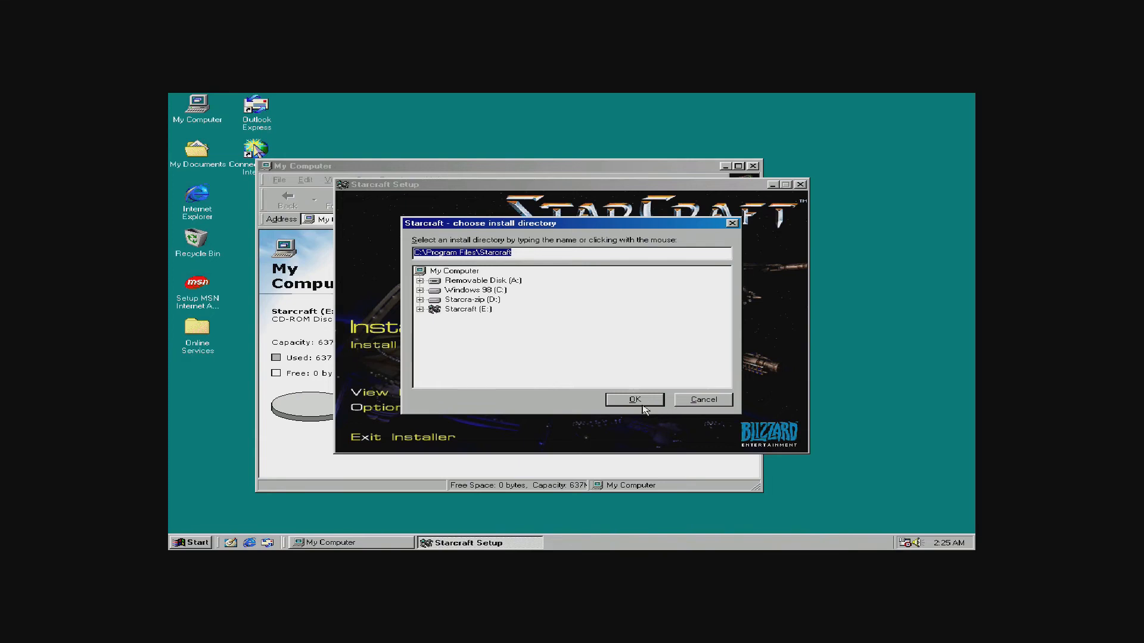
{"action": "left_click", "coordinate": [633, 402]}
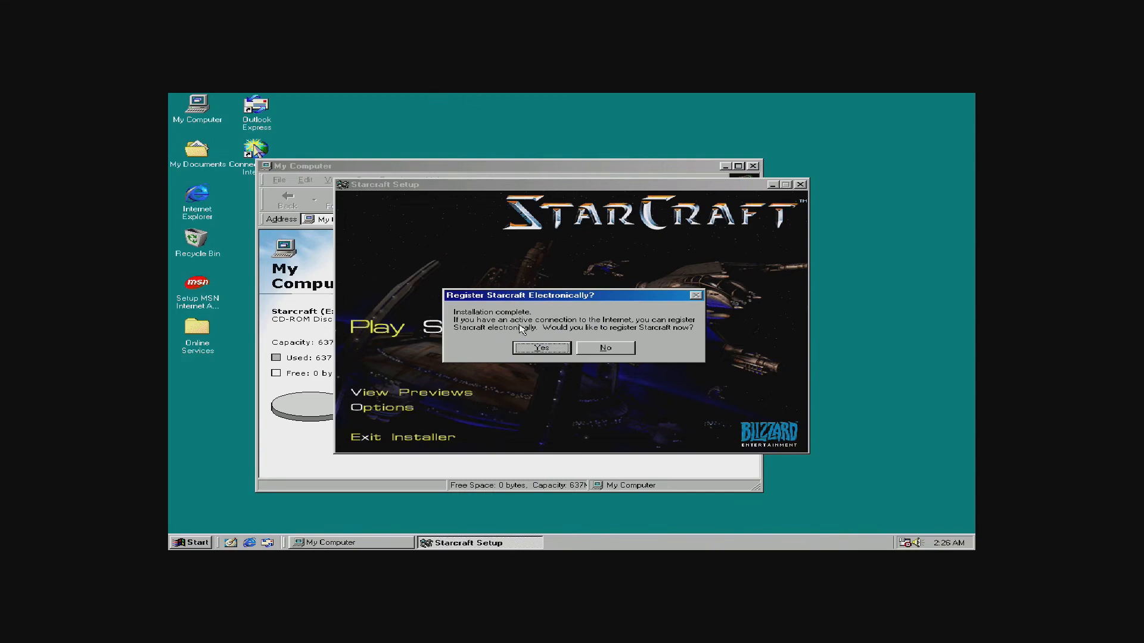
Decline electronic registration and close the Starcraft Setup and My Computer windows.
{"action": "left_click", "coordinate": [629, 349]}
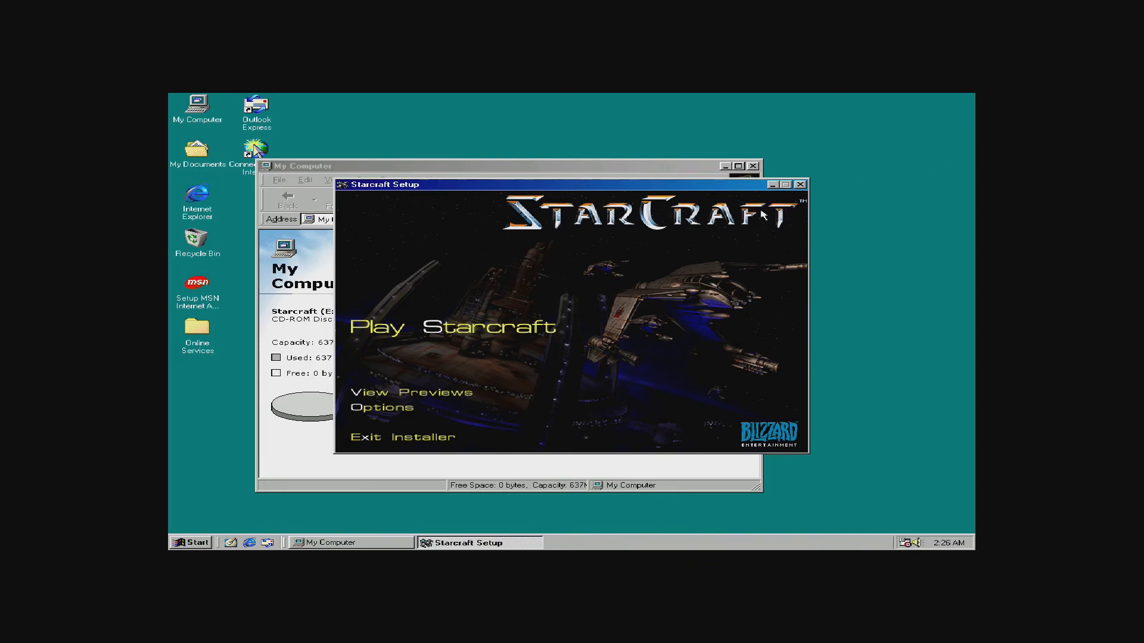
{"action": "left_click", "coordinate": [800, 185]}
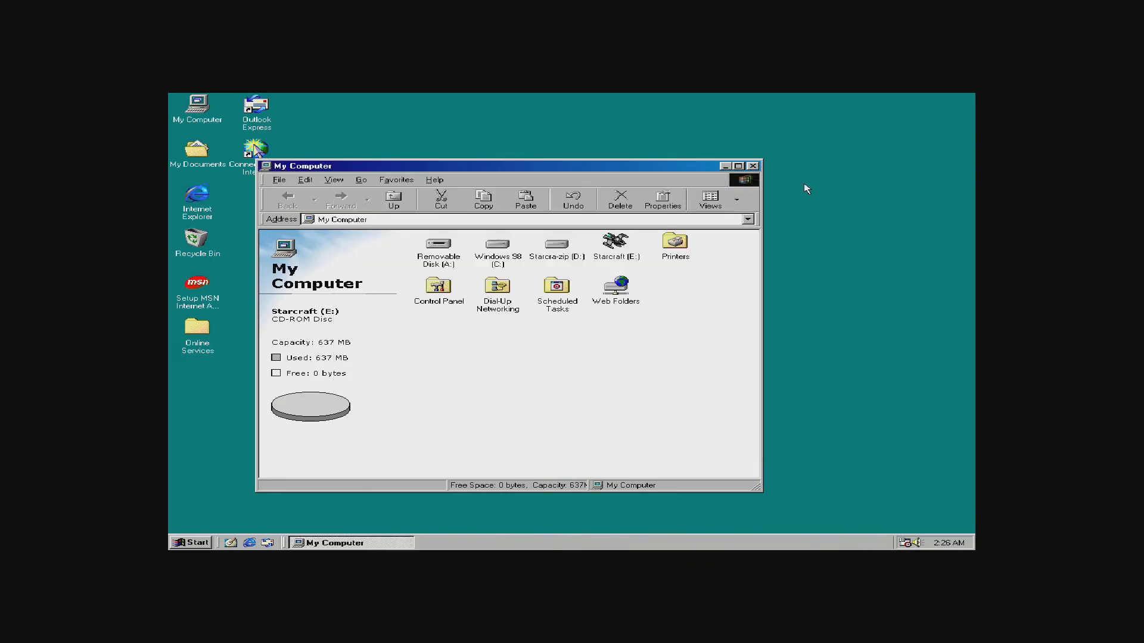
{"action": "left_click", "coordinate": [752, 166]}
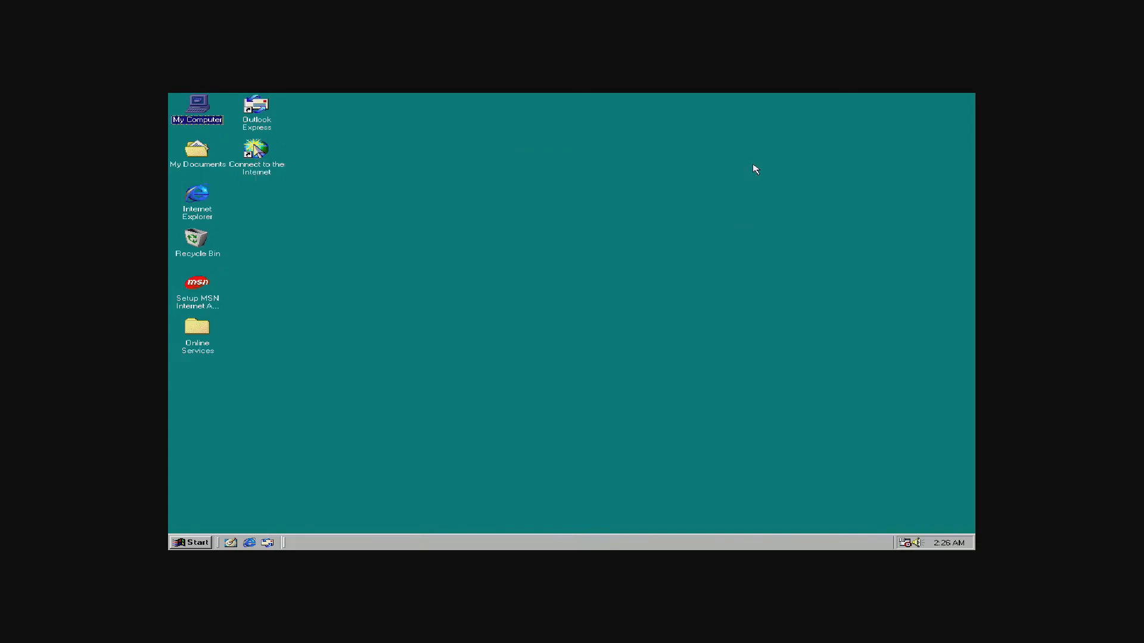
Find the Starcraft entry under Start > Programs.
{"action": "left_click", "coordinate": [192, 542]}
{"action": "mouse_move", "coordinate": [316, 367]}
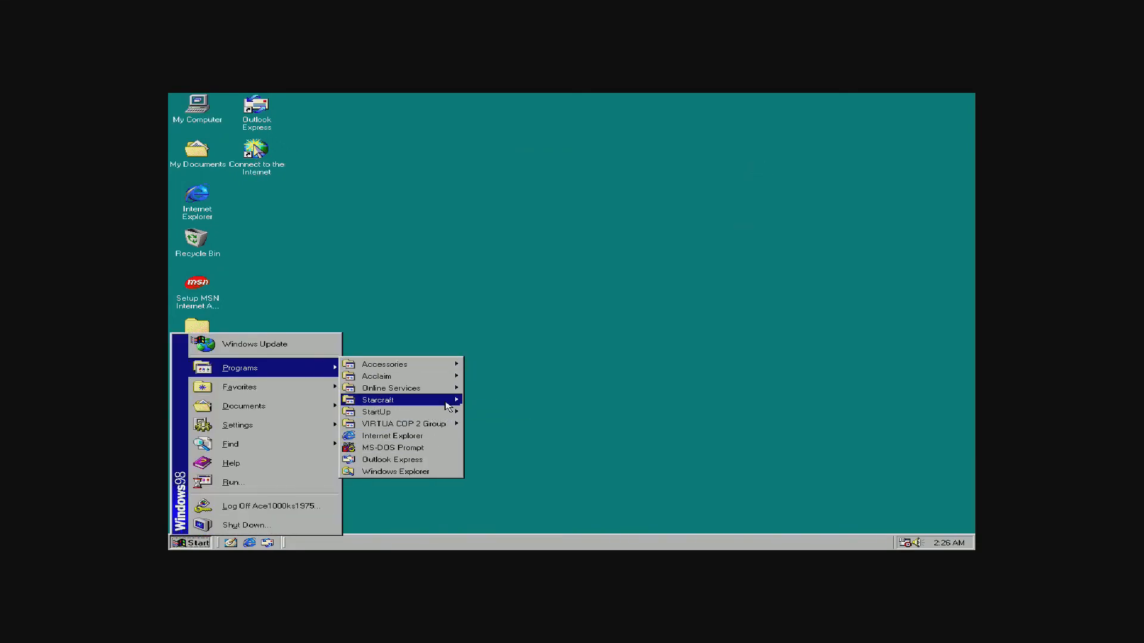
{"action": "mouse_move", "coordinate": [447, 400]}
{"action": "left_click", "coordinate": [536, 449]}
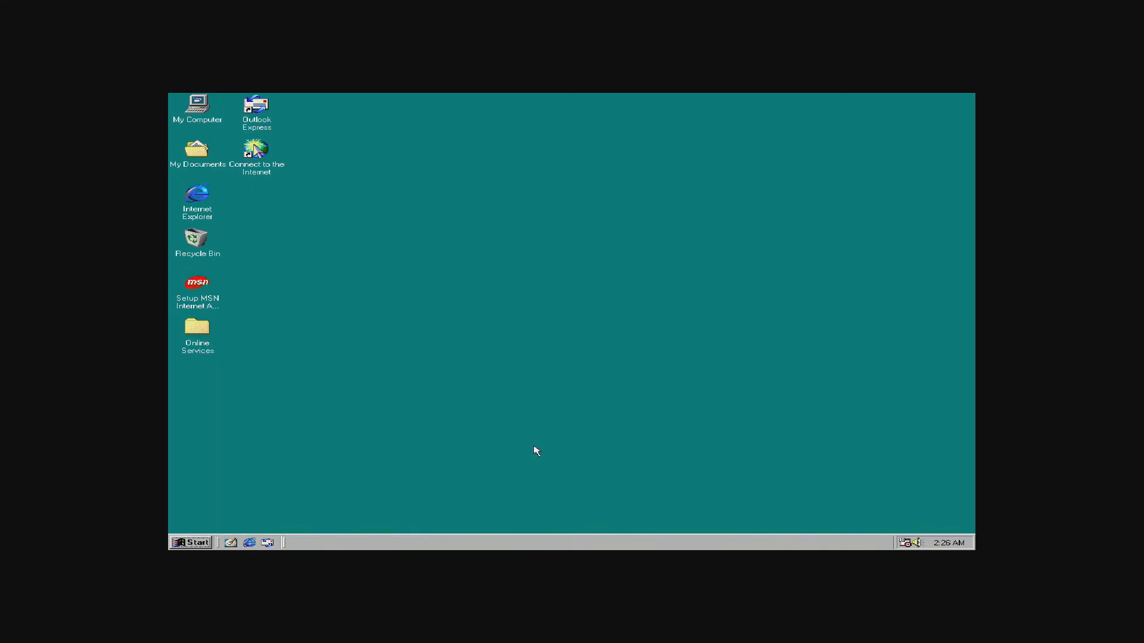